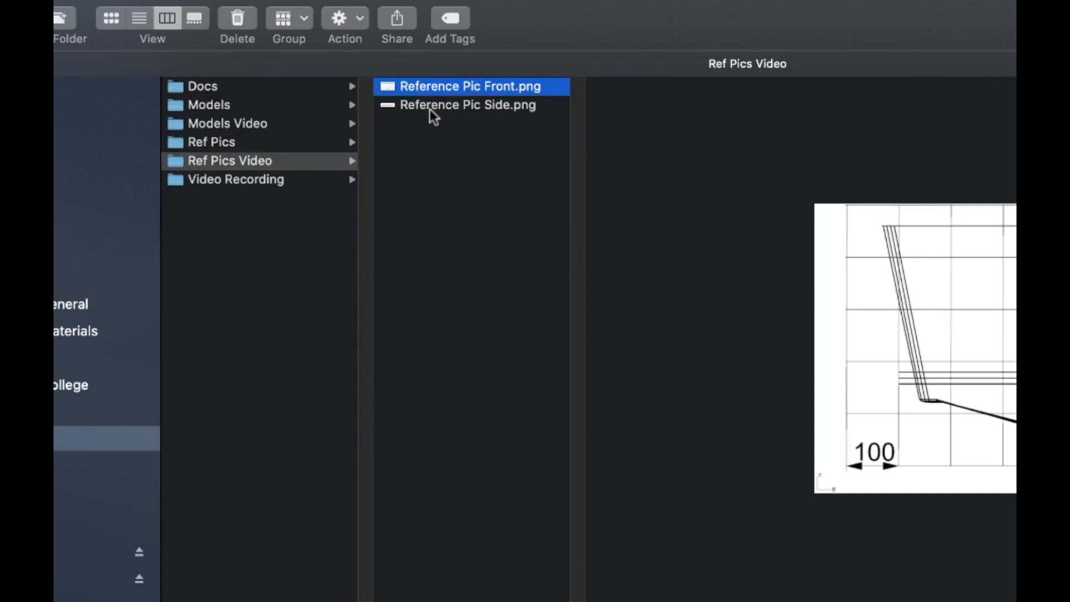
Preview the side reference picture in the Ref Pics Video folder.
left_click(431, 109)
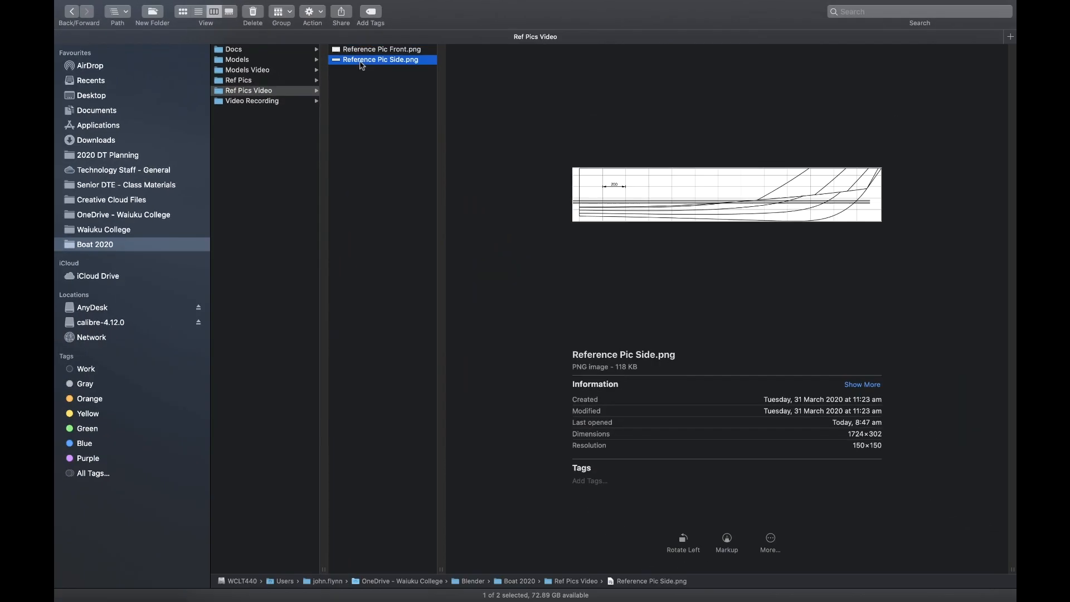
left_click(284, 102)
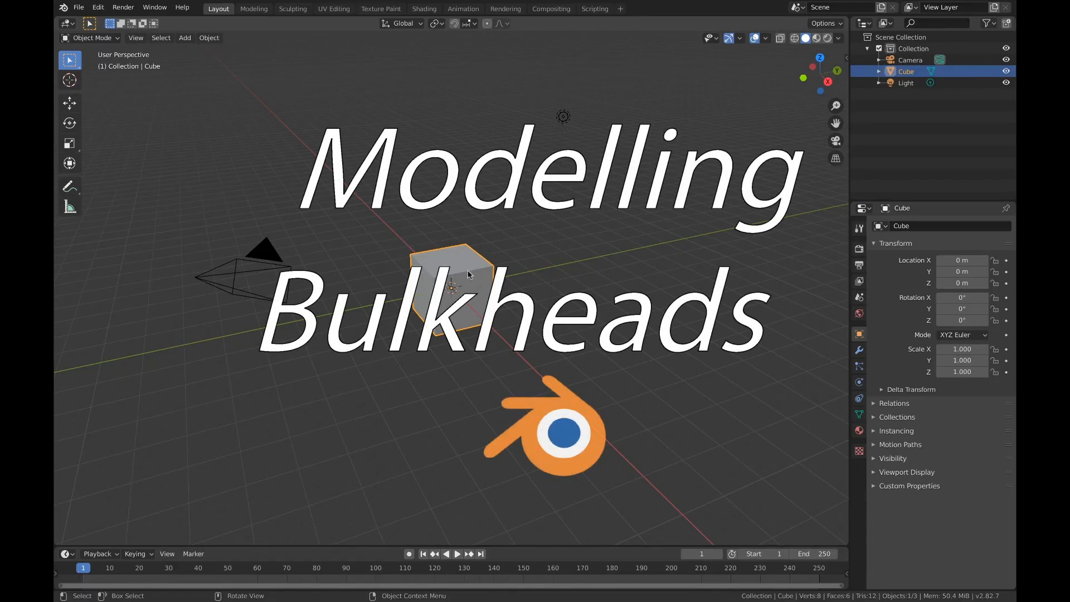
In Blender, delete the default cube and set the viewport to the front orthographic view.
key("x")
left_click(468, 275)
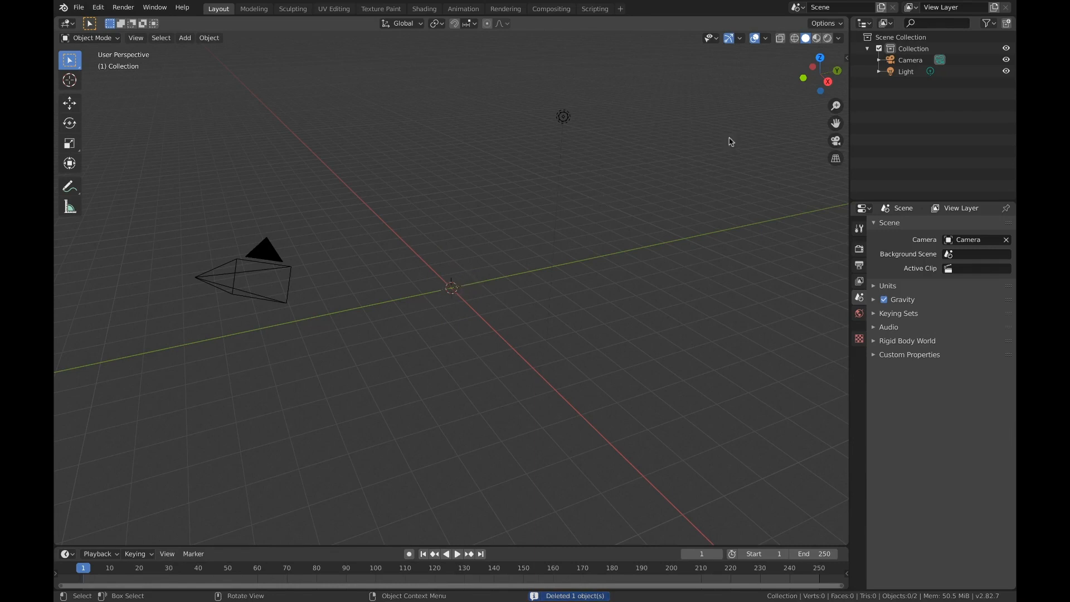
left_click(827, 81)
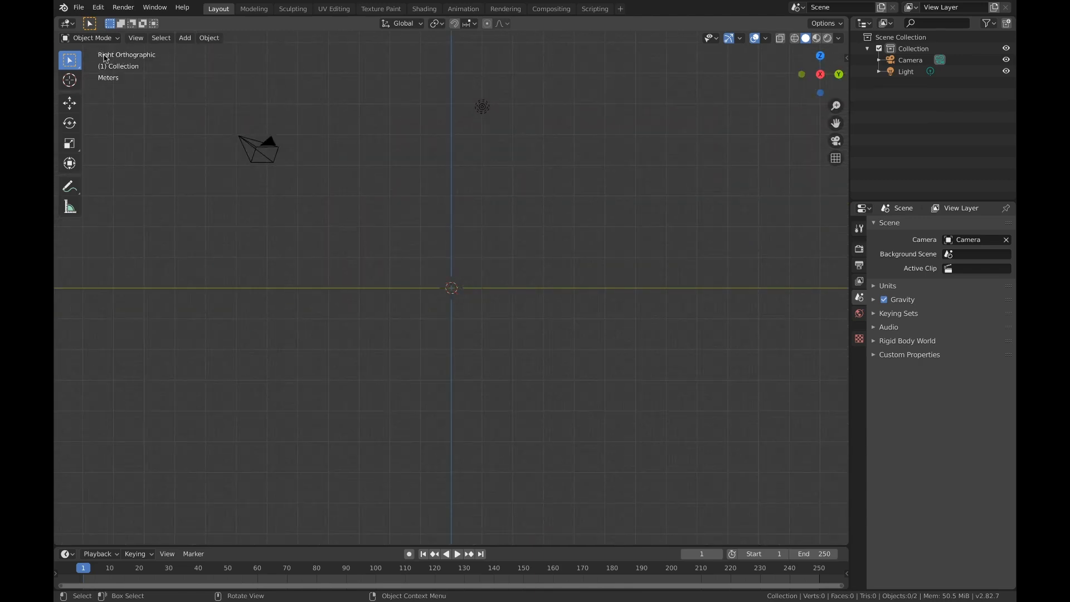
left_click(839, 74)
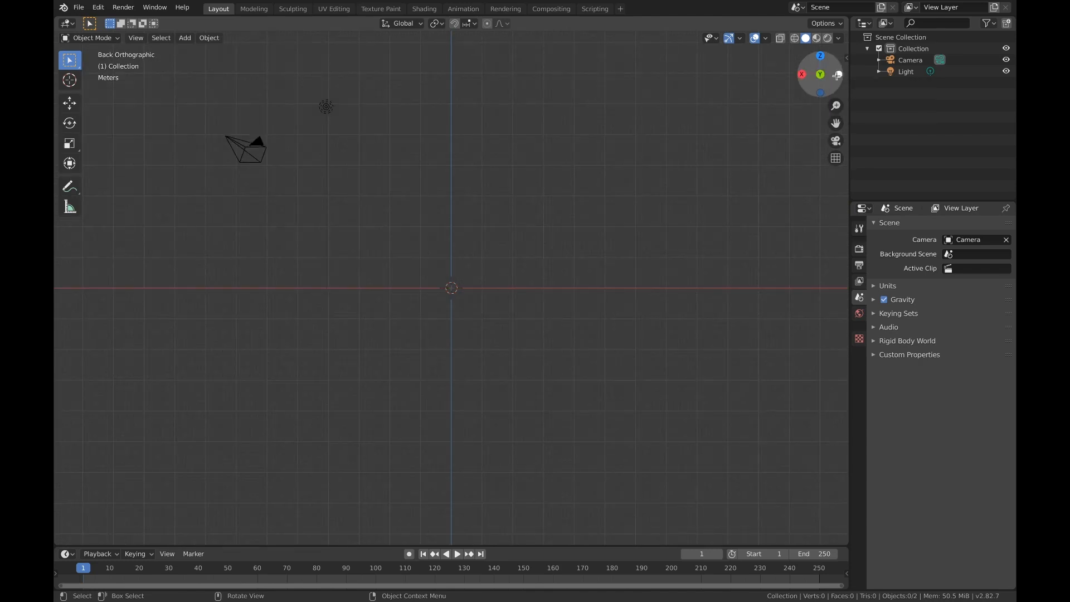
left_click(839, 74)
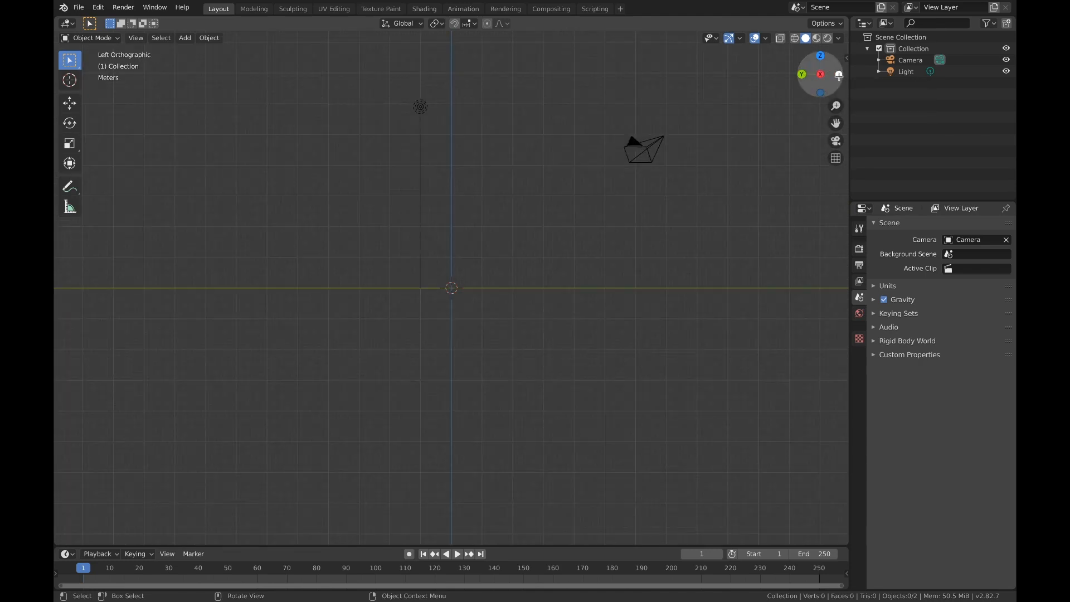
left_click(803, 74)
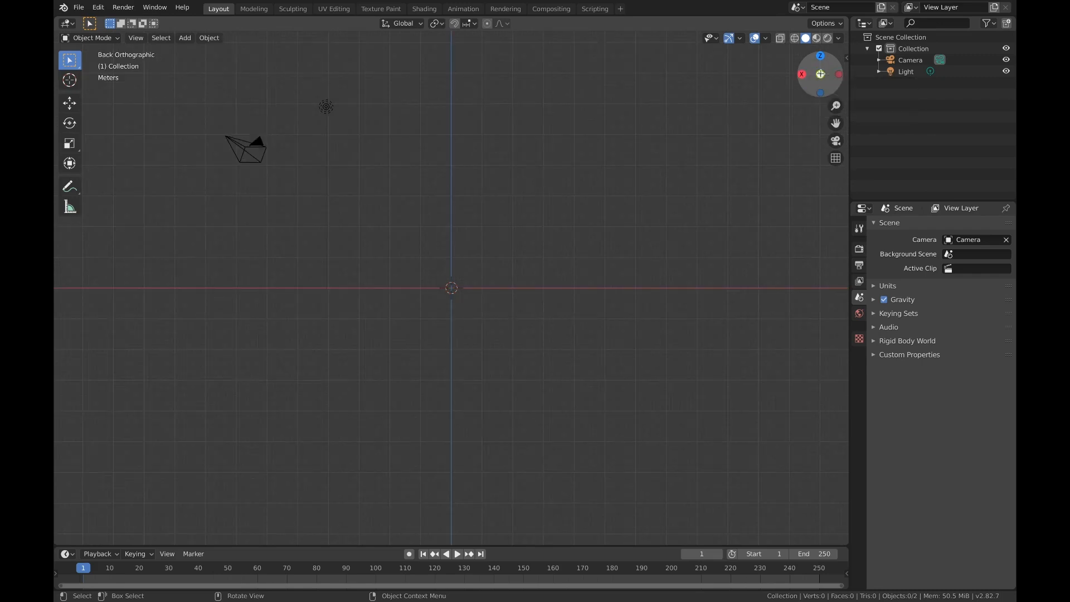
left_click(820, 74)
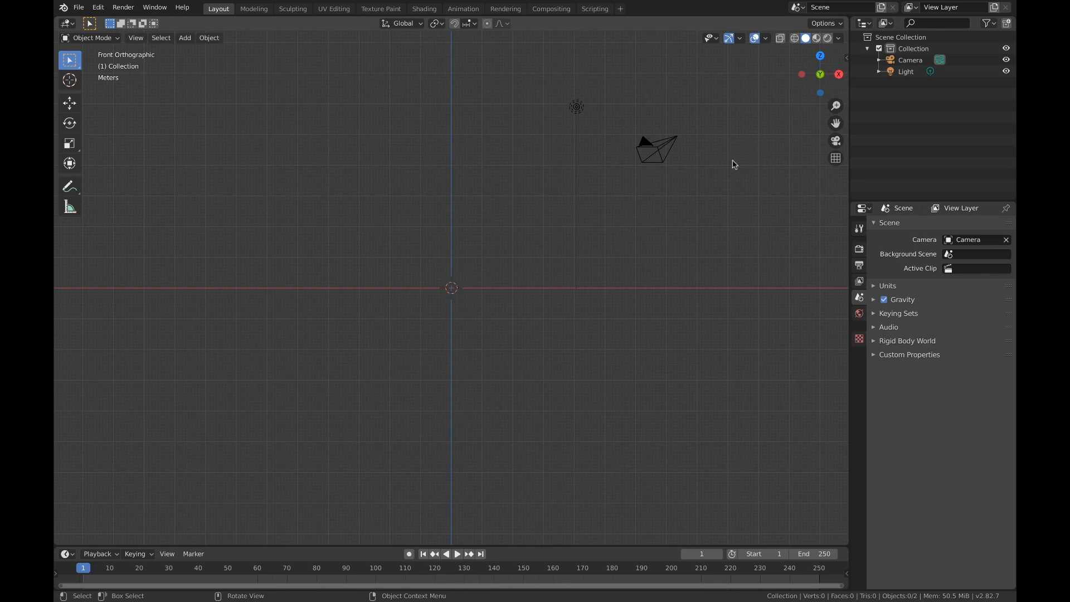
Open the Screencast Keys settings and switch the key display off and on again.
key("n")
left_click(841, 129)
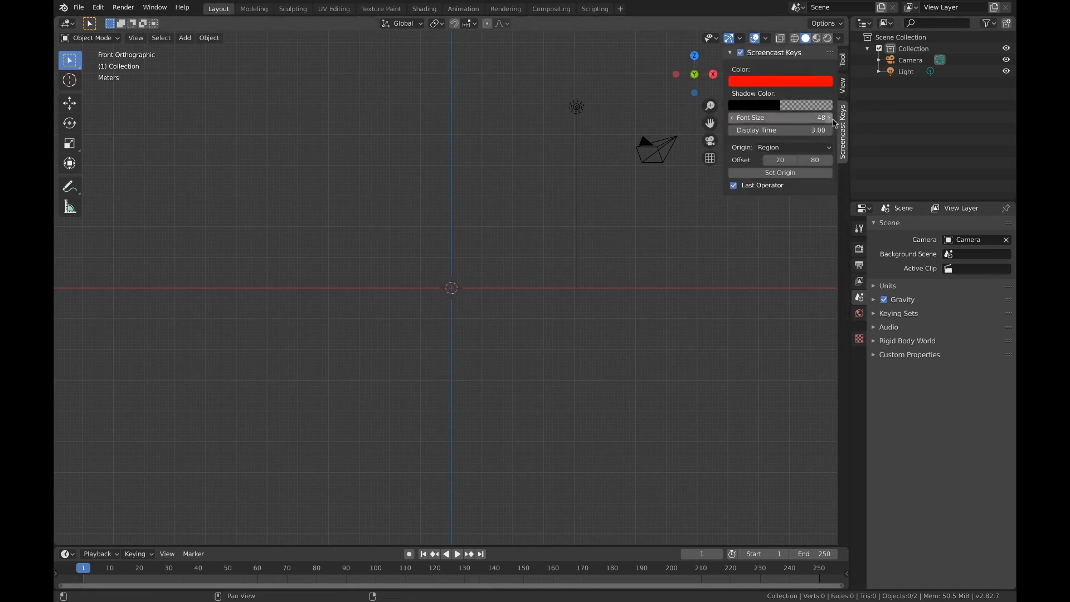
left_click(741, 55)
left_click(742, 55)
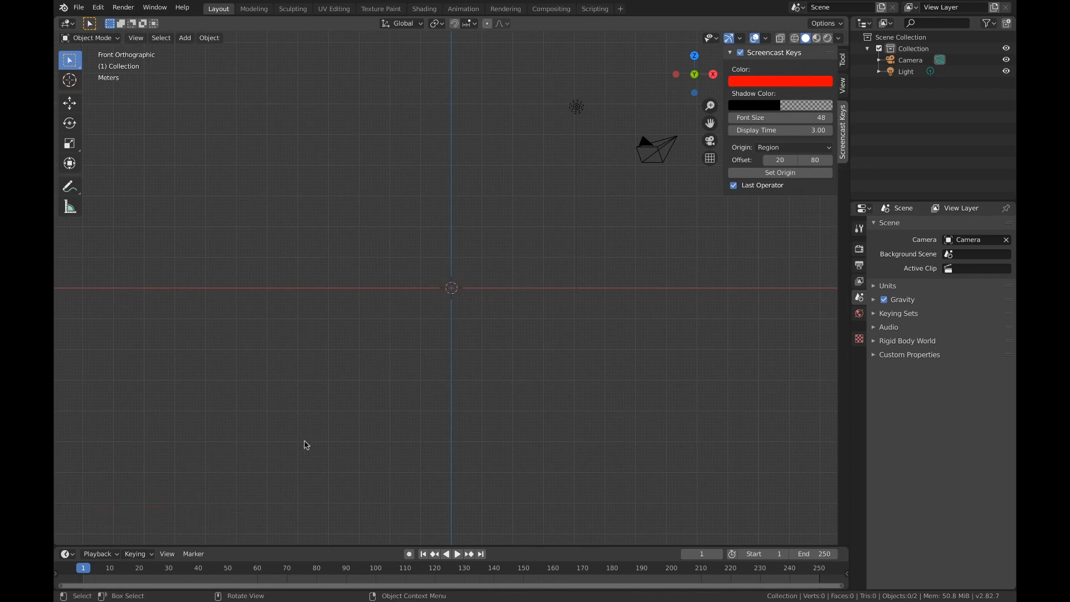
Add an image-type empty at the origin and set its alignment to View.
key("shift+a")
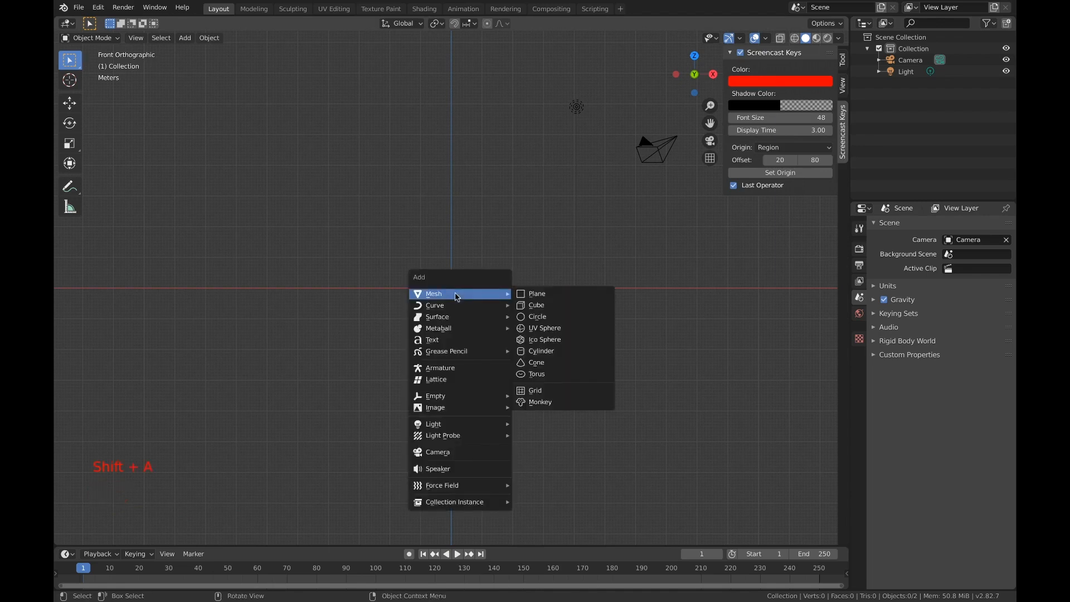
mouse_move(455, 396)
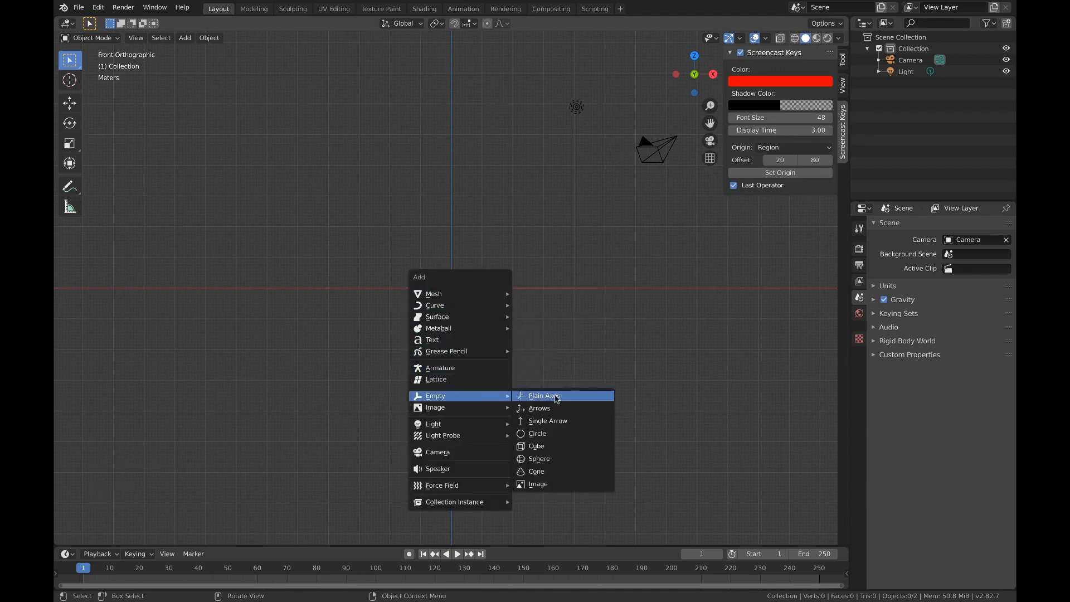
left_click(553, 474)
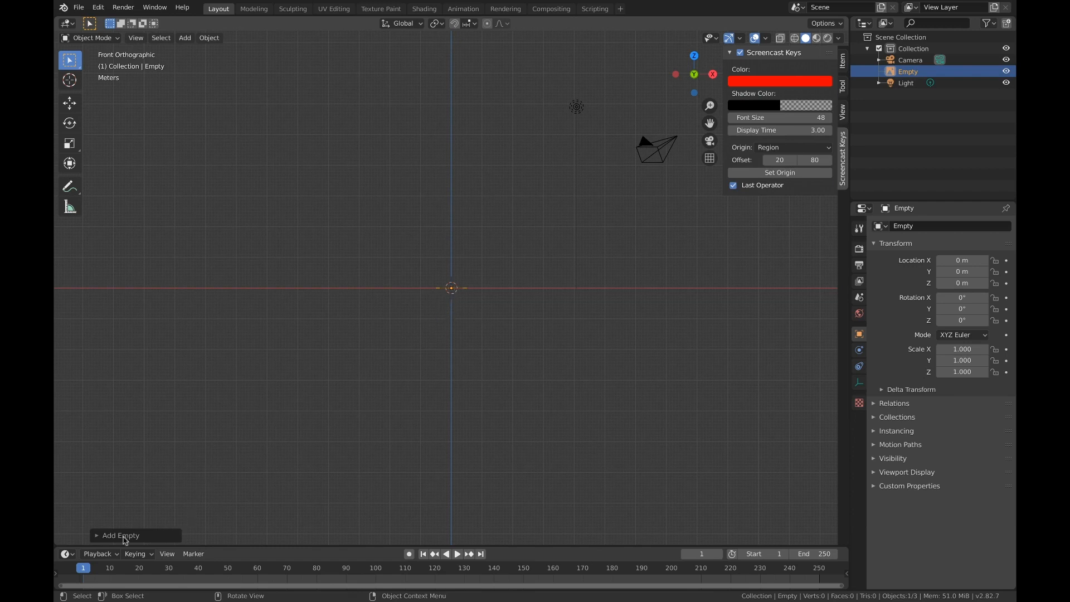
left_click(102, 536)
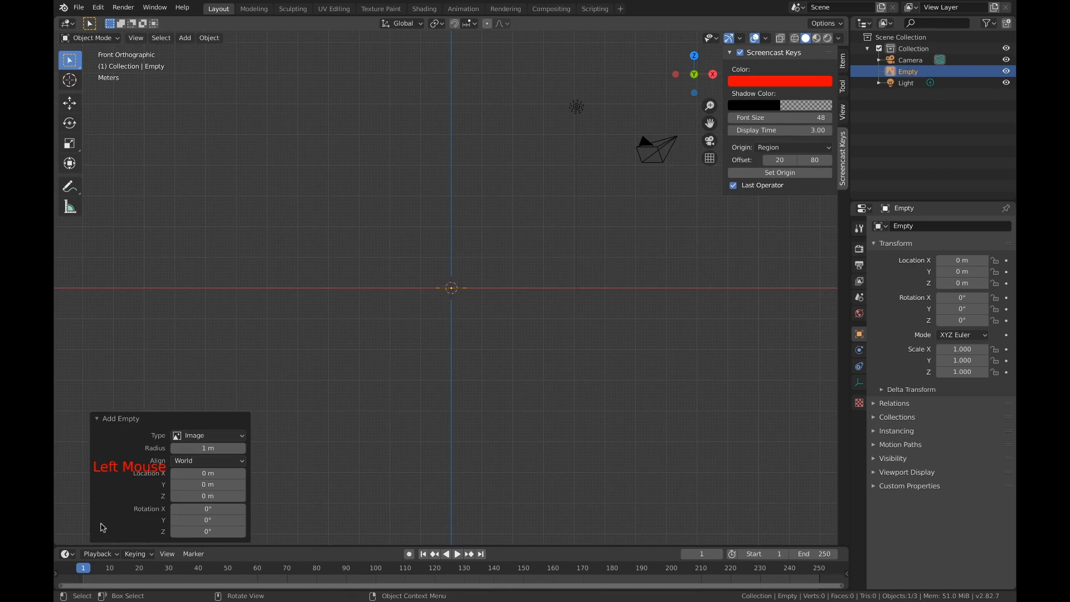
left_click(184, 462)
left_click(192, 484)
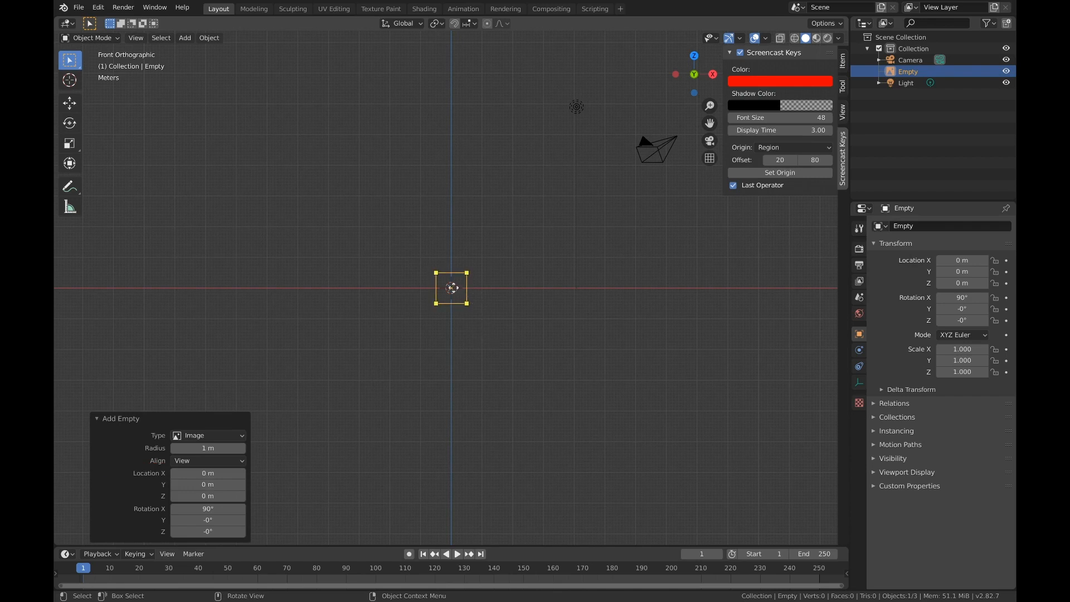
Load Reference Pic Front.png from the Boat 2020 Ref Pics Video folder into the empty, displaying the files as thumbnails.
left_click(858, 384)
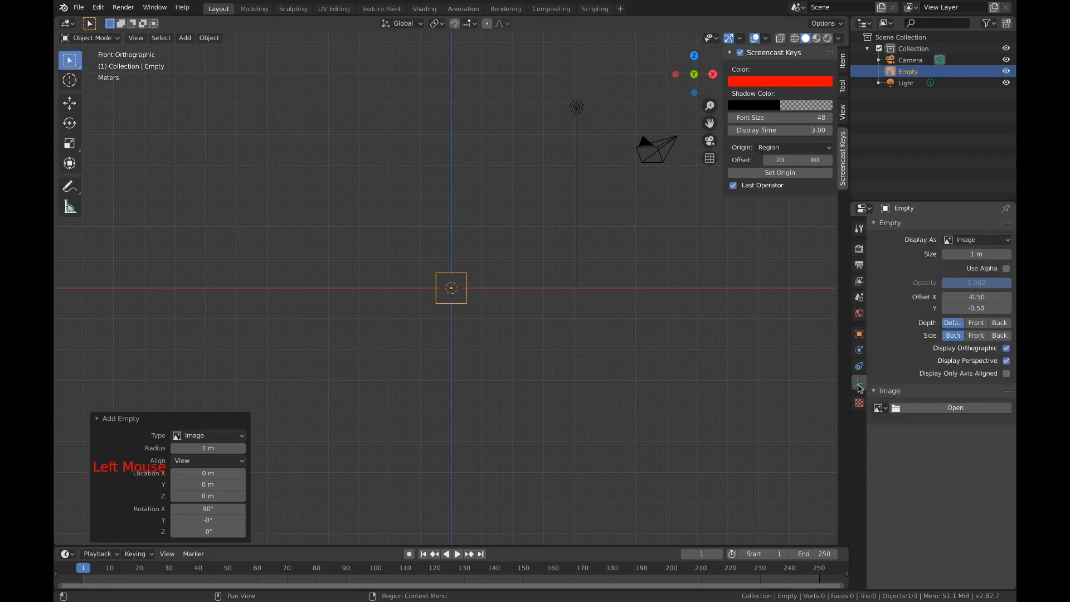
left_click(908, 410)
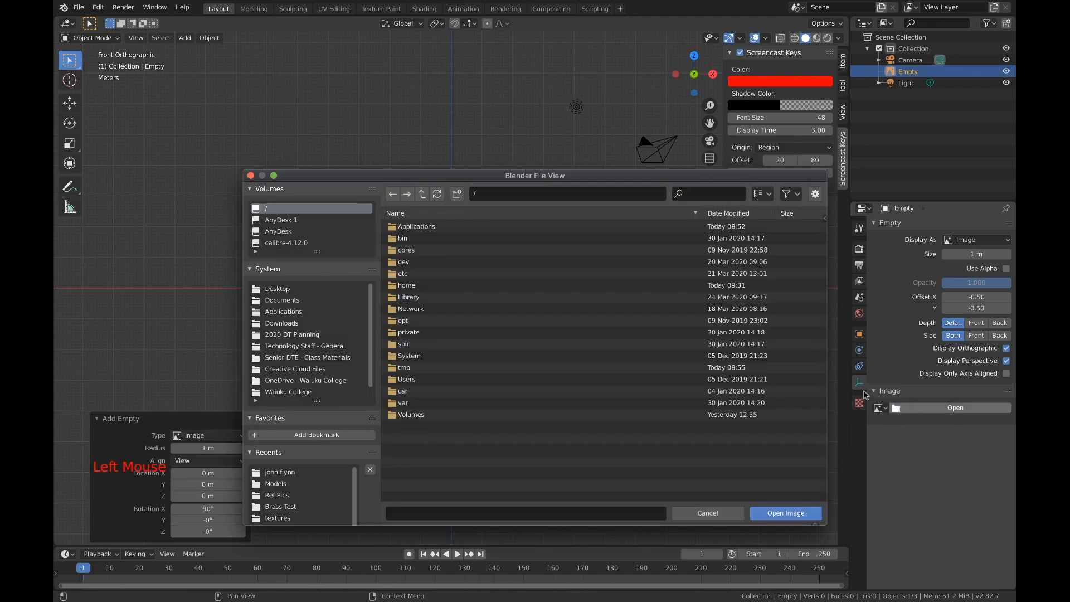
scroll(298, 374, "down", 1)
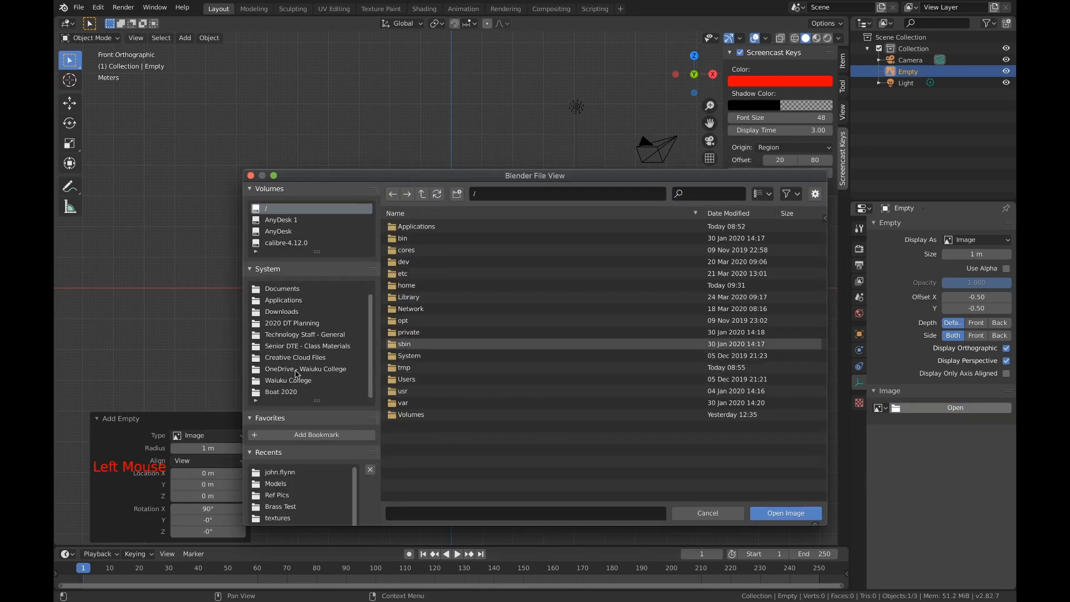
left_click(296, 392)
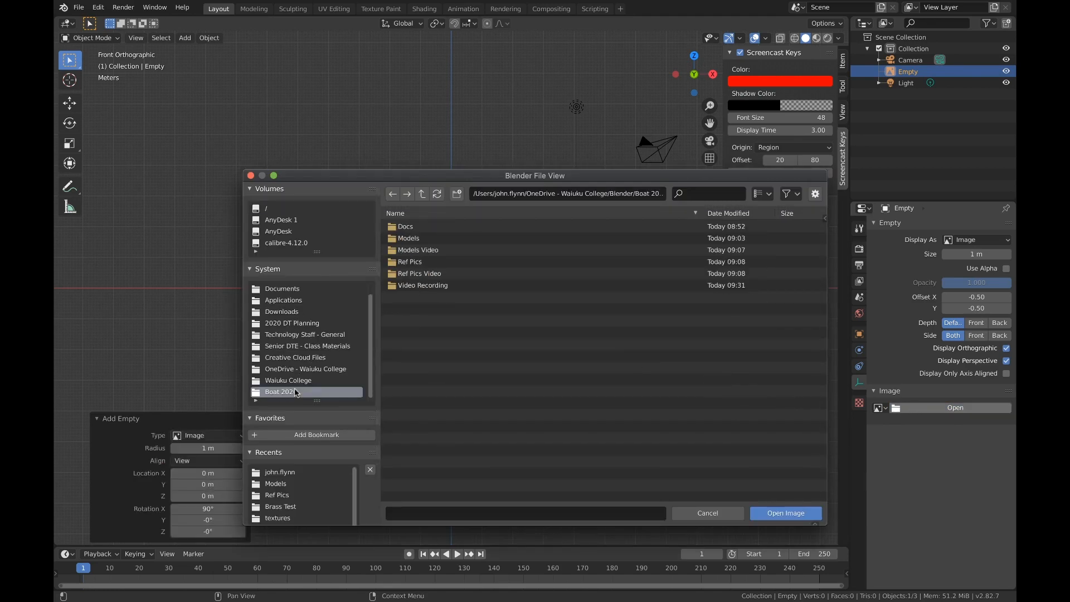
left_click(440, 273)
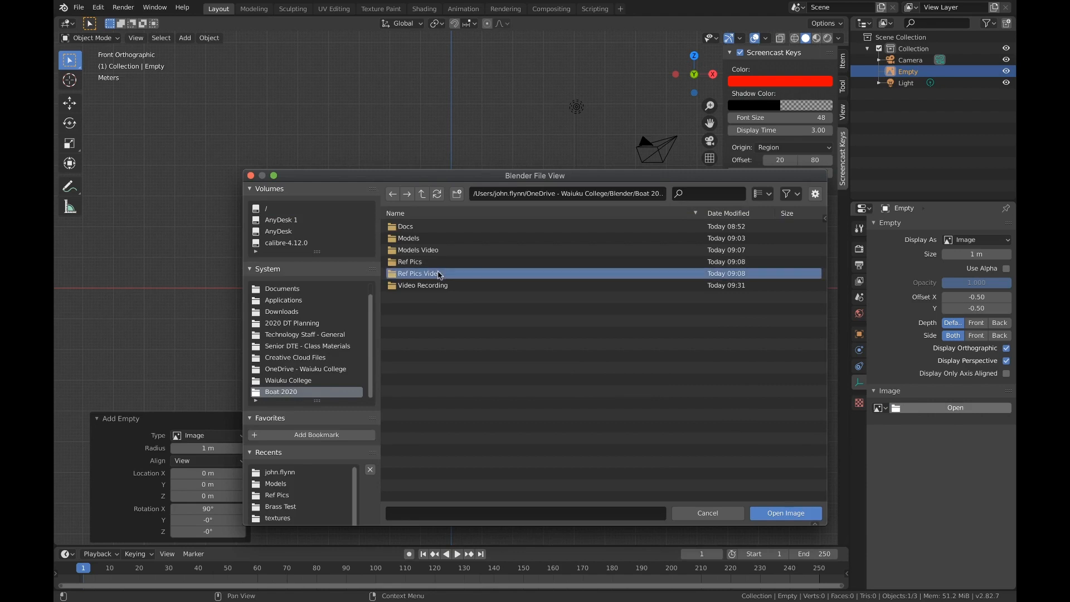
double_click(441, 274)
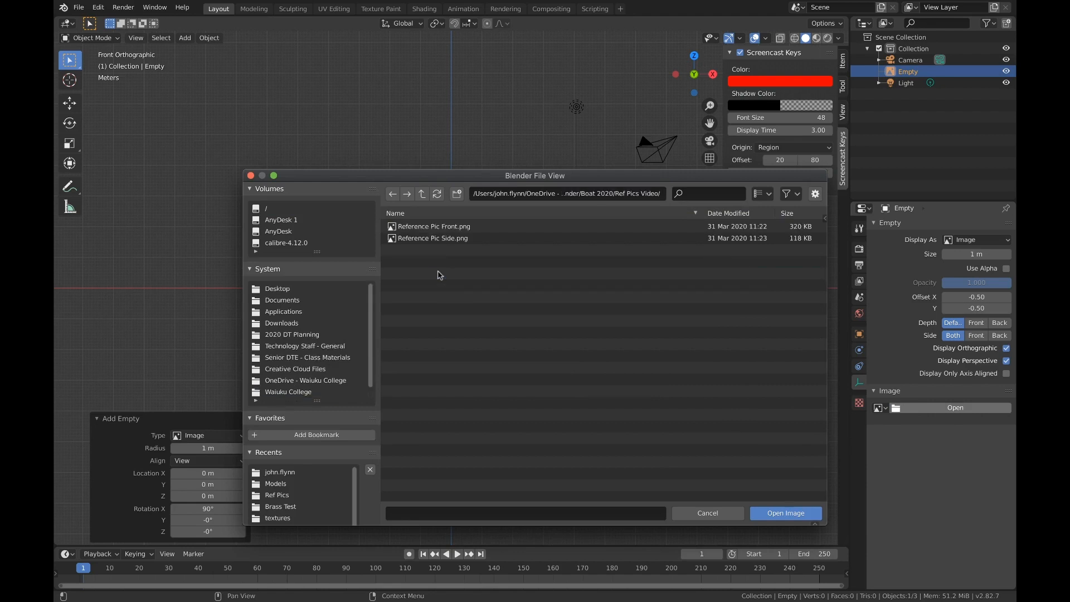
left_click(449, 227)
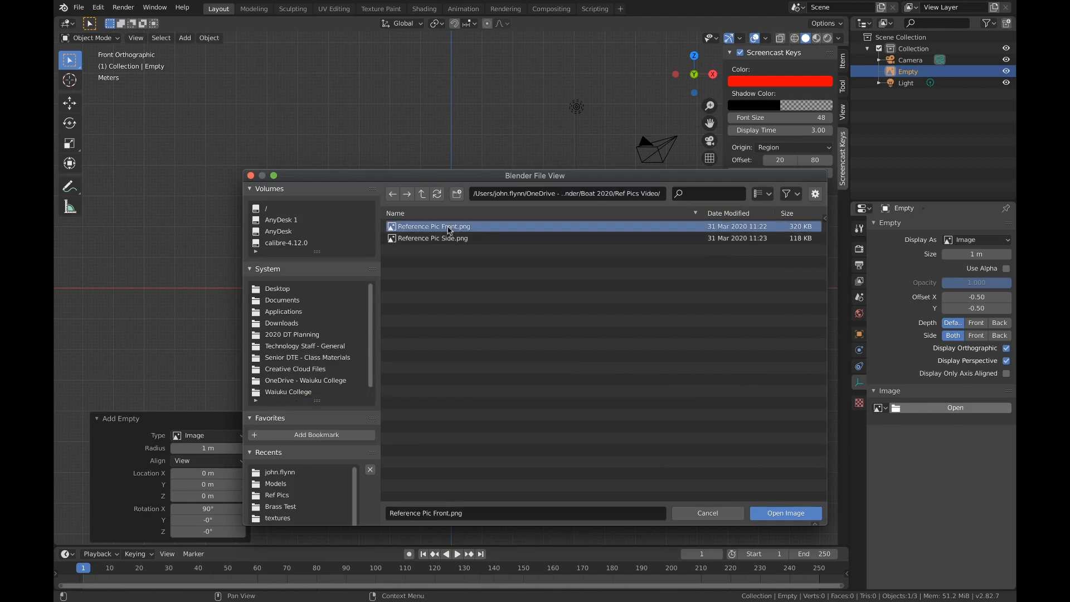
left_click(765, 195)
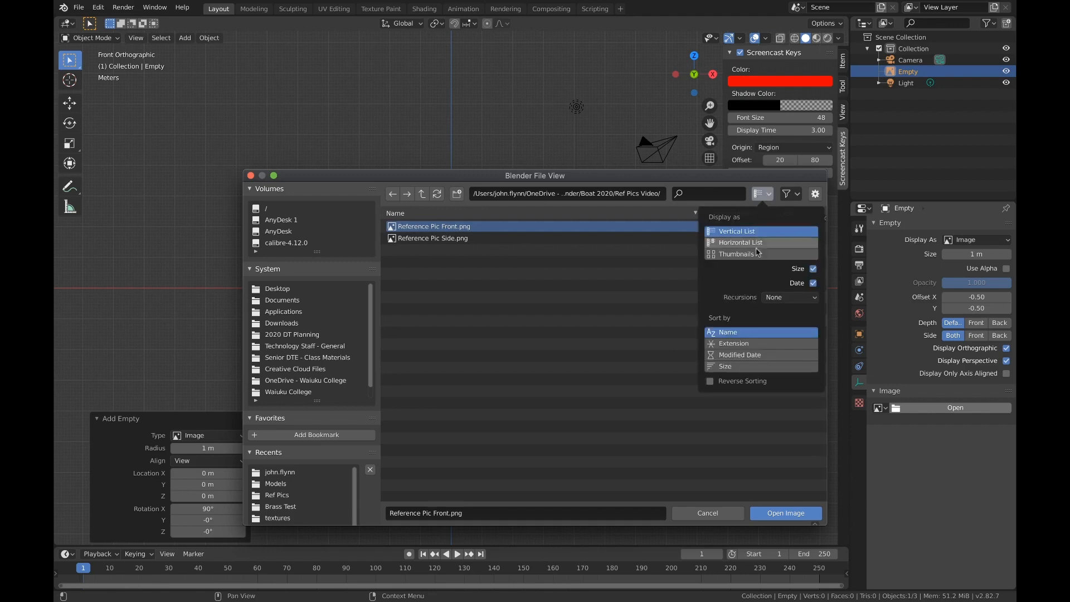
left_click(750, 254)
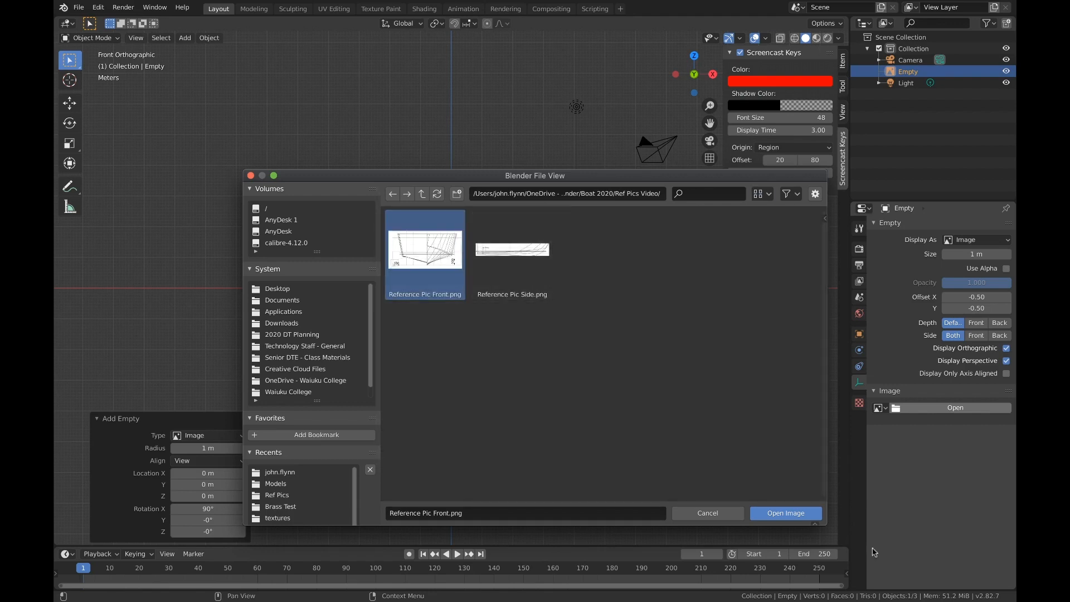
left_click(783, 513)
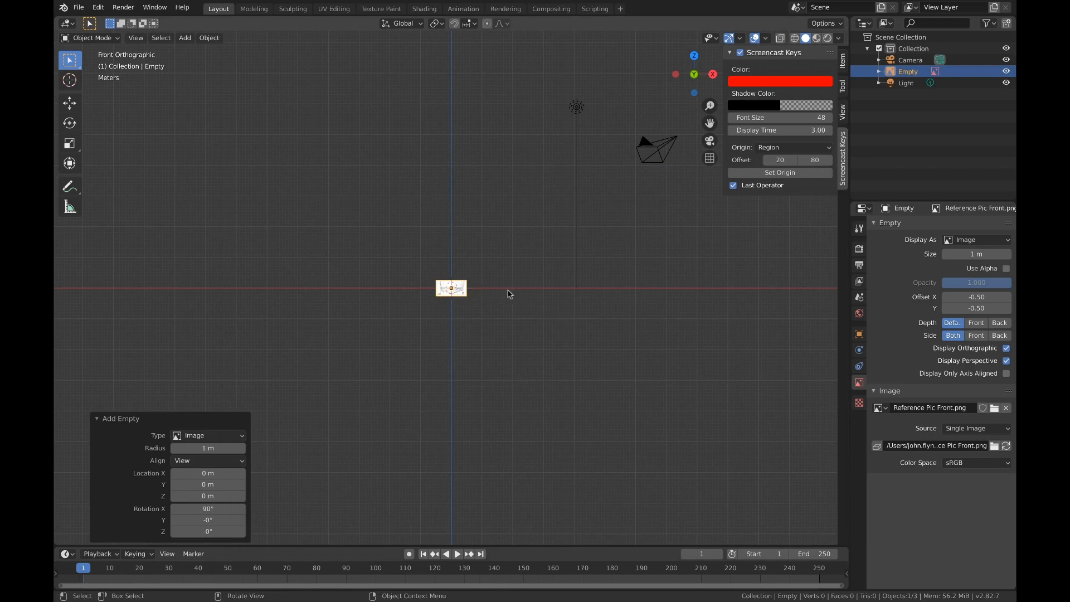
Scale the front reference image up by a factor of 5, and again by about 3.1.
type("s")
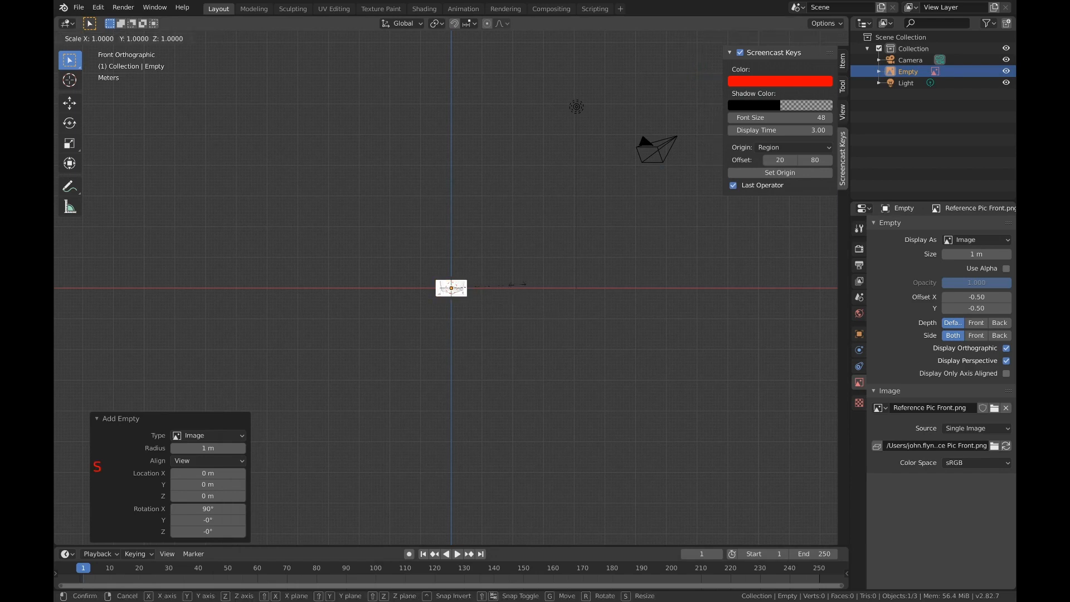
type("5")
key("Return")
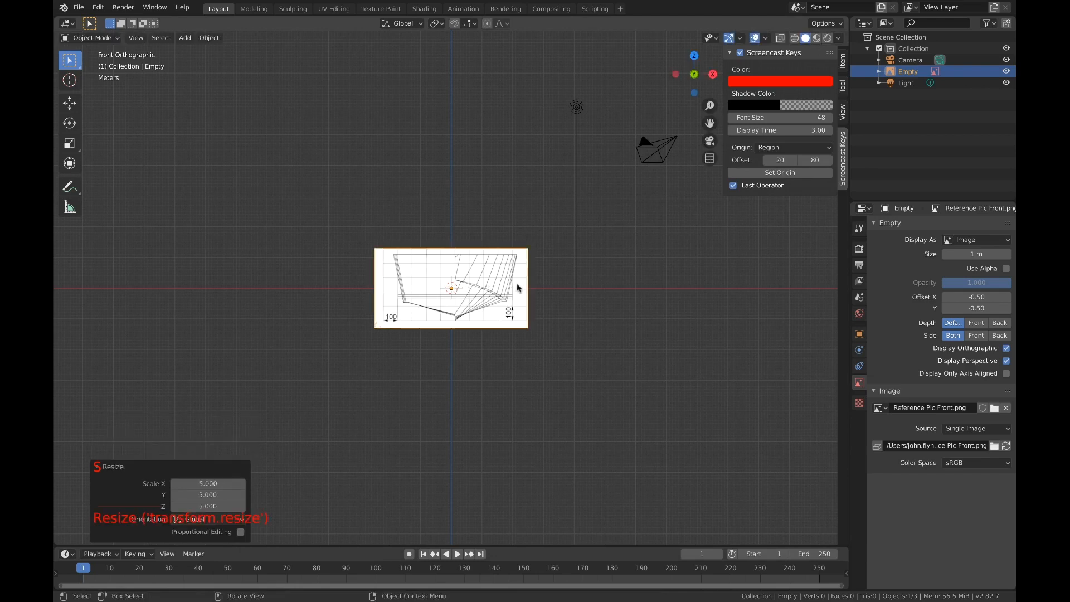
key("s")
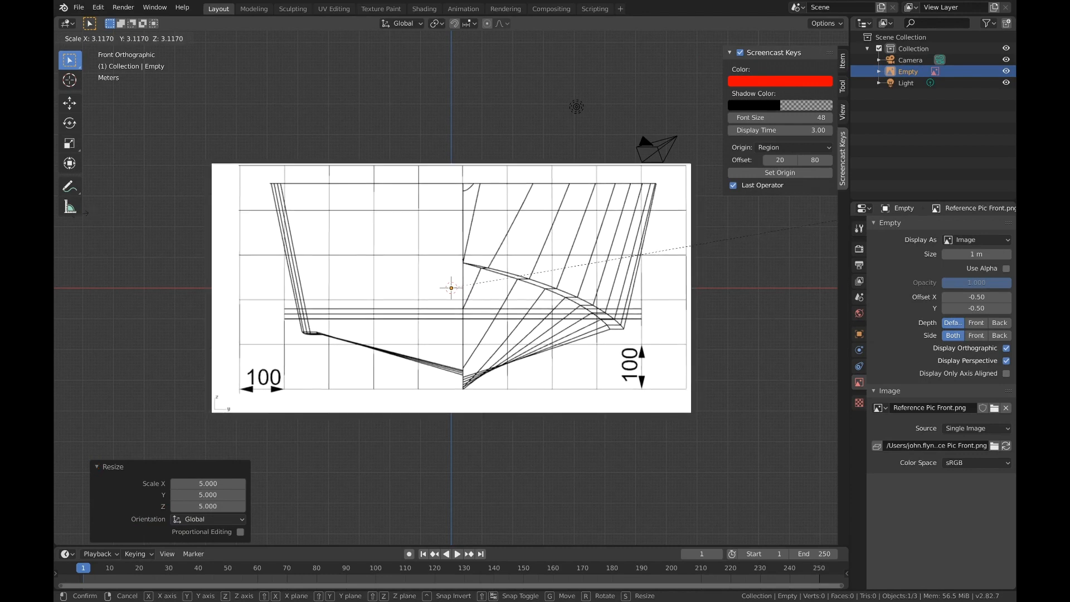
key("Return")
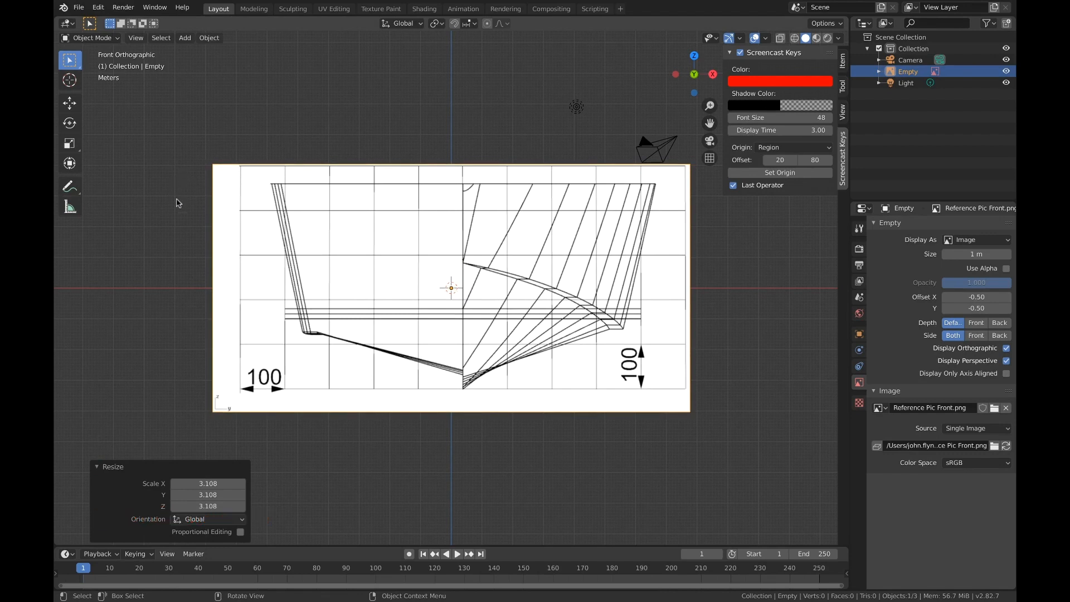
Select the camera and hide it in the viewport.
scroll(409, 296, "down", 5)
scroll(411, 296, "up", 2)
middle_click_drag(412, 298, 586, 341)
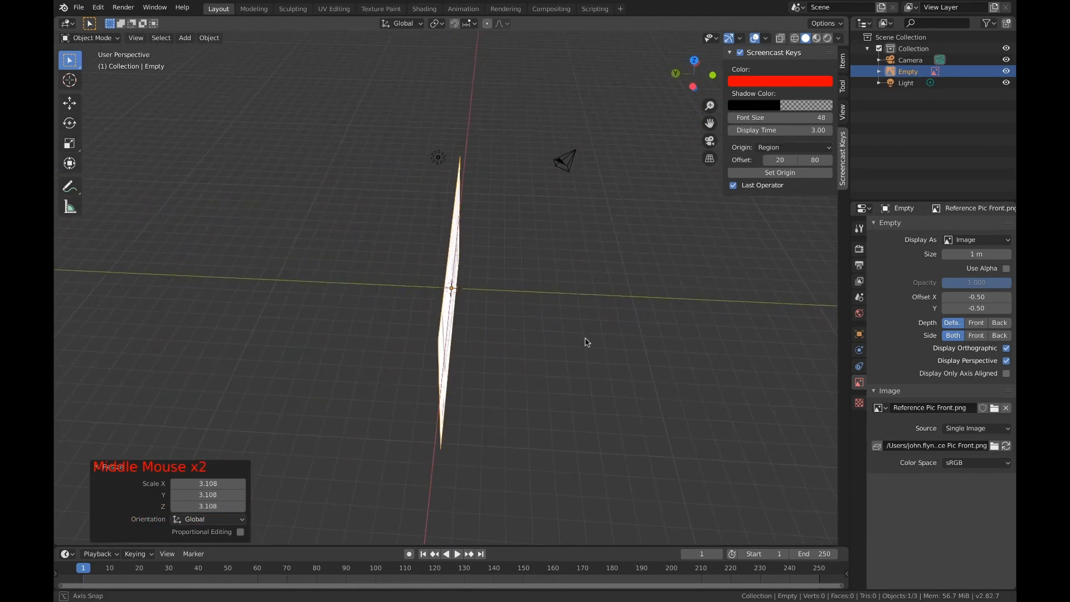
left_click(440, 160)
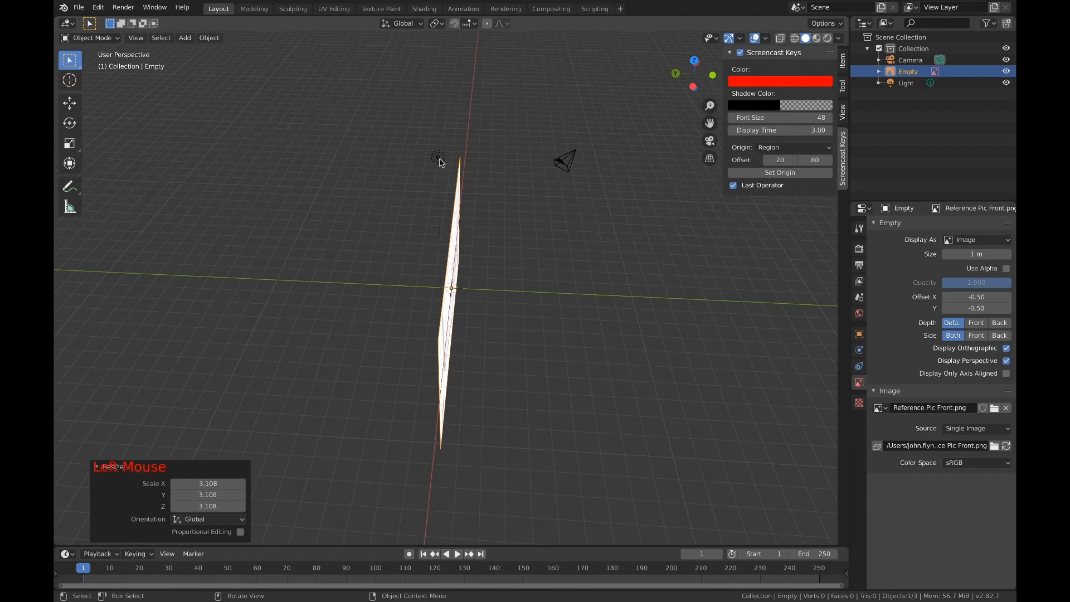
left_click(568, 164)
middle_click_drag(578, 287, 557, 306)
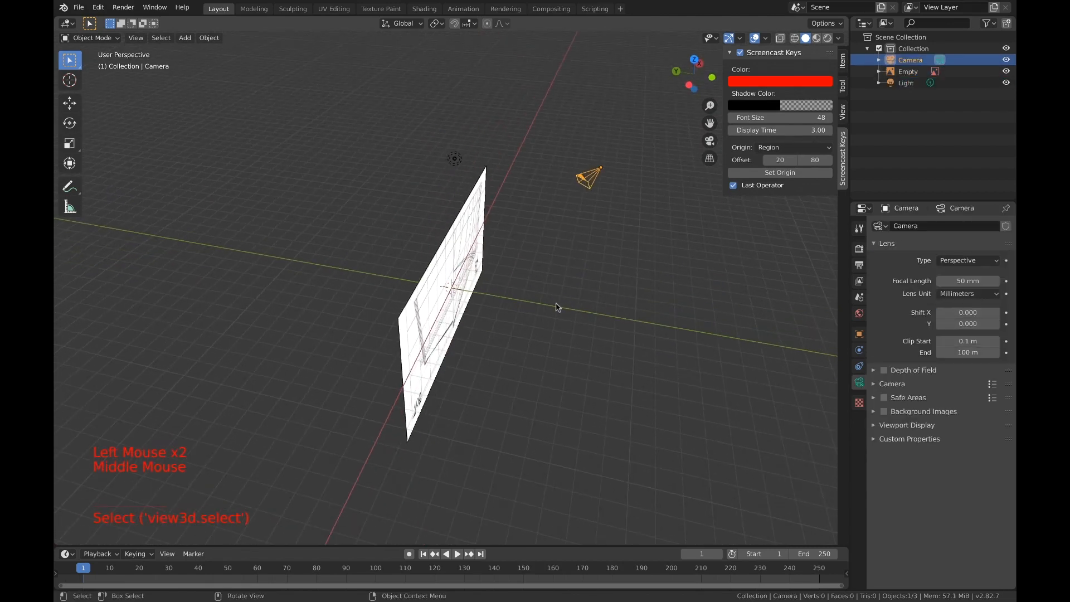
left_click(1006, 60)
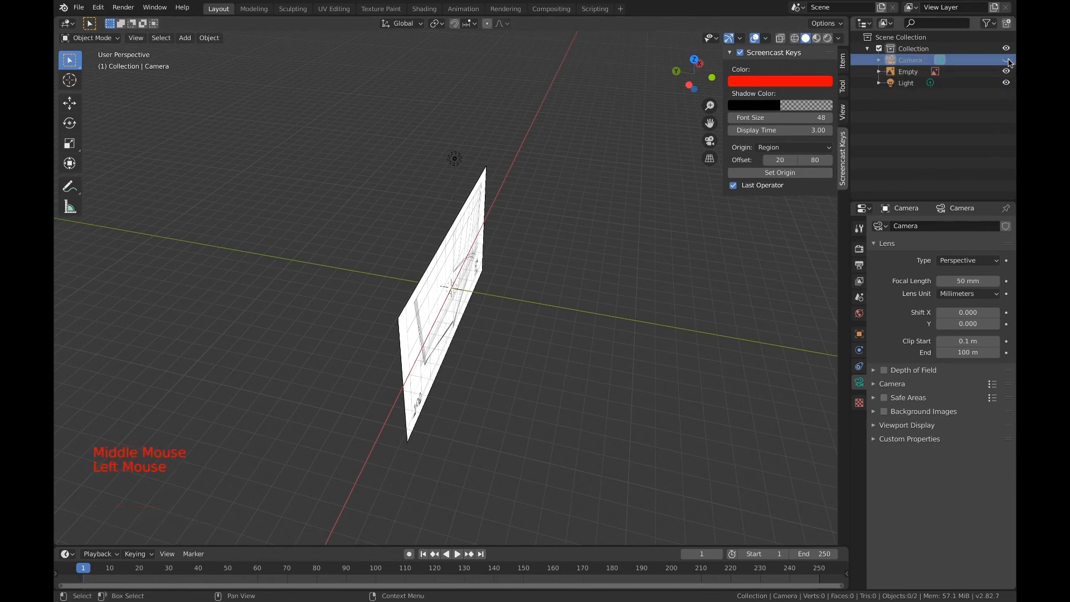
Rename the front reference image empty as Reference Pic Front.
left_click(908, 71)
double_click(910, 71)
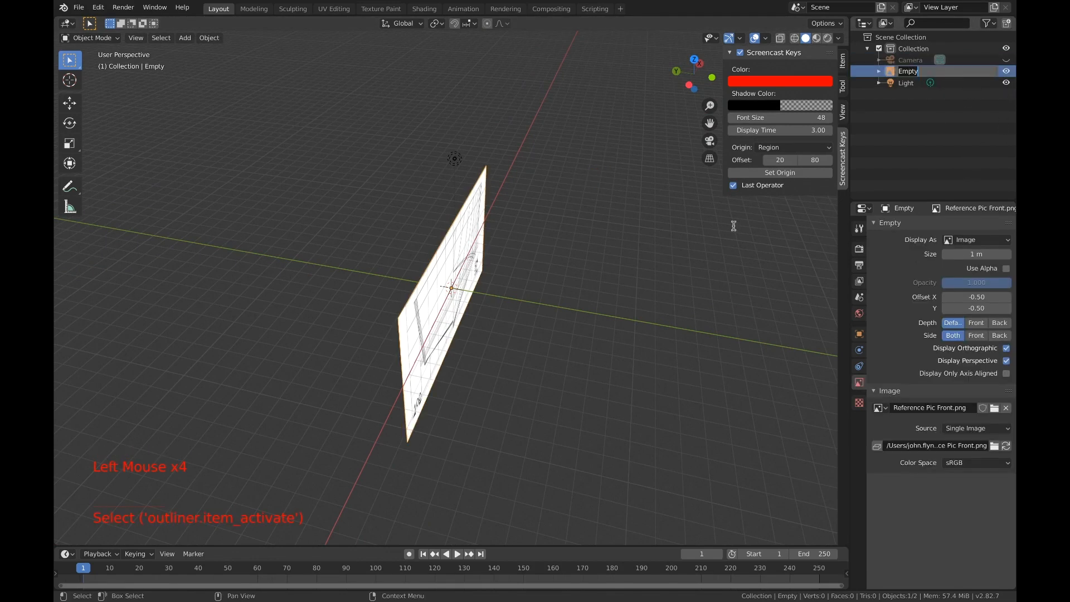
type("Reference Pic Fr")
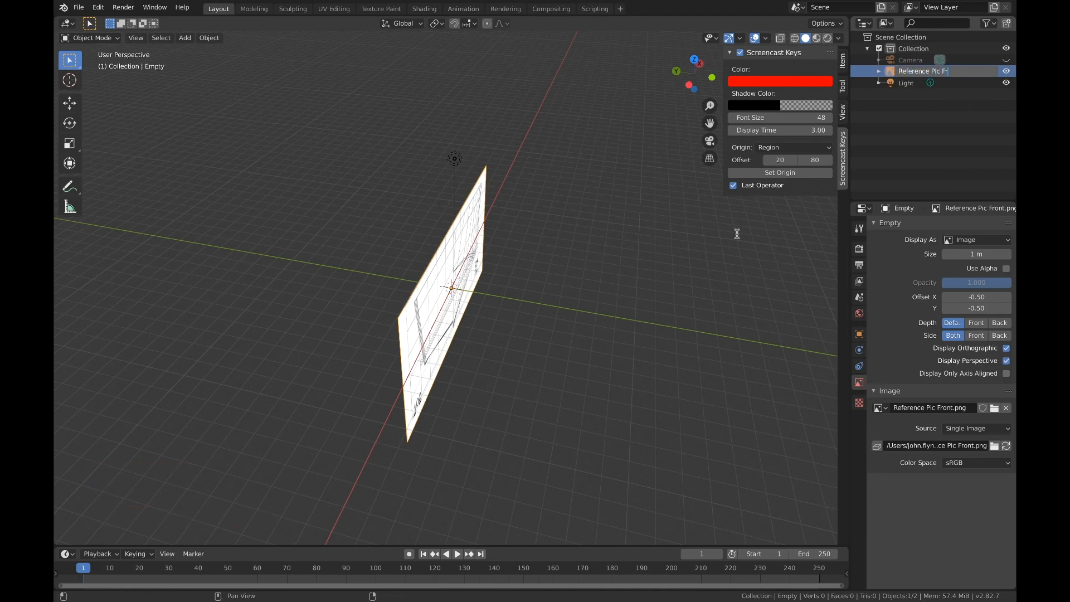
type("ont")
key("Return")
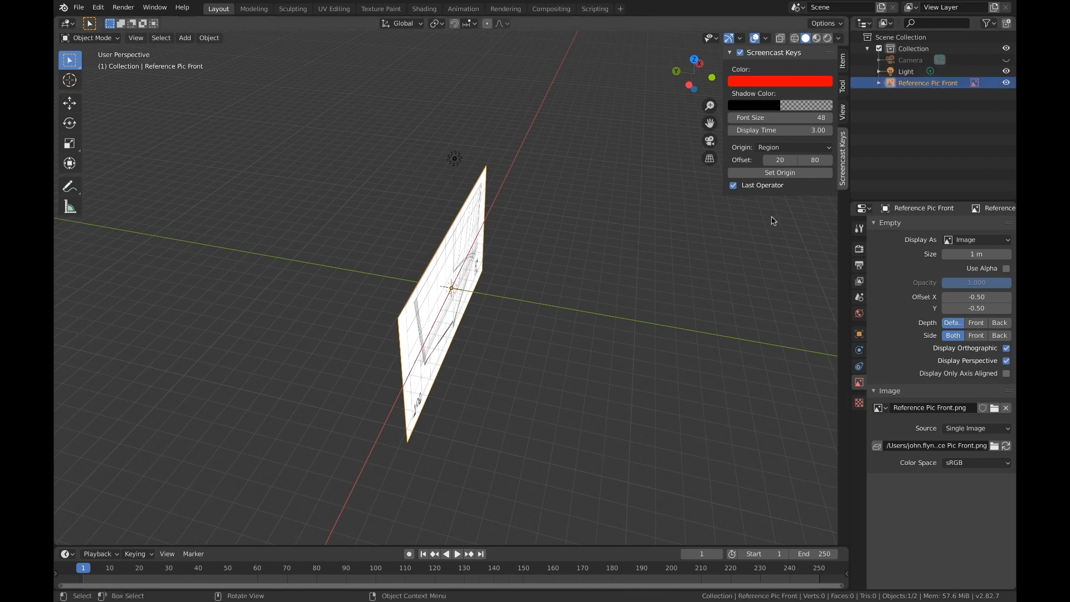
Create a new collection in the scene and name it Reference Pictures.
right_click(903, 145)
left_click(903, 143)
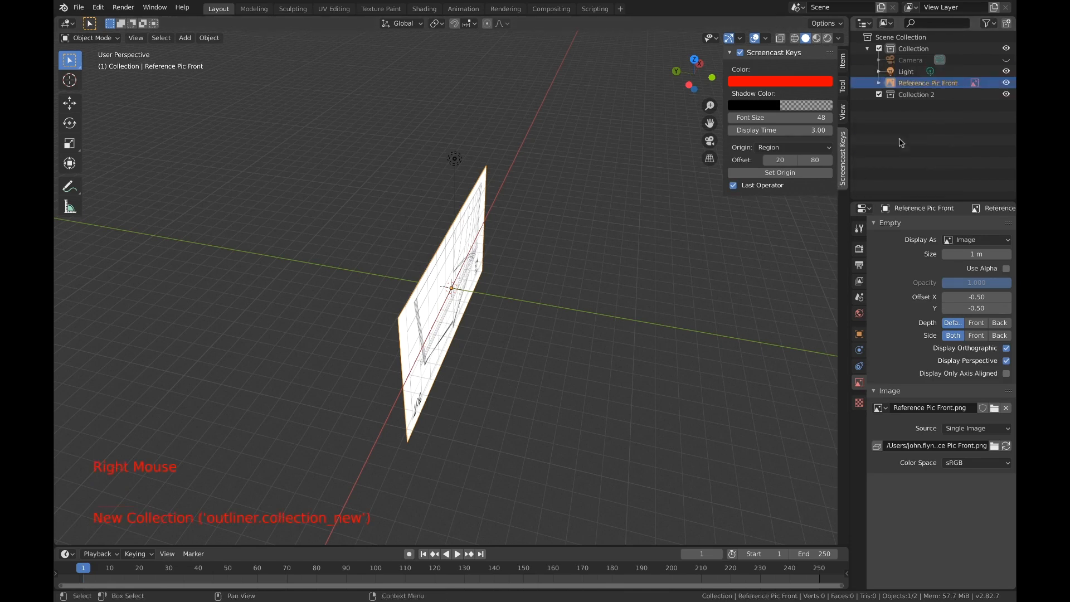
double_click(909, 96)
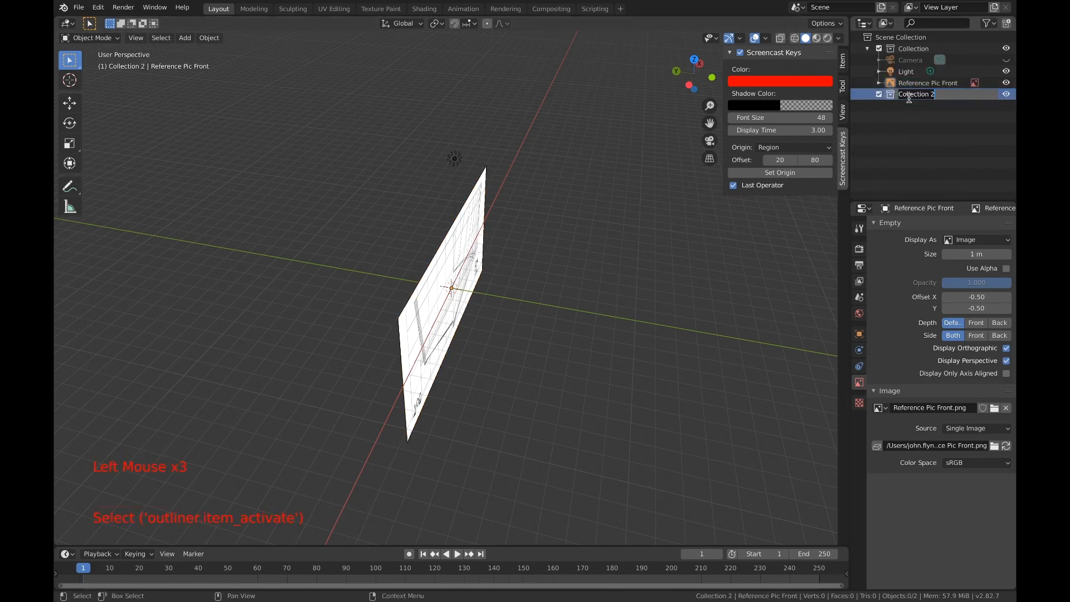
type("Reference Pictures")
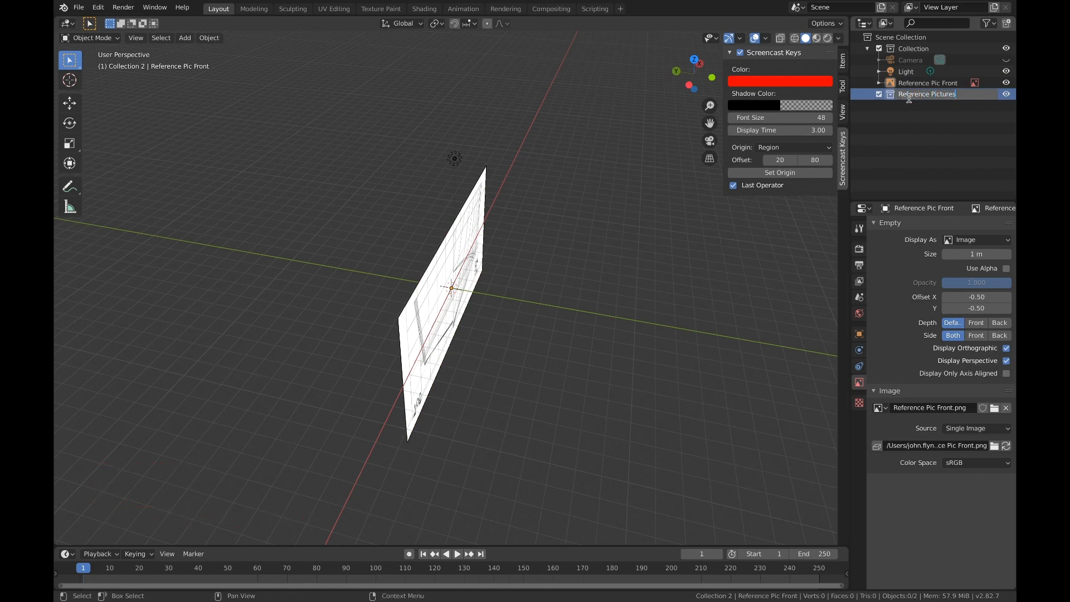
key("Return")
Move the Reference Pic Front empty into the Reference Pictures collection.
left_click(907, 88)
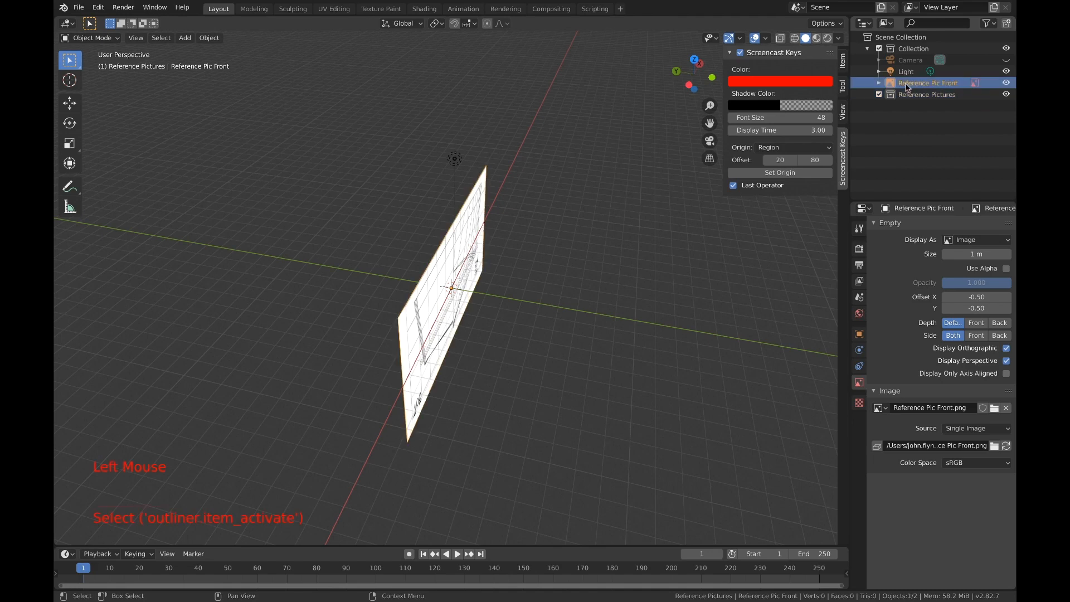
left_click_drag(907, 88, 922, 95)
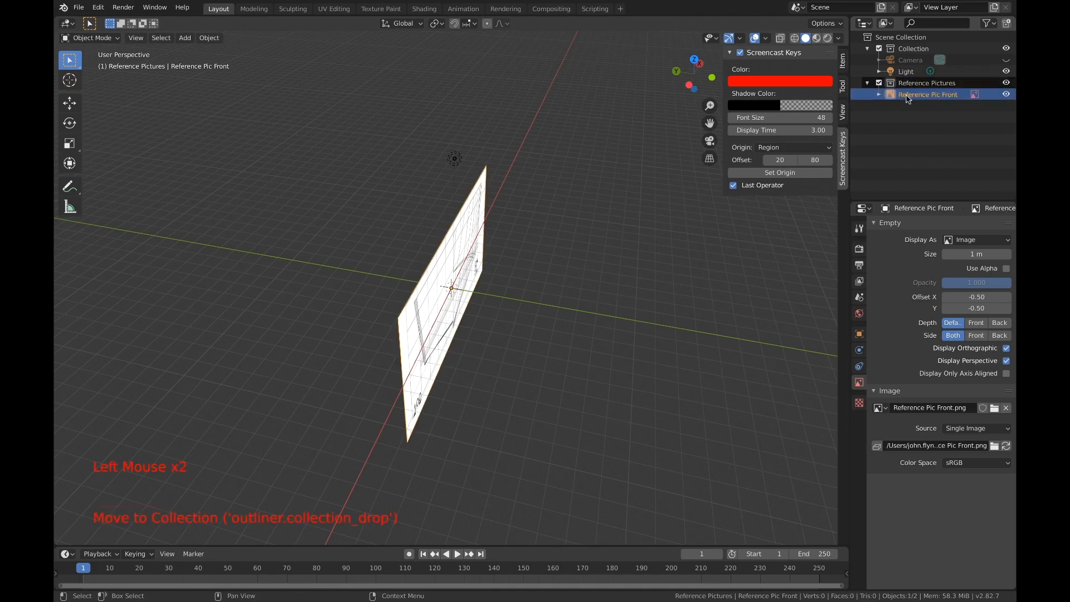
left_click(932, 142)
Add an image-type empty at the origin, aligned to the left orthographic view, with the sidebar hidden.
middle_click_drag(664, 241, 597, 236)
scroll(596, 236, "down", 1)
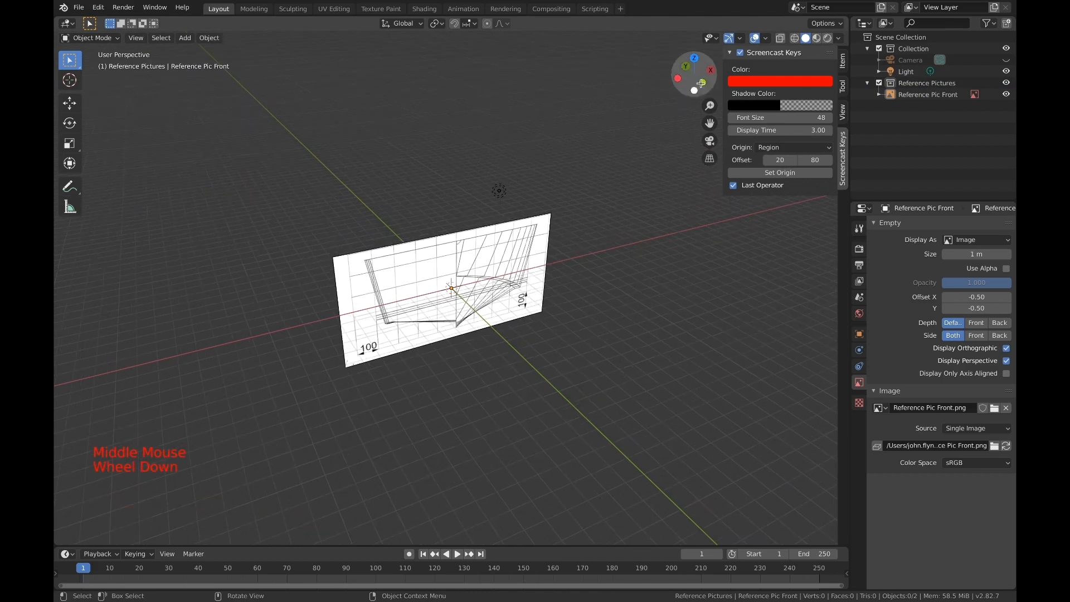
left_click(679, 78)
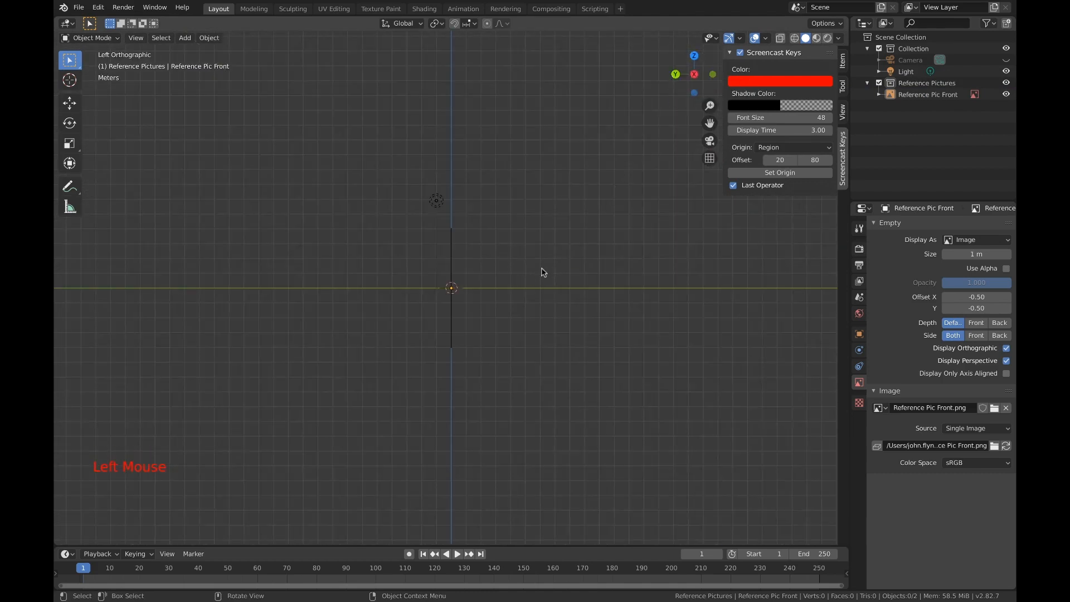
key("n")
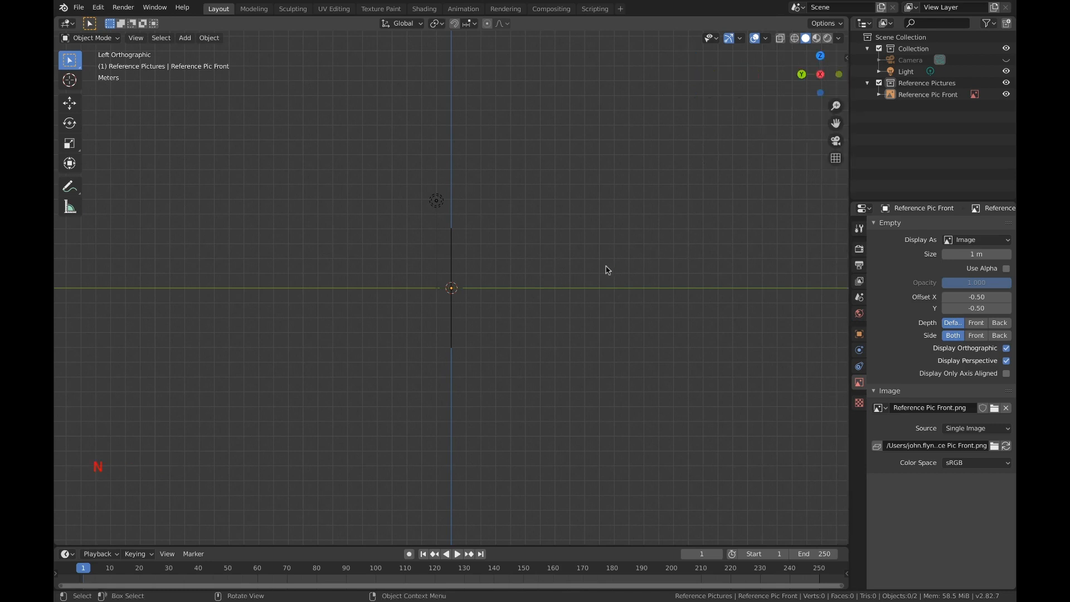
key("shift+a")
mouse_move(606, 270)
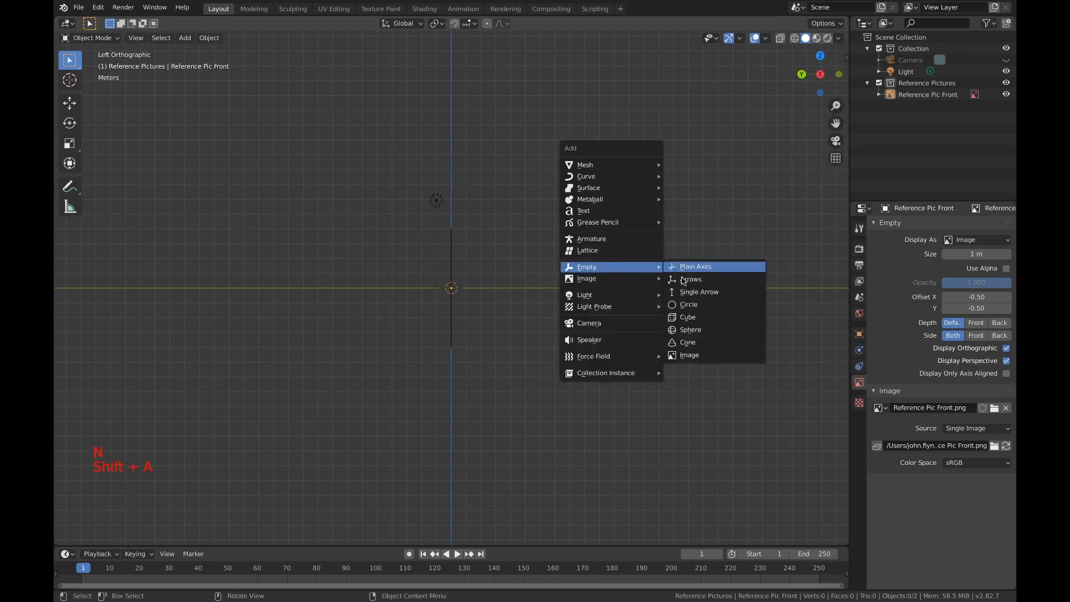
left_click(694, 355)
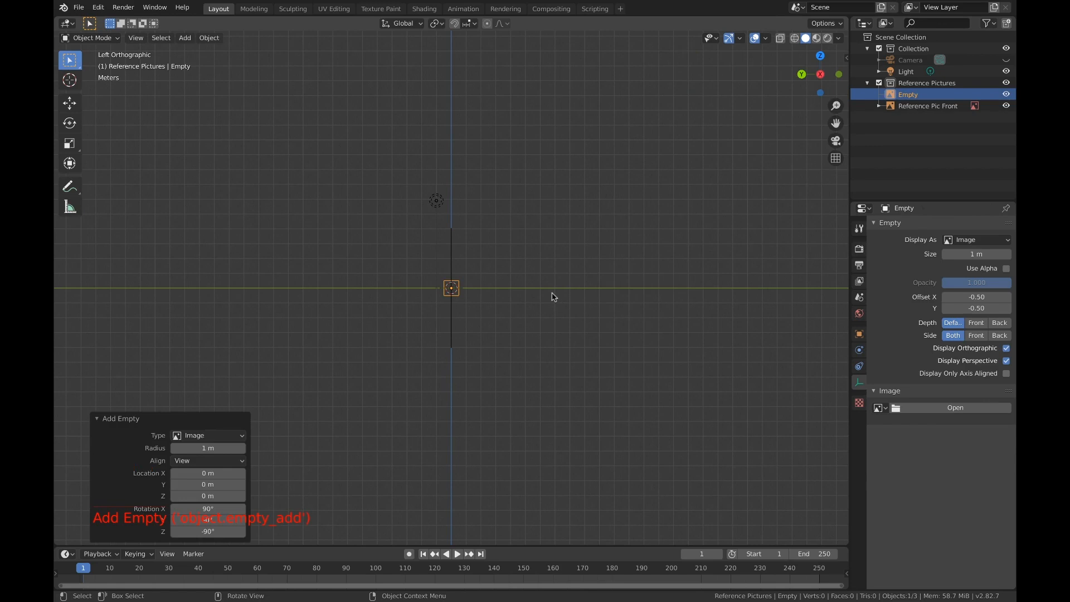
Load Reference Pic Side.png from the Boat 2020 Ref Pics Video folder into the new empty.
left_click(890, 406)
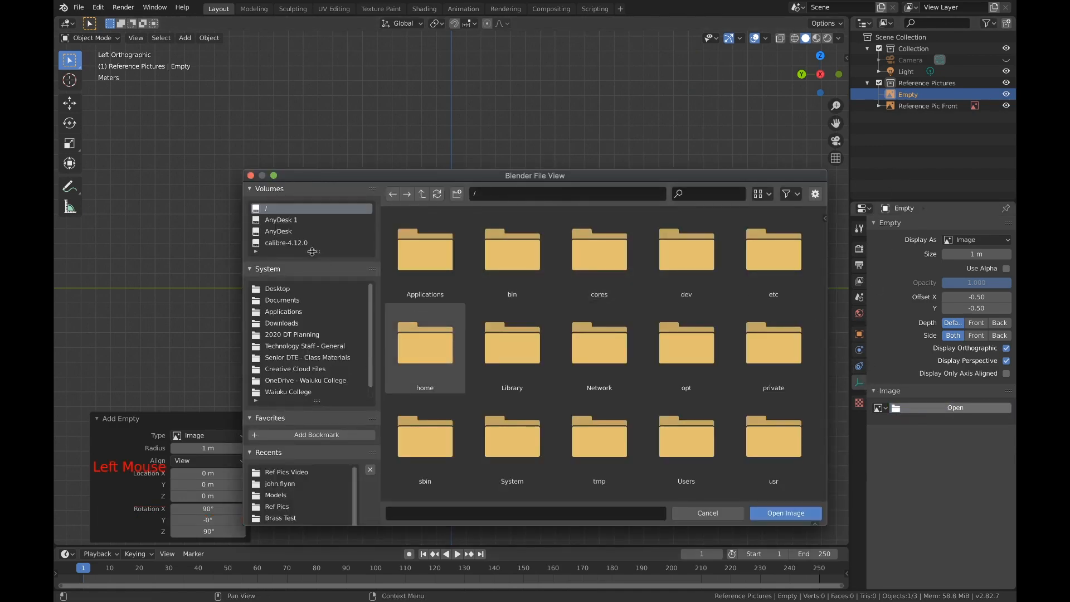
scroll(311, 252, "down", 1)
left_click(308, 380)
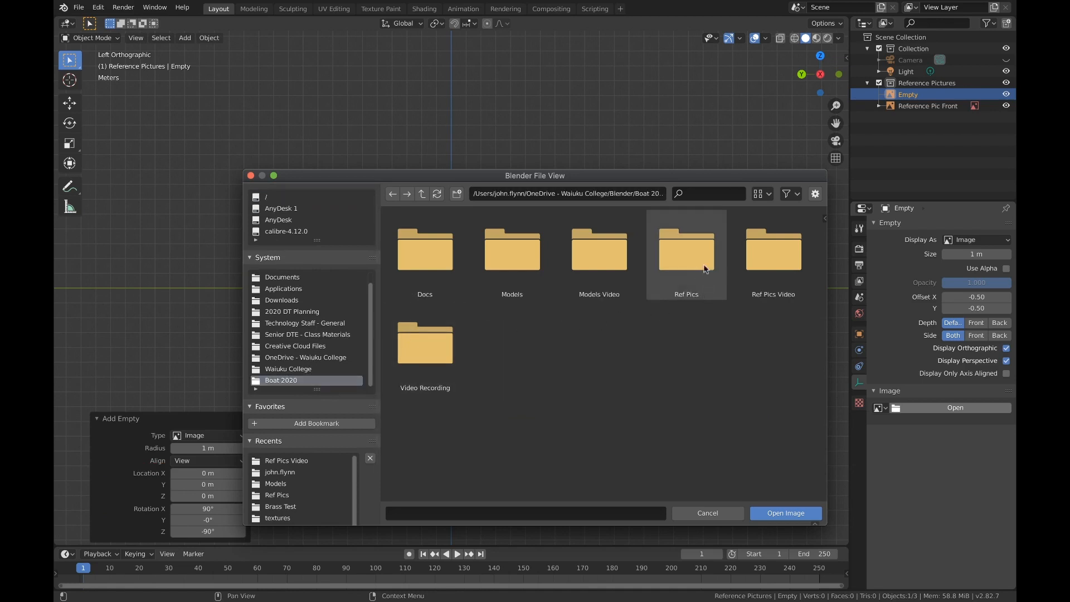
double_click(764, 248)
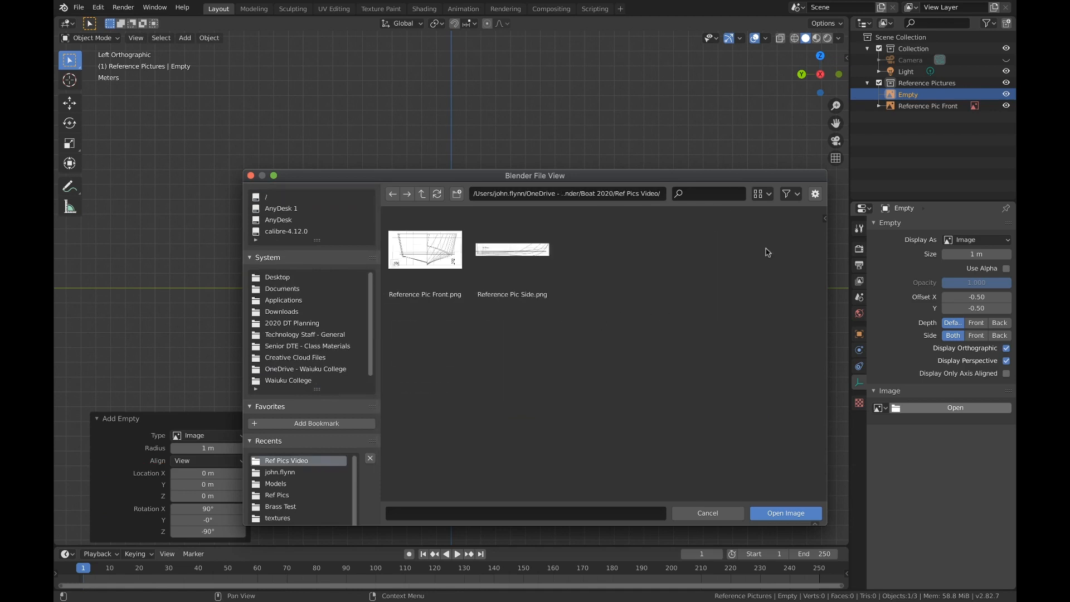
left_click(524, 257)
left_click(787, 513)
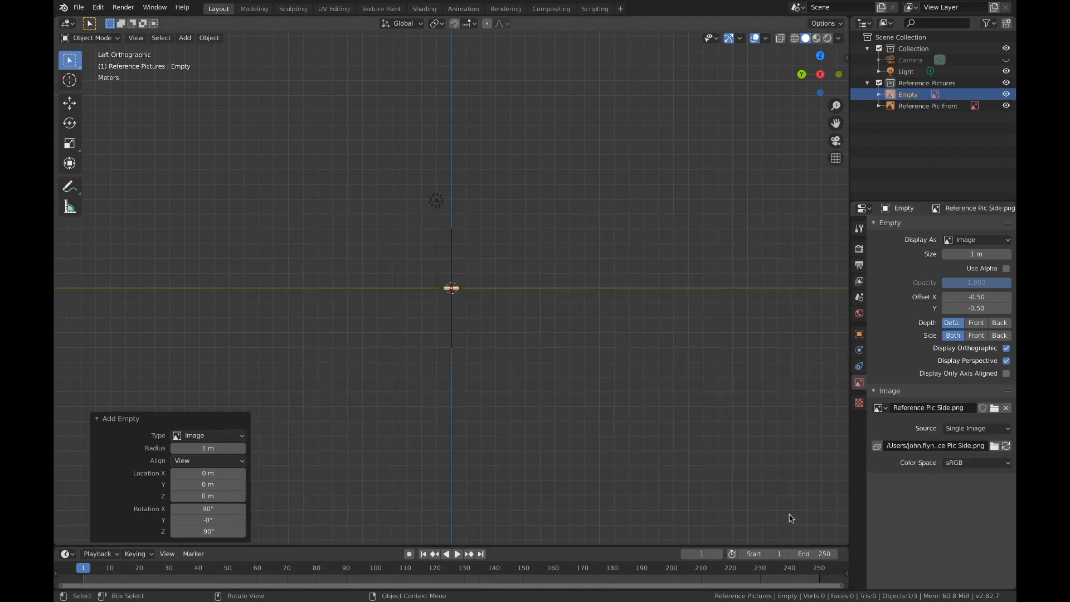
Scale the side reference image up by a factor of about 18.6, and again by about 2.35.
key("s")
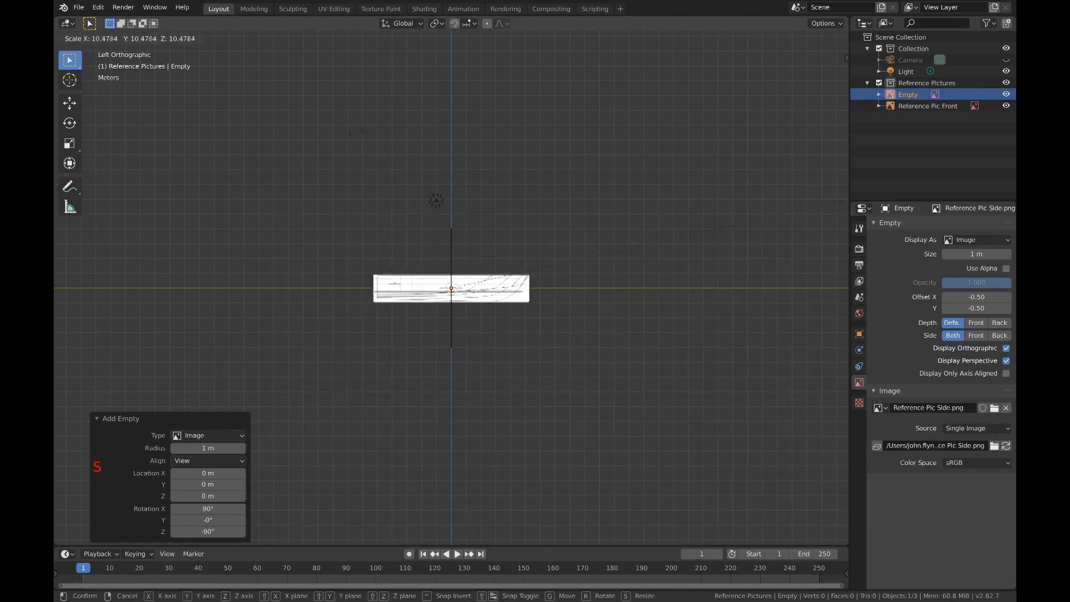
key("Return")
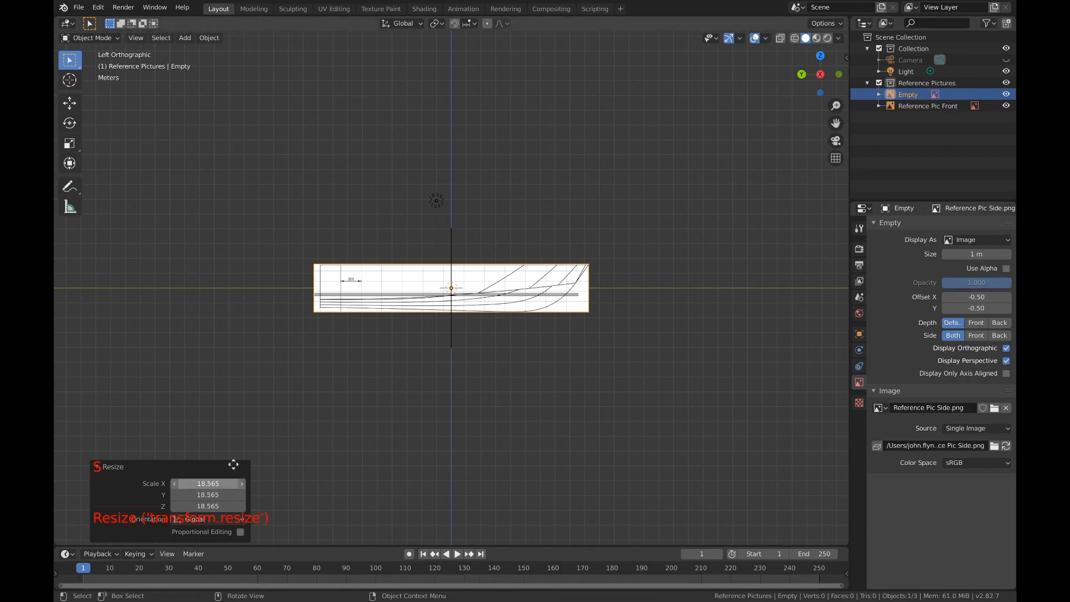
key("s")
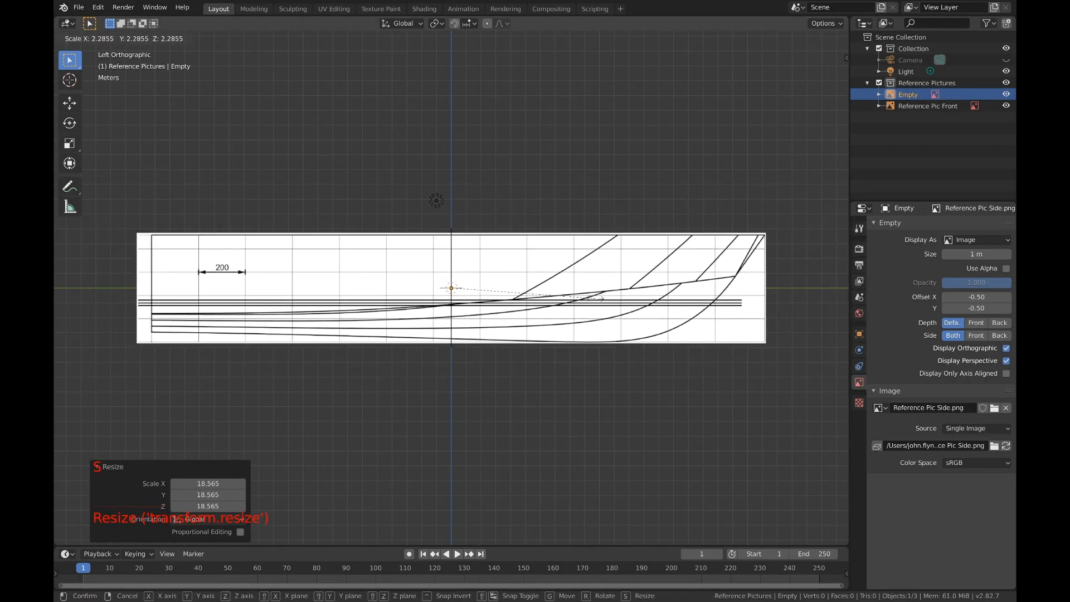
left_click(598, 297)
Scale the side reference image down by a factor of about 0.85 to approach the front picture's height.
middle_click_drag(625, 292, 513, 304, "shift")
scroll(456, 291, "up", 2)
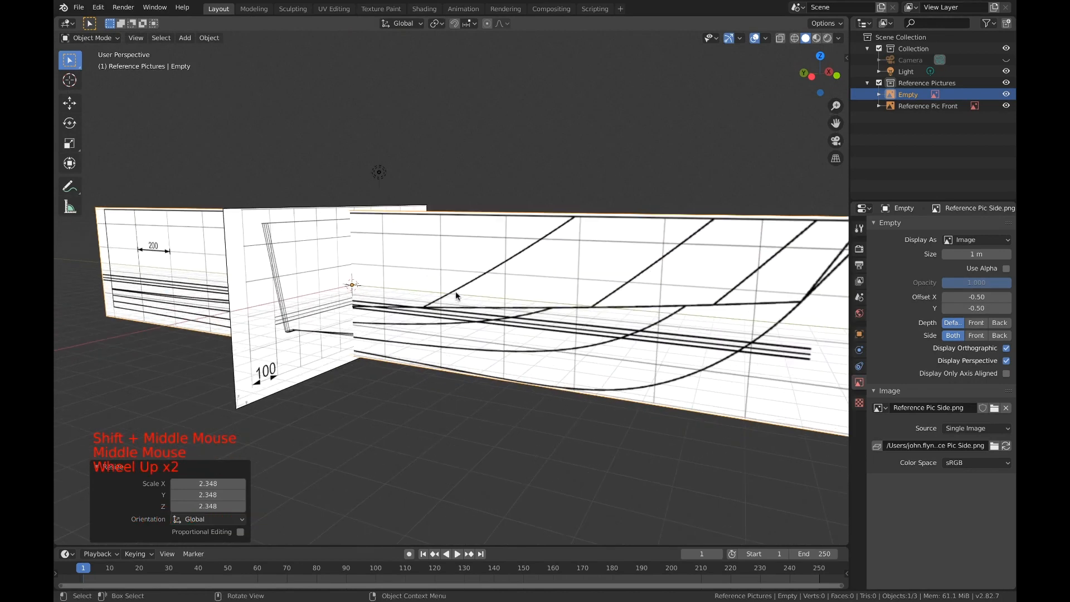
key("s")
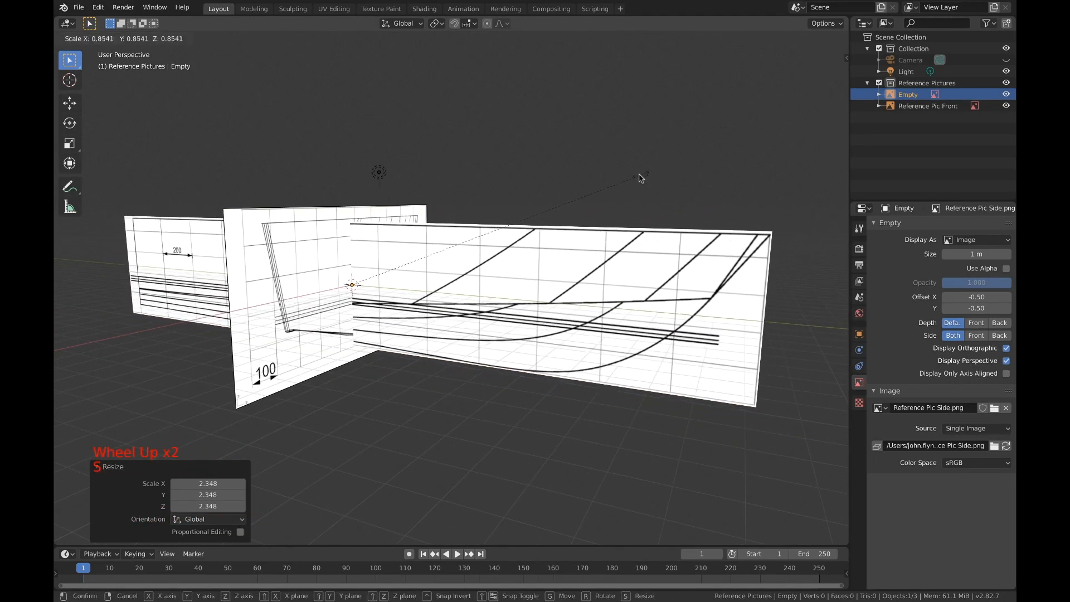
left_click(640, 179)
middle_click_drag(616, 191, 637, 208, "shift")
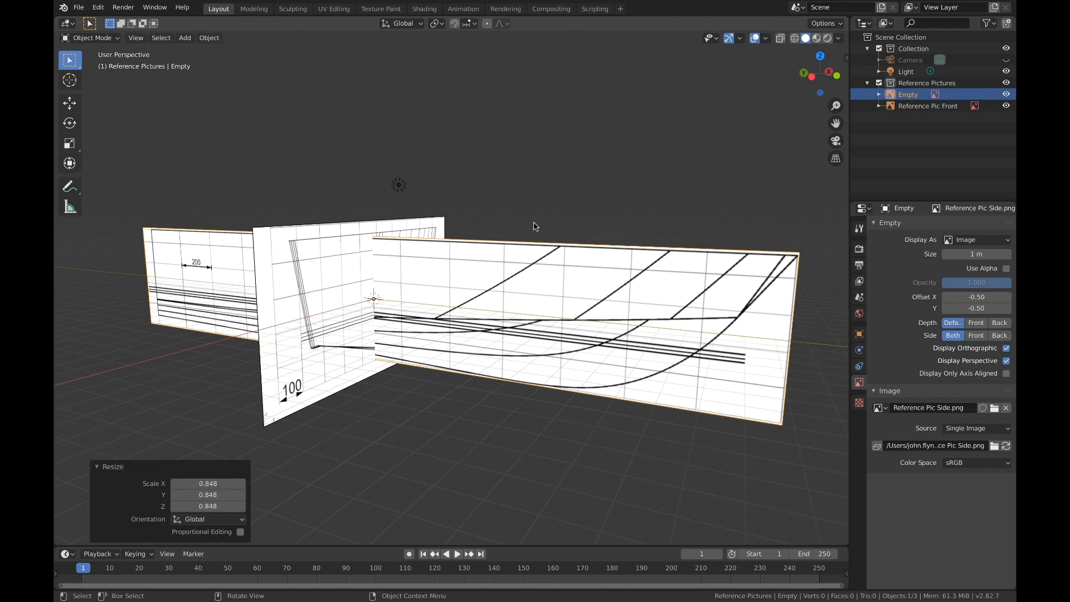
Move the side reference image about -17.6 m along Y so its end meets the front picture.
key("g")
key("y")
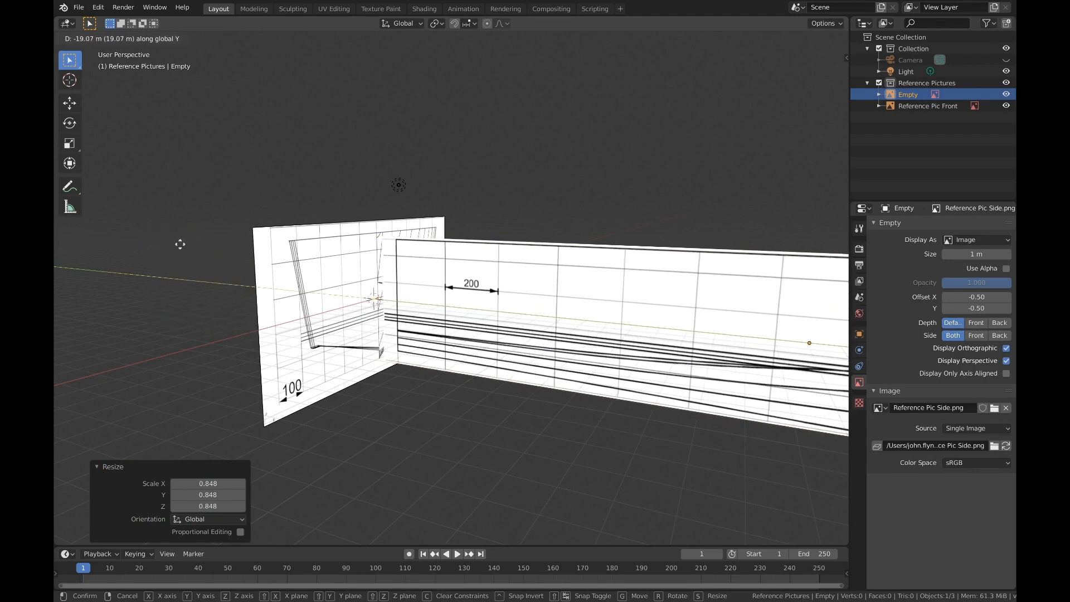
left_click(136, 242)
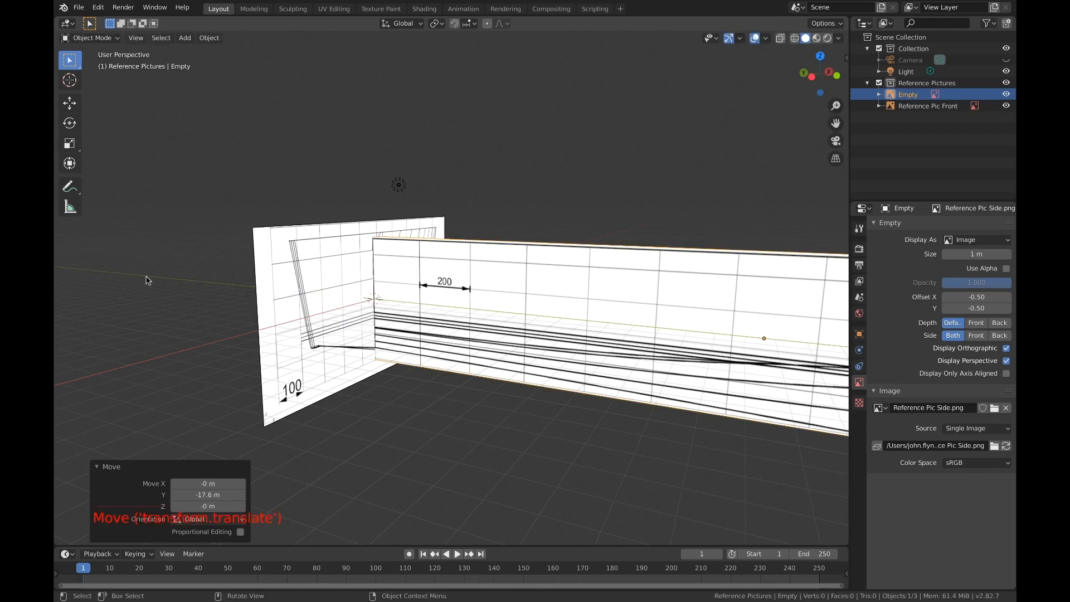
Raise the side reference image about 0.25 m along Z to line up with the front picture.
scroll(367, 266, "up", 1)
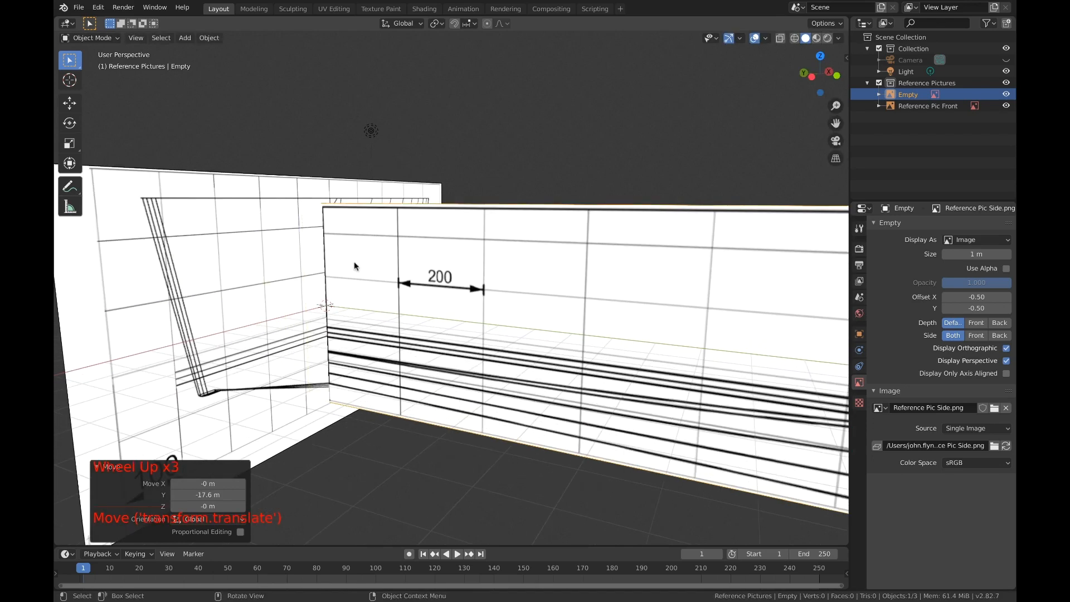
middle_click_drag(377, 265, 434, 254, "shift")
key("g")
key("z")
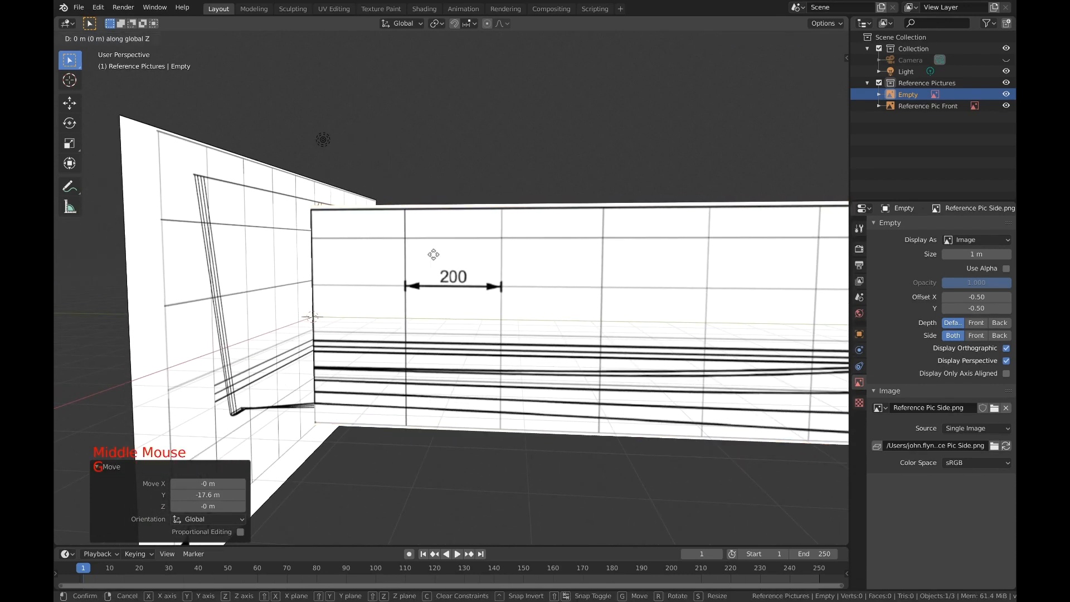
left_click(431, 244)
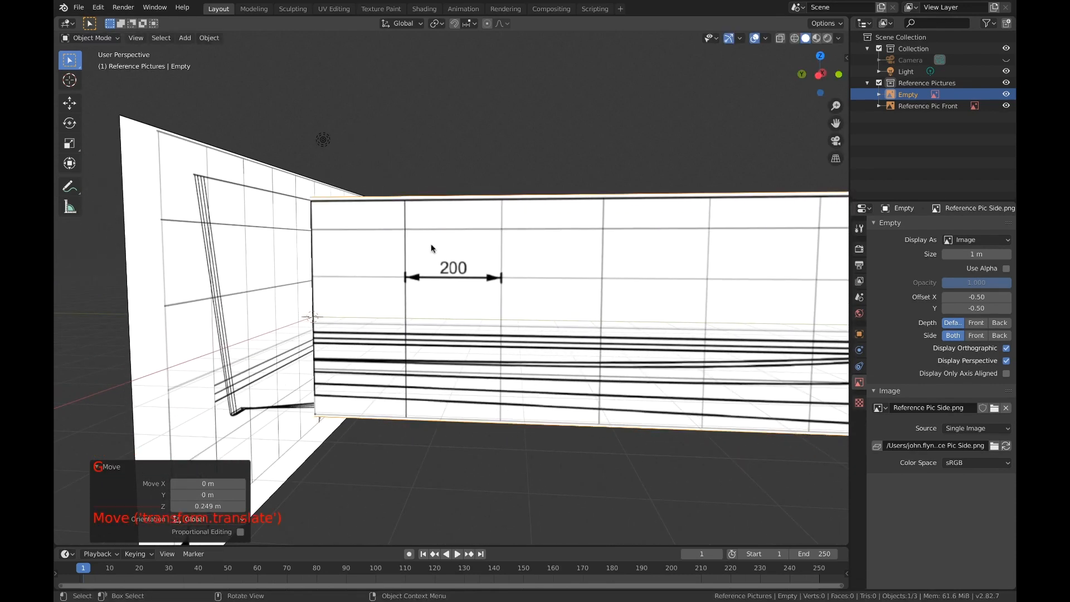
Scale the side reference image by about 1.05 and move it about -0.98 m along Y, back against the front picture.
middle_click_drag(355, 358, 374, 344)
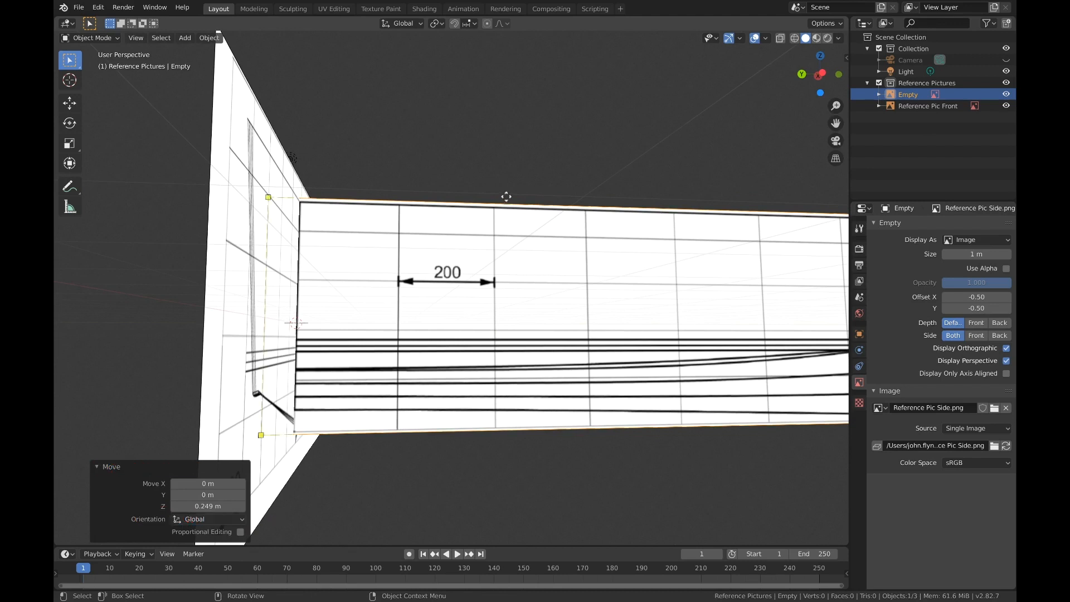
key("s")
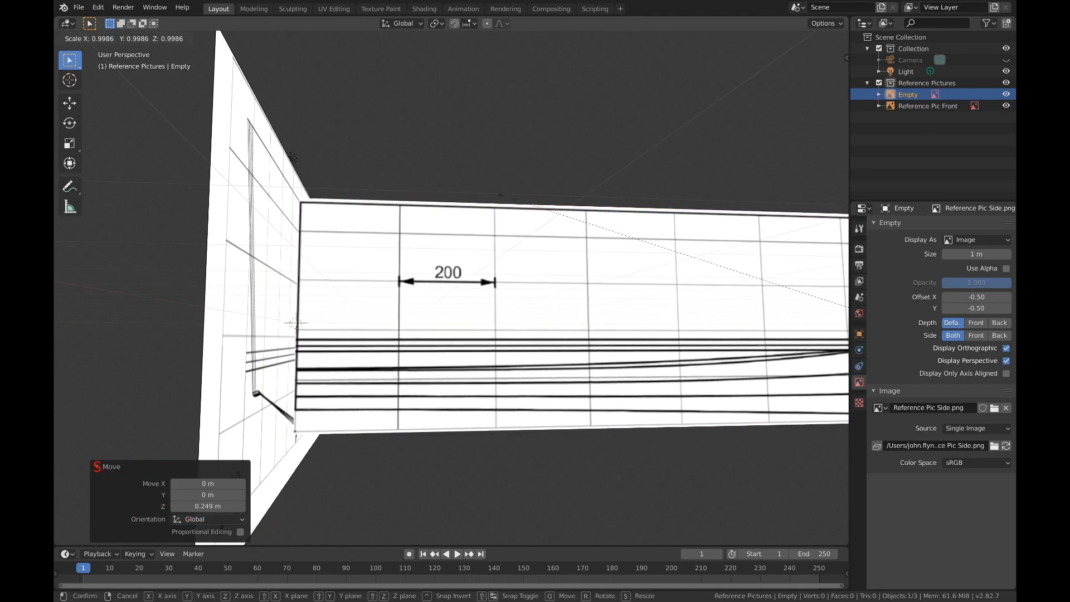
left_click(485, 204)
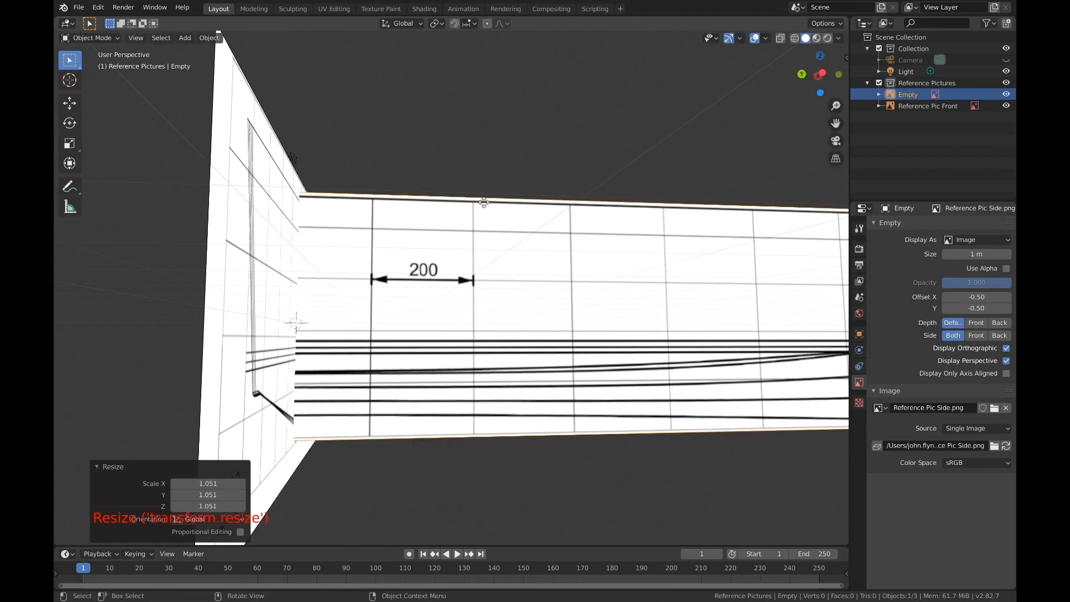
key("y")
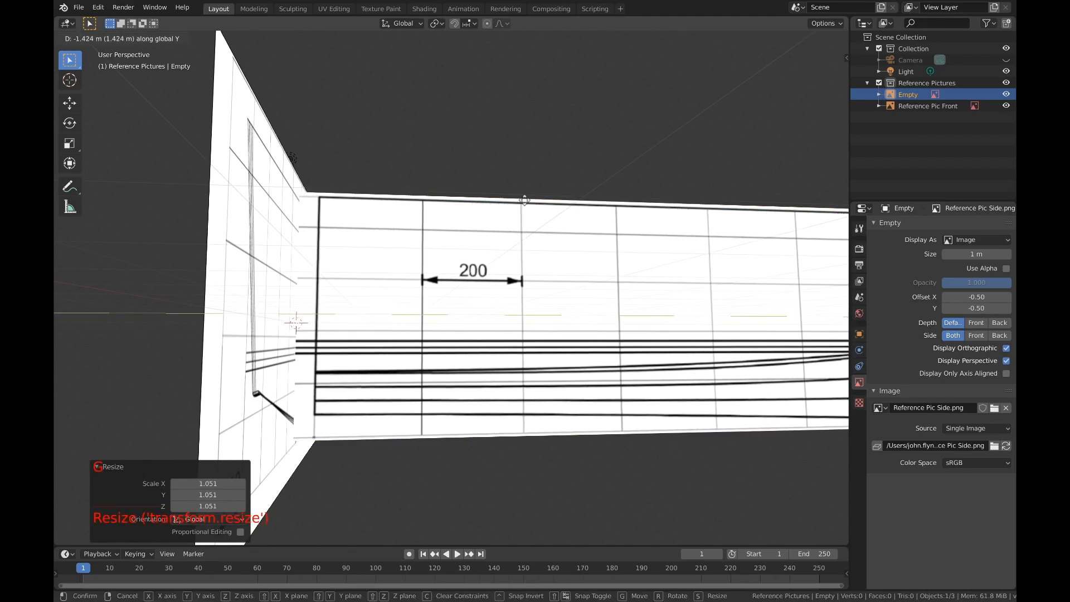
left_click(512, 202)
Lower the side reference image about 0.18 m along Z and check its alignment with the front picture from the other side.
key("g")
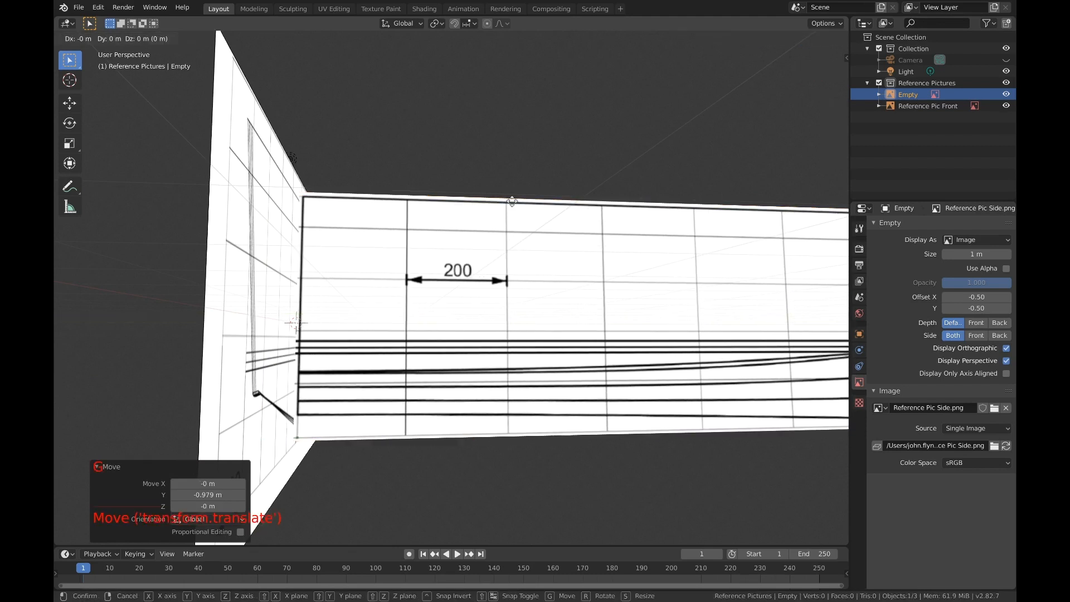
key("z")
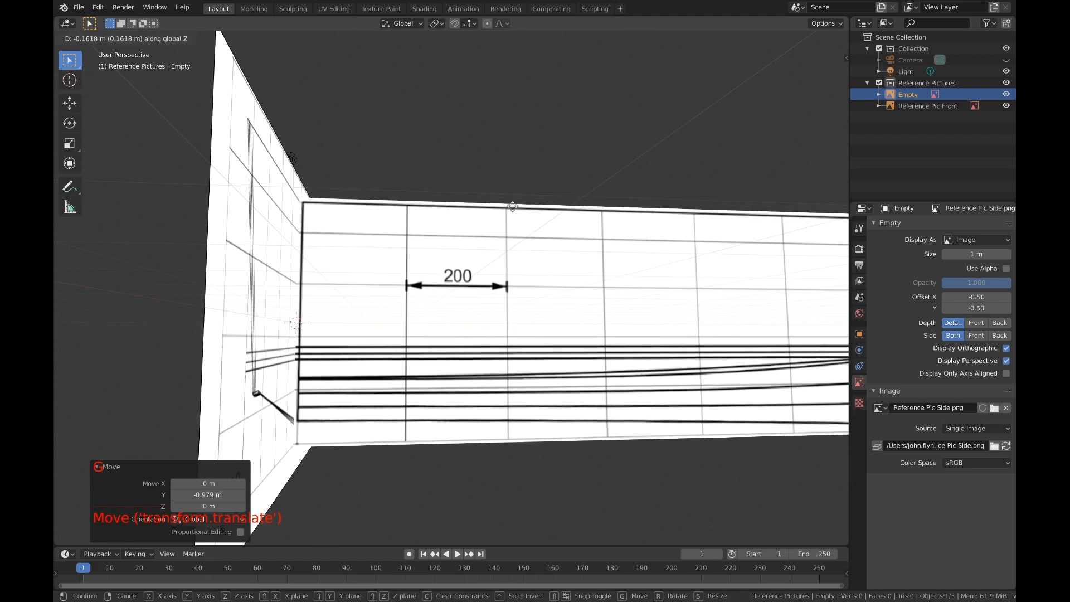
left_click(512, 207)
middle_click_drag(511, 207, 413, 225)
scroll(350, 203, "down", 5)
scroll(542, 274, "up", 5)
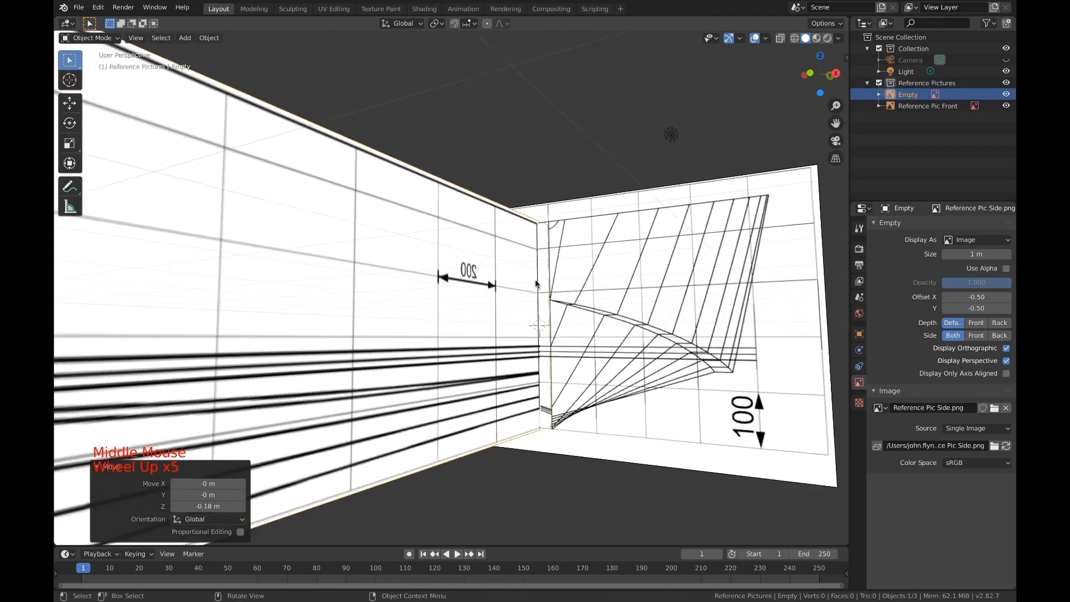
Scale the side reference image by about 1.002 to match its lines to the front picture.
middle_click_drag(542, 274, 494, 280, "shift")
scroll(530, 296, "down", 1)
scroll(470, 352, "up", 4)
mouse_move(470, 364)
middle_mouse_down("shift")
mouse_move(474, 353)
mouse_move(463, 360)
middle_mouse_up("shift")
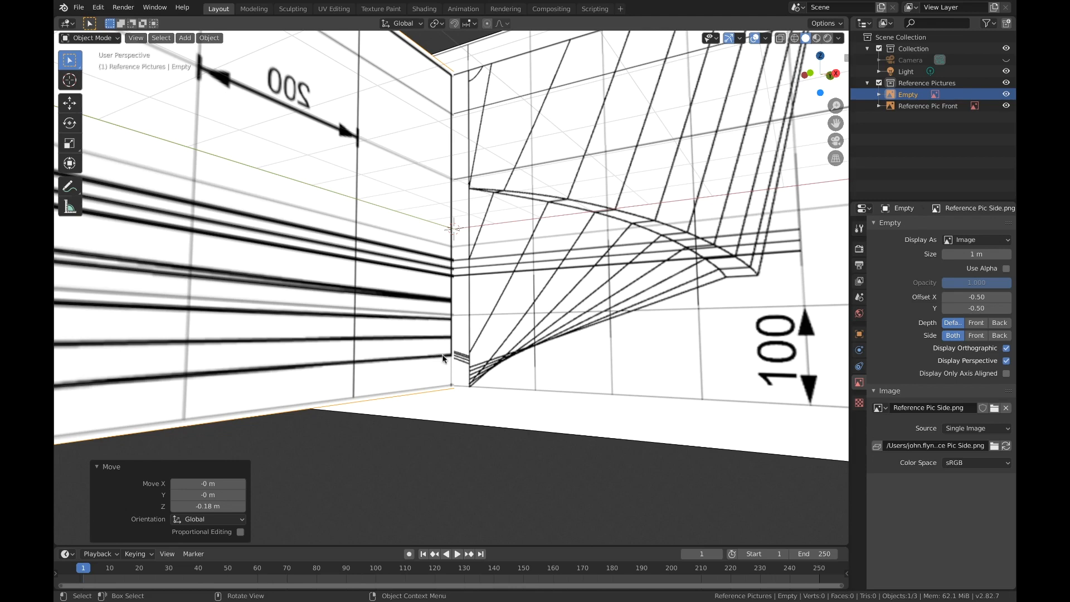
scroll(485, 301, "down", 5)
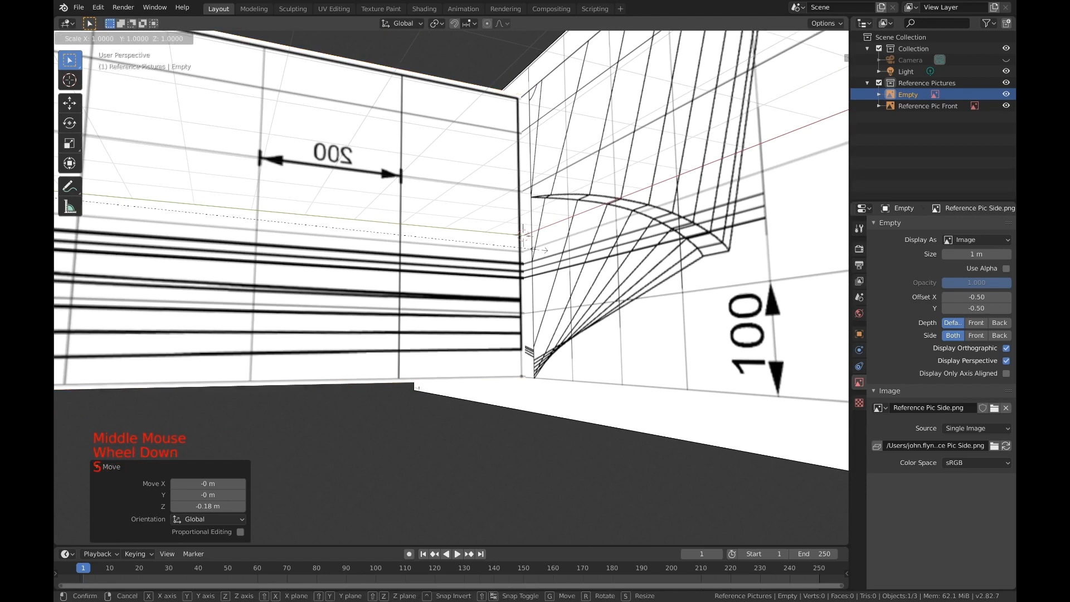
key("s")
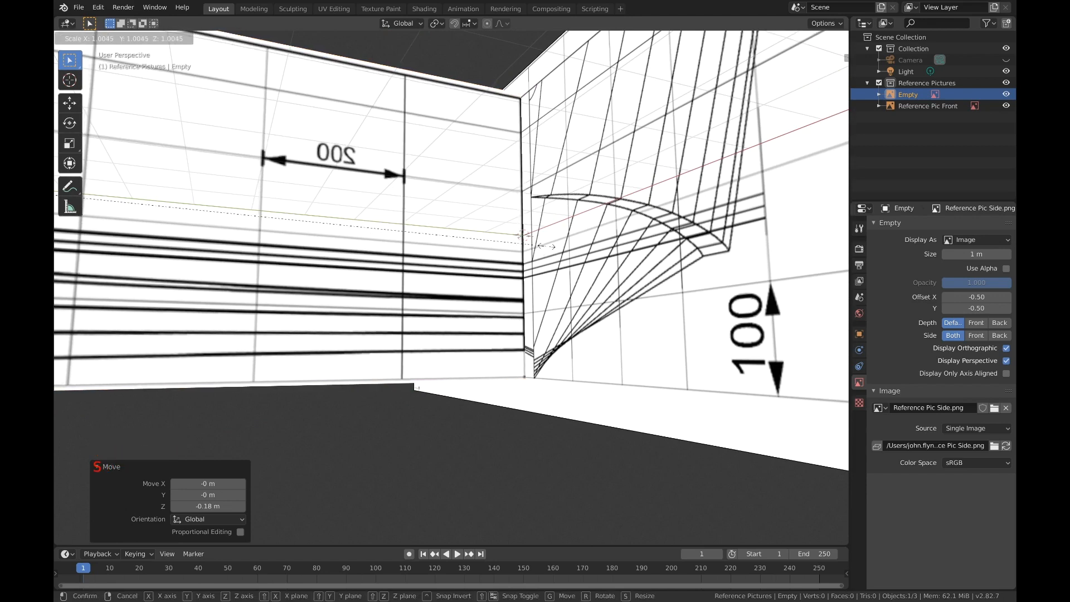
left_click(540, 245)
Move the side reference image about 0.175 m along Y so its end meets the front picture.
middle_click_drag(540, 246, 521, 262)
key("g")
key("y")
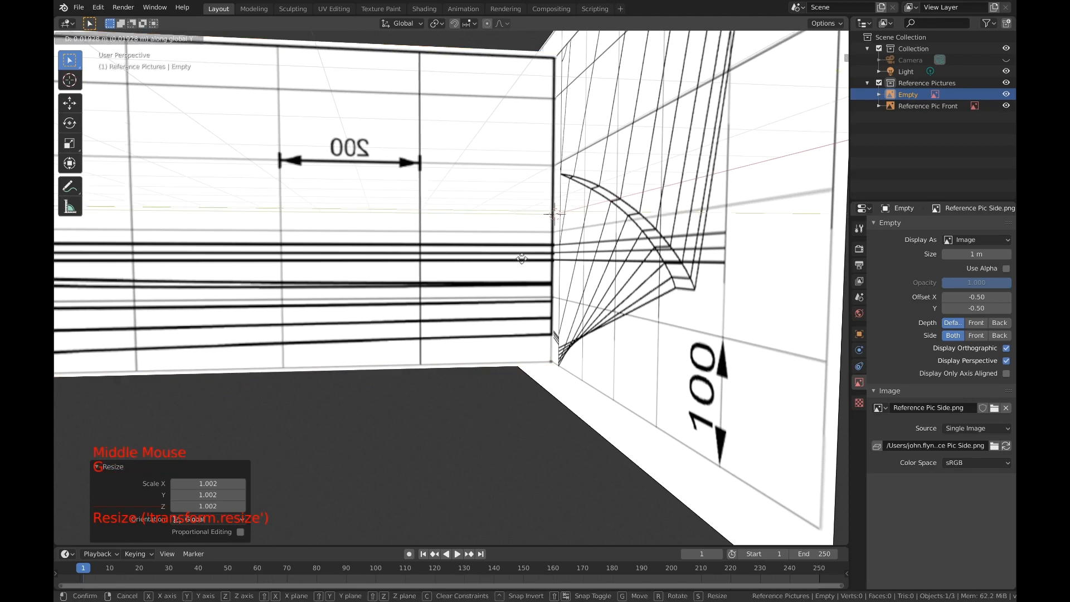
left_click(532, 260)
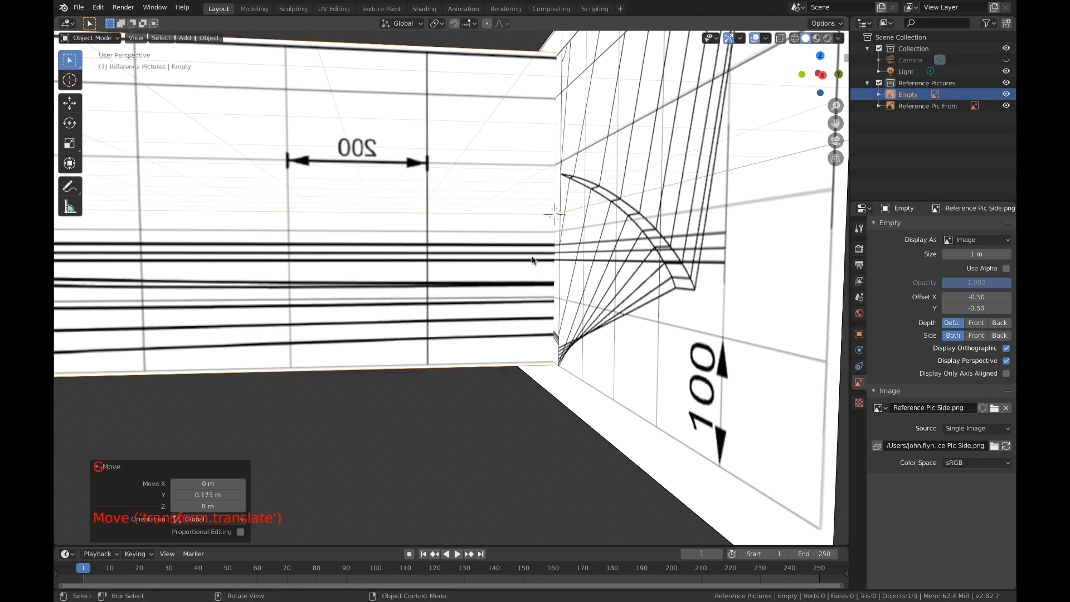
Move the side reference image about 0.351 m along X onto the centreline of the front picture.
middle_click_drag(531, 260, 590, 264)
key("g")
key("x")
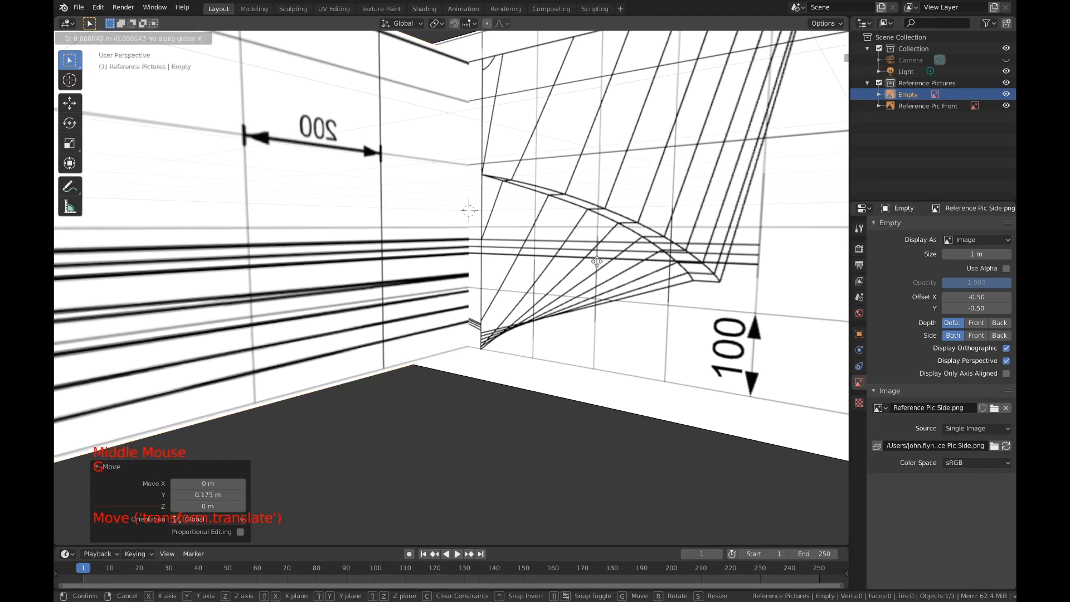
left_click(595, 264)
left_click(372, 225)
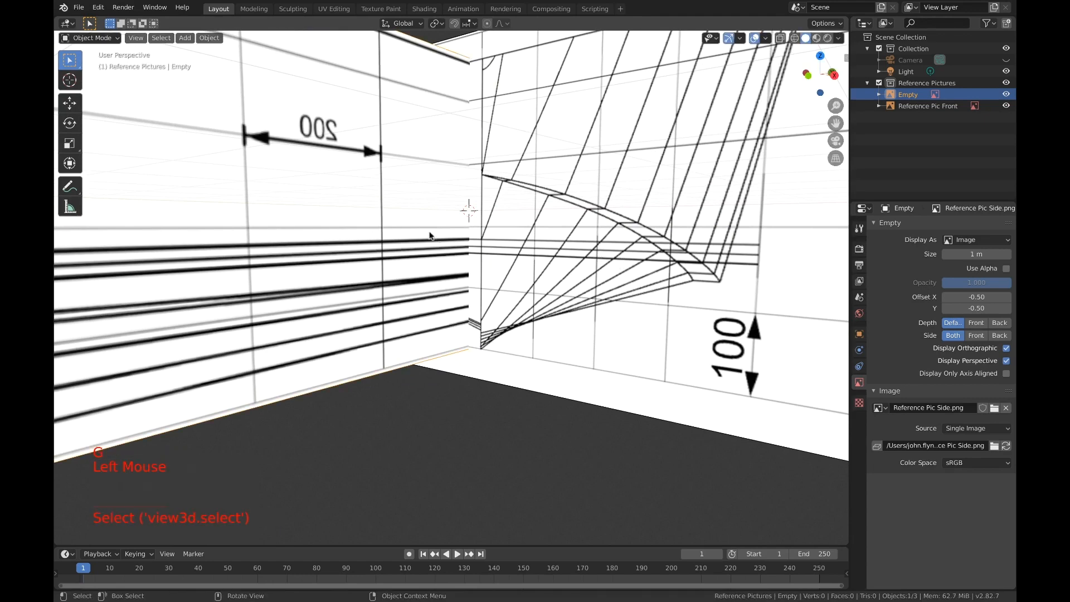
middle_click_drag(430, 236, 440, 237)
key("g")
key("x")
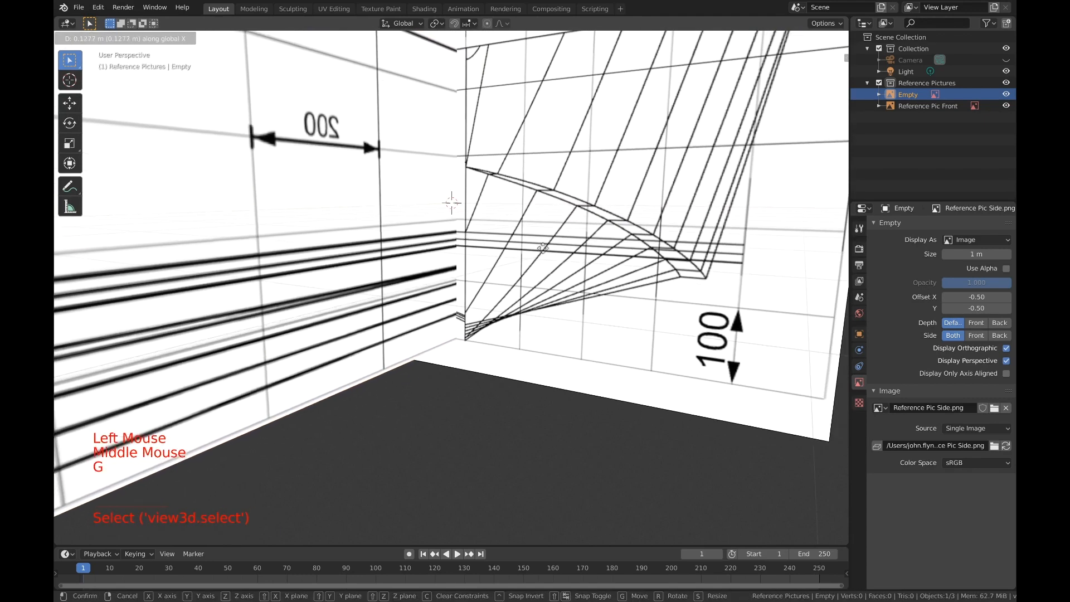
left_click(555, 230)
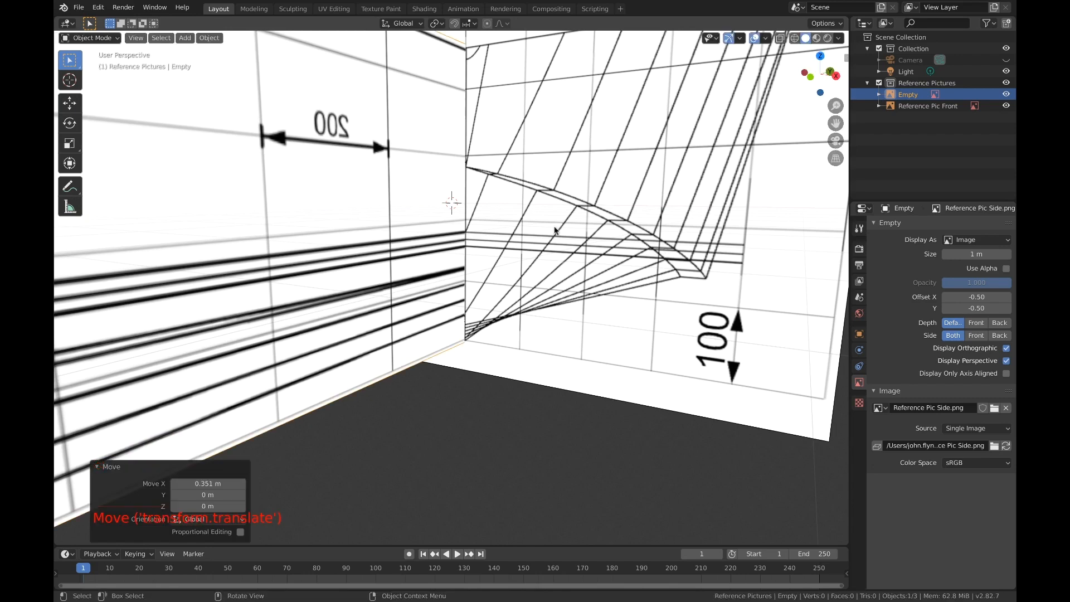
Hide the Empty holding the side reference image and show it again to identify it.
scroll(504, 210, "down", 4)
middle_click_drag(453, 207, 504, 235)
scroll(545, 215, "down", 9)
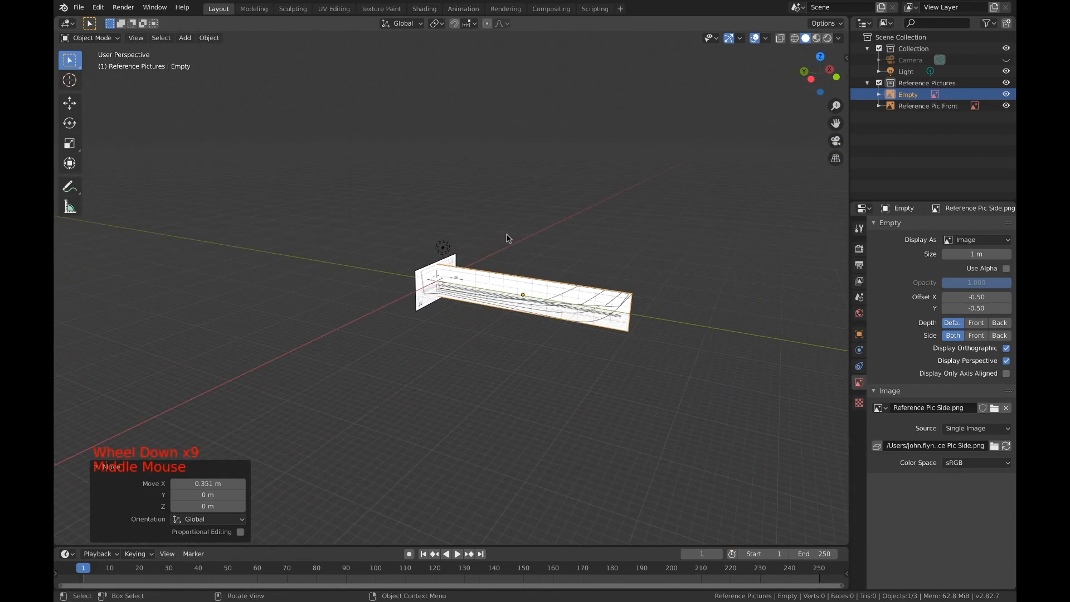
left_click(911, 95)
left_click(1006, 95)
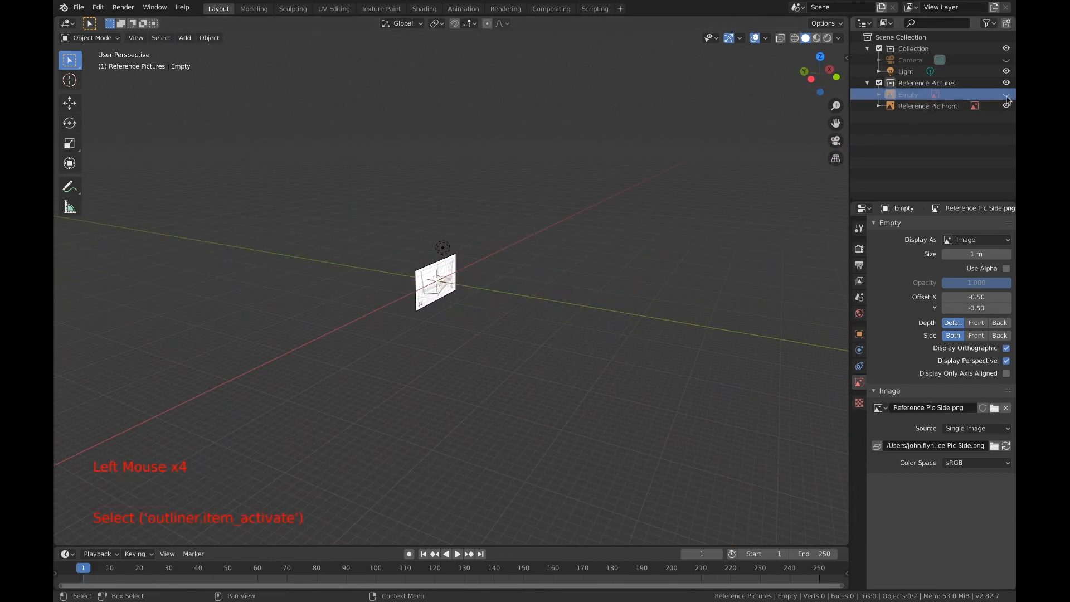
left_click(1006, 96)
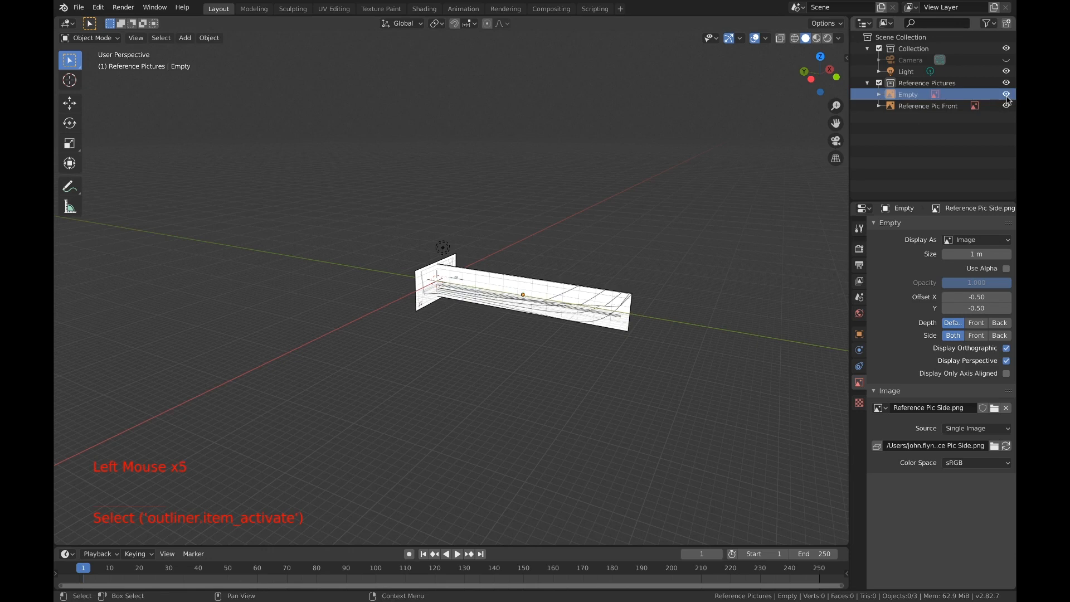
Rename the side image's Empty to "Reference Pic Side".
left_click(906, 97)
double_click(907, 96)
type("R")
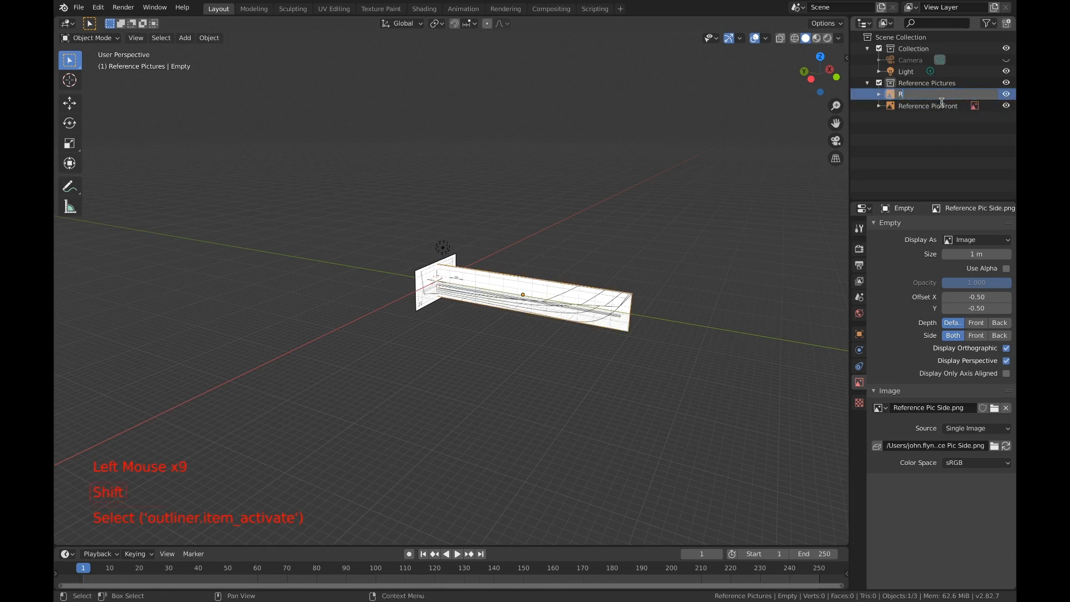
type("eference Pic Sid")
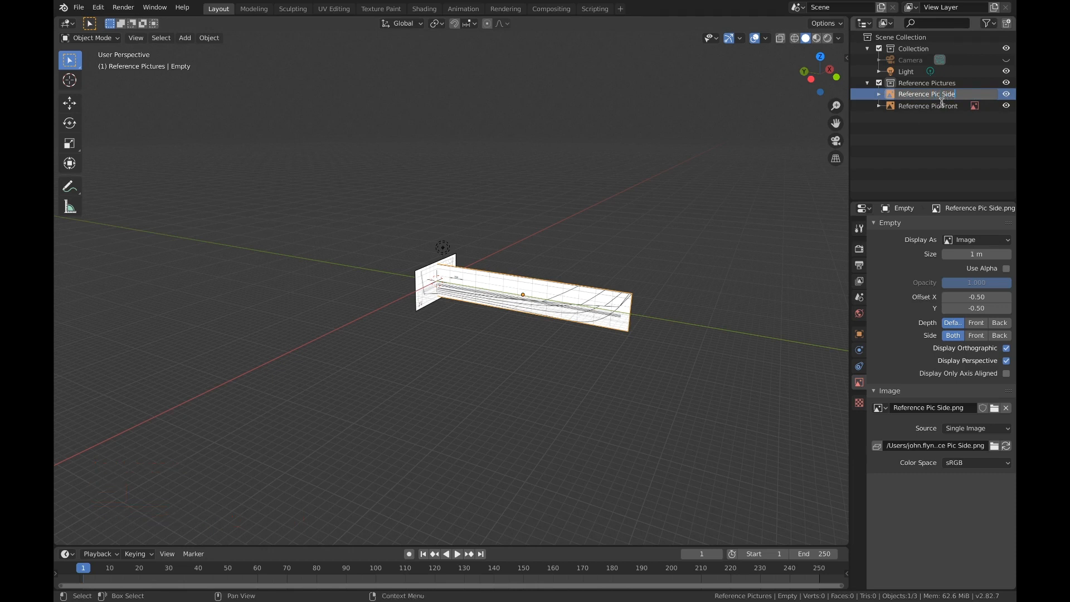
type("e")
key("Return")
Toggle the visibility of the Reference Pictures collection and of each reference picture off and back on.
scroll(917, 99, "up", 2)
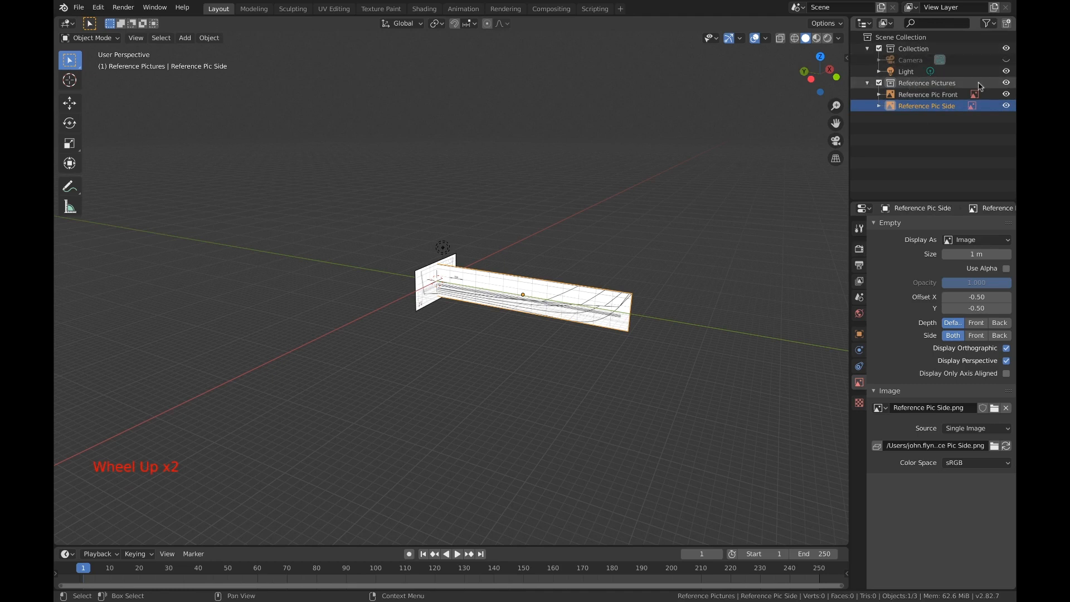
double_click(1006, 83)
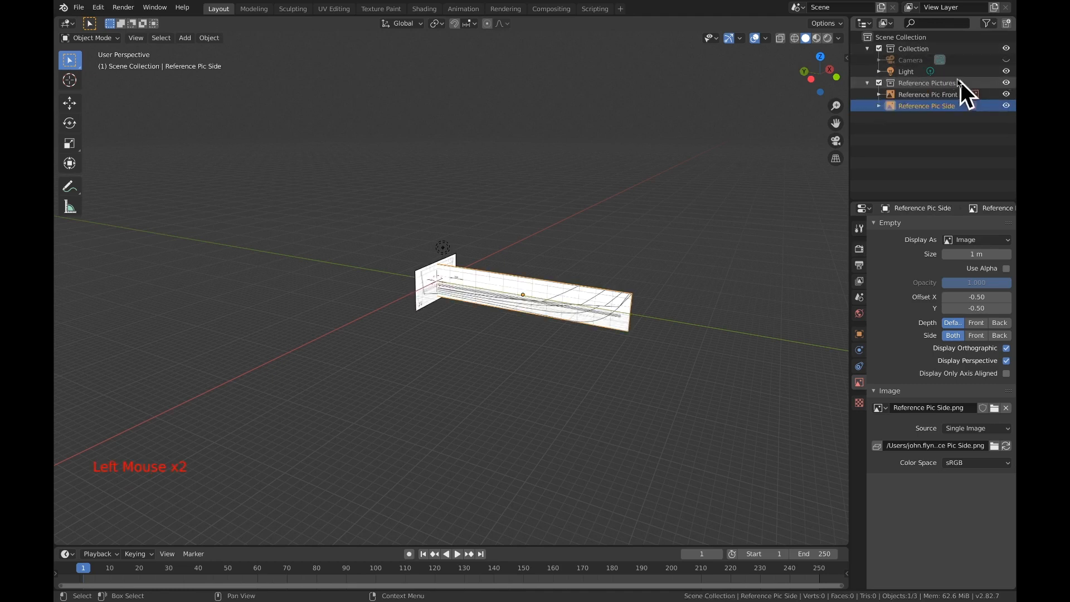
left_click(991, 95)
left_click(1006, 94)
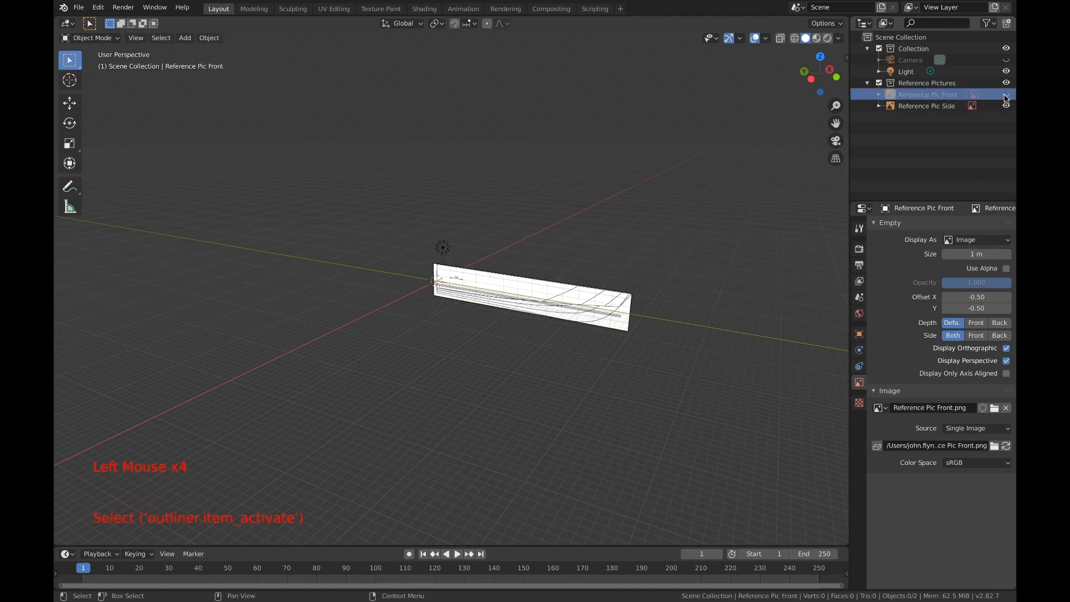
left_click(1006, 95)
left_click(1006, 106)
left_click(1006, 106)
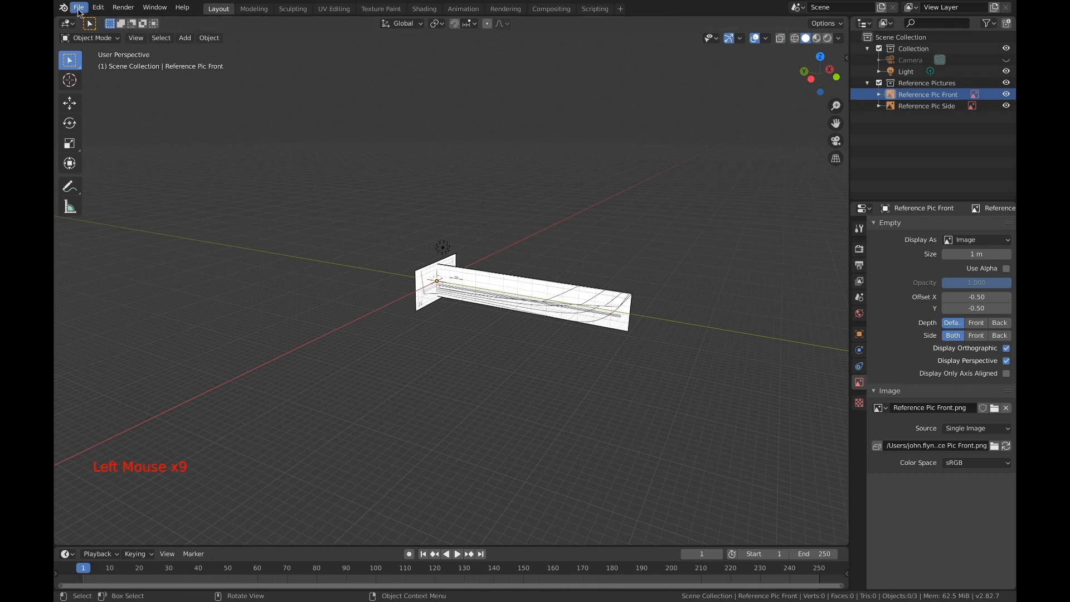
Start saving the scene as a new file and browse to the Boat 2020 folder.
left_click(79, 7)
left_click(114, 95)
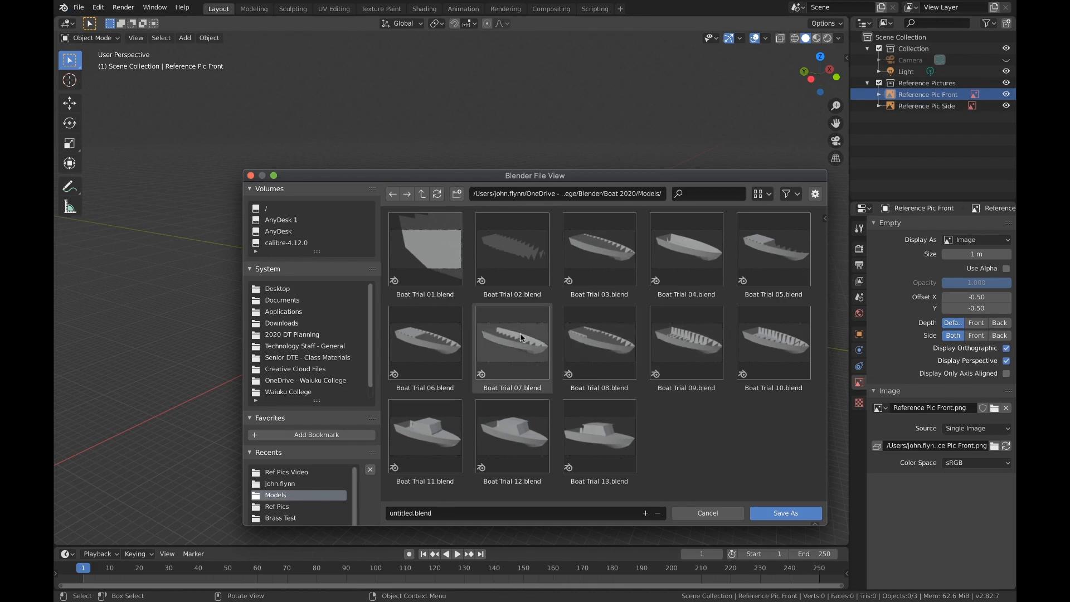
scroll(289, 397, "down", 1)
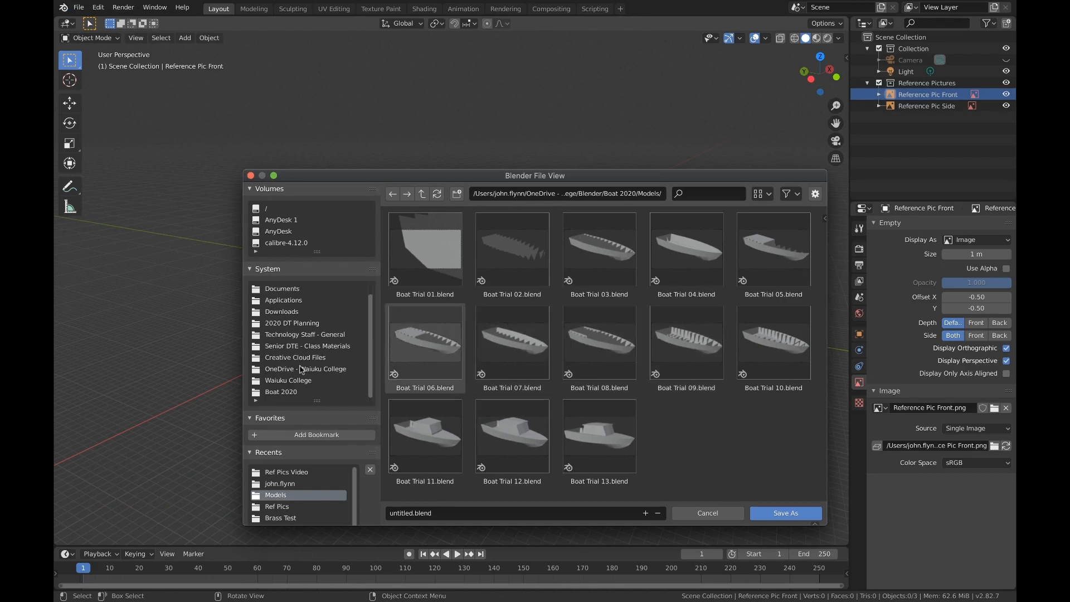
left_click(289, 393)
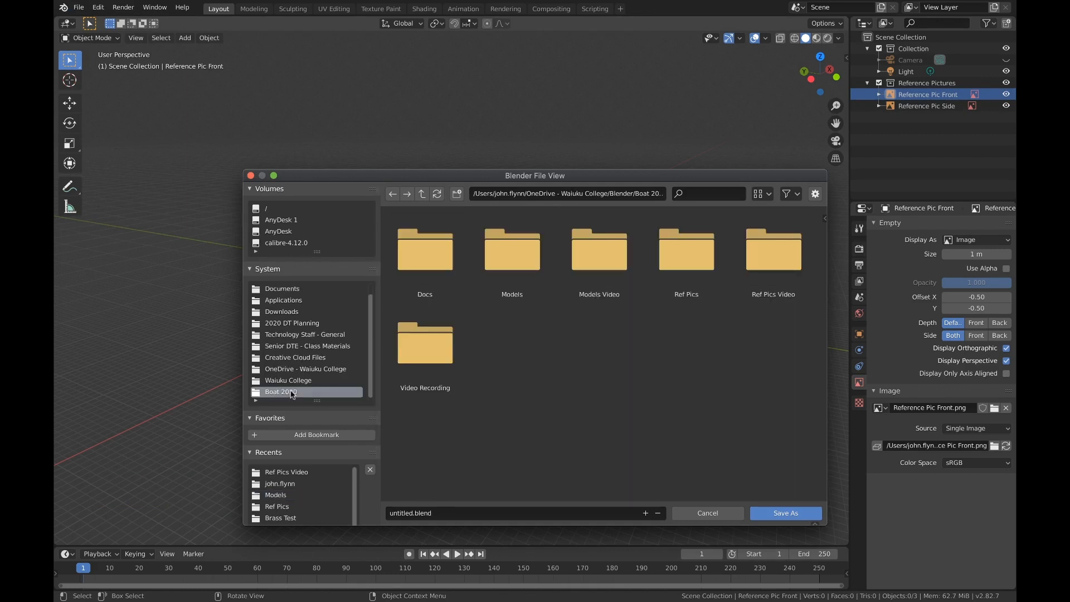
left_click(592, 262)
Name the file "Boat Model 01" and save it in the Models Video folder.
left_click(407, 512)
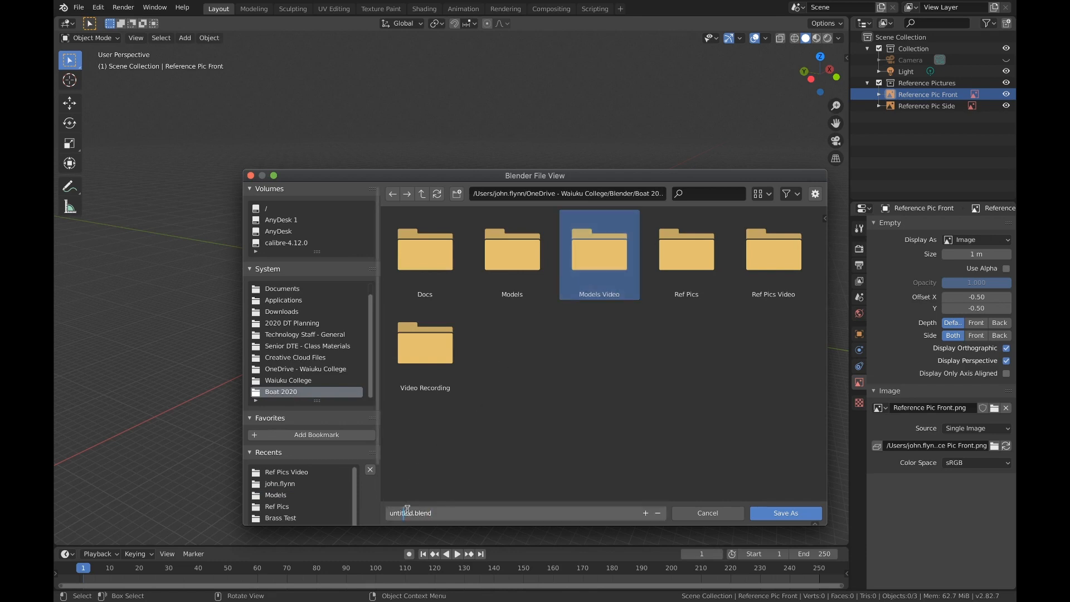
left_click_drag(411, 512, 388, 513)
key("BackSpace")
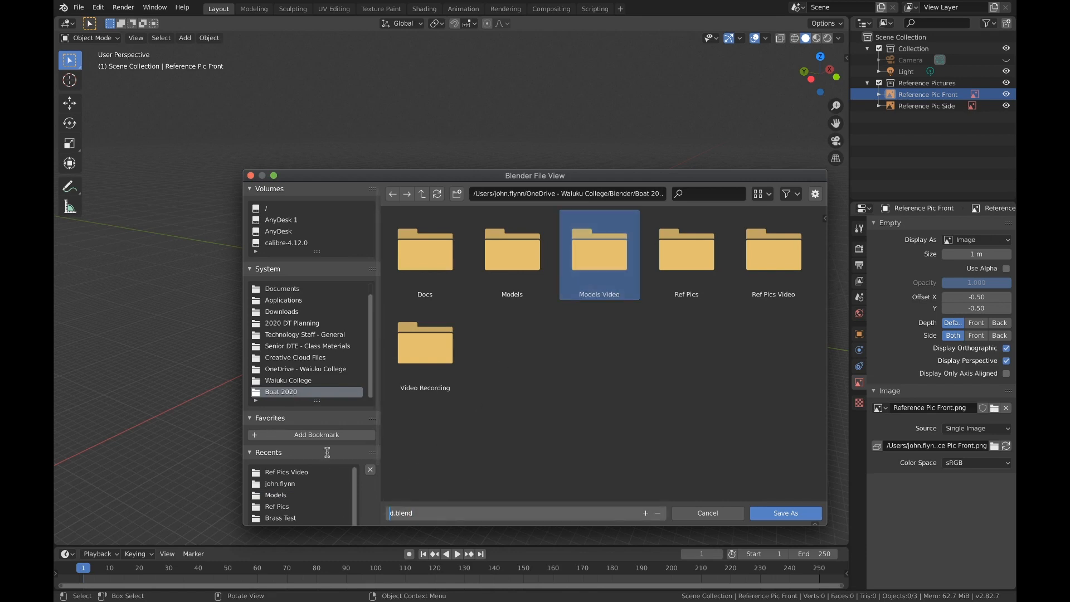
key("Delete")
type("Boat Model 01")
double_click(596, 250)
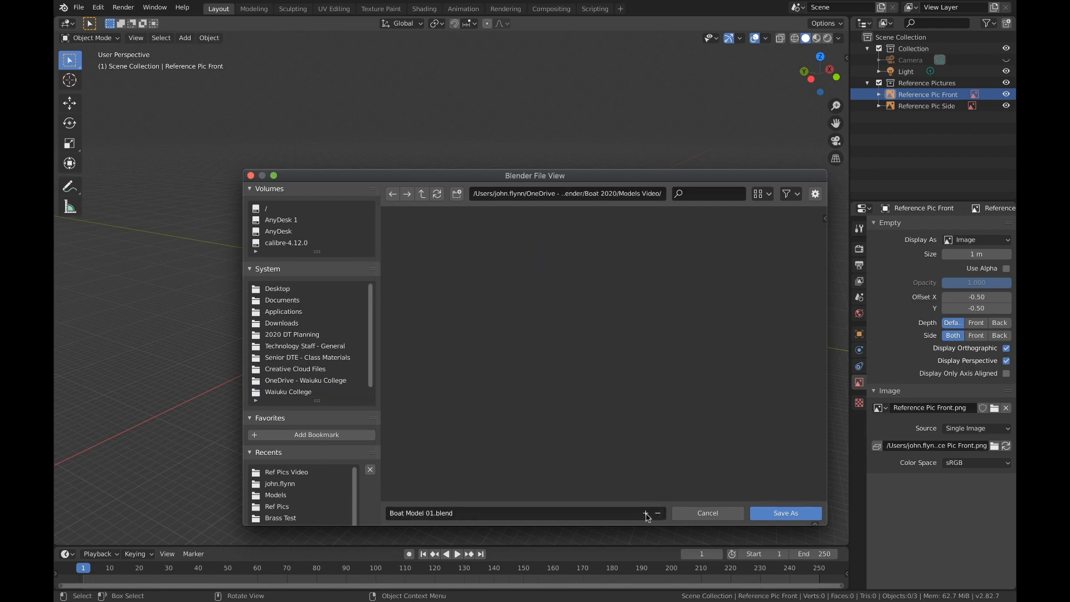
left_click(768, 513)
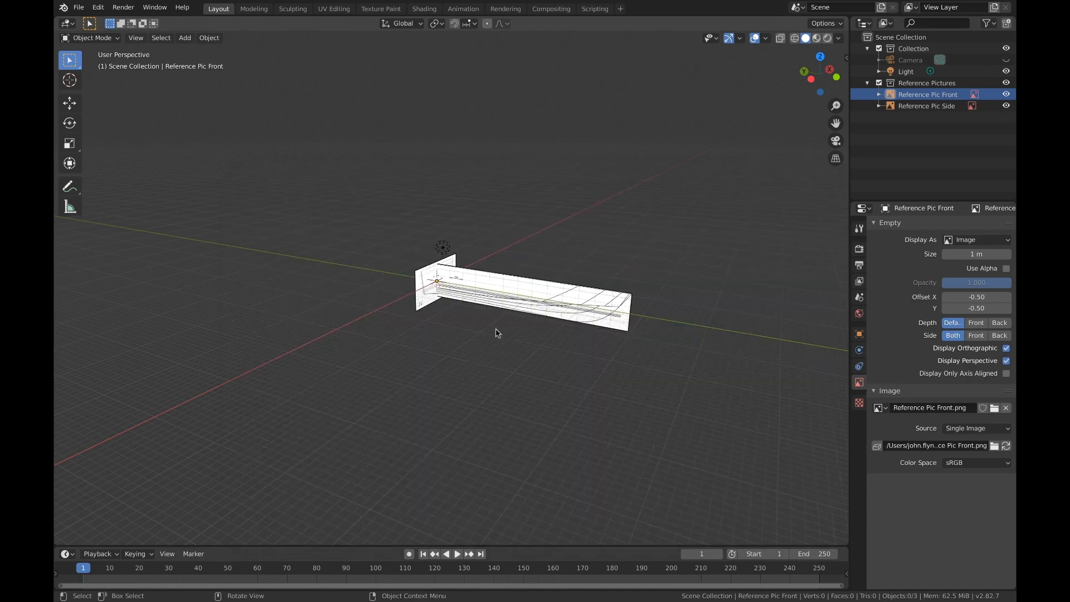
Save an incremented copy of the scene as Boat Model 02.blend in the Models Video folder.
scroll(468, 317, "up", 4)
middle_click_drag(468, 318, 395, 334, "shift")
scroll(244, 121, "down", 1)
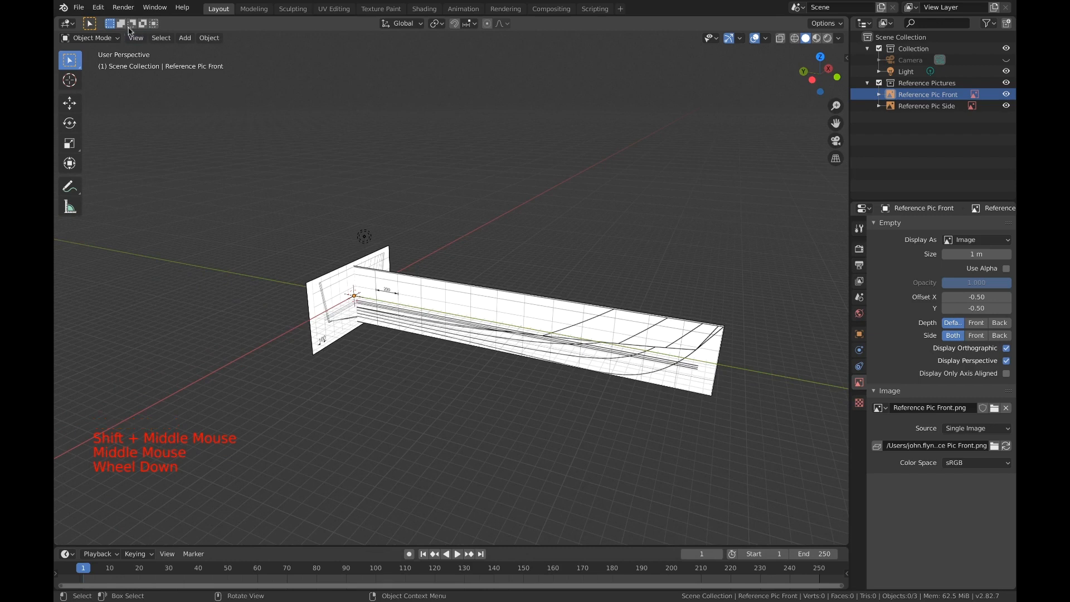
left_click(79, 8)
left_click(100, 98)
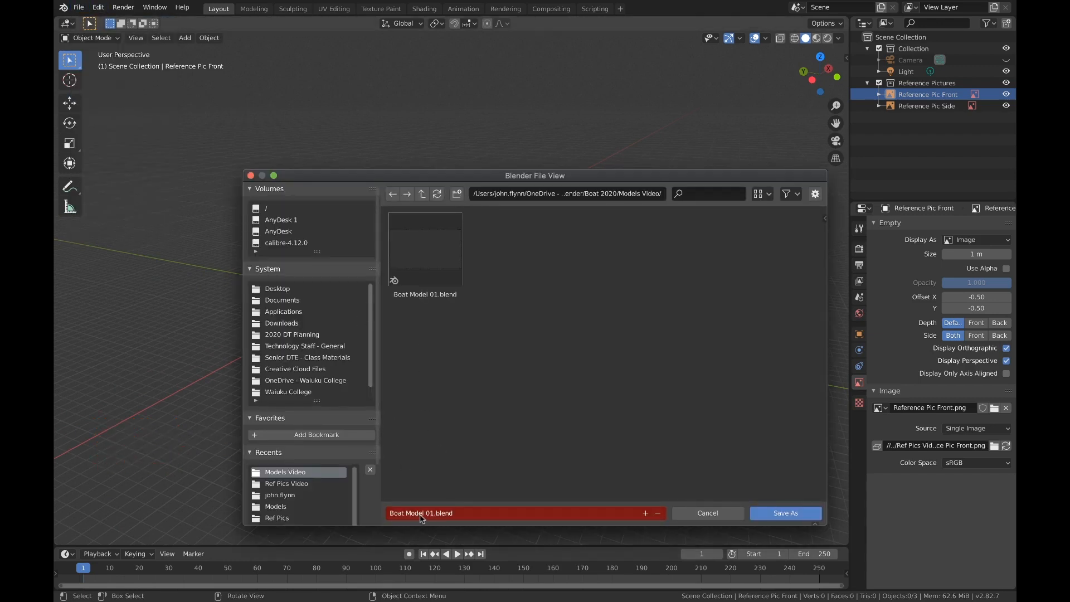
left_click(645, 513)
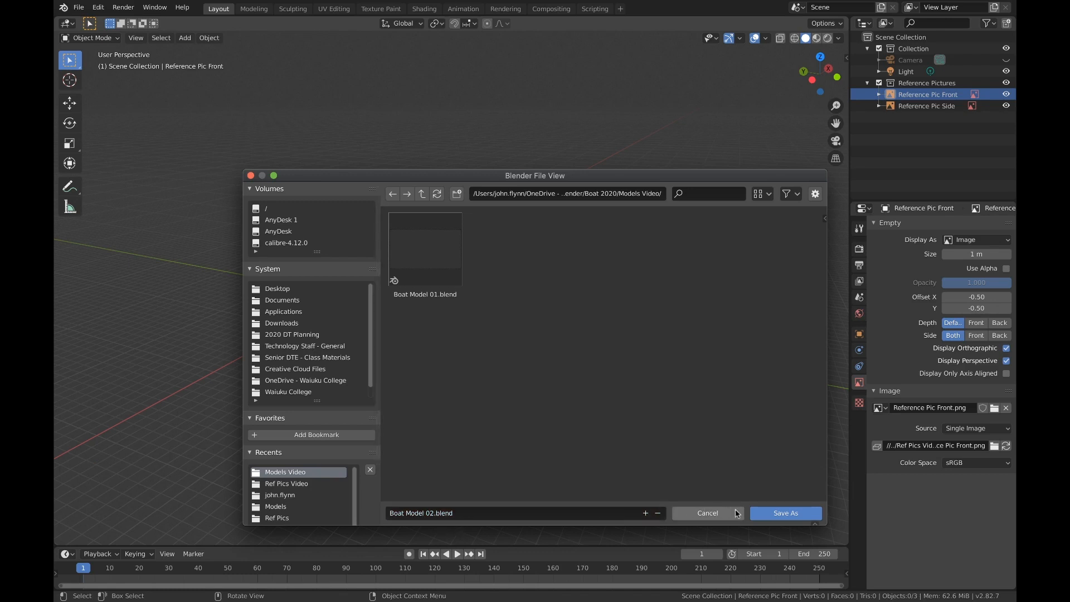
left_click(767, 515)
Switch to the front orthographic view and frame the whole front reference picture.
middle_click_drag(601, 329, 480, 327, "shift")
scroll(473, 327, "down", 1)
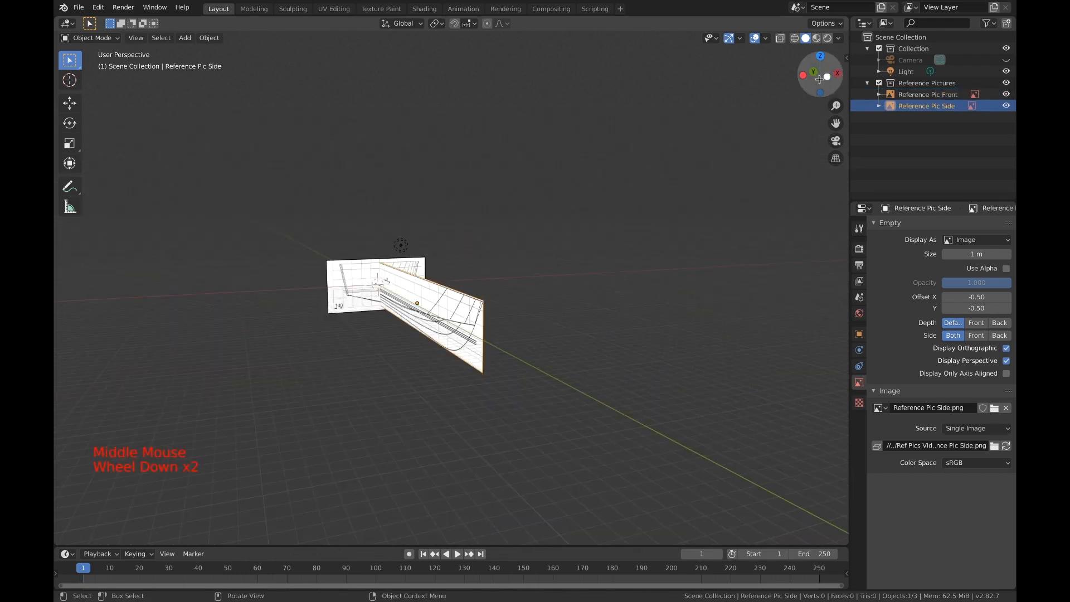
left_click(827, 76)
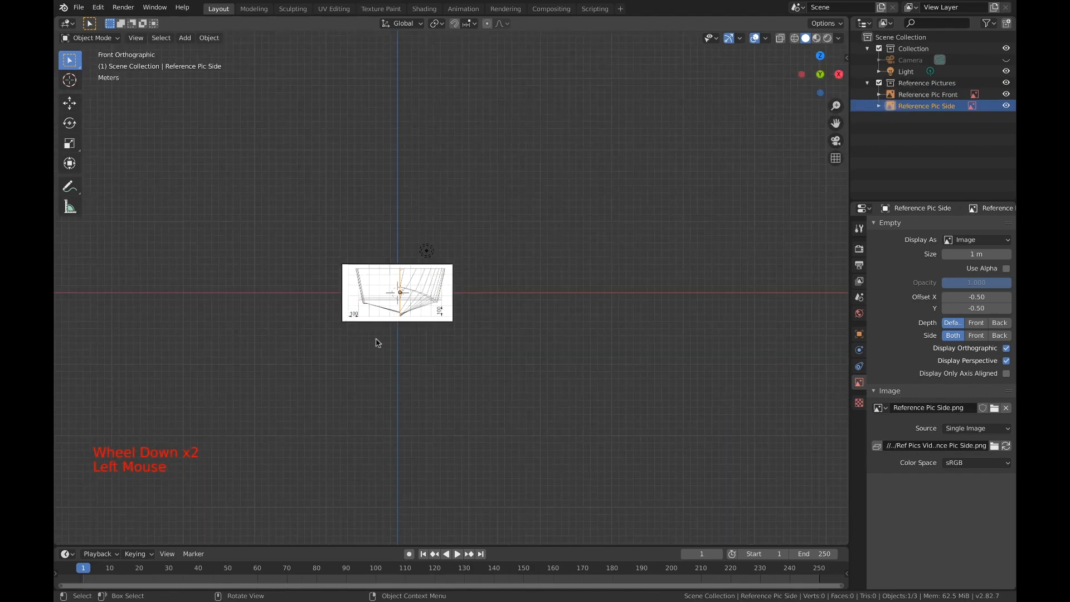
scroll(375, 341, "up", 7)
middle_click_drag(390, 318, 543, 281, "shift")
scroll(357, 325, "up", 1)
scroll(332, 325, "up", 1)
scroll(332, 326, "up", 2)
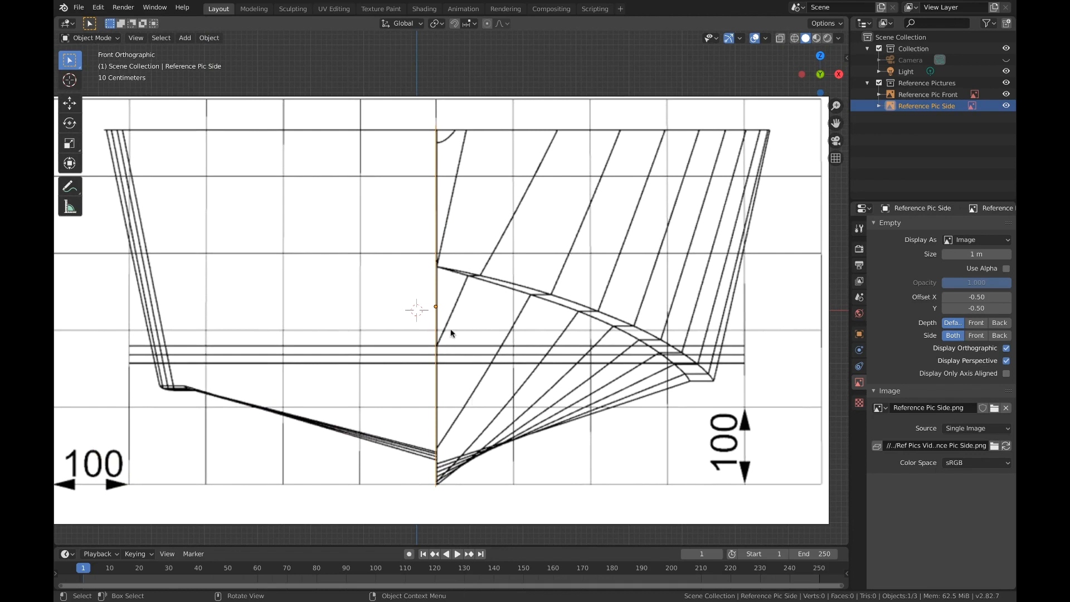
scroll(447, 320, "down", 1)
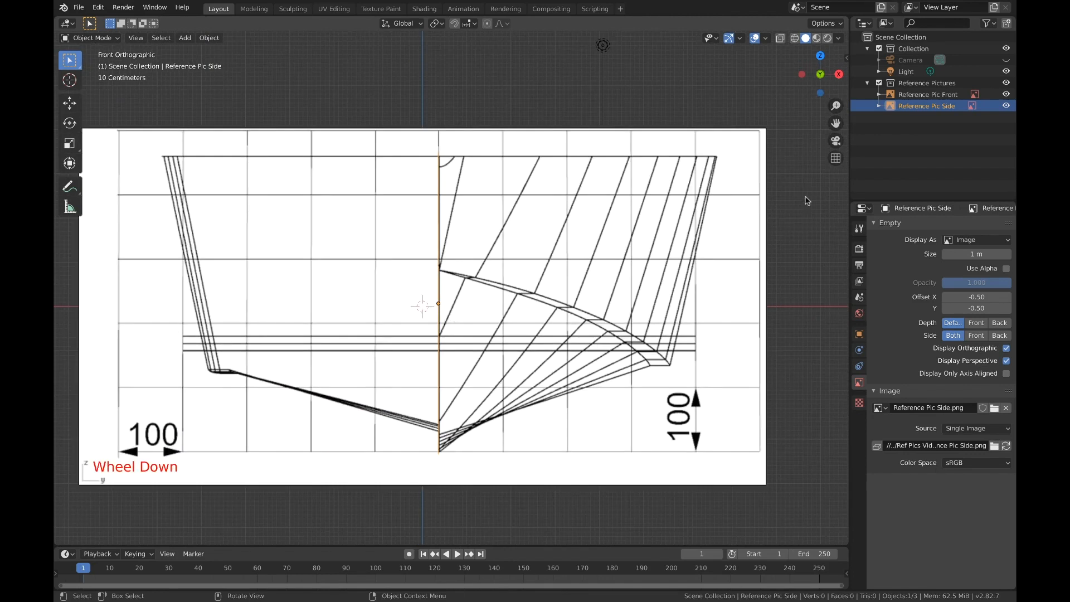
key("shift")
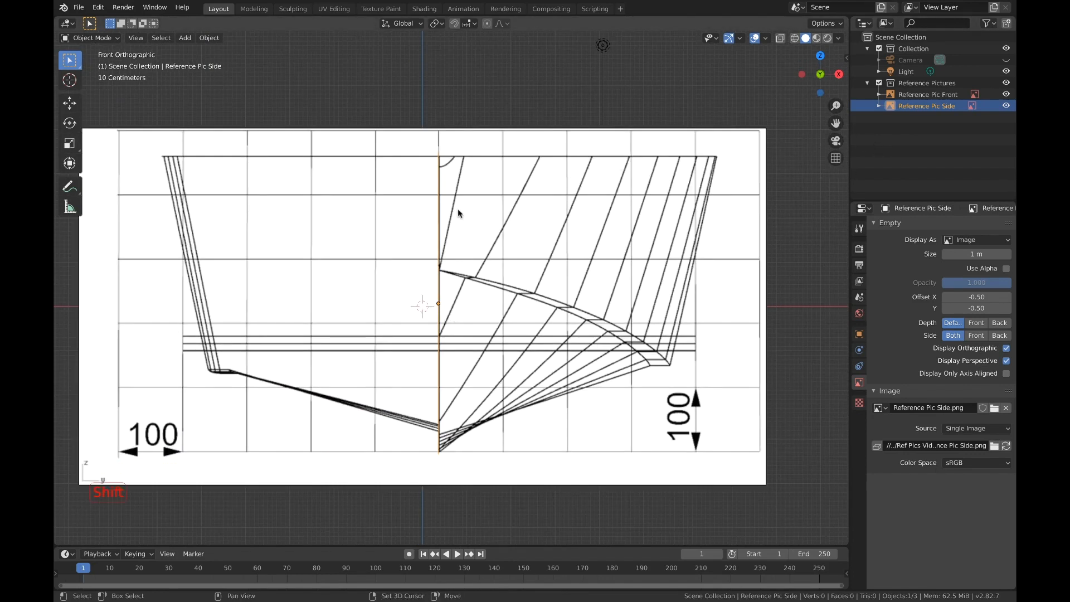
key("shift+a")
middle_click_drag(351, 325, 550, 291, "shift")
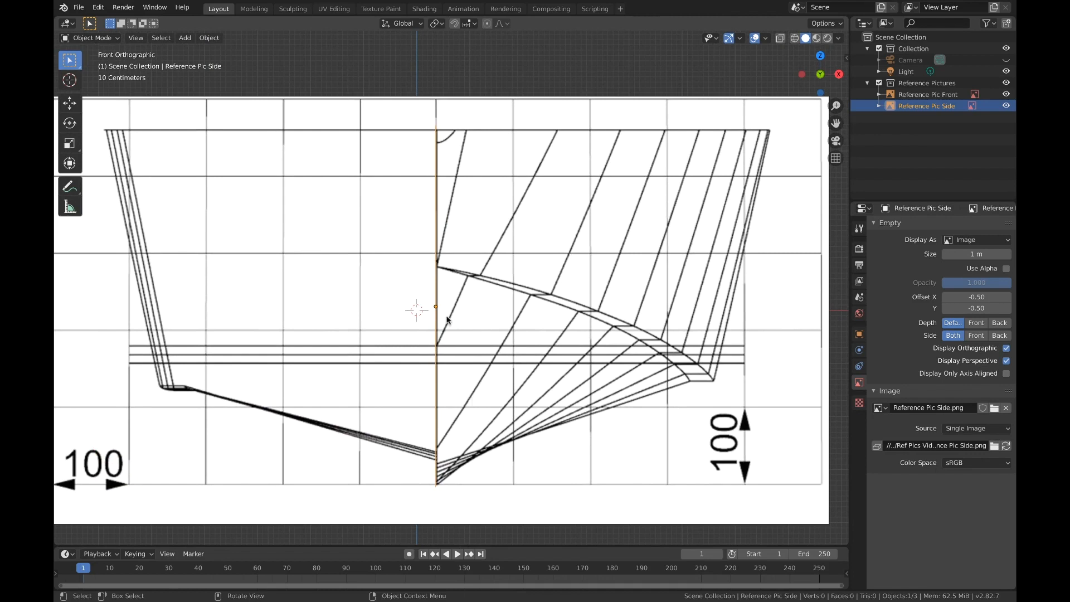
scroll(447, 320, "down", 1)
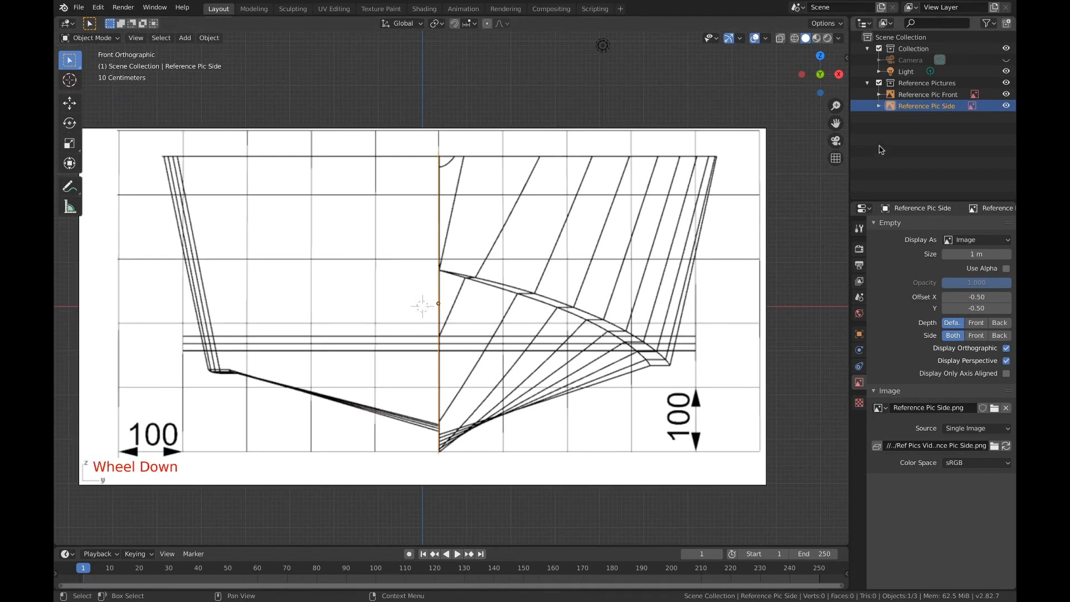
Add a mesh plane at the scene's centre and align it to the front view.
key("shift+a")
mouse_move(460, 212)
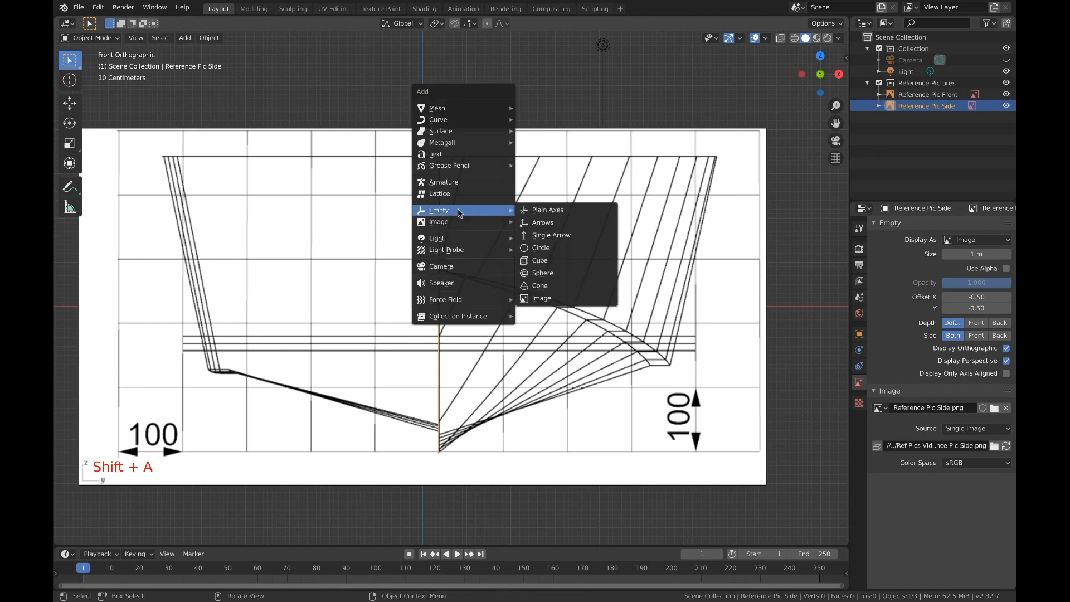
mouse_move(466, 107)
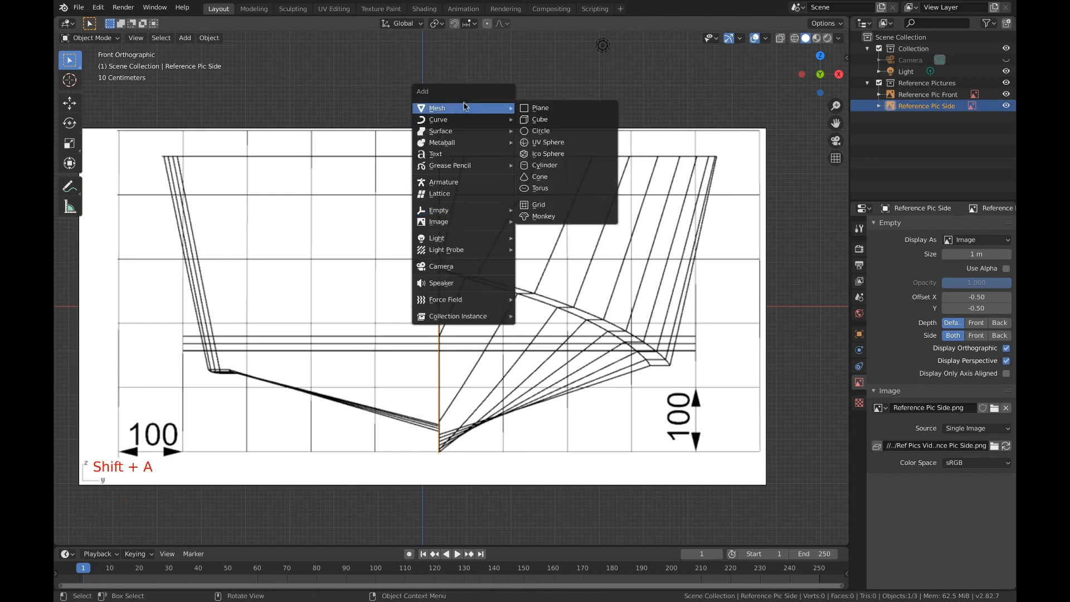
left_click(532, 108)
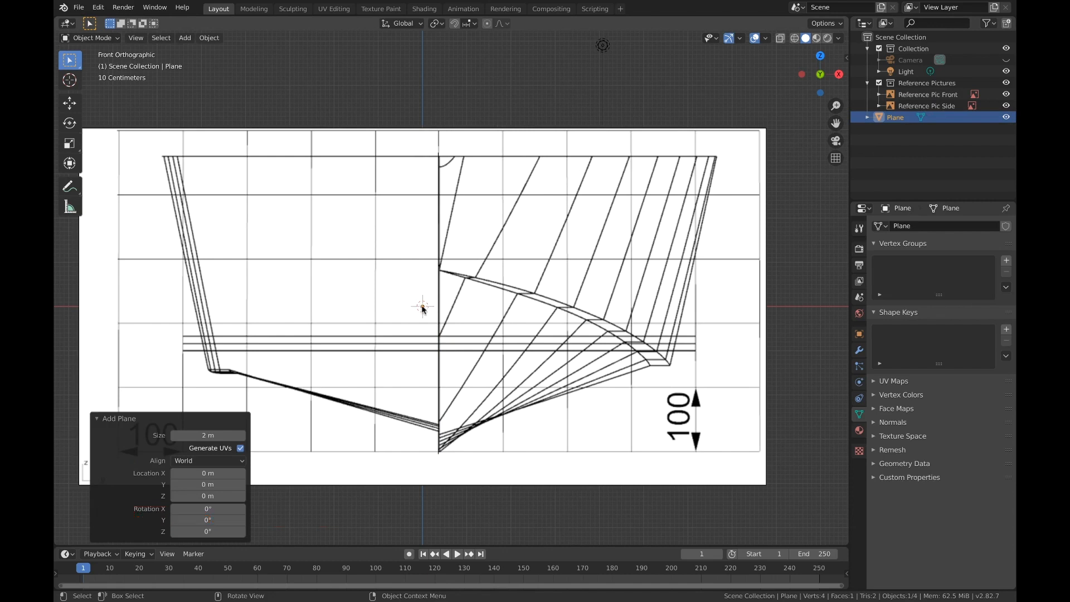
left_click(187, 462)
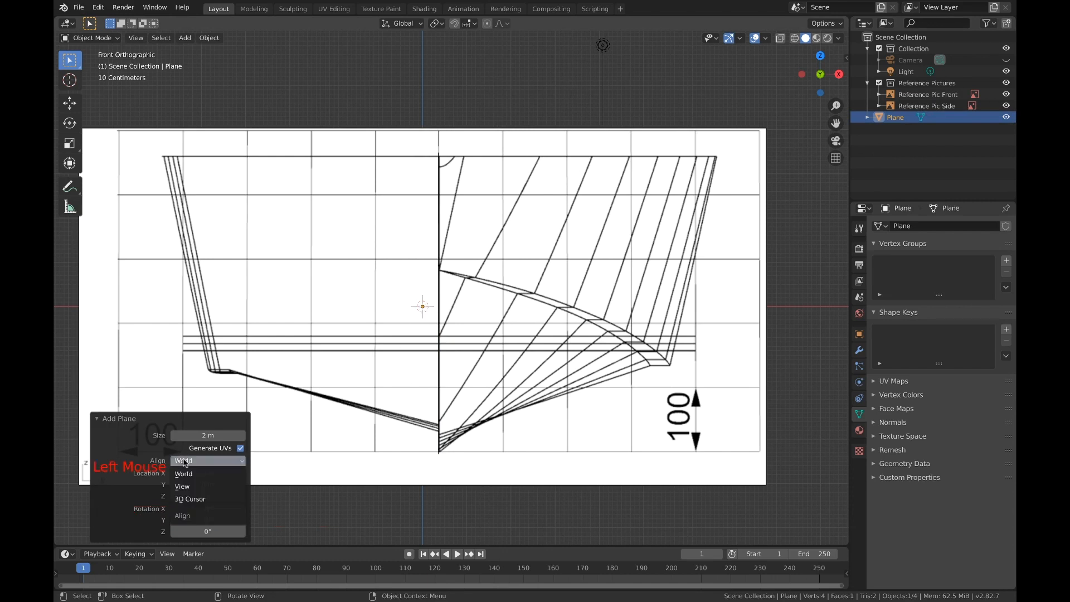
left_click(199, 486)
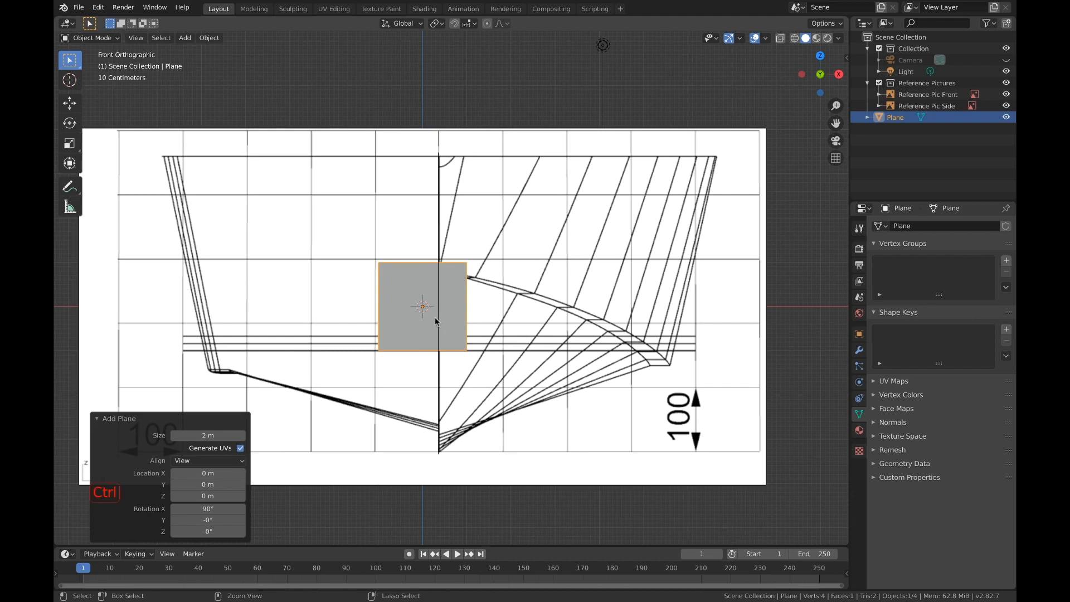
Enter Edit Mode and add one vertical loop cut through the middle of the plane.
key("ctrl+r")
key("Tab")
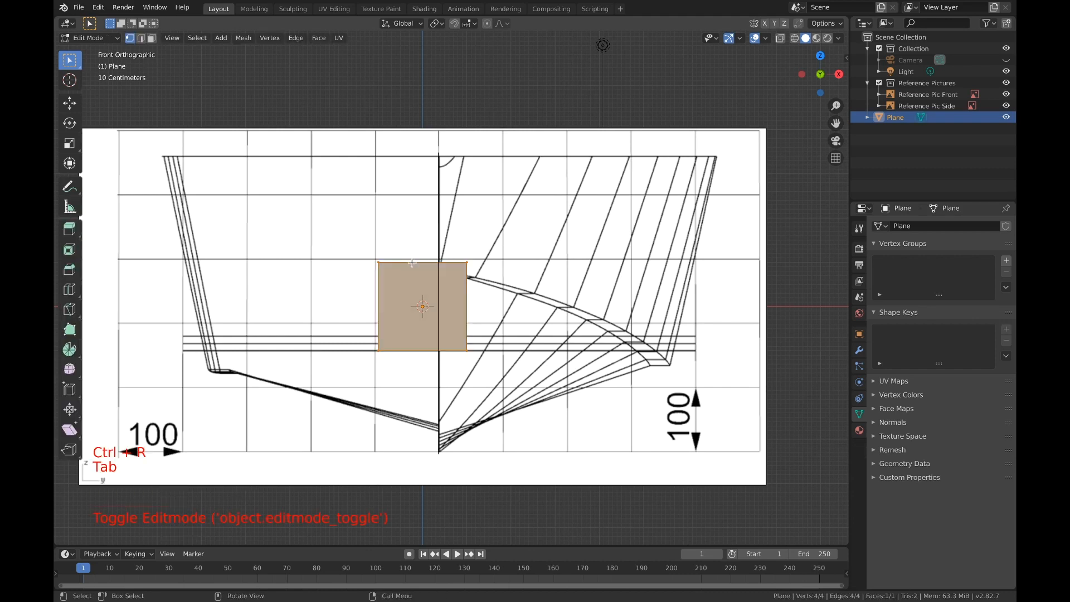
key("ctrl+r")
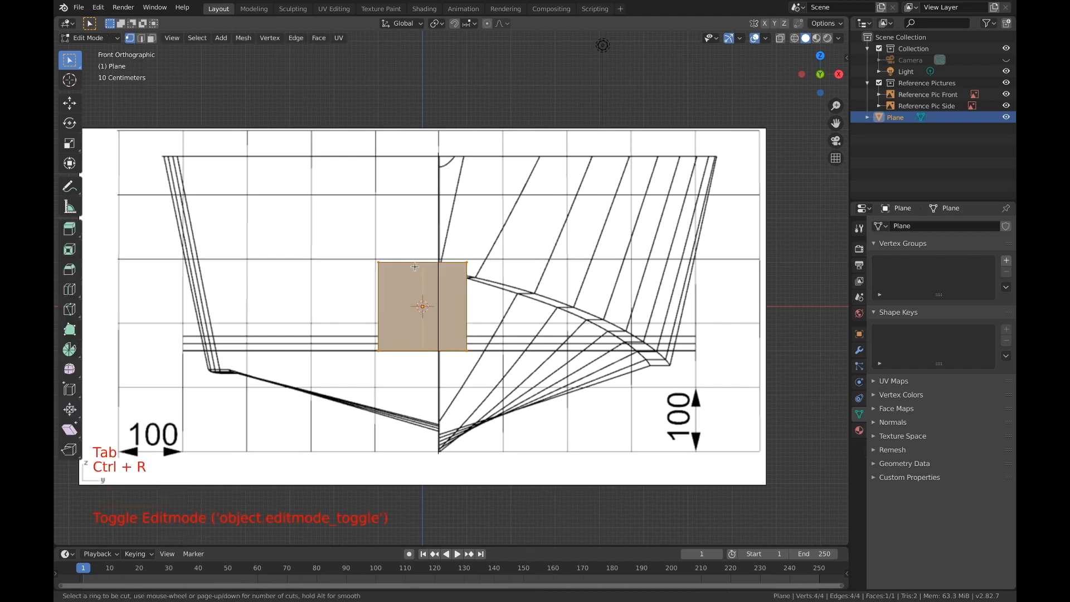
left_click(415, 266)
right_click(414, 267)
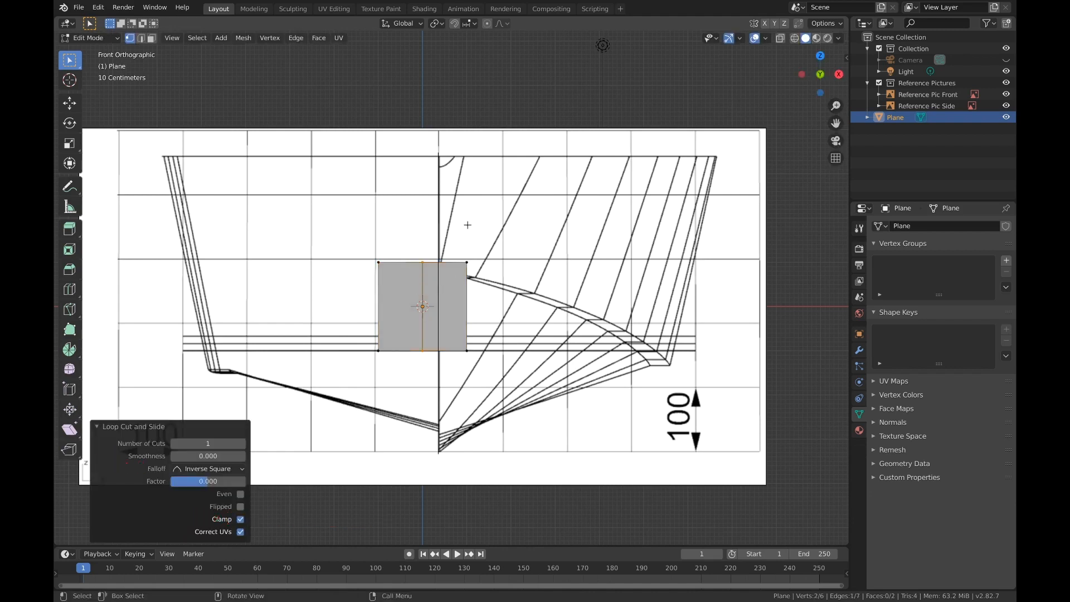
Delete the two outer vertices on the plane's right-hand half.
key("a")
key("a")
key("a")
key("c")
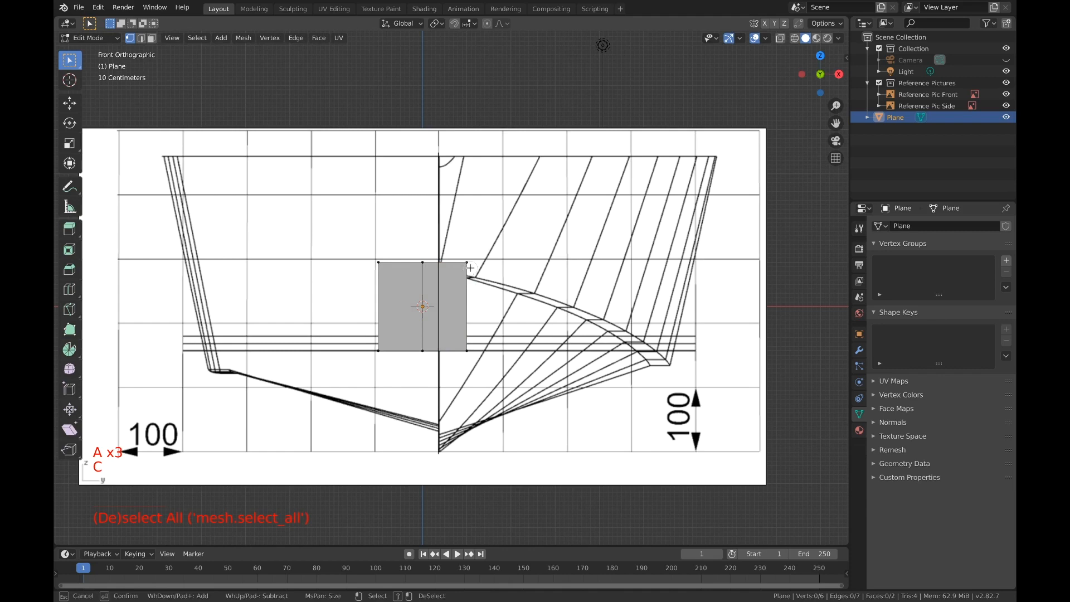
key("Escape")
scroll(473, 305, "up", 4)
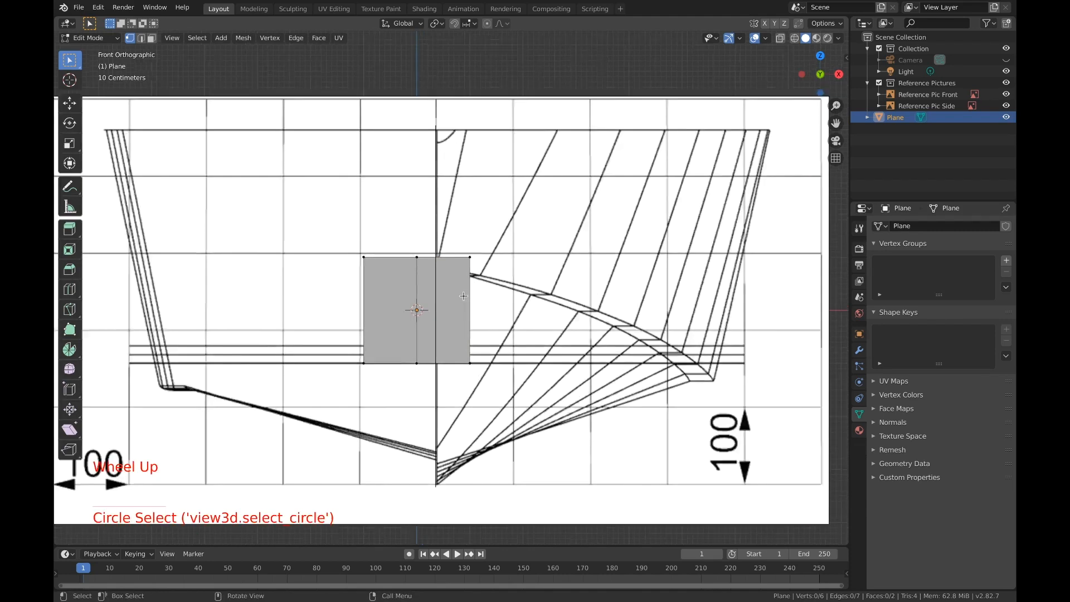
key("a")
key("a")
key("a")
key("b")
left_click_drag(459, 219, 524, 415)
key("x")
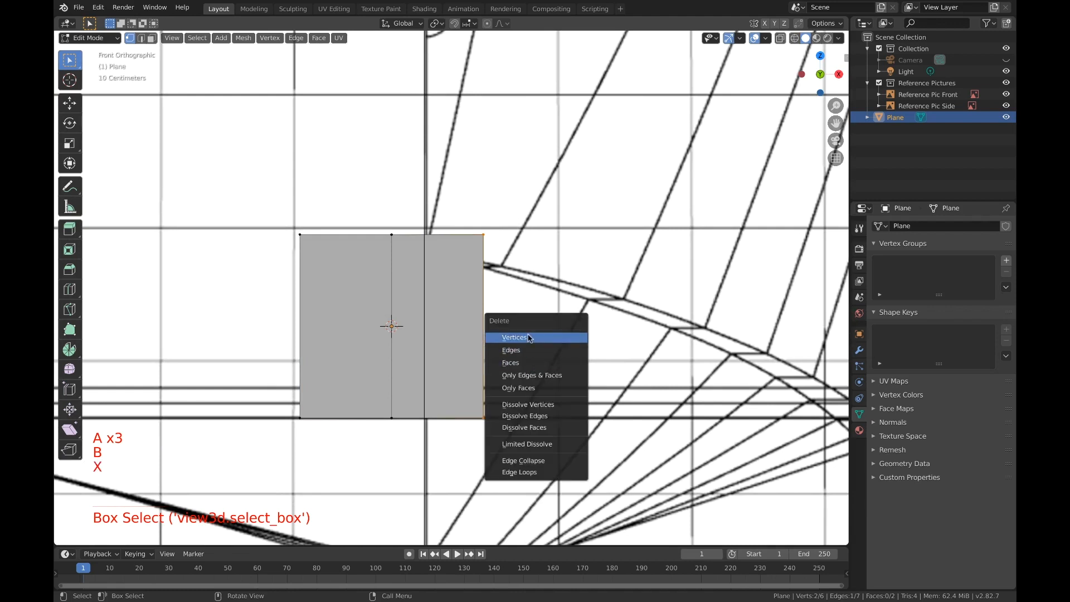
left_click(529, 337)
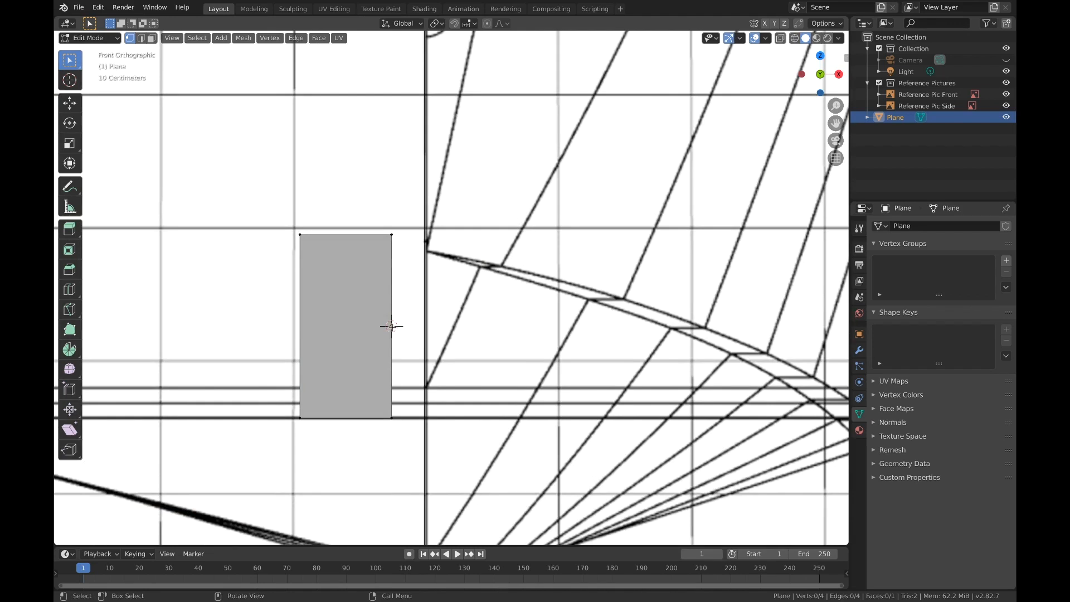
Add a Mirror modifier to the remaining half of the plane.
left_click(858, 350)
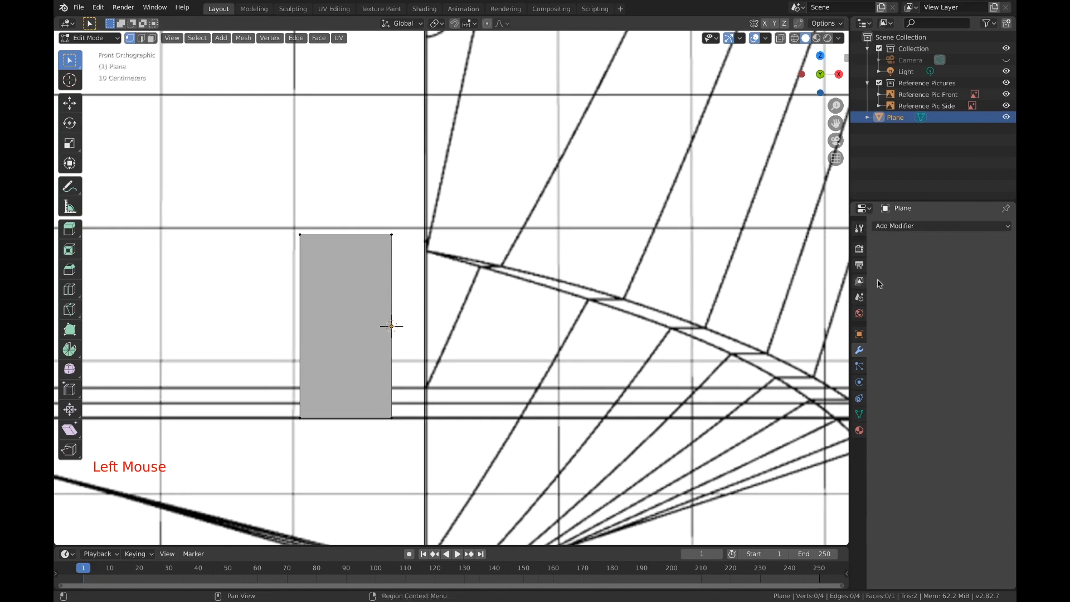
left_click(859, 353)
left_click(891, 226)
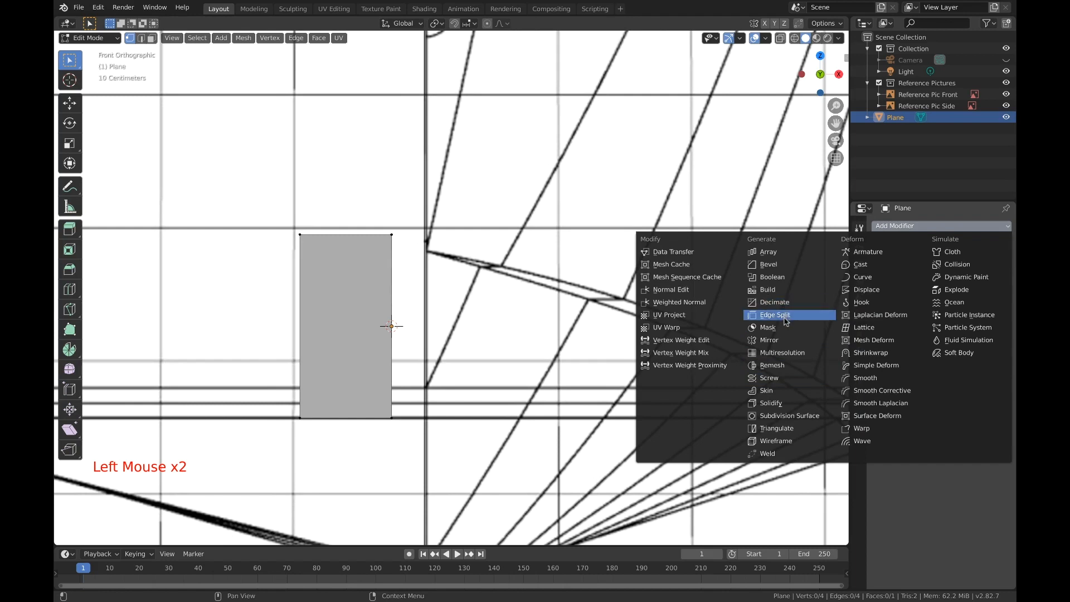
left_click(781, 340)
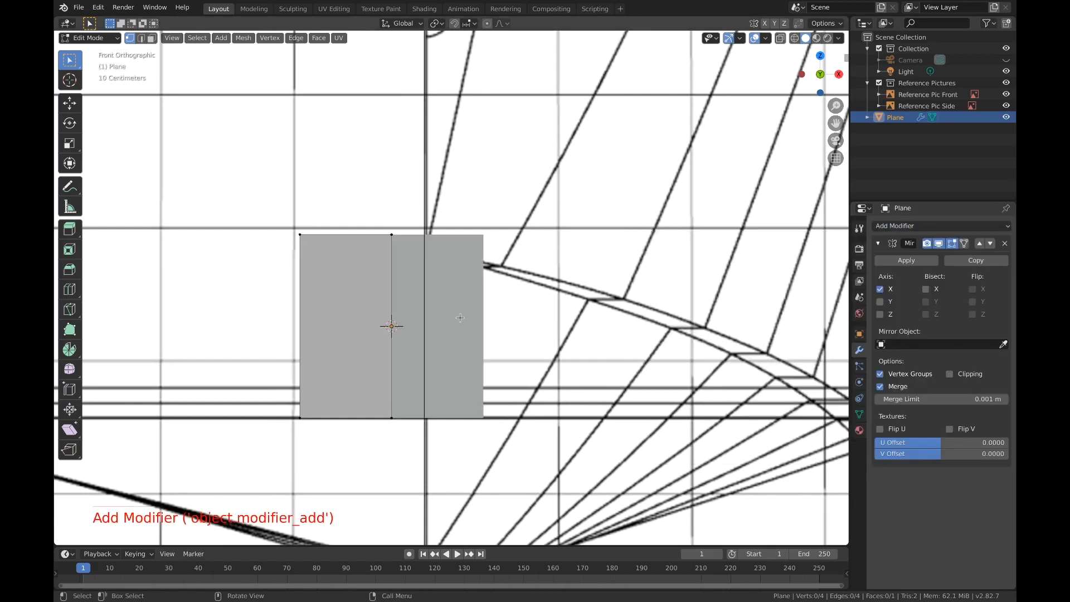
Move the plane in Object Mode so its mirror axis sits on the front picture's vertical centreline, and return to Edit Mode.
scroll(424, 317, "down", 3)
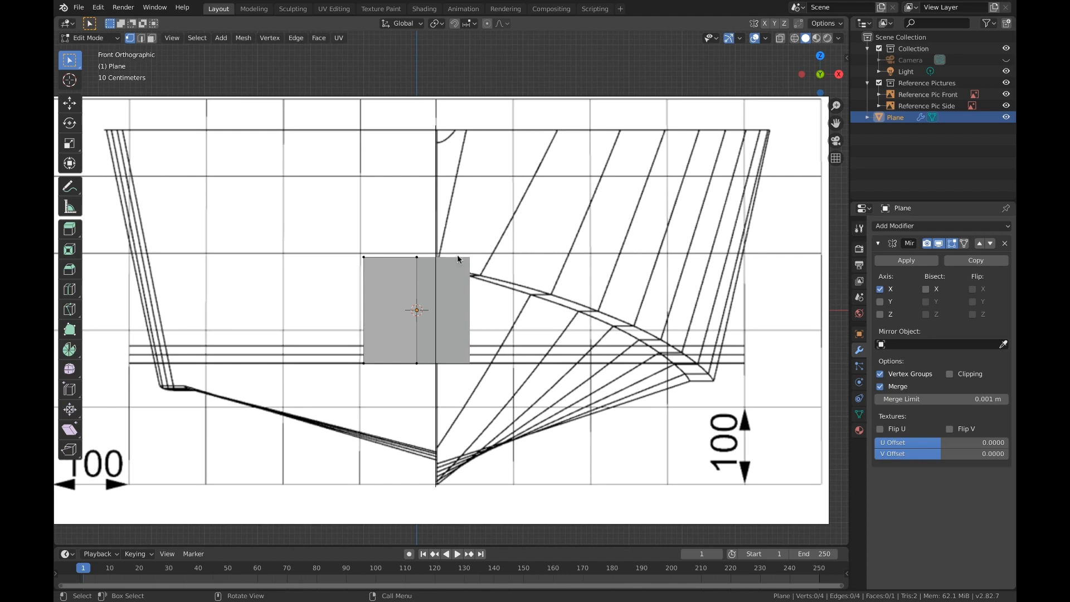
key("Tab")
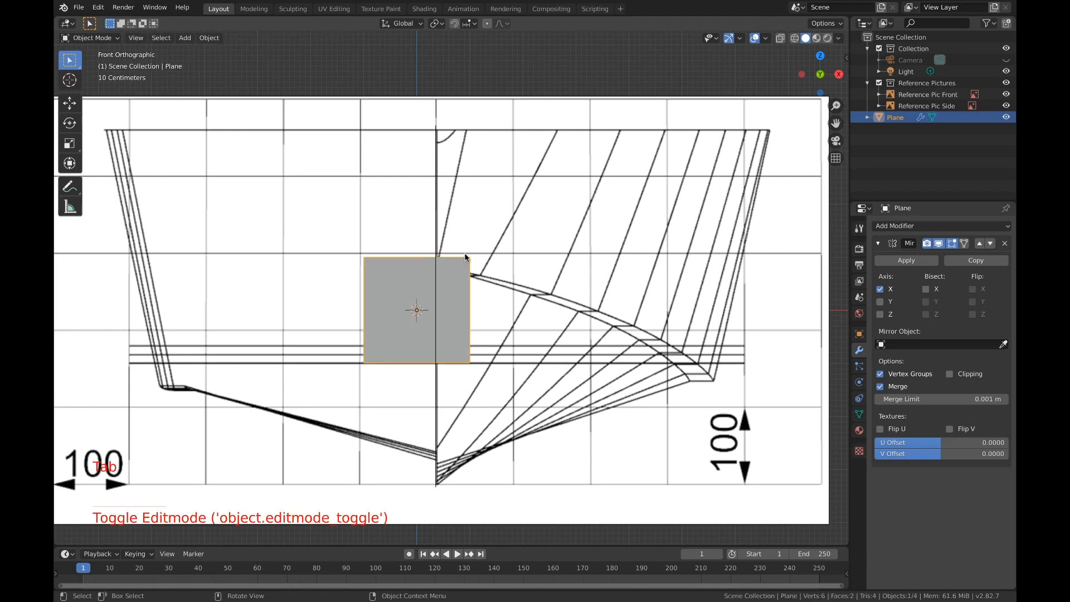
key("g")
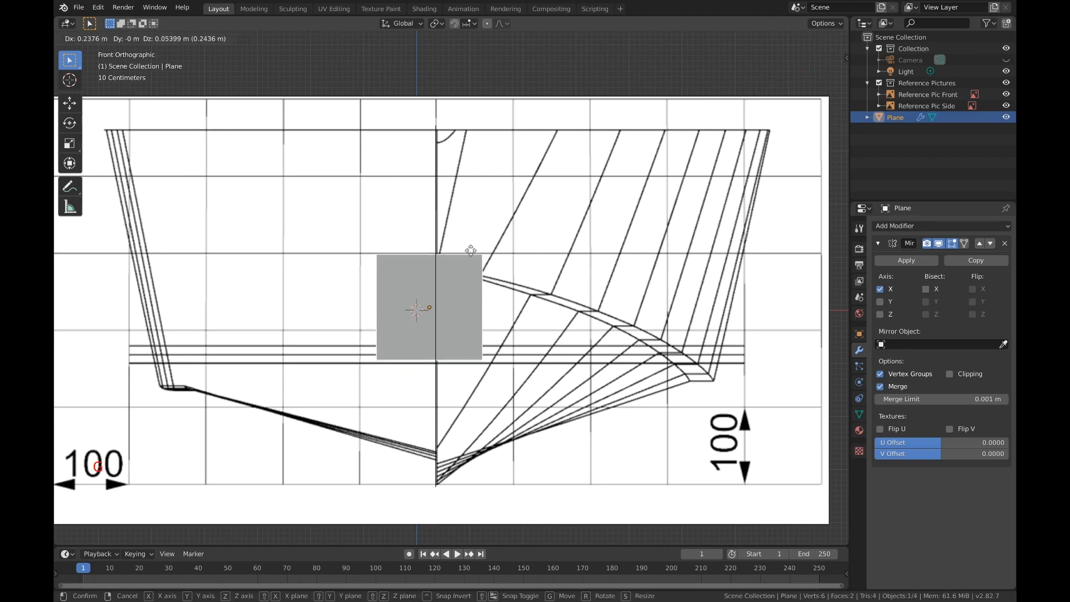
left_click(467, 219)
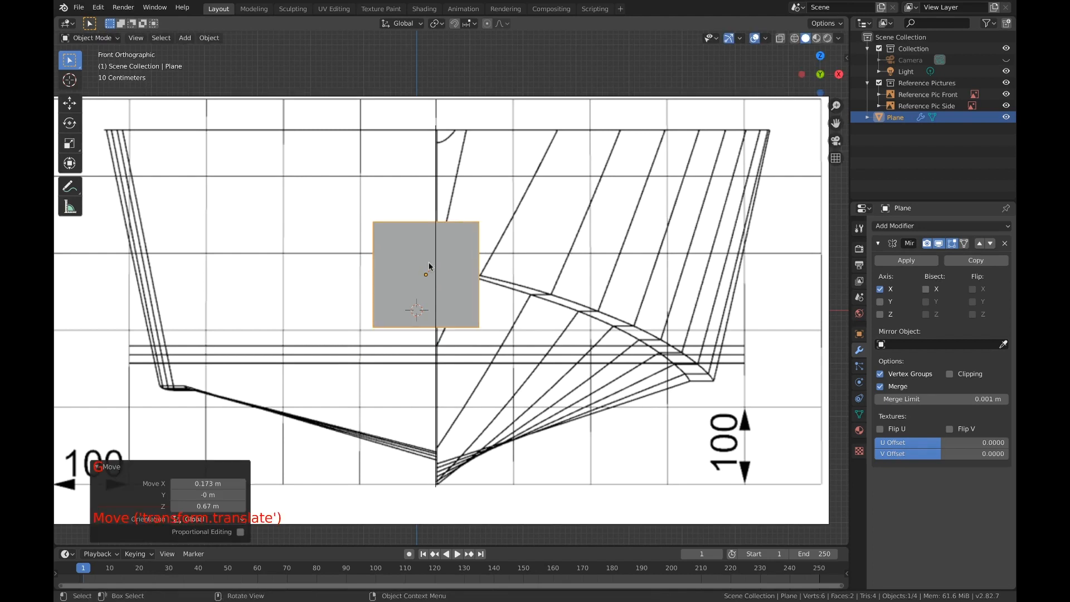
key("g")
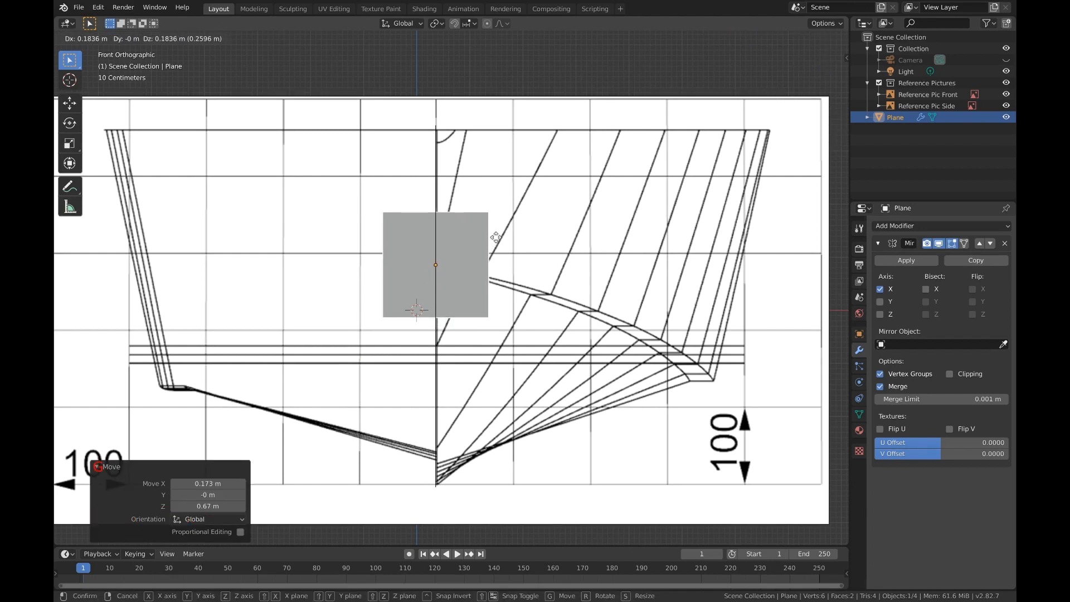
left_click(495, 237)
scroll(439, 267, "up", 5)
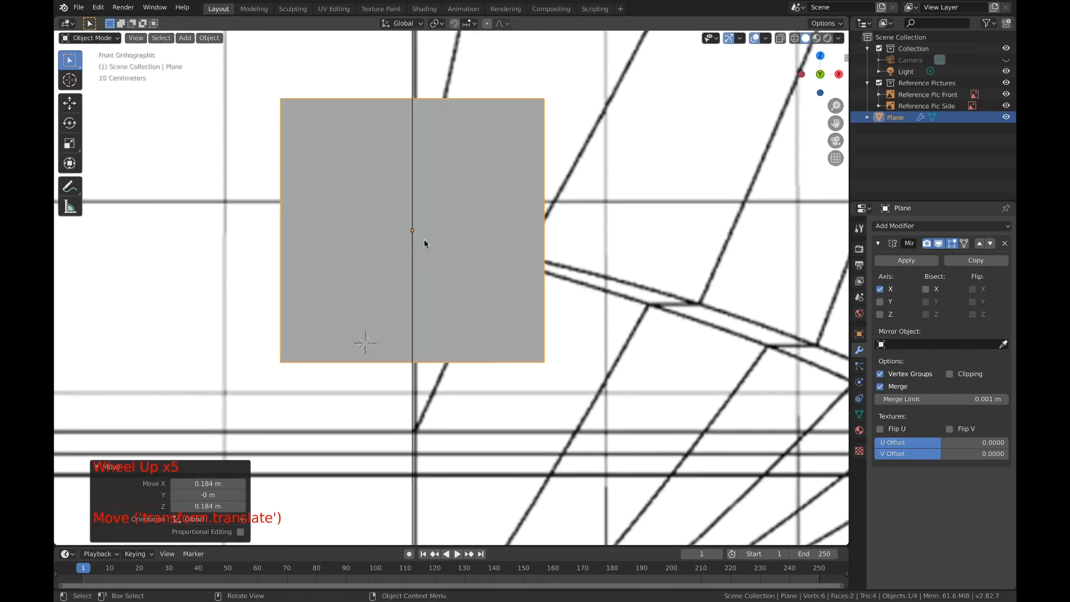
scroll(423, 242, "down", 5)
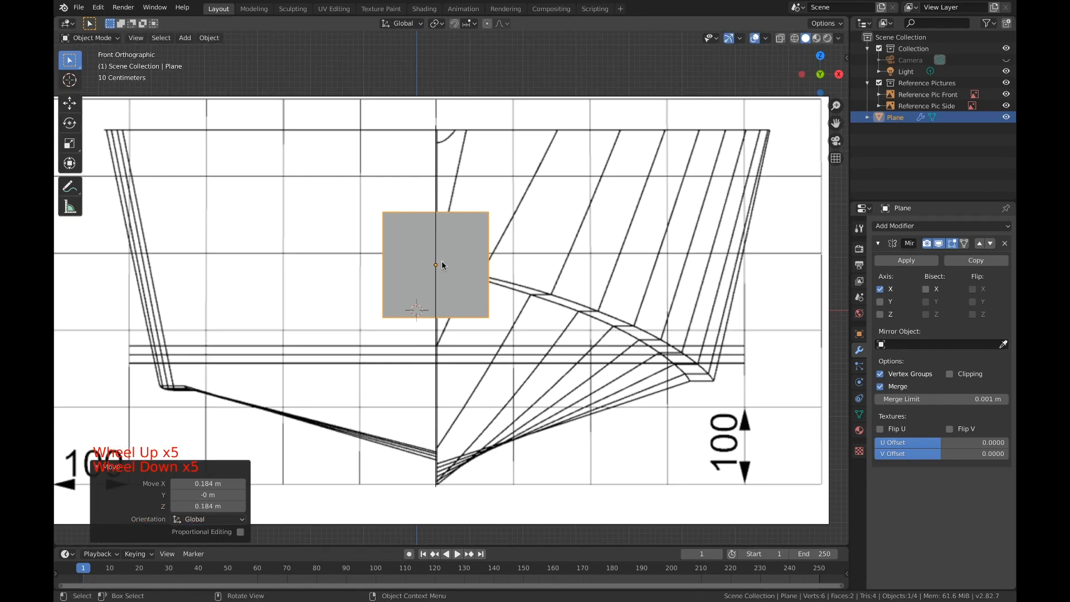
key("Tab")
Try to move the plane's whole mesh half away from the centreline.
key("c")
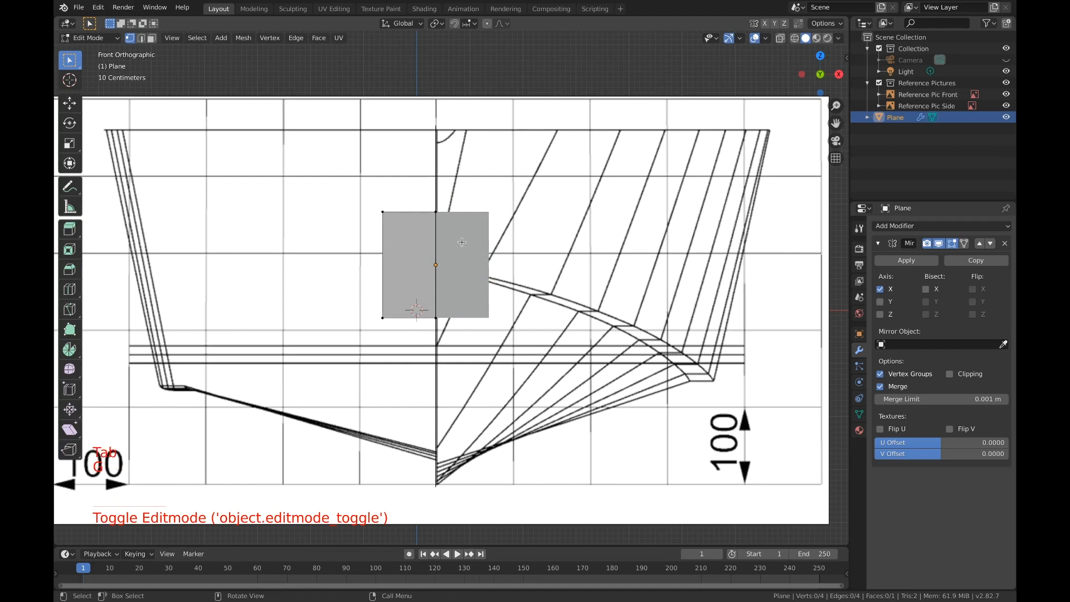
key("a")
key("g")
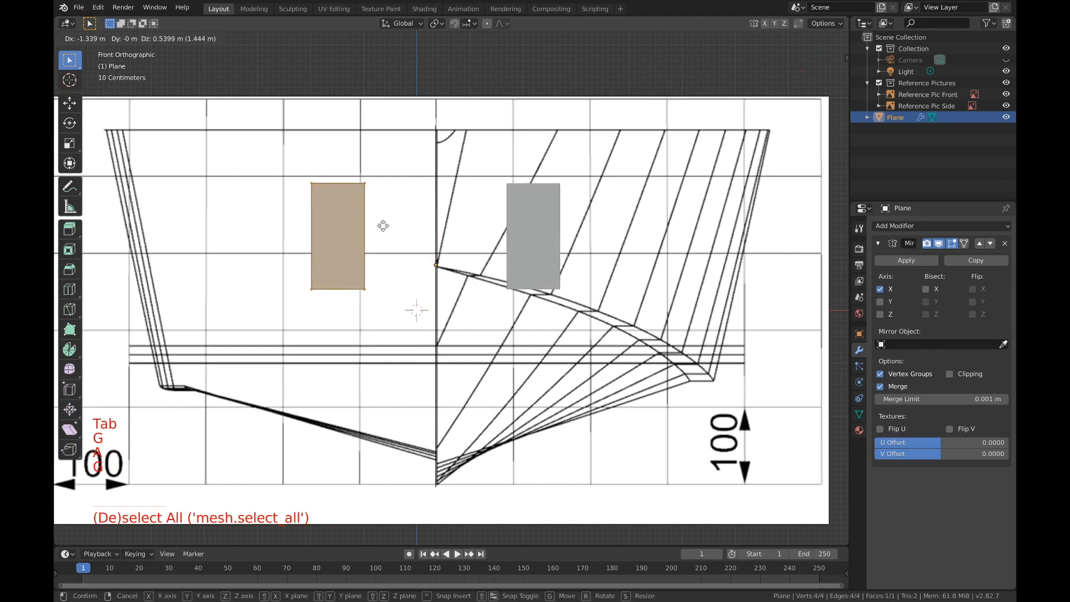
left_click(451, 257)
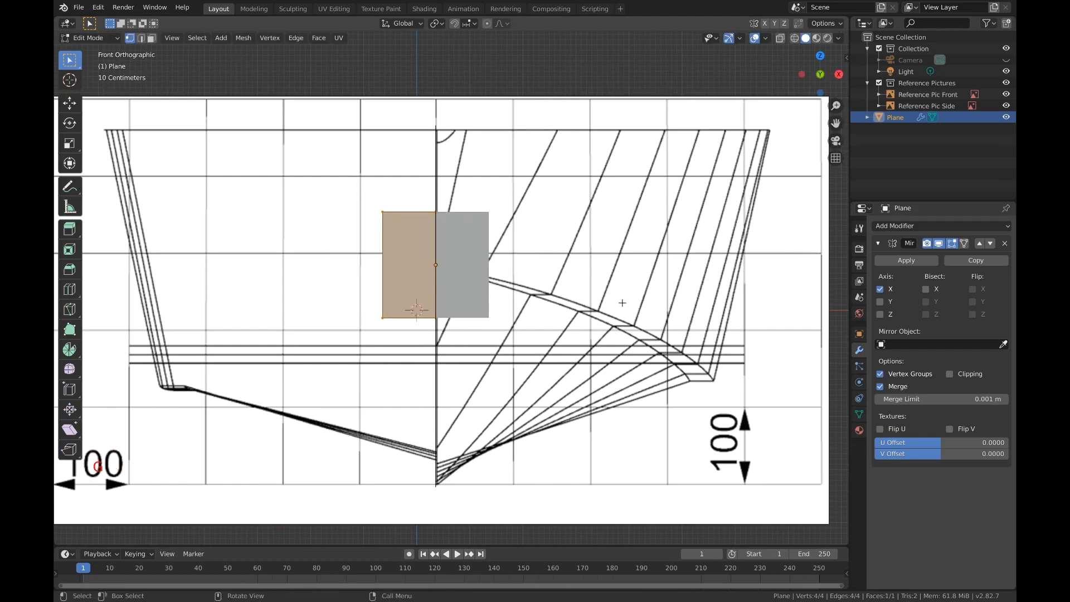
Enable Clipping on the Mirror modifier and test it by trying to move the mesh away from the centreline.
left_click(948, 374)
scroll(521, 245, "up", 5)
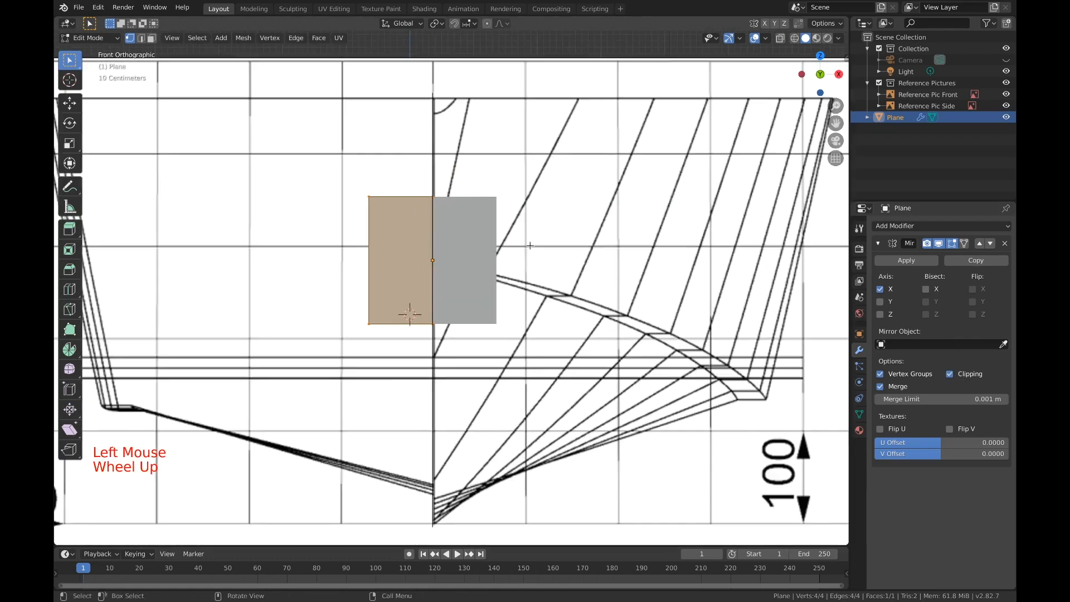
key("g")
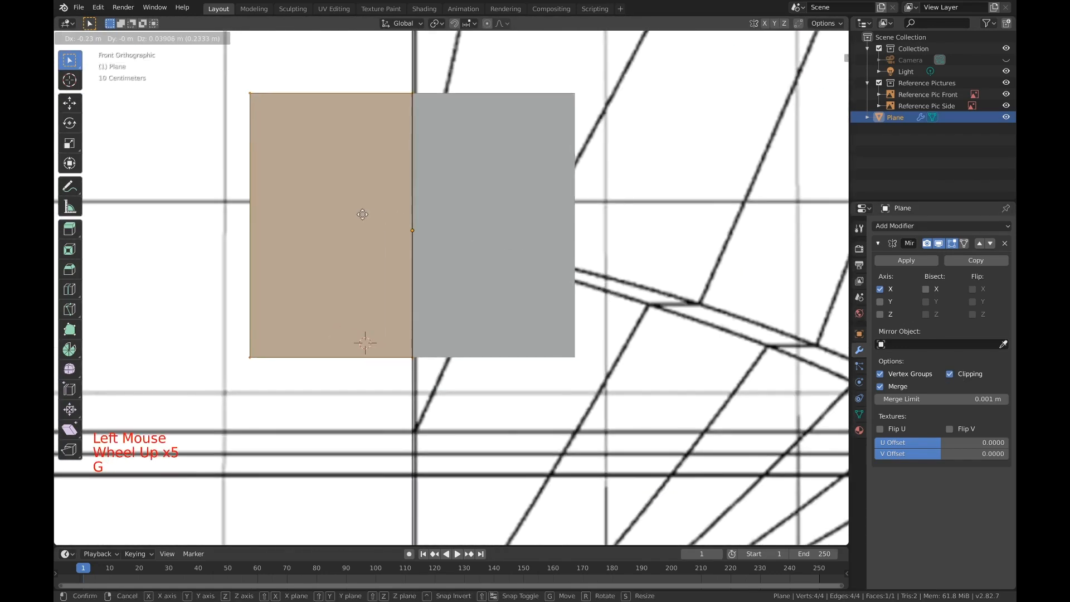
right_click(373, 220)
scroll(372, 220, "down", 3)
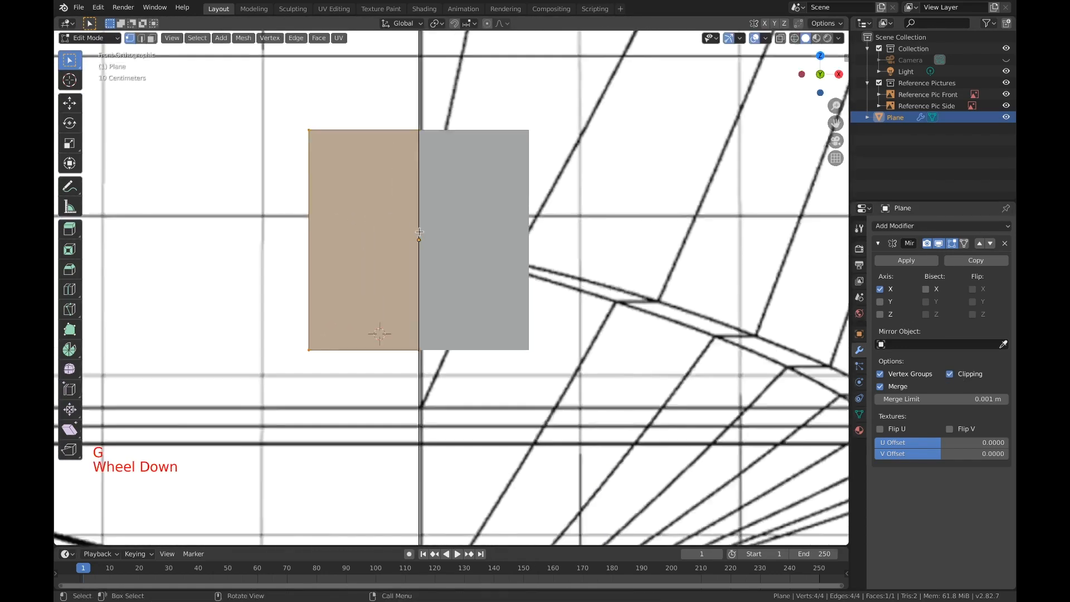
Deselect the whole mesh and switch to the Modeling workspace in front orthographic view.
middle_click_drag(423, 233, 496, 253, "shift")
scroll(496, 253, "down", 3)
key("a")
key("a")
key("a")
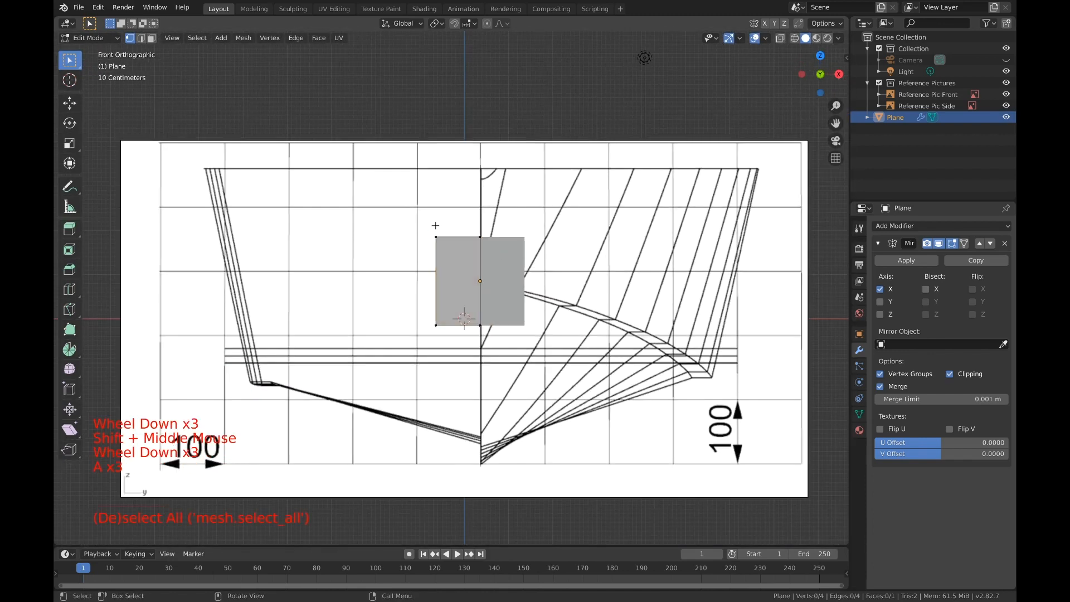
key("c")
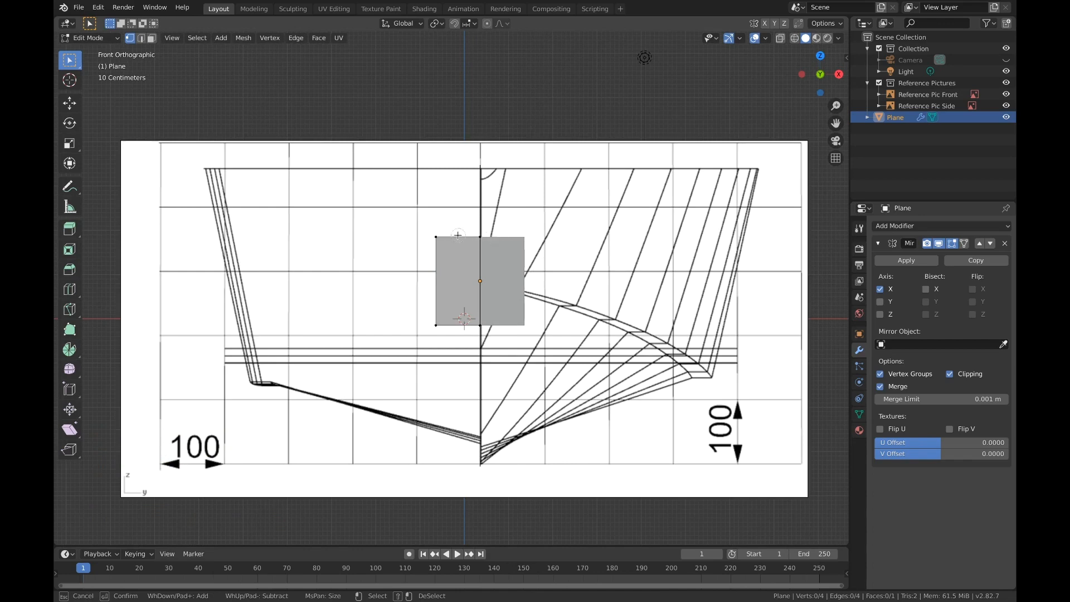
scroll(505, 237, "up", 4)
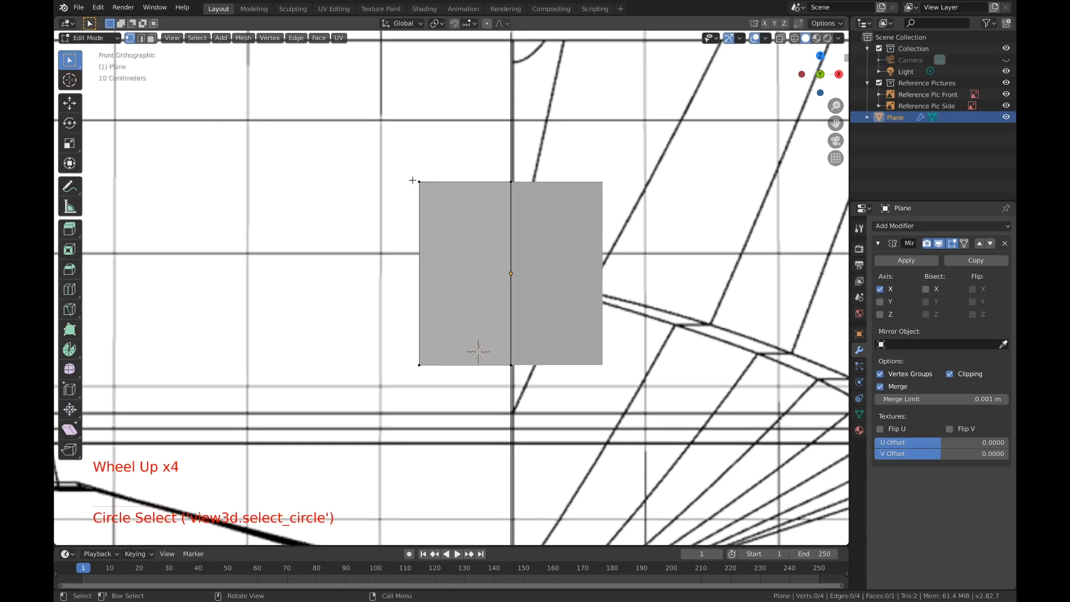
left_click(255, 10)
middle_click_drag(500, 171, 525, 172)
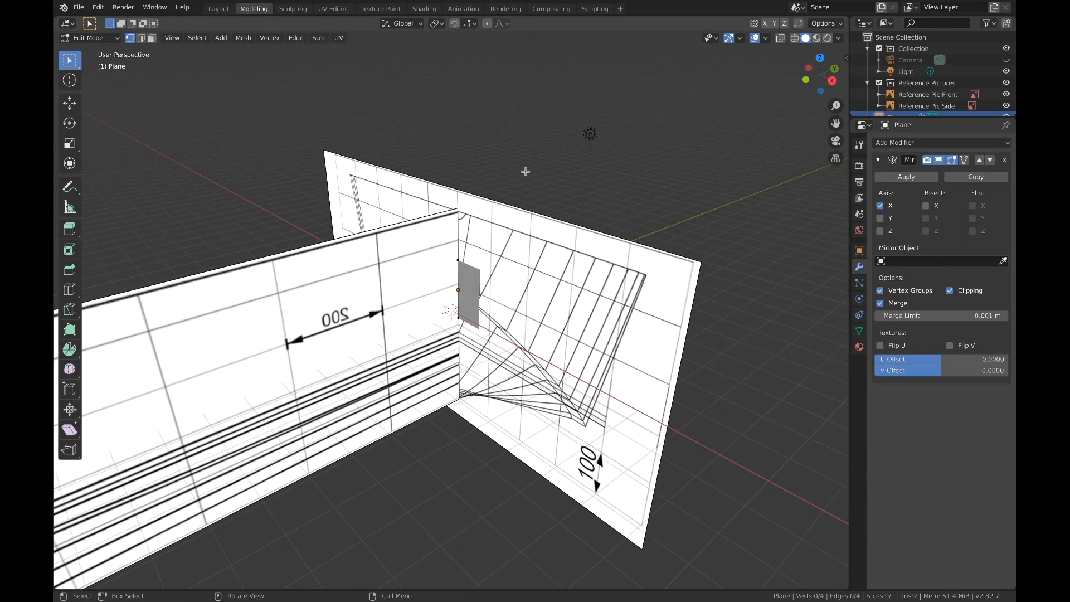
left_click(807, 81)
scroll(480, 234, "up", 6)
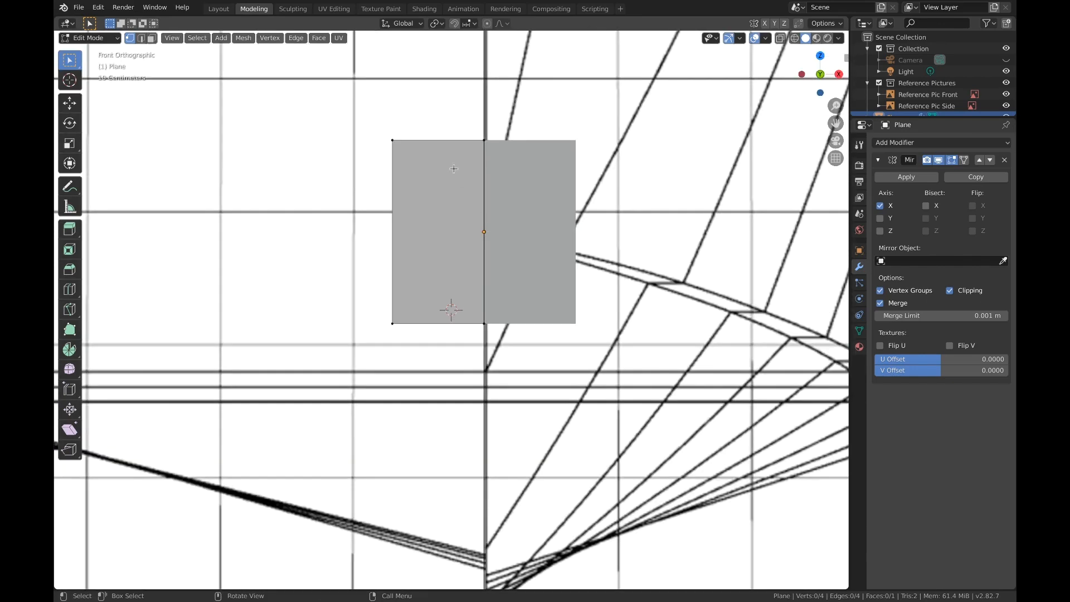
Move the plane's upper edge about 1.54 m up along Z to the topmost hull line of the front picture.
key("b")
left_click_drag(366, 115, 538, 143)
scroll(475, 161, "down", 4)
key("g")
key("z")
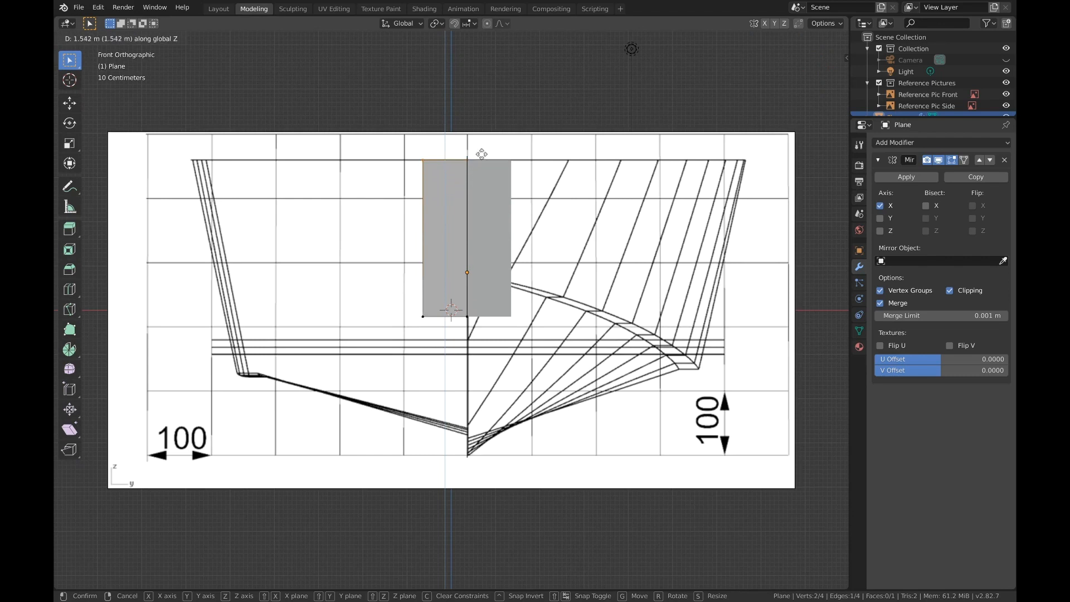
left_click(482, 156)
Move the plane's upper outer vertex outward along X to the hull side lines of the front picture.
key("c")
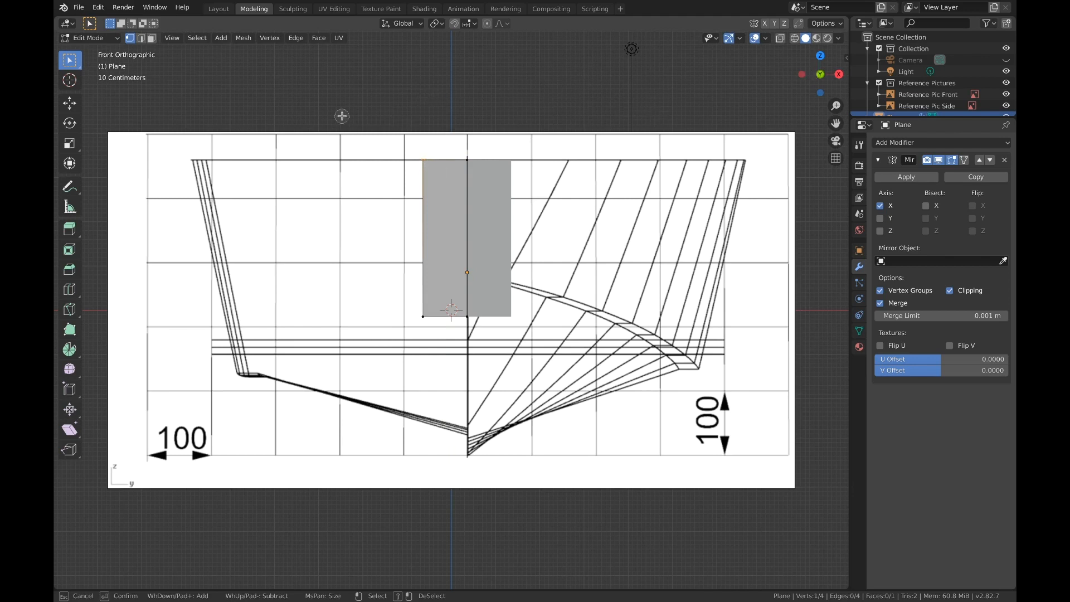
key("Escape")
middle_click_drag(441, 162, 471, 170, "shift")
scroll(470, 170, "up", 3)
key("g")
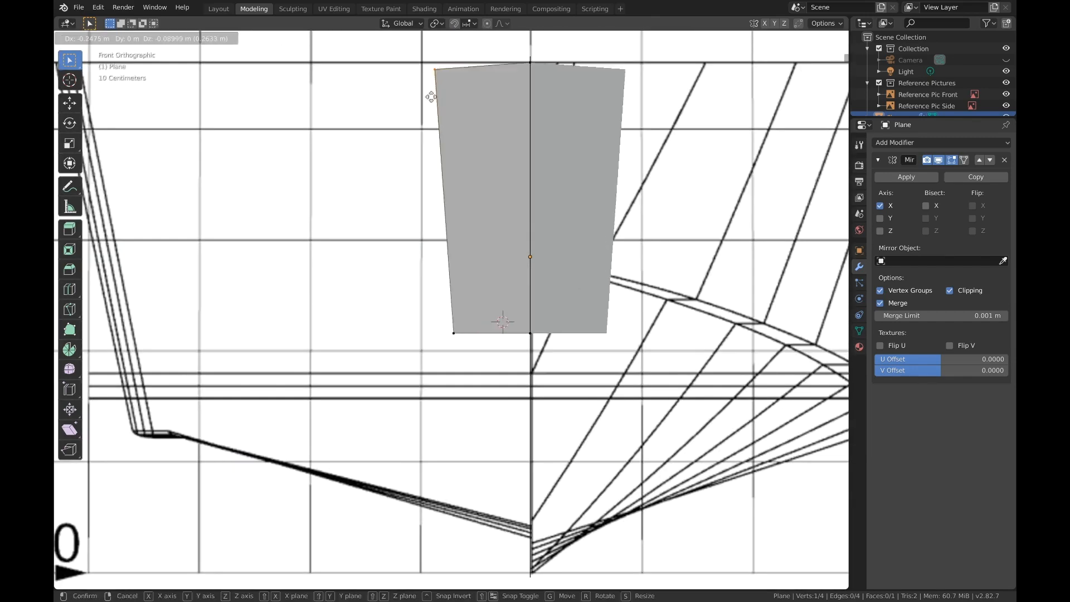
key("Escape")
key("g")
key("x")
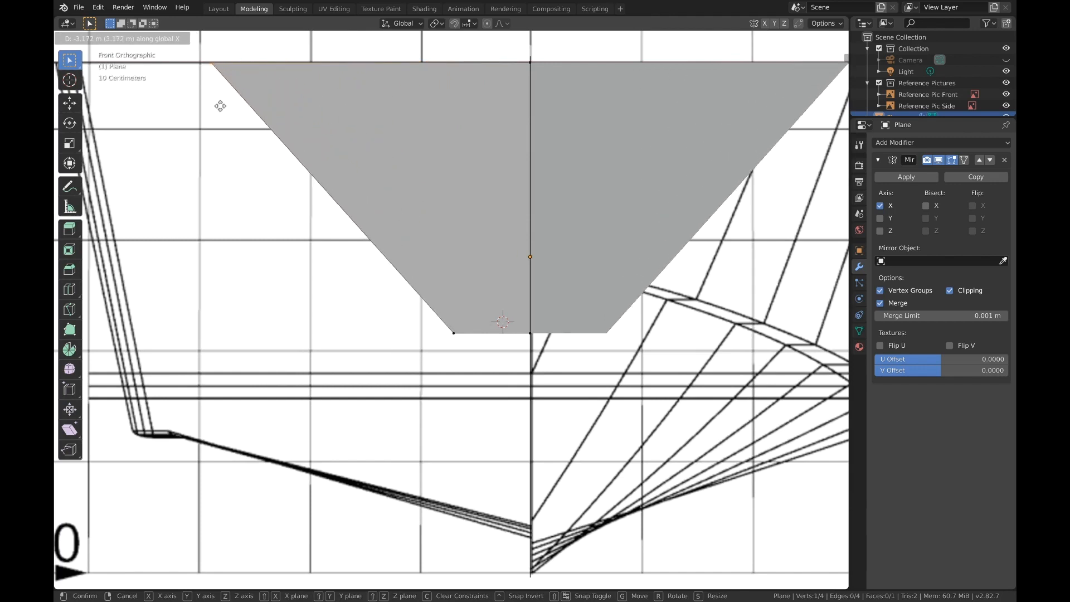
left_click(87, 106)
Shift the upper outer vertex slightly inward along X onto the innermost of the hull side lines.
middle_click_drag(145, 106, 274, 122, "shift")
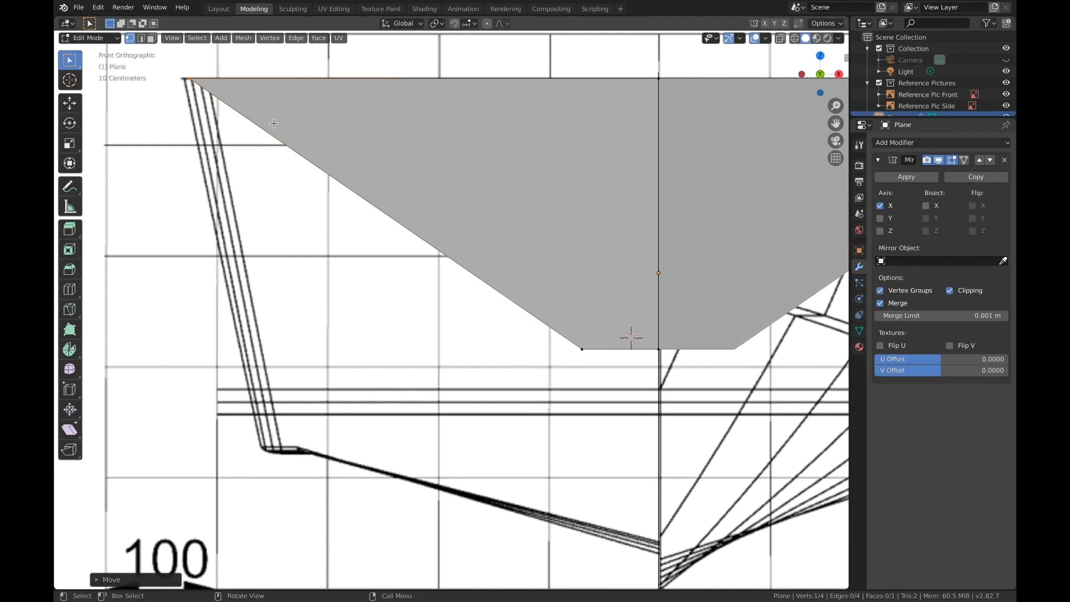
key("g")
key("x")
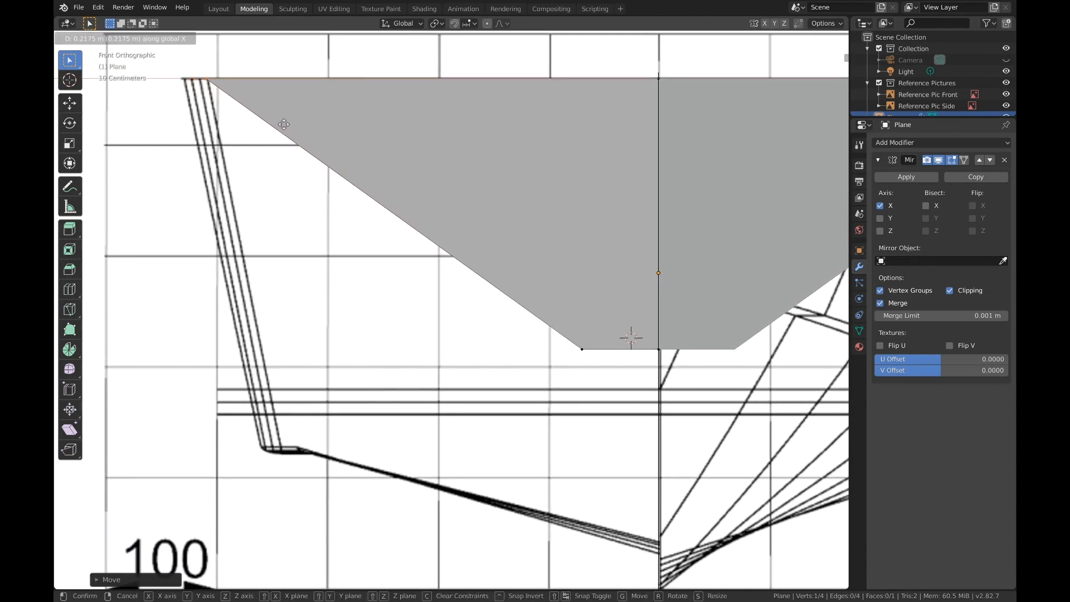
left_click(286, 125)
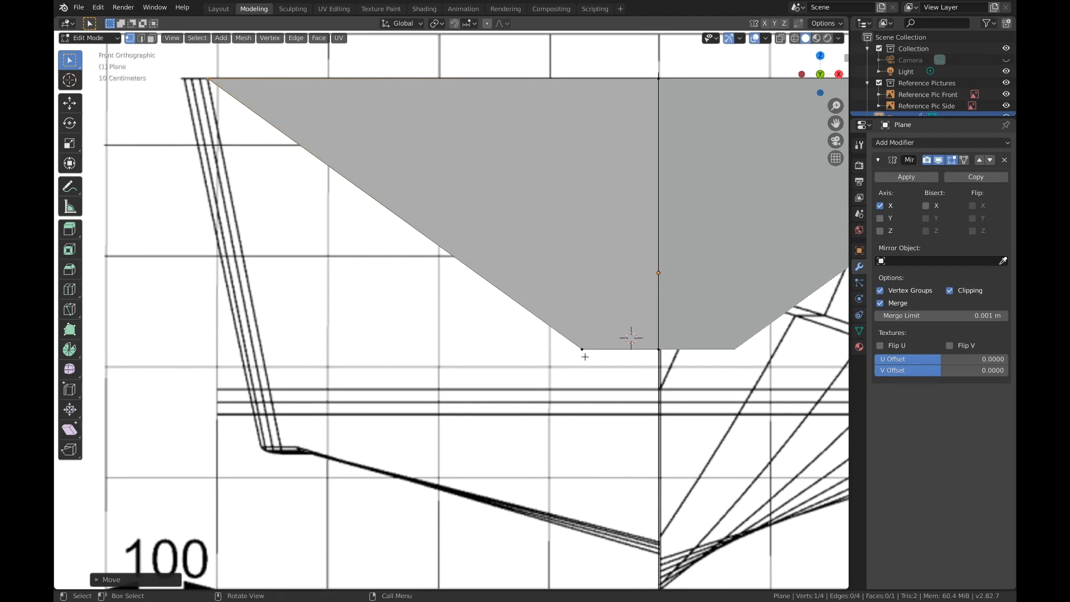
Deselect the mesh and restart the Screencast Keys display by disabling and re-enabling it.
left_click(548, 351)
scroll(555, 346, "down", 3)
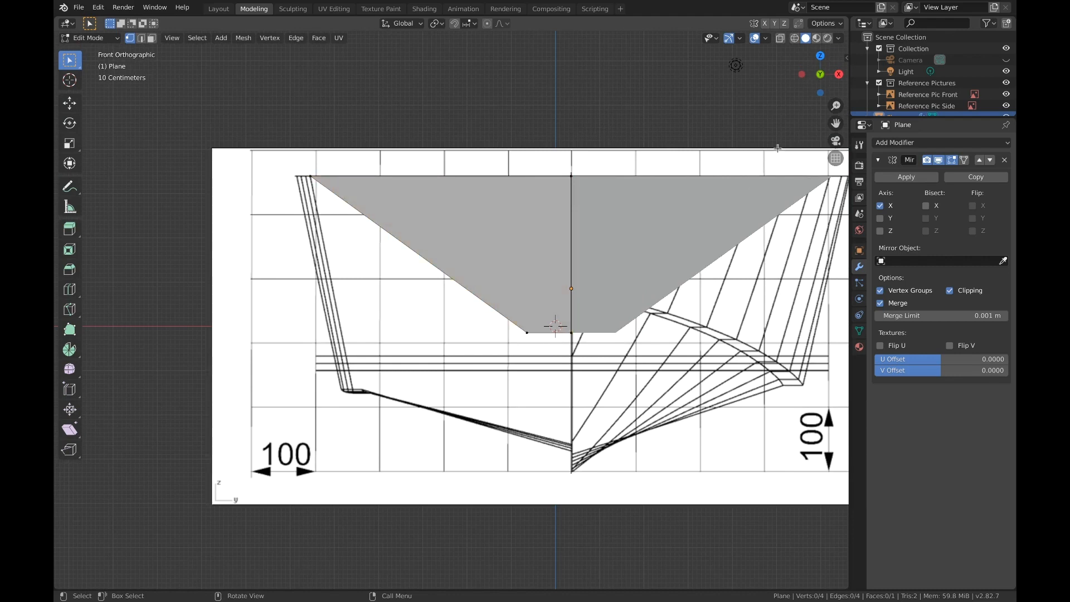
key("n")
left_click(842, 159)
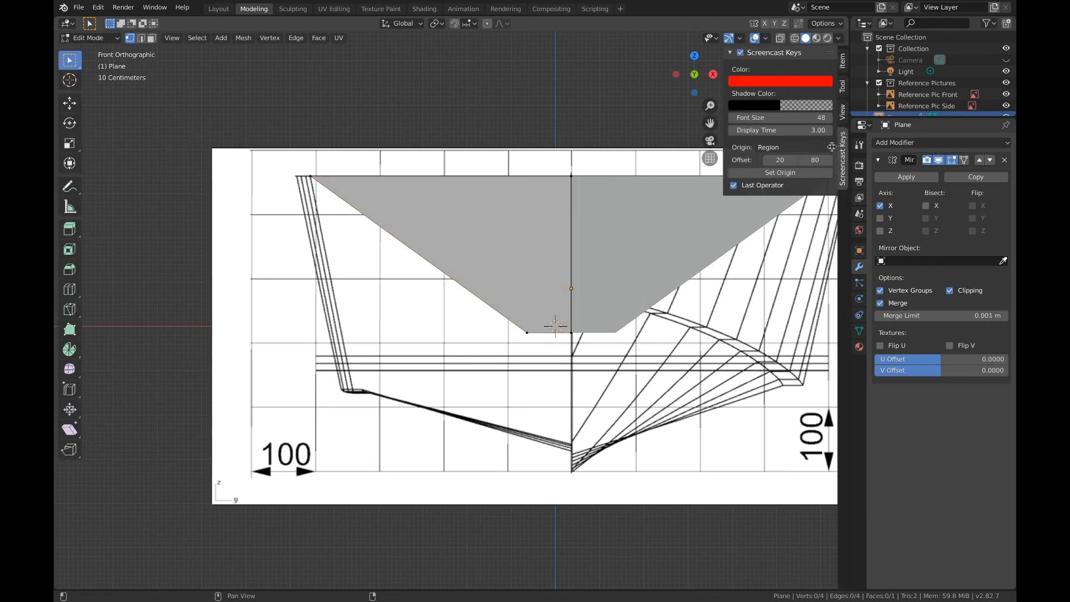
left_click(743, 55)
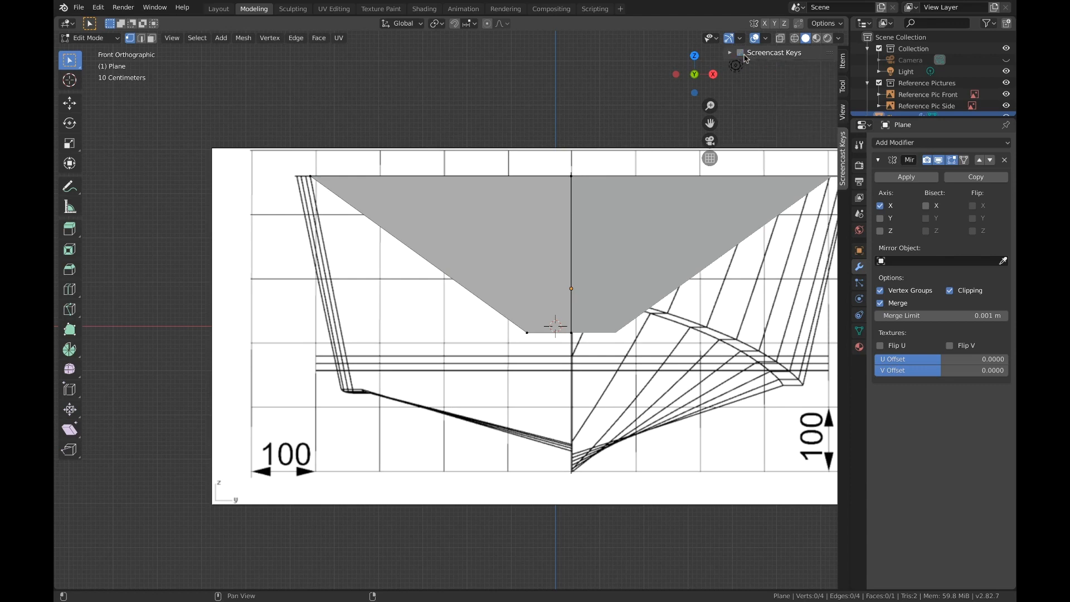
left_click(741, 53)
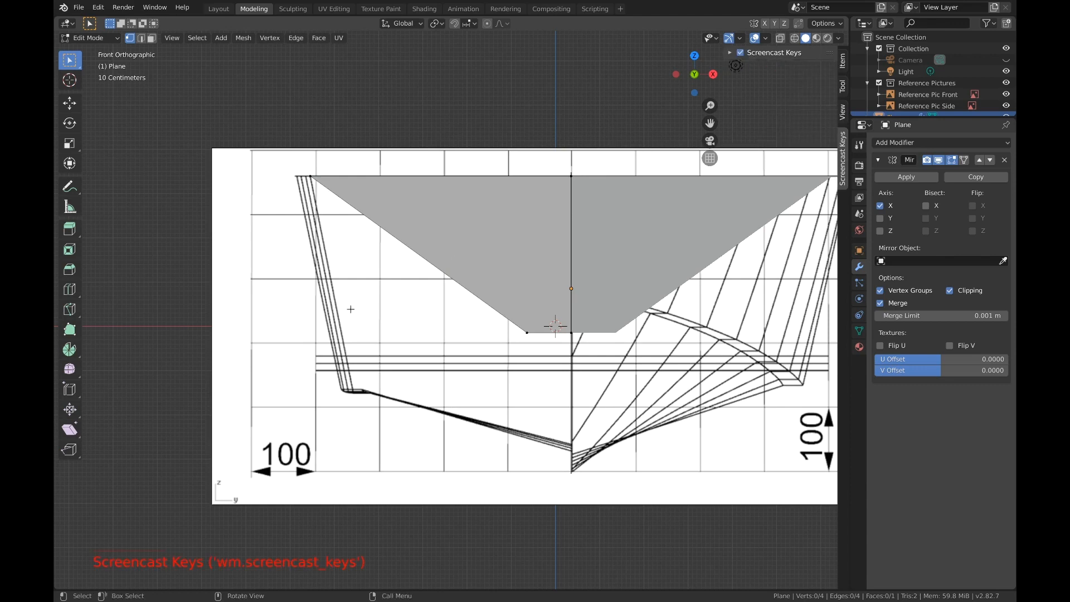
Select only the plane's lower outer vertex and move it to the lower end of the innermost hull side line.
scroll(430, 293, "up", 3)
middle_click_drag(444, 310, 459, 294, "shift")
key("a")
key("a")
key("a")
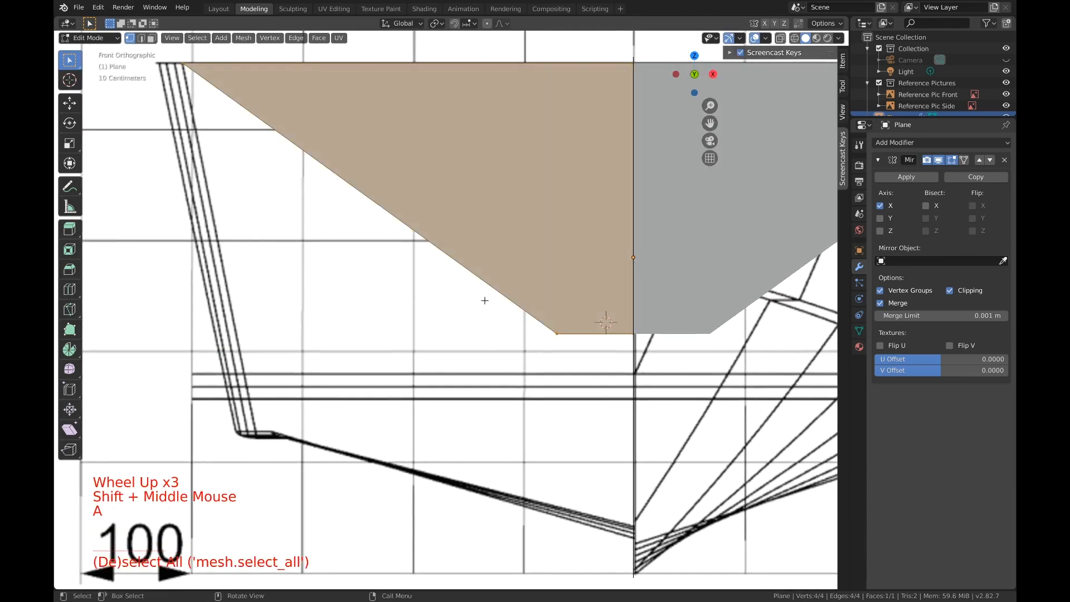
key("c")
left_click(557, 336)
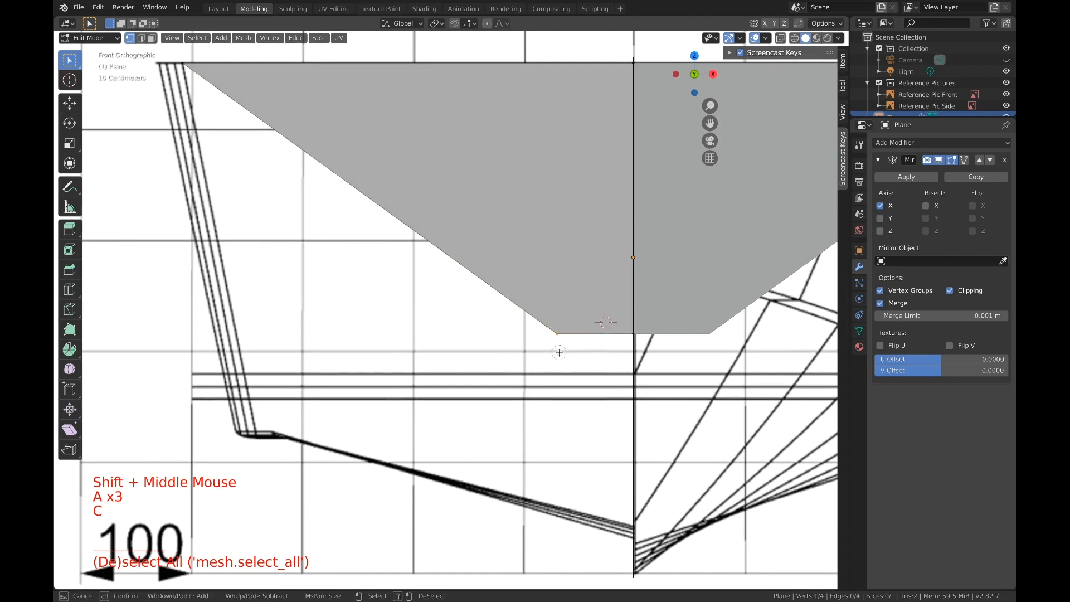
right_click(451, 362)
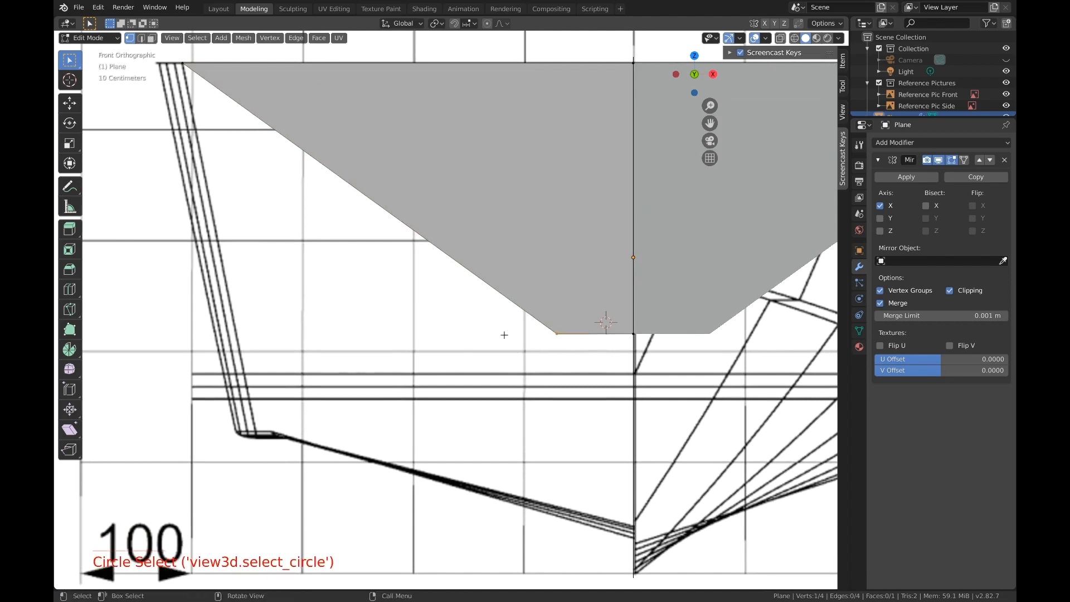
key("g")
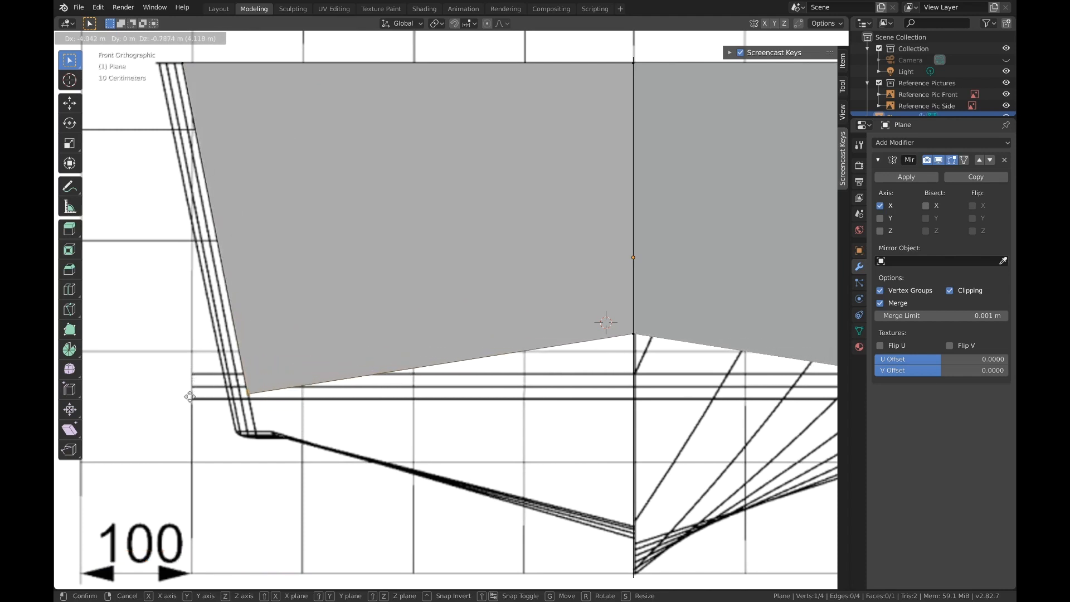
left_click(198, 439)
Select the lower centreline vertex and move it down to the uppermost hull bottom line at the keel.
key("a")
key("a")
key("a")
key("c")
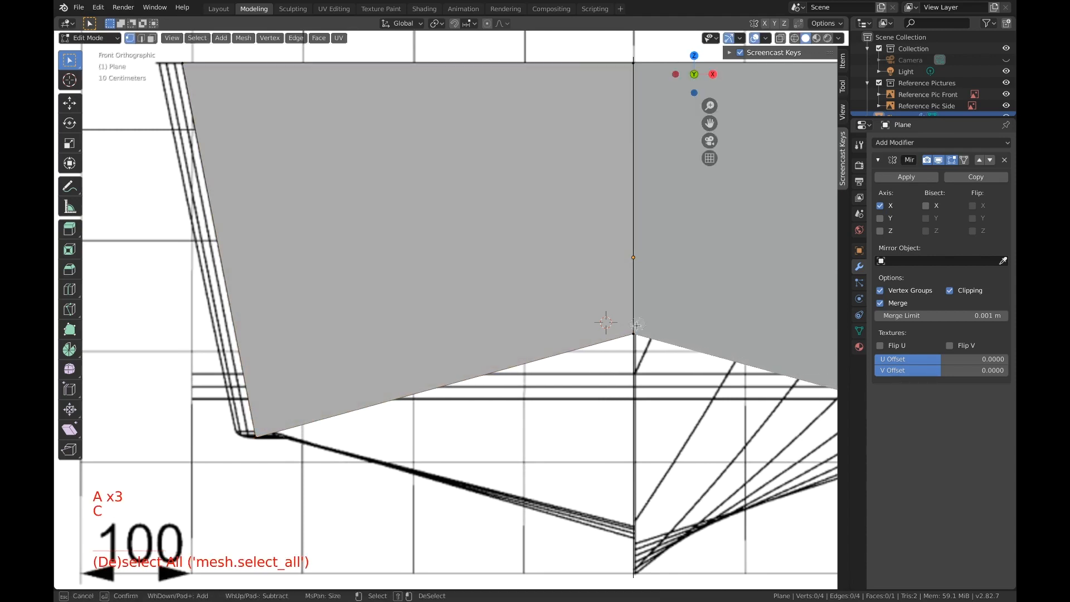
left_click(632, 333)
key("g")
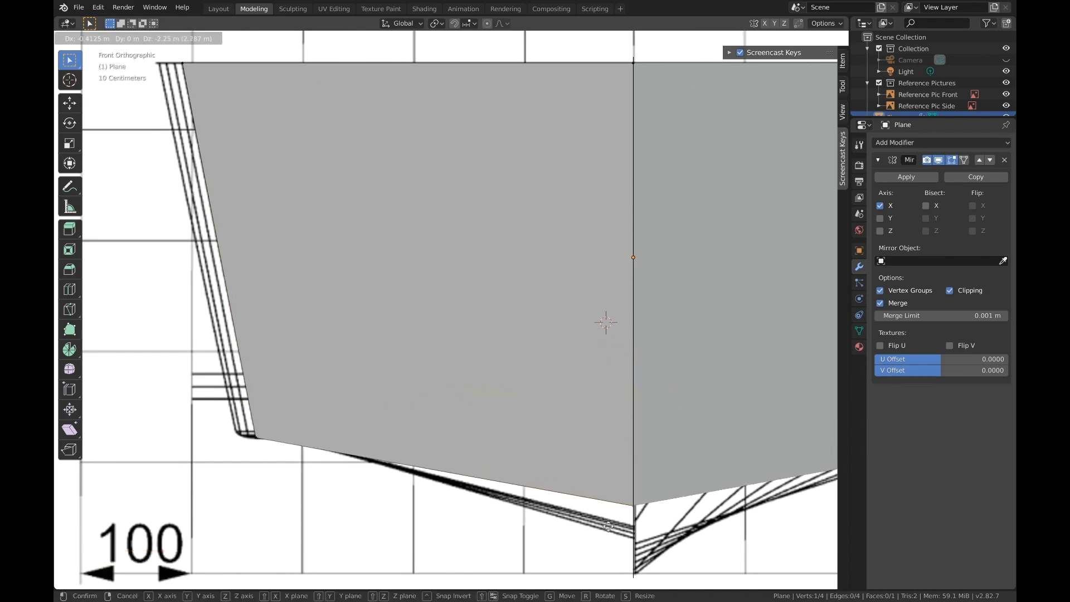
left_click(609, 548)
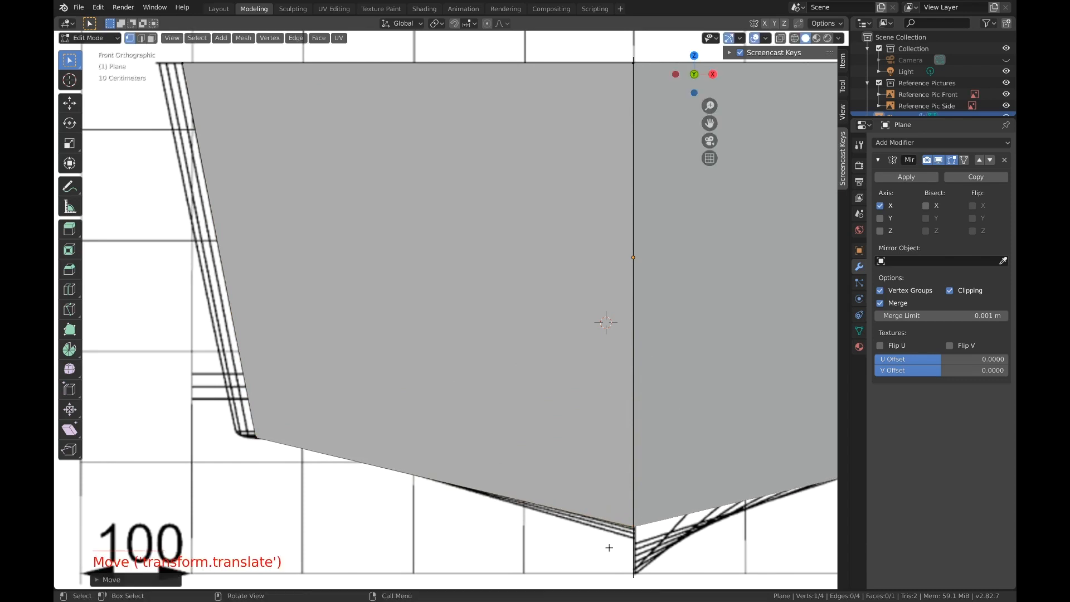
Check the lower edge against the hull lines and turn on X-ray display for the mesh.
scroll(460, 370, "up", 2)
scroll(449, 262, "up", 1, "shift")
middle_click_drag(434, 290, 449, 263, "shift")
scroll(401, 317, "down", 1, "shift")
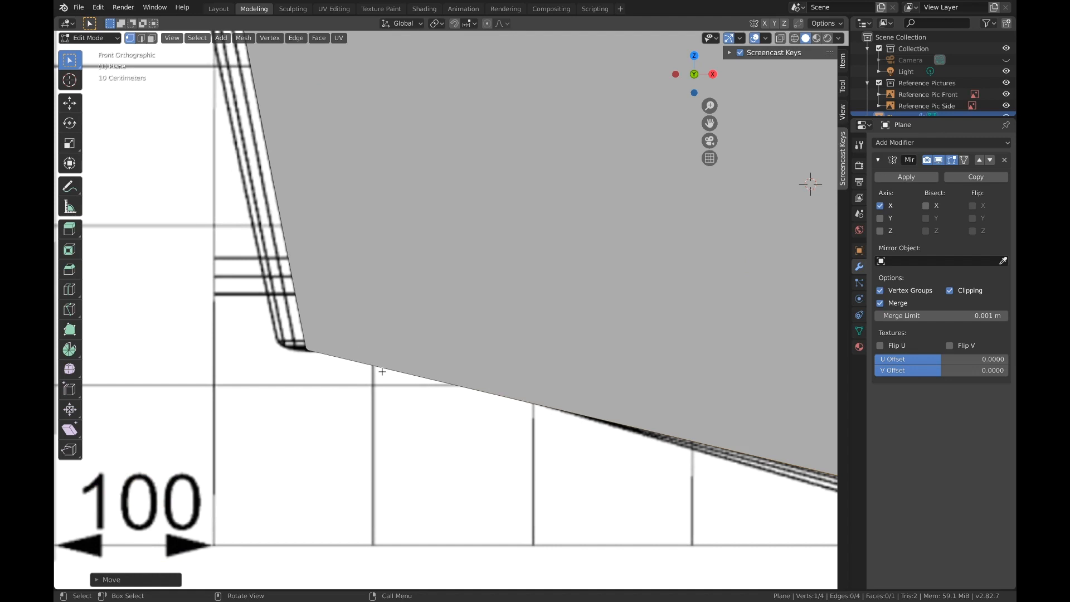
scroll(390, 371, "down", 4)
scroll(396, 372, "up", 1)
middle_click_drag(396, 372, 360, 357, "shift")
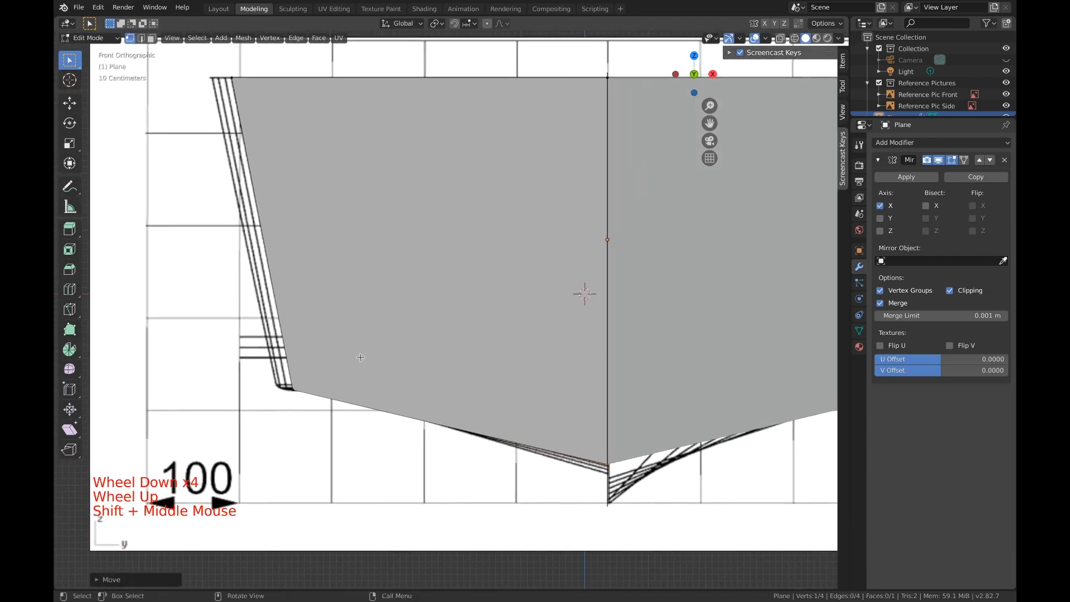
left_click(779, 40)
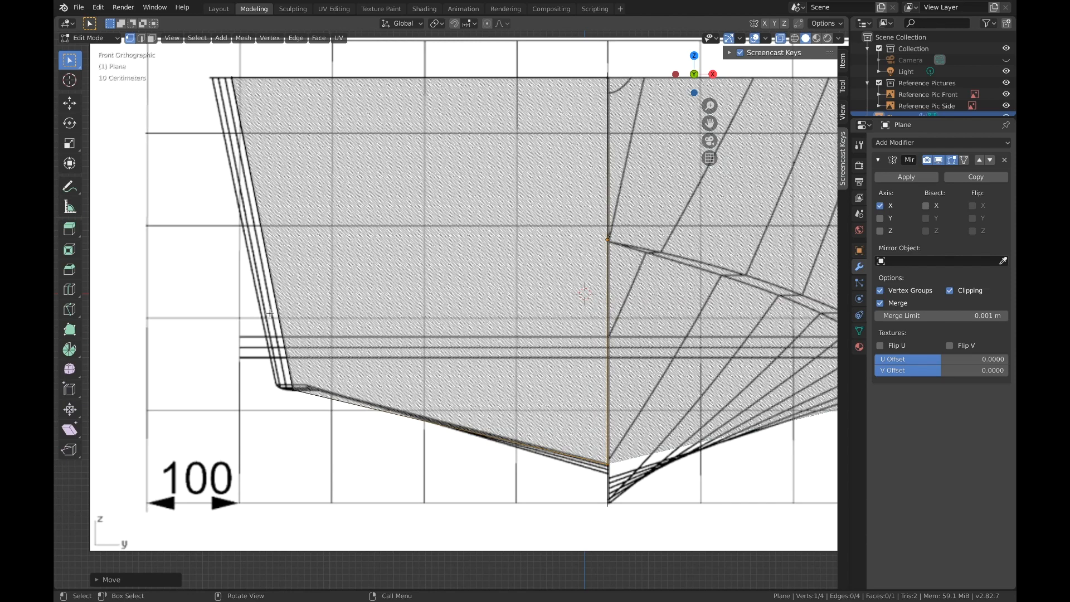
Select the bulkhead's sloping bottom edge in edge select mode and subdivide it once.
scroll(270, 314, "up", 3)
middle_click_drag(346, 383, 382, 258, "shift")
scroll(319, 222, "down", 1)
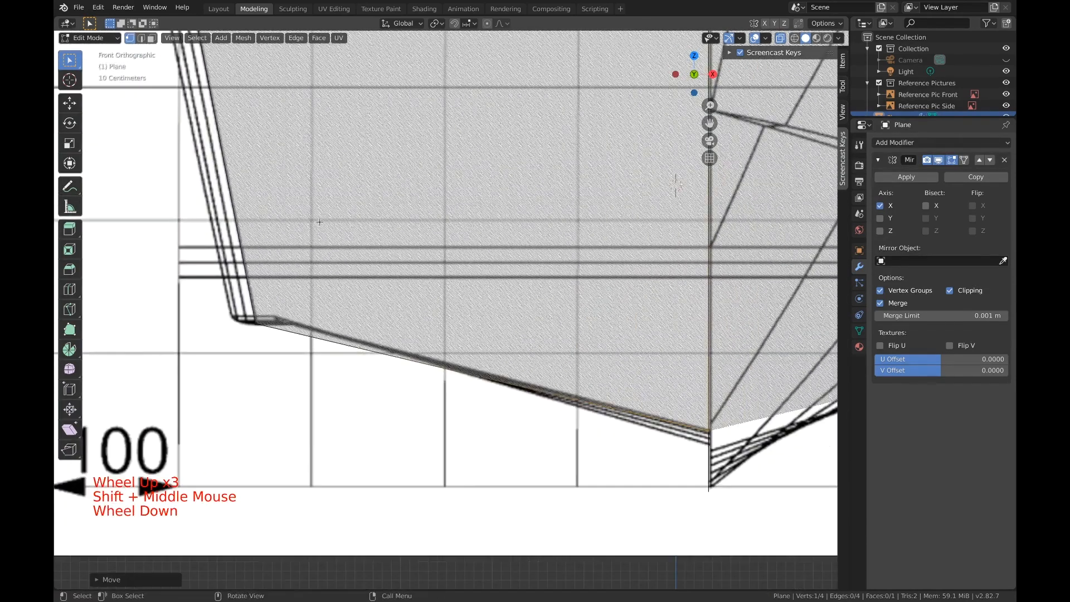
key("2")
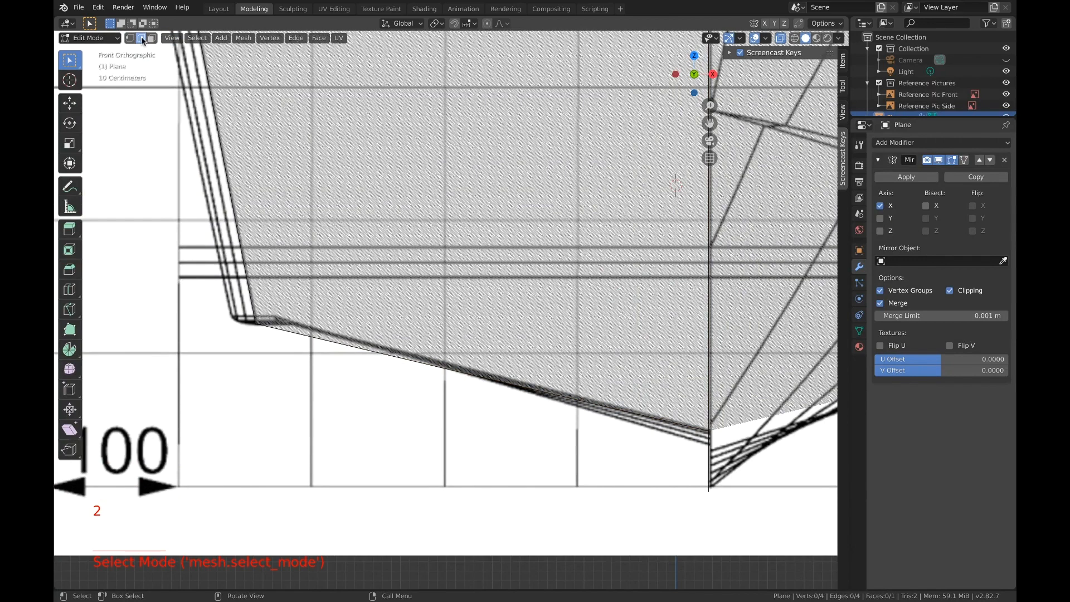
left_click(353, 347)
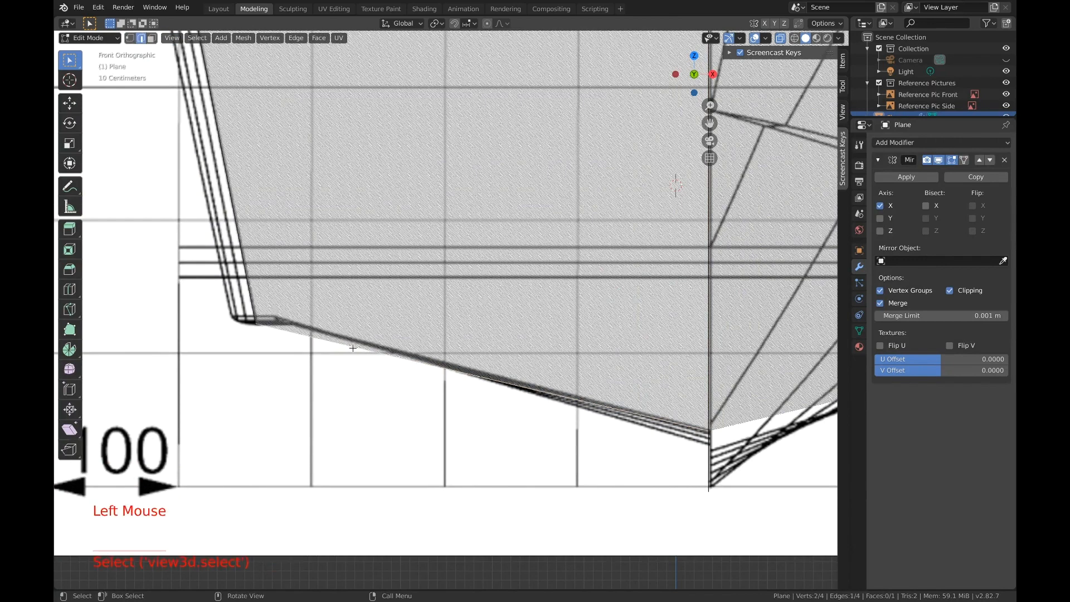
key("w")
right_click(392, 365)
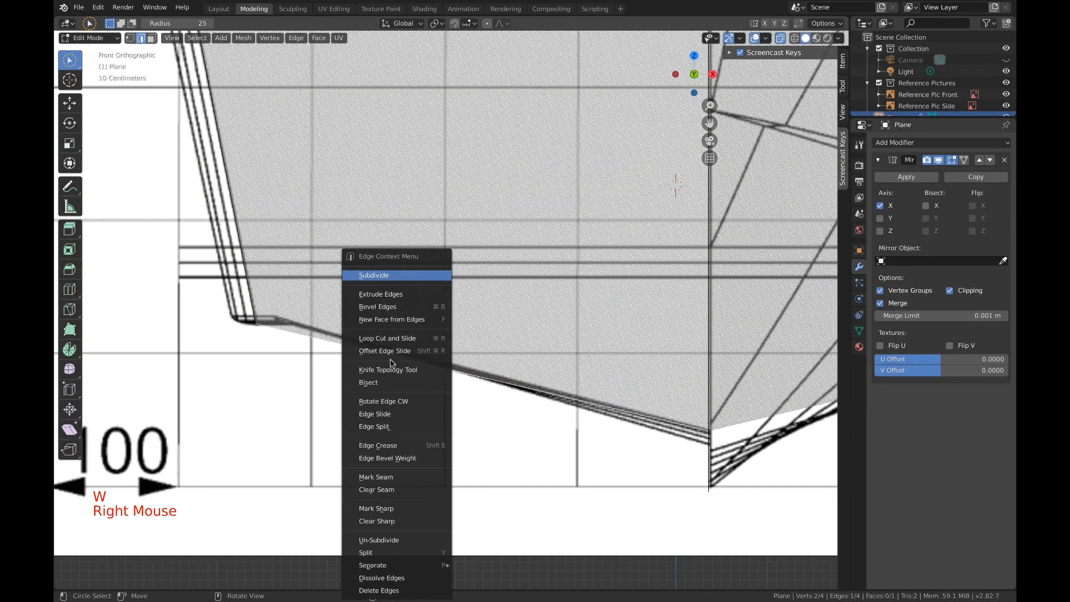
left_click(391, 276)
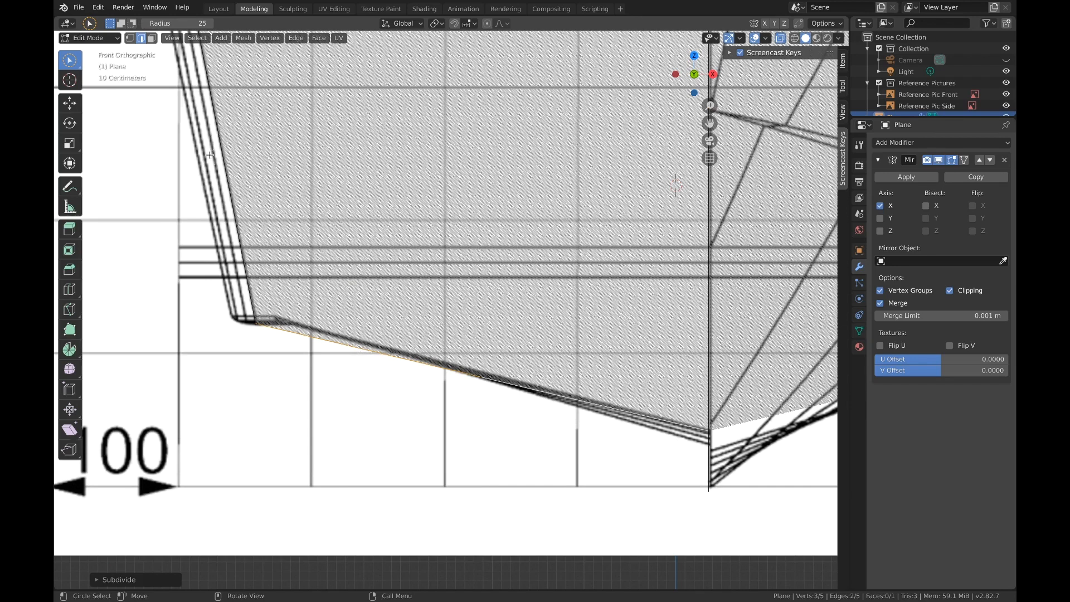
Switch to vertex select mode and select only the new midpoint vertex on the bottom edge.
key("1")
key("a")
key("a")
key("a")
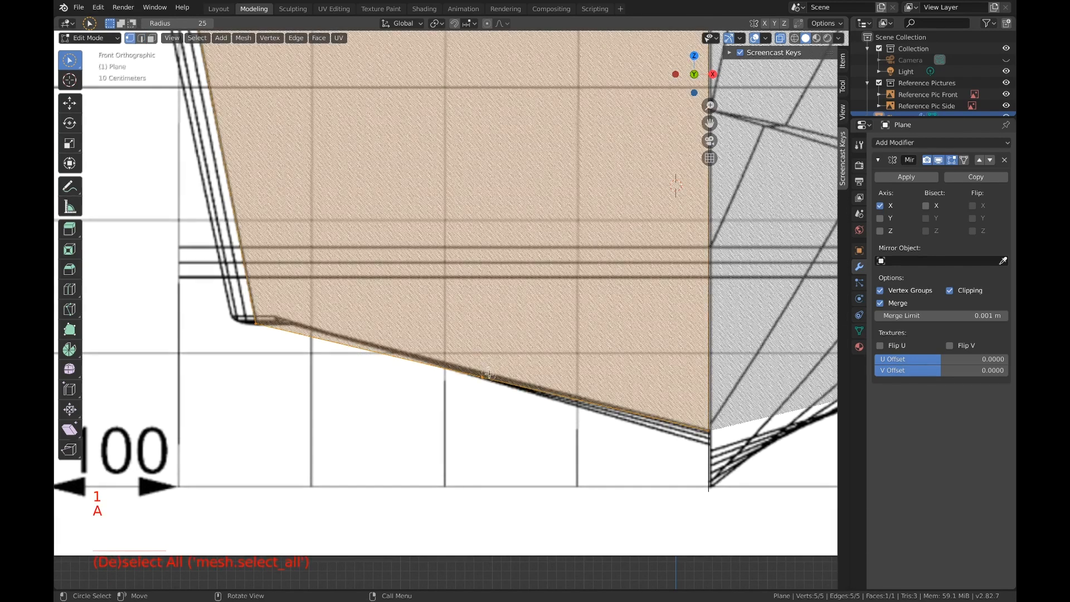
key("c")
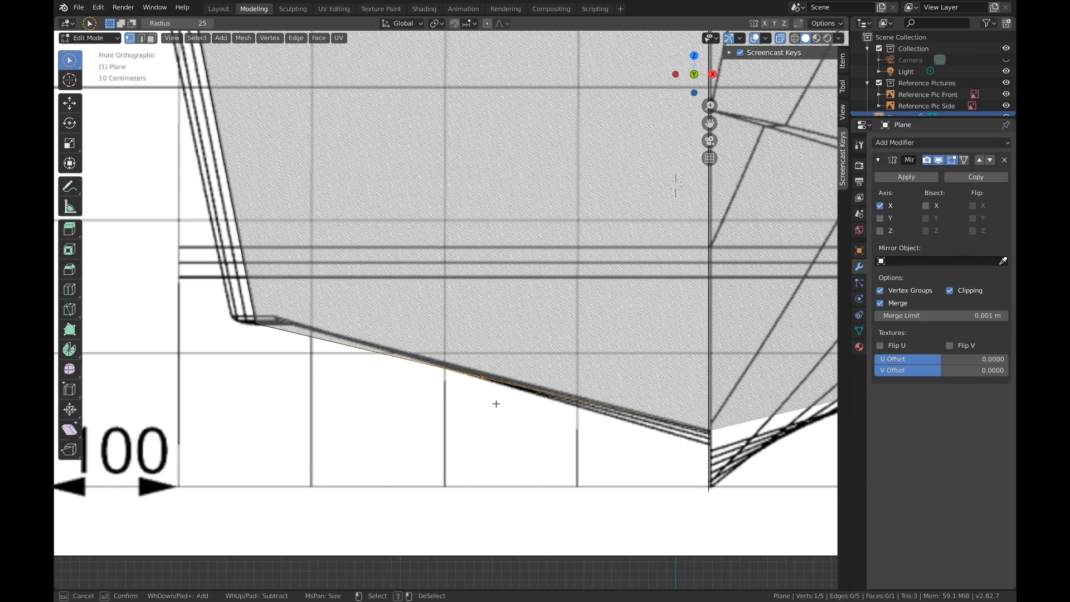
key("Escape")
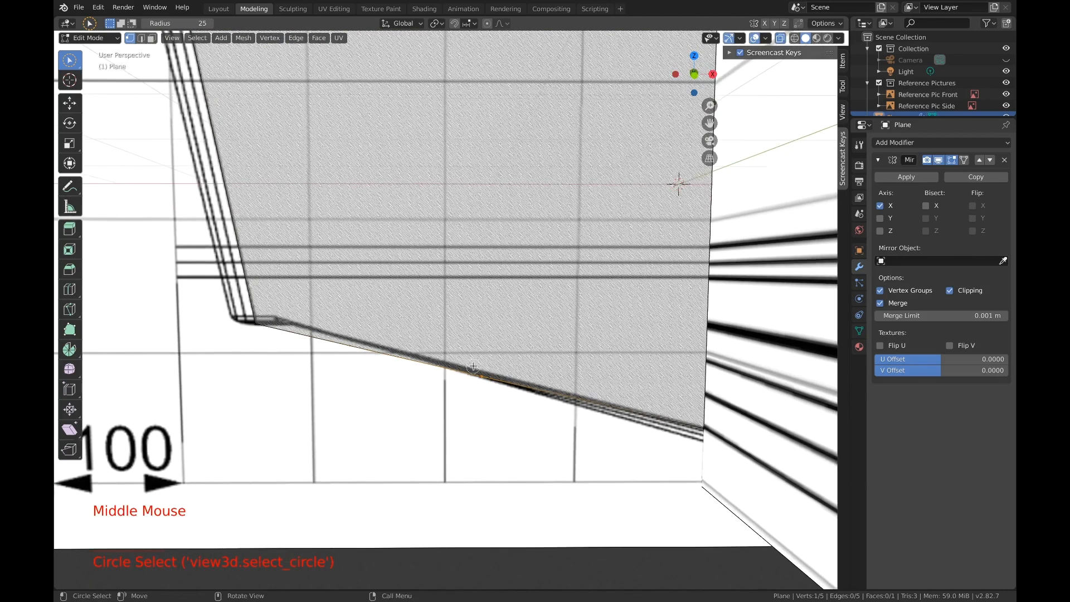
scroll(479, 369, "down", 4)
scroll(482, 369, "up", 3)
Reselect the bottom edge's midpoint vertex and move it in front view to the inner end of the chine's short flat.
key("a")
key("a")
key("a")
key("c")
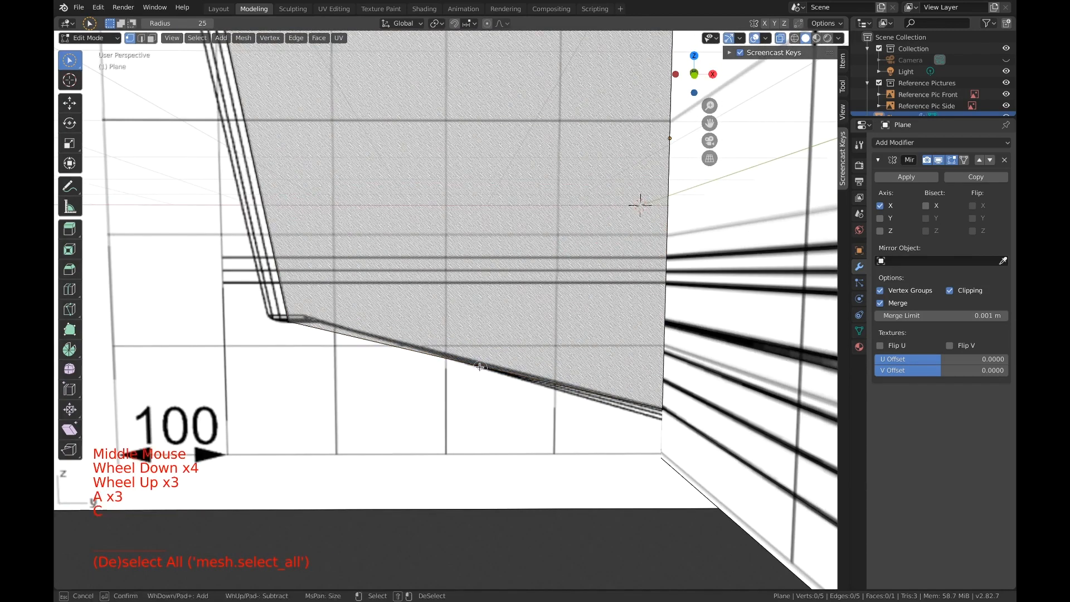
left_click(482, 369)
right_click(485, 372)
middle_click_drag(502, 375, 543, 329)
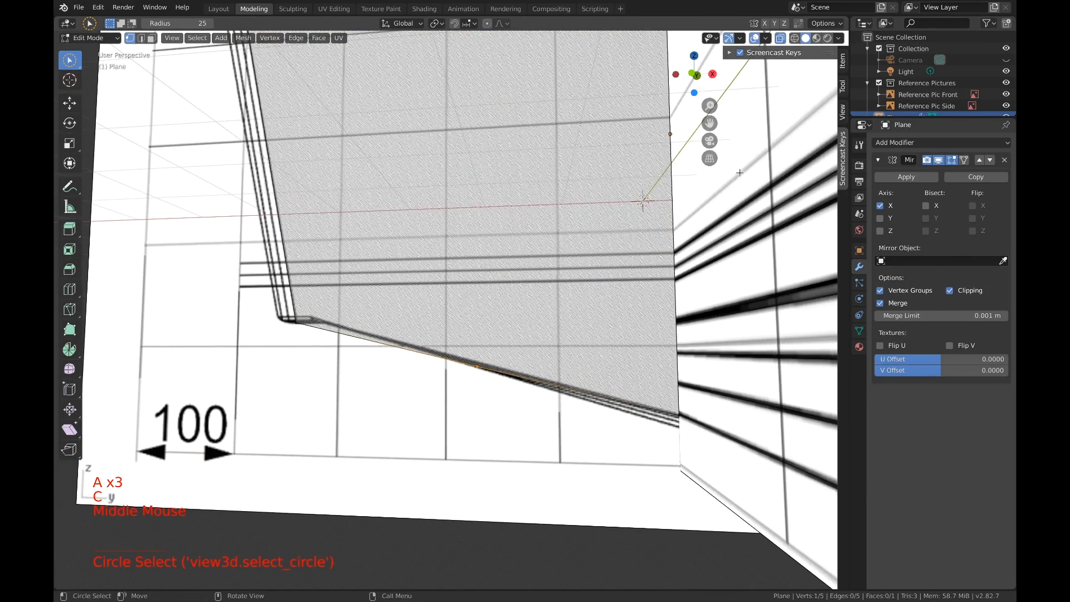
left_click(694, 73)
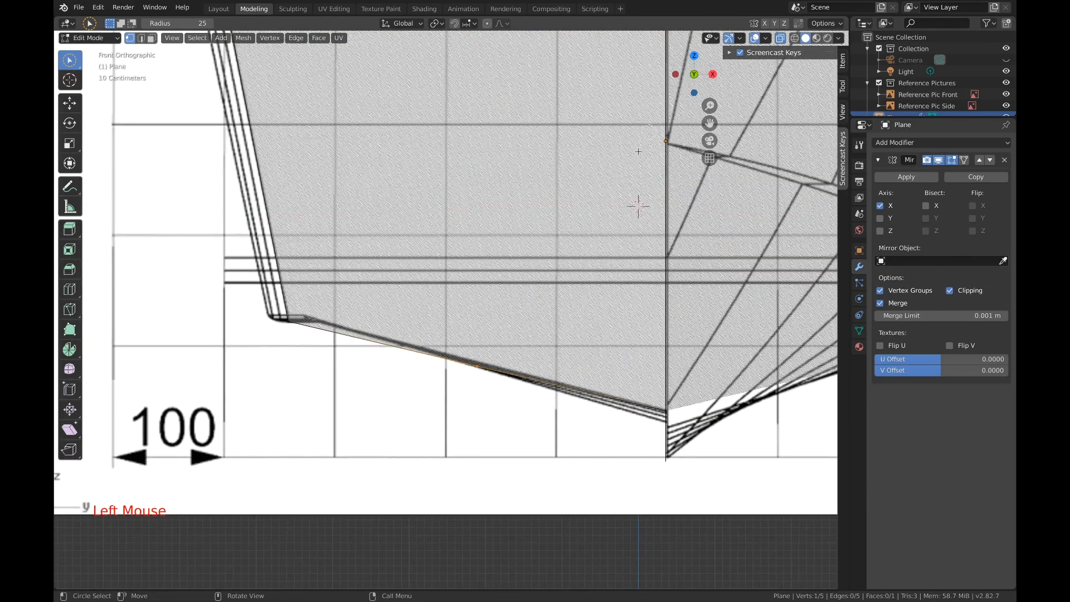
key("g")
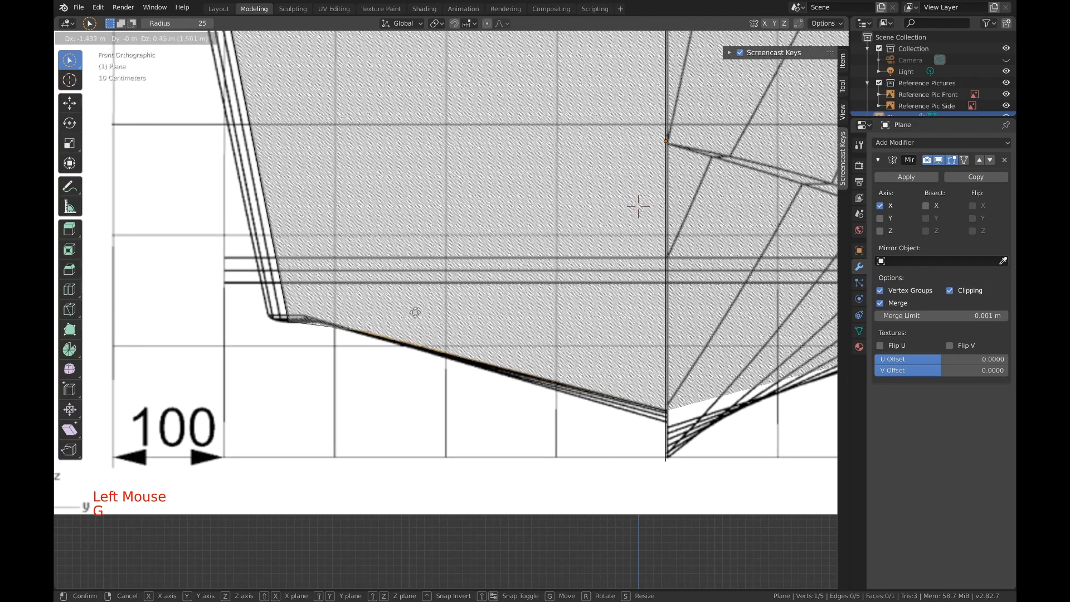
left_click(352, 300)
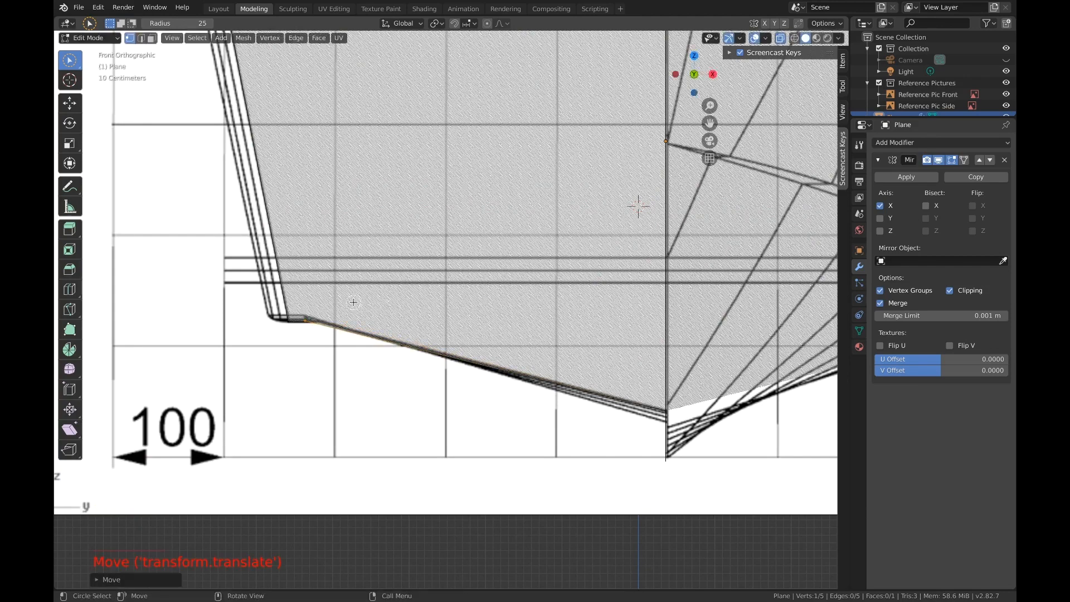
scroll(290, 316, "up", 5)
middle_click_drag(290, 315, 585, 314, "shift")
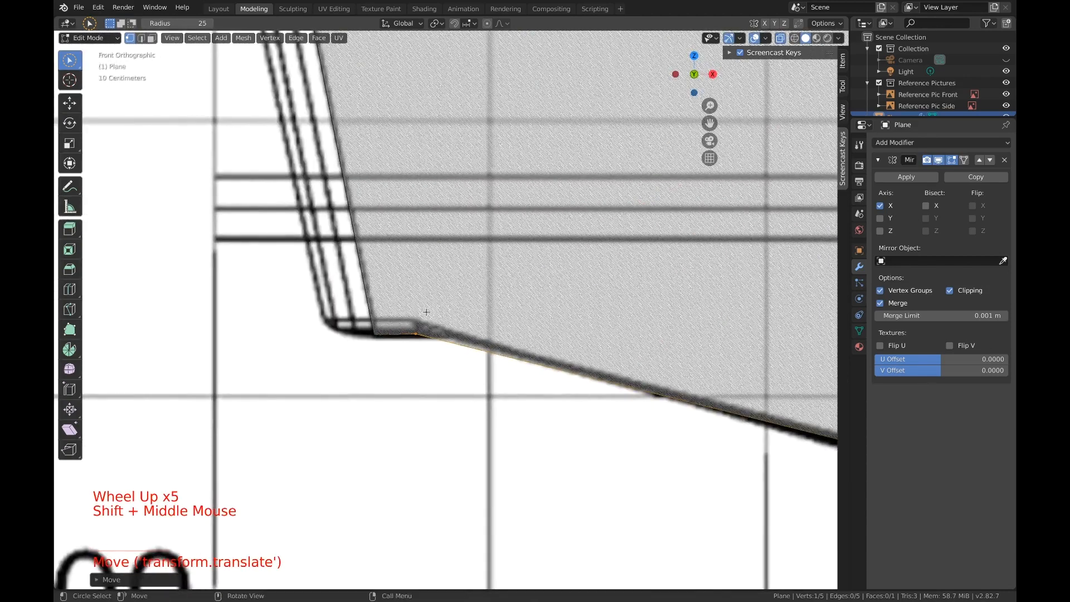
scroll(418, 314, "up", 5)
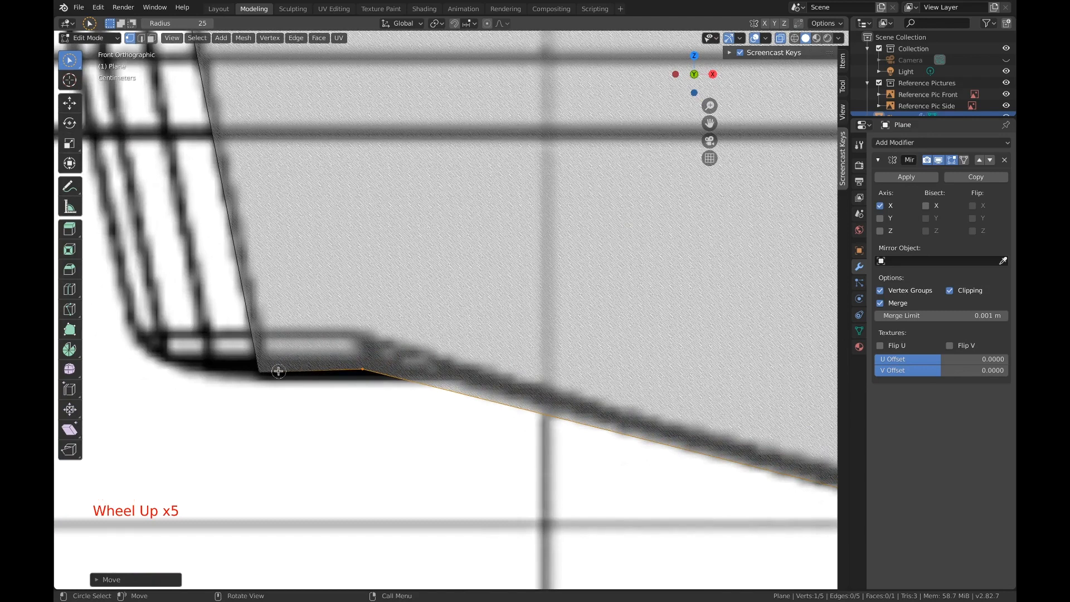
Move the bulkhead's lower outer corner vertex up about 0.01 m to line up with the inner end of the chine's flat.
middle_click_drag(279, 369, 368, 365, "shift")
key("a")
key("a")
key("a")
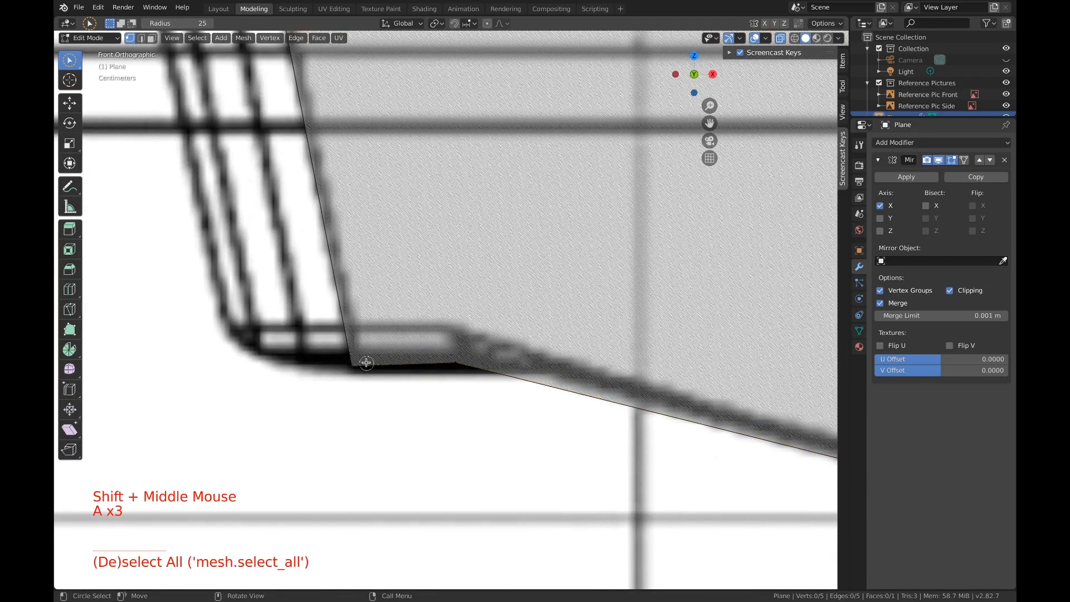
key("c")
key("g")
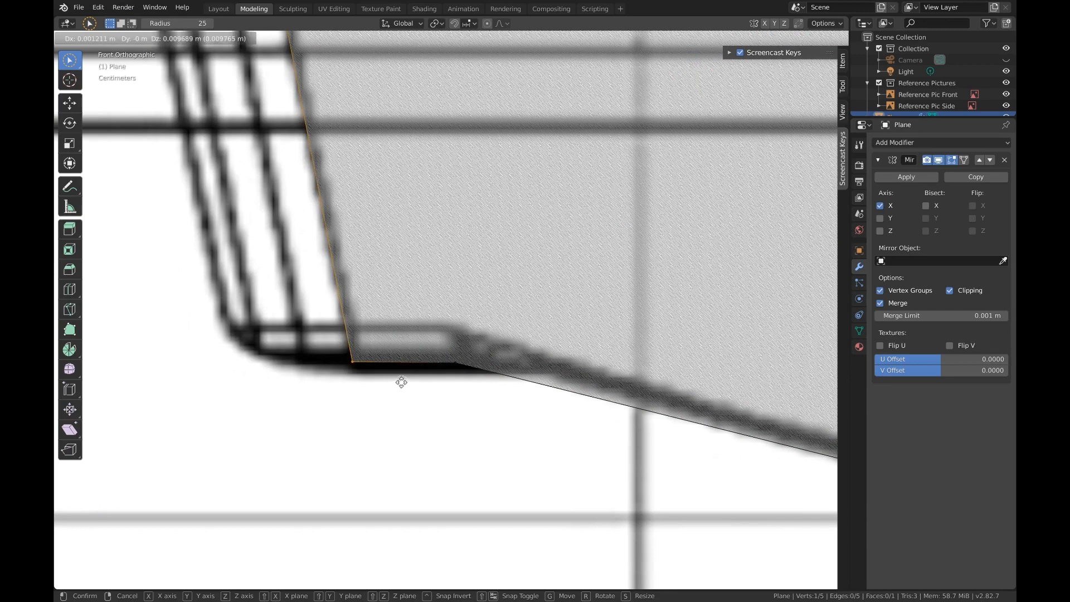
left_click(401, 383)
Select both vertices of the chine's short flat edge and scale them to 0 along Z to level it.
key("a")
key("a")
key("a")
key("c")
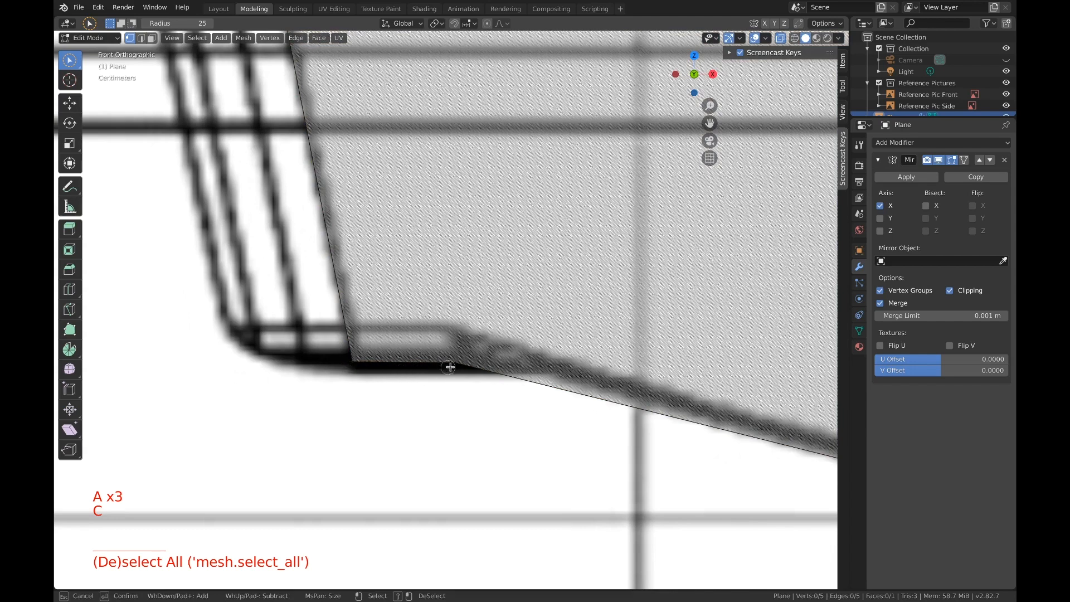
left_click(353, 361)
left_click(454, 362)
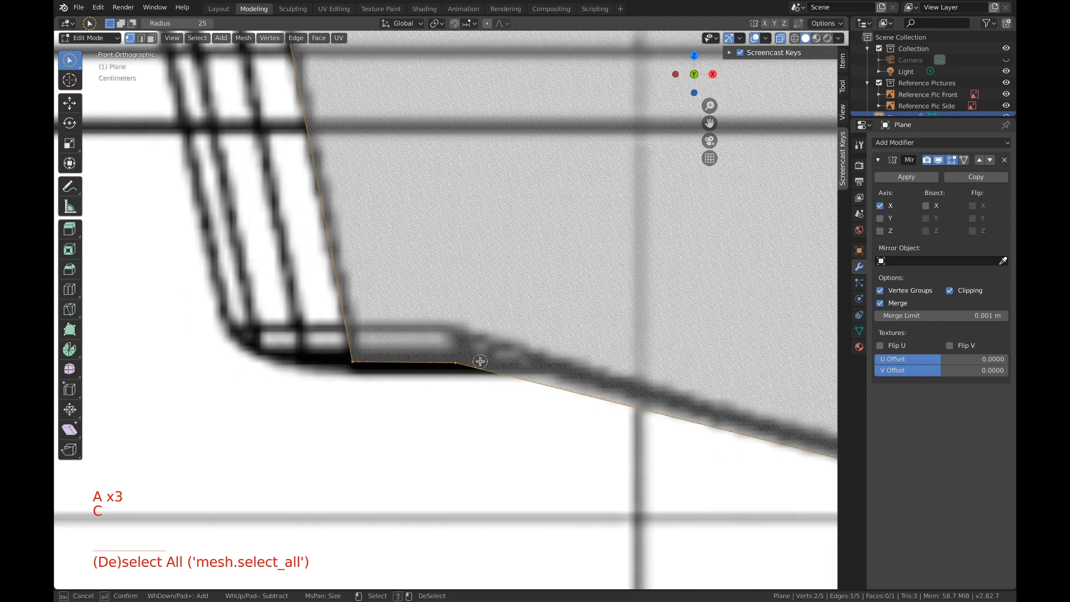
key("Escape")
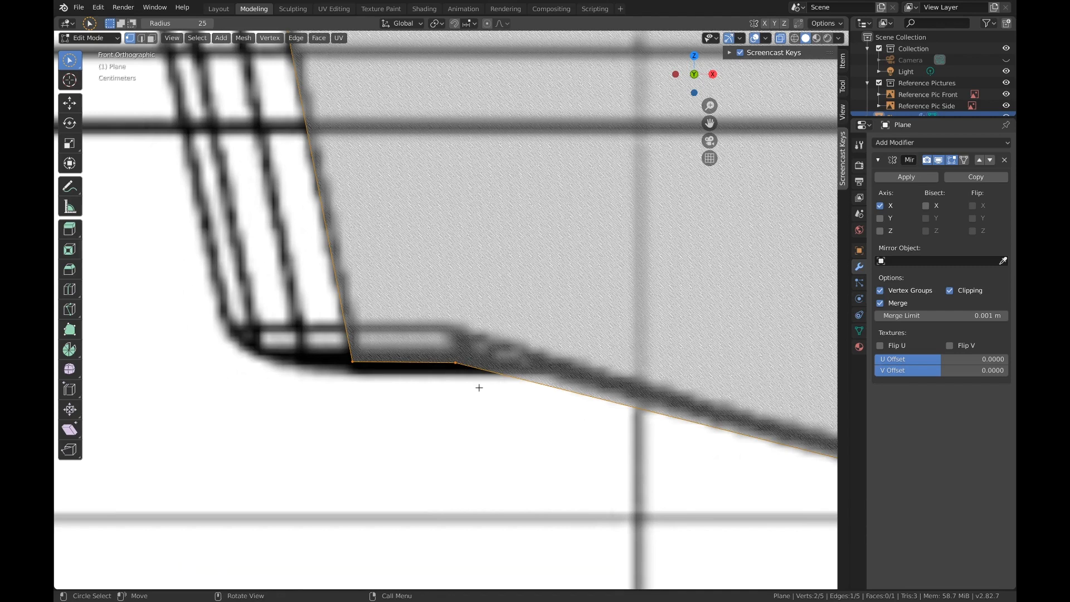
key("s")
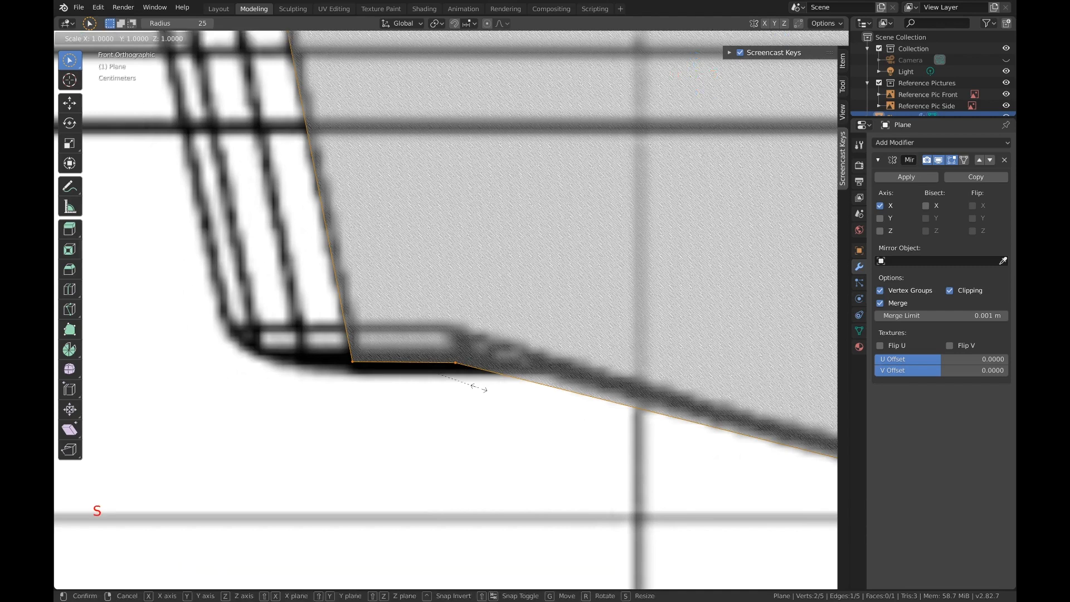
key("z")
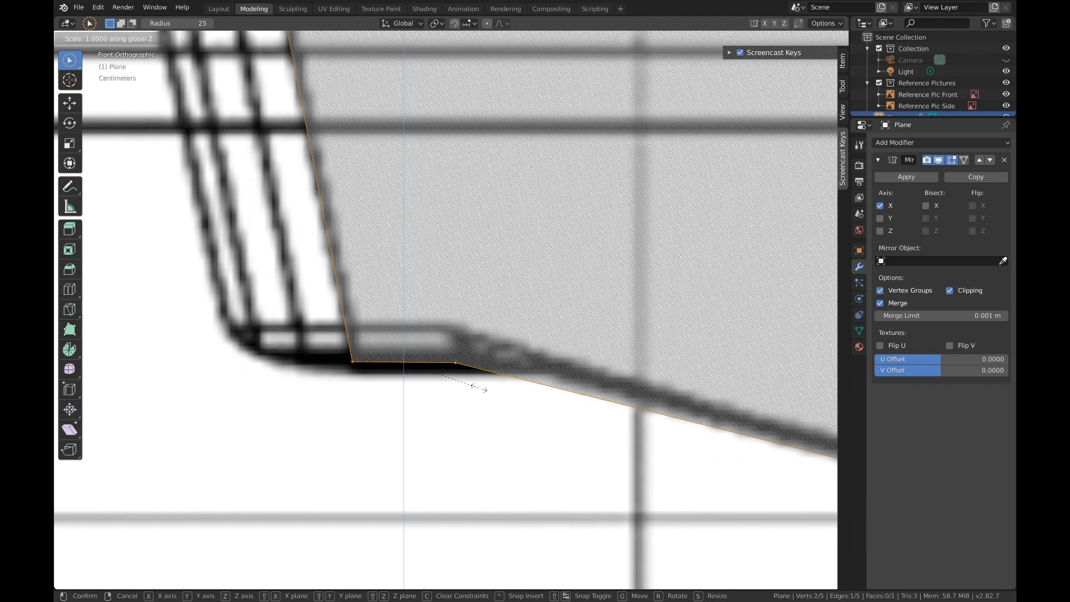
type("0")
key("Return")
Enlarge the outliner area and rename the mirrored plane object as Bulkhead.001.
scroll(504, 404, "down", 12)
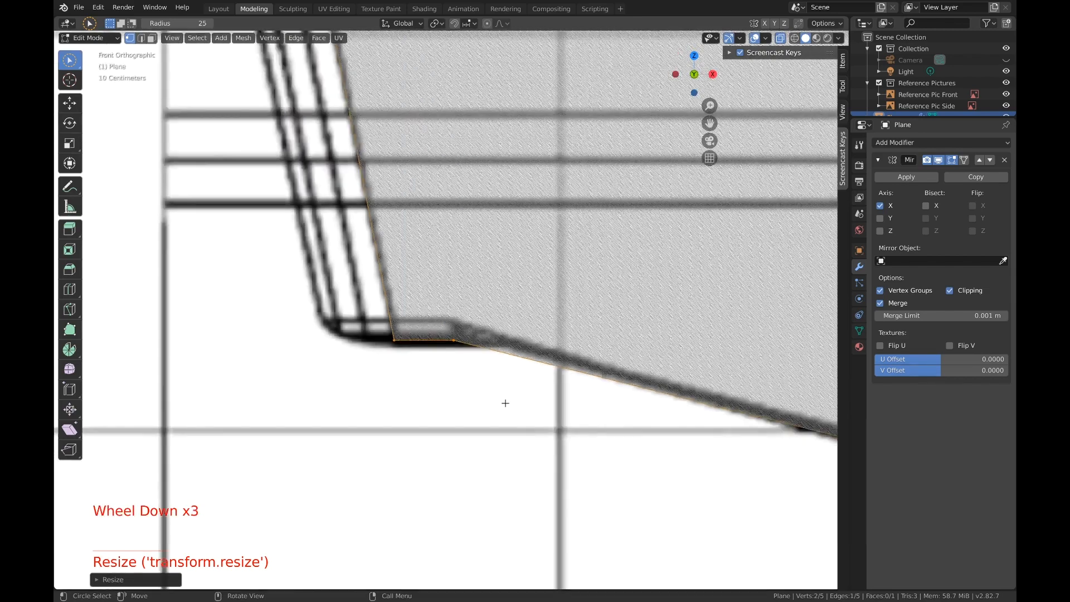
scroll(539, 372, "down", 1, "shift")
middle_click_drag(539, 372, 449, 390, "shift")
scroll(449, 389, "down", 1)
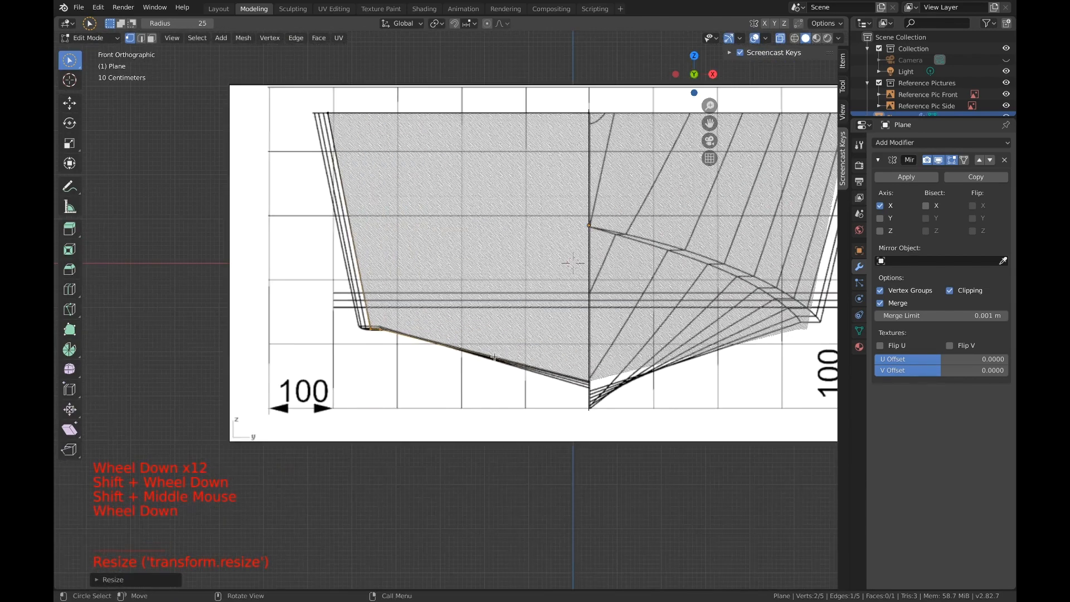
middle_click_drag(495, 357, 532, 349, "shift")
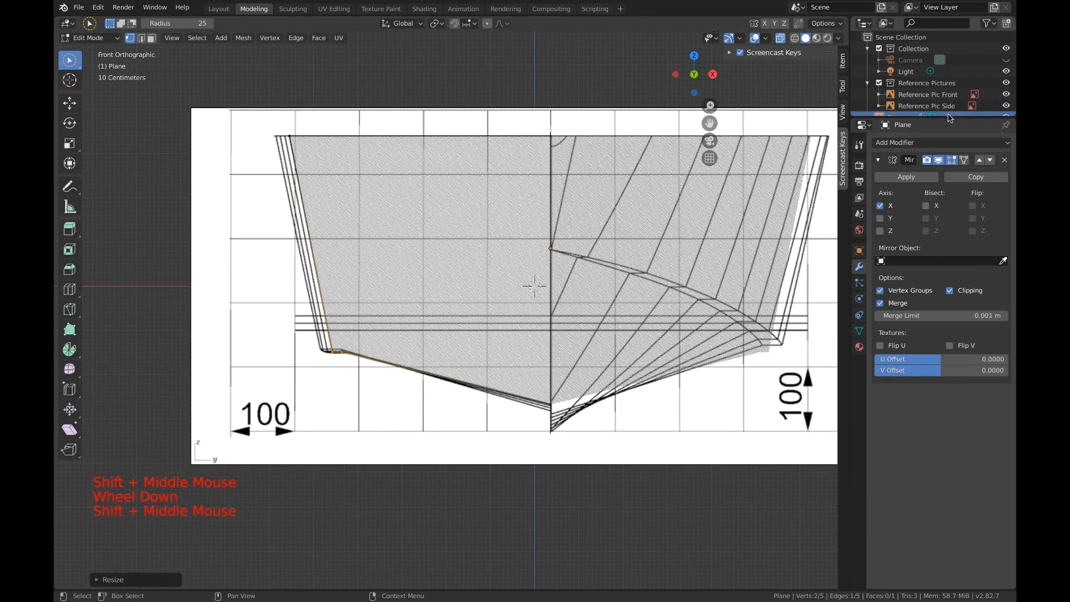
left_click_drag(952, 114, 952, 206)
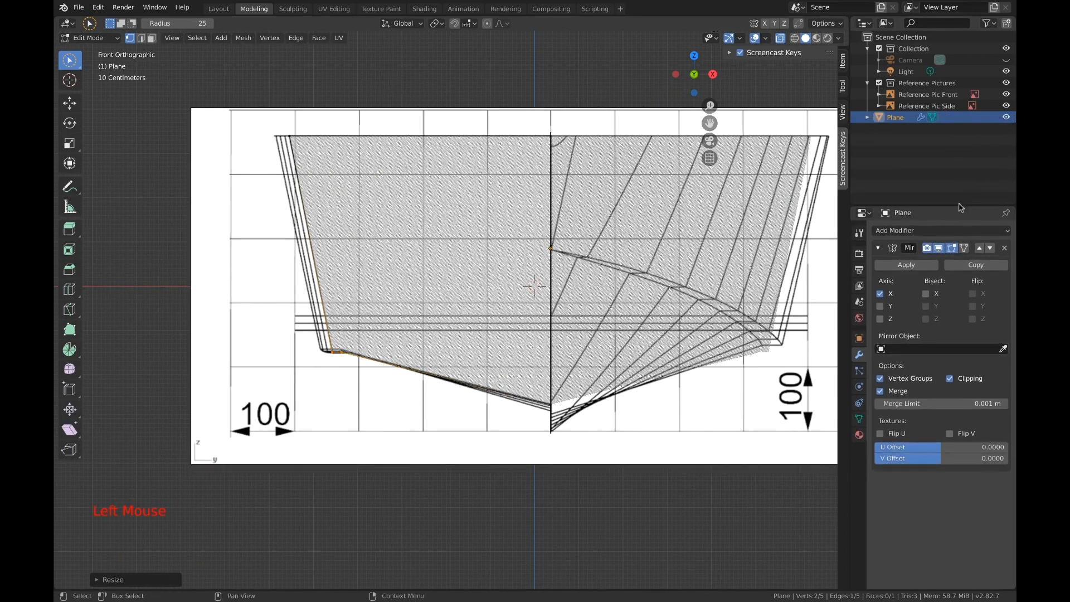
double_click(899, 121)
type("Bulkhead")
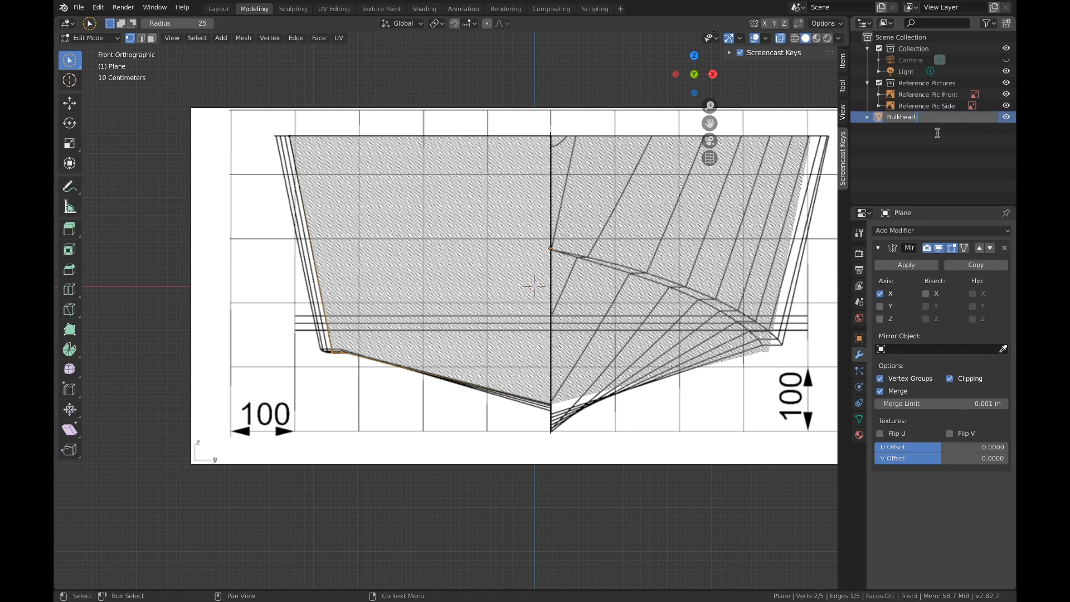
type(".001")
left_click(939, 136)
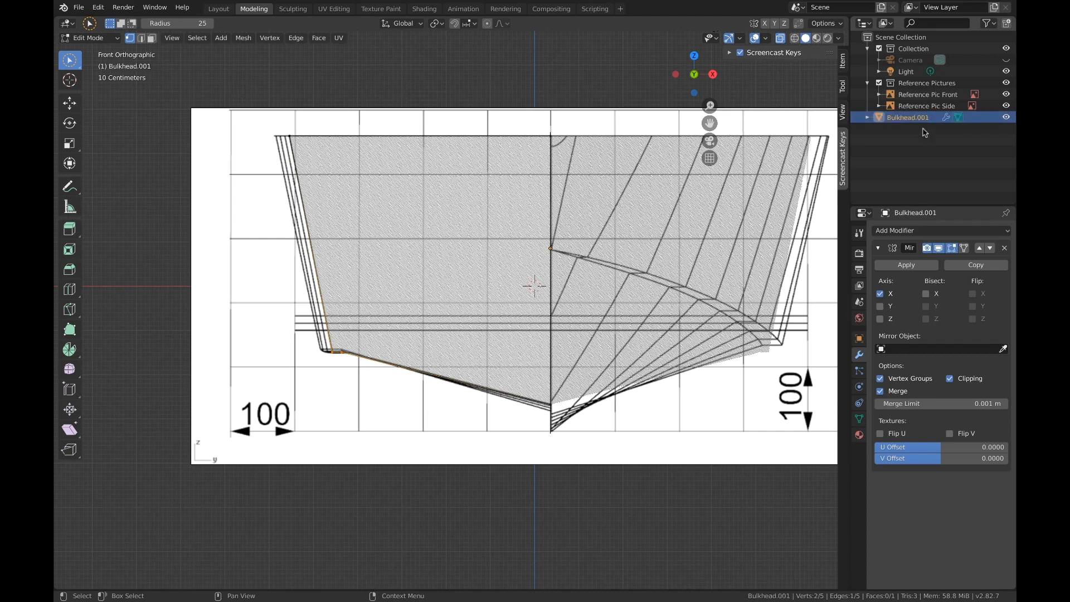
Create a new collection in the scene and name it Bulkheads.
scroll(924, 135, "up", 5)
right_click(912, 144)
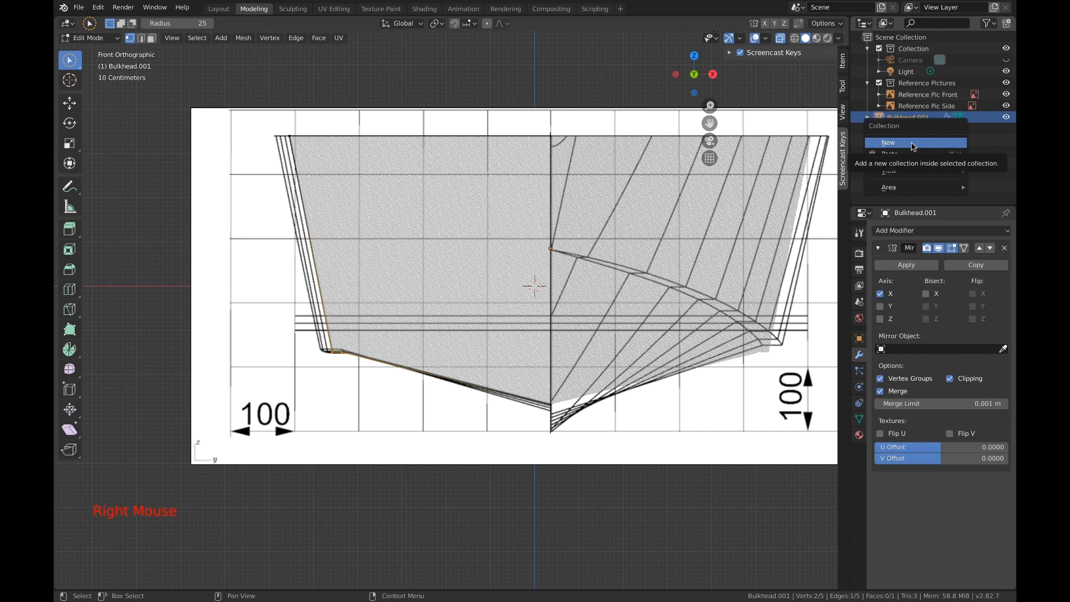
left_click(912, 144)
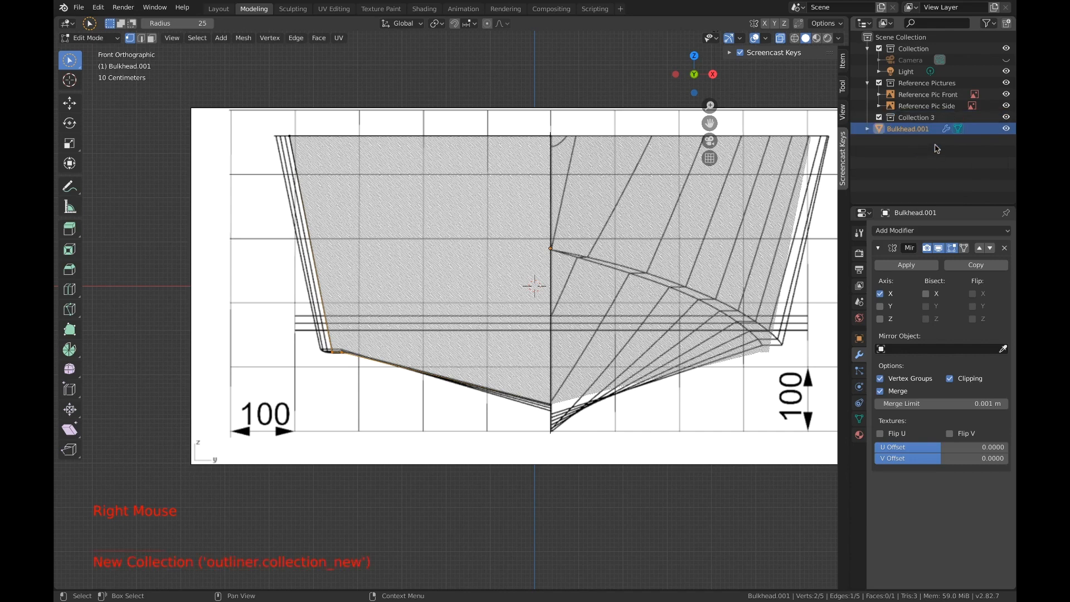
double_click(921, 118)
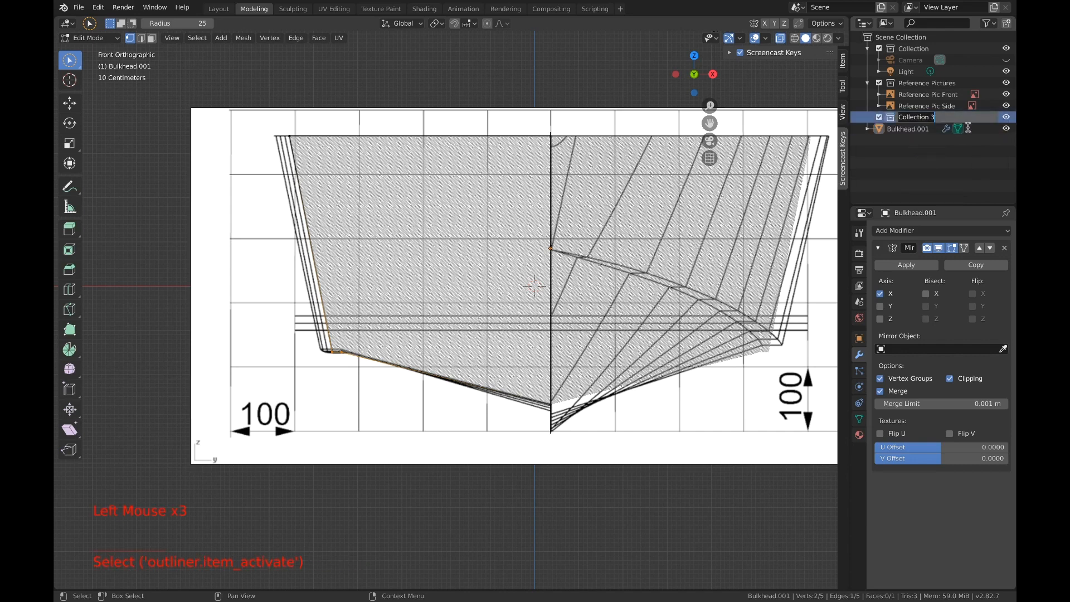
key("shift")
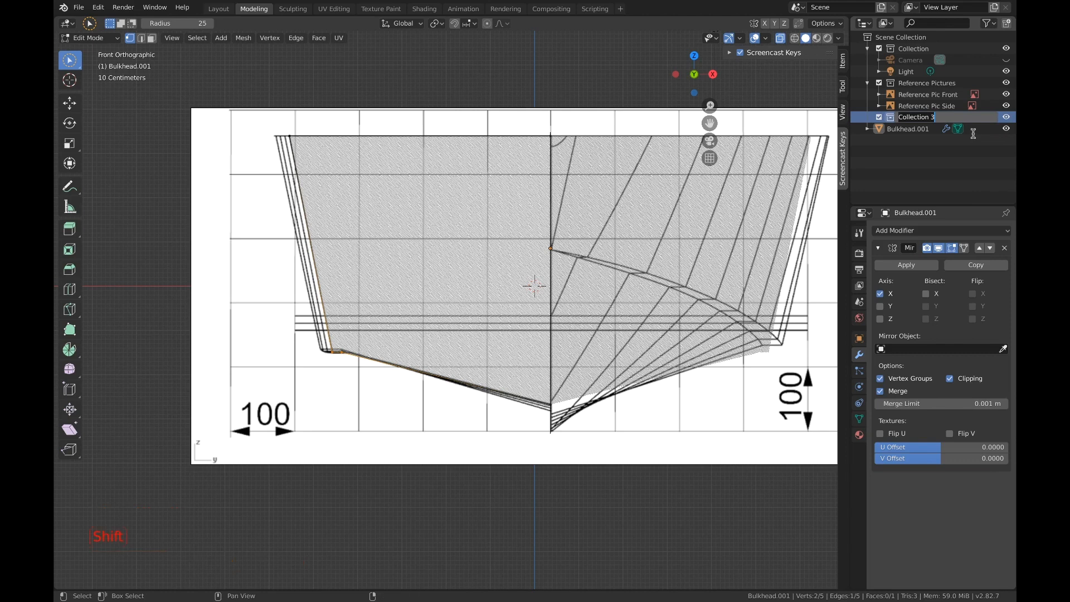
type("Bulk")
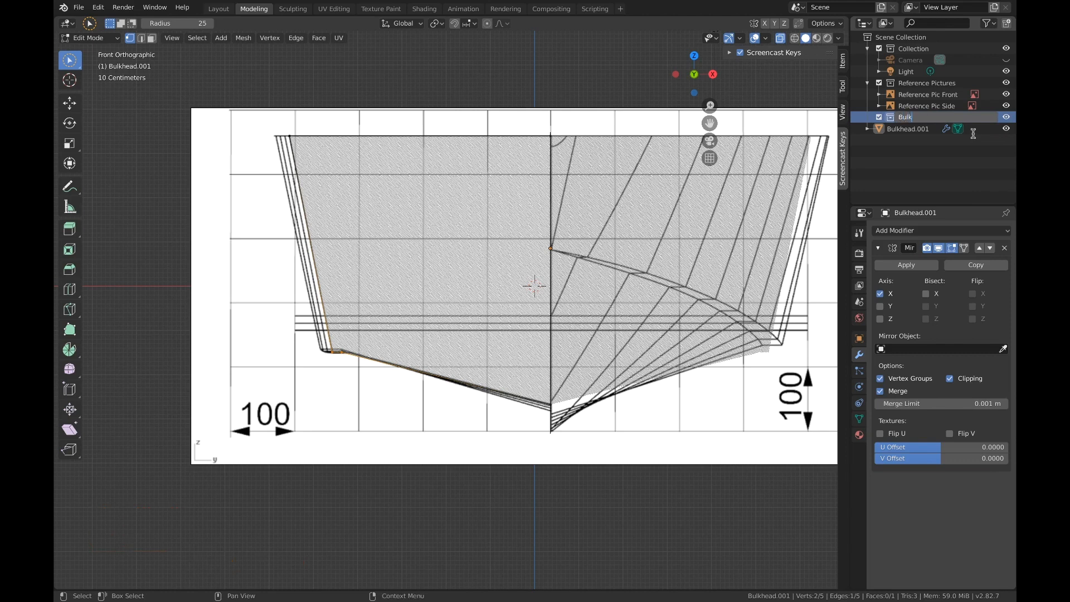
type("heads")
key("Return")
Move the Bulkhead.001 object into the Bulkheads collection.
left_click(910, 160)
left_click(910, 127)
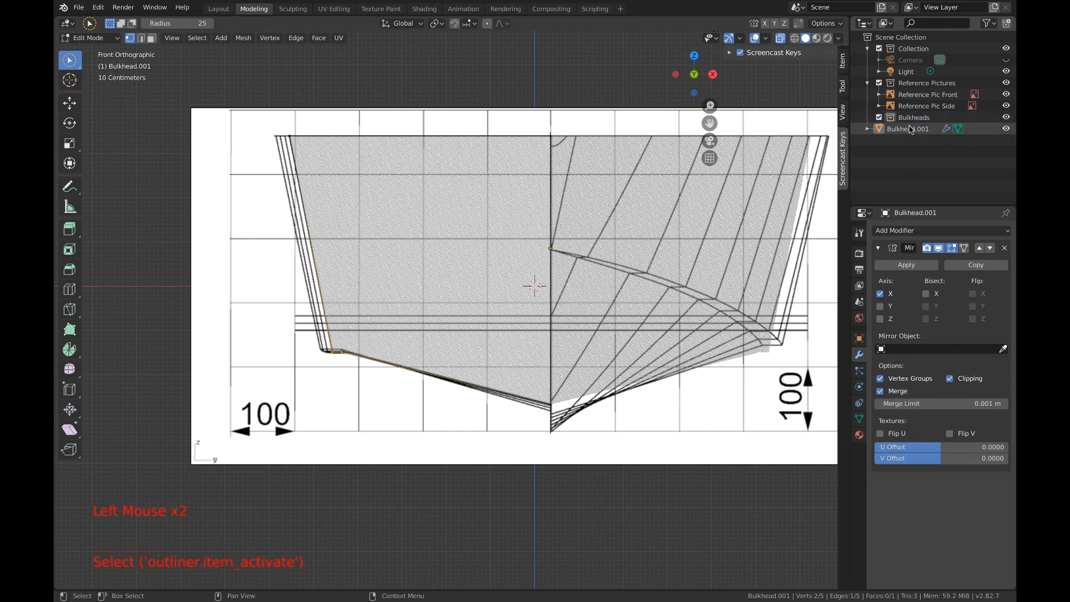
left_click_drag(903, 128, 929, 118)
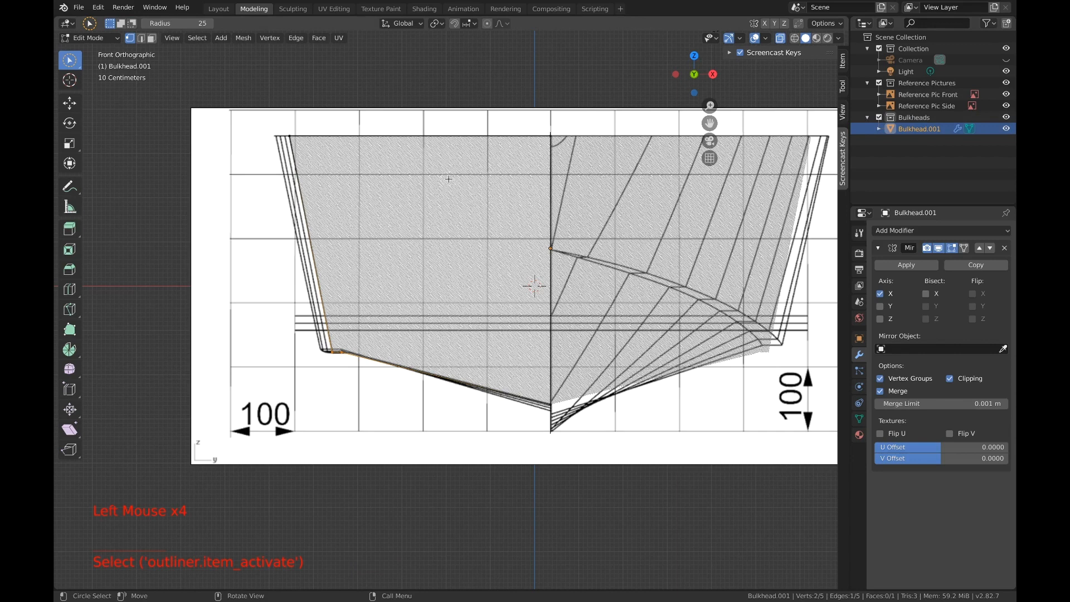
Leave edit mode, duplicate Bulkhead.001 and move the copy about -2.8 m along Y to the side picture's next vertical grid line.
middle_click_drag(448, 179, 596, 133)
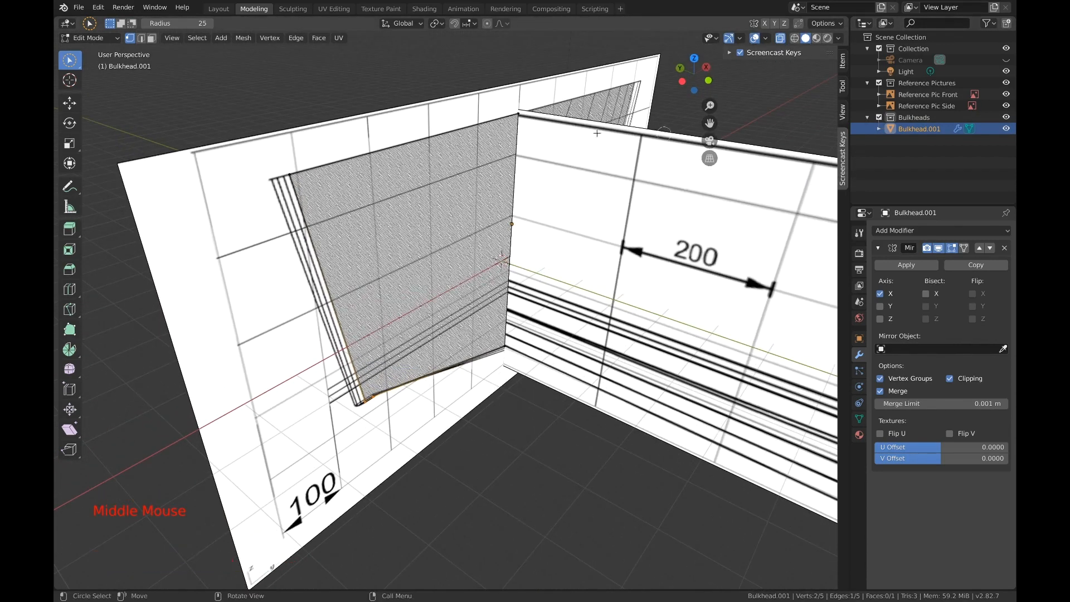
key("Tab")
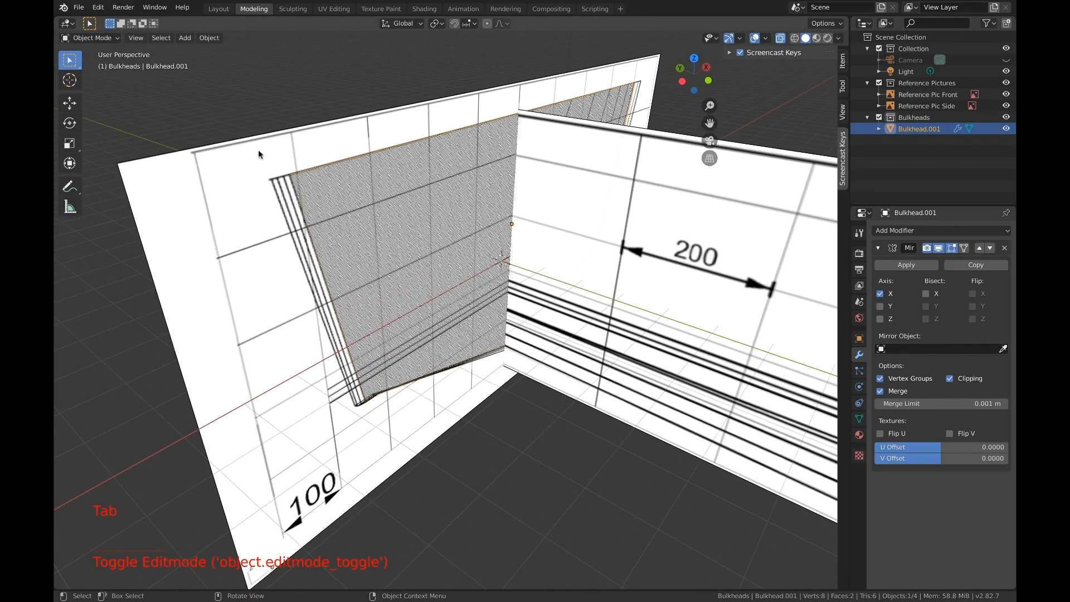
left_click(916, 129)
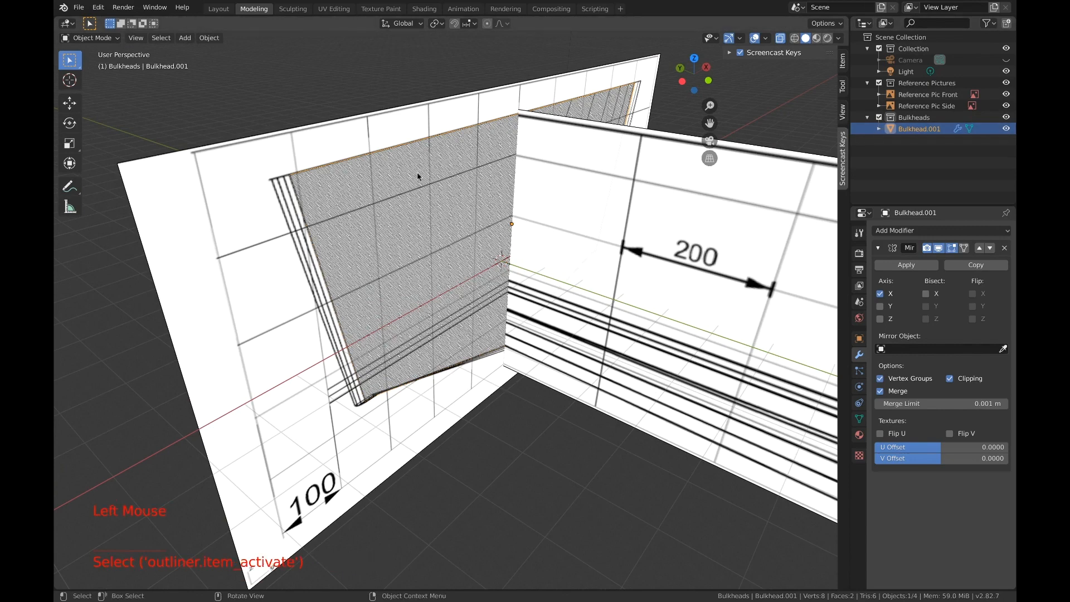
scroll(504, 211, "down", 2)
middle_click_drag(504, 212, 540, 232)
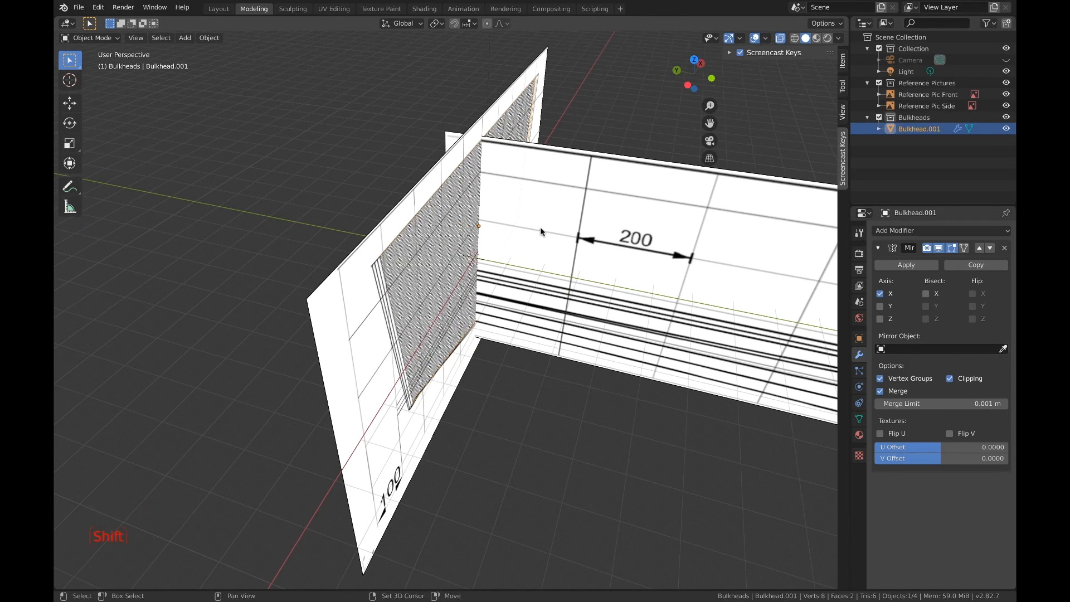
key("shift+d")
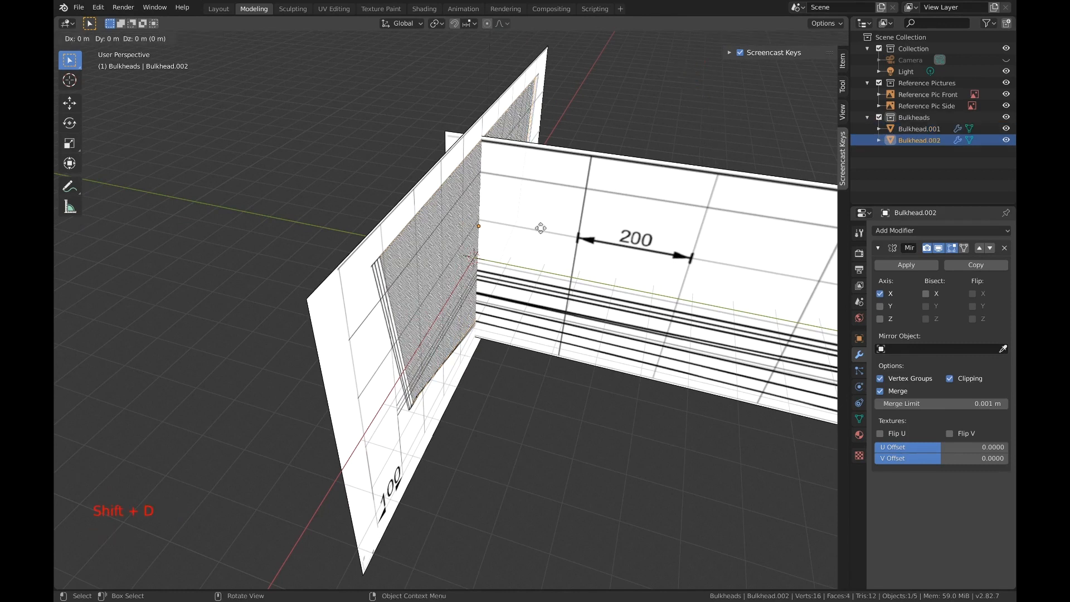
right_click(539, 228)
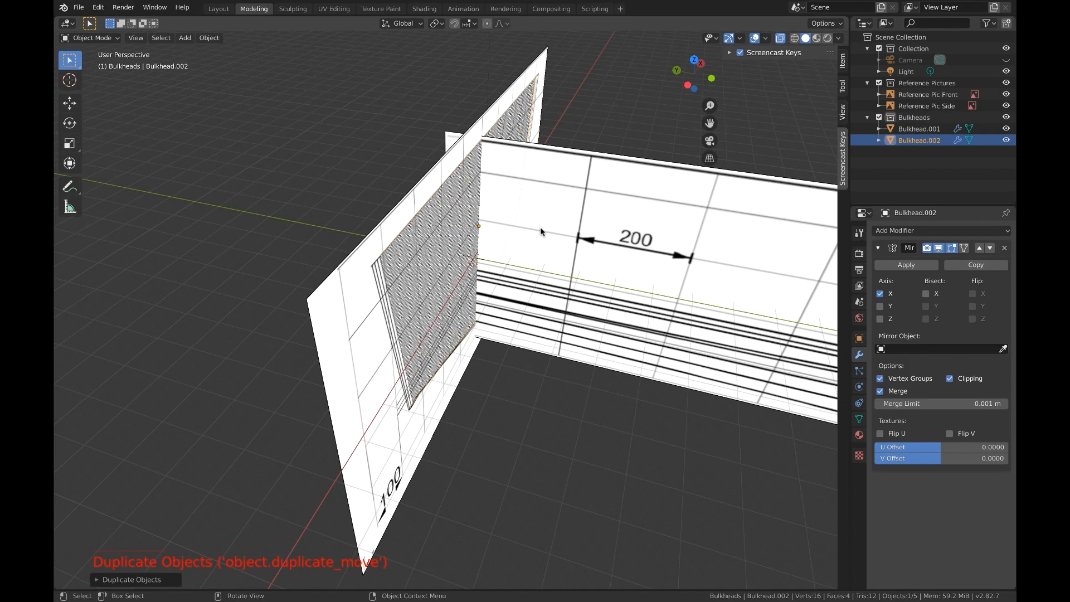
key("g")
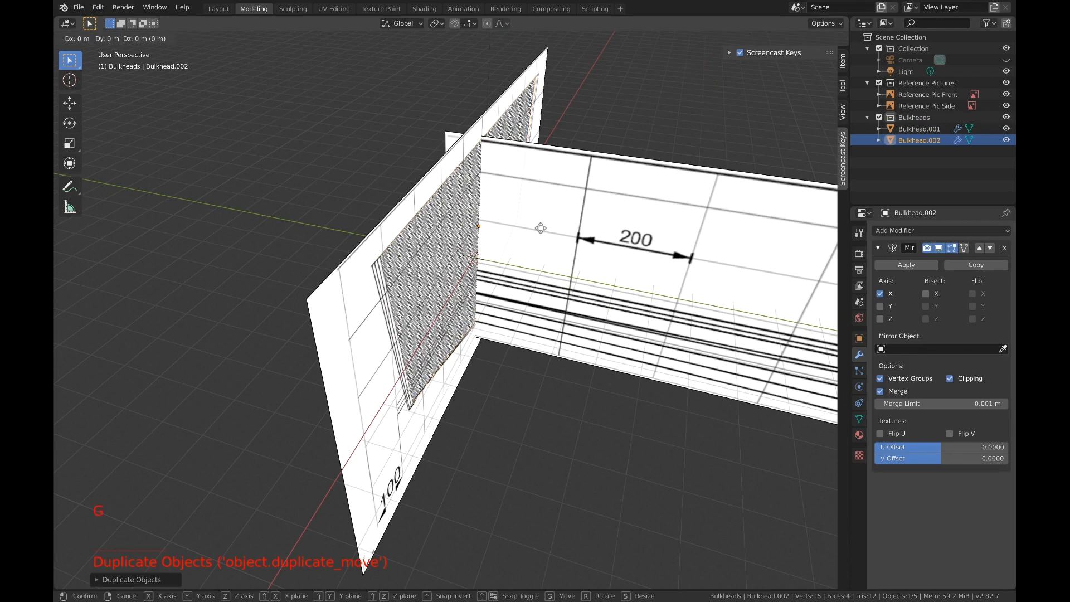
key("y")
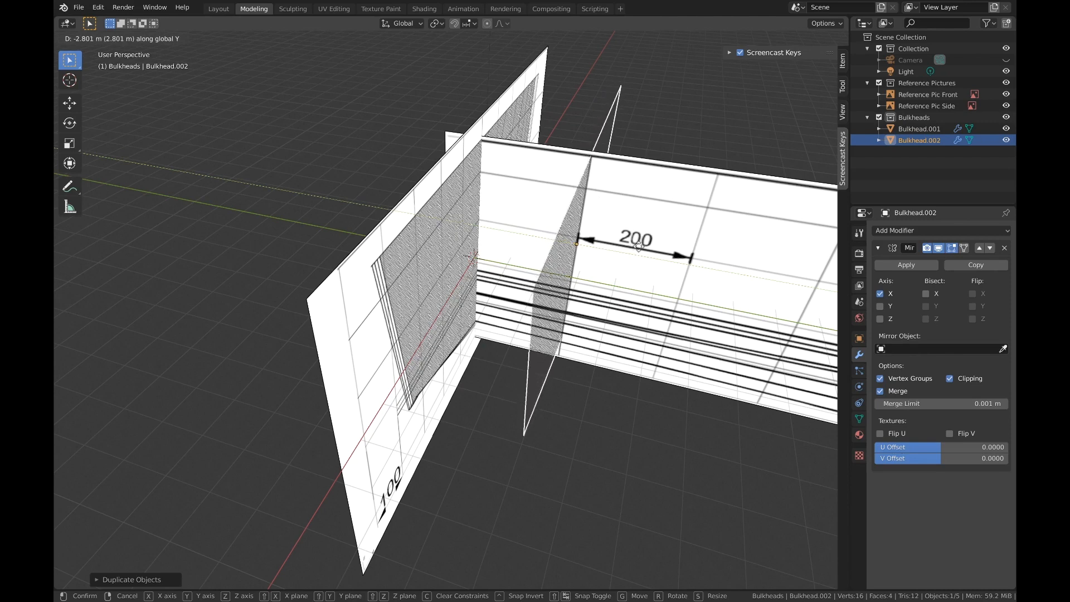
left_click(637, 245)
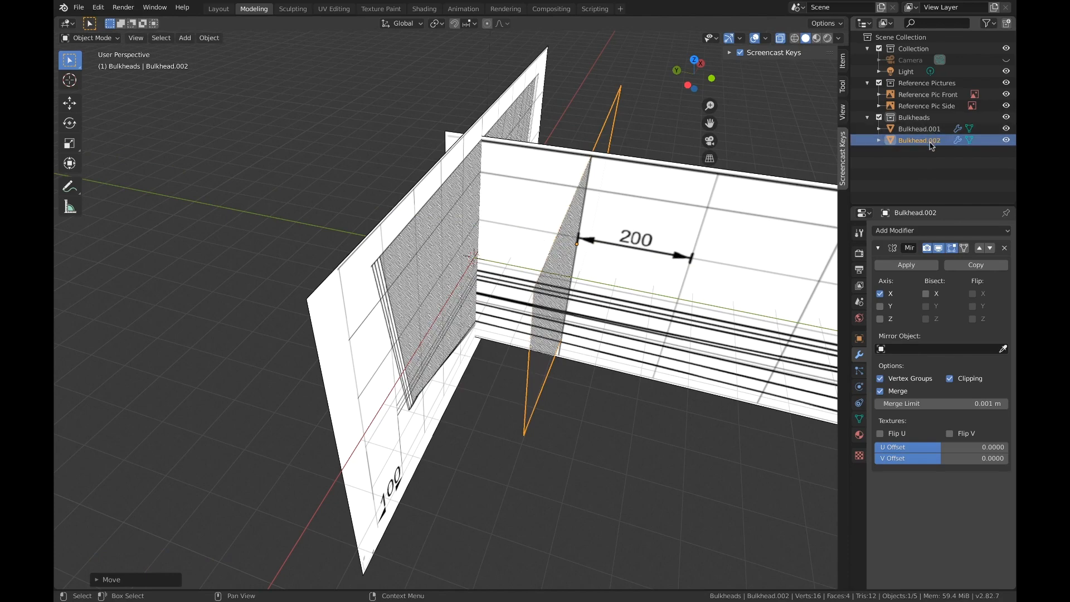
Return to front view and hide Bulkhead.001 so only the duplicate bulkhead is shown.
middle_click_drag(728, 243, 696, 195)
scroll(696, 195, "down", 2)
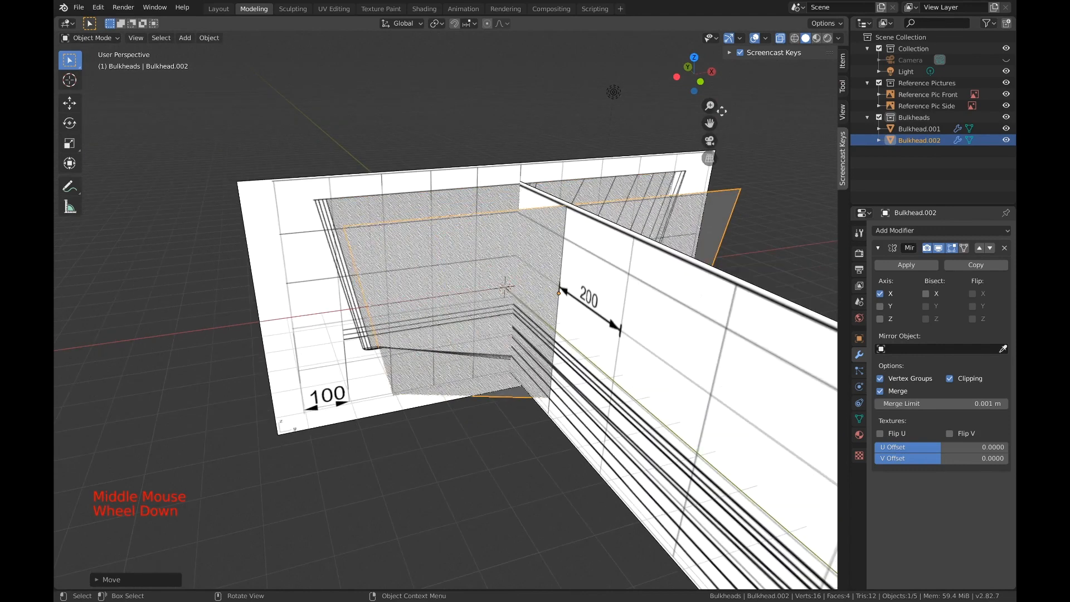
left_click(696, 80)
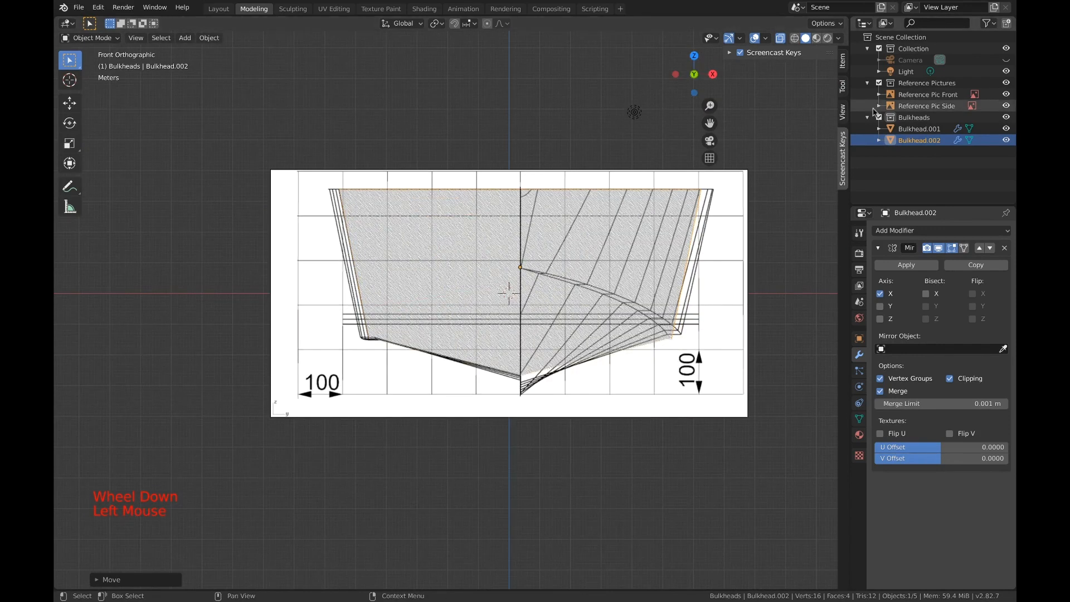
left_click(922, 128)
left_click(1006, 129)
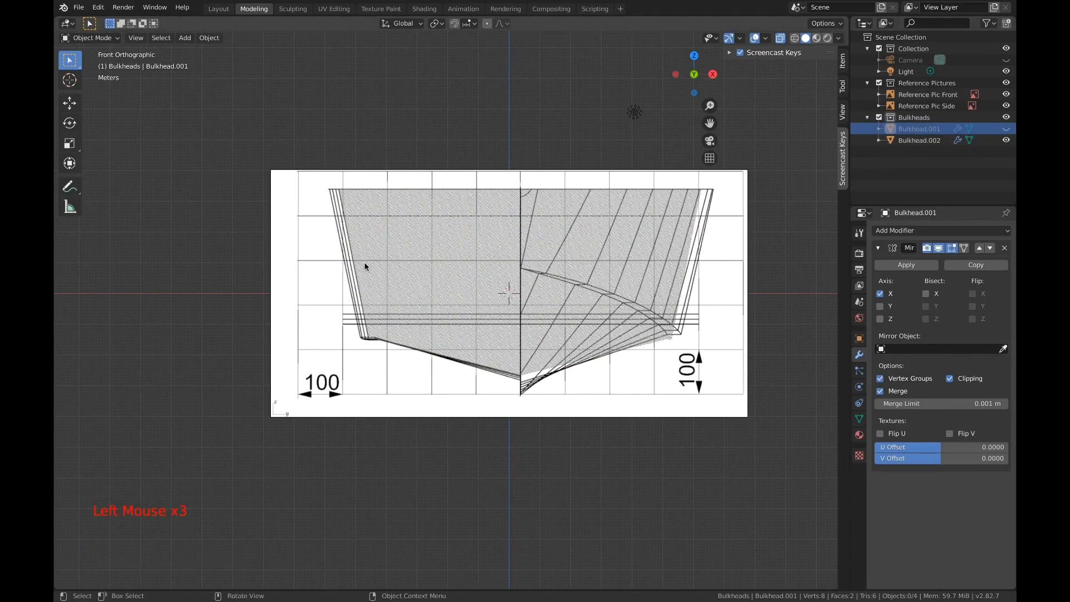
Examine the duplicate bulkhead's outer side against the hull section lines and select the front reference picture.
scroll(356, 266, "up", 5)
scroll(347, 270, "down", 1)
middle_click_drag(347, 271, 470, 303, "shift")
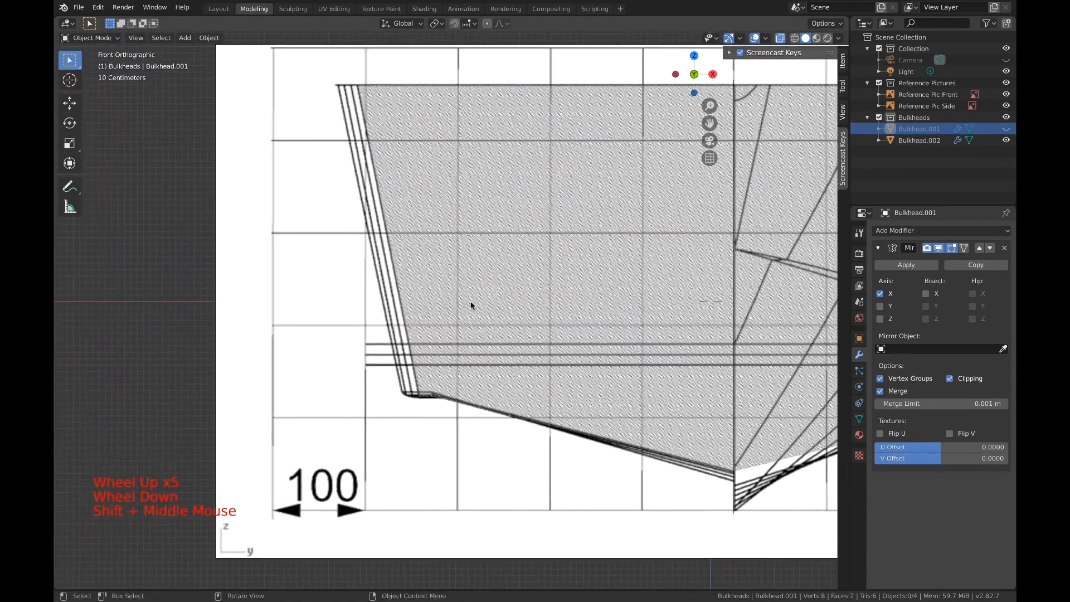
scroll(429, 318, "down", 1)
scroll(369, 126, "up", 1)
scroll(370, 127, "up", 1)
scroll(370, 136, "up", 1, "shift")
middle_click_drag(372, 158, 420, 221, "shift")
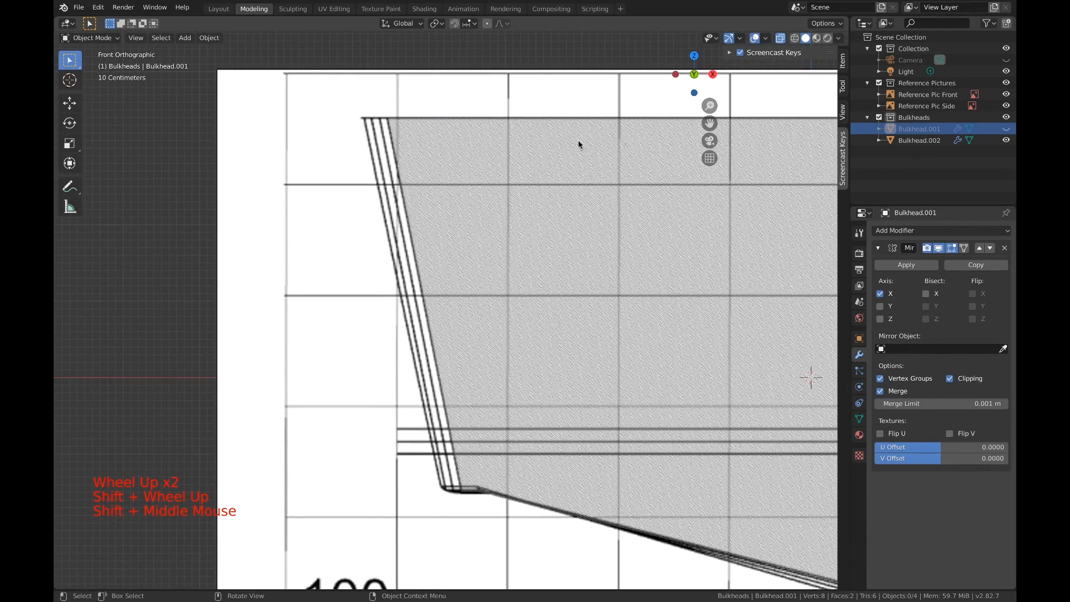
left_click(464, 157)
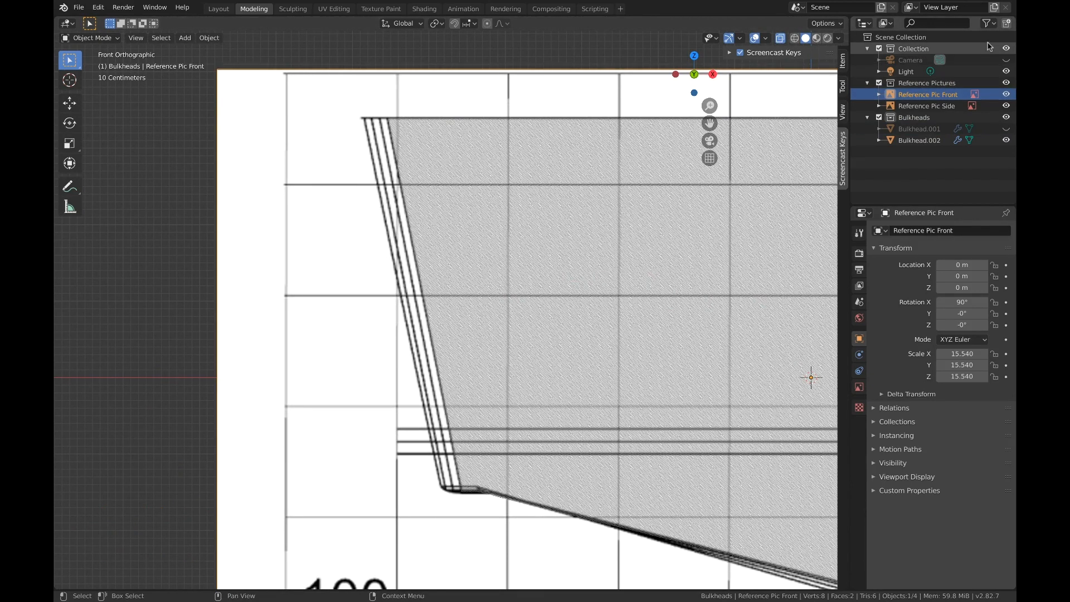
Show the selectability and viewport-disable toggles in the outliner and make the front and side reference pictures unselectable.
left_click(987, 23)
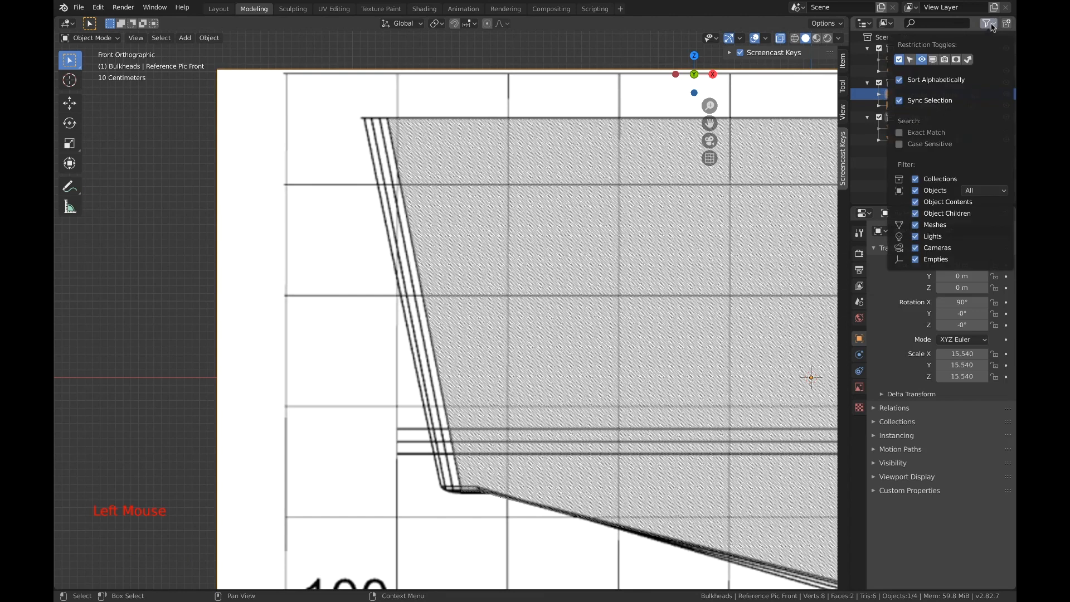
left_click(910, 60)
left_click(933, 60)
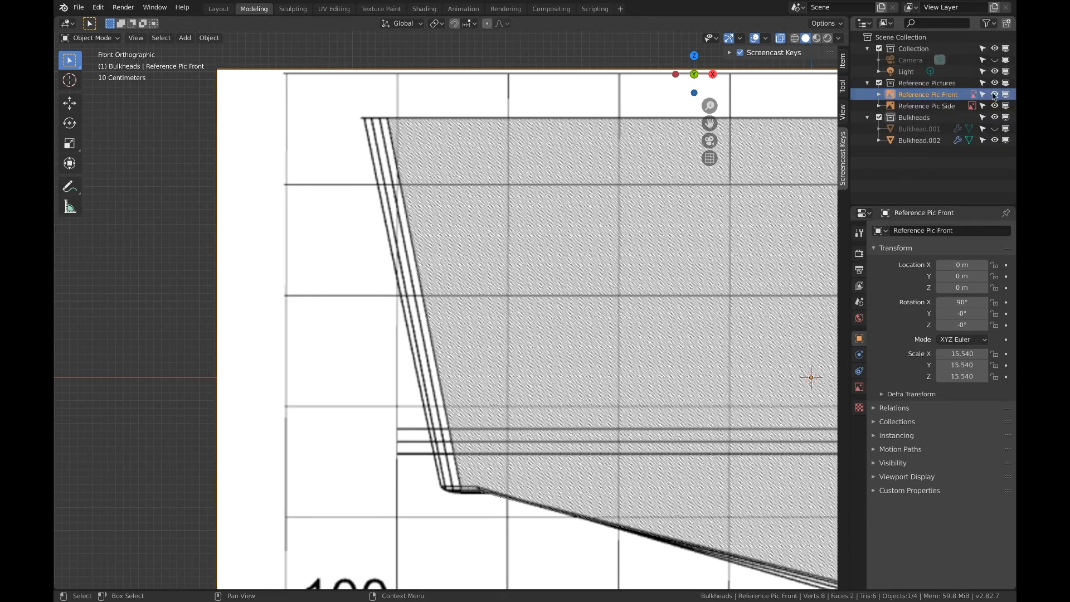
left_click(982, 95)
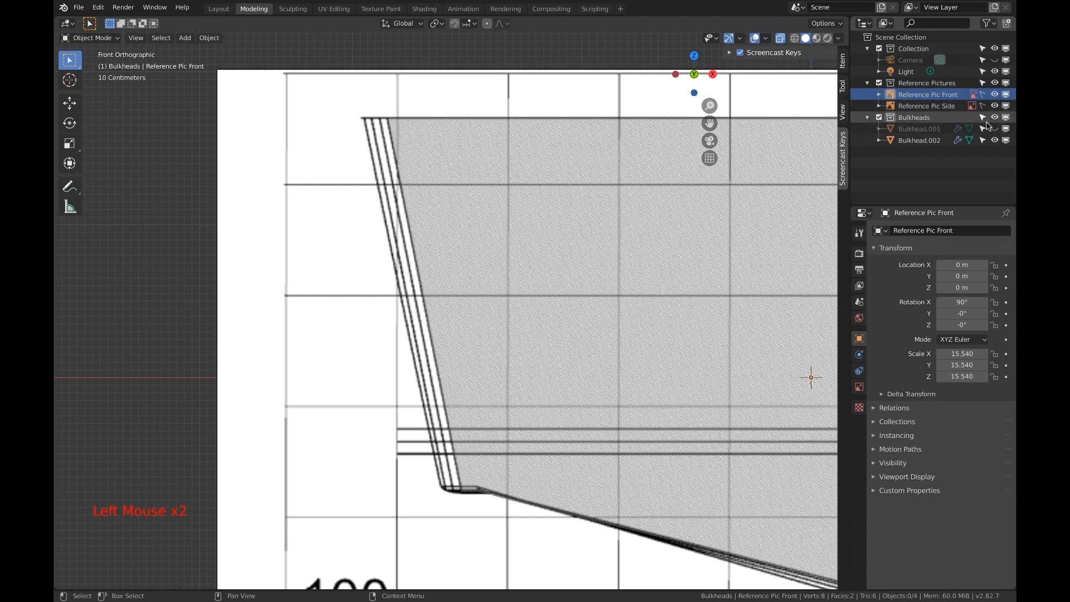
Edit Bulkhead.002 and move its upper outer vertex about -0.1 m along X onto the next hull section line.
left_click(935, 141)
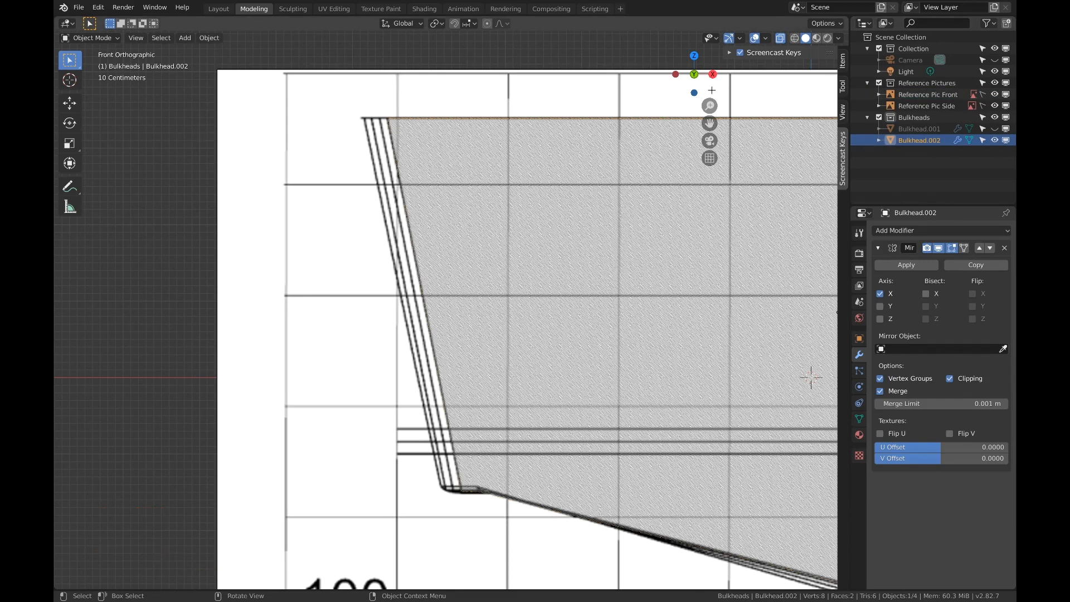
left_click(97, 38)
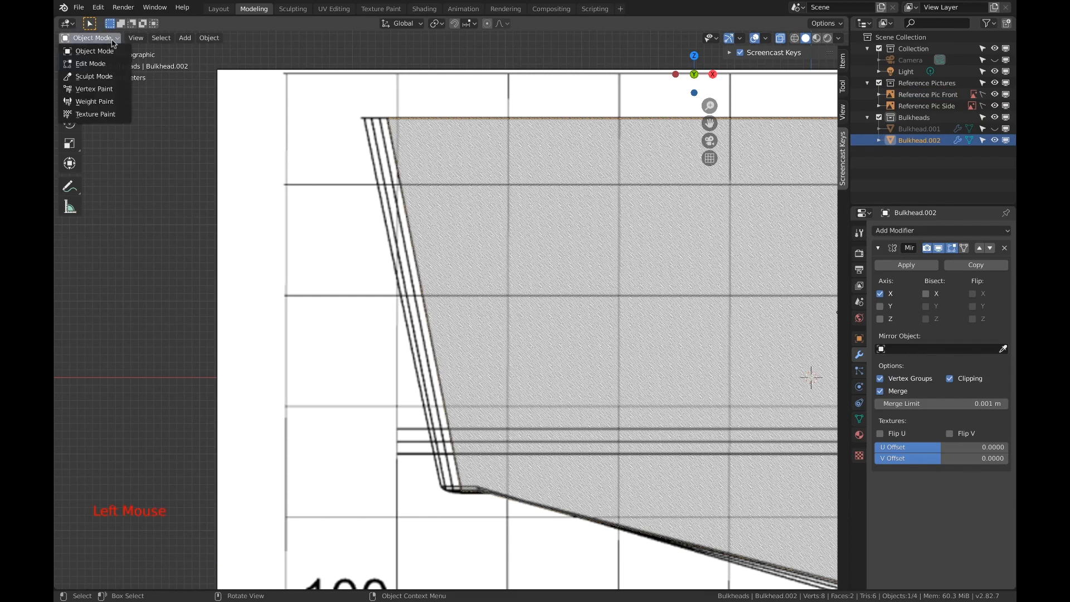
left_click(95, 50)
key("a")
key("a")
key("a")
key("c")
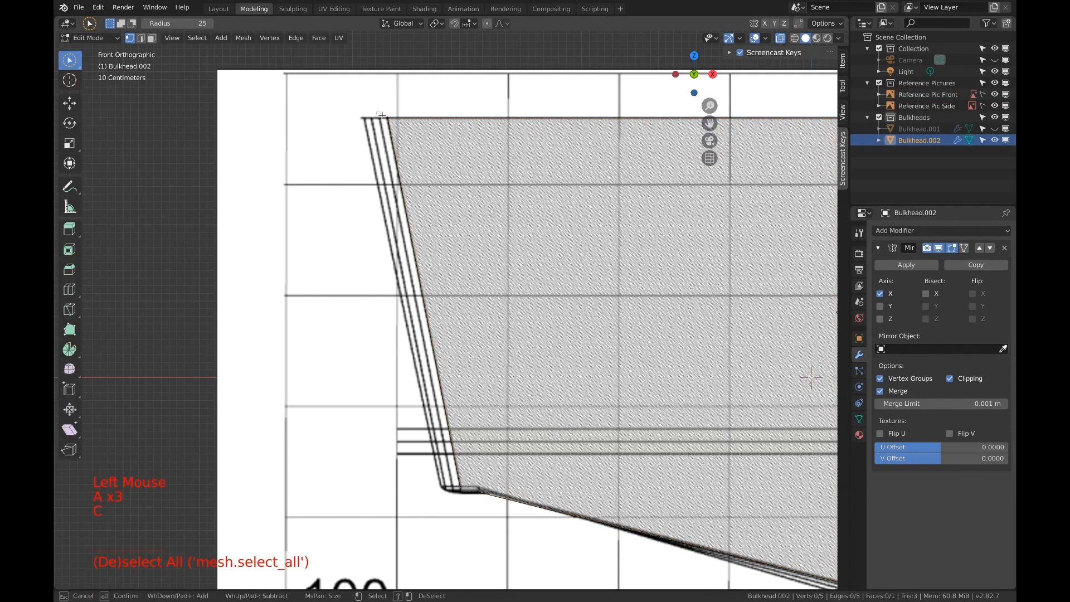
left_click_drag(388, 117, 393, 118)
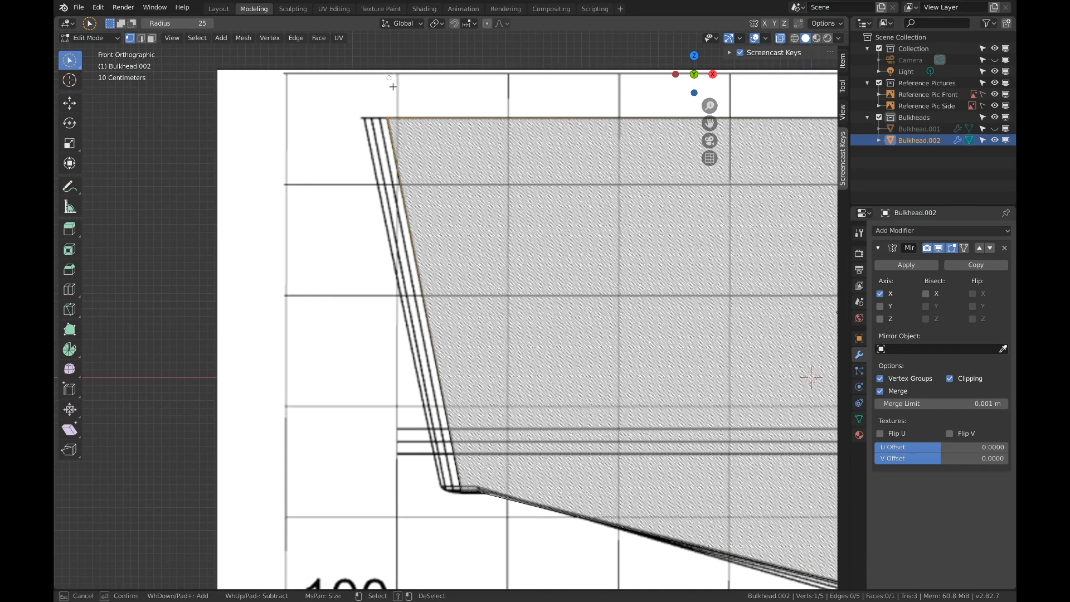
key("Escape")
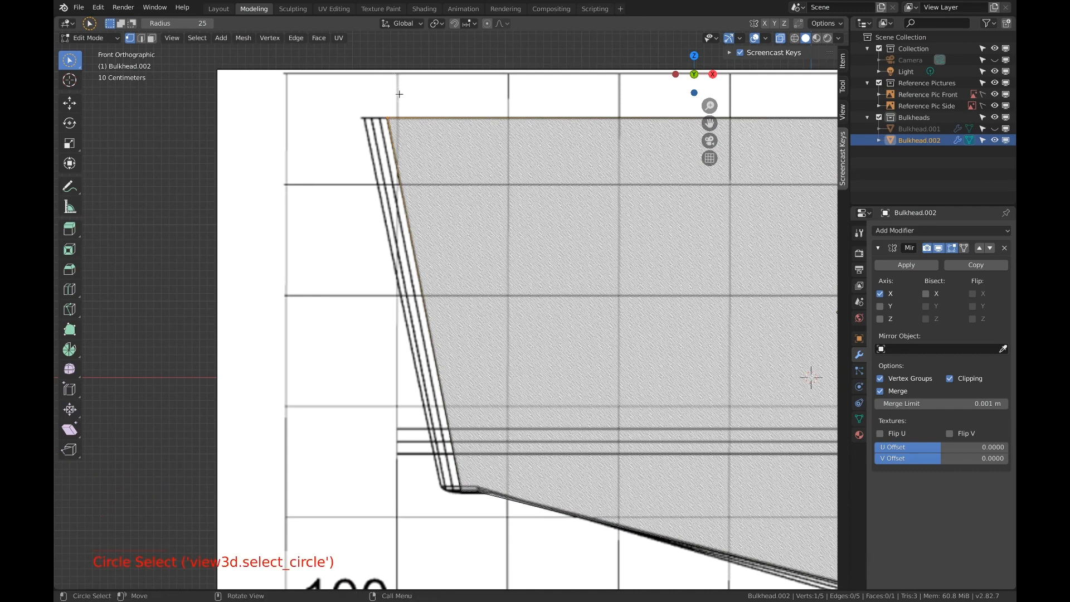
key("g")
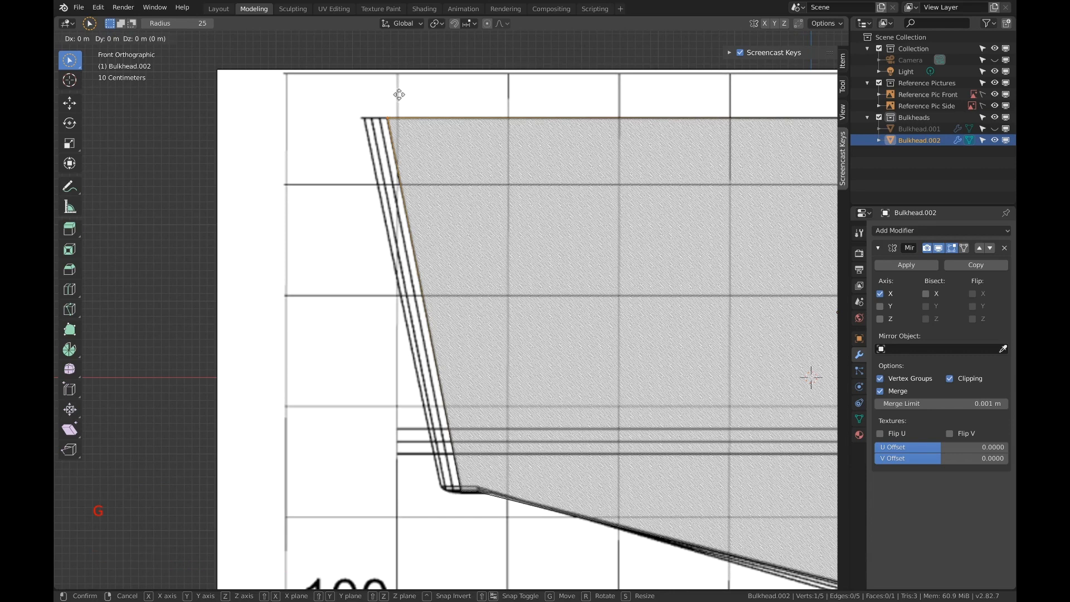
key("x")
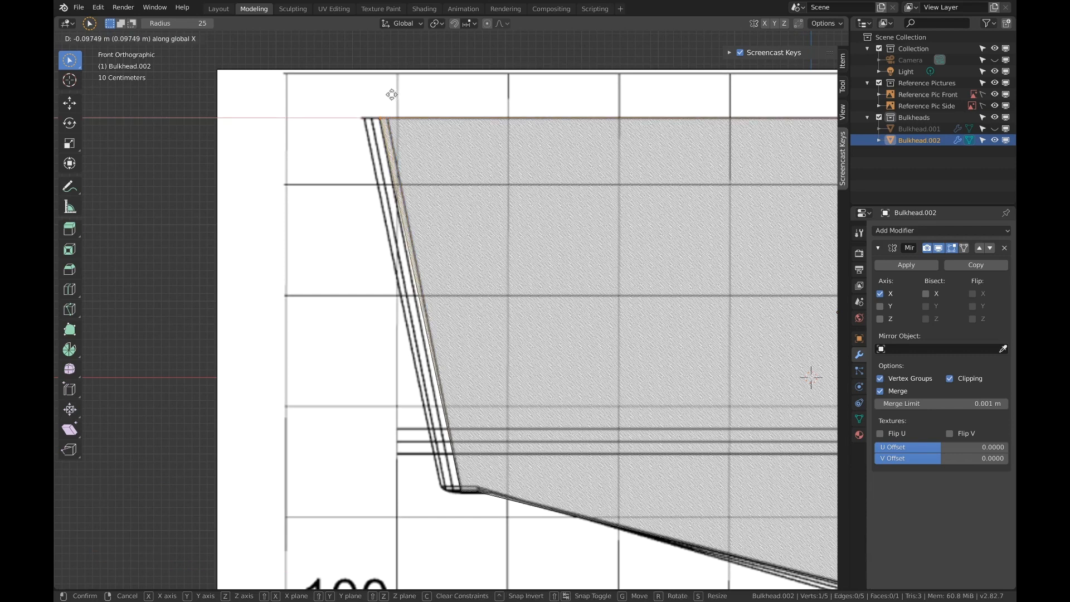
left_click(400, 253)
Move Bulkhead.002's lower outer corner vertex about -0.09 m along X onto the same section line.
scroll(466, 524, "up", 4)
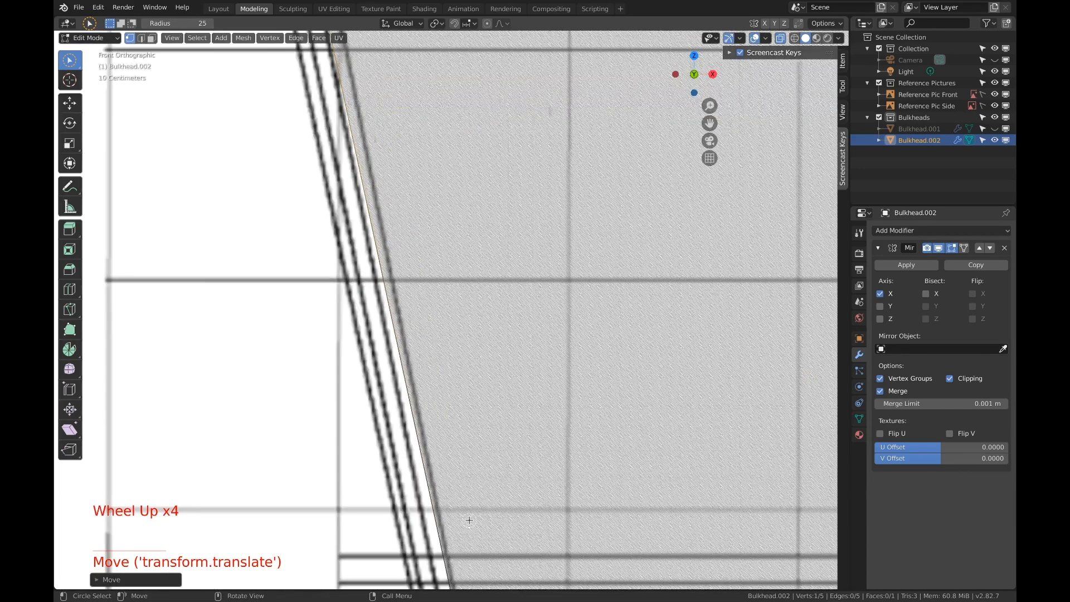
middle_click_drag(466, 518, 461, 289, "shift")
left_click(438, 380)
scroll(439, 381, "up", 6)
scroll(438, 380, "down", 1)
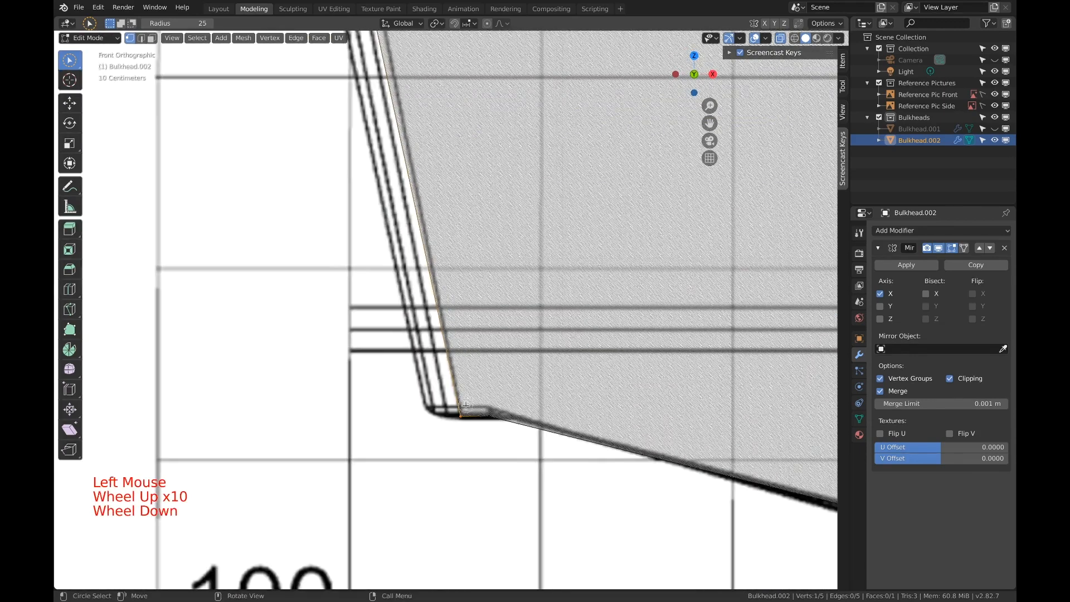
key("g")
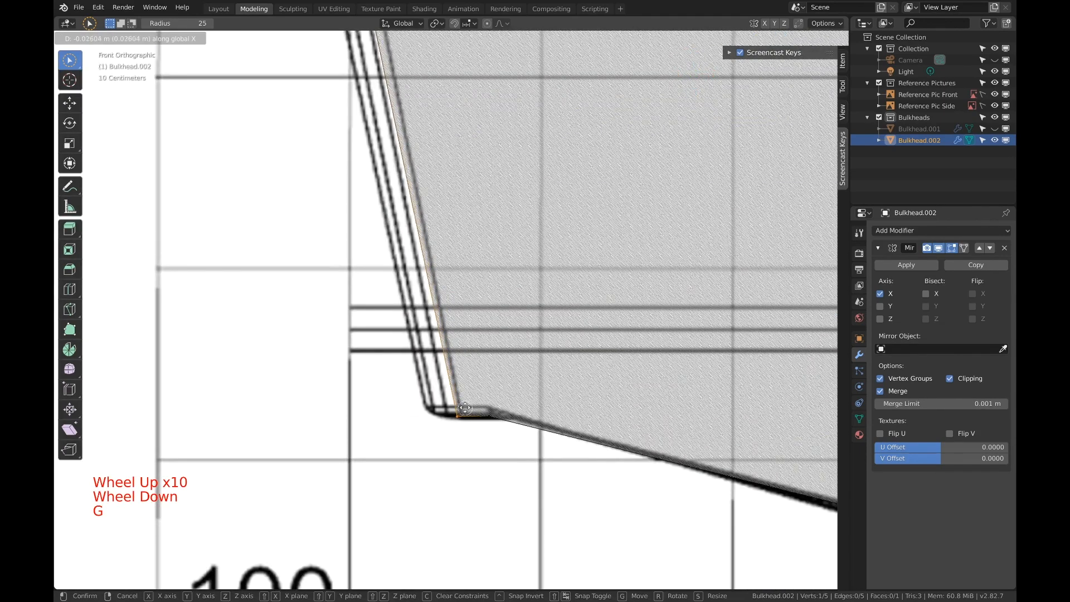
key("x")
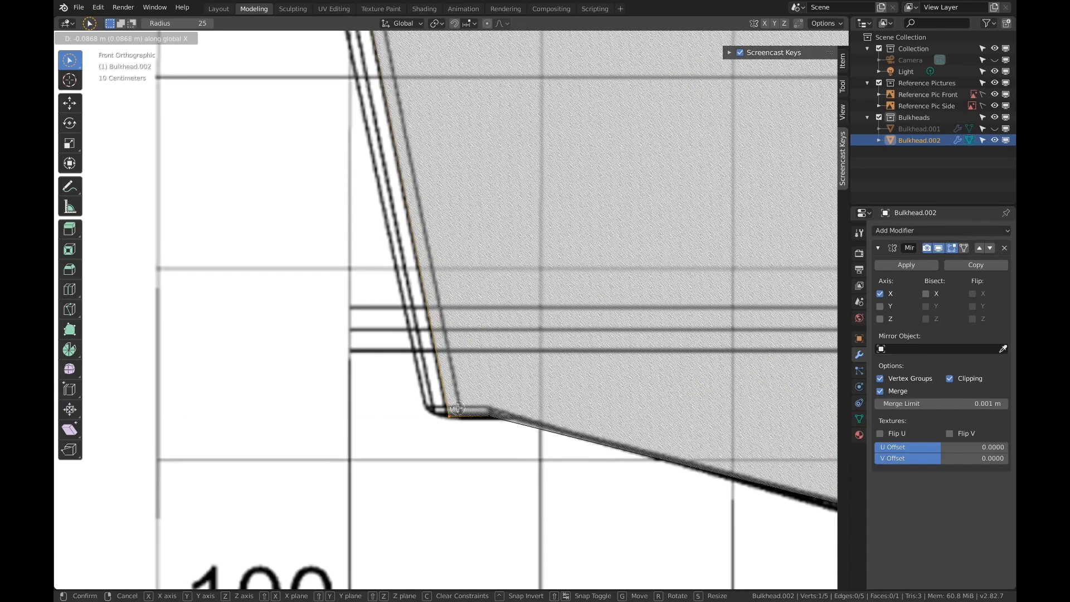
left_click(456, 407)
scroll(458, 410, "up", 5)
middle_click_drag(471, 377, 453, 222, "shift")
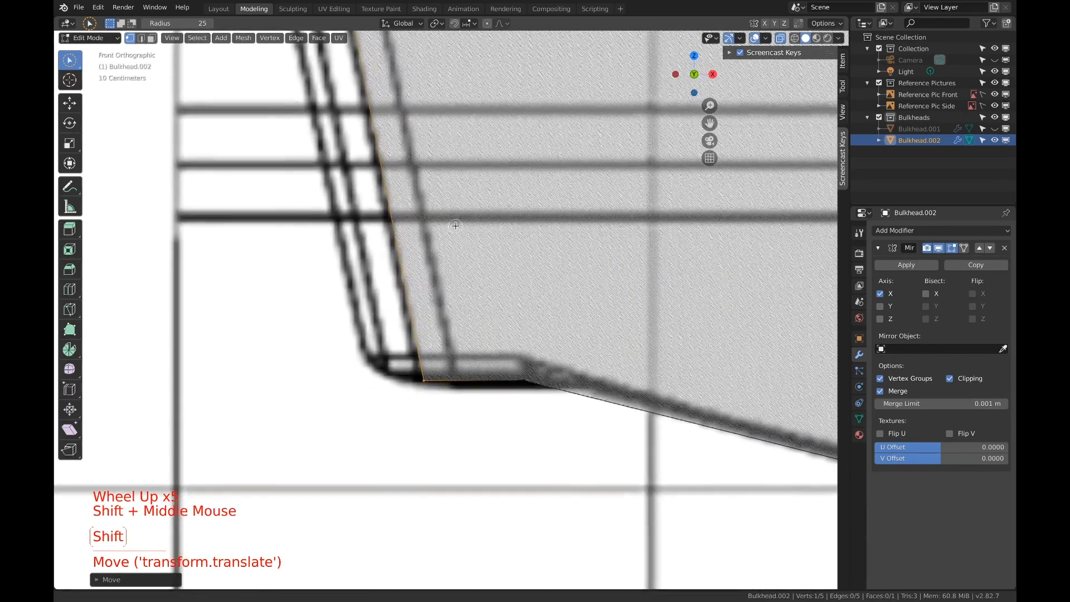
scroll(485, 265, "down", 1)
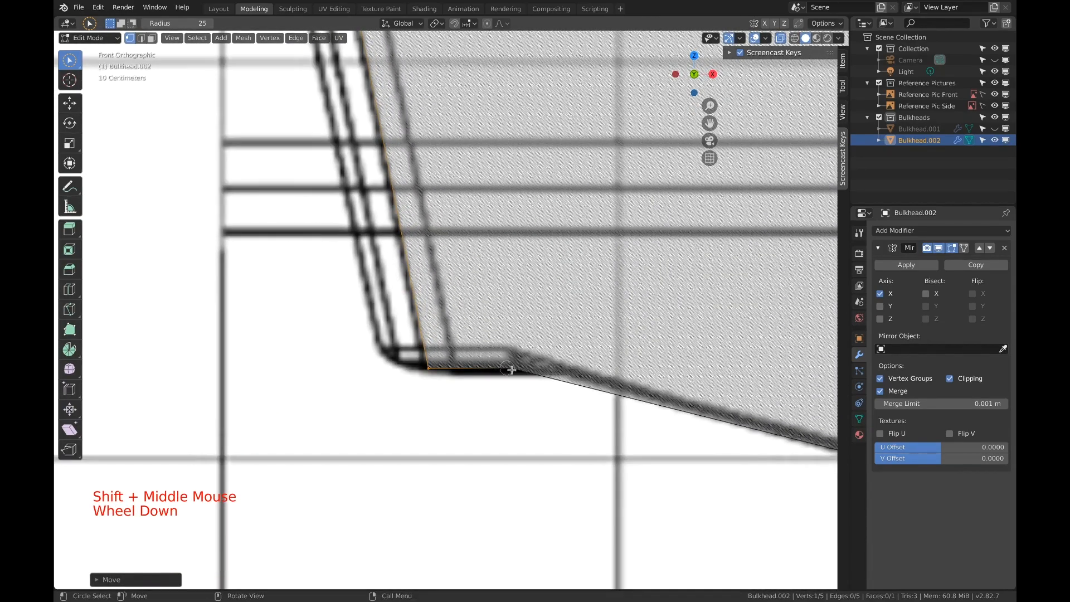
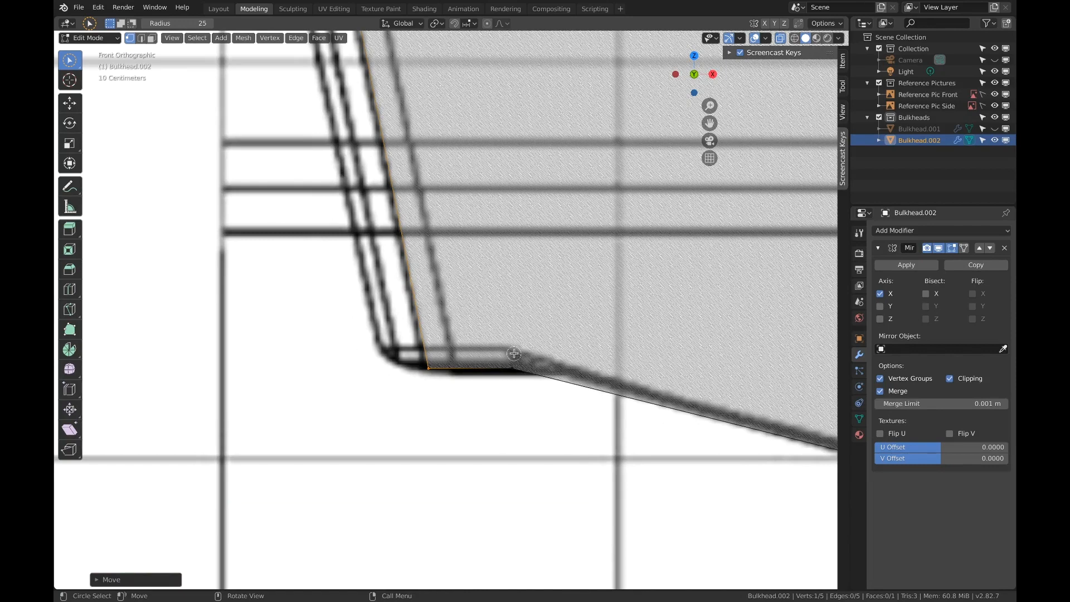
key("s")
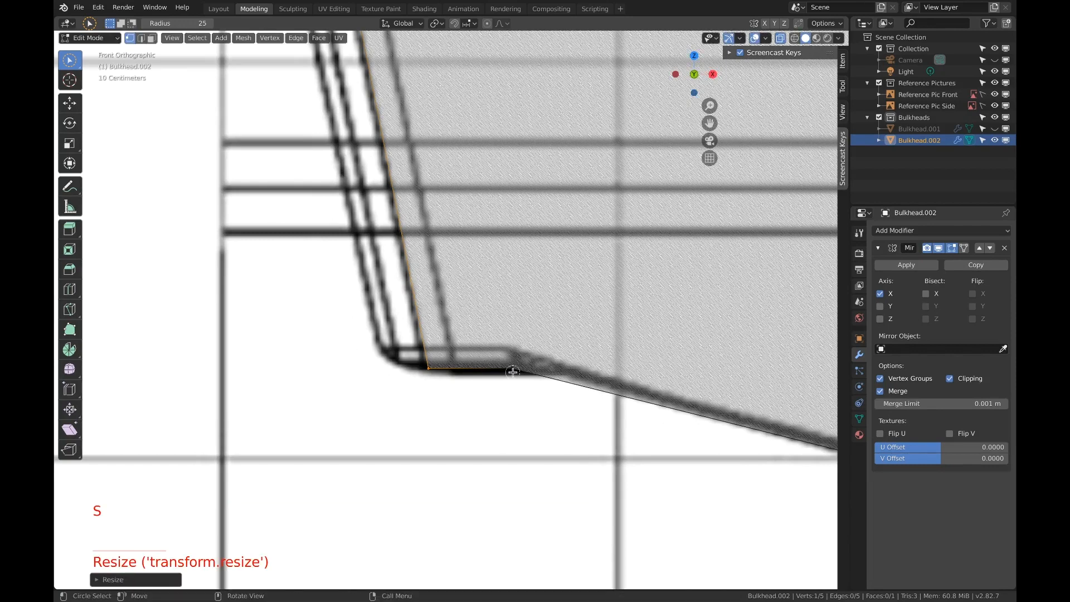
key("s")
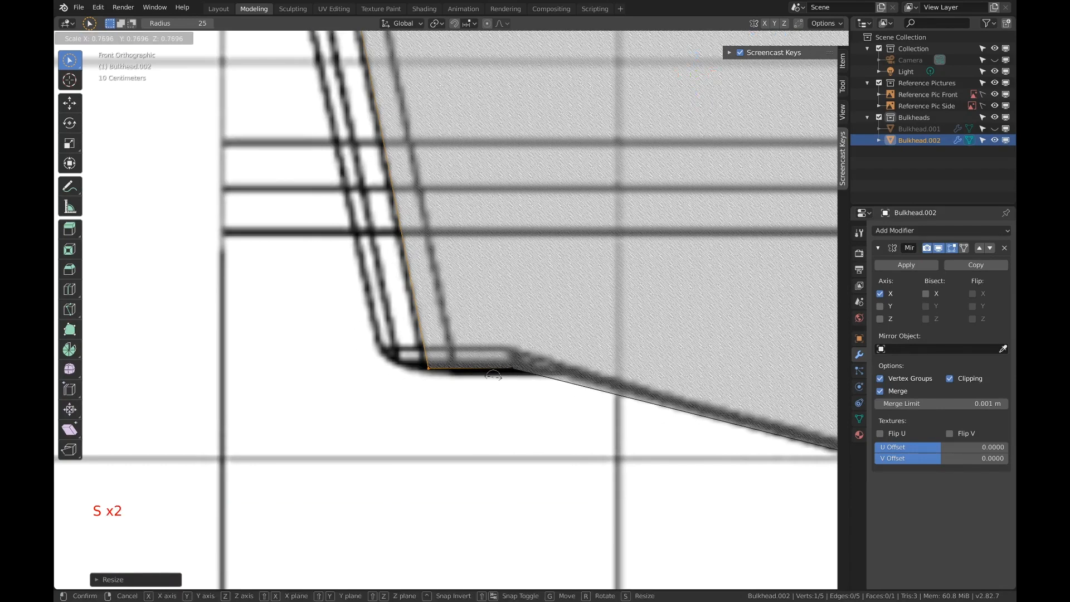
left_click(492, 379)
Select only the inner vertex of the bulkhead's short flat chine edge and move it about 0.04 m inward onto the section line.
key("a")
key("a")
key("a")
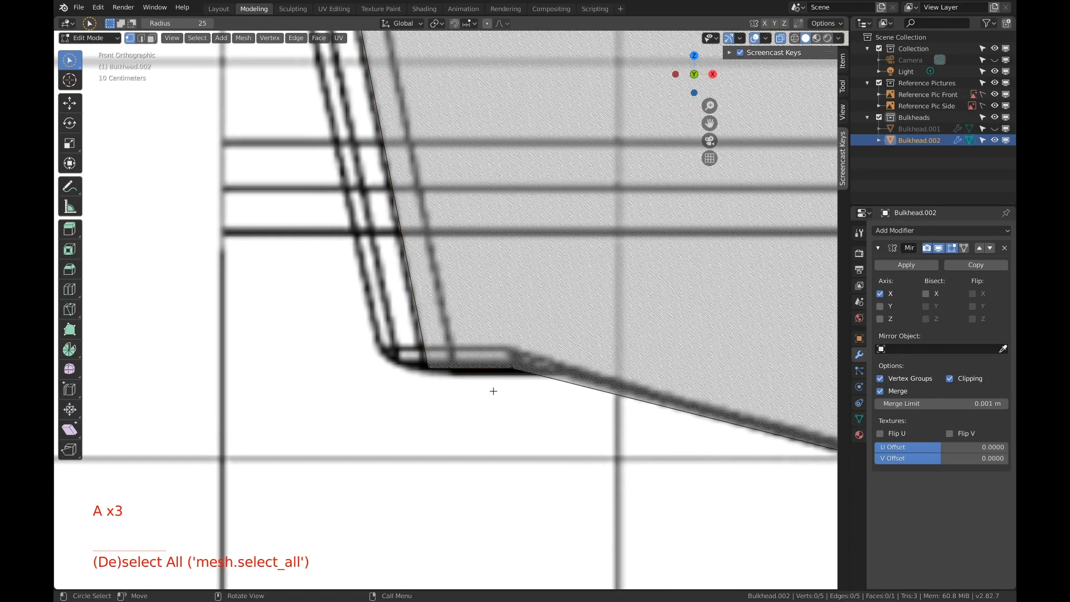
key("c")
left_click(507, 369)
key("Escape")
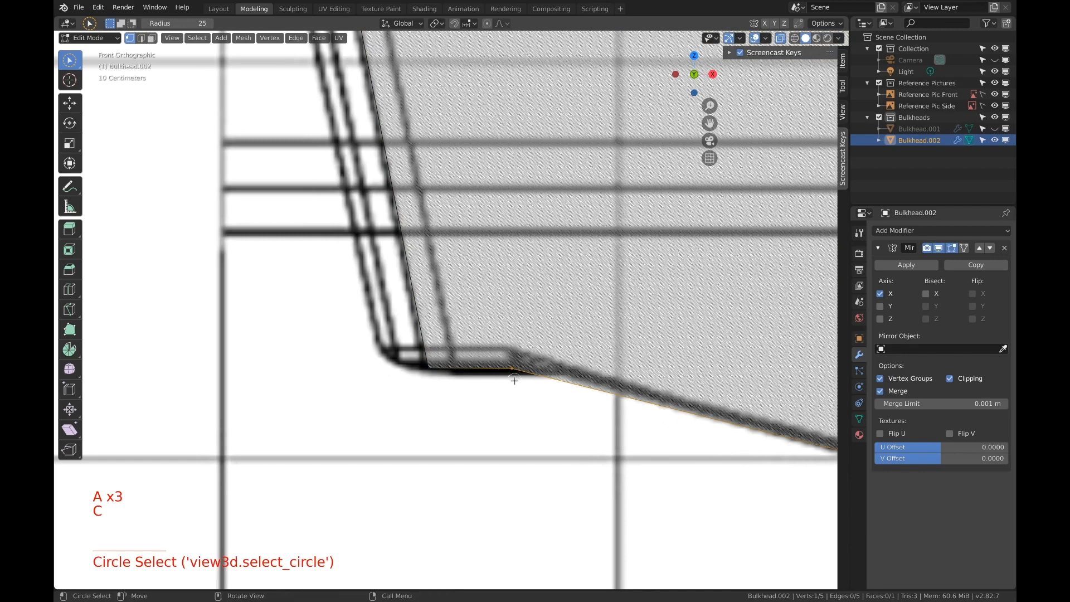
key("g")
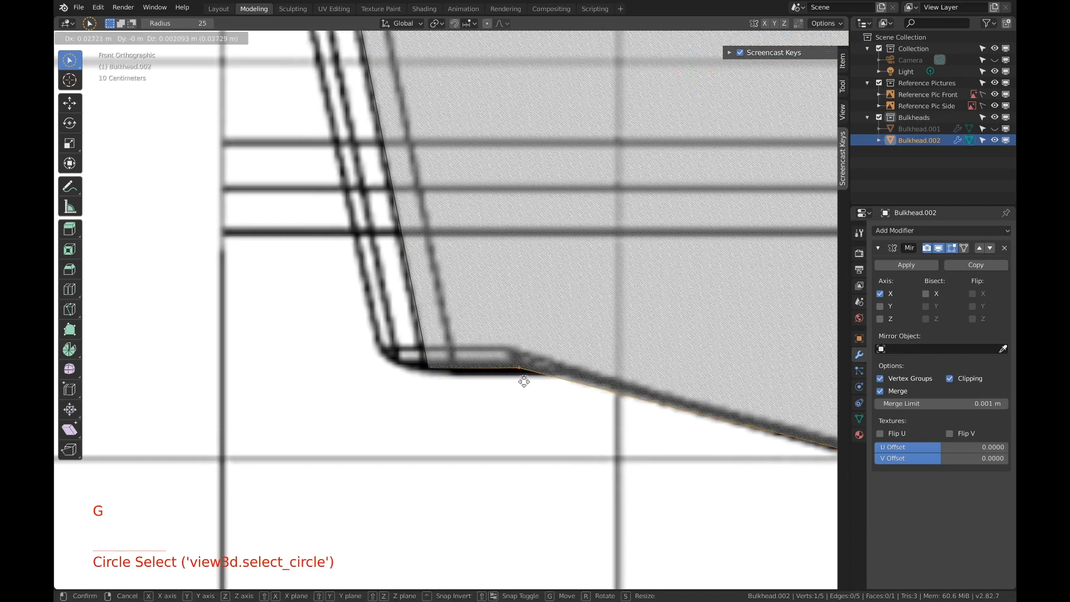
left_click(524, 381)
Select only the outer chine corner vertex and nudge it slightly onto the hull section line.
key("a")
key("a")
key("a")
key("c")
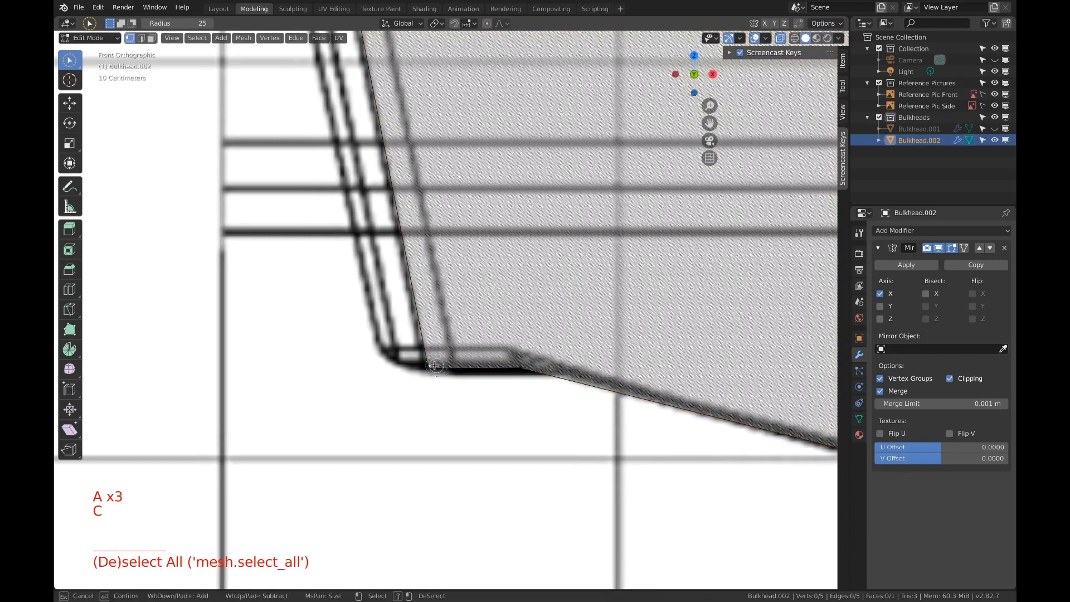
left_click(434, 372)
key("Escape")
key("g")
left_click(433, 372)
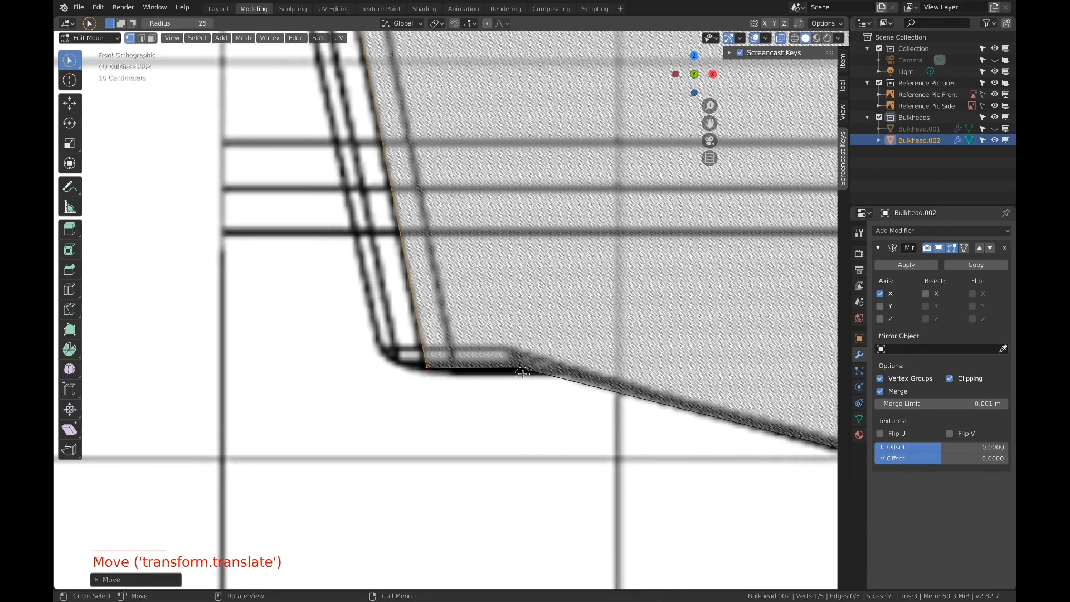
Select only the bottom centreline vertex and lower it about 0.03 m along Z to the next keel section line.
scroll(521, 370, "down", 9)
middle_click_drag(519, 370, 426, 259, "shift")
scroll(502, 184, "up", 6)
scroll(502, 184, "up", 1, "shift")
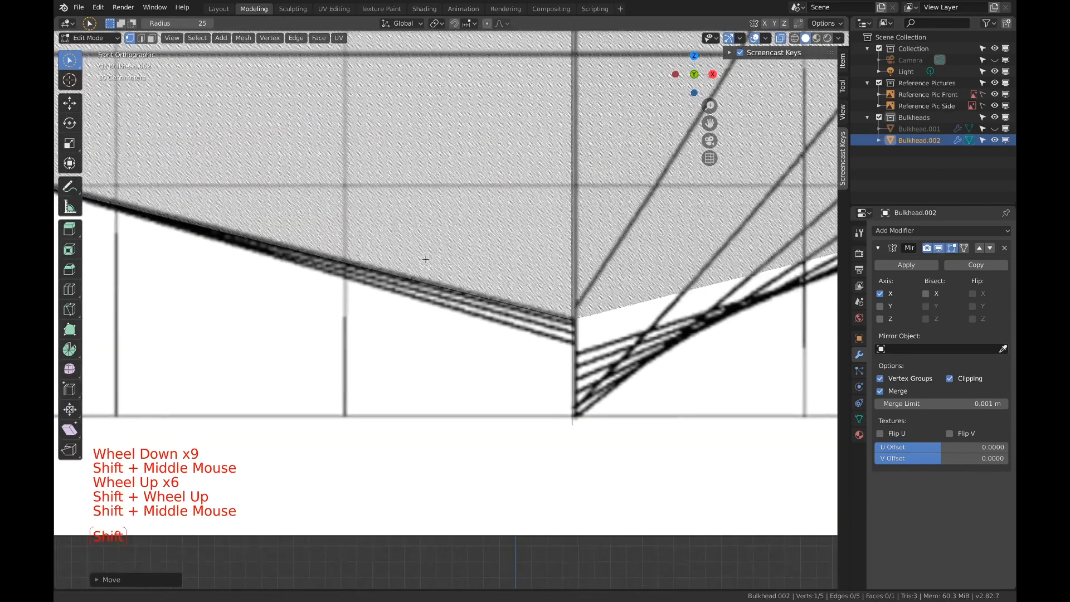
scroll(425, 259, "up", 2)
key("a")
key("a")
key("a")
key("c")
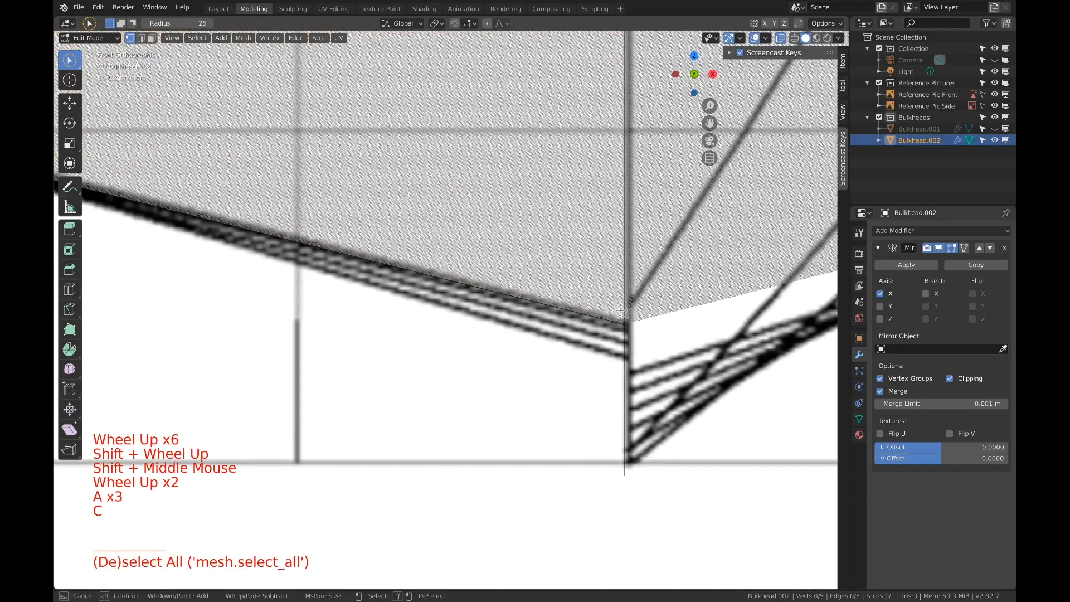
left_click(618, 317)
key("g")
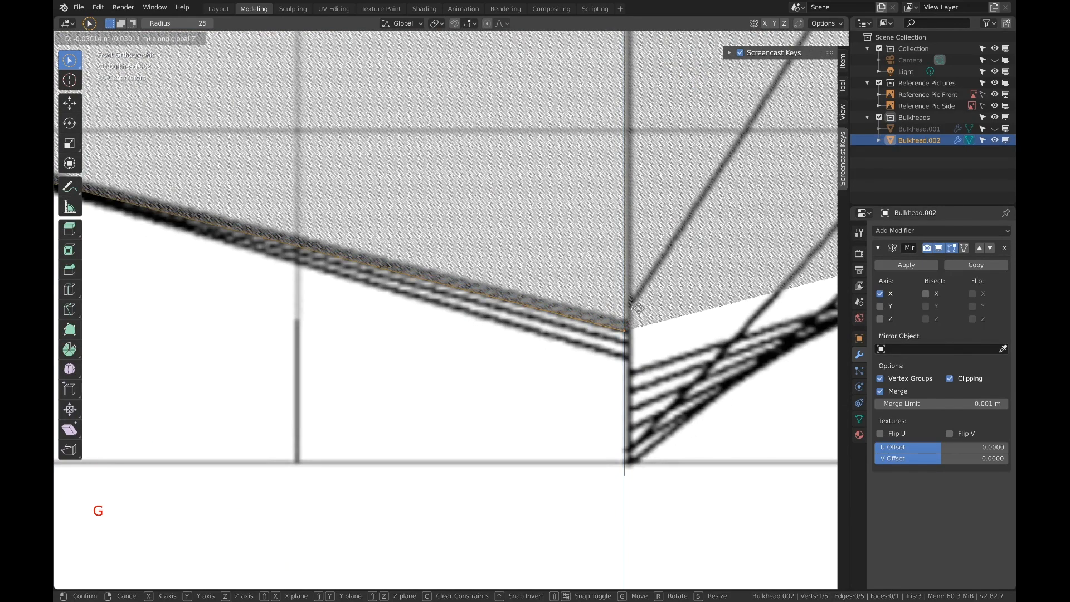
left_click(638, 308)
Leave edit mode, duplicate Bulkhead.002 and move the copy along Y to the side picture's next vertical grid line.
scroll(569, 286, "down", 9)
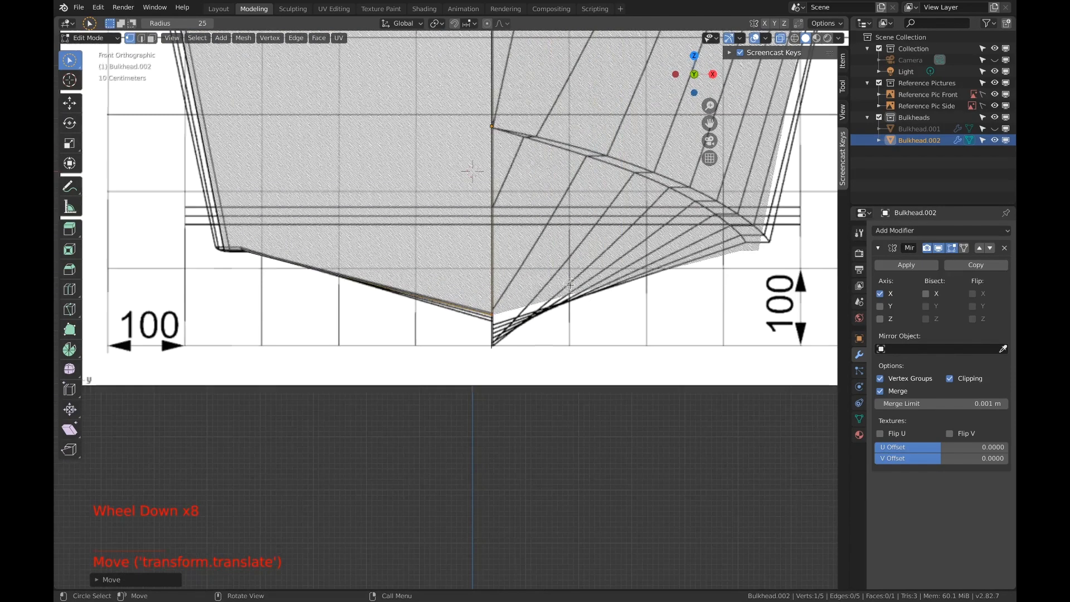
scroll(544, 276, "down", 3)
middle_click_drag(450, 251, 494, 275, "shift")
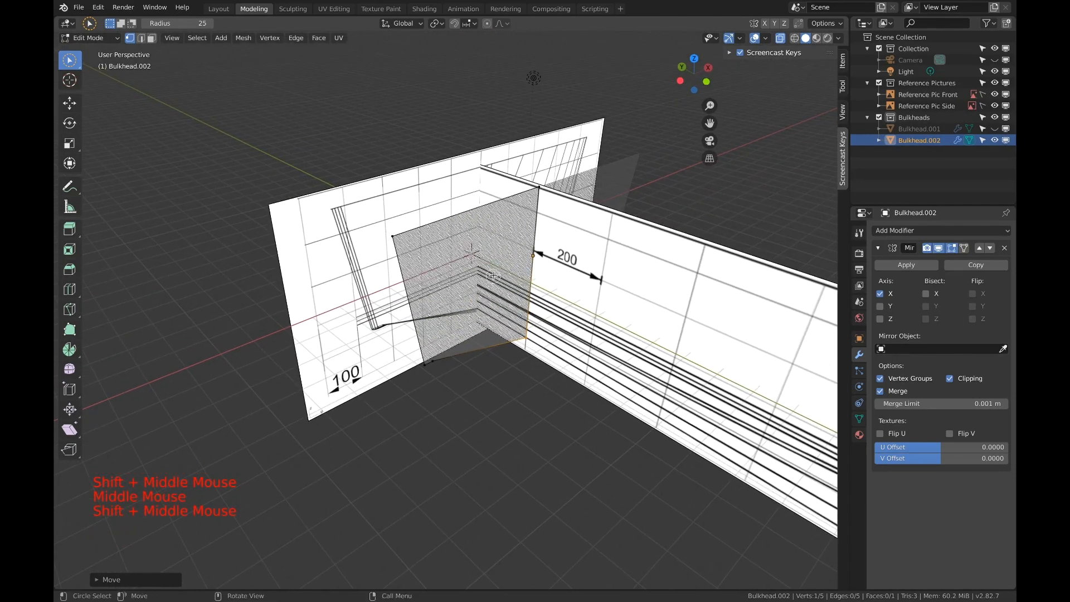
key("Tab")
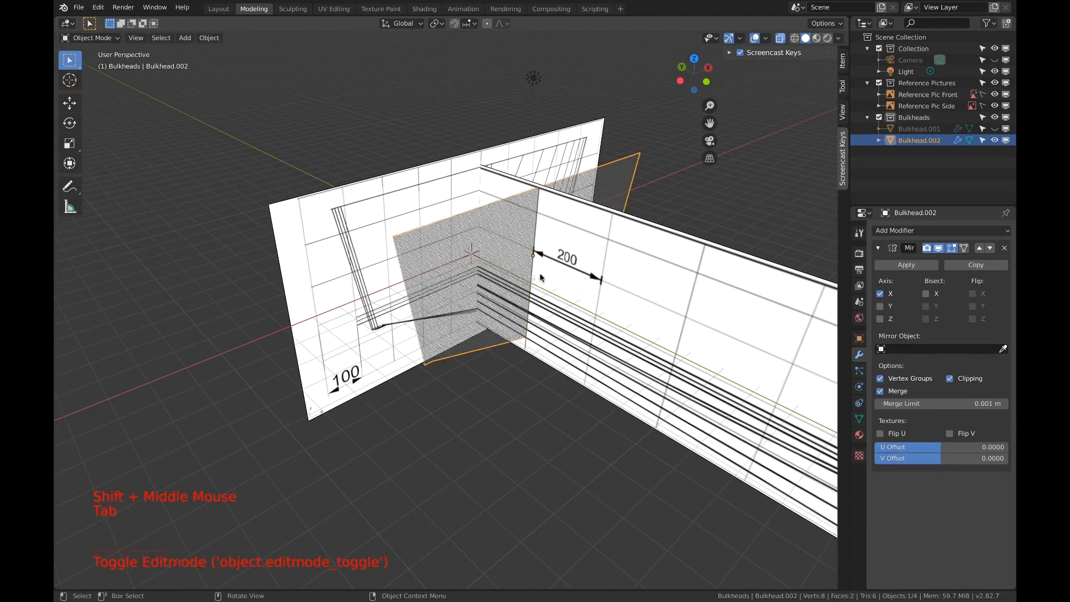
middle_click_drag(540, 272, 491, 252, "shift")
key("shift+d")
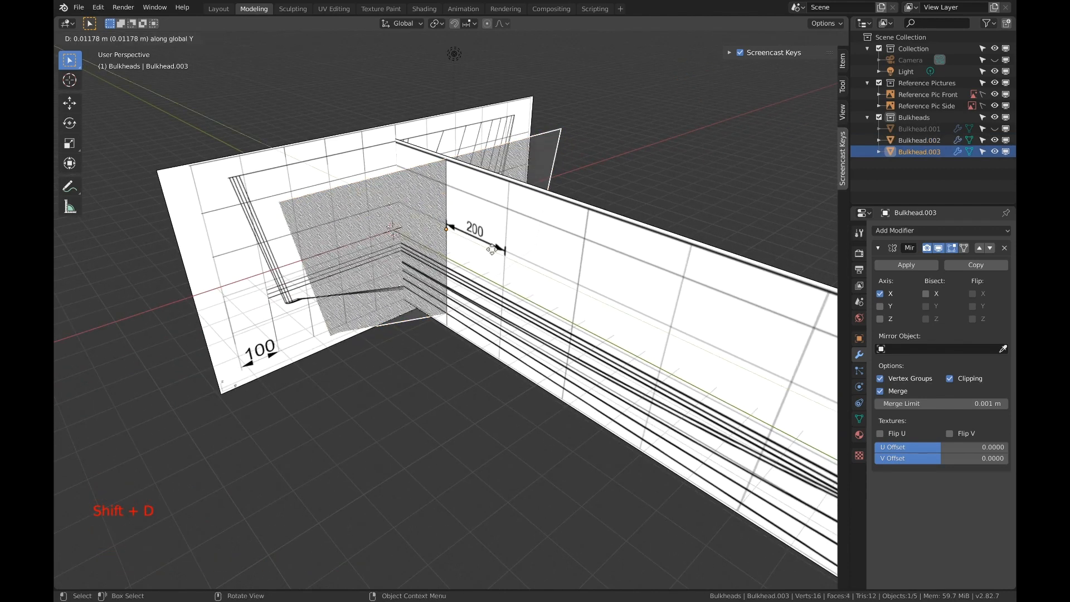
left_click(548, 285)
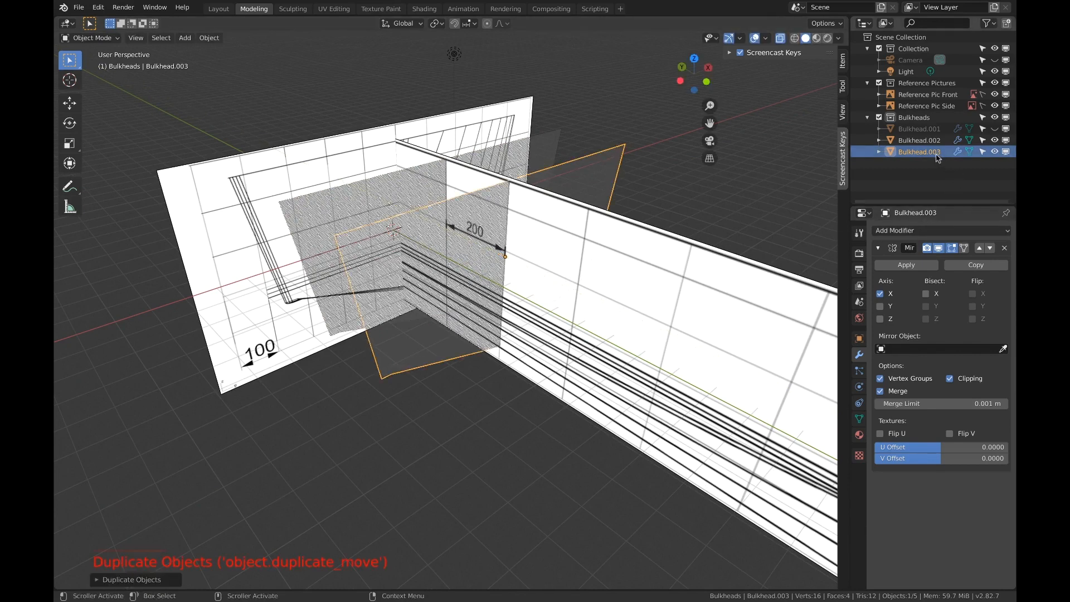
Hide Bulkhead.002 and return to front view, closing in on the new duplicate's lower outer corner.
left_click(993, 141)
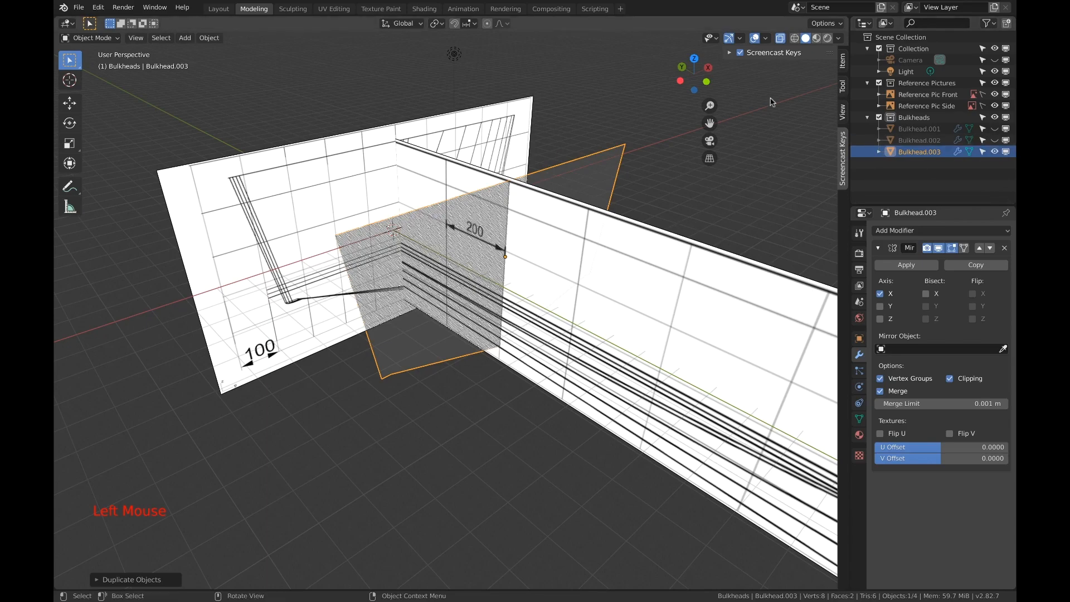
left_click(707, 82)
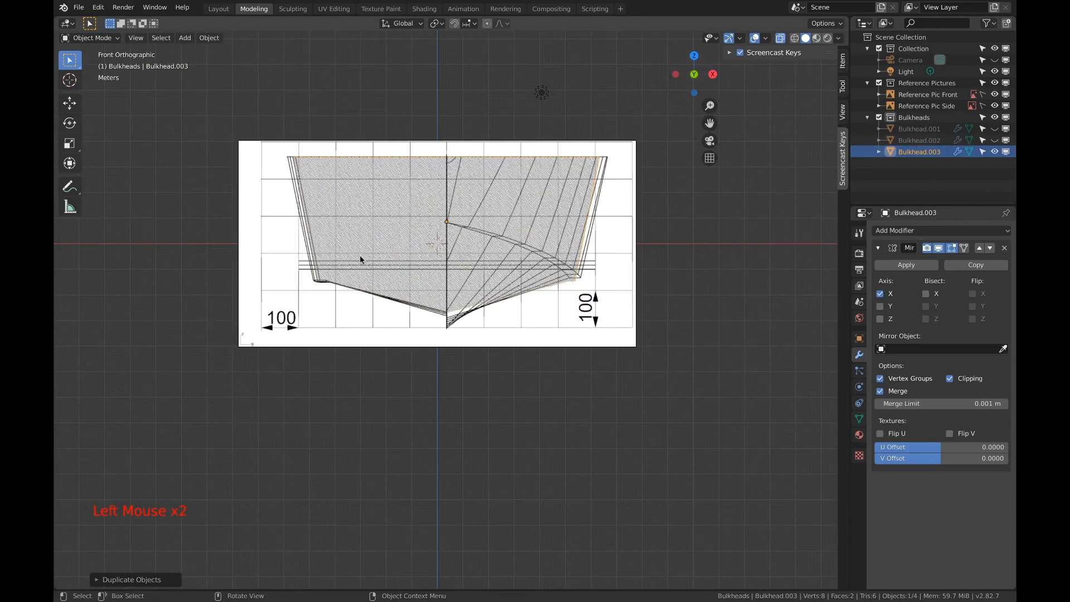
scroll(359, 255, "up", 6)
scroll(341, 248, "up", 1, "shift")
middle_click_drag(346, 251, 632, 306, "shift")
scroll(354, 266, "up", 5)
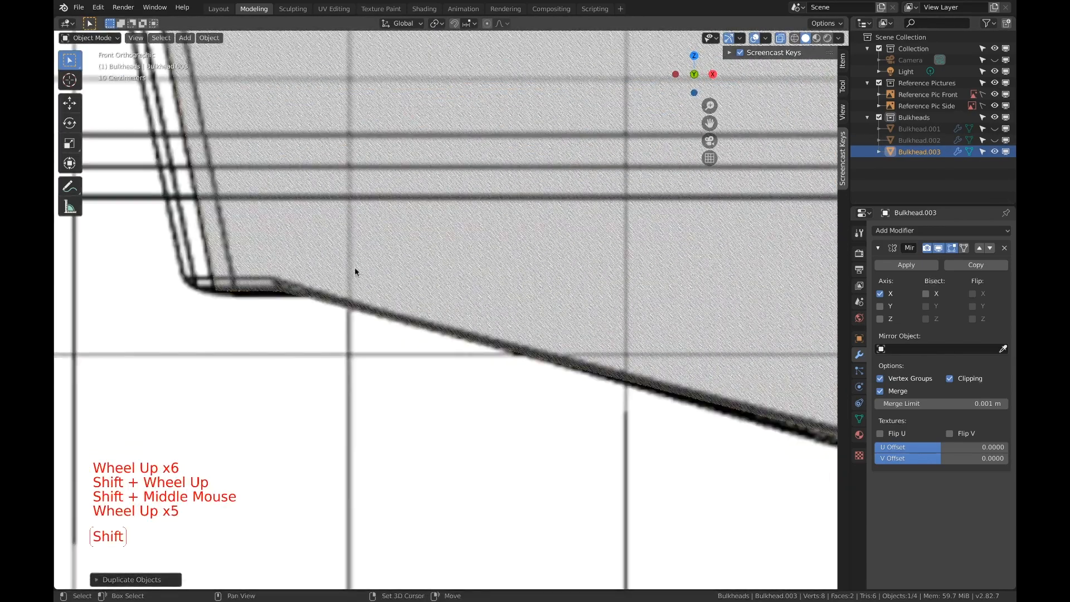
Enter edit mode on Bulkhead.003, select only the outer chine corner vertex and move it about 0.08 m outward onto the next section line.
middle_click_drag(354, 266, 590, 357, "shift")
scroll(590, 352, "down", 1)
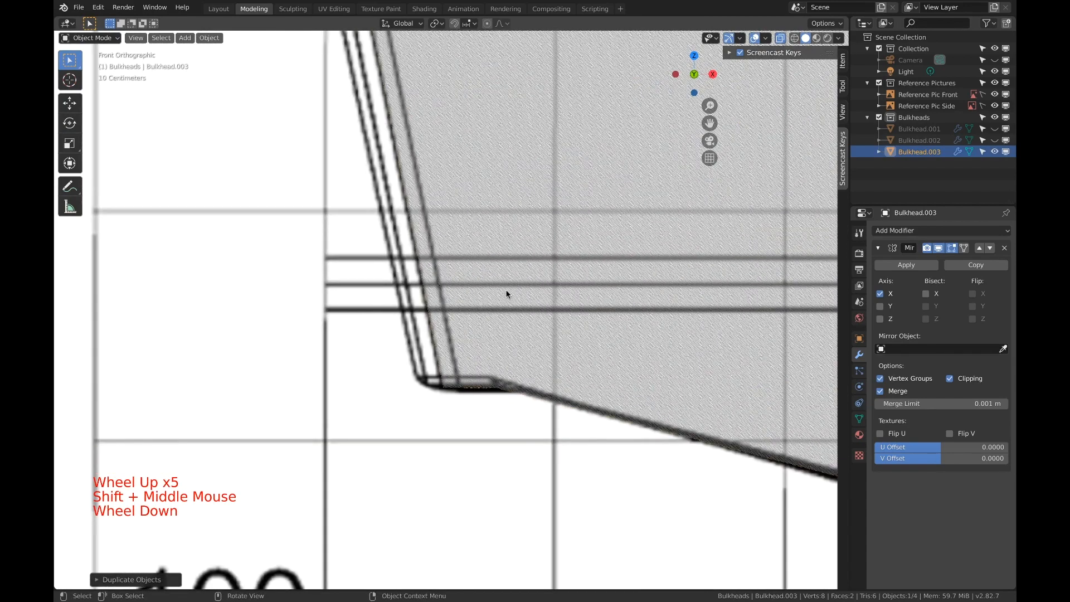
key("Tab")
key("a")
key("a")
key("a")
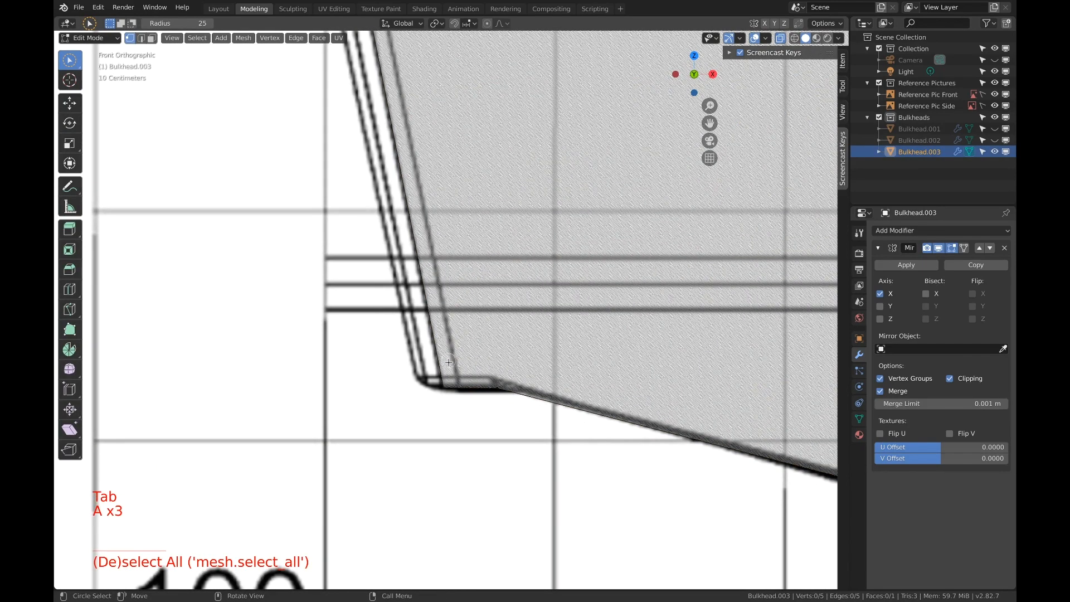
key("c")
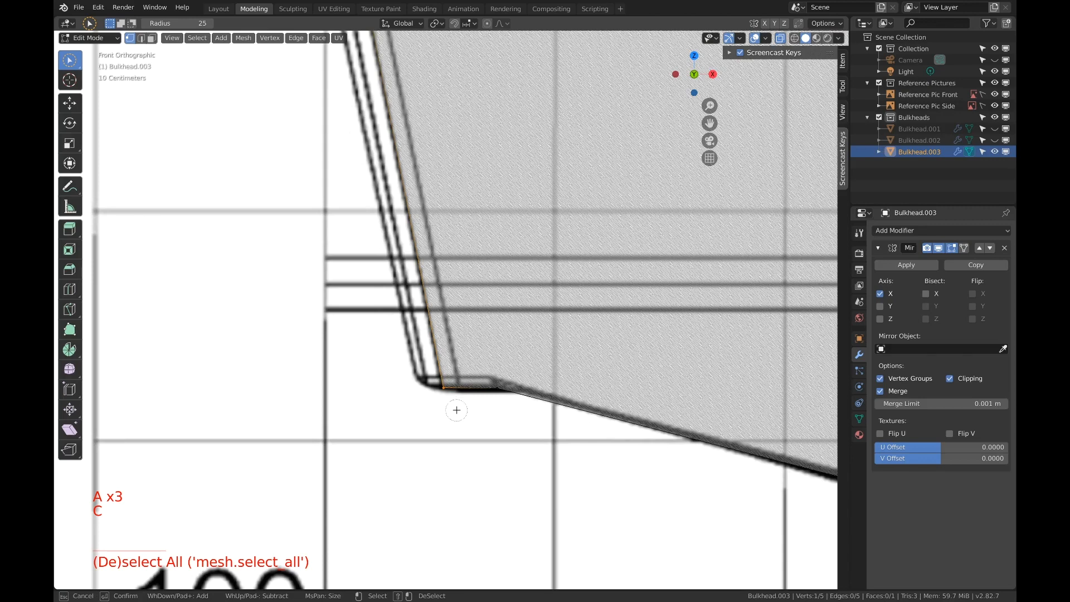
right_click(454, 407)
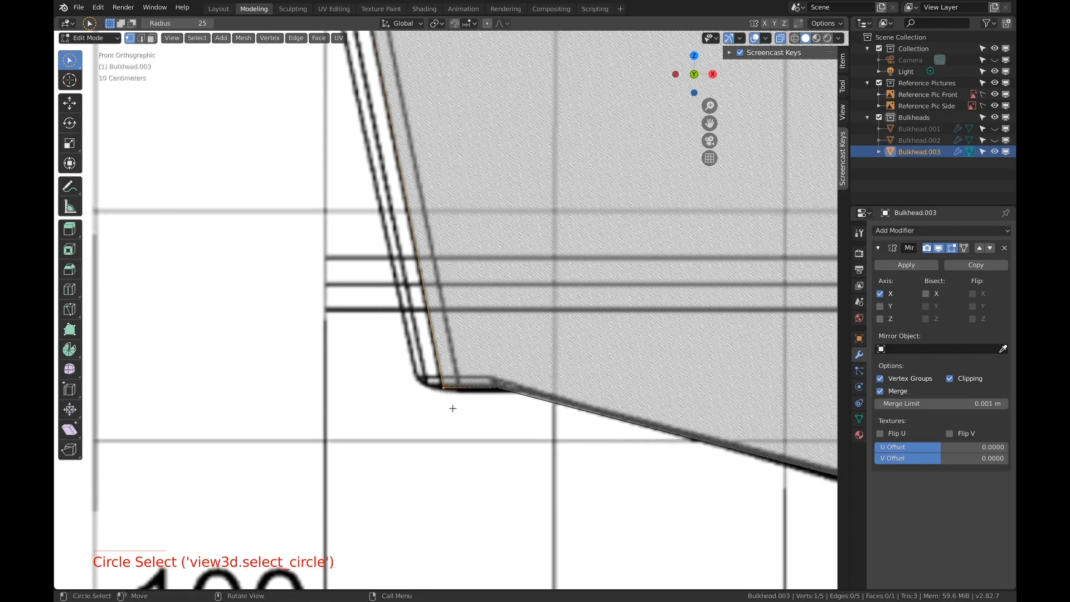
key("g")
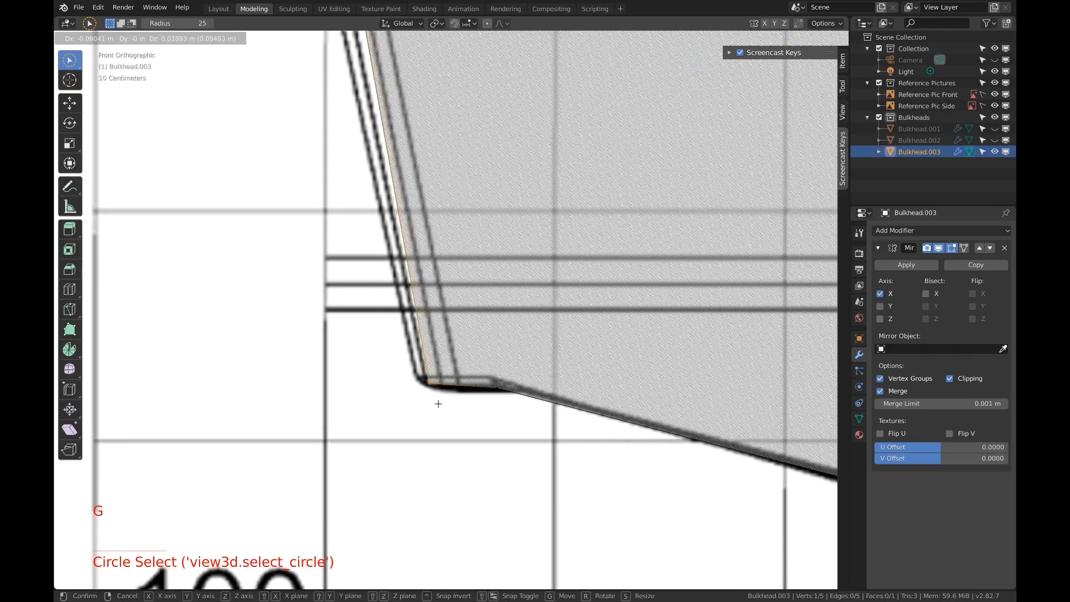
left_click(438, 403)
Select only the inner chine vertex and nudge it onto the hull section line where the bottom edge begins.
key("a")
key("a")
key("a")
key("c")
left_click(504, 401)
right_click(506, 406)
key("g")
key("g")
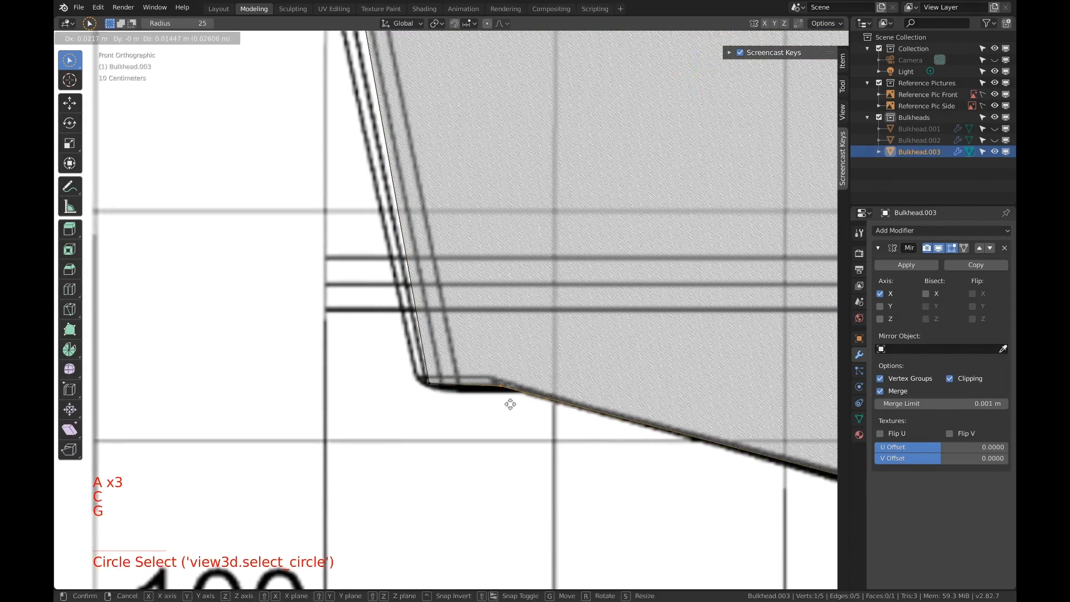
left_click(514, 404)
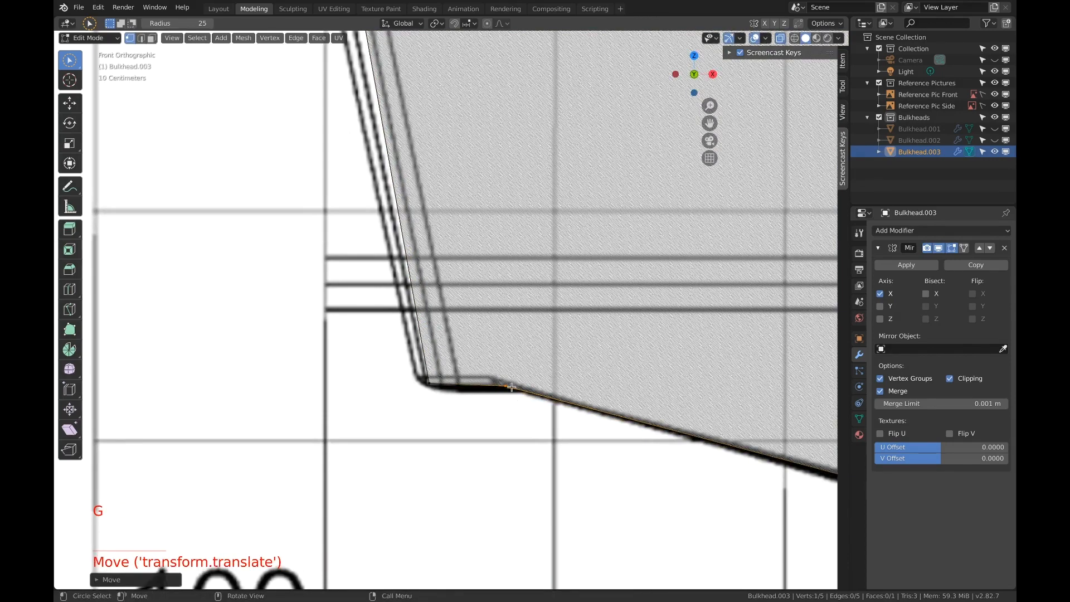
Select only the bulkhead's upper outer corner vertex.
middle_click_drag(514, 404, 463, 384, "shift")
scroll(529, 473, "down", 1, "shift")
scroll(464, 383, "down", 1, "shift")
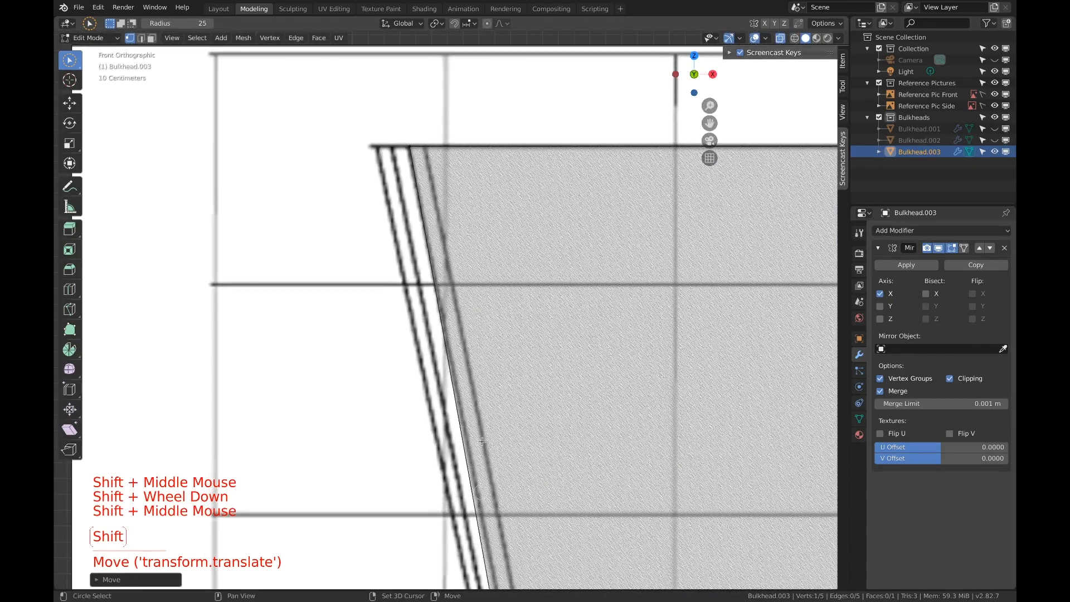
key("a")
key("a")
key("a")
key("c")
left_click(410, 147)
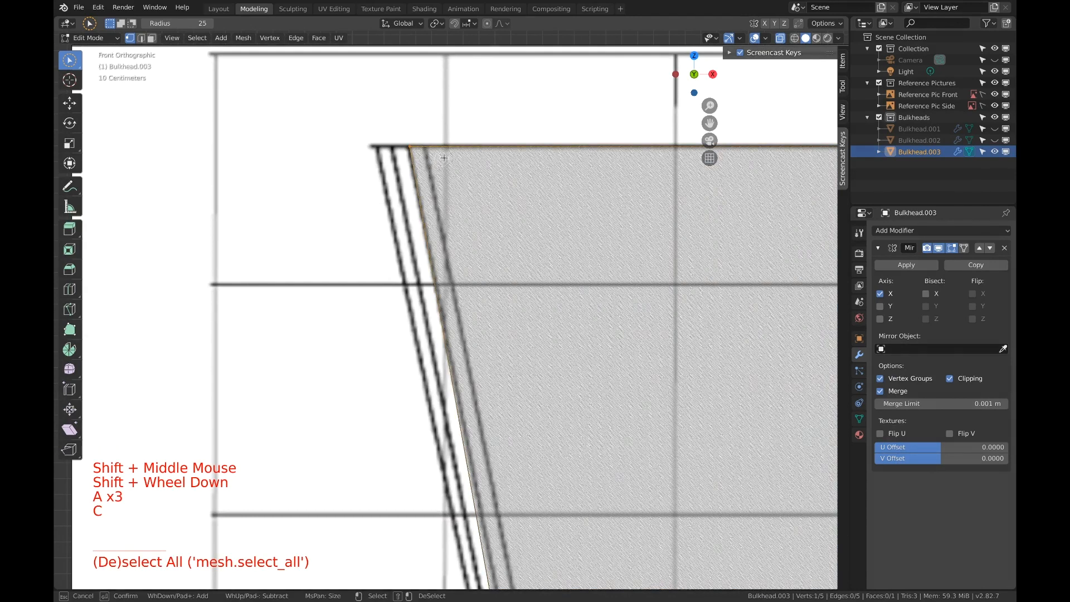
right_click(523, 131)
key("g")
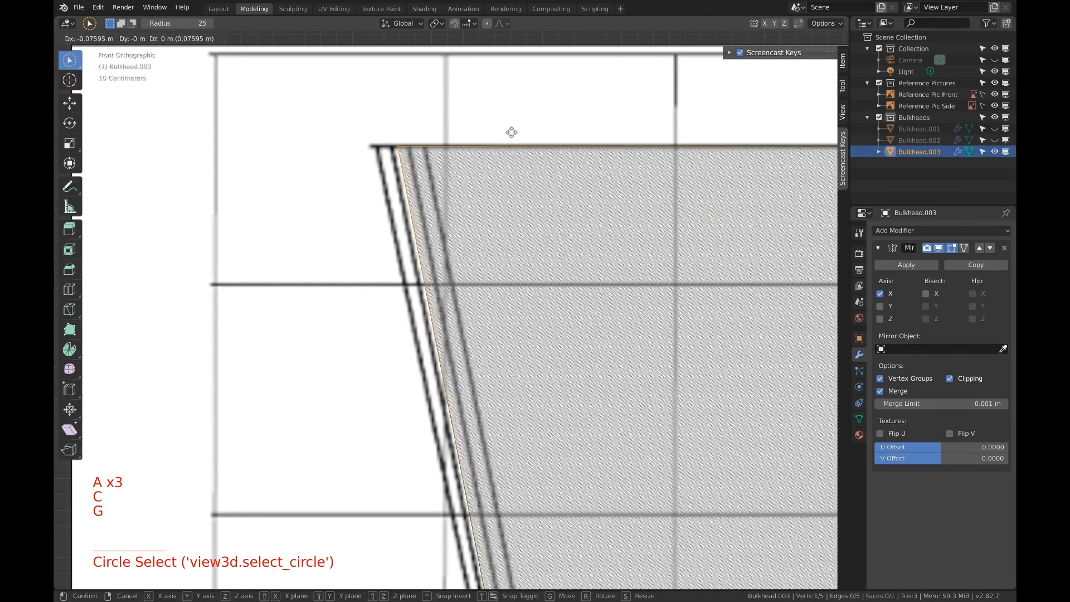
key("y")
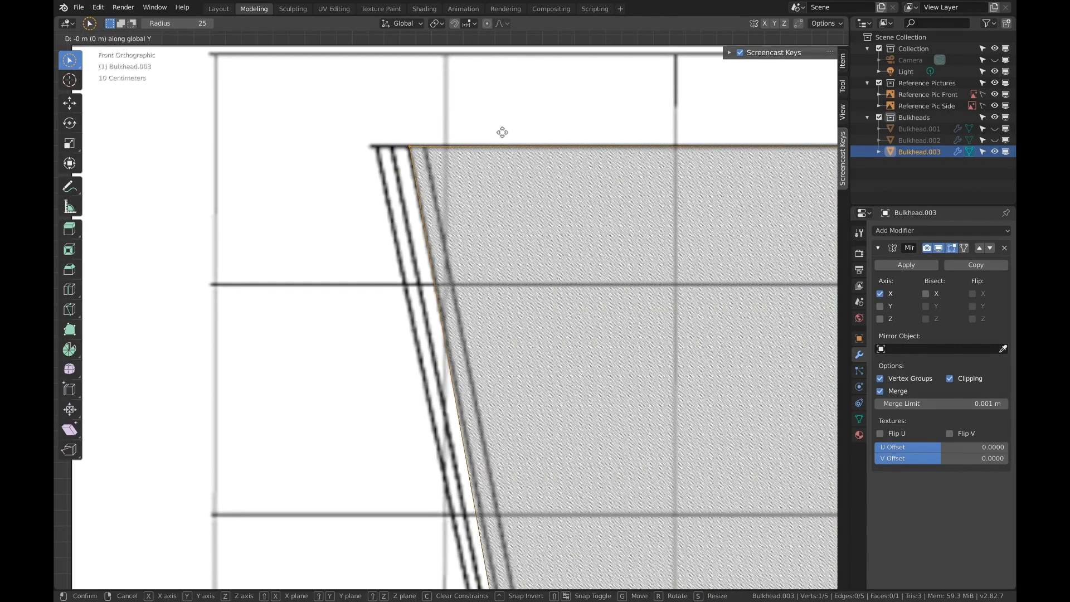
key("g")
right_click(490, 133)
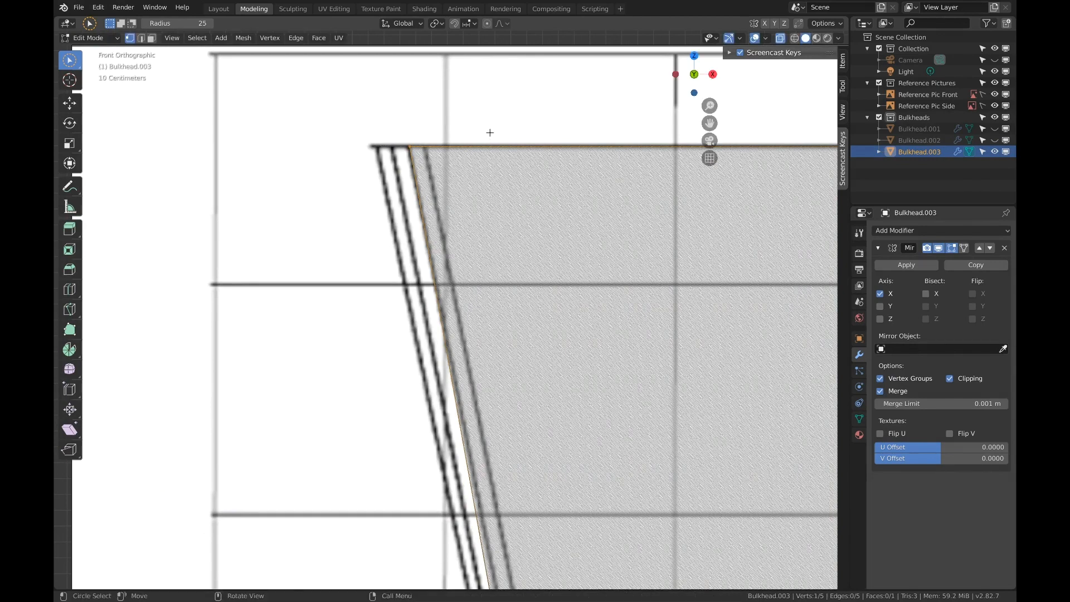
key("g")
left_click(477, 131)
Reselect the upper outer corner vertex alone and move it outward along X onto the next section line.
key("a")
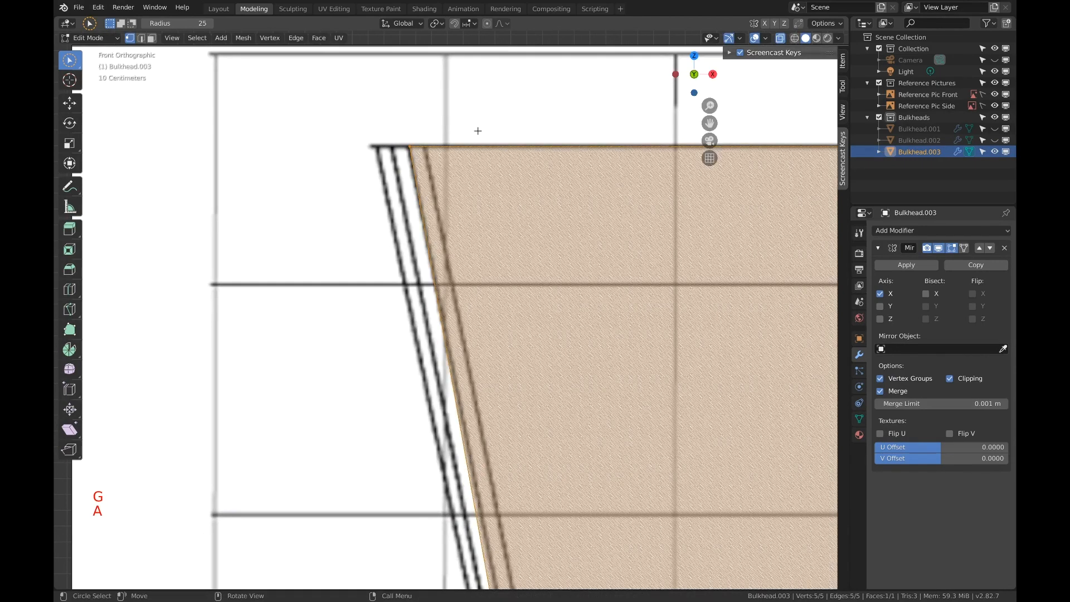
key("a")
key("a")
key("c")
left_click(407, 150)
right_click(508, 104)
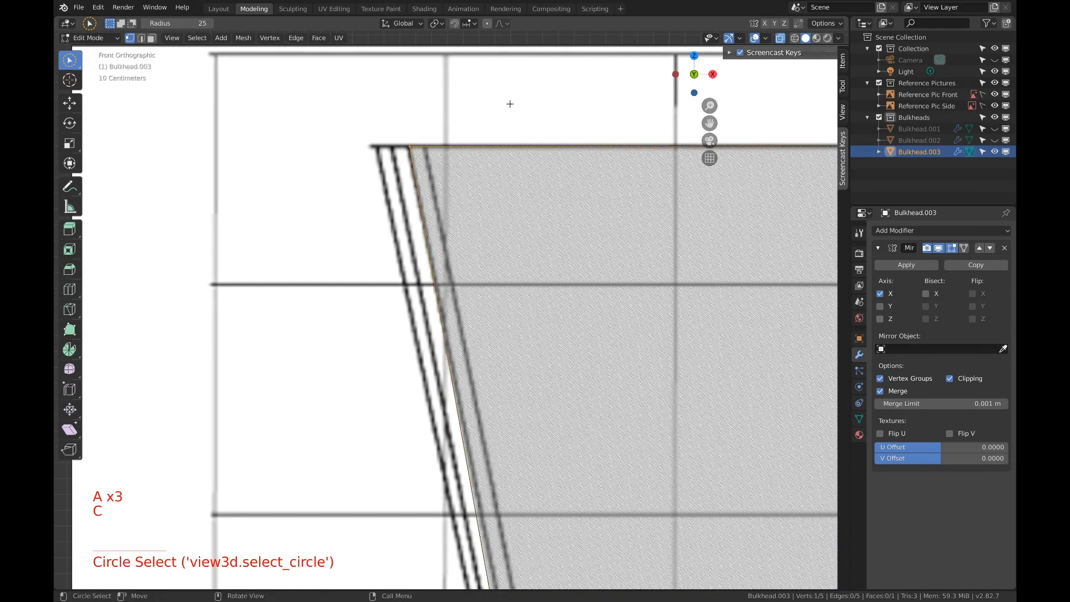
key("g")
key("x")
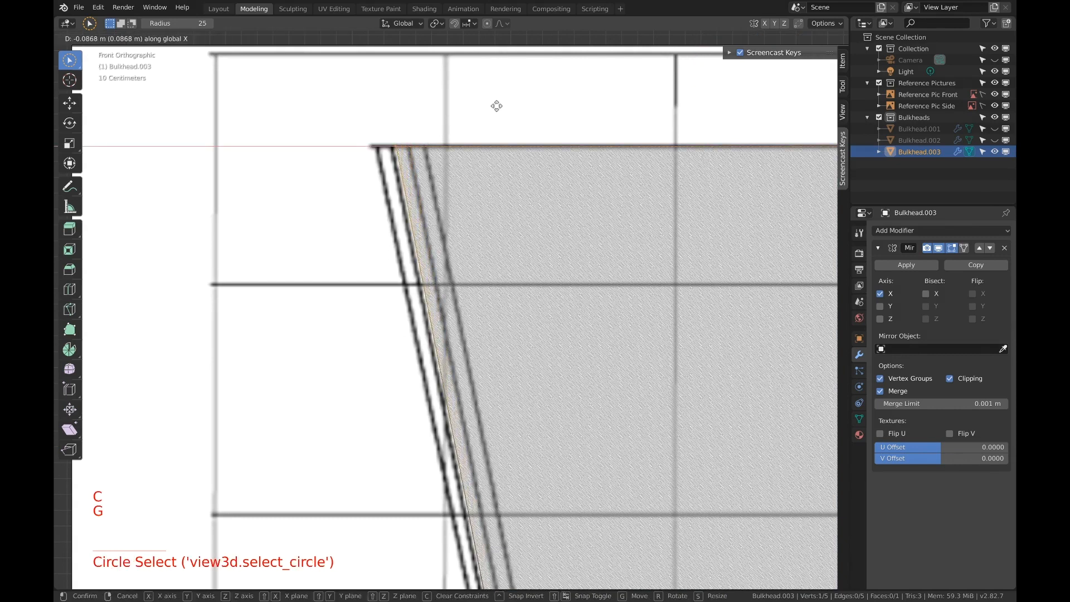
left_click(493, 106)
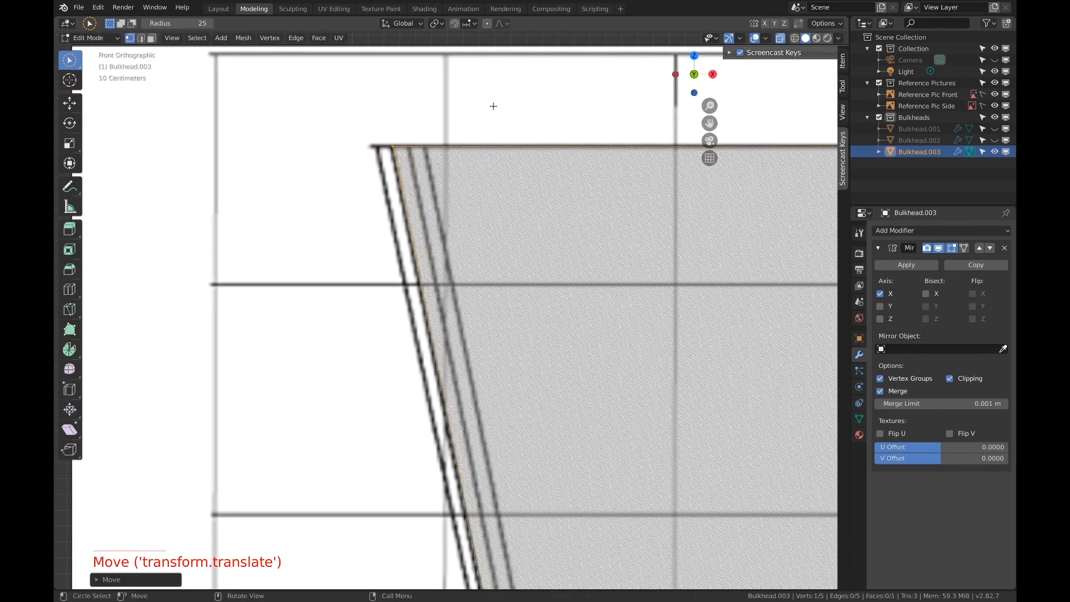
Select only the bottom centreline vertex of Bulkhead.003 and lower it along Z to the next keel section line.
scroll(501, 203, "down", 2)
scroll(501, 203, "down", 3)
middle_click_drag(501, 203, 497, 136, "shift")
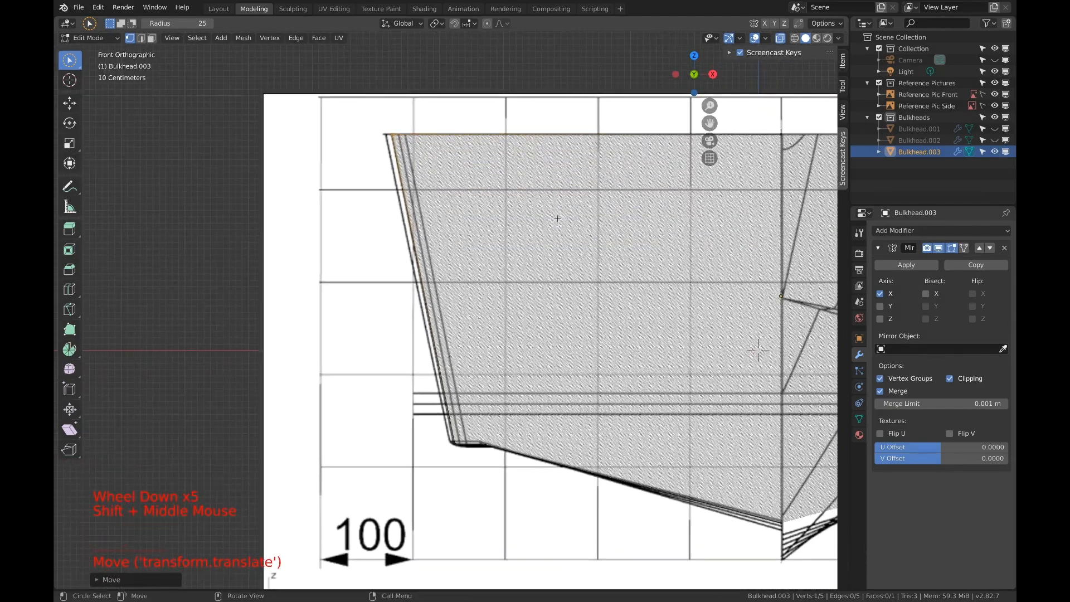
middle_click_drag(557, 219, 451, 153, "shift")
middle_click_drag(663, 332, 543, 212, "shift")
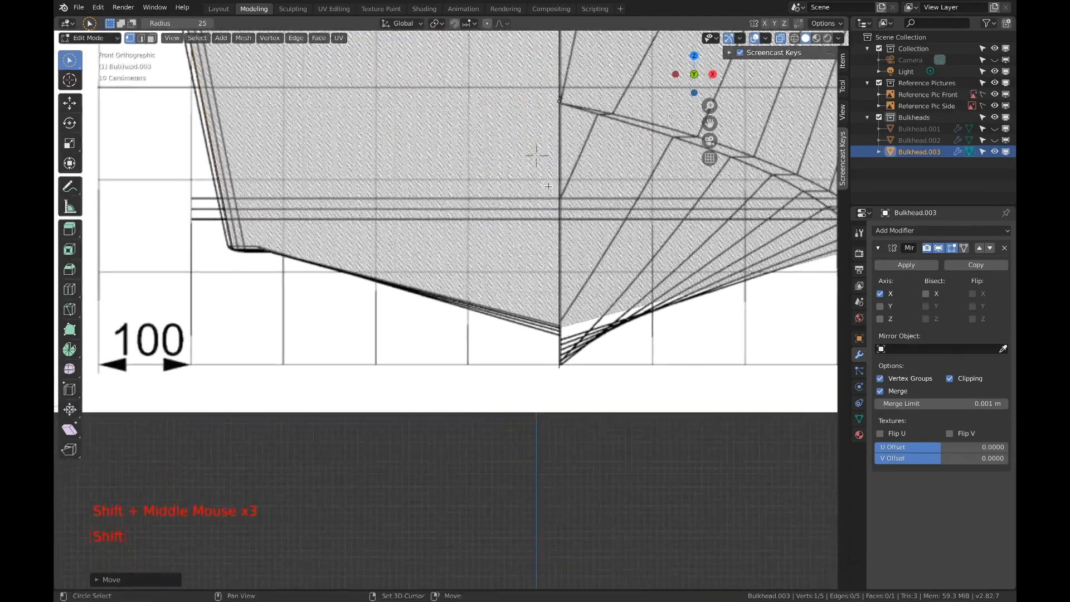
scroll(562, 284, "up", 5)
scroll(563, 284, "up", 1, "shift")
middle_click_drag(563, 284, 564, 288, "shift")
key("a")
key("a")
key("a")
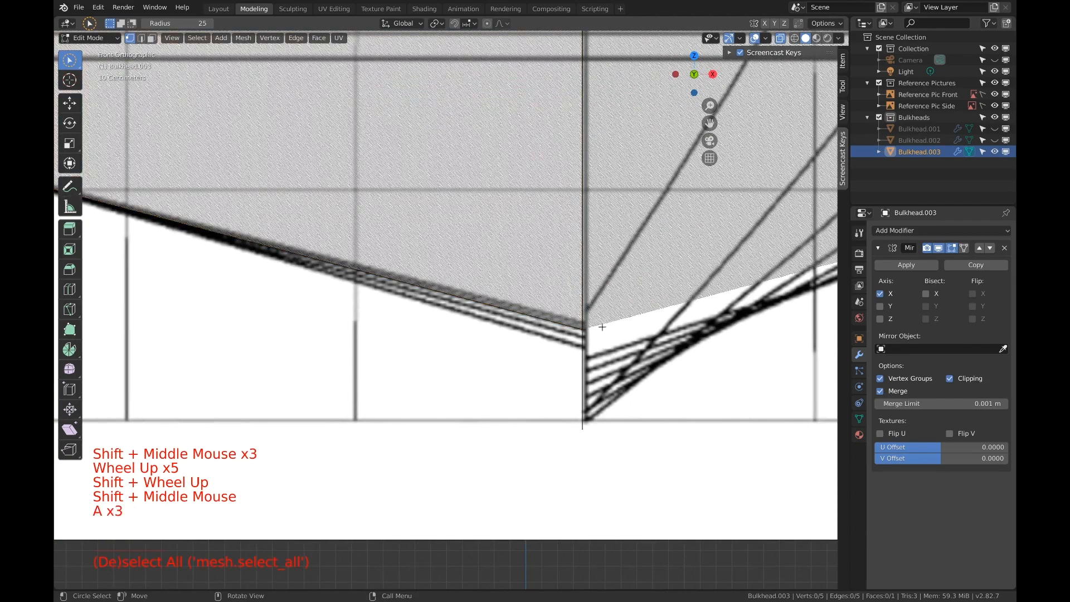
key("c")
left_click(583, 326)
right_click(582, 326)
key("g")
key("z")
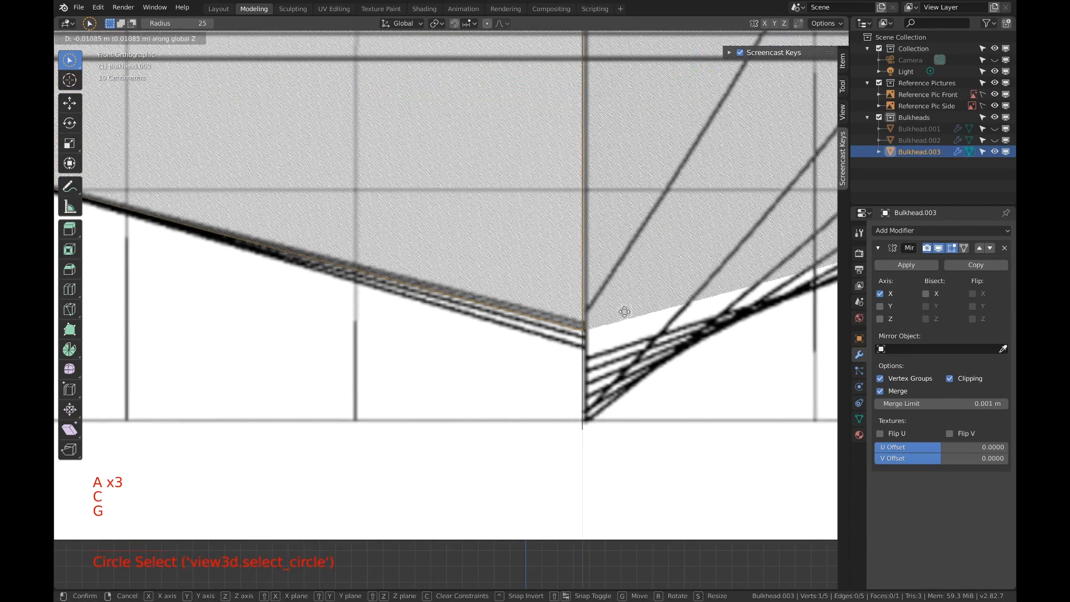
left_click(624, 316)
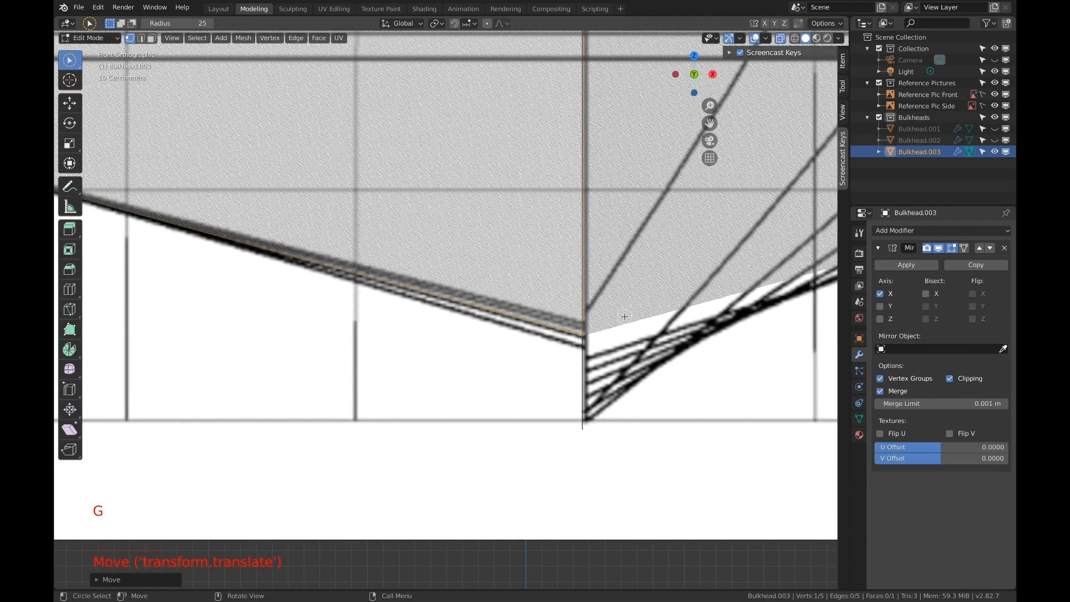
Leave edit mode, duplicate Bulkhead.003 and move the copy along Y to the side picture's next vertical grid line.
scroll(571, 259, "down", 1)
mouse_move(567, 251)
middle_mouse_down("shift")
mouse_move(555, 249)
mouse_move(579, 254)
middle_mouse_up("shift")
scroll(580, 254, "down", 3)
middle_click_drag(579, 254, 603, 252)
key("Tab")
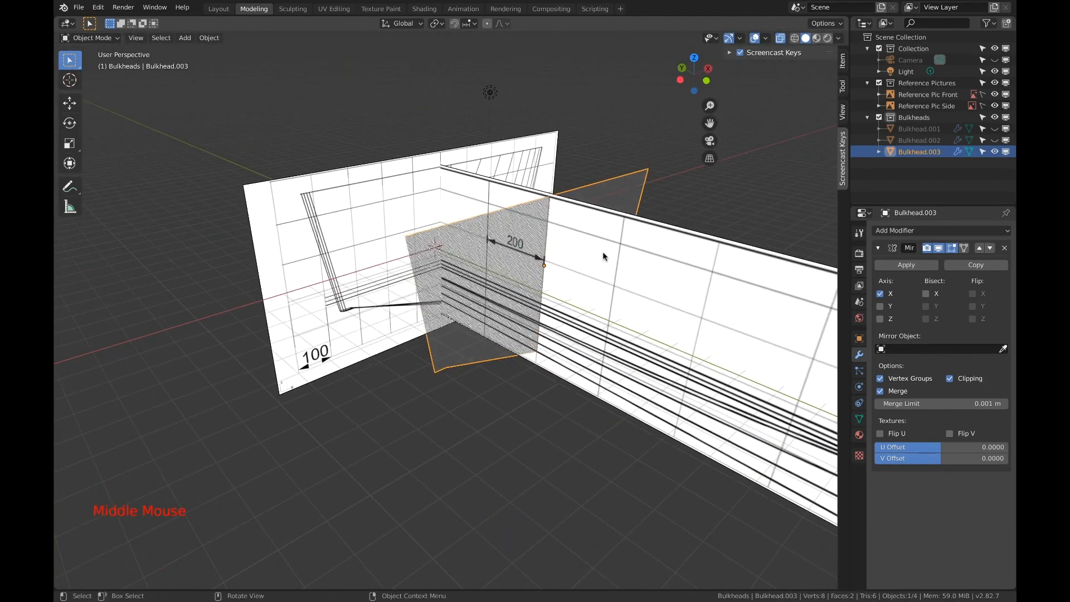
key("shift+d")
key("y")
left_click(671, 275)
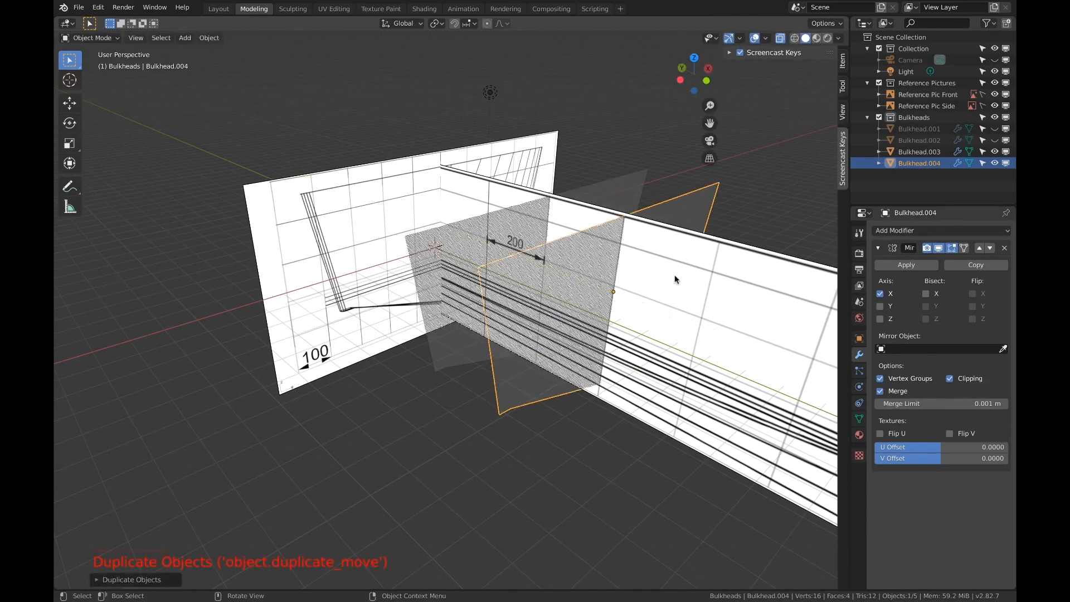
Hide Bulkhead.003 and return to front view.
left_click(994, 152)
middle_click_drag(693, 242, 698, 240)
left_click(705, 82)
middle_click_drag(574, 190, 621, 218, "shift")
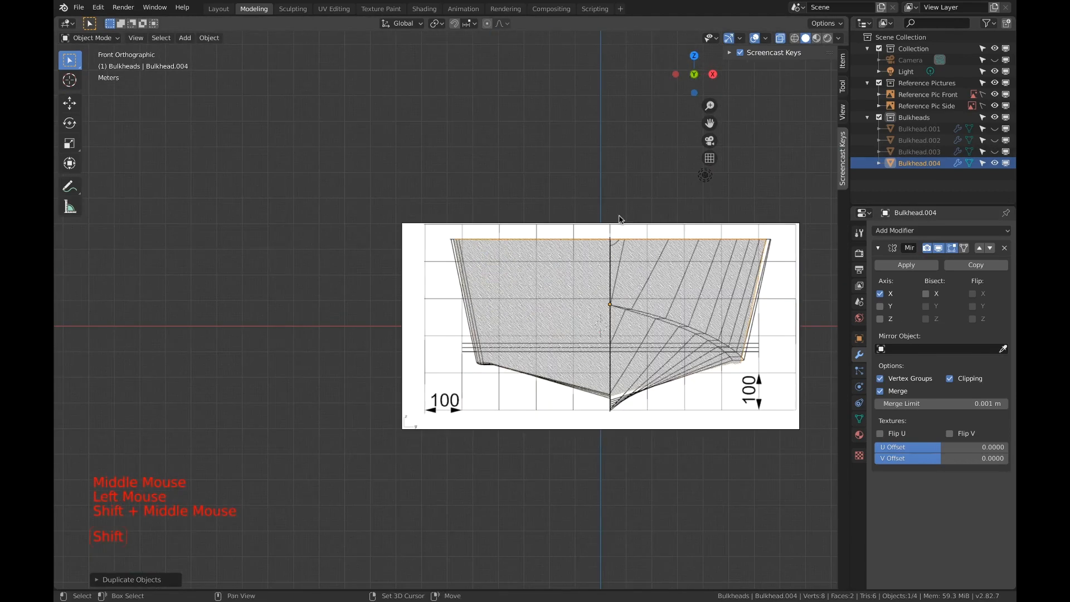
Enter edit mode on Bulkhead.004, select only its upper outer corner vertex and move it outward along X onto the next section line.
scroll(619, 217, "up", 6)
scroll(613, 214, "up", 1, "shift")
middle_click_drag(501, 153, 493, 229, "shift")
scroll(492, 225, "up", 3)
middle_click_drag(469, 70, 468, 157, "shift")
key("Tab")
key("a")
key("a")
key("c")
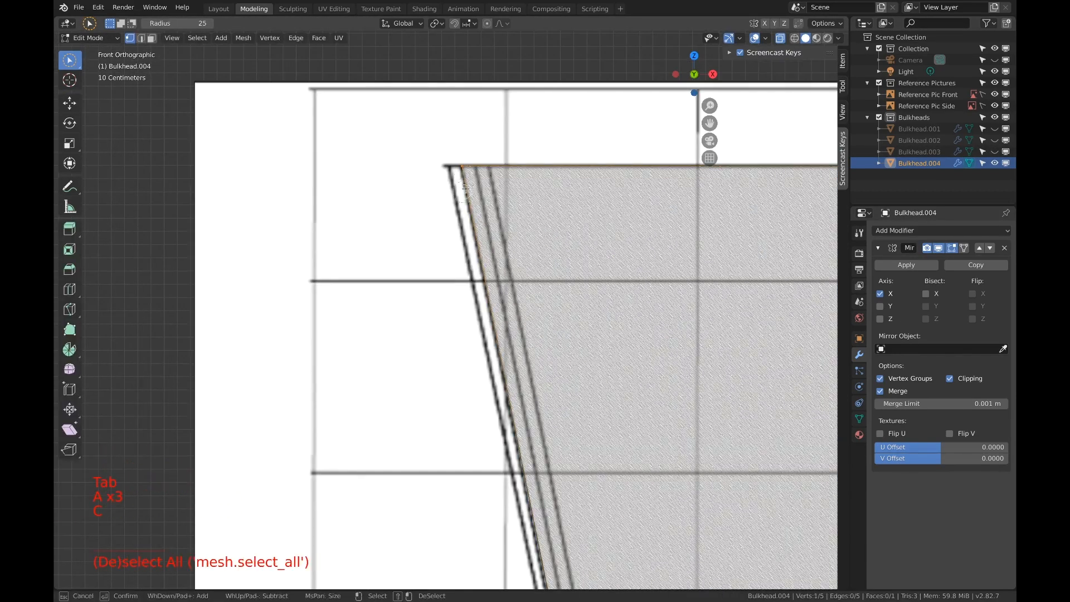
left_click(467, 157)
right_click(473, 151)
key("g")
key("x")
left_click(491, 129)
Fit the outer chine corner vertex of Bulkhead.004 to the outermost section line, and select only the neighbouring inner chine vertex.
middle_click_drag(534, 300, 496, 100, "shift")
middle_click_drag(535, 390, 498, 198, "shift")
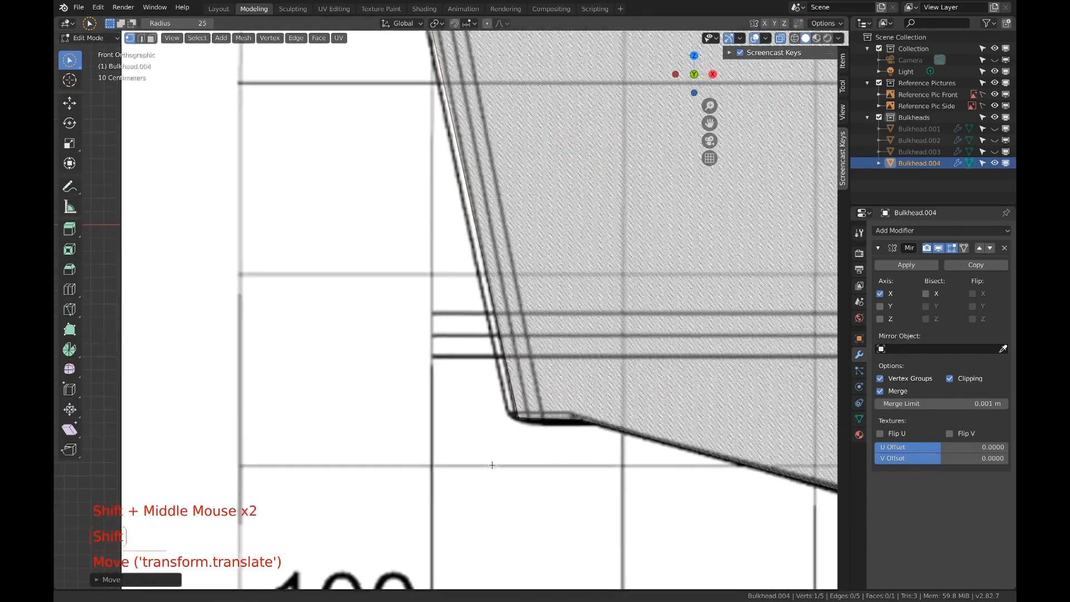
key("c")
key("a")
key("a")
key("a")
key("c")
left_click(583, 421)
right_click(591, 428)
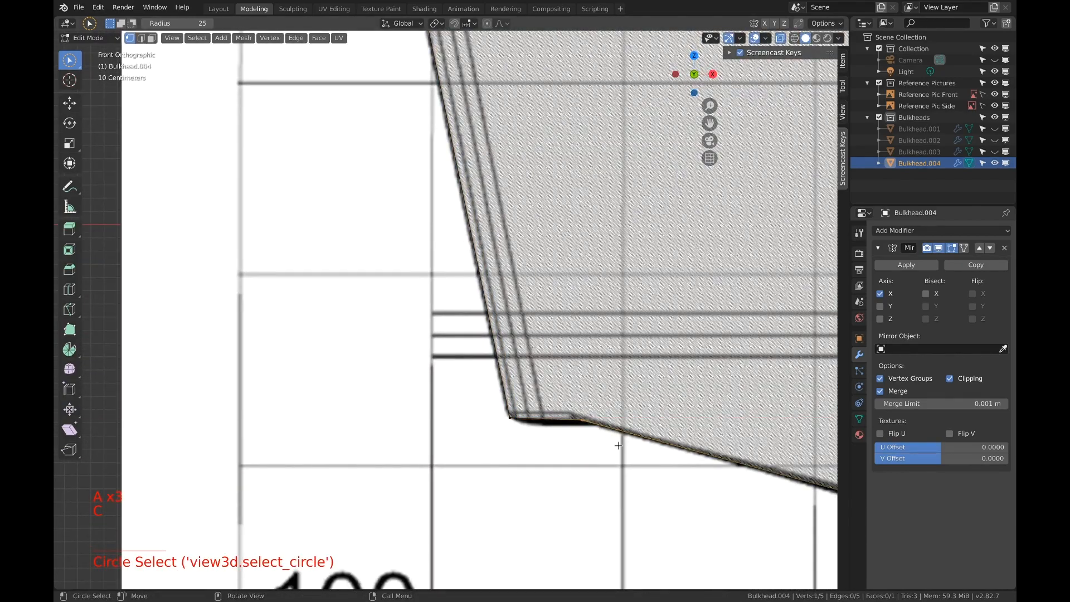
Select only the bottom centreline vertex of Bulkhead.004 and lower it along Z to the lowest keel point of the left-hand section lines.
scroll(554, 415, "up", 3)
middle_click_drag(607, 451, 523, 360, "shift")
middle_click_drag(680, 455, 519, 395, "shift")
scroll(523, 399, "down", 4)
middle_click_drag(629, 446, 251, 381, "shift")
scroll(502, 390, "up", 3)
key("a")
key("a")
key("a")
key("c")
left_click(636, 465)
key("g")
key("x")
left_click(670, 443)
key("g")
key("z")
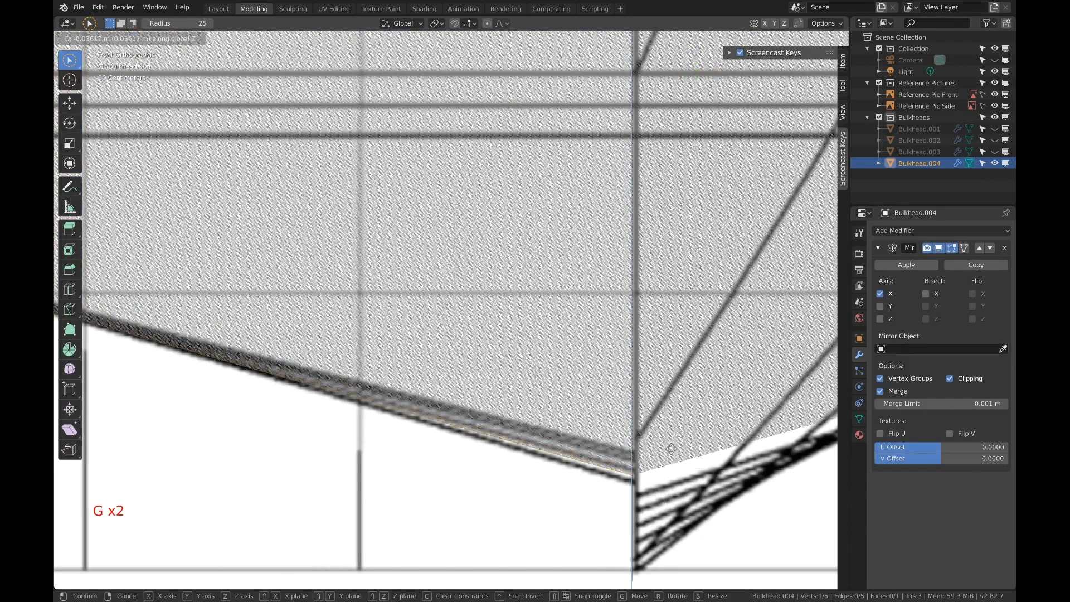
left_click(673, 453)
Show Bulkhead.003, Bulkhead.002 and Bulkhead.001 again and review all four bulkheads in perspective against the reference pictures.
scroll(672, 451, "down", 13)
middle_click_drag(510, 338, 551, 312)
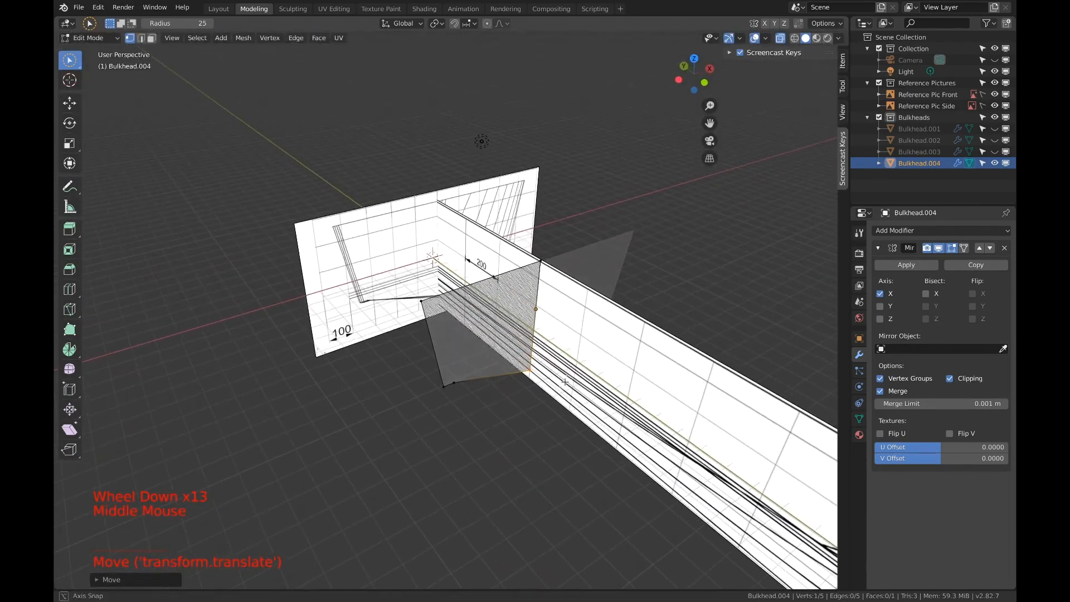
left_click(994, 152)
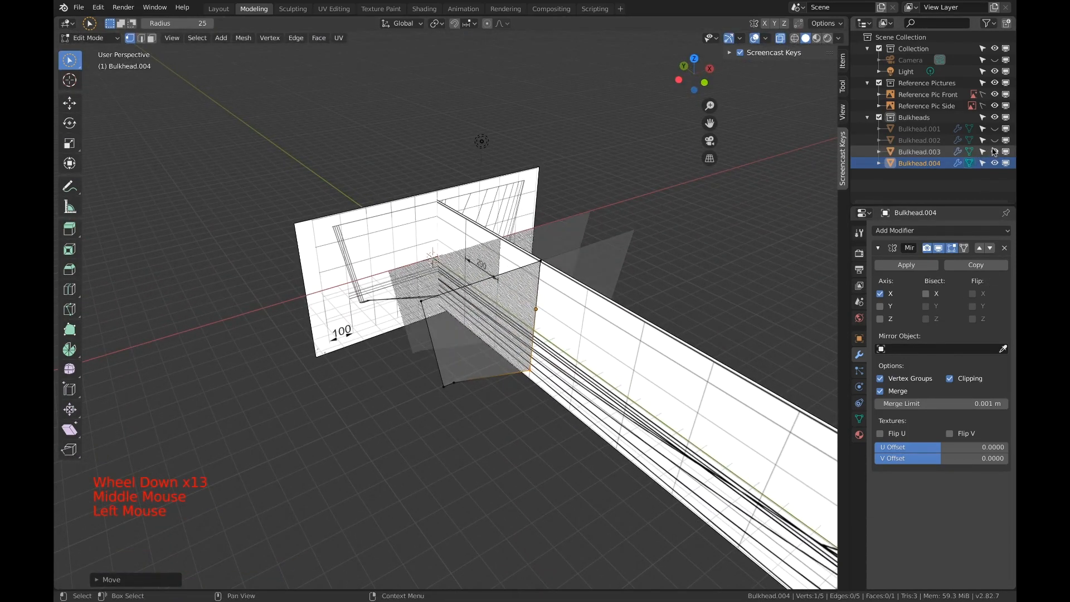
left_click(994, 140)
left_click(994, 128)
middle_click_drag(623, 277, 625, 280)
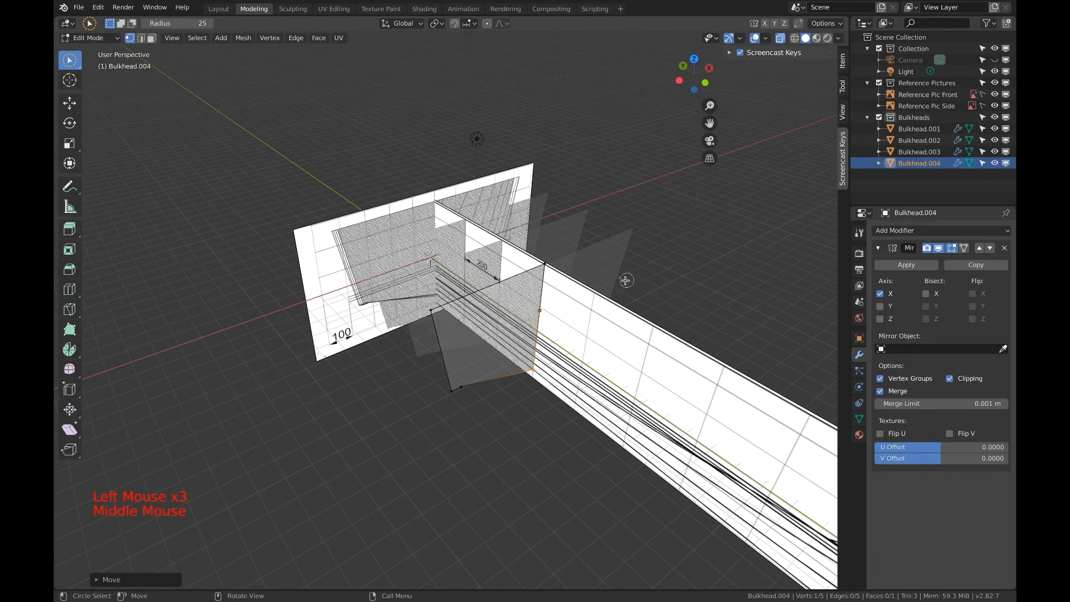
middle_click_drag(496, 314, 506, 307)
scroll(524, 353, "up", 5)
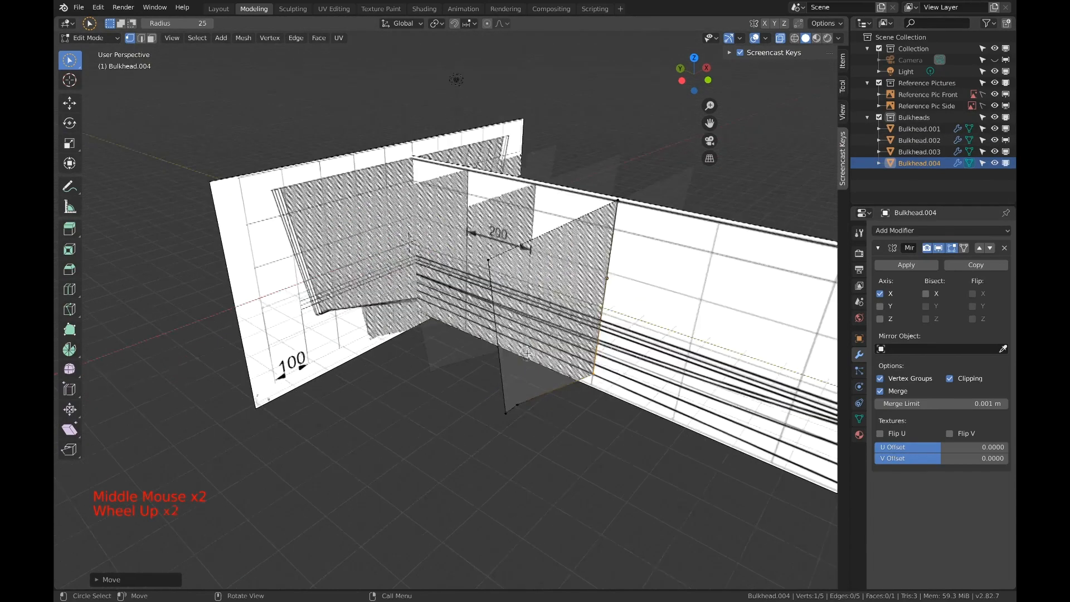
scroll(527, 354, "down", 1)
middle_click_drag(526, 355, 531, 354)
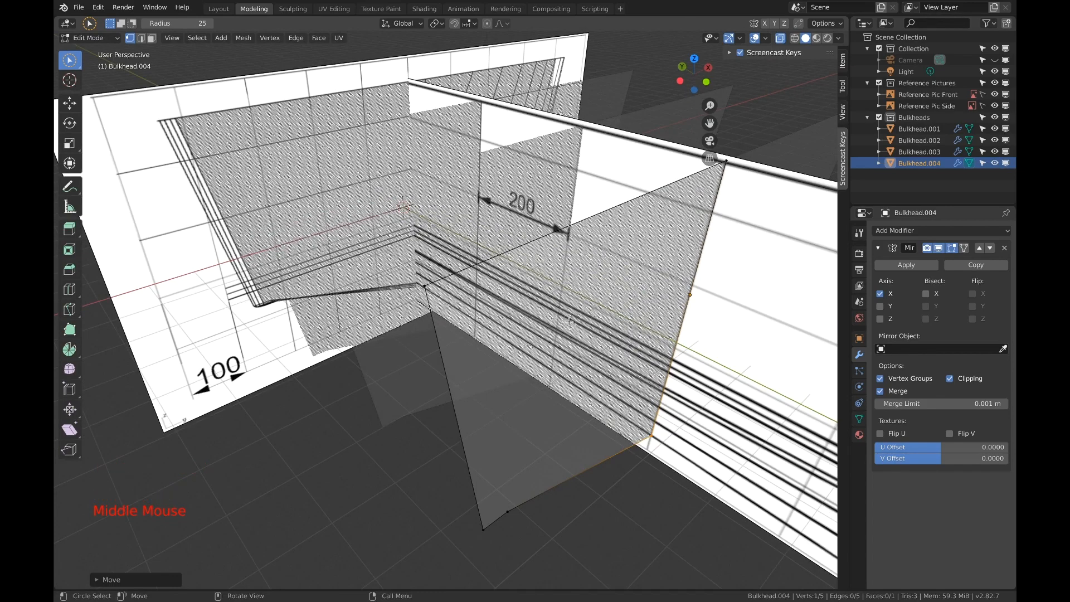
middle_click_drag(569, 321, 561, 274)
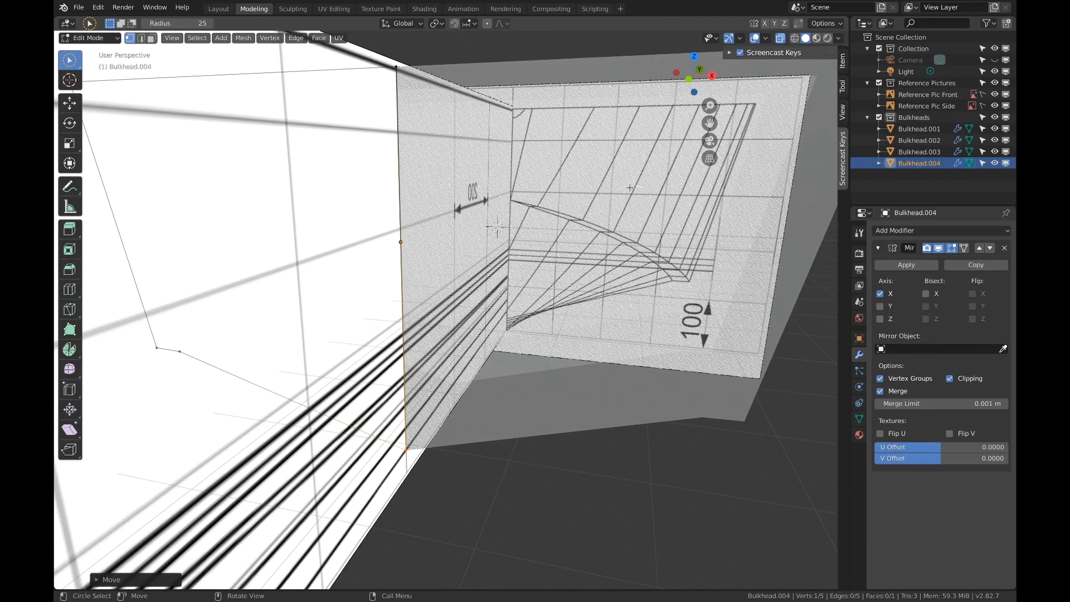
scroll(581, 215, "down", 2)
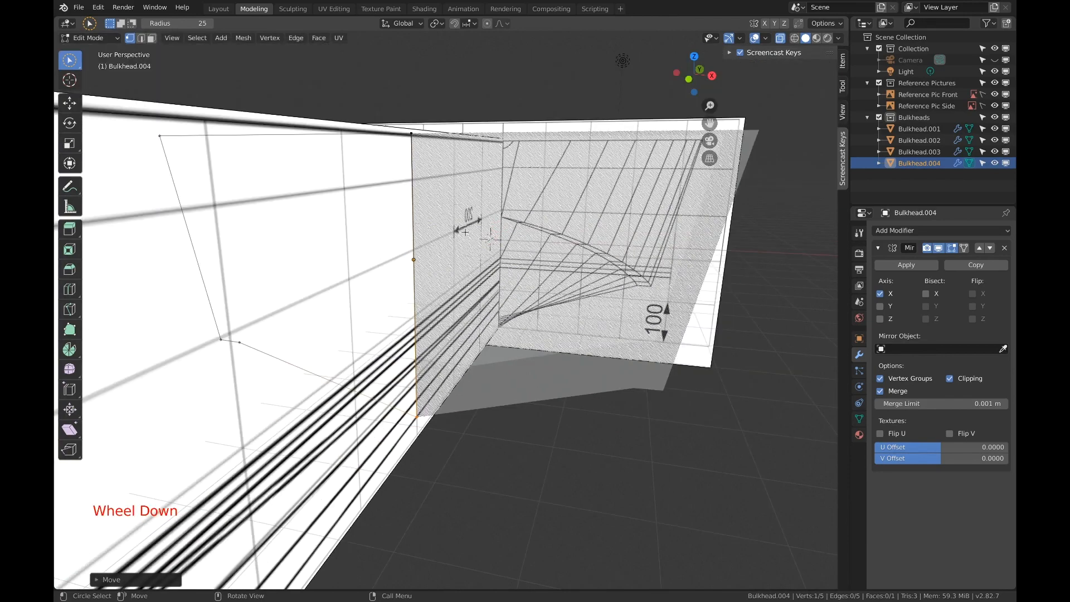
Leave edit mode, select Bulkhead.001 and rotate it 180° about the global Z axis.
middle_click_drag(464, 231, 440, 129)
scroll(437, 126, "down", 2)
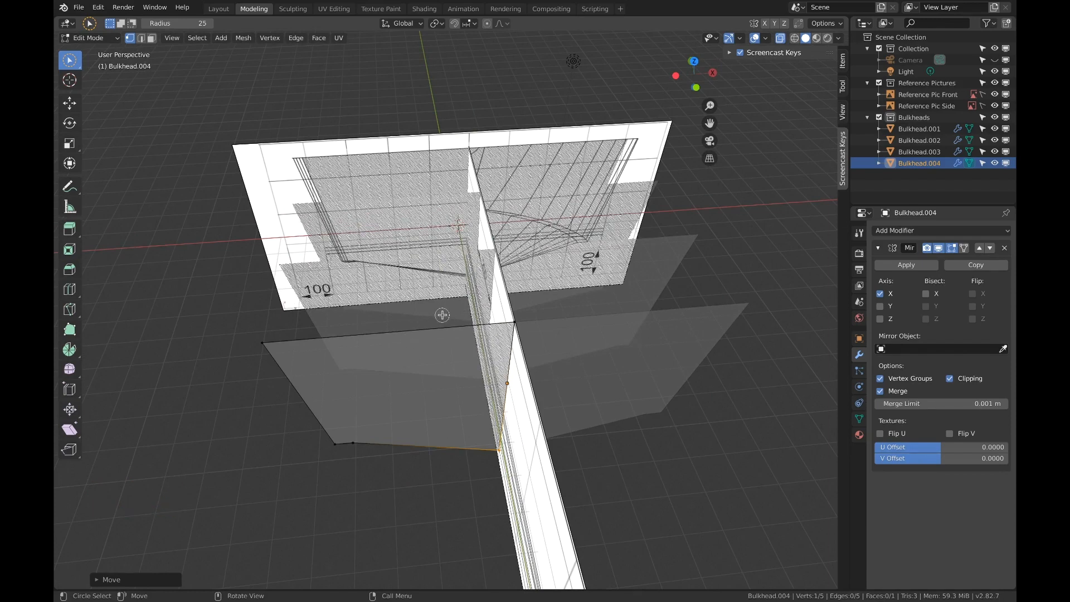
left_click(916, 132)
key("Tab")
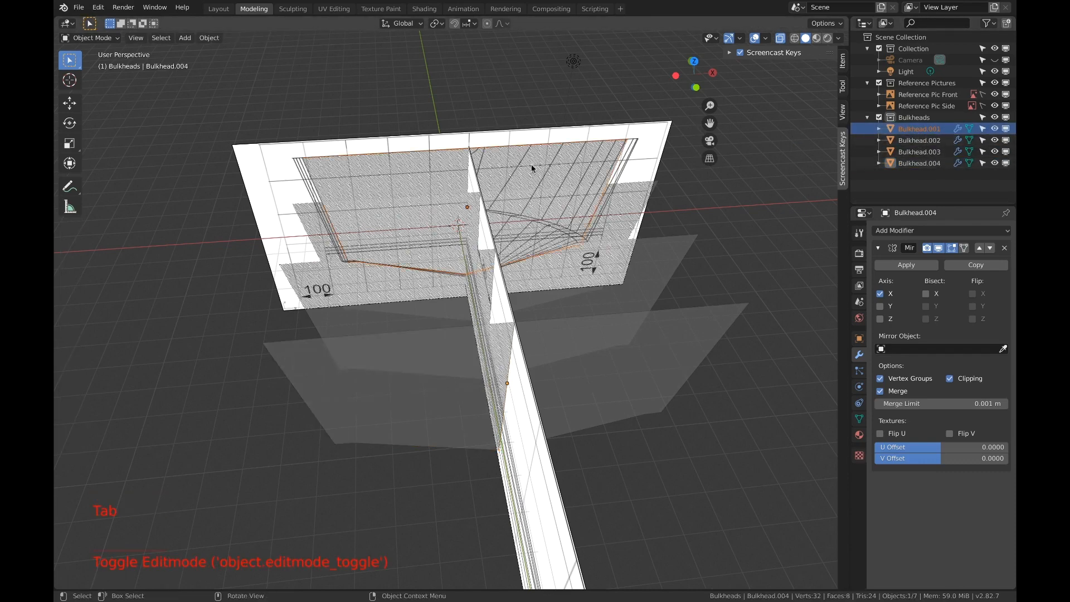
key("r")
key("z")
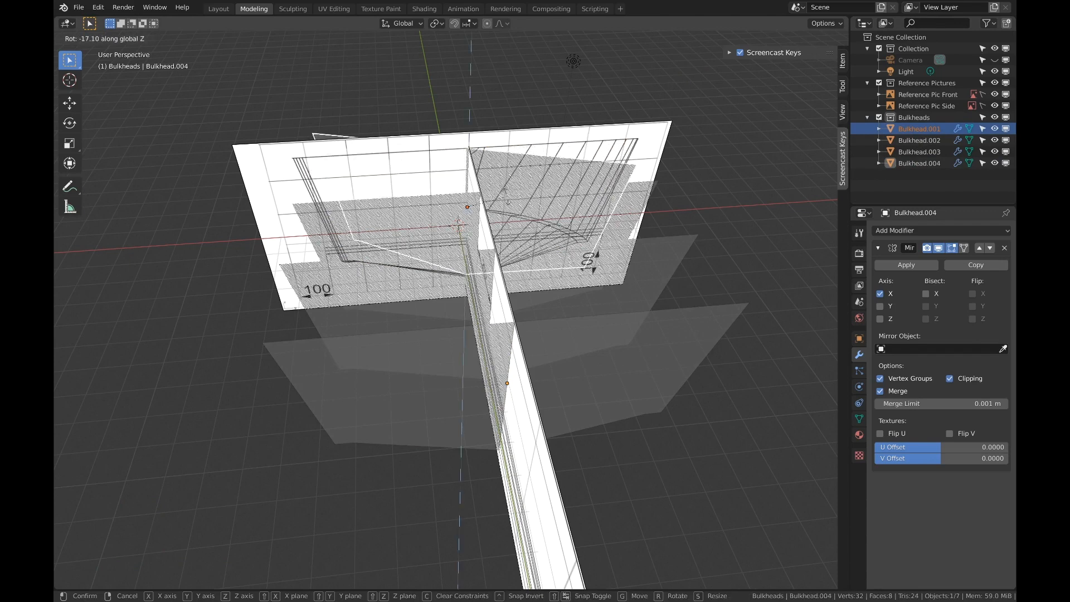
type("180")
key("Return")
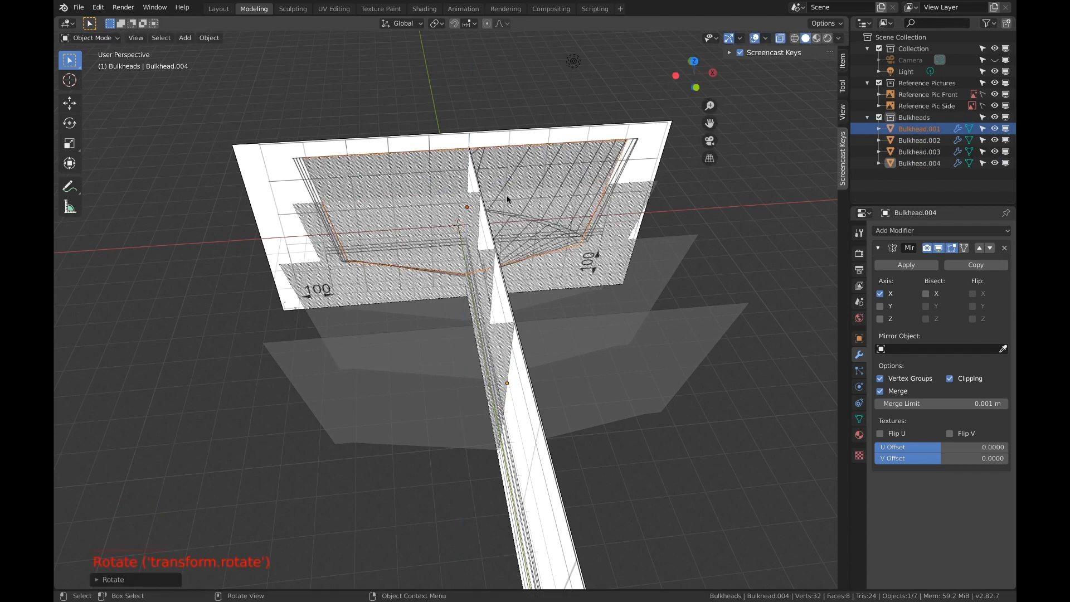
Select Bulkhead.002 and rotate it 180° about the global Z axis.
scroll(502, 307, "down", 3)
left_click(929, 142)
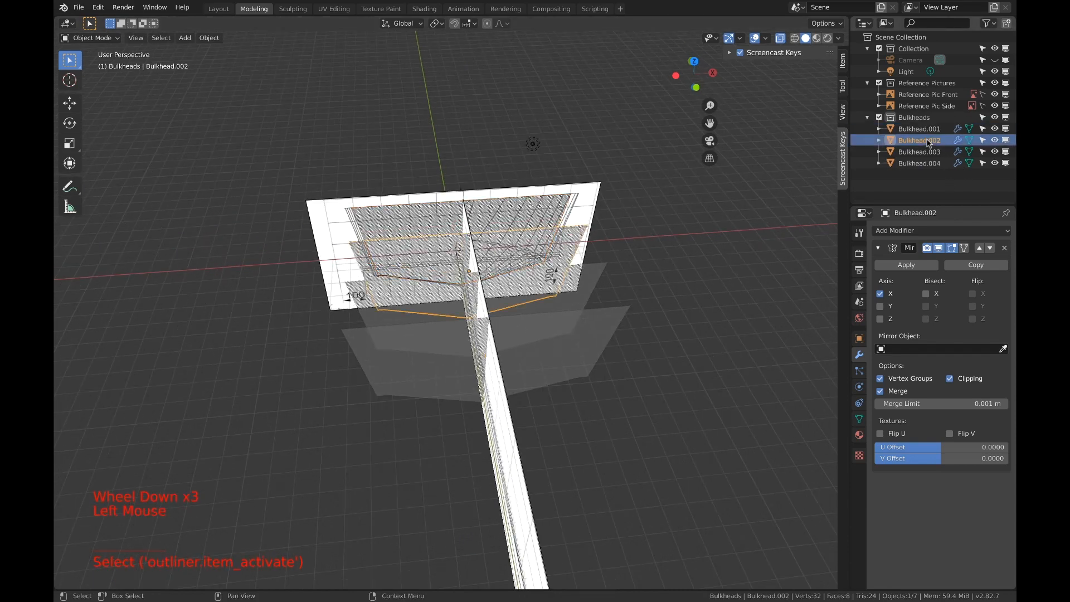
type("rz")
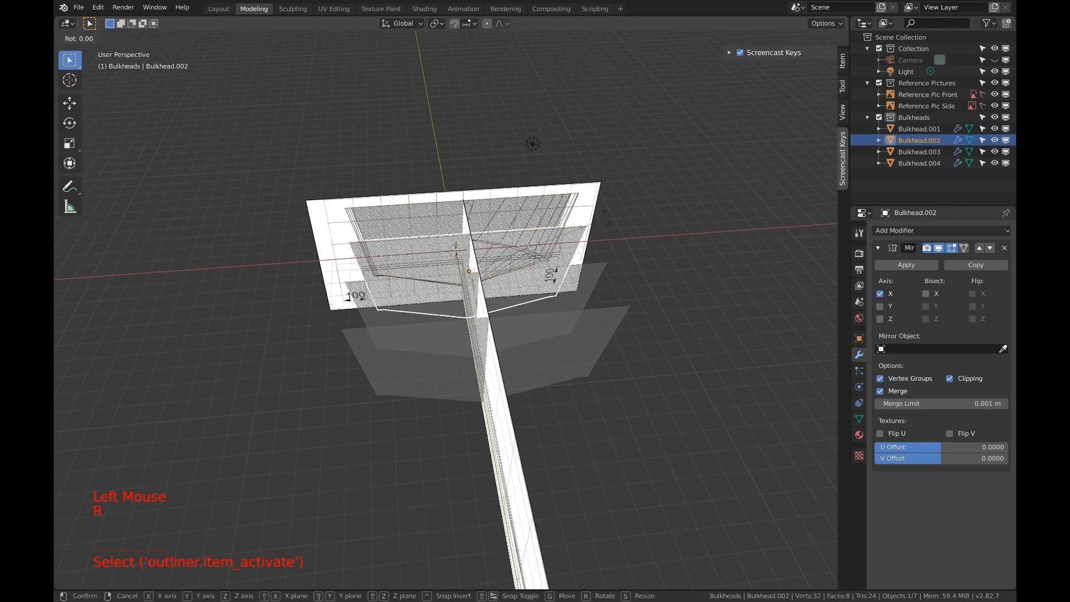
type("180")
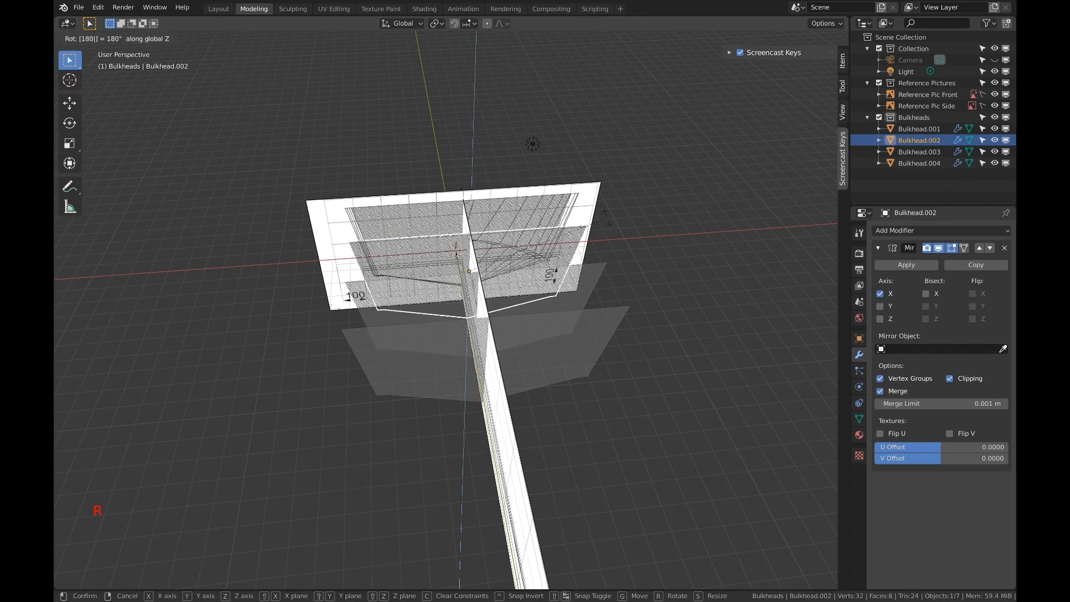
key("Return")
Select Bulkhead.003 and rotate it 180° about the global Z axis.
left_click(594, 280)
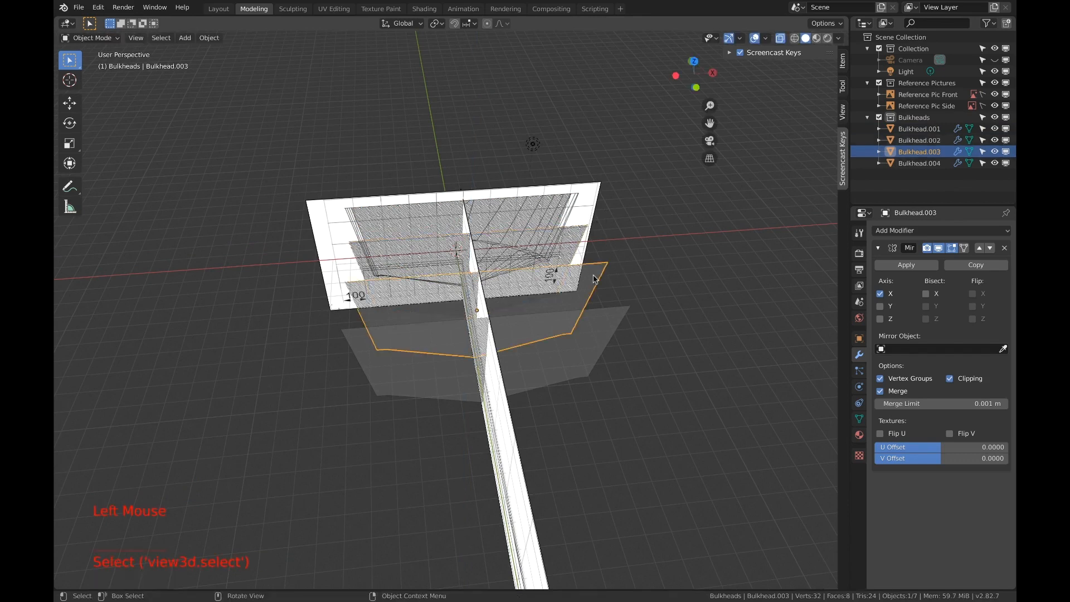
type("rz18")
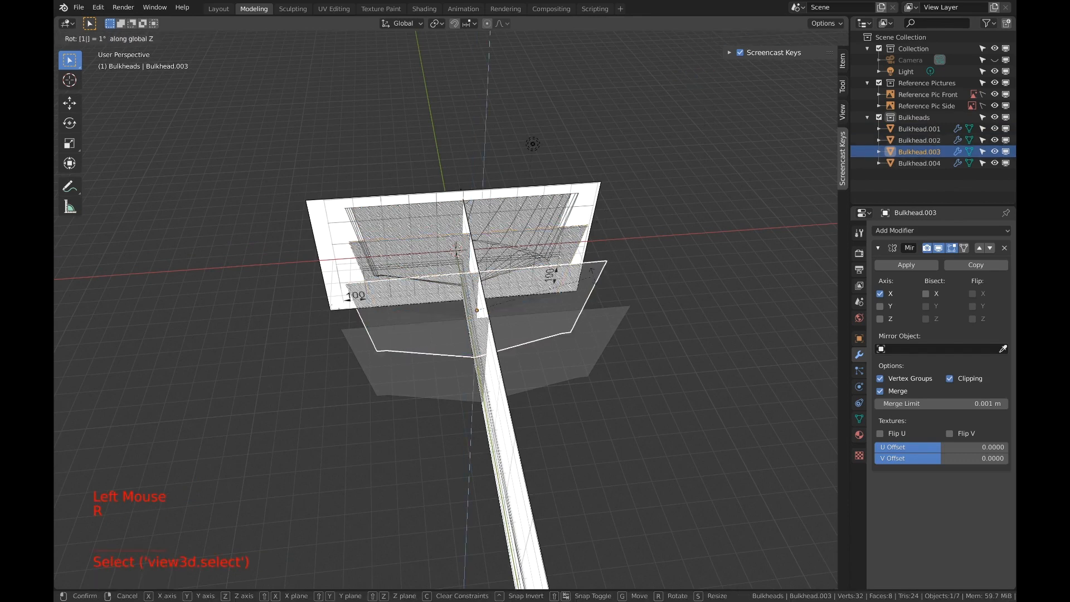
type("0")
key("Return")
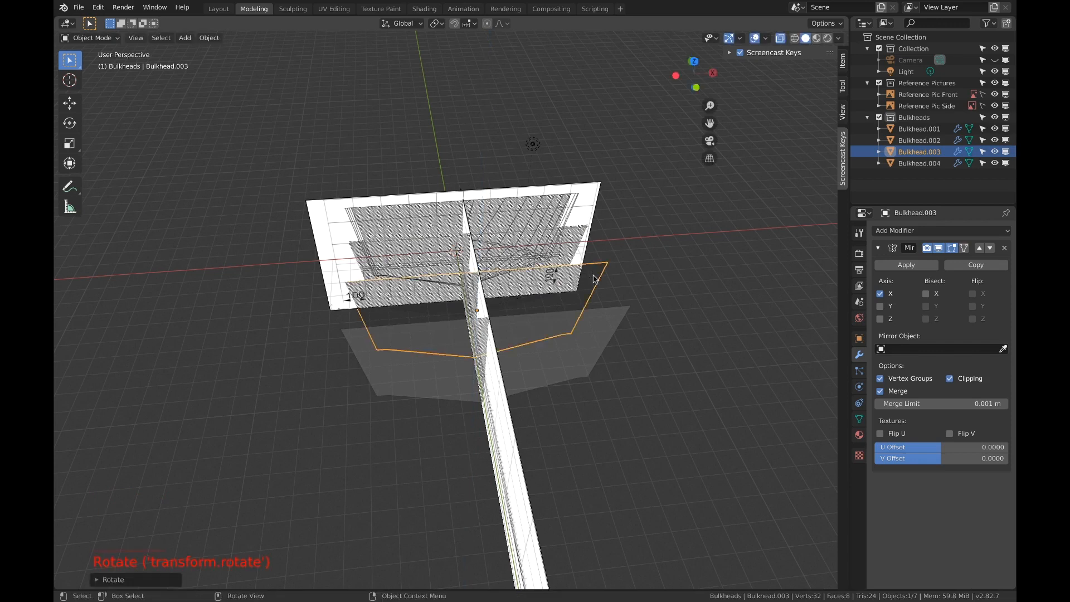
Select Bulkhead.004 and rotate it 180° about the global Z axis.
left_click(594, 327)
type("r")
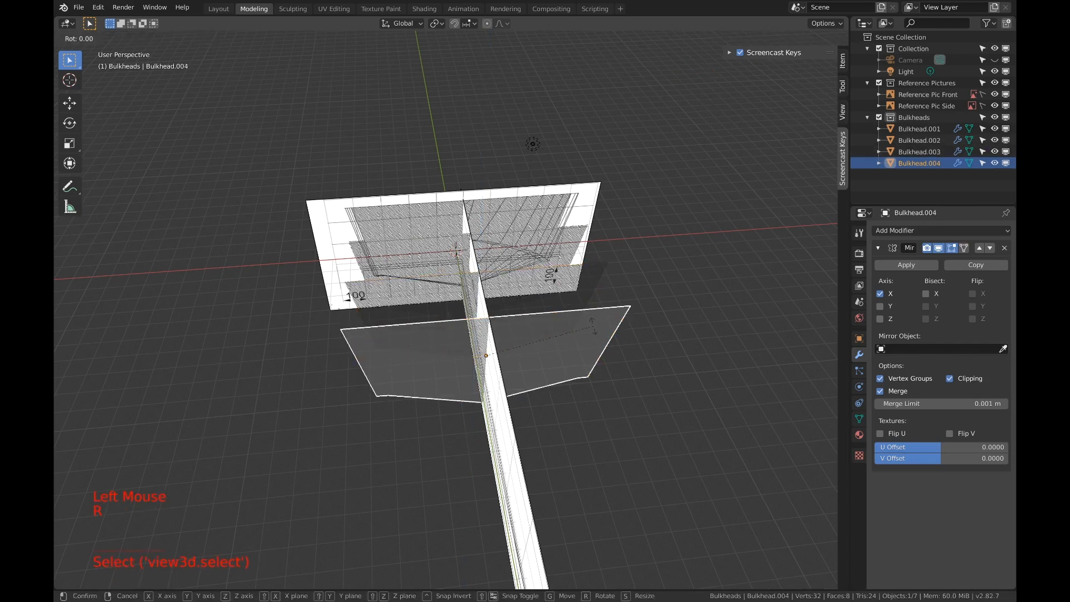
type("z19")
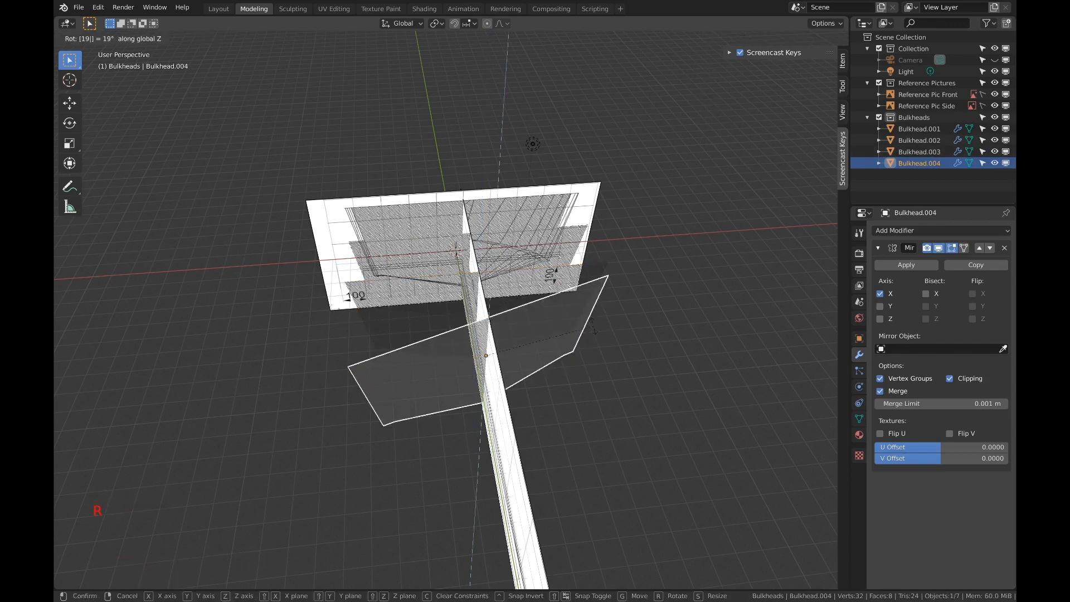
key("BackSpace")
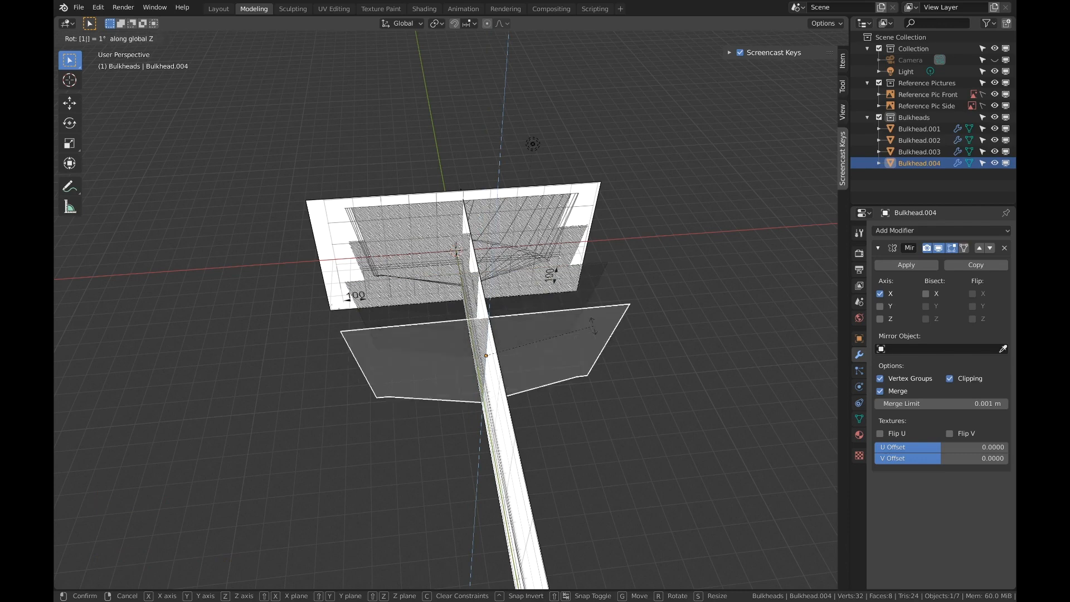
type("80")
key("Return")
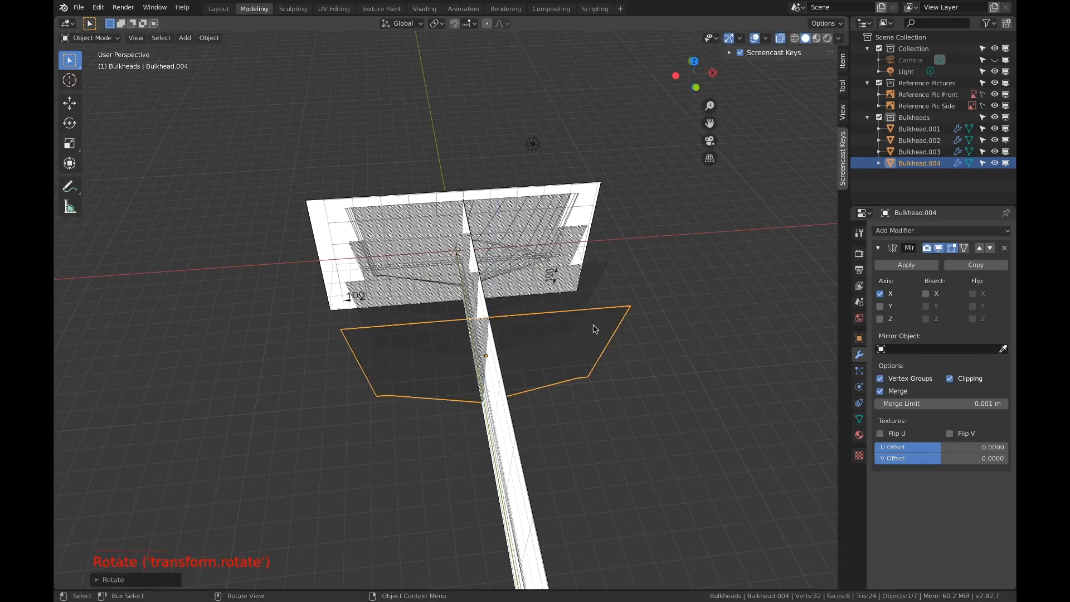
Enter edit mode on Bulkhead.004 and select its upper outer corner vertex.
middle_click_drag(594, 329, 592, 272)
key("Tab")
scroll(591, 273, "up", 3)
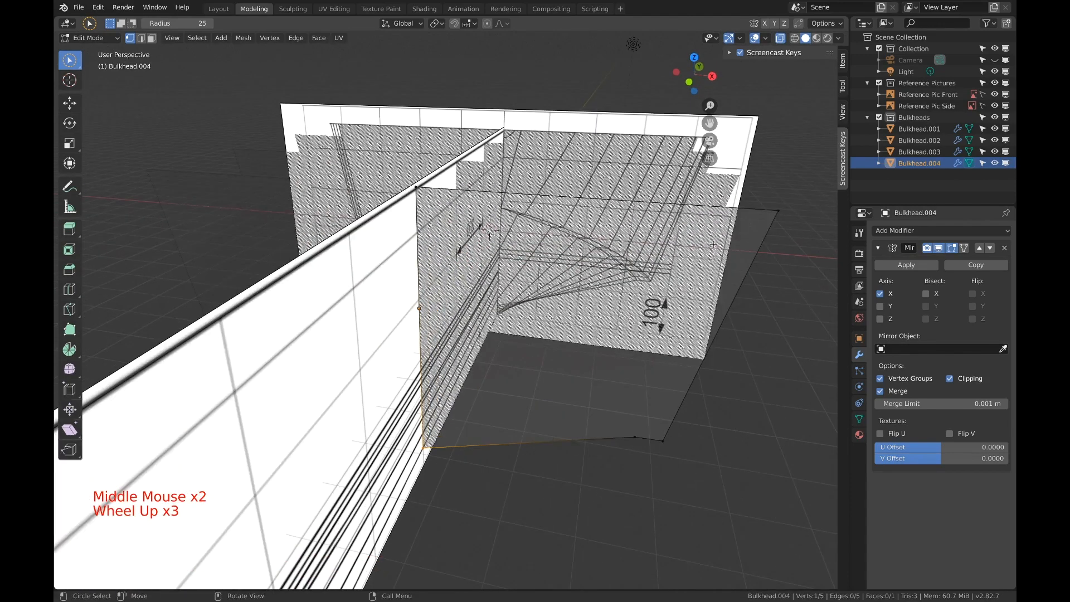
left_click(775, 209)
scroll(649, 226, "down", 1)
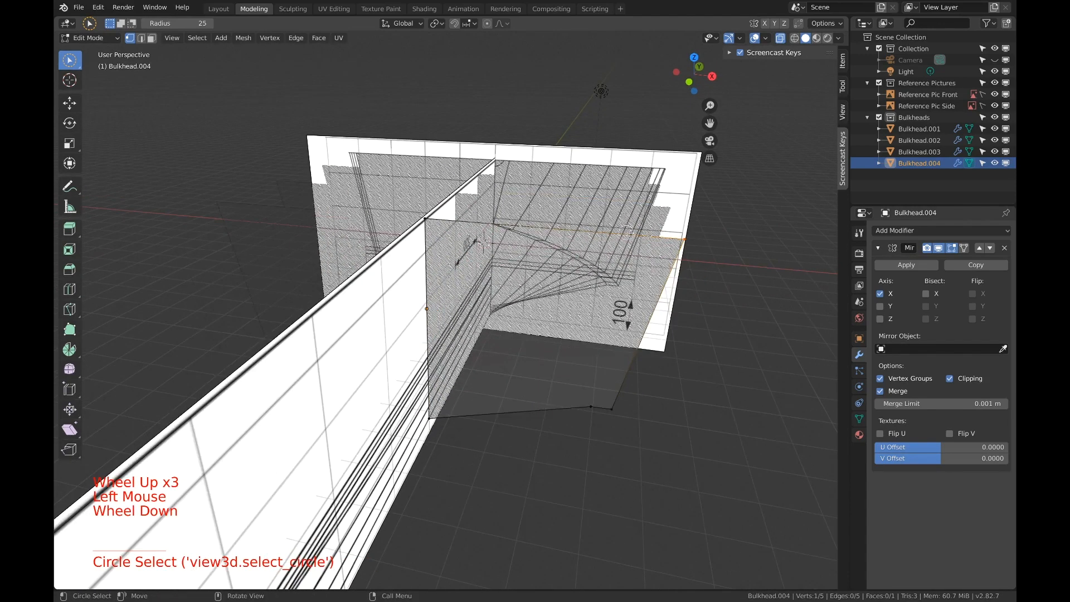
Turn off X-ray and inspect the four opaque bulkheads against the reference pictures.
middle_click_drag(680, 333, 656, 241)
left_click(779, 39)
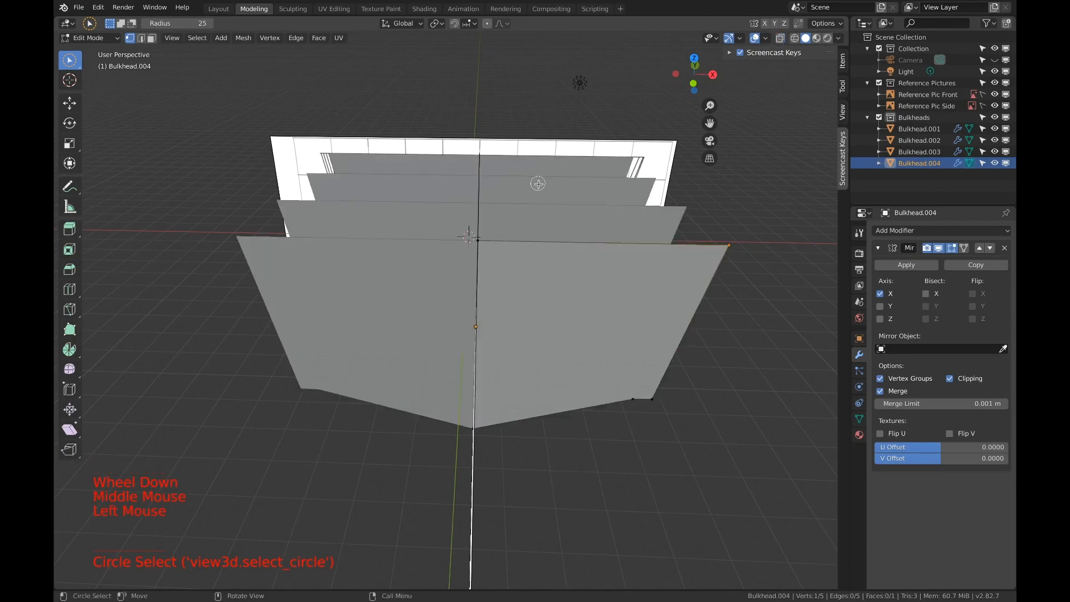
middle_click_drag(539, 181, 552, 172)
middle_click_drag(545, 96, 627, 95)
scroll(662, 45, "up", 2)
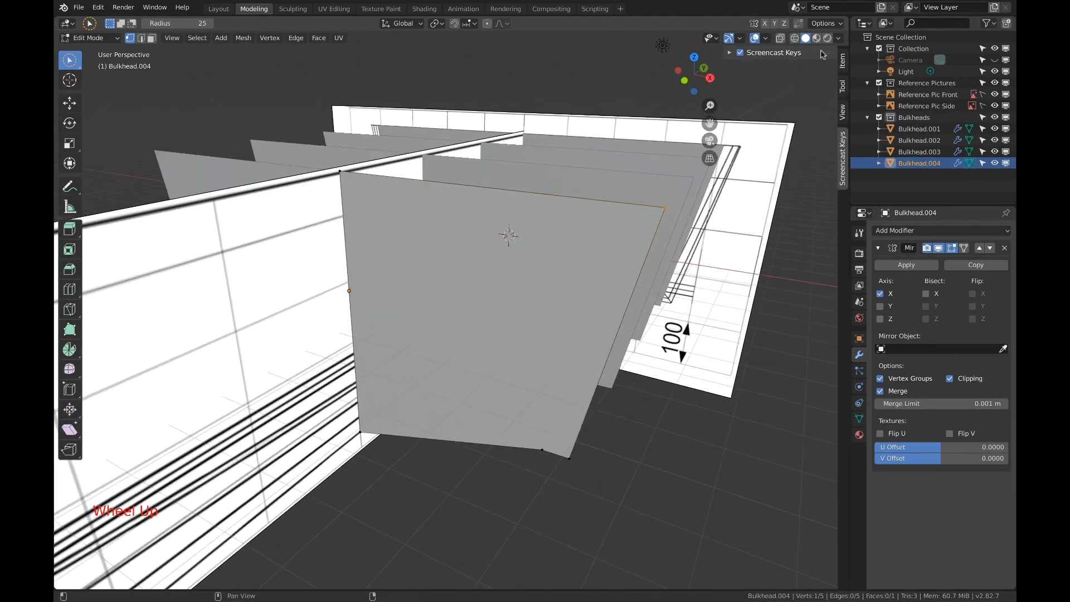
Switch the viewport to Material Preview shading and review the row of bulkheads.
scroll(645, 190, "down", 1)
key("z")
key("z")
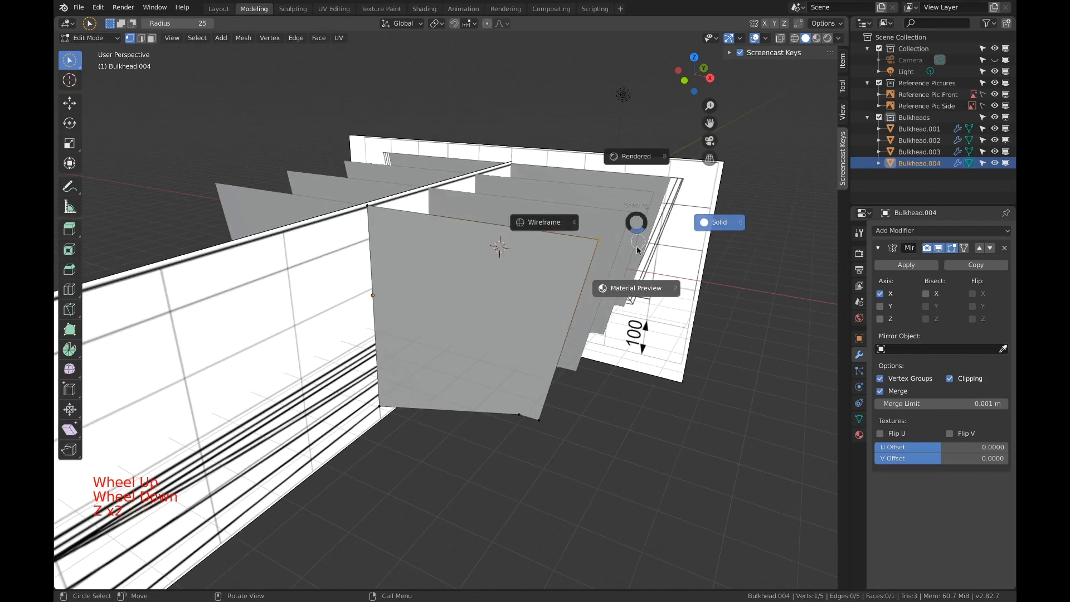
left_click(640, 289)
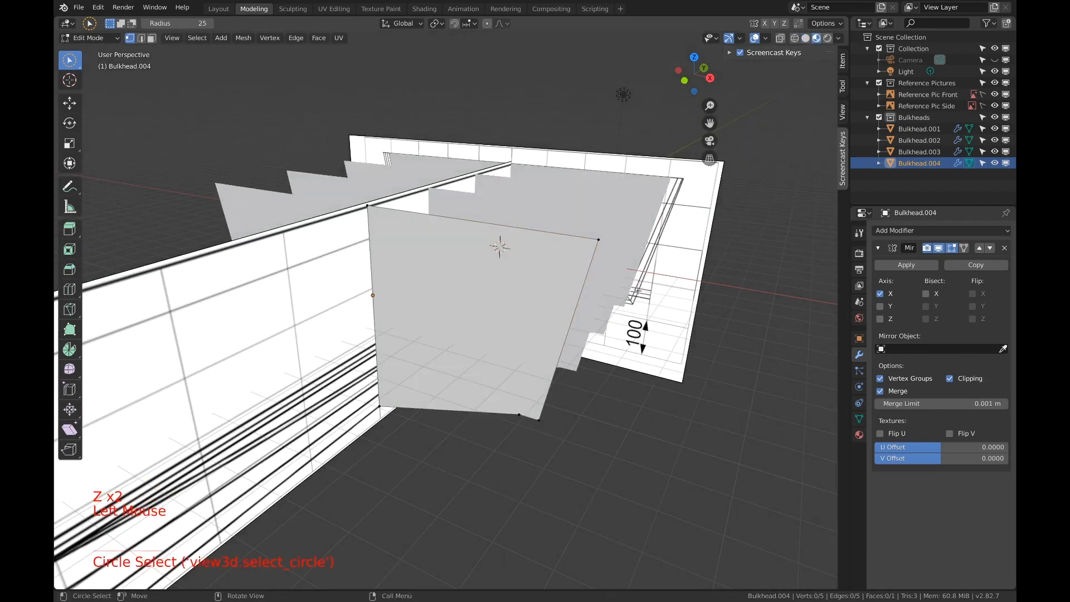
mouse_move(639, 288)
middle_mouse_down()
mouse_move(741, 296)
mouse_move(784, 269)
mouse_move(611, 296)
mouse_move(678, 283)
mouse_move(585, 289)
middle_mouse_up()
scroll(668, 283, "down", 2)
scroll(659, 284, "up", 1)
scroll(958, 167, "up", 2)
Hide Bulkhead.001, Bulkhead.002 and Bulkhead.003, and leave edit mode on Bulkhead.004.
left_click(995, 128)
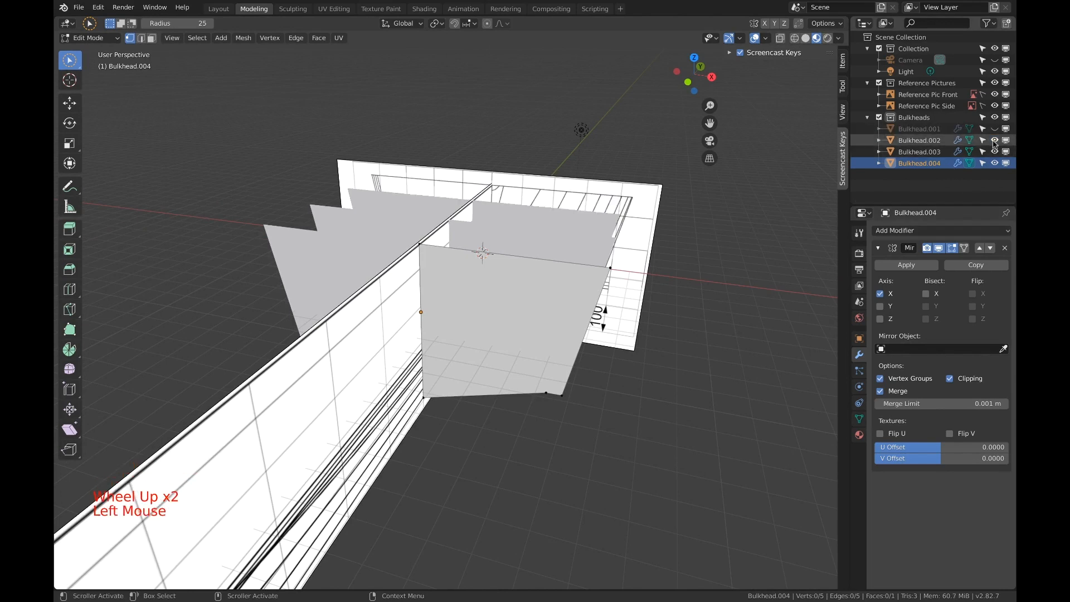
left_click(995, 140)
left_click(995, 152)
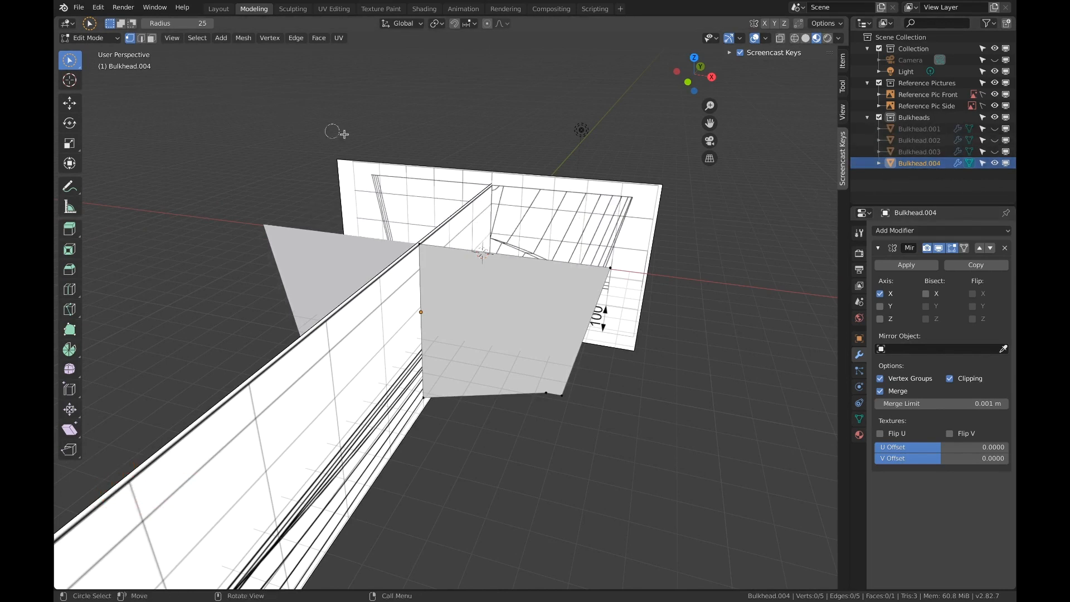
key("Tab")
Duplicate Bulkhead.004 along Y to the next station on the side reference picture, and hide the original.
middle_click_drag(467, 158, 460, 180, "shift")
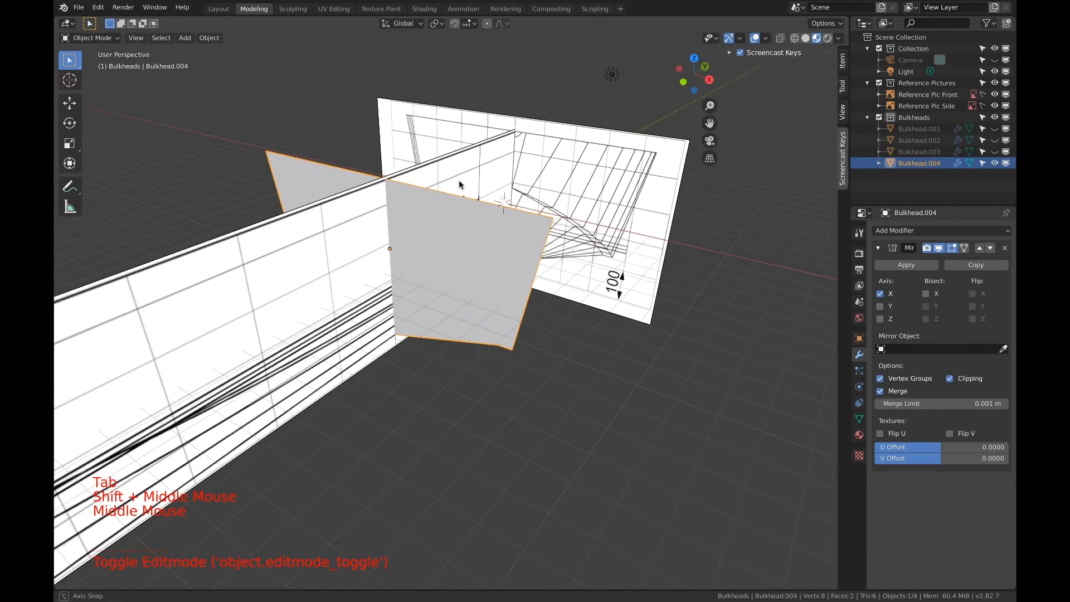
key("shift+d")
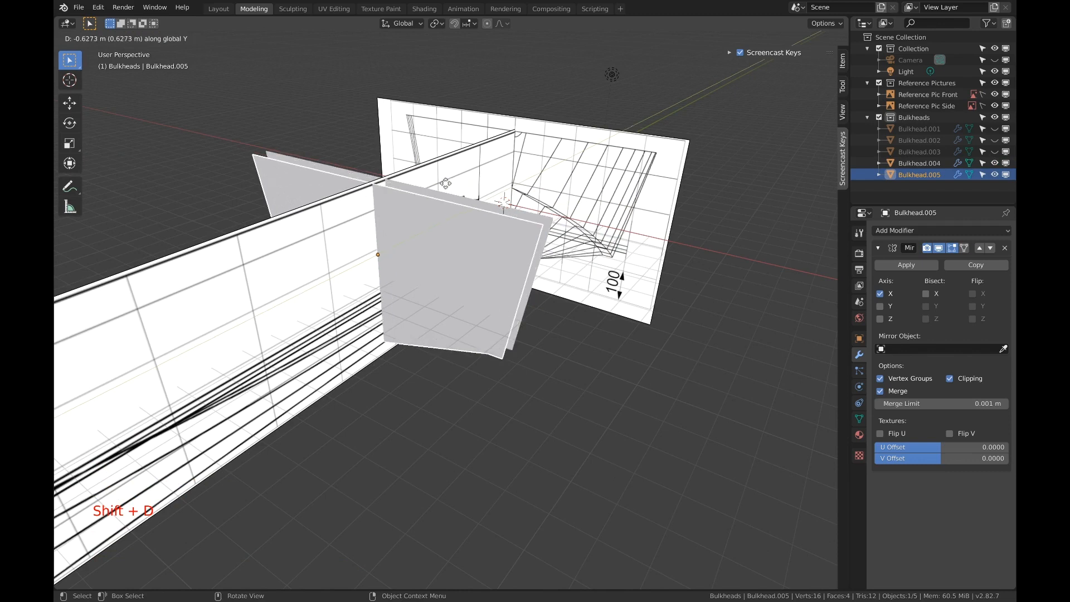
left_click(398, 209)
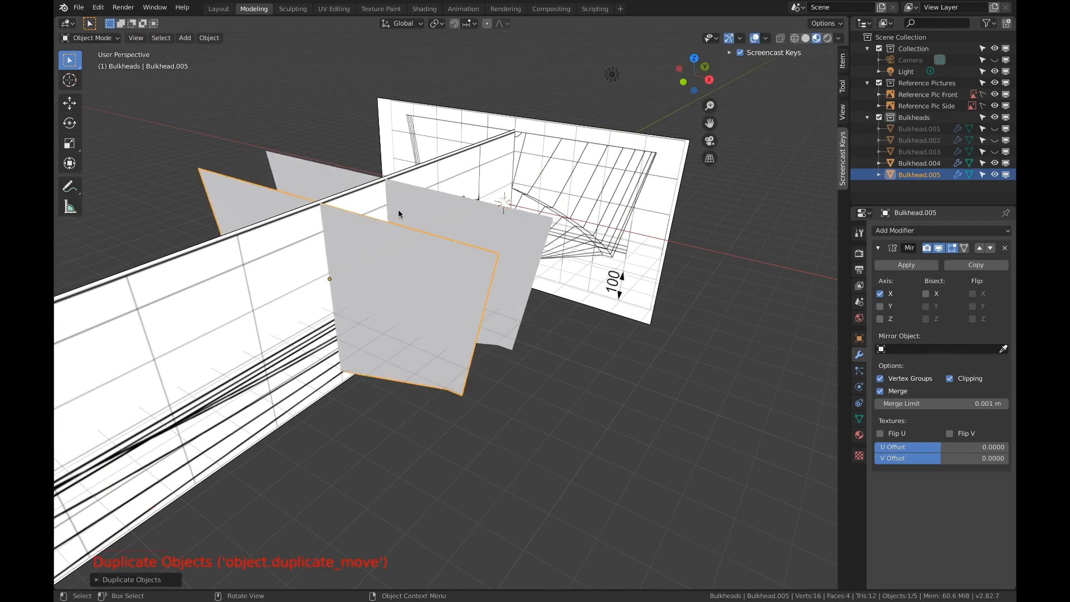
left_click(994, 162)
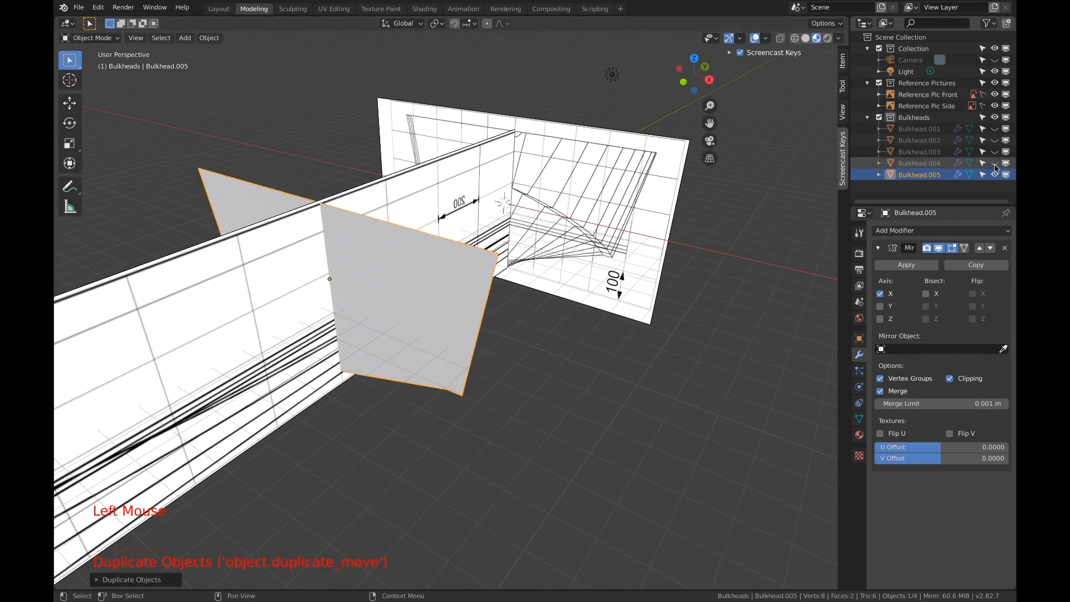
Switch to the front orthographic view, turn on X-ray and enter edit mode on Bulkhead.005.
left_click(685, 83)
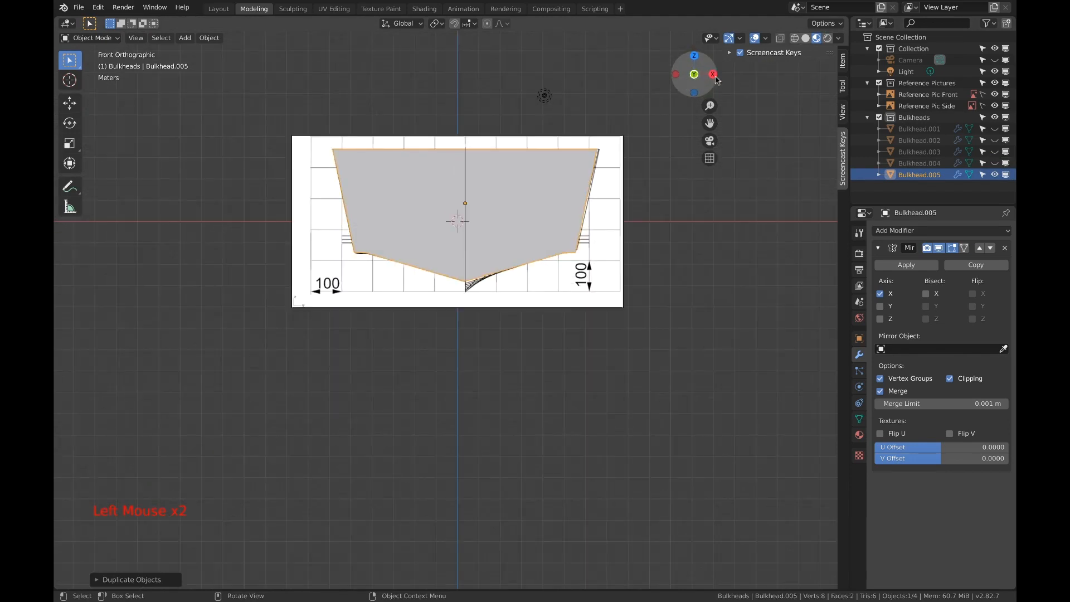
left_click(779, 39)
key("Tab")
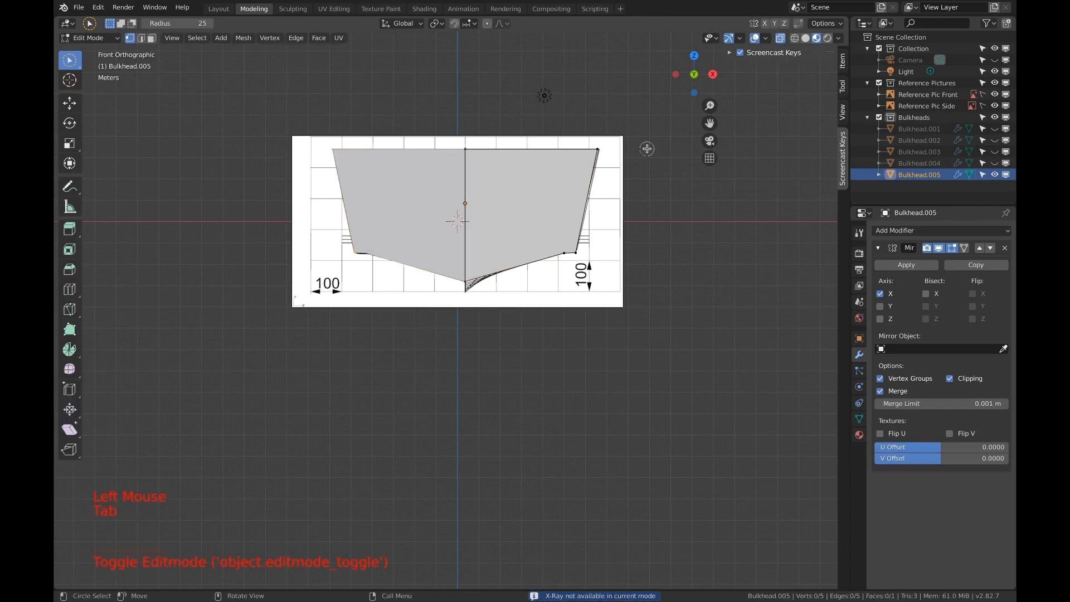
Switch the viewport to Solid shading to see the section lines through Bulkhead.005.
scroll(587, 164, "up", 3)
middle_click_drag(591, 163, 523, 247, "shift")
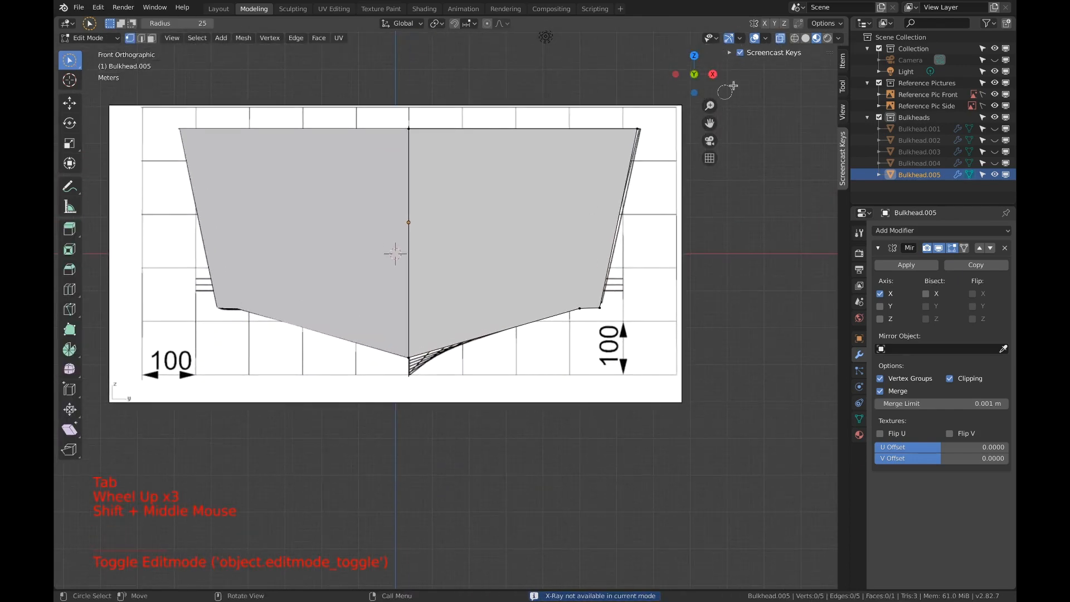
scroll(651, 137, "up", 2)
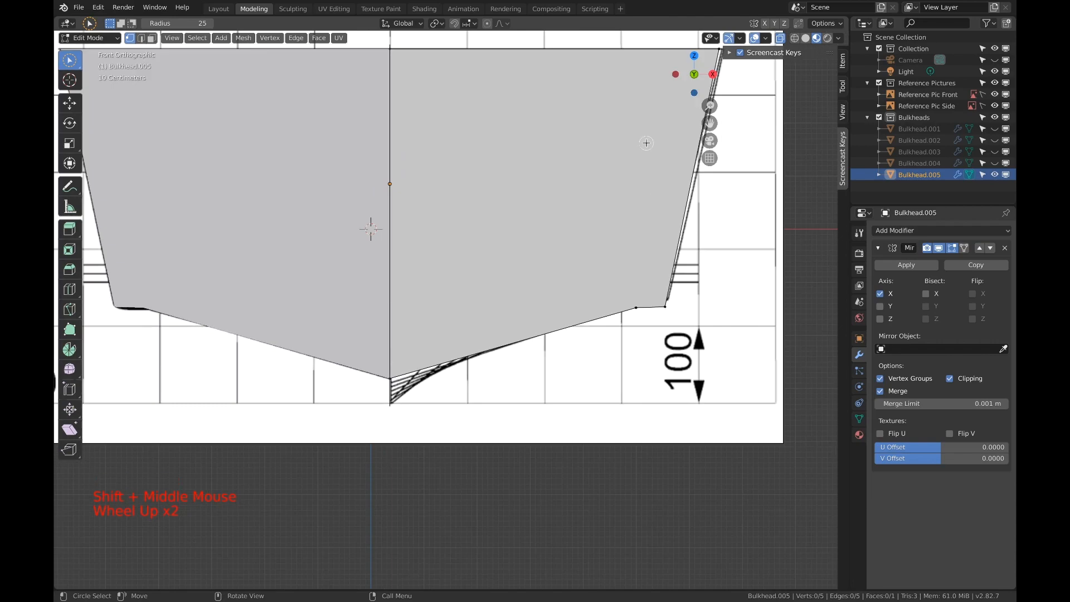
key("z")
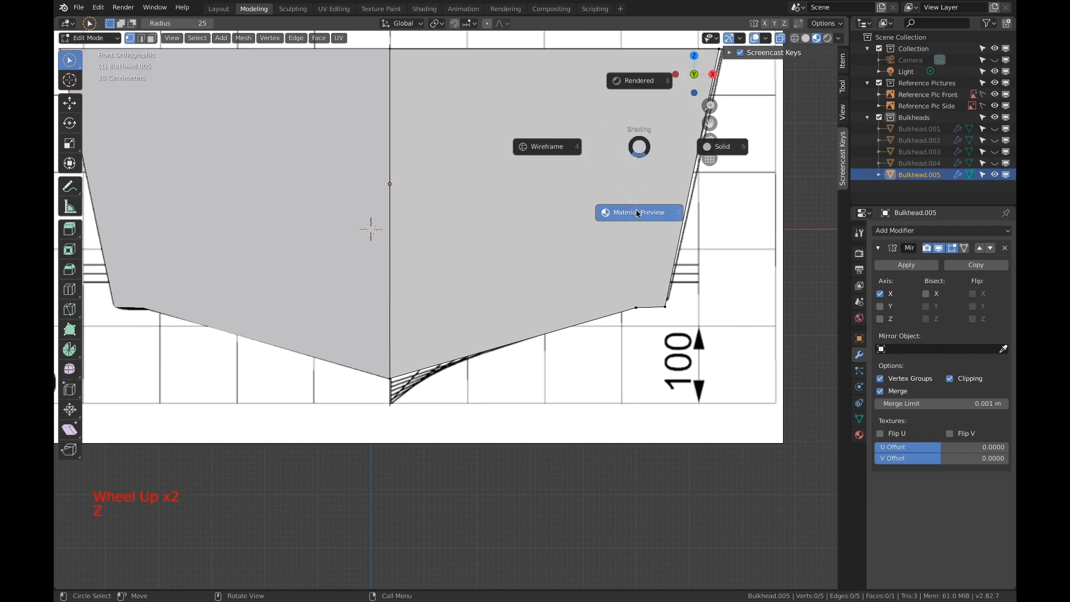
left_click(722, 146)
middle_click_drag(679, 112, 605, 182, "shift")
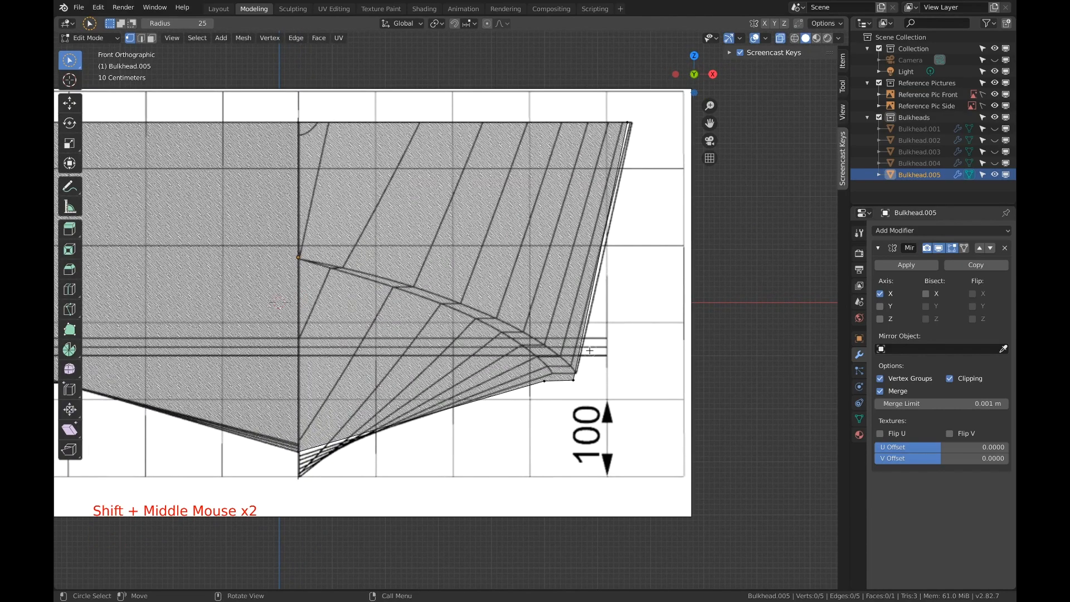
Clear the selection and select only the inner and outer chine vertices of Bulkhead.005.
scroll(567, 393, "up", 4)
middle_click_drag(576, 351, 486, 317, "shift")
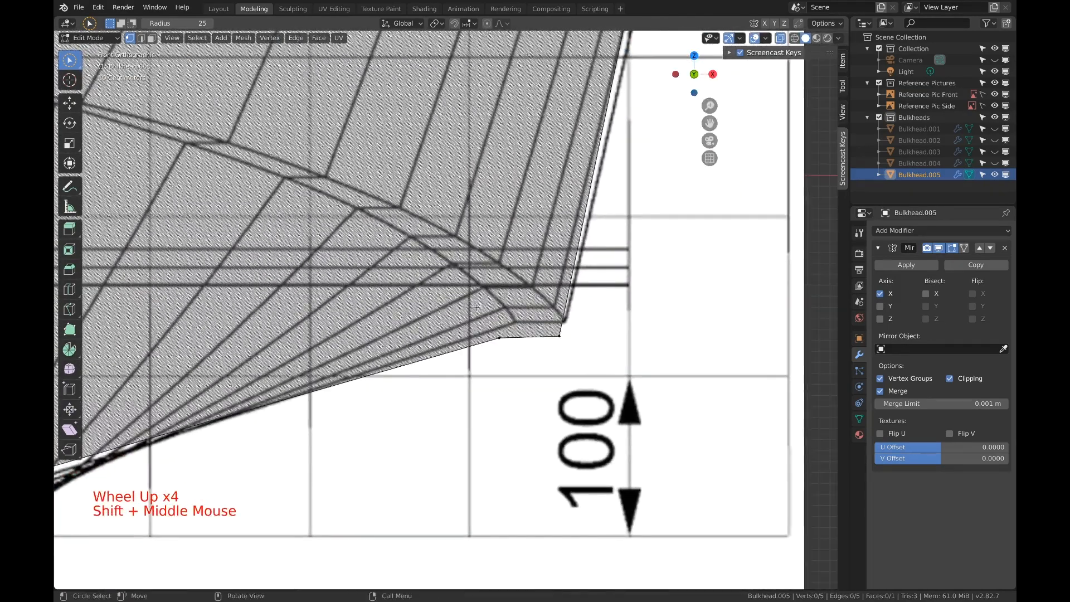
key("a")
key("a")
key("a")
key("c")
right_click(499, 338)
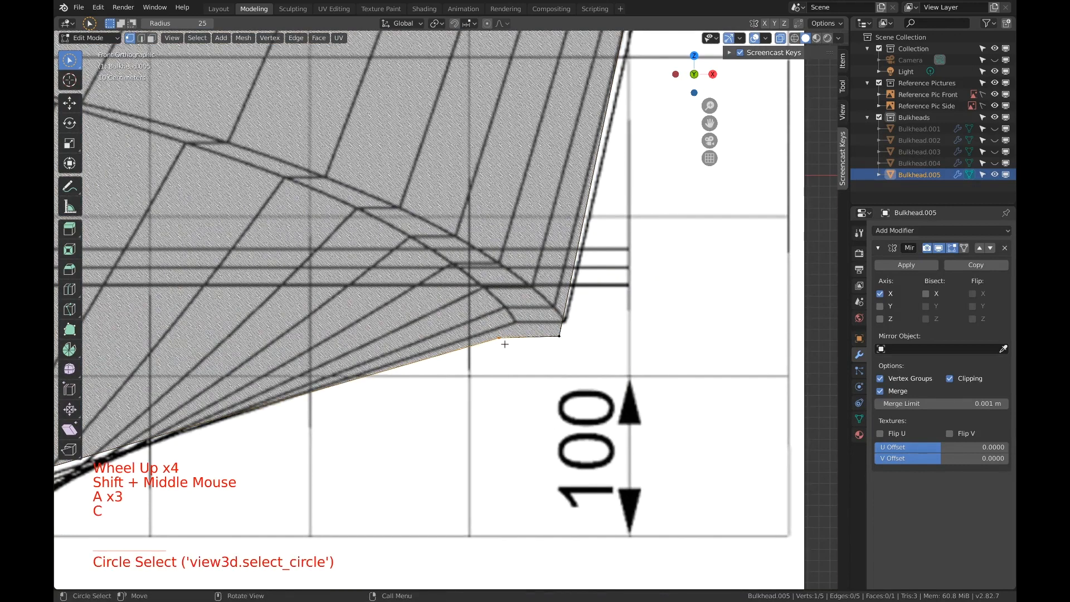
left_click_drag(541, 338, 578, 339)
right_click(578, 339)
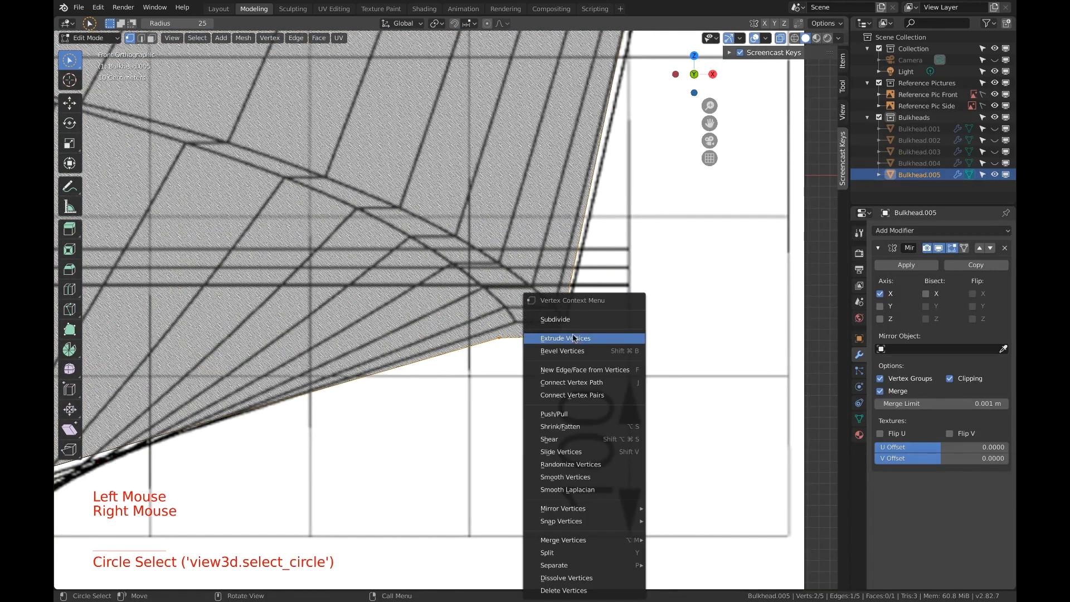
Move the two lower outer vertices of Bulkhead.005 onto the reference's chine corner, and fine-adjust the outermost one separately.
key("g")
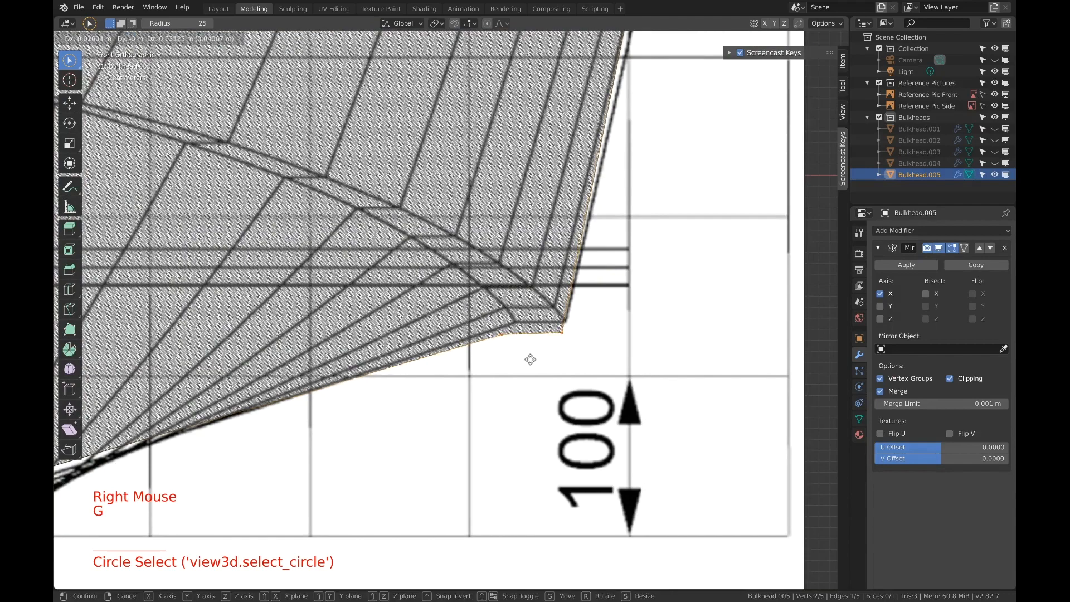
left_click(540, 348)
key("a")
key("a")
key("a")
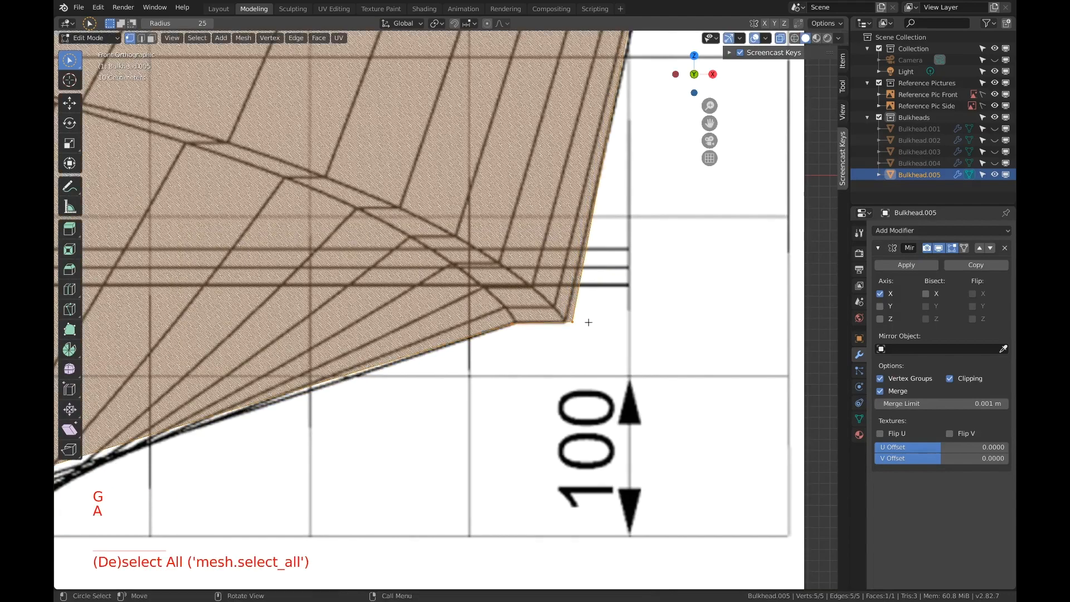
key("c")
left_click(575, 325)
key("g")
left_click(568, 328)
Move the upper outer corner vertex of Bulkhead.005 along X to match the reference hull side line.
middle_click_drag(611, 226, 574, 340, "shift")
scroll(573, 340, "down", 1)
scroll(539, 364, "up", 1)
middle_click_drag(550, 304, 640, 160, "shift")
key("a")
key("a")
key("a")
key("c")
left_click(574, 140)
right_click(591, 141)
key("g")
key("x")
left_click(604, 141)
Lower the centreline keel vertex of Bulkhead.005 by about 0.01 m along Z to match the reference keel line.
middle_click_drag(289, 417, 605, 241, "shift")
key("a")
key("a")
key("a")
key("c")
left_click(320, 410)
right_click(336, 365)
key("g")
key("z")
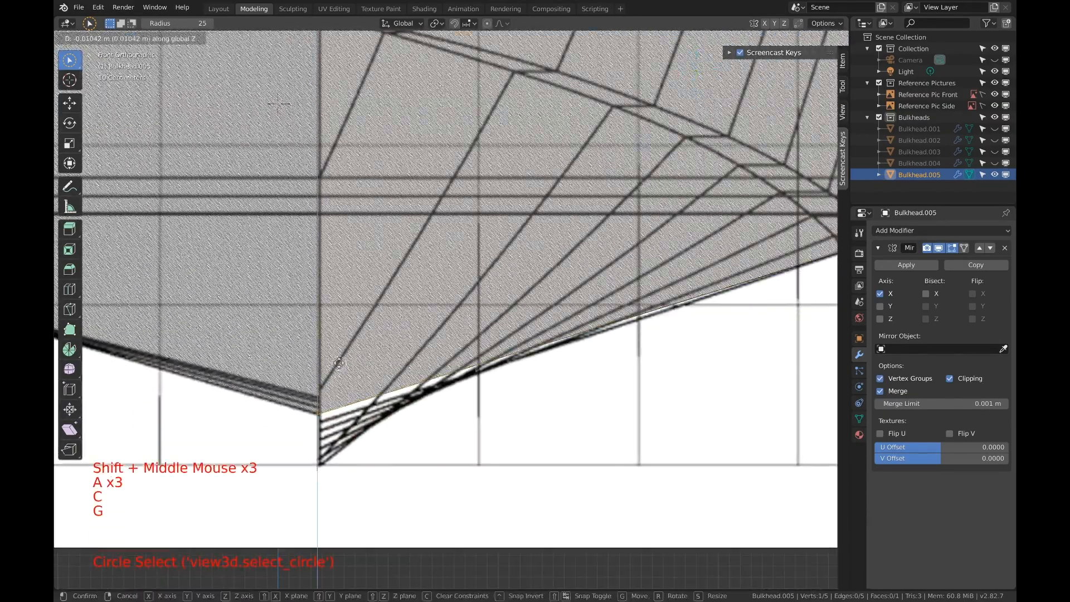
left_click(338, 364)
Duplicate Bulkhead.005 to the next station along the side reference, hide the original and return to the front view.
scroll(338, 363, "down", 7)
middle_click_drag(338, 364, 686, 217, "shift")
scroll(496, 152, "down", 2)
scroll(496, 152, "down", 3)
scroll(496, 152, "up", 1)
scroll(685, 217, "up", 1)
key("Tab")
key("shift+d")
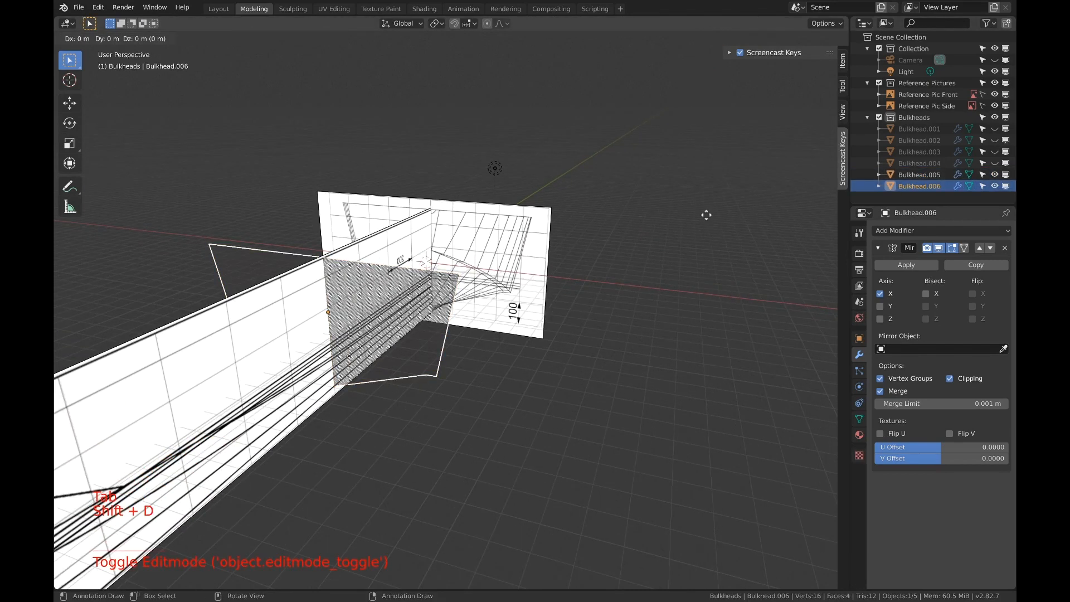
left_click(674, 234)
left_click(994, 175)
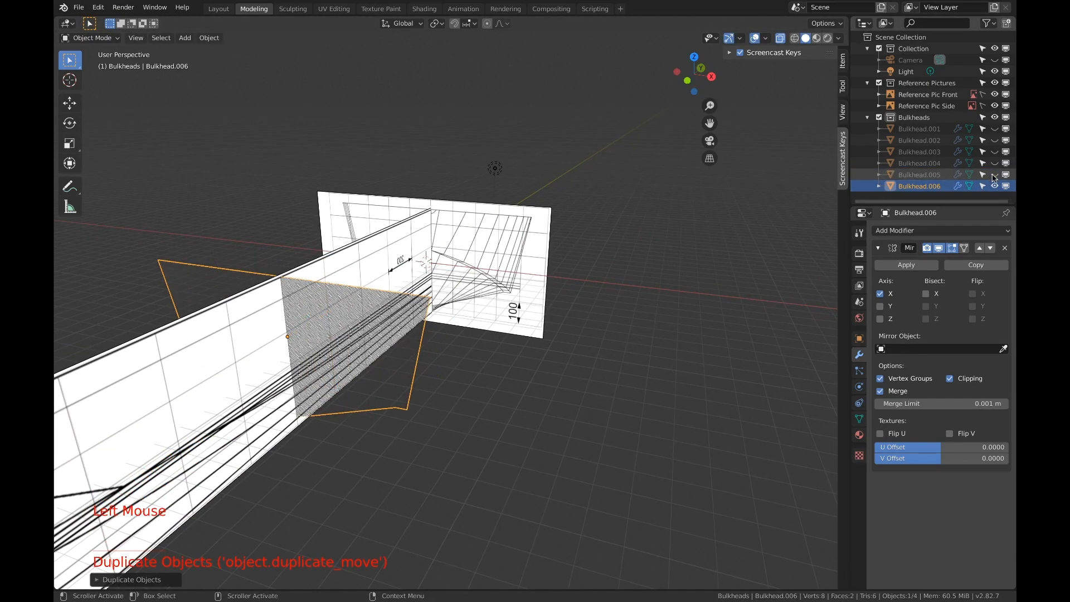
left_click(735, 7)
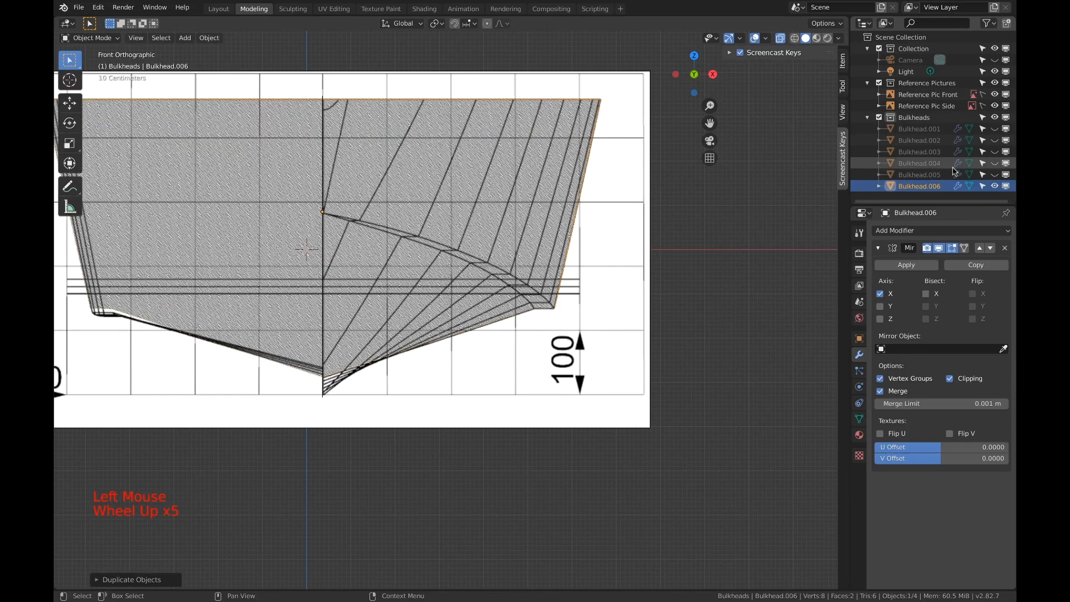
left_click(994, 175)
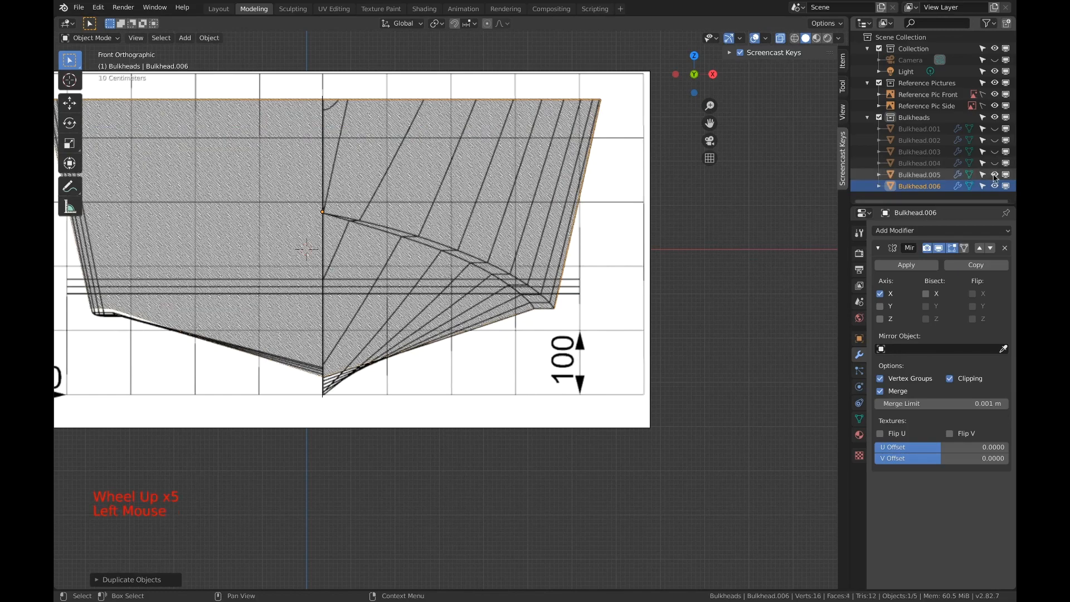
left_click(993, 174)
Adjust the upper outer corner vertex of Bulkhead.006 to sit on the reference deck corner.
scroll(657, 260, "up", 2)
middle_click_drag(643, 264, 570, 321, "shift")
key("Tab")
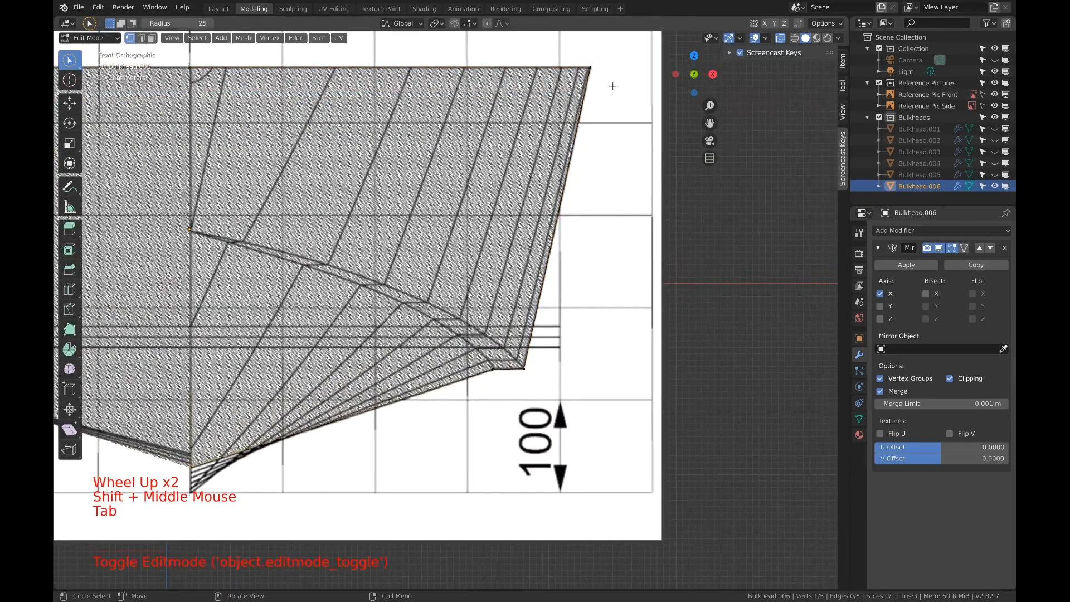
scroll(613, 86, "up", 2)
scroll(613, 86, "up", 1, "shift")
middle_click_drag(613, 86, 572, 105, "shift")
key("a")
key("a")
key("a")
key("c")
key("c")
key("g")
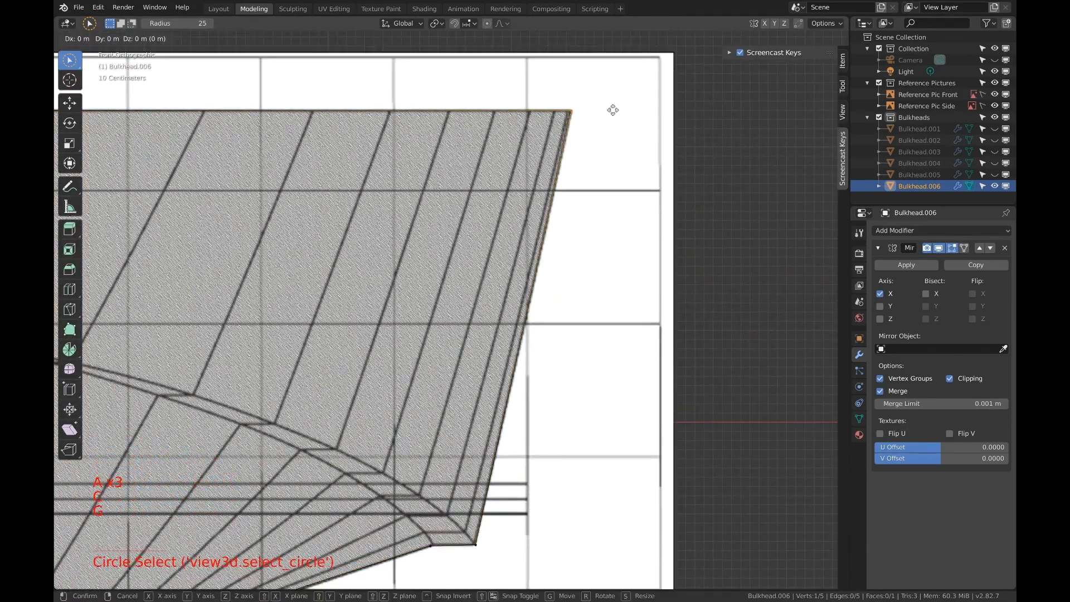
left_click(610, 111)
Move the outer chine vertex of Bulkhead.006 up and inward to the next station's corner on the reference.
middle_click_drag(503, 493, 528, 372, "shift")
key("a")
key("a")
key("a")
key("c")
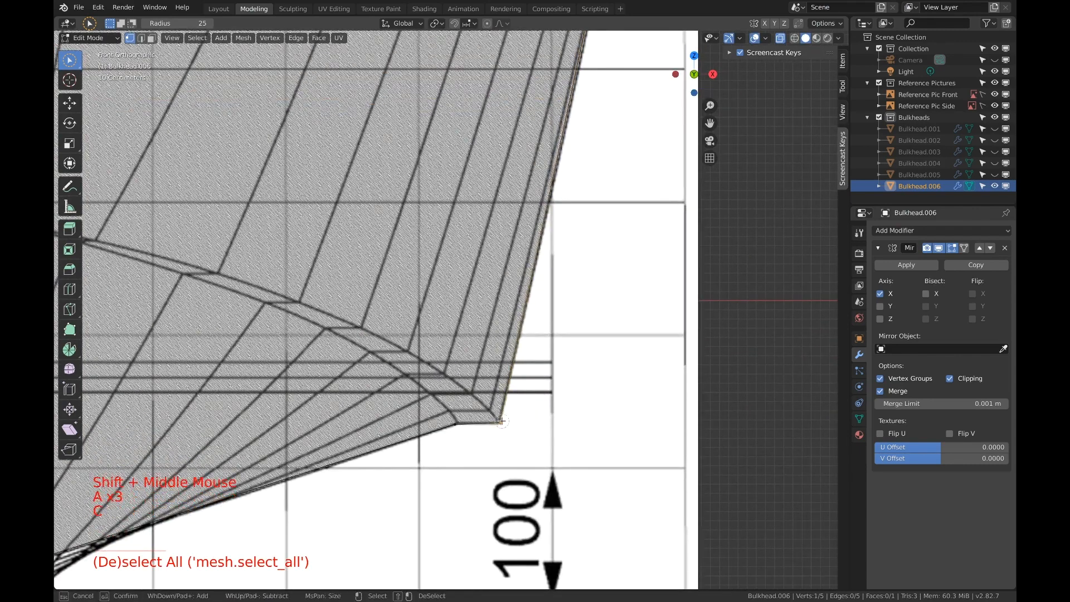
left_click(507, 427)
right_click(507, 428)
key("g")
left_click(499, 415)
Move the inner chine vertex of Bulkhead.006 onto the next station's inner chine point on the reference.
key("a")
key("a")
key("a")
key("c")
right_click(466, 431)
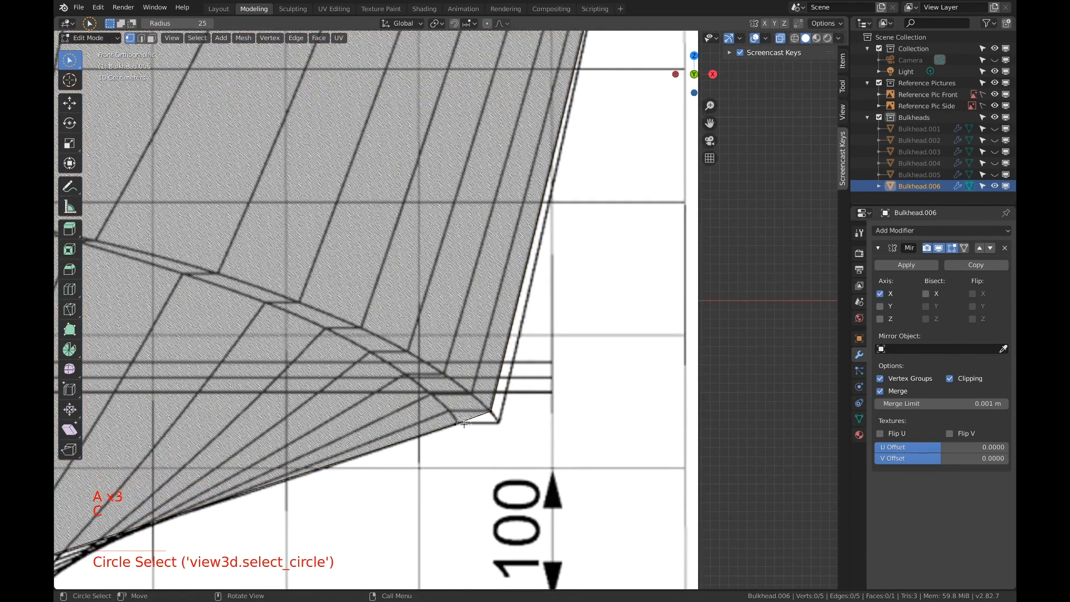
left_click(466, 432)
right_click(466, 435)
left_click(551, 416)
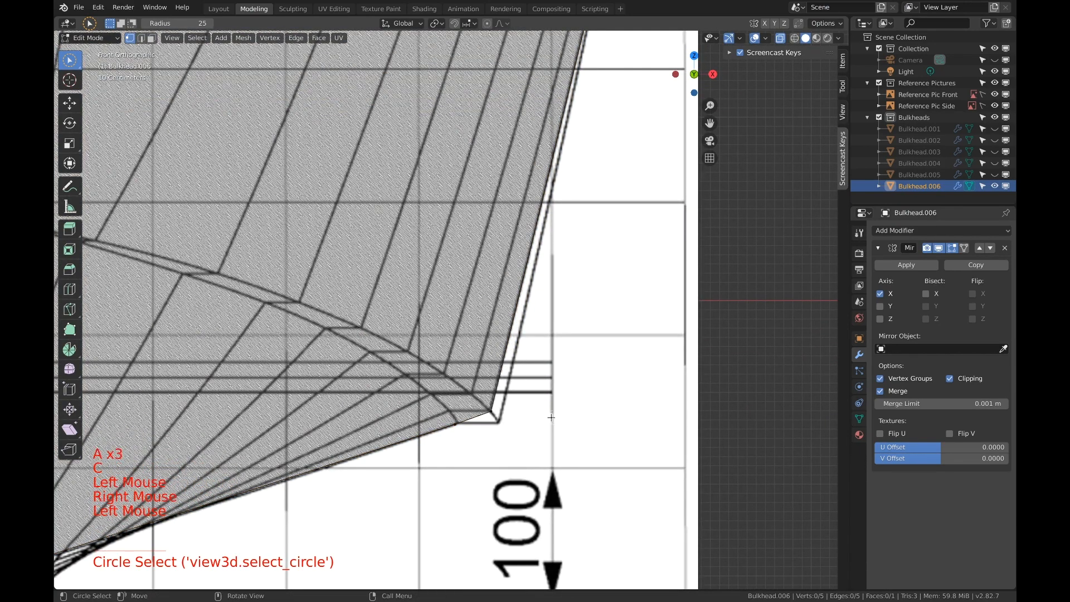
left_click(449, 428)
key("g")
left_click(477, 428)
Lower the centreline keel vertex of Bulkhead.006 by about 0.07 m along Z to match the reference.
middle_click_drag(477, 428, 746, 295, "shift")
key("a")
key("a")
key("a")
key("c")
left_click(304, 415)
key("g")
key("z")
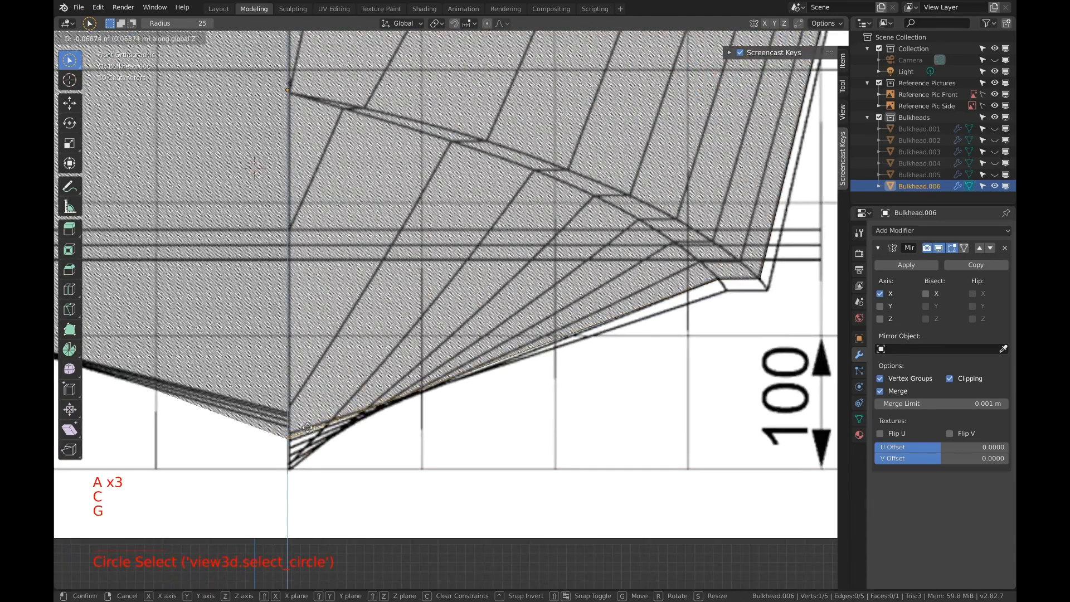
Duplicate Bulkhead.006 along Y to the next station, hide the original and return to the front view.
scroll(307, 428, "down", 8)
middle_click_drag(308, 428, 466, 323)
scroll(423, 345, "down", 1)
key("Tab")
key("shift+d")
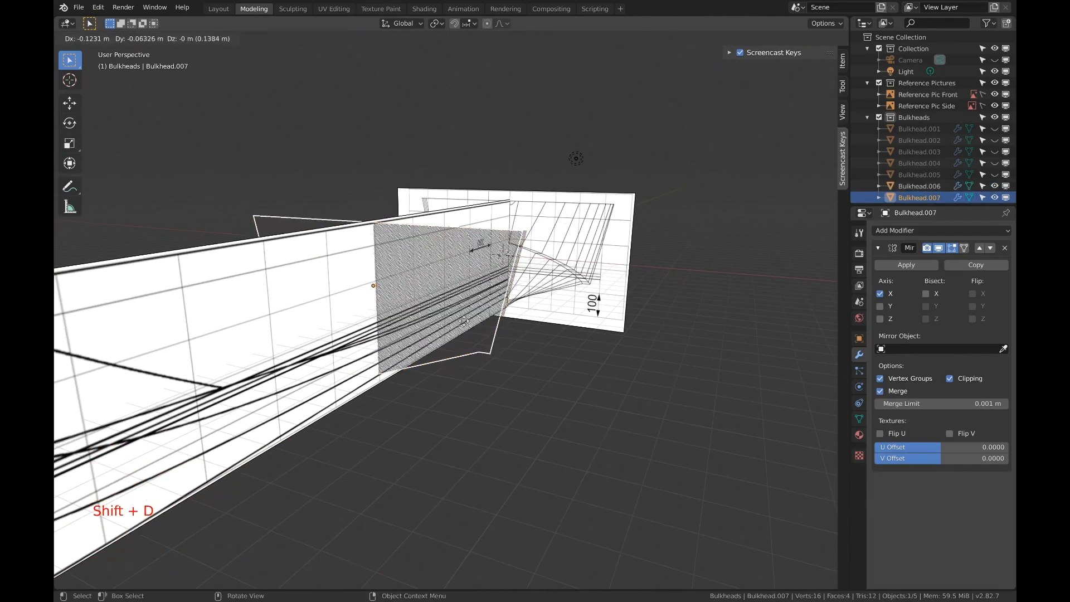
key("y")
left_click(421, 338)
left_click(994, 187)
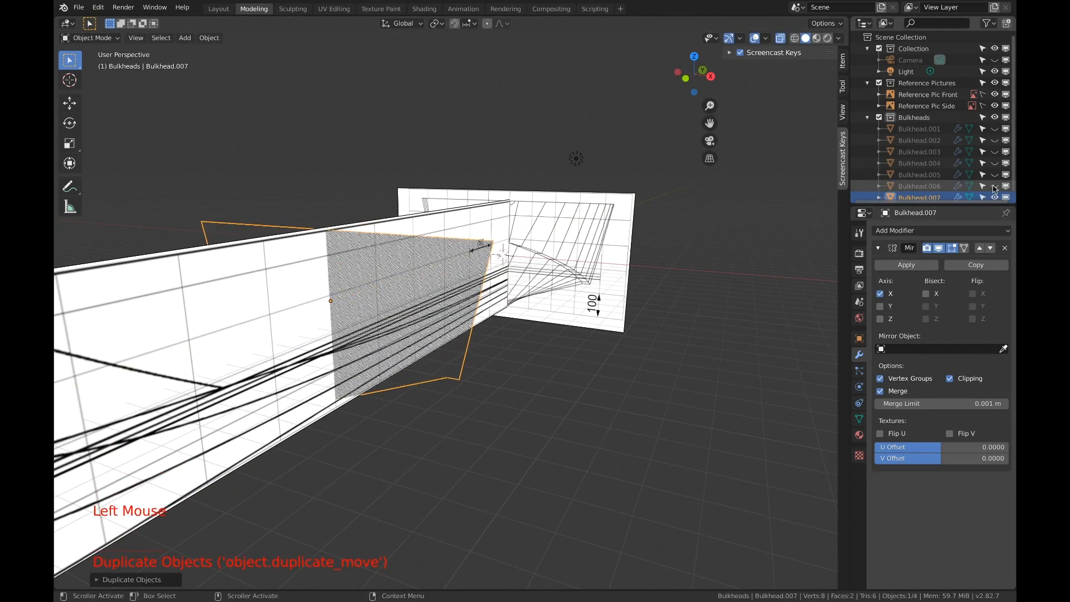
left_click(685, 79)
Move both chine vertices of Bulkhead.007 together up and inward onto the next station's chine line on the reference.
scroll(557, 250, "up", 10)
scroll(557, 250, "up", 1, "shift")
middle_click_drag(557, 251, 384, 395, "shift")
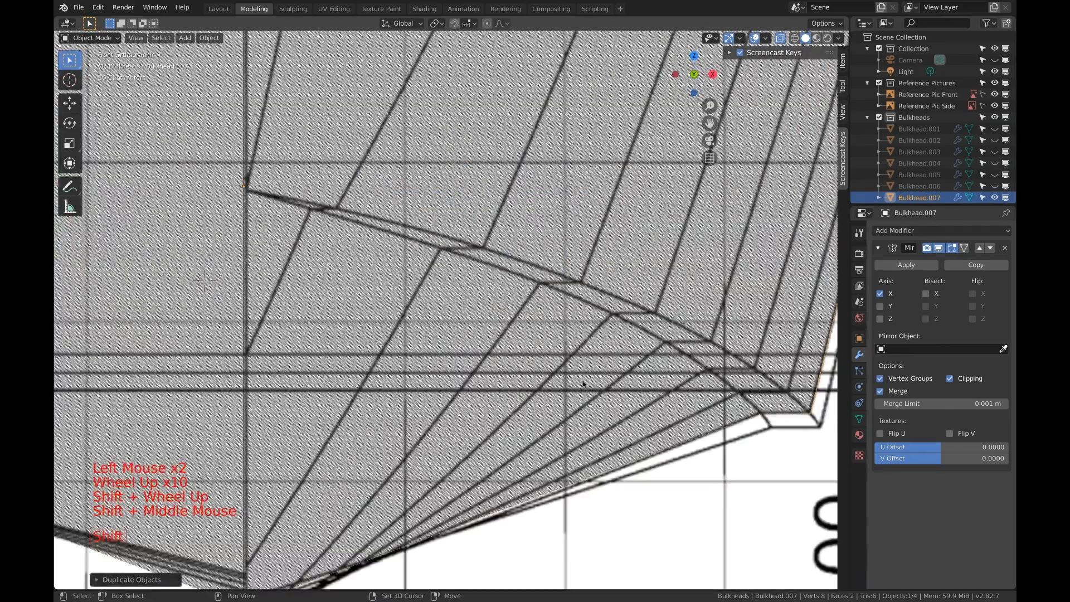
middle_click_drag(582, 383, 473, 334, "shift")
scroll(473, 335, "down", 1)
key("Tab")
key("a")
key("a")
key("a")
key("c")
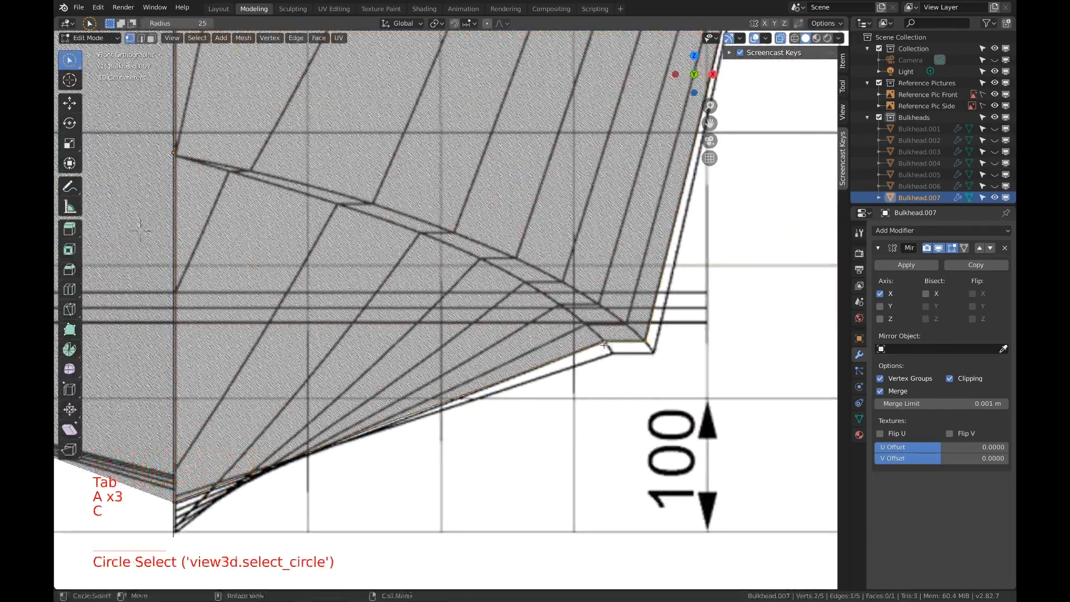
key("g")
left_click(585, 326)
Lower the centreline keel vertex of Bulkhead.007 by about 0.09 m to match the reference keel point.
middle_click_drag(585, 326, 746, 247, "shift")
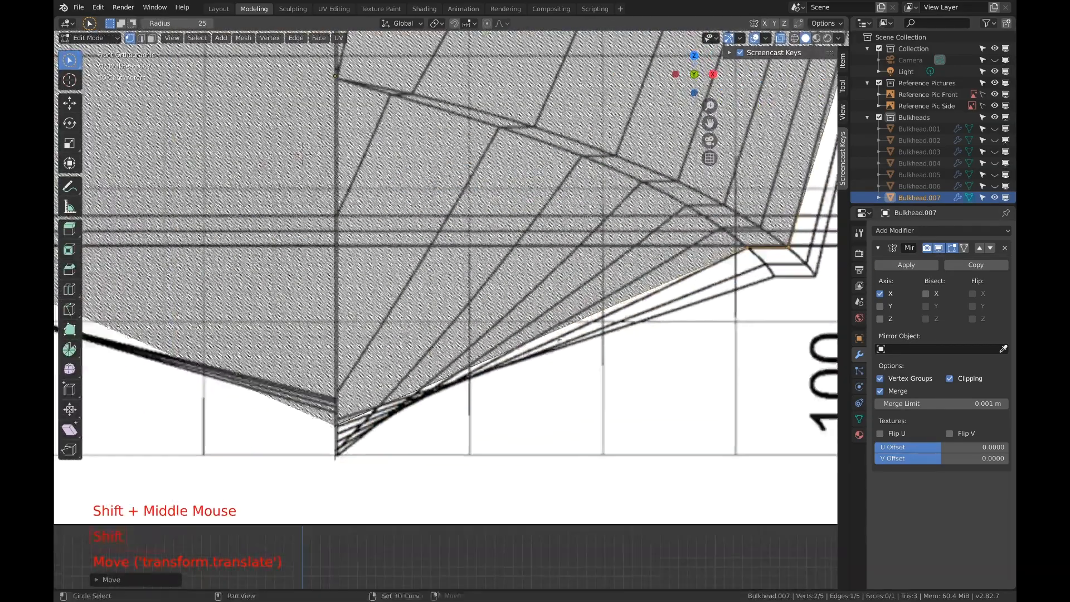
key("a")
key("a")
key("a")
key("c")
left_click(345, 418)
right_click(356, 414)
key("g")
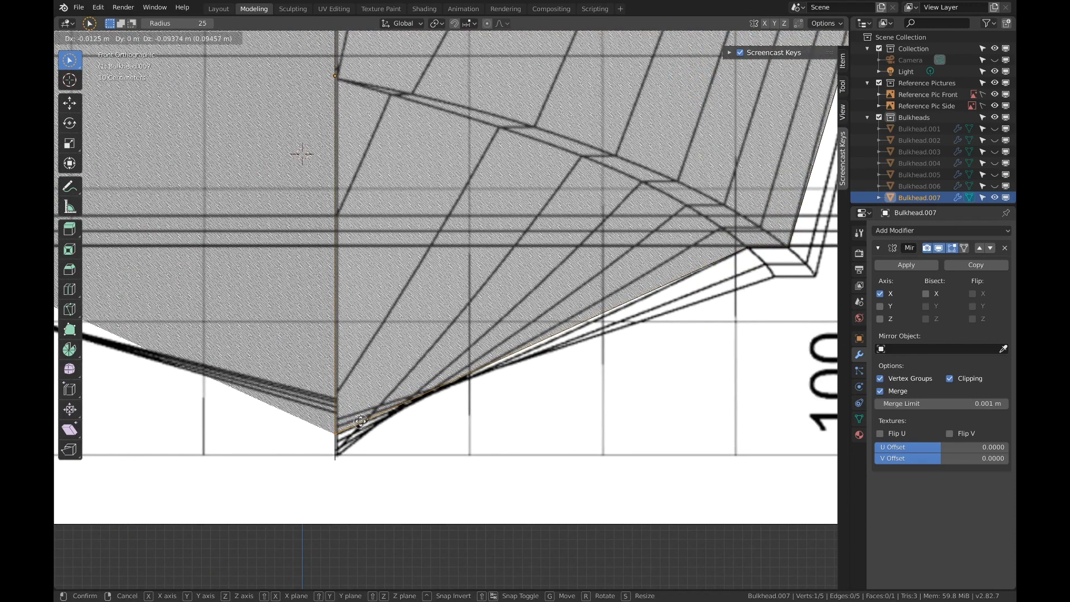
left_click(359, 422)
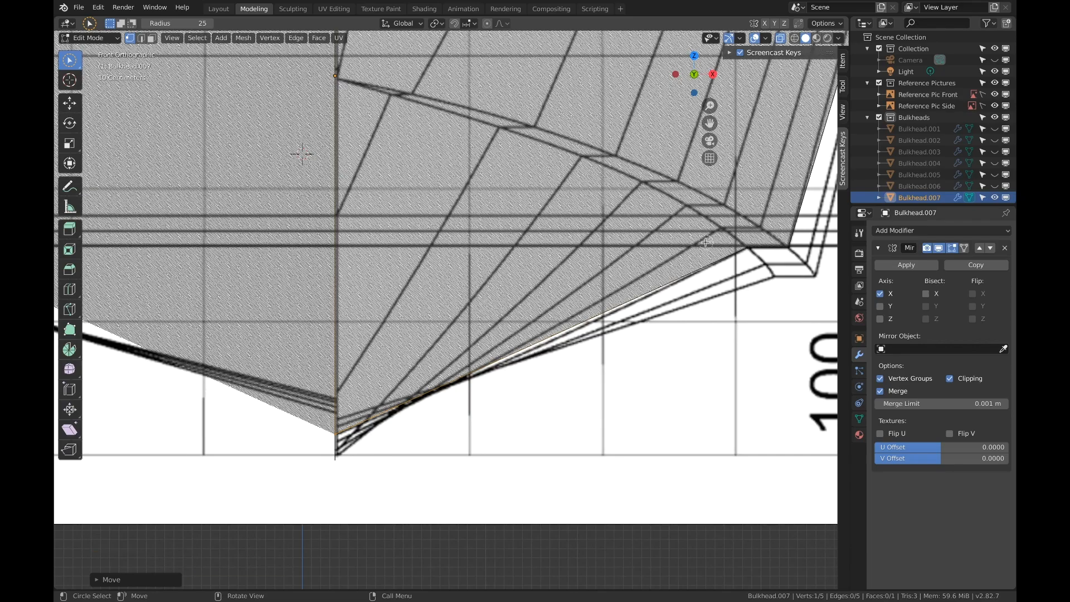
Move the upper outer corner vertex of Bulkhead.007 along X onto its station line on the reference.
scroll(715, 238, "down", 4)
middle_click_drag(705, 239, 656, 312, "shift")
scroll(657, 267, "up", 4)
middle_click_drag(724, 56, 645, 139, "shift")
key("a")
key("a")
key("a")
key("c")
left_click(590, 160)
key("g")
key("x")
left_click(596, 165)
Duplicate Bulkhead.007 about 2.9 m along negative Y, hide the original and return to the front view.
scroll(594, 174, "down", 3)
scroll(561, 231, "down", 4)
key("Tab")
middle_click_drag(524, 301, 560, 200, "shift")
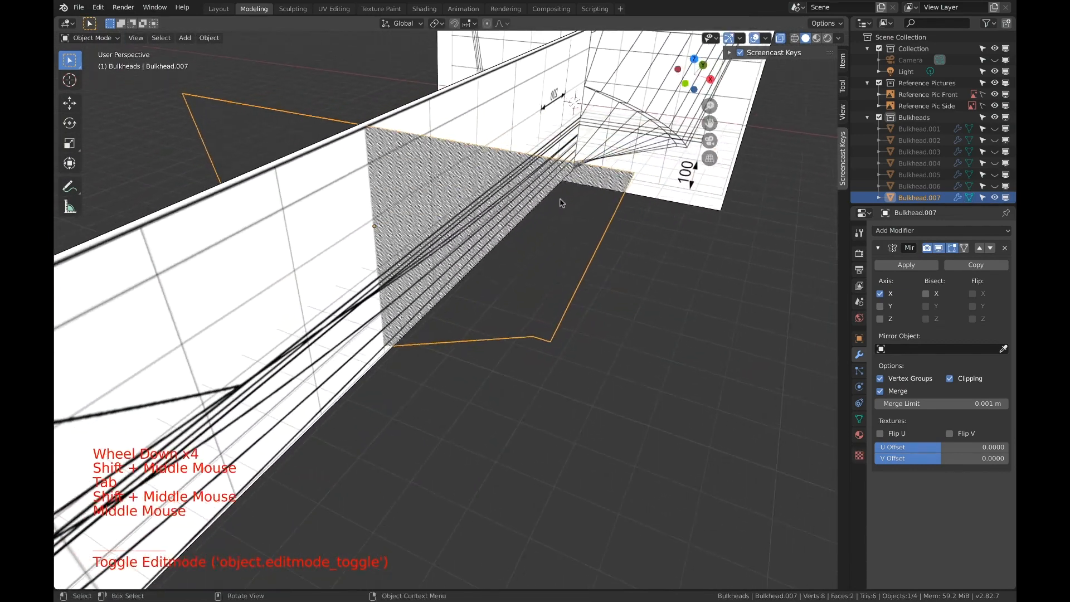
key("shift+d")
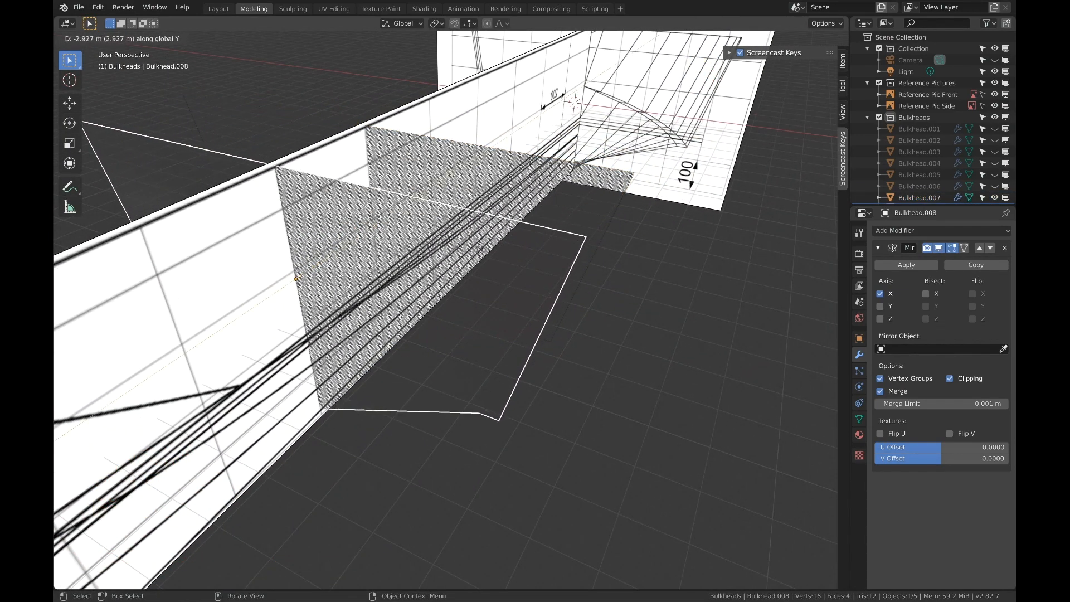
left_click(507, 279)
scroll(984, 192, "down", 6)
left_click(994, 182)
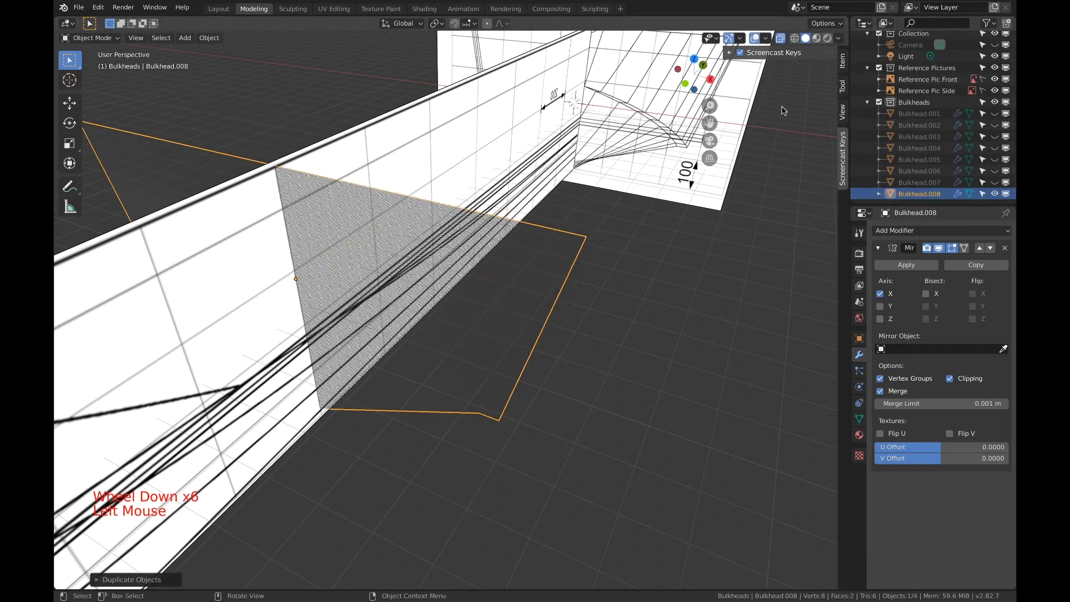
left_click(684, 84)
Move the upper outer corner vertex of Bulkhead.008 inward about 0.23 m along X to its station line.
scroll(557, 250, "up", 4)
middle_click_drag(501, 223, 628, 275, "shift")
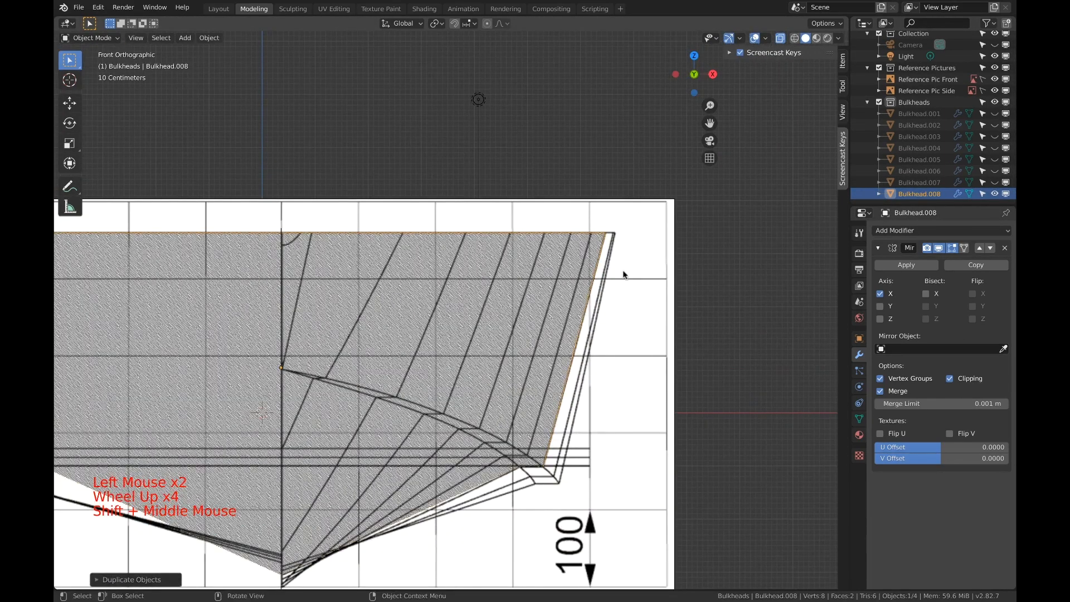
key("Tab")
key("a")
key("a")
key("a")
key("c")
left_click(608, 237)
right_click(609, 236)
key("g")
key("x")
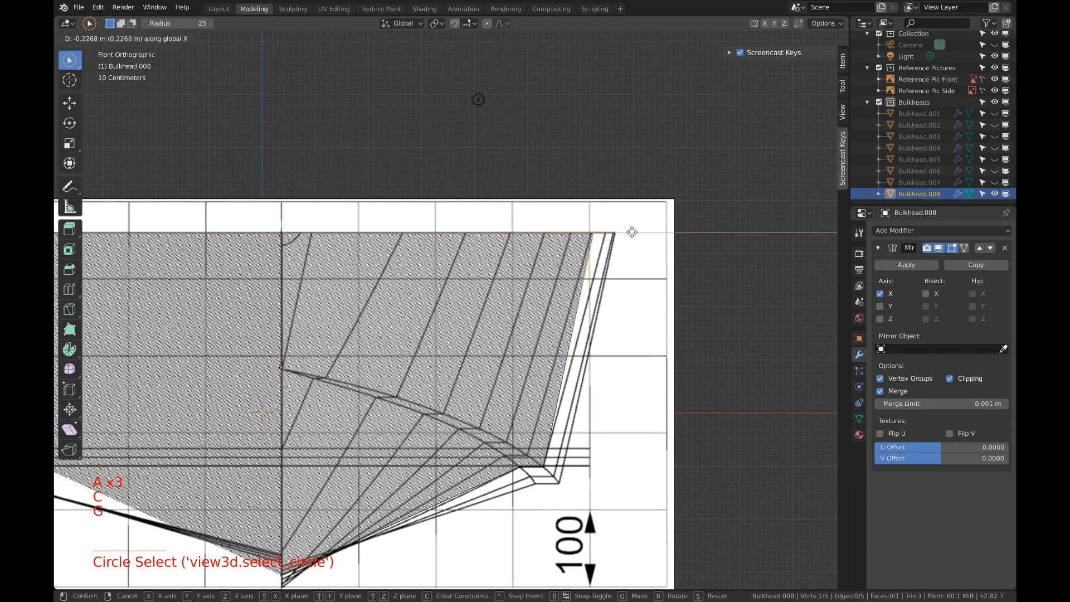
left_click(631, 232)
Move the two chine vertices of Bulkhead.008 about 0.31 m inward and 0.20 m up onto the reference chine.
scroll(613, 390, "up", 3)
middle_click_drag(580, 552, 596, 405, "shift")
scroll(596, 405, "down", 1)
key("a")
key("a")
key("a")
key("c")
left_click(578, 405)
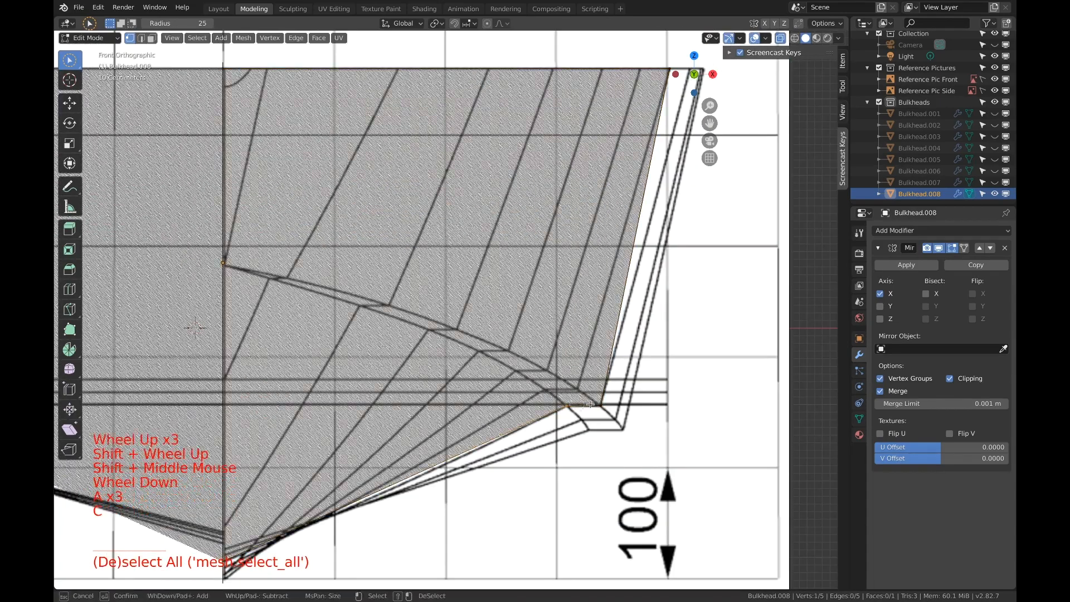
right_click(641, 403)
key("g")
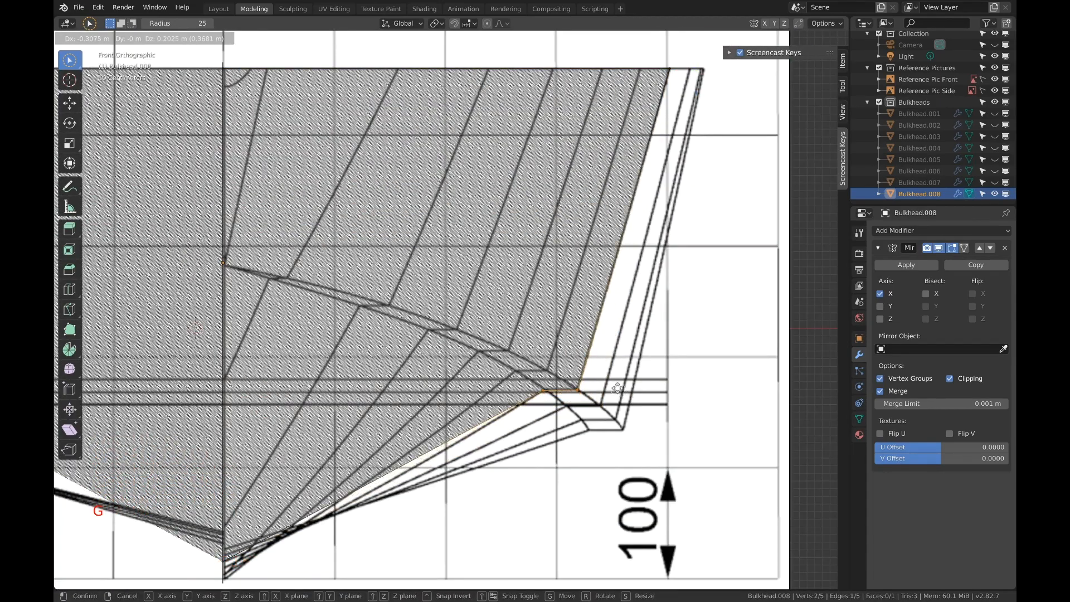
left_click(617, 388)
Lower the centreline keel vertex of Bulkhead.008 to match the reference keel point.
scroll(617, 389, "up", 5)
middle_click_drag(407, 322, 472, 336, "shift")
scroll(590, 449, "down", 1)
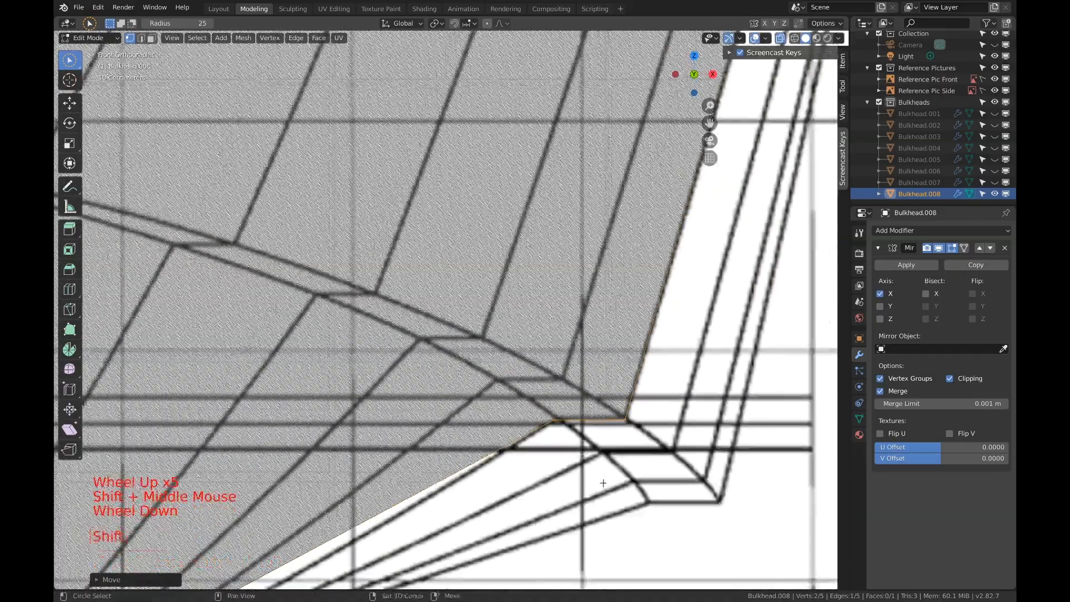
middle_click_drag(602, 482, 1047, 210, "shift")
key("a")
key("a")
key("a")
key("c")
left_click(327, 493)
right_click(327, 493)
key("g")
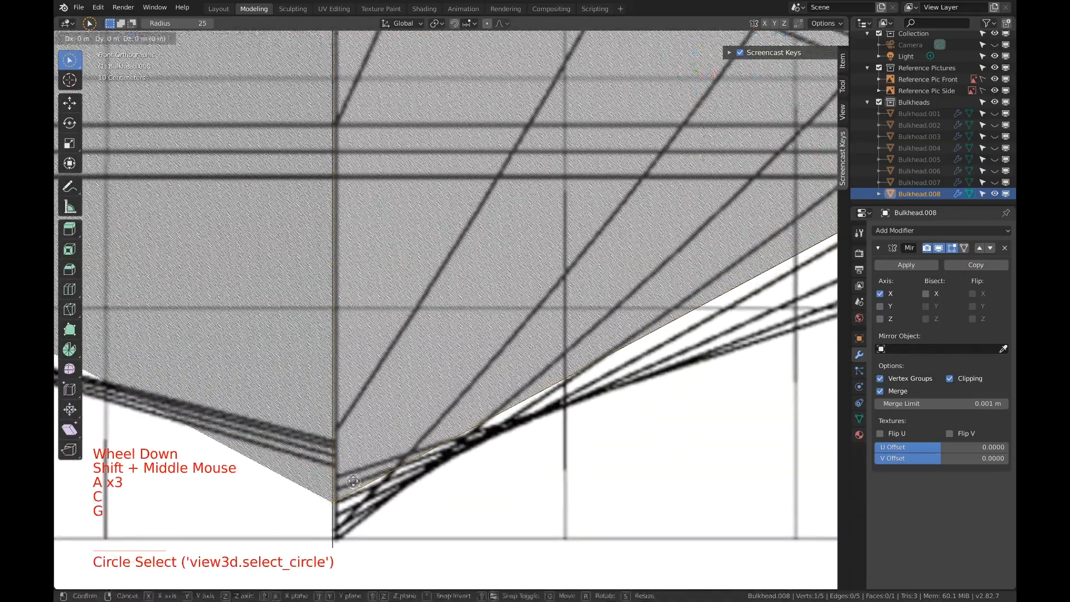
left_click(327, 506)
Duplicate Bulkhead.008 along negative Y to the next station, hide the original and return to the front view.
middle_click_drag(476, 368, 318, 450, "shift")
scroll(318, 450, "down", 1)
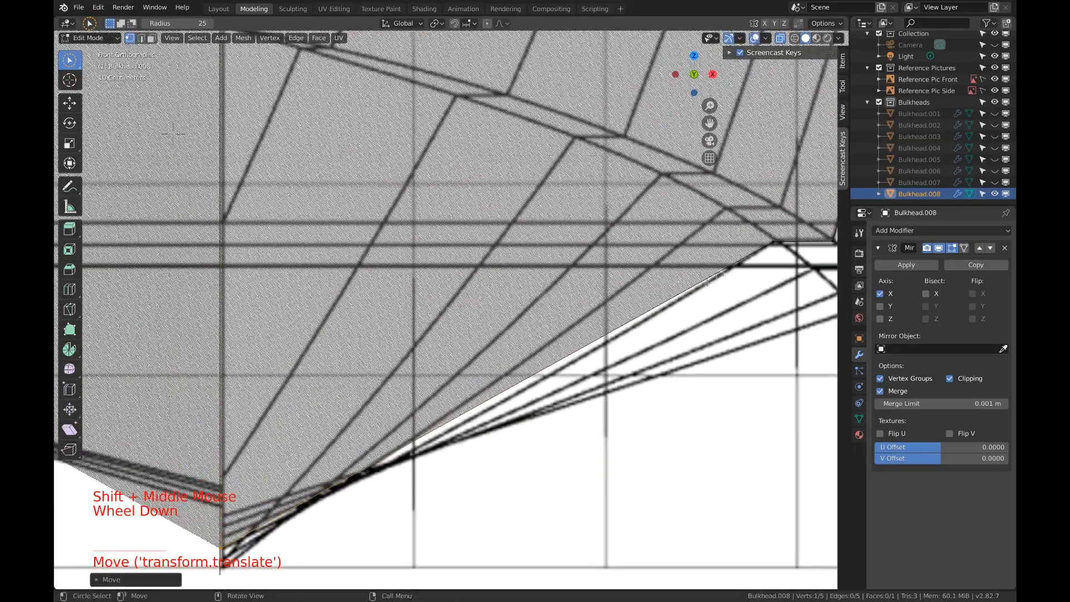
middle_click_drag(569, 361, 362, 456, "shift")
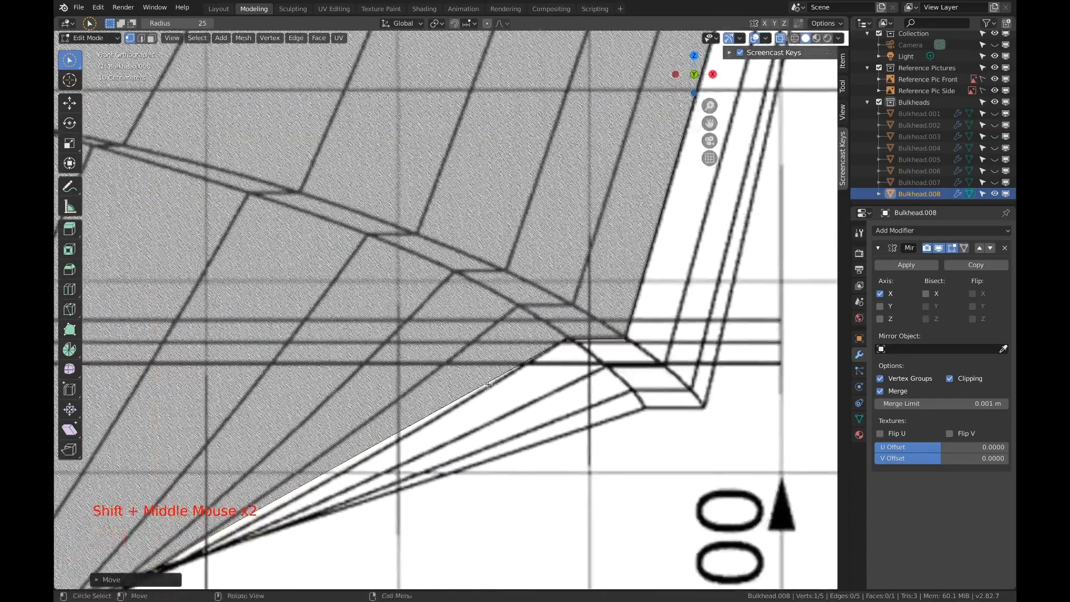
scroll(510, 373, "down", 2)
scroll(510, 374, "up", 1, "shift")
middle_click_drag(509, 374, 475, 439, "shift")
scroll(485, 401, "down", 4)
middle_click_drag(490, 389, 585, 313)
scroll(450, 429, "down", 1)
scroll(506, 306, "up", 1)
key("Tab")
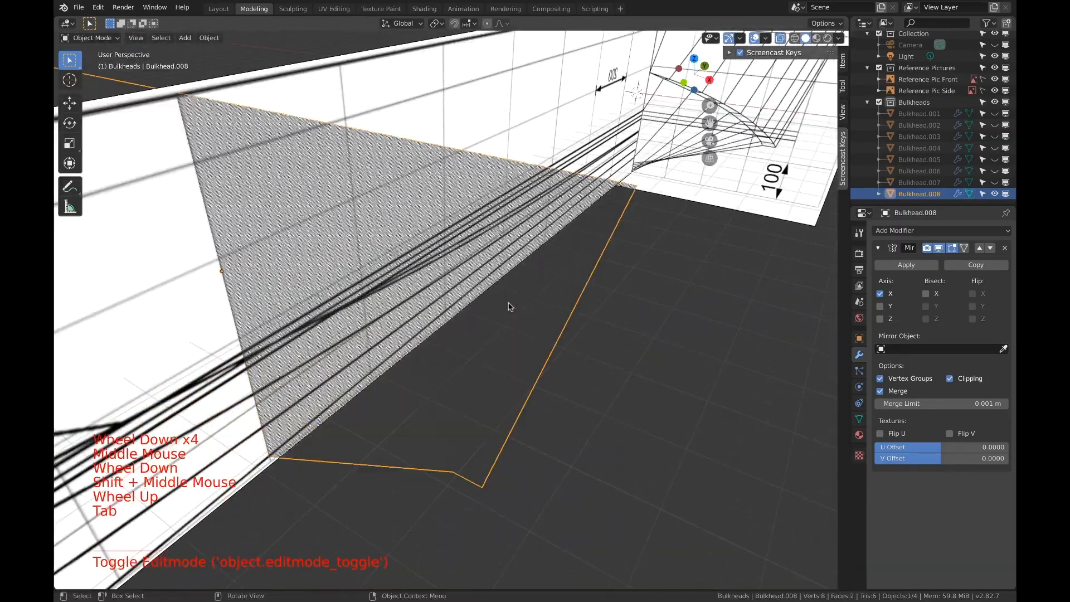
scroll(506, 306, "down", 2)
key("shift+d")
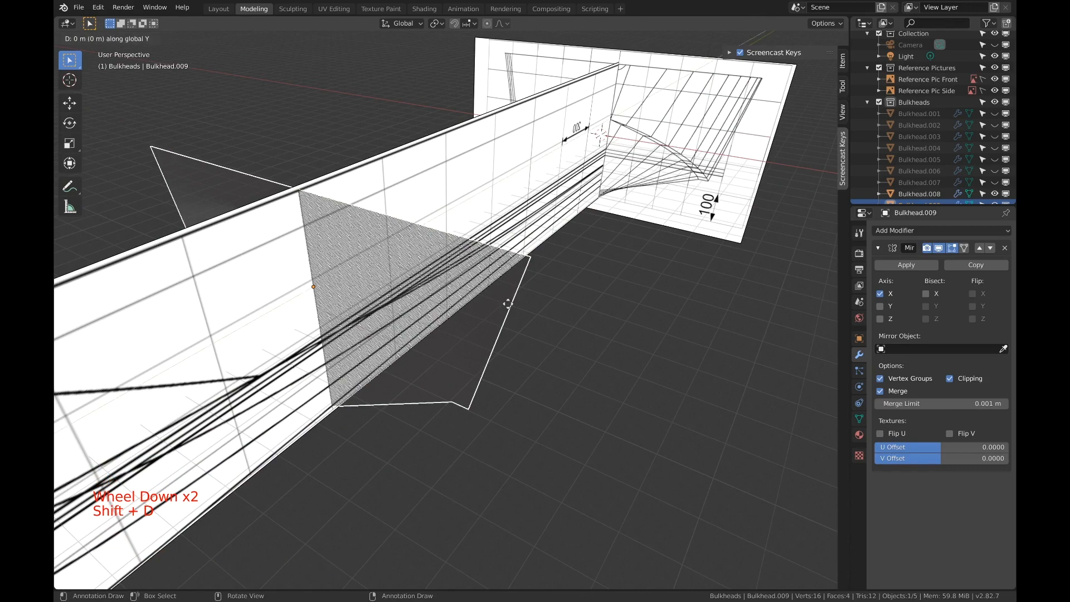
left_click(410, 366)
left_click(506, 293)
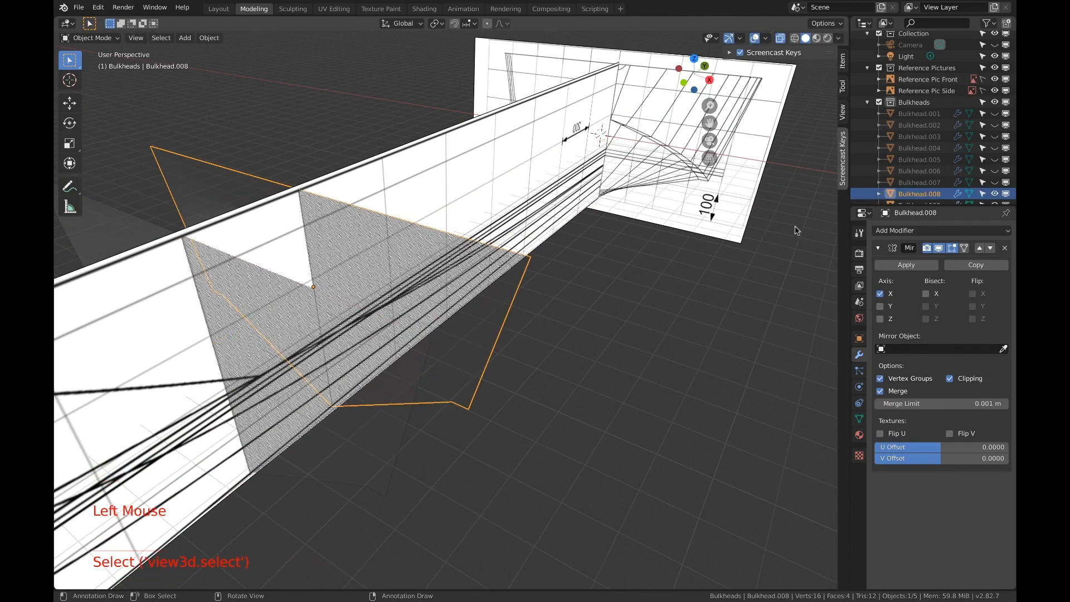
middle_click_drag(797, 229, 683, 270, "shift")
left_click(752, 146)
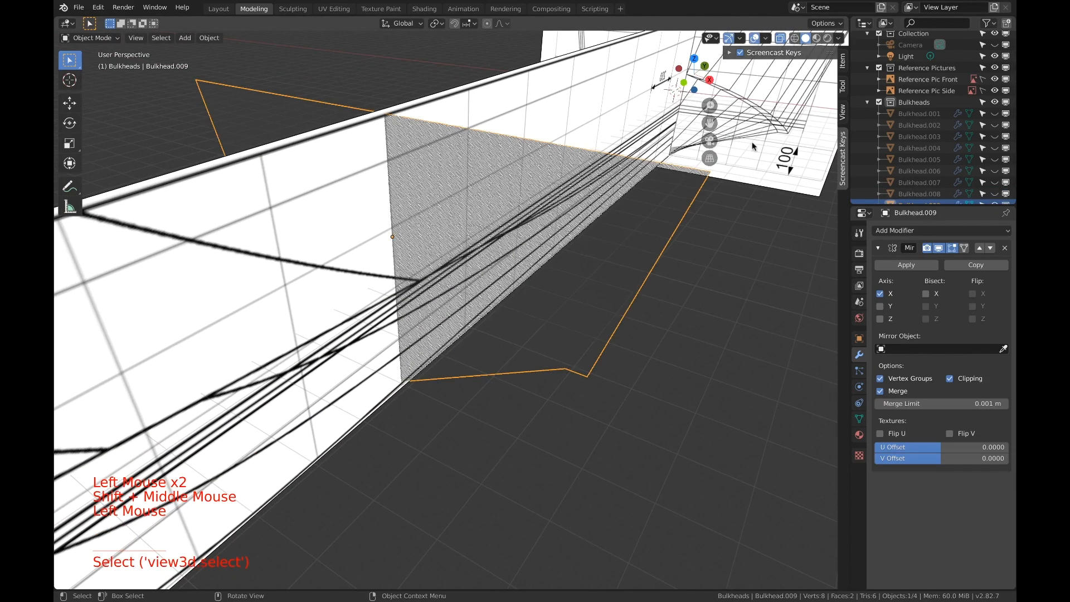
left_click(686, 84)
Move the upper outer corner vertex of Bulkhead.009 inward along X to its station line.
middle_click_drag(653, 133, 540, 277, "shift")
scroll(529, 284, "up", 4)
middle_click_drag(452, 334, 285, 426, "shift")
key("Tab")
key("a")
key("a")
key("a")
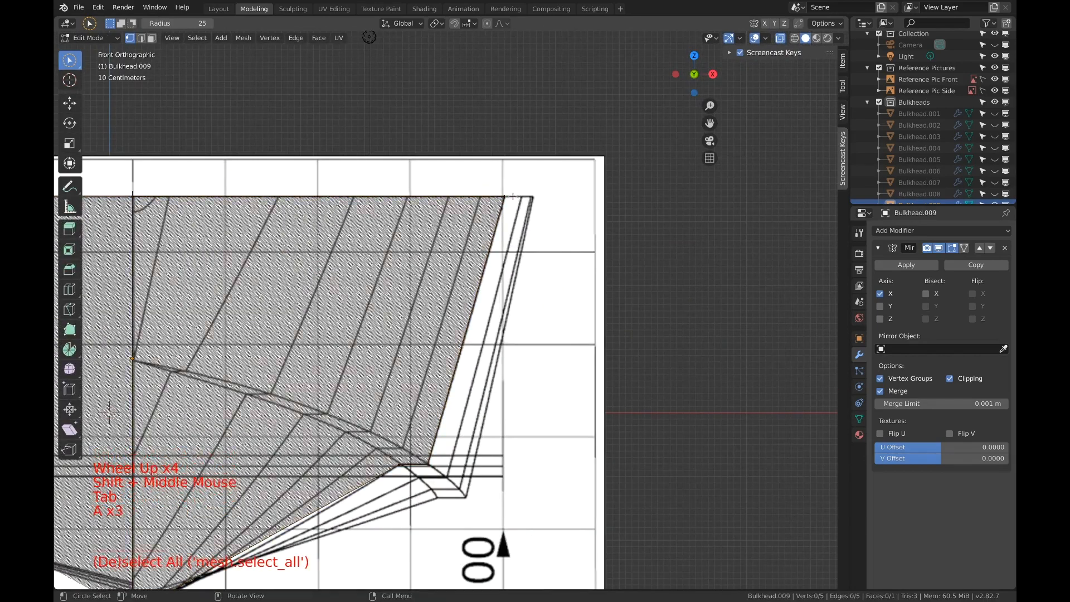
key("c")
left_click(509, 196)
key("g")
left_click(536, 194)
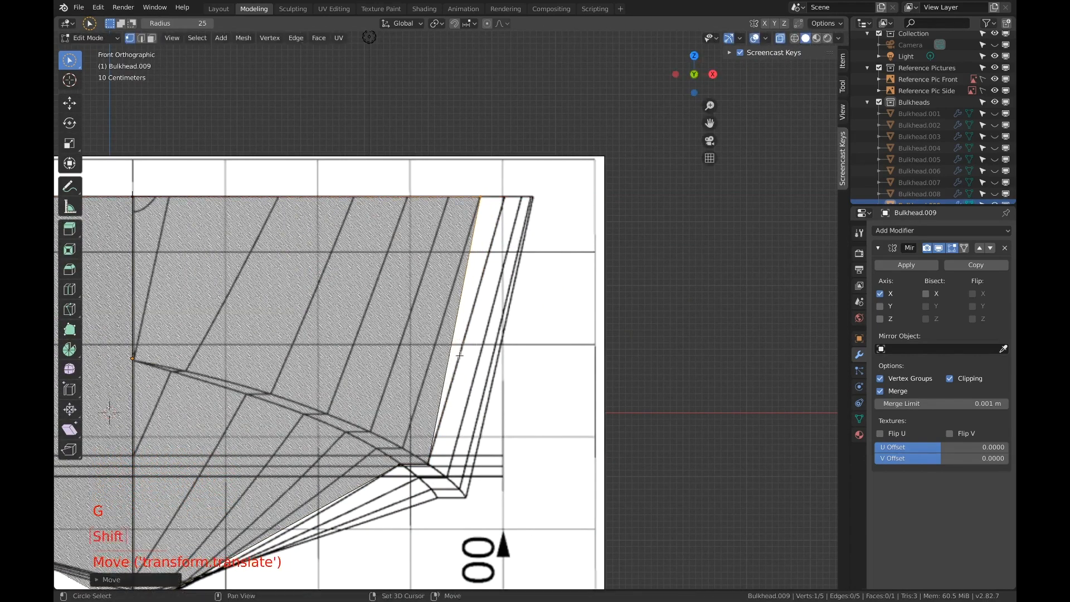
Move the two chine vertices of Bulkhead.009 inward and up onto their station's chine on the reference.
middle_click_drag(518, 312, 486, 424, "shift")
scroll(486, 424, "up", 3)
key("a")
key("a")
key("a")
key("c")
key("g")
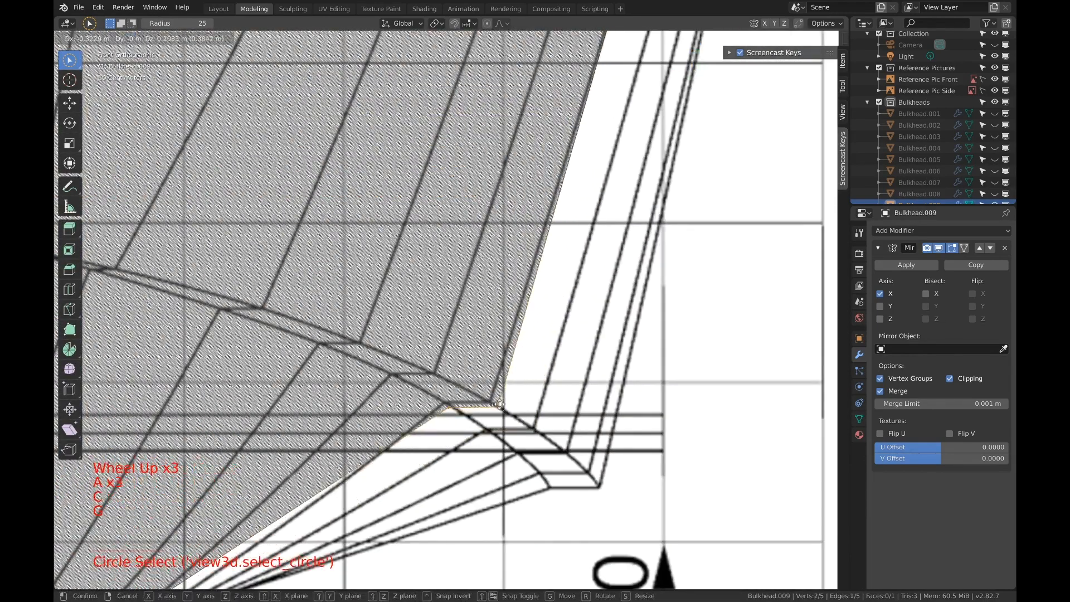
left_click(490, 401)
Shift the inner chine vertex of Bulkhead.009 about 0.03 m outward to meet the reference chine corner.
scroll(480, 407, "up", 5)
middle_click_drag(470, 412, 464, 292, "shift")
key("a")
key("a")
key("a")
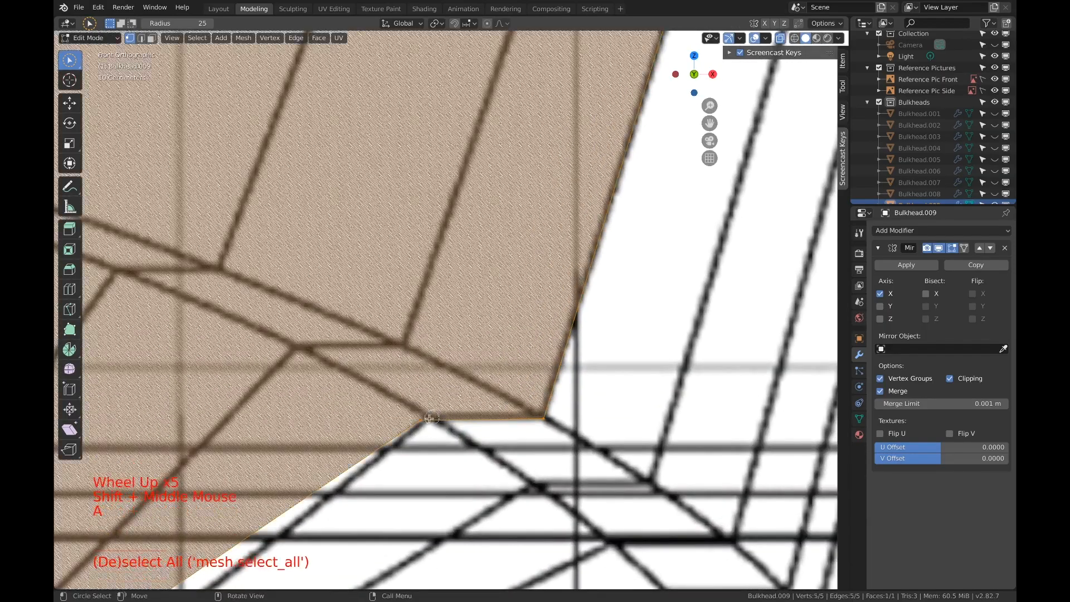
left_click(424, 421)
key("g")
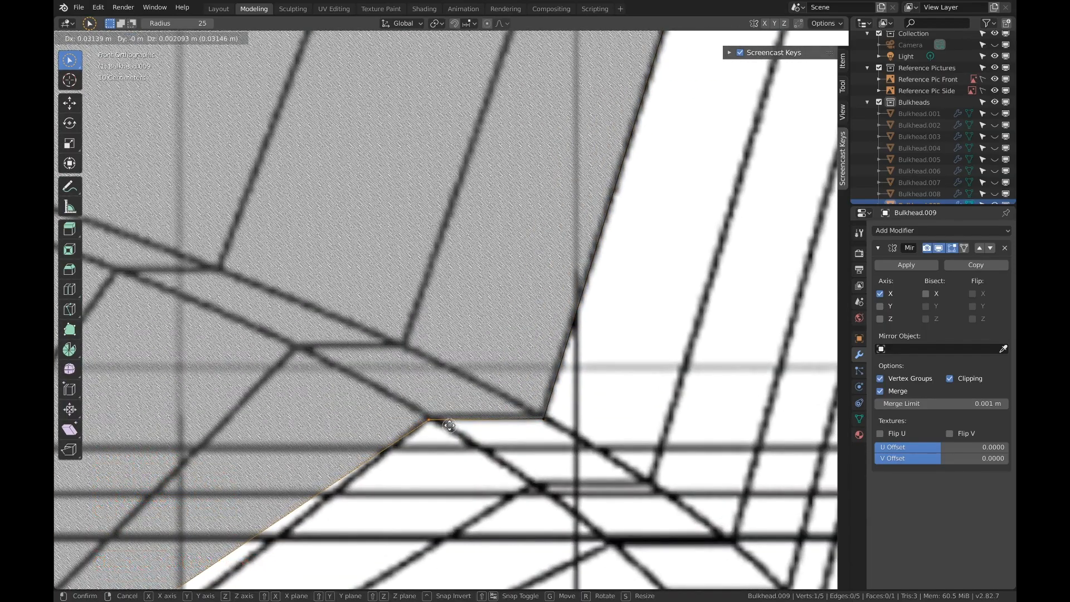
left_click(450, 426)
Lower the centreline keel vertex of Bulkhead.009 by about 0.17 m to the reference keel point.
scroll(450, 425, "down", 5)
scroll(449, 425, "down", 2, "shift")
middle_click_drag(234, 446, 288, 424, "shift")
key("a")
key("a")
key("a")
key("c")
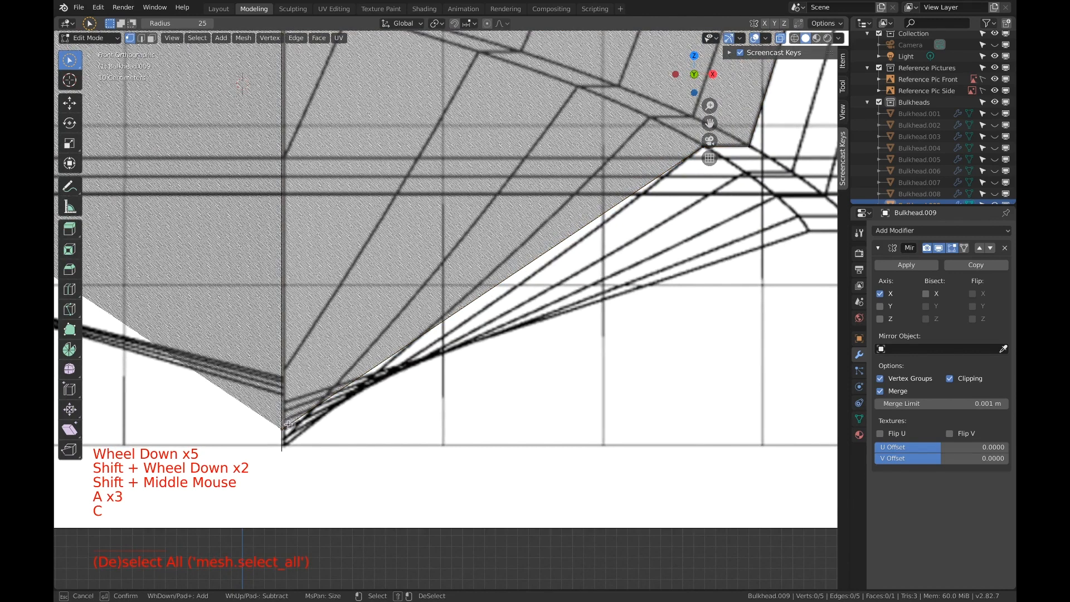
key("g")
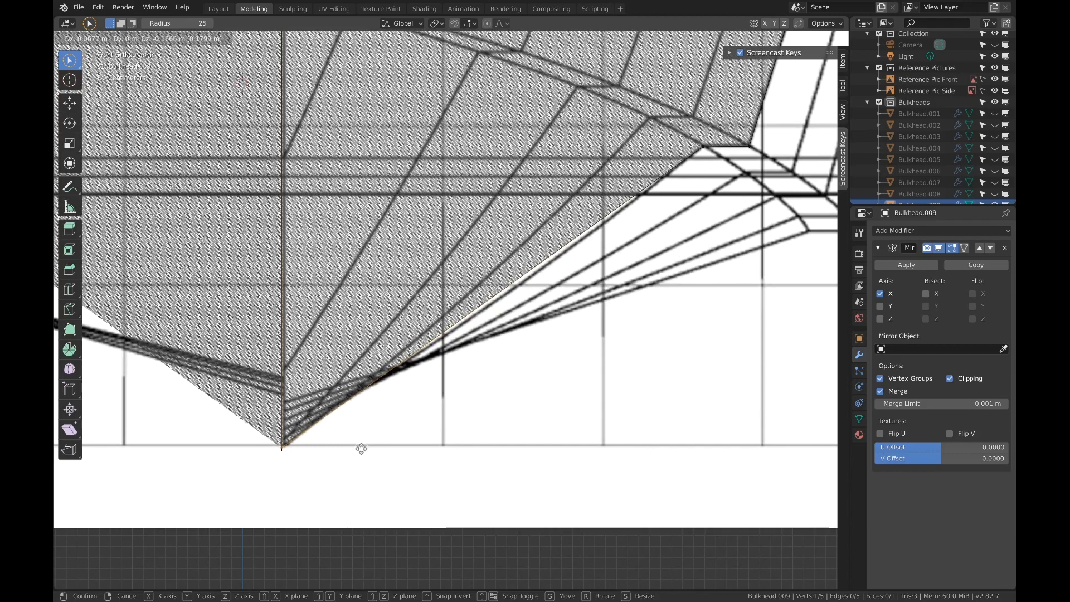
left_click(361, 447)
Duplicate Bulkhead.009 along negative Y to the next station, hide the original and return to the front view.
scroll(361, 448, "down", 8)
middle_click_drag(361, 448, 471, 310, "shift")
scroll(471, 310, "down", 1)
key("Tab")
key("shift+d")
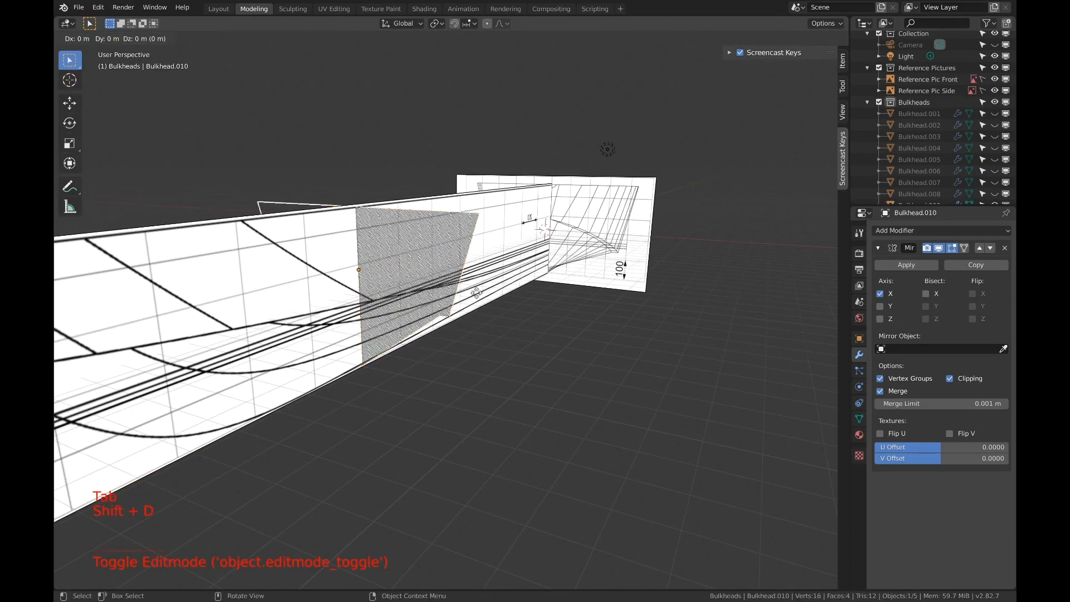
left_click(427, 312)
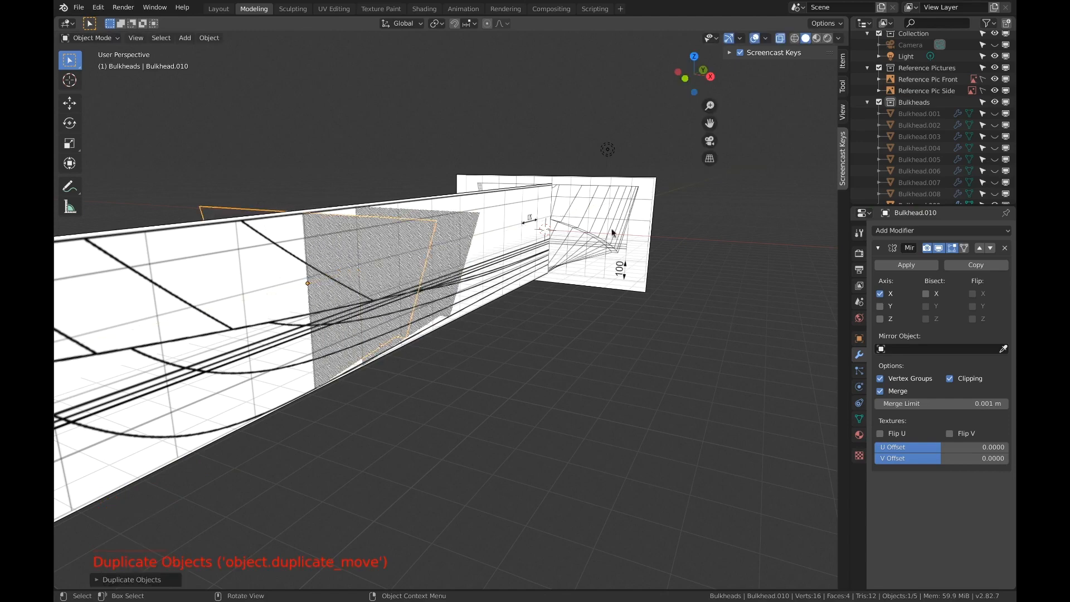
scroll(947, 156, "down", 6)
left_click(994, 182)
left_click(683, 78)
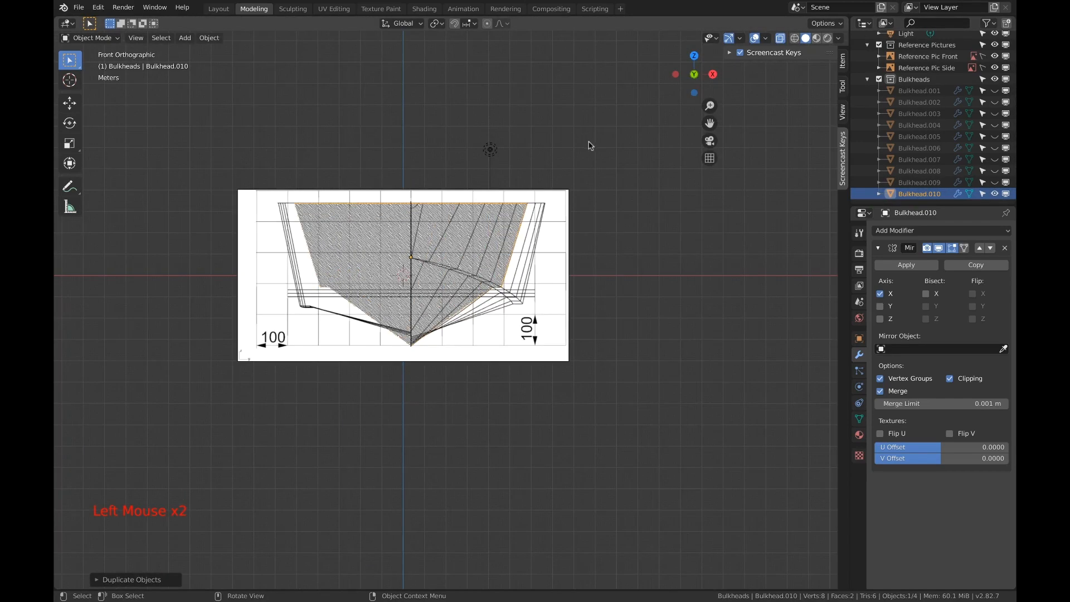
Move the upper outer corner vertex of Bulkhead.010 inward along X to its station line.
scroll(587, 143, "up", 5)
scroll(587, 143, "up", 1, "shift")
middle_click_drag(613, 73, 611, 182, "shift")
key("Tab")
key("a")
key("a")
key("a")
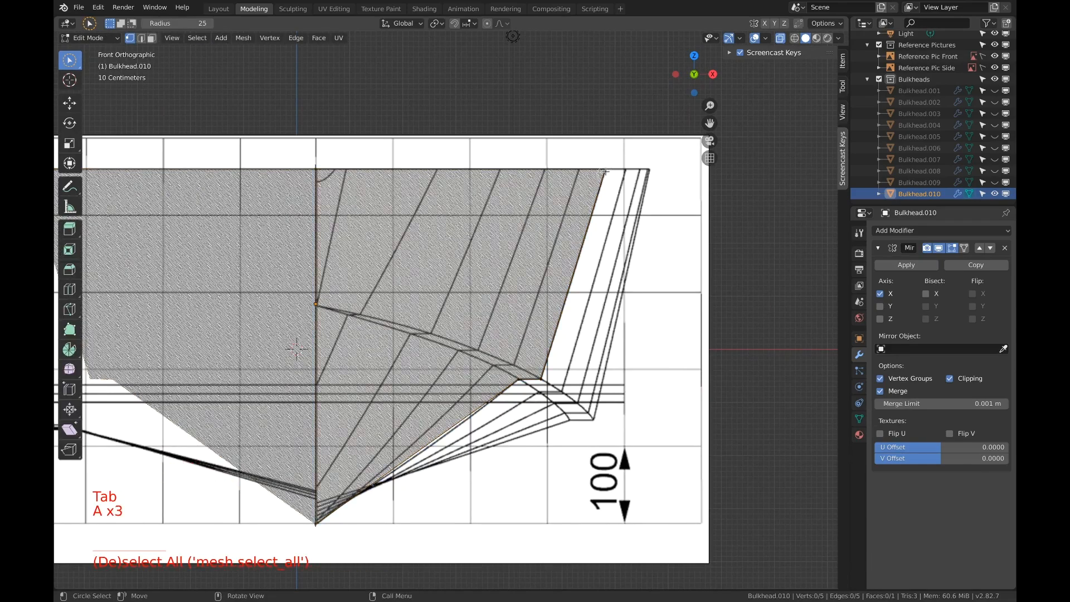
key("g")
key("x")
left_click(598, 173)
Move the two chine vertices of Bulkhead.010 about 0.51 m inward and 0.26 m up onto the reference chine.
scroll(599, 223, "up", 4)
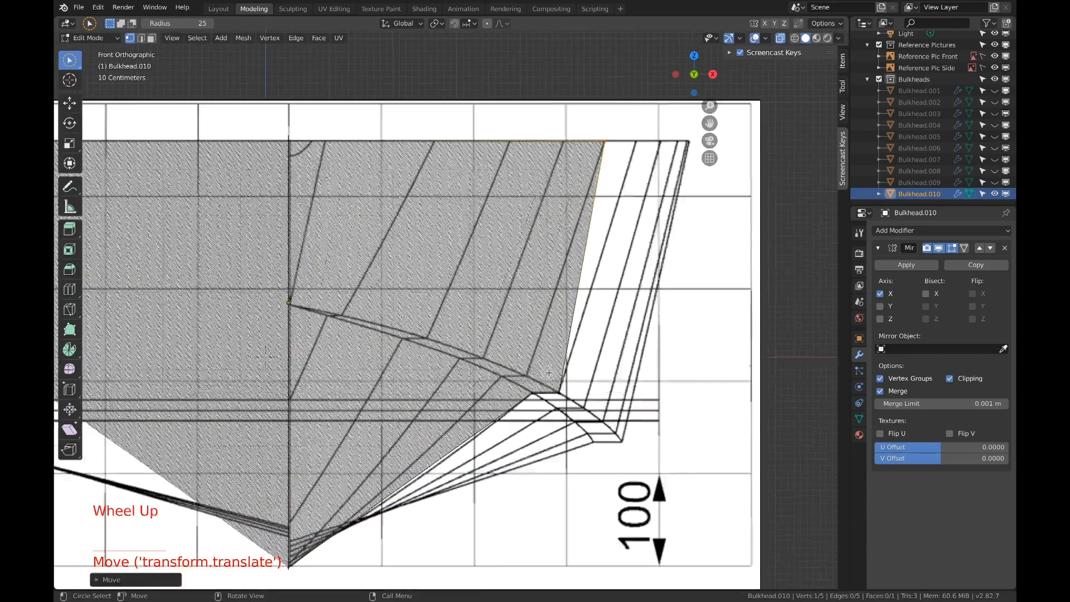
middle_click_drag(635, 435, 613, 372, "shift")
key("a")
key("a")
key("a")
key("c")
left_click_drag(574, 390, 624, 389)
right_click(626, 388)
key("g")
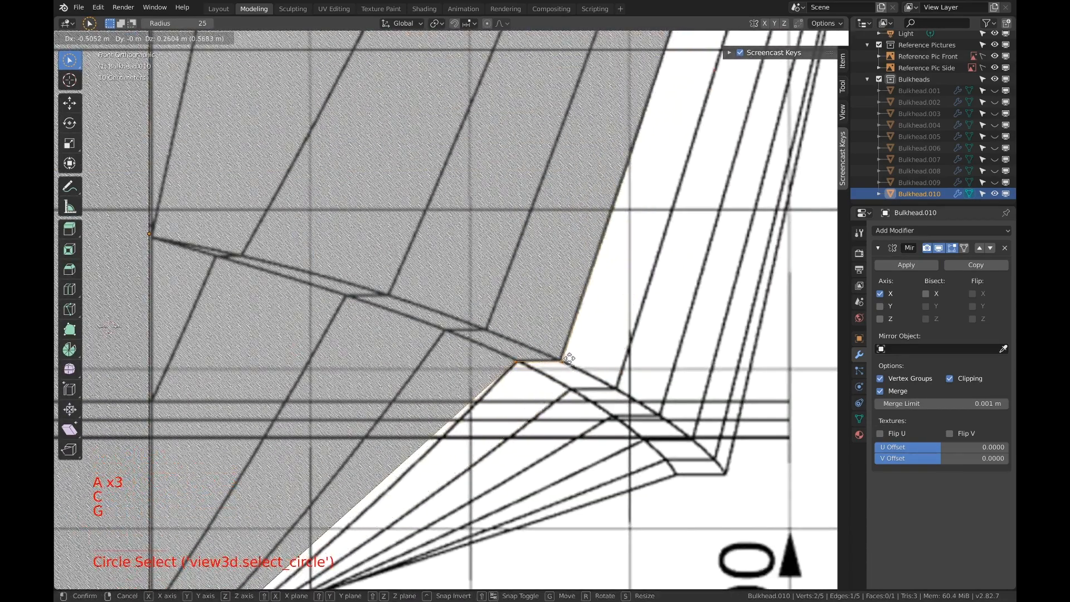
left_click(567, 357)
Lower the centreline keel vertex of Bulkhead.010 by about 0.005 m at the reference keel point.
middle_click_drag(567, 358, 804, 147, "shift")
key("a")
key("a")
key("a")
key("c")
left_click(384, 477)
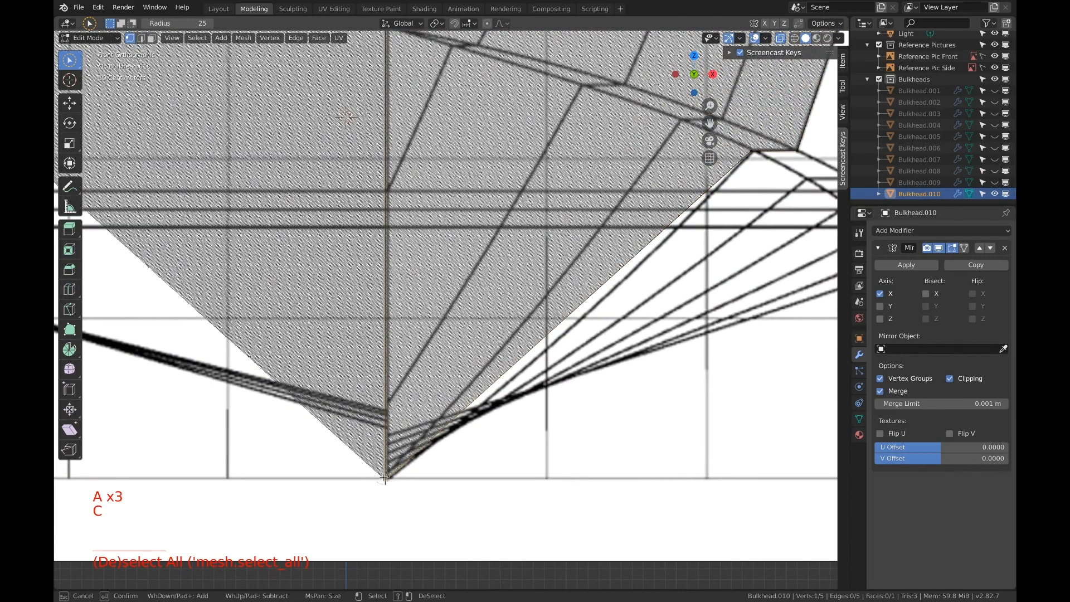
right_click(411, 459)
key("g")
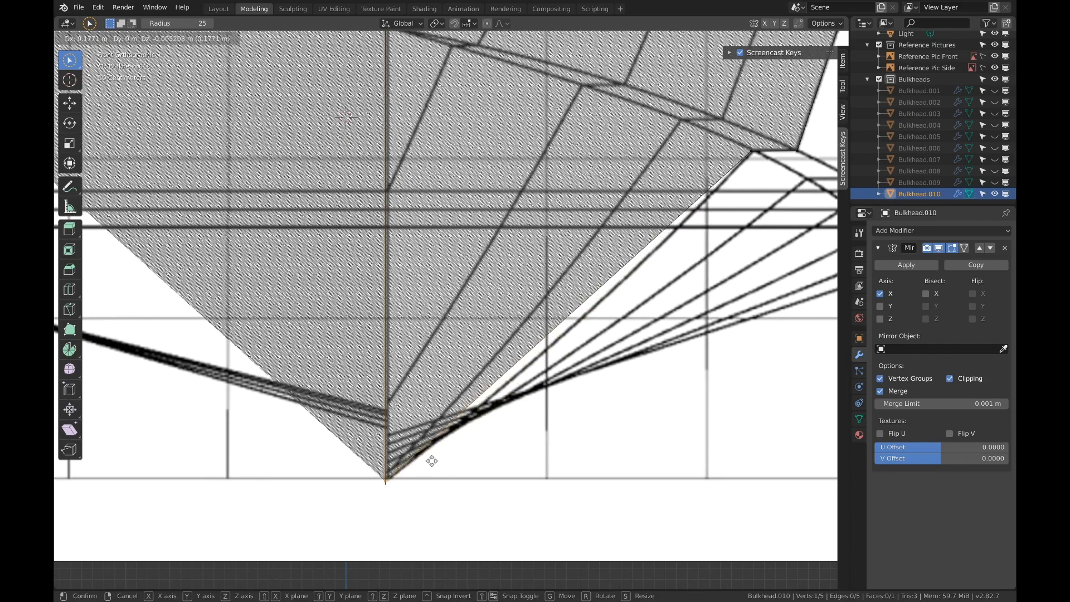
left_click(432, 461)
Duplicate Bulkhead.010 about 2.8 m along negative Y, hide the original and return to the front view.
middle_click_drag(640, 316, 562, 349, "shift")
scroll(548, 352, "down", 4)
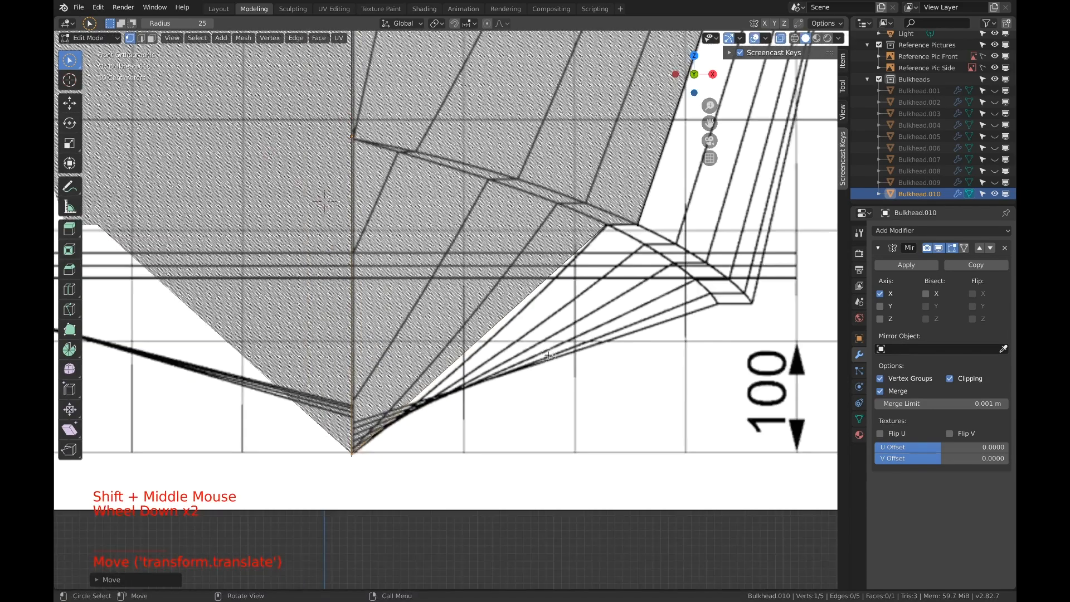
middle_click_drag(574, 273, 526, 295)
scroll(524, 298, "down", 4)
mouse_move(524, 299)
middle_mouse_down()
mouse_move(435, 351)
mouse_move(518, 293)
middle_mouse_up()
key("Tab")
scroll(518, 293, "down", 1)
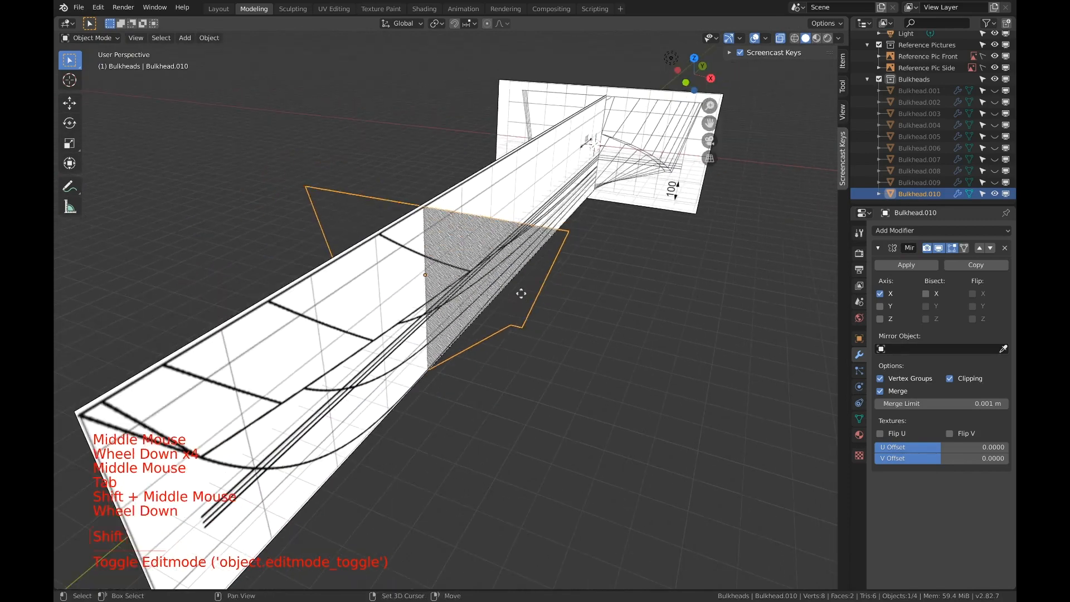
key("shift+d")
key("y")
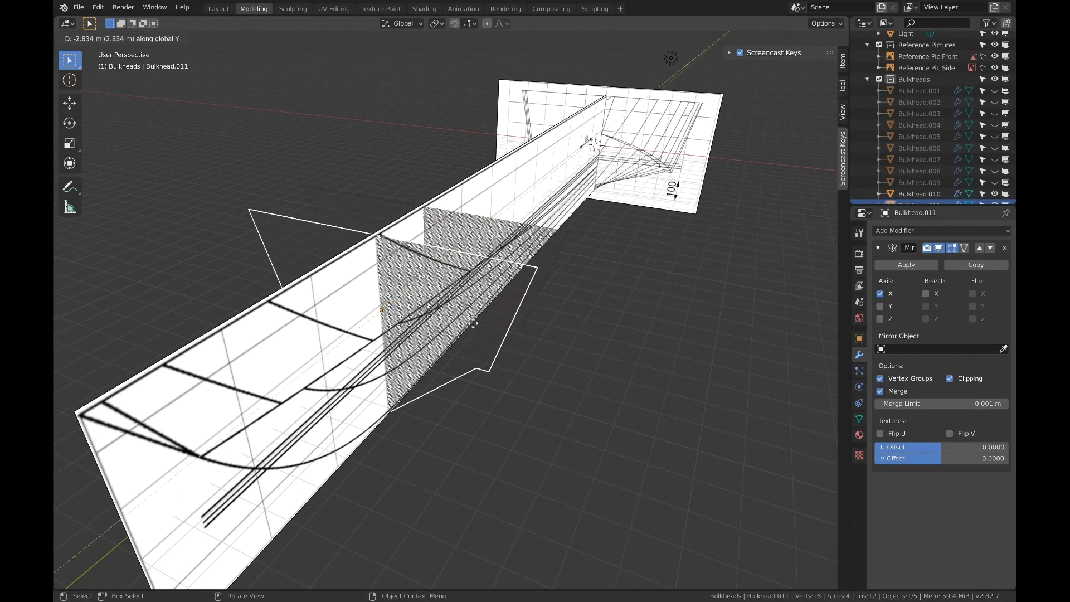
left_click(474, 321)
left_click(994, 194)
left_click(685, 83)
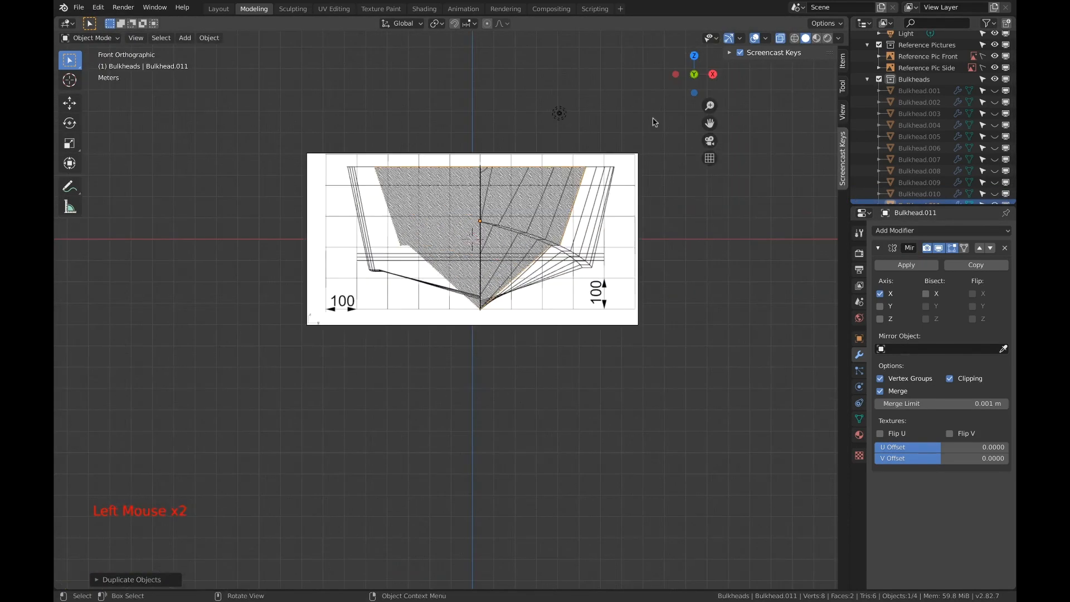
Move the upper outer corner vertex of Bulkhead.011 inward along X to its station line.
scroll(594, 190, "up", 4)
scroll(591, 206, "up", 3)
middle_click_drag(594, 189, 490, 274, "shift")
scroll(591, 208, "up", 1, "shift")
key("Tab")
key("a")
key("a")
key("a")
key("c")
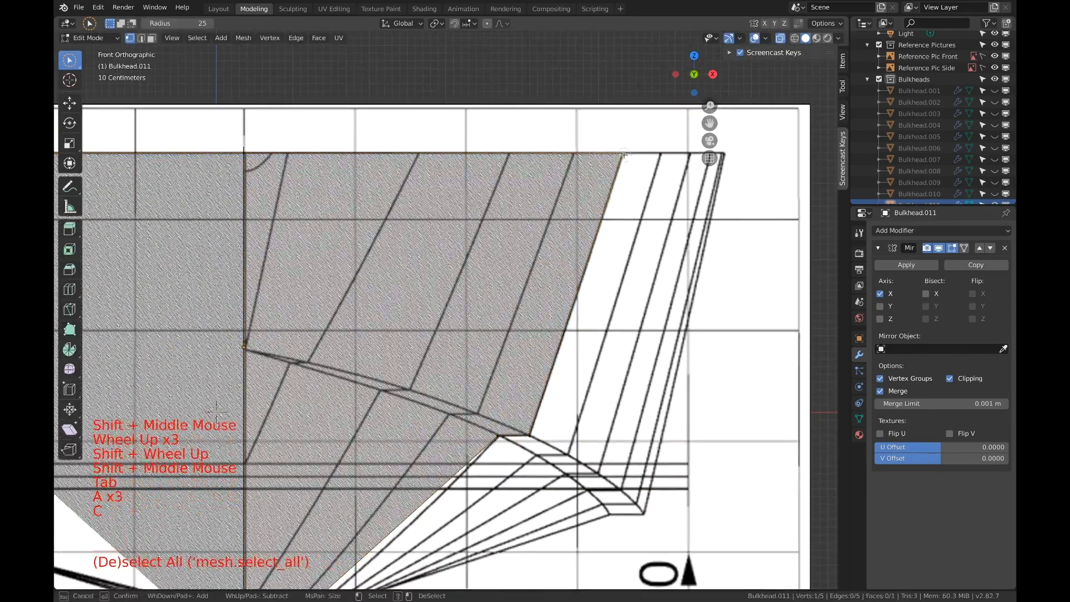
left_click(625, 154)
right_click(641, 153)
key("g")
key("x")
left_click(615, 155)
Move the two chine vertices of Bulkhead.011 inward and up onto their station's chine on the reference.
key("a")
key("a")
key("a")
key("c")
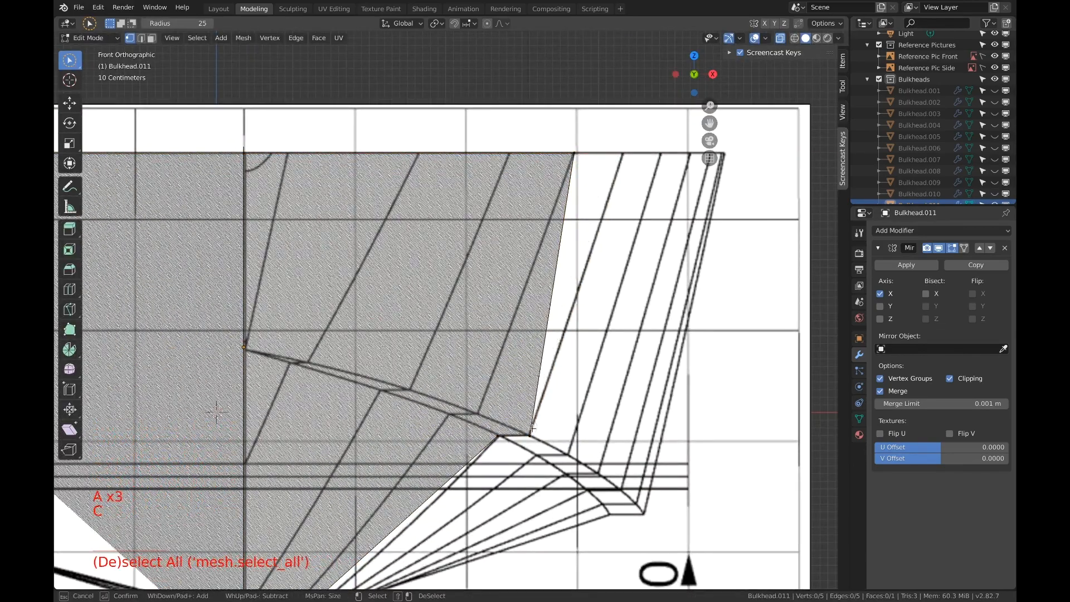
left_click_drag(528, 436, 501, 438)
right_click(501, 438)
key("g")
left_click(450, 417)
Adjust the inner chine vertex of Bulkhead.011 to sit on the reference chine corner.
scroll(451, 417, "up", 5)
middle_click_drag(451, 417, 513, 390, "shift")
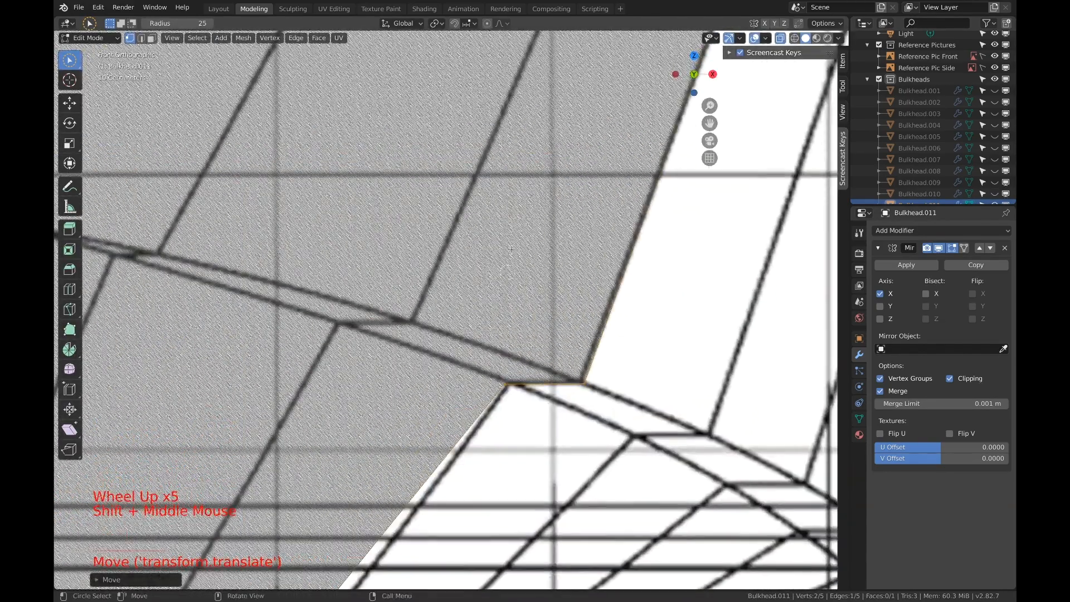
key("a")
key("a")
key("a")
key("c")
left_click(513, 390)
right_click(513, 390)
key("g")
left_click(516, 395)
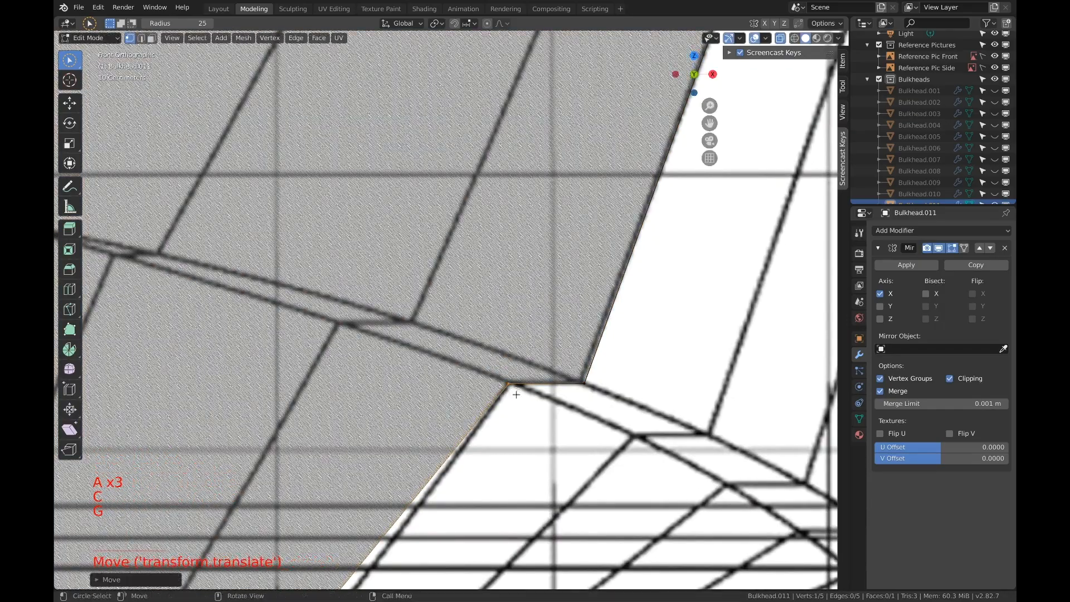
Nudge the outer chine vertex of Bulkhead.011 onto the chine corner of its station in the front reference.
left_click(582, 385)
key("g")
left_click(579, 390)
Adjust the bottom keel vertex of Bulkhead.011 upward to its station's keel point on the front reference.
middle_click_drag(549, 460, 615, 256, "shift")
scroll(602, 301, "down", 6)
scroll(585, 349, "down", 1, "shift")
middle_click_drag(586, 350, 762, 220, "shift")
scroll(616, 297, "up", 3)
key("a")
key("a")
key("a")
key("c")
left_click(485, 403)
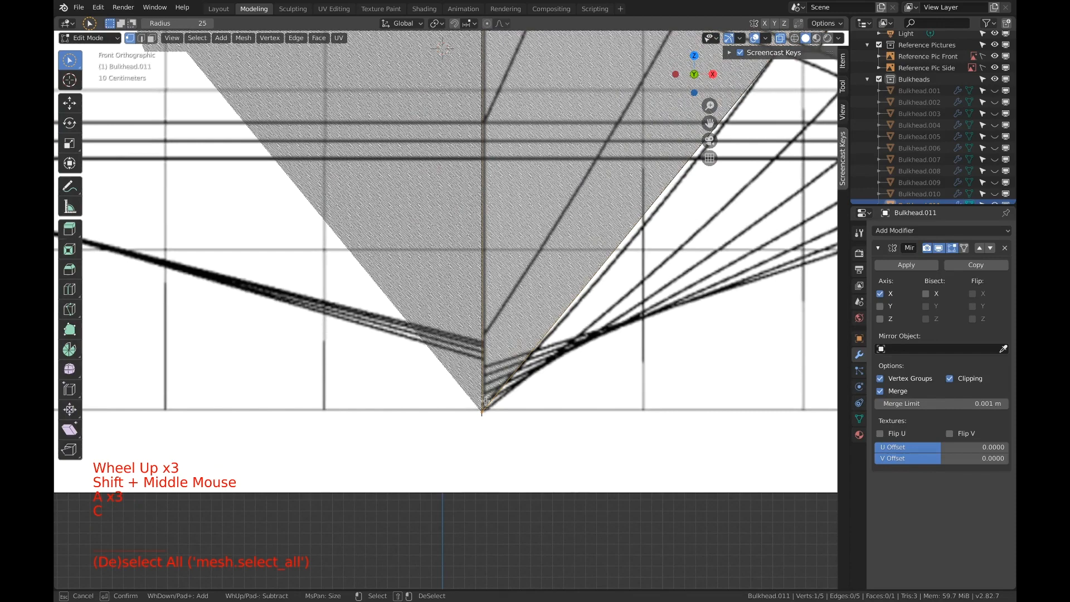
right_click(540, 405)
key("g")
left_click(538, 400)
scroll(538, 400, "down", 12)
middle_click_drag(538, 400, 484, 322, "shift")
Duplicate Bulkhead.011 about 3 m along negative Y, hide the original and return to the front view.
key("Tab")
key("shift+d")
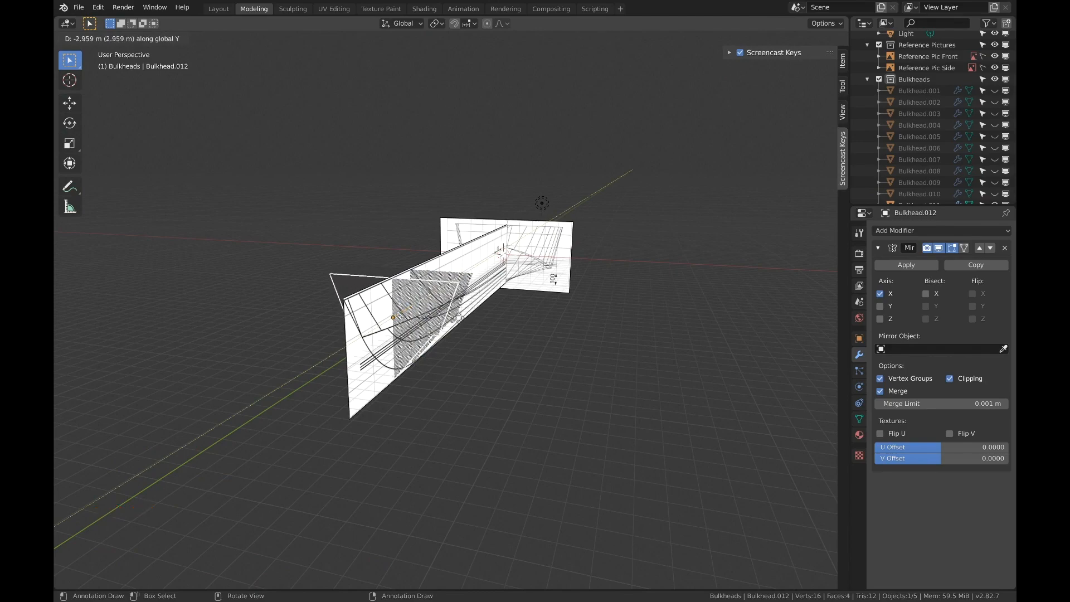
left_click(458, 318)
scroll(985, 186, "down", 5)
left_click(994, 182)
scroll(485, 301, "up", 4)
middle_click_drag(484, 301, 519, 294)
left_click(694, 78)
scroll(574, 167, "up", 3)
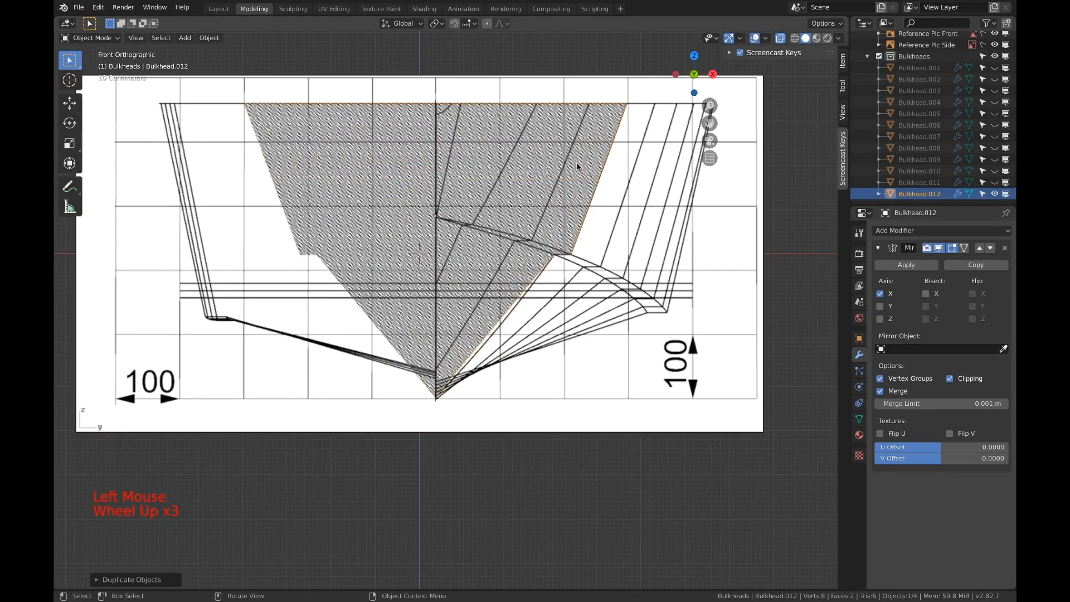
Move the upper outer corner vertex of Bulkhead.012 about 0.86 m inward along X to its station line.
middle_click_drag(597, 98, 597, 160, "shift")
key("a")
key("a")
key("a")
key("c")
key("Tab")
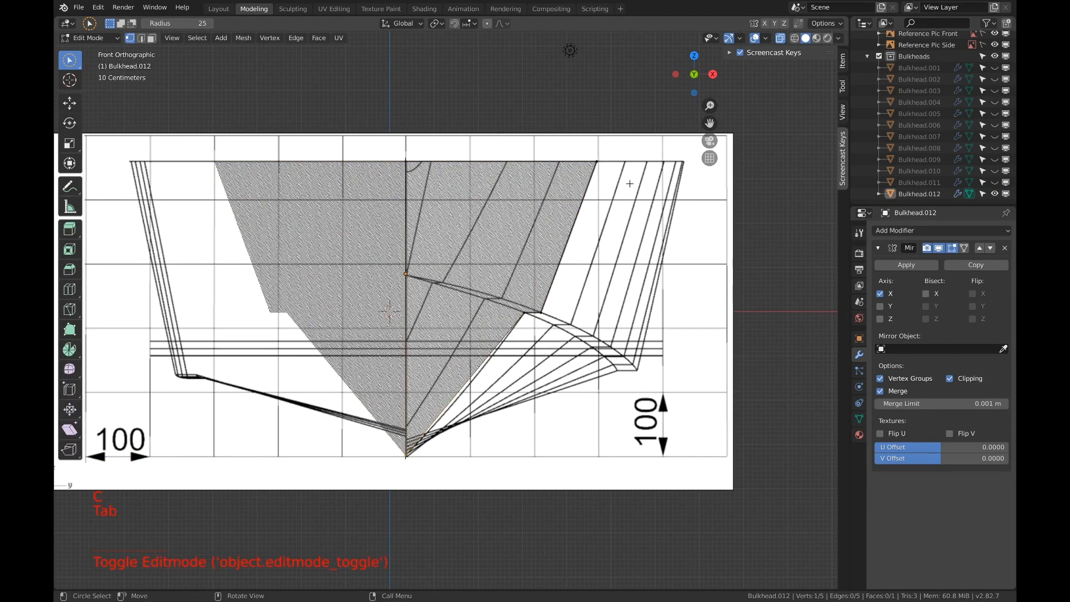
key("g")
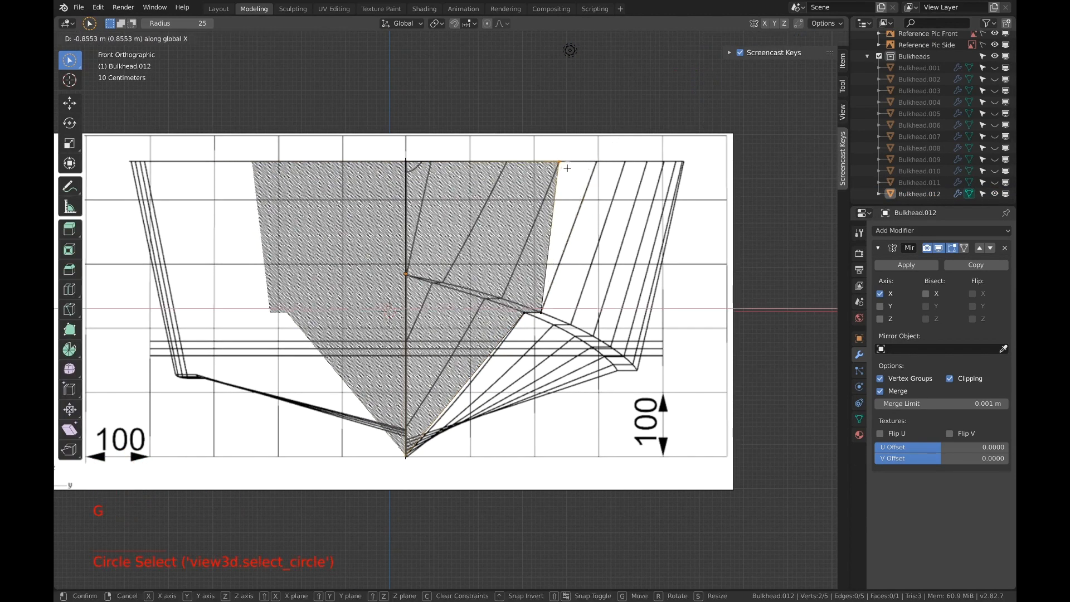
left_click(567, 168)
Move the two chine vertices of Bulkhead.012 inward and up onto their station's chine on the reference.
scroll(624, 308, "up", 4)
key("a")
key("a")
key("a")
key("c")
key("g")
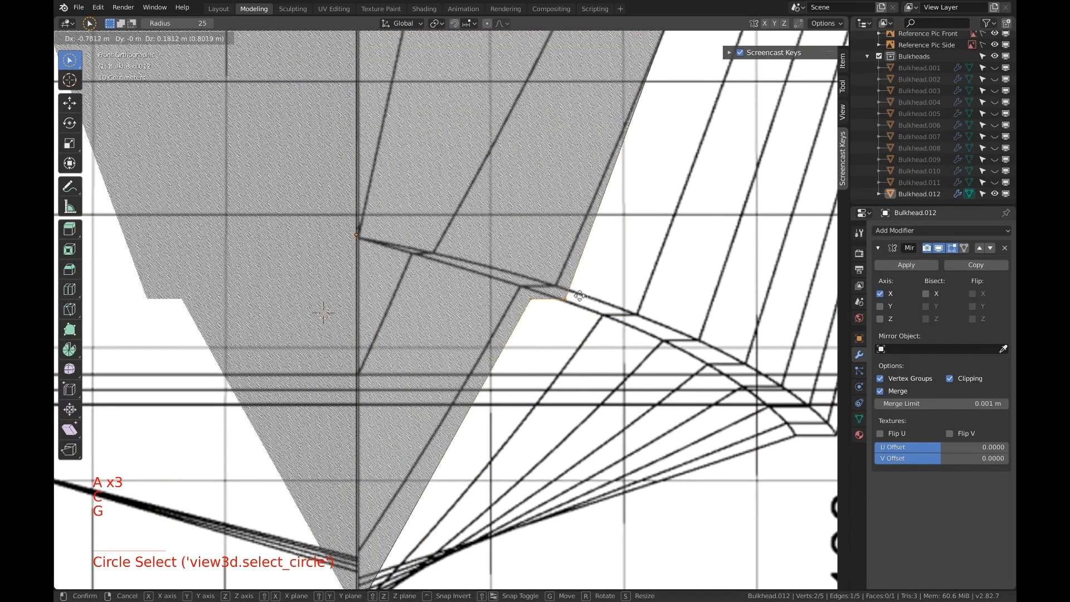
left_click(572, 286)
Raise the bottom keel vertex of Bulkhead.012 to its station's keel point on the centreline.
middle_click_drag(572, 286, 628, 192, "shift")
scroll(628, 193, "up", 1)
key("a")
key("a")
key("a")
key("c")
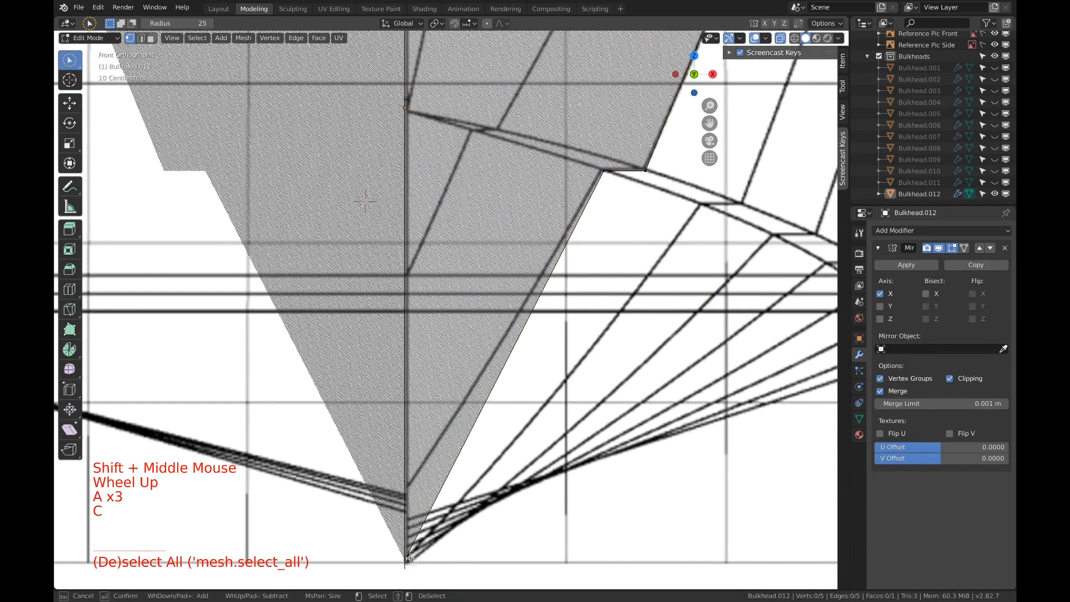
left_click(406, 564)
right_click(405, 564)
key("g")
left_click(394, 491)
scroll(589, 282, "down", 4)
middle_click_drag(590, 283, 598, 324, "shift")
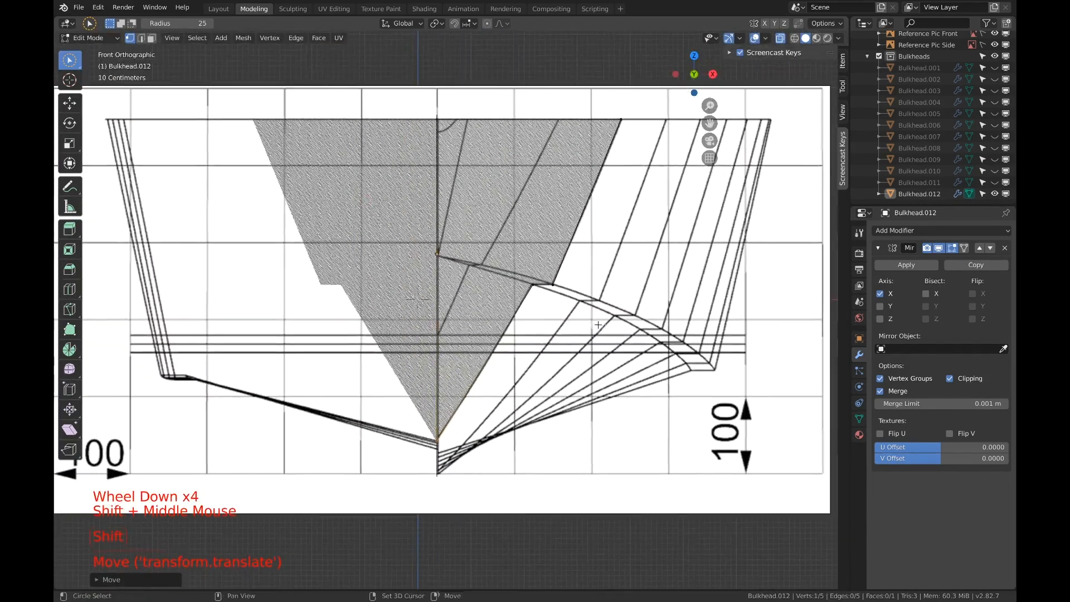
Duplicate Bulkhead.012 forward along negative Y to the next side-view station, hide the original and return to the front view.
scroll(647, 249, "down", 7)
middle_click_drag(689, 235, 536, 322)
key("Tab")
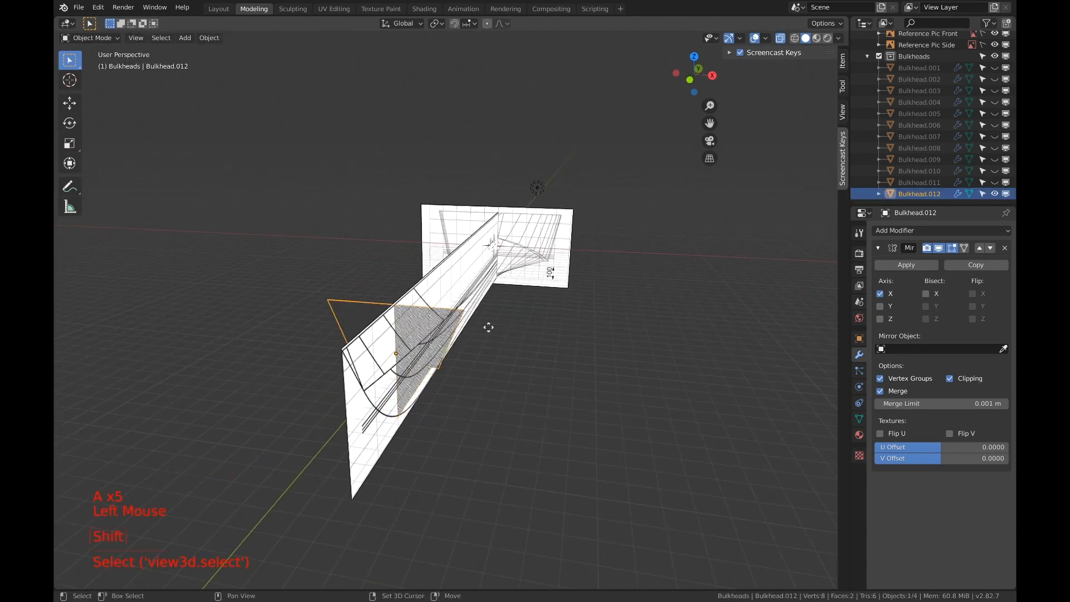
key("shift+d")
left_click(463, 347)
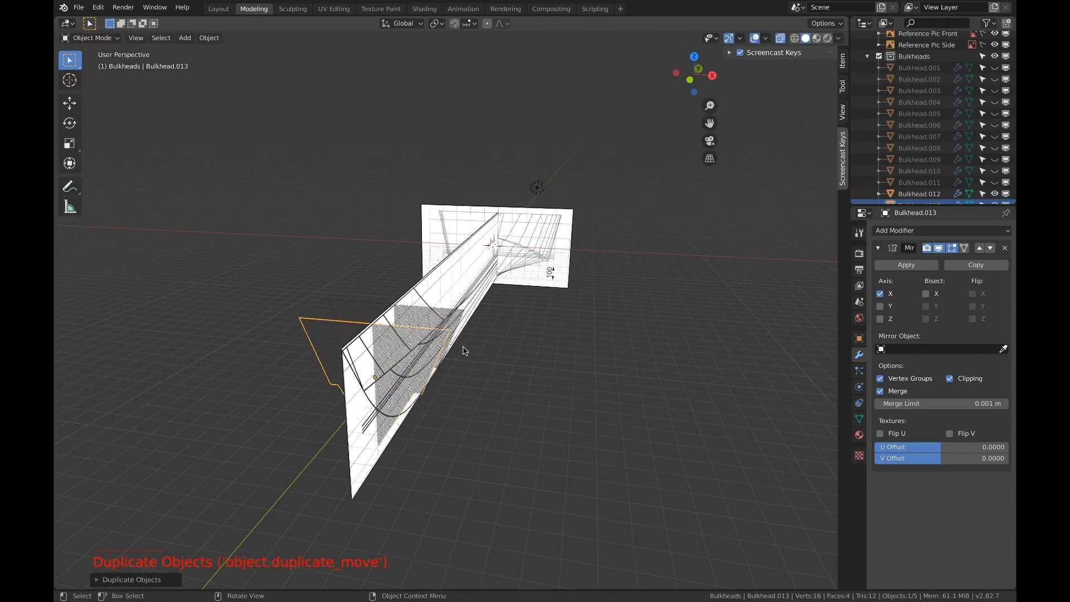
left_click(994, 193)
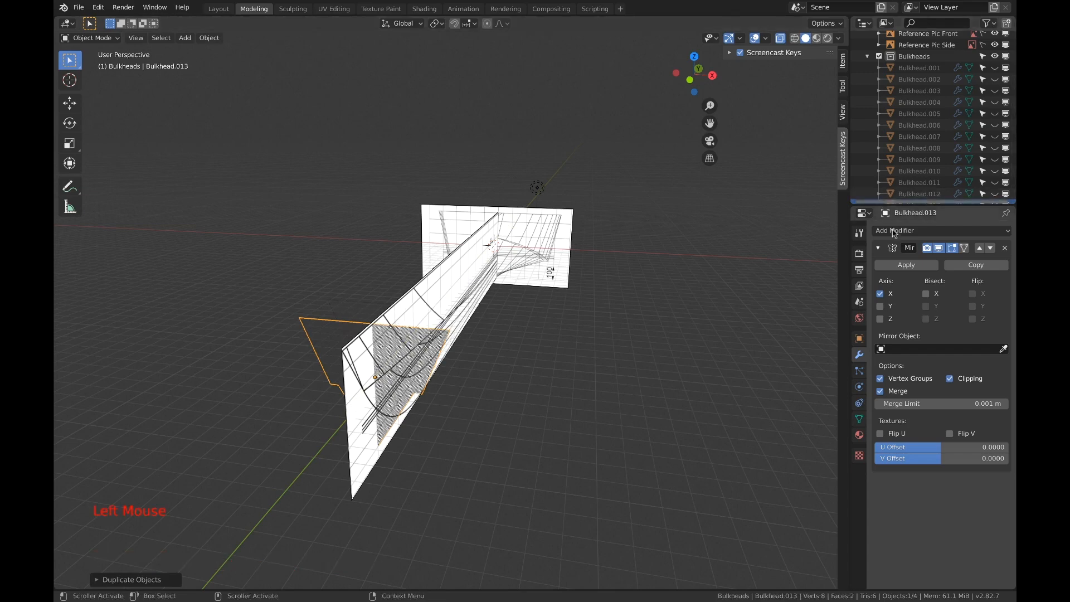
left_click(690, 79)
scroll(460, 334, "up", 9)
Raise the bottom keel vertex of Bulkhead.013 to where its station line meets the centreline.
key("Tab")
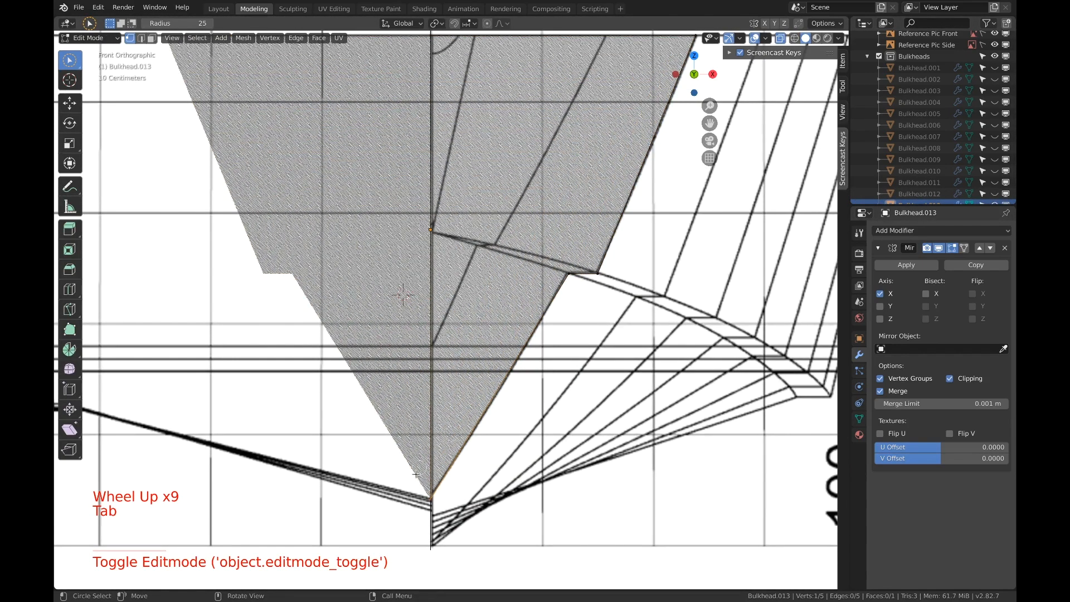
key("a")
key("a")
key("a")
key("c")
left_click(440, 490)
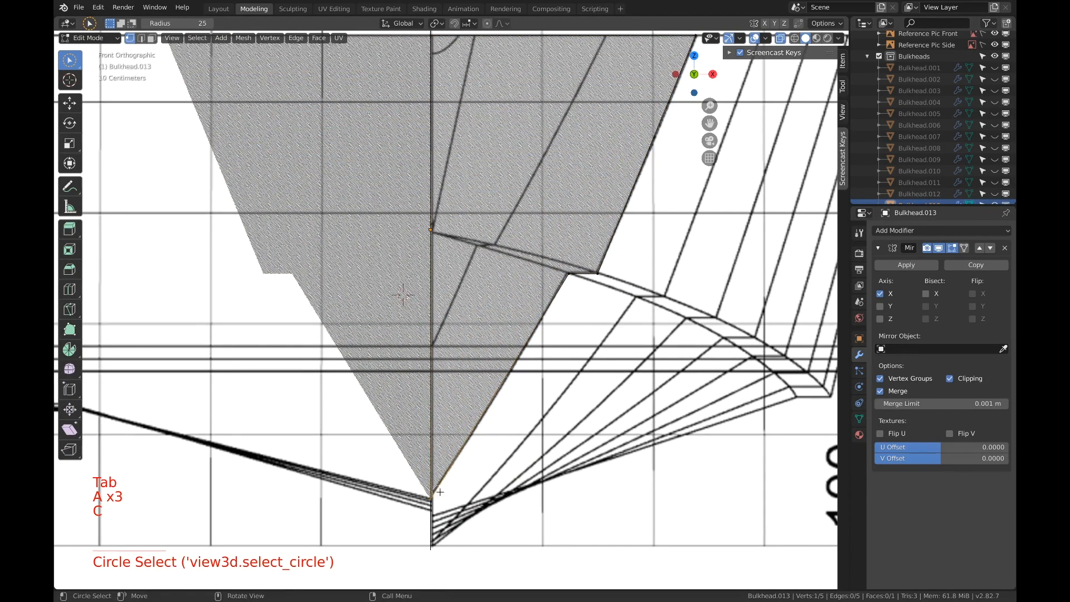
left_click(479, 332)
Move the two chine vertices of Bulkhead.013 inward and up onto their station's chine on the reference.
key("a")
key("a")
key("a")
key("c")
left_click_drag(600, 273, 564, 270)
right_click(560, 269)
key("g")
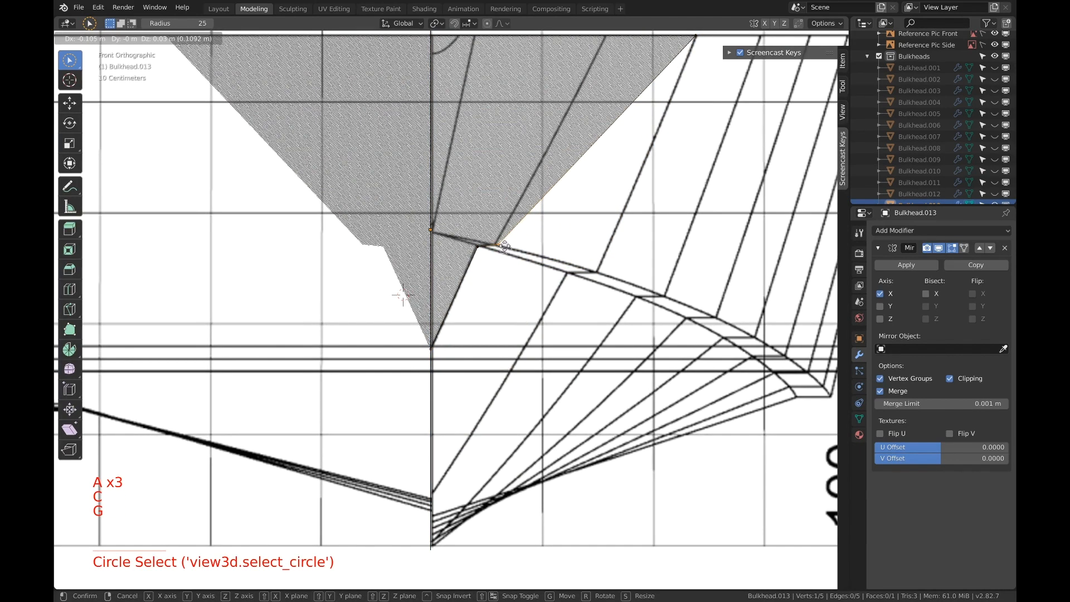
left_click(504, 246)
Move the upper outer corner vertex of Bulkhead.013 inward along X to its station line.
middle_click_drag(552, 244, 510, 393, "shift")
key("a")
key("a")
key("a")
key("a")
key("c")
left_click(662, 185)
right_click(664, 184)
key("g")
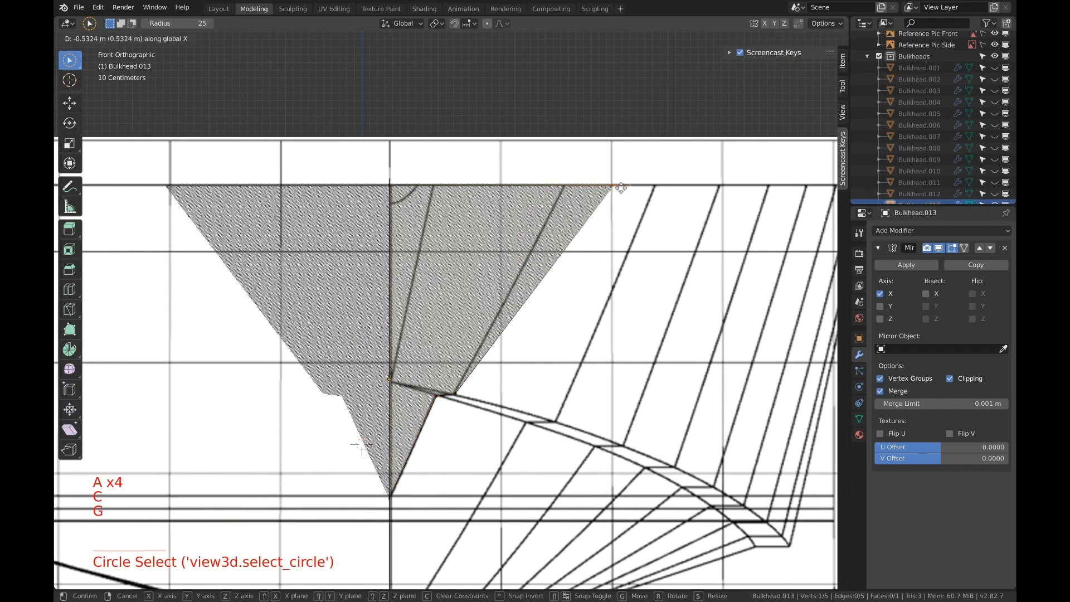
left_click(582, 184)
Duplicate Bulkhead.013 along negative Y to the foremost station near the bow and return to the front view.
middle_click_drag(582, 184, 529, 204)
scroll(553, 155, "down", 5)
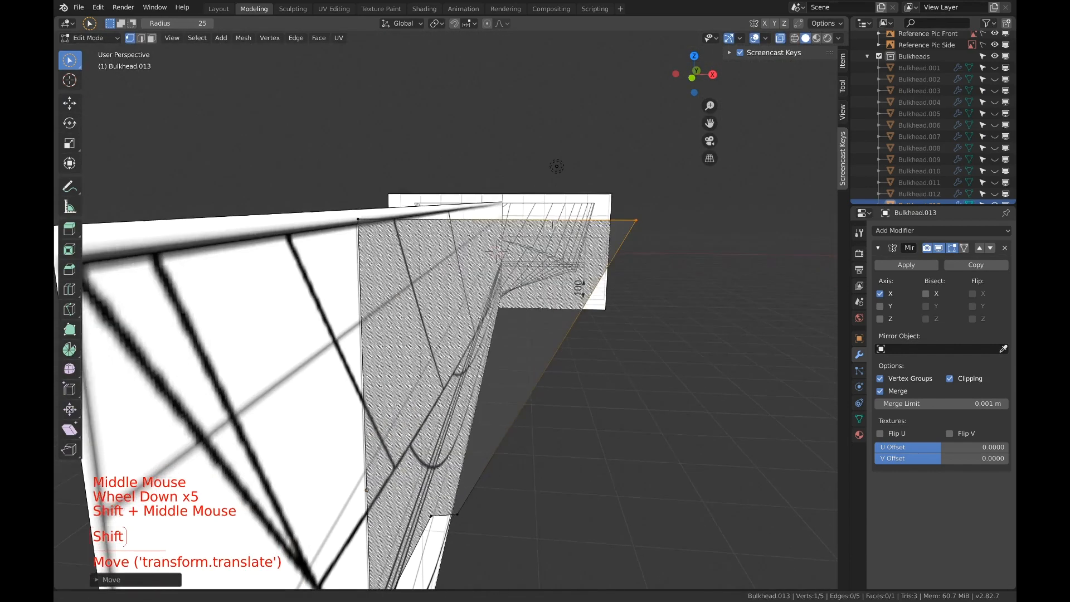
scroll(528, 203, "down", 3)
key("a")
key("Tab")
middle_click_drag(518, 313, 501, 318)
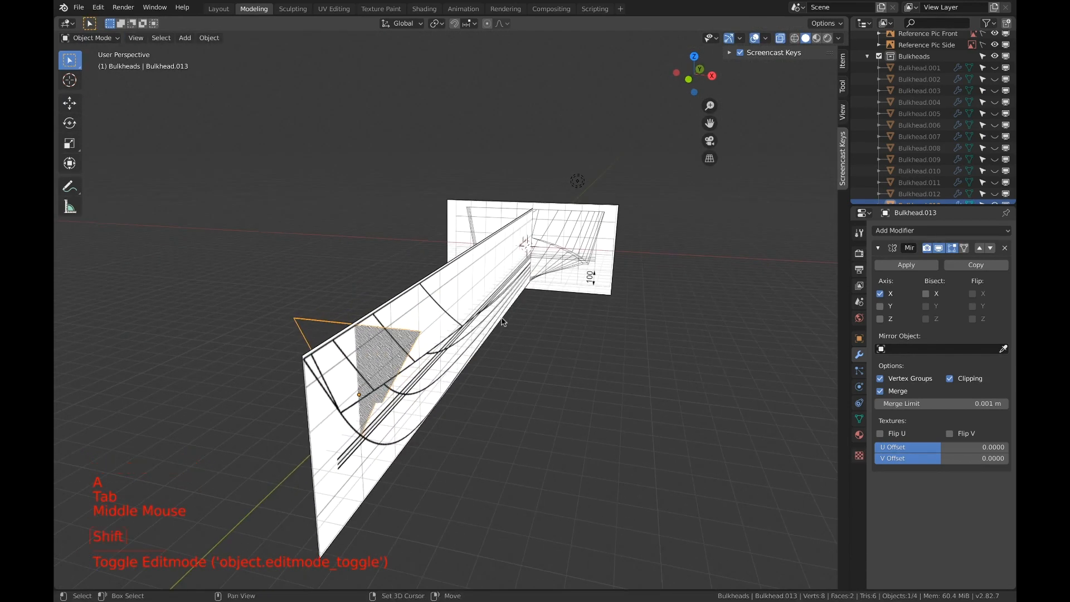
key("shift+d")
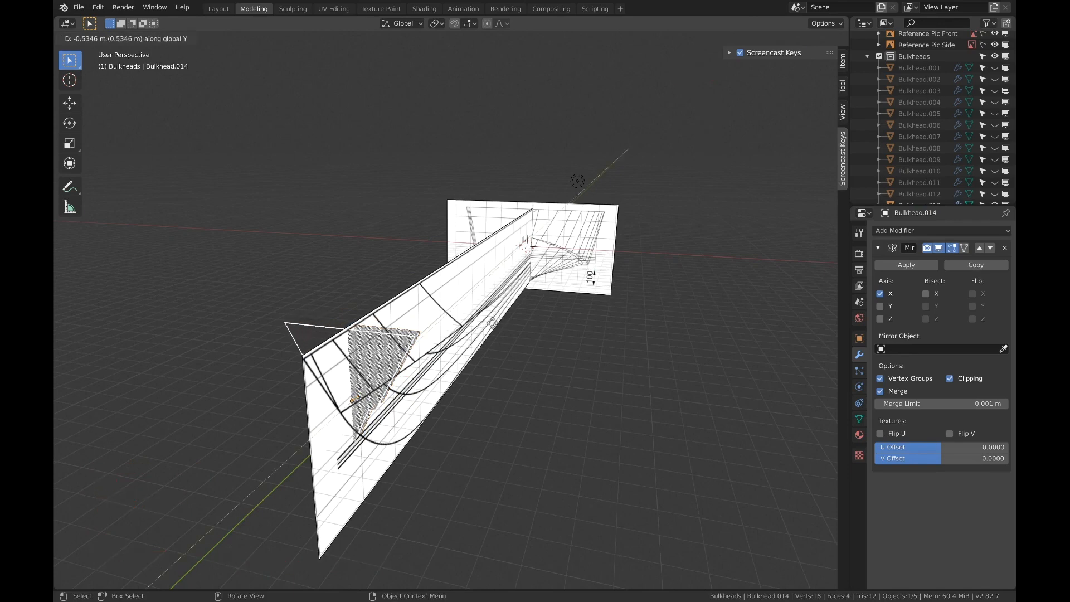
left_click(468, 342)
middle_click_drag(468, 341, 408, 313)
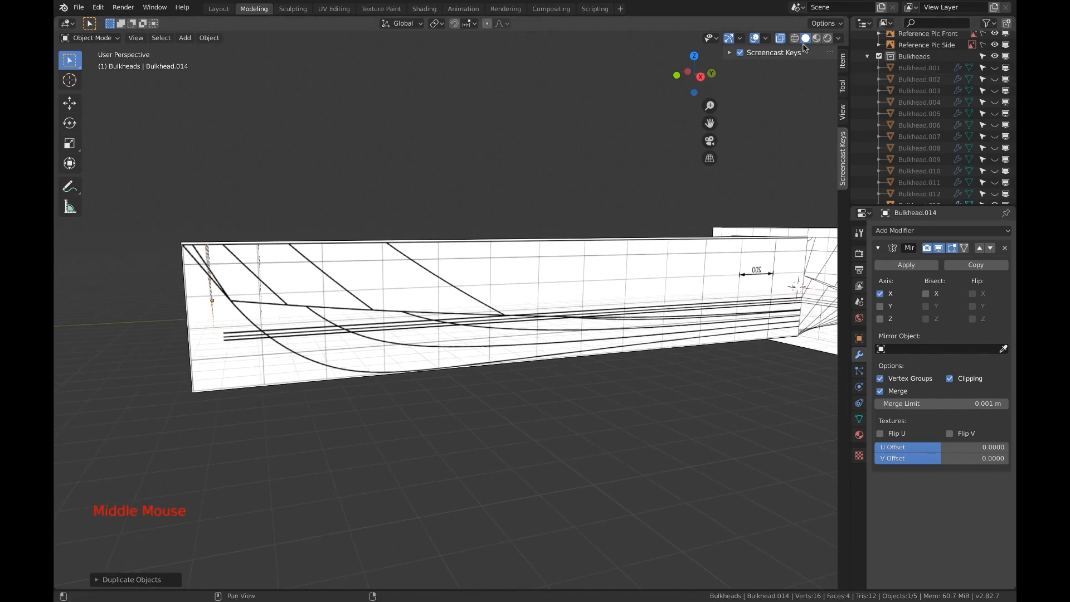
left_click(686, 74)
scroll(560, 250, "up", 7)
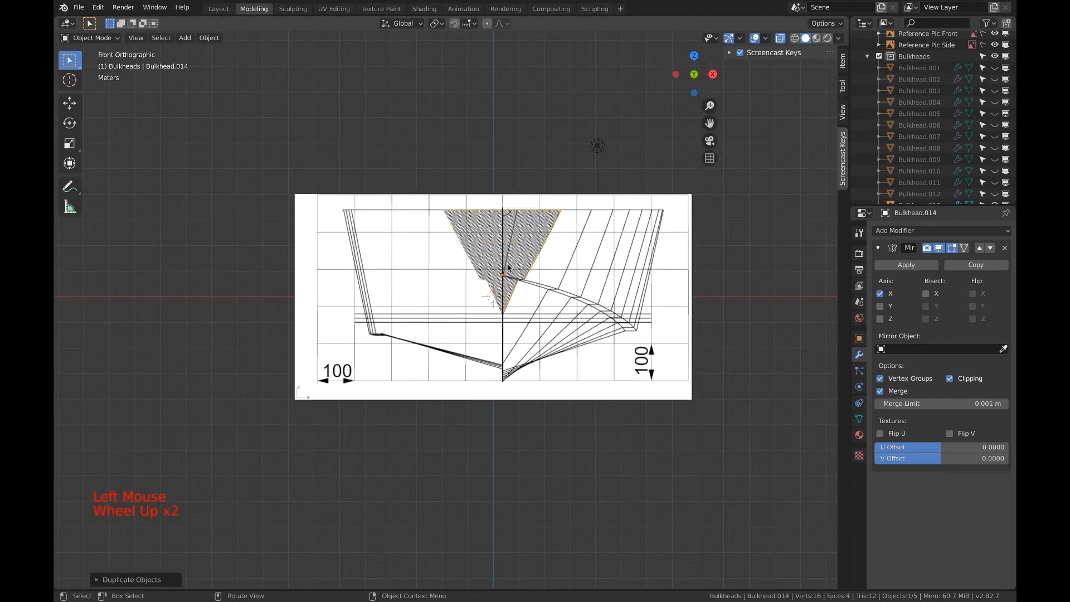
middle_click_drag(560, 250, 545, 310, "shift")
scroll(522, 361, "up", 1)
scroll(522, 361, "up", 1)
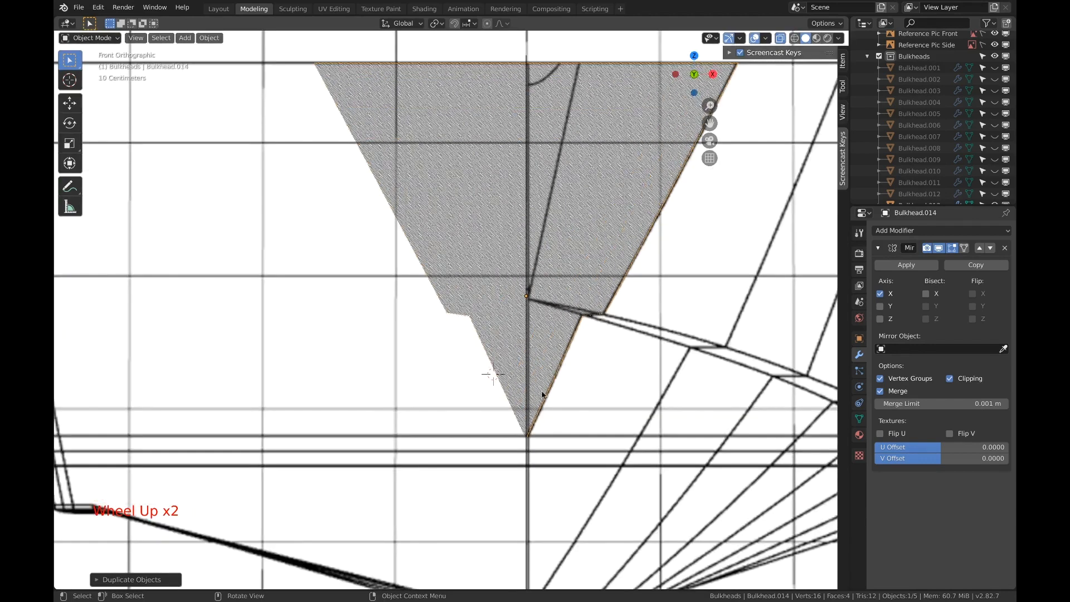
key("a")
key("a")
key("a")
key("c")
key("c")
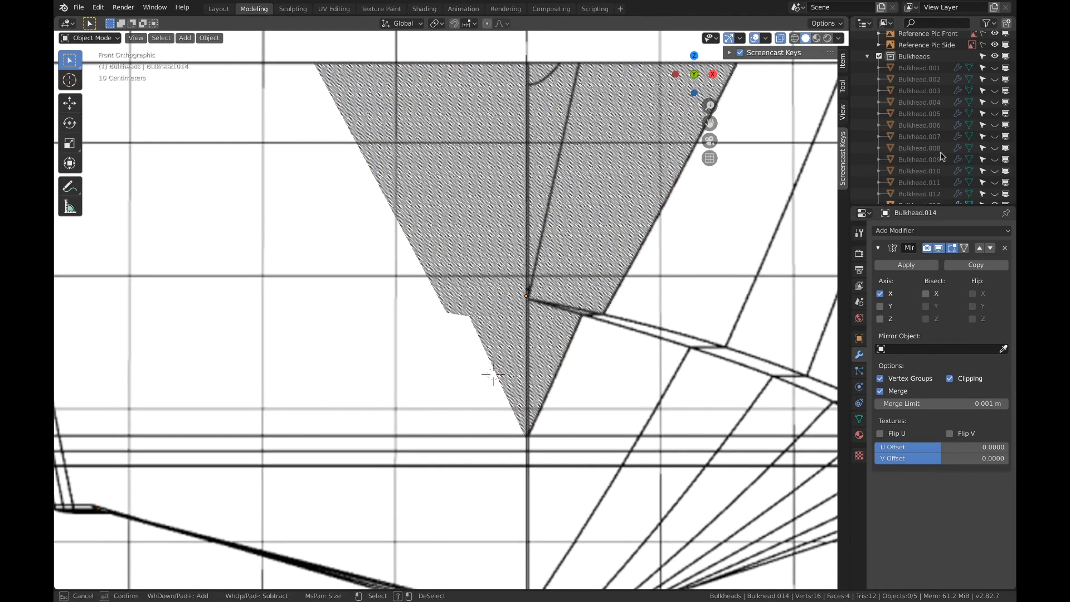
Try to hide Bulkhead.013 in the scene's object list.
scroll(781, 238, "down", 4)
scroll(780, 238, "up", 1)
scroll(781, 238, "up", 1, "shift")
middle_click_drag(780, 239, 649, 78, "shift")
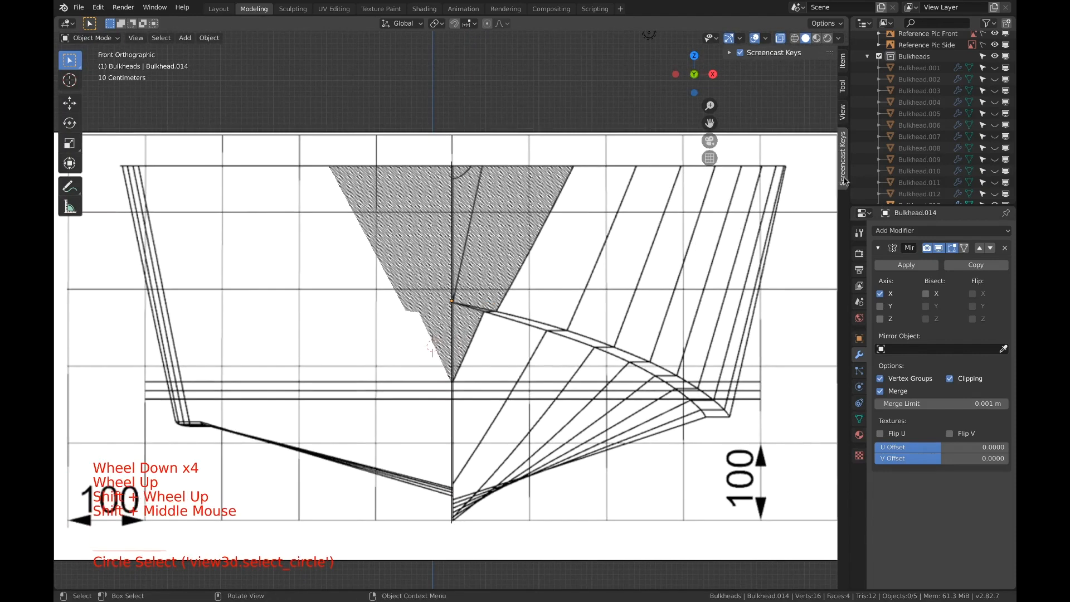
scroll(970, 191, "down", 7)
left_click(982, 182)
scroll(495, 370, "up", 5)
Put Bulkhead.014 into Edit Mode and select its bottom keel vertex.
key("a")
key("a")
key("a")
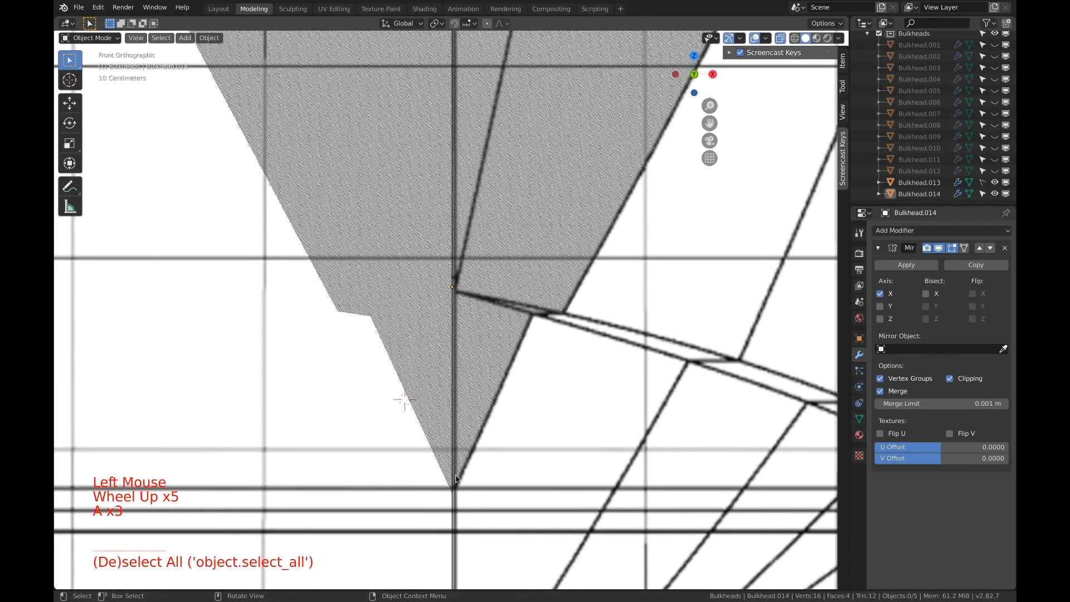
key("c")
key("Tab")
key("c")
key("a")
key("a")
key("a")
key("a")
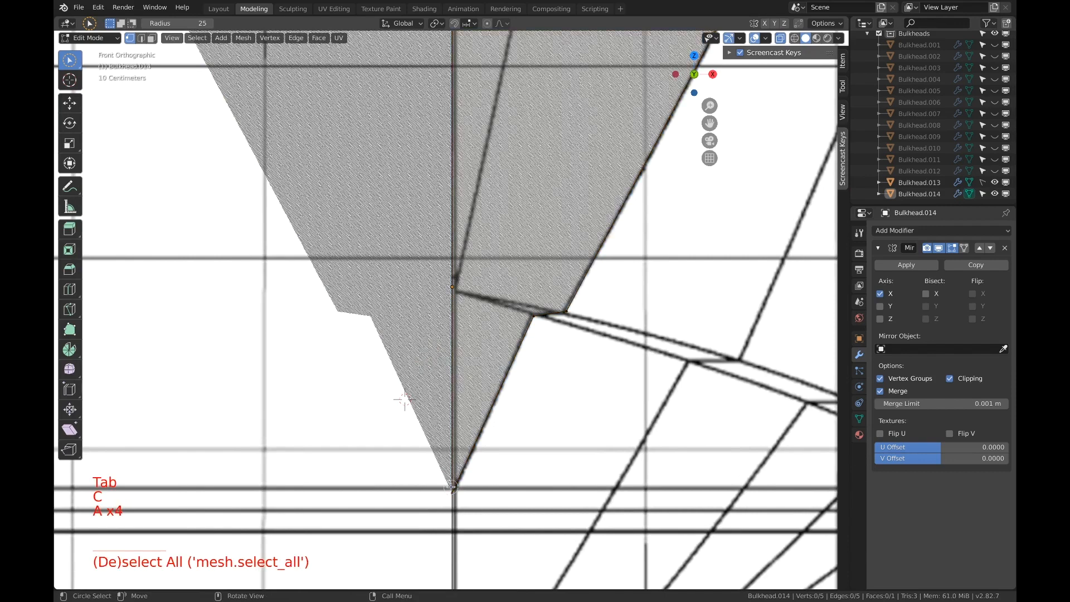
key("c")
key("g")
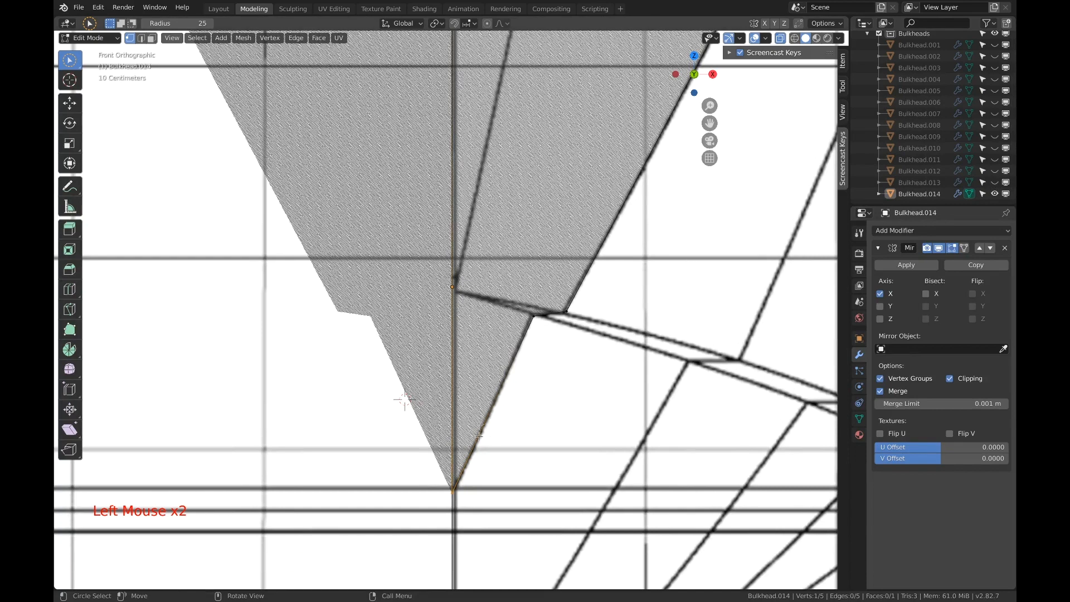
Move the bottom keel vertex of Bulkhead.014 up along Z to just below its chine vertices.
key("a")
key("a")
key("a")
key("c")
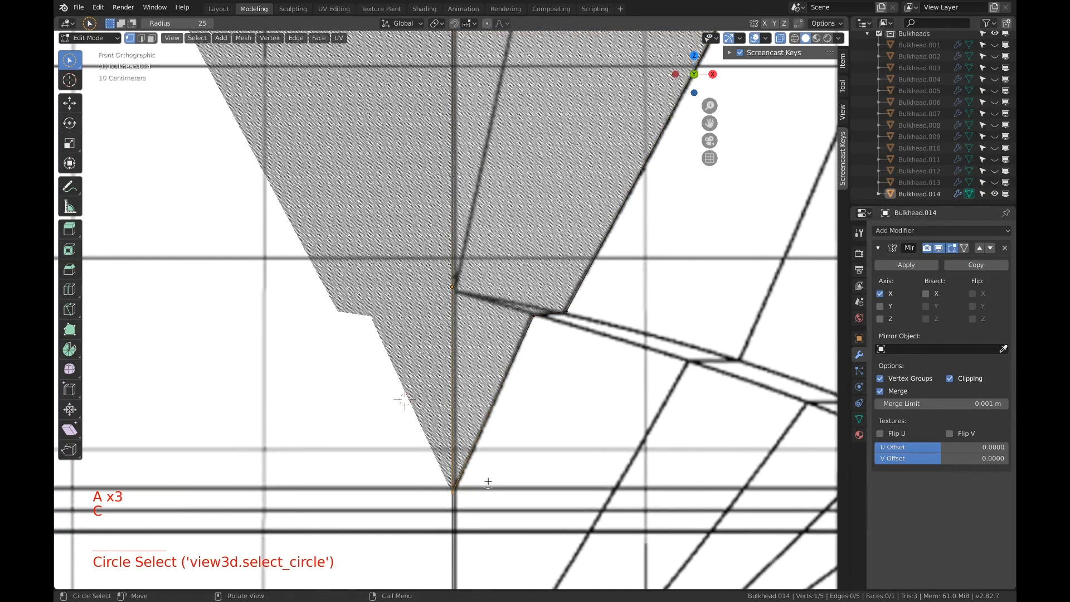
key("g")
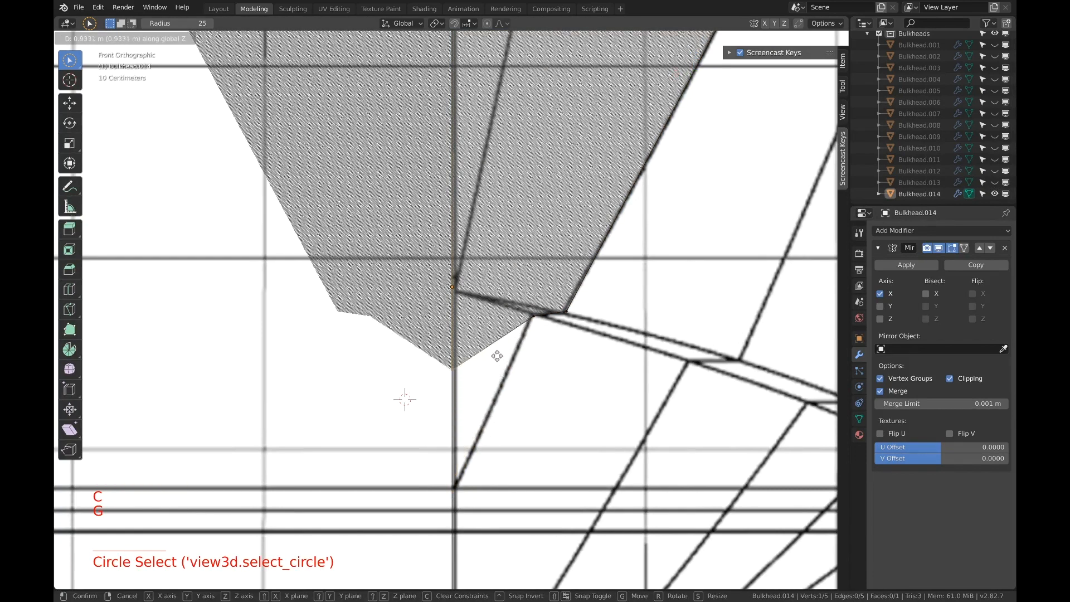
left_click(497, 346)
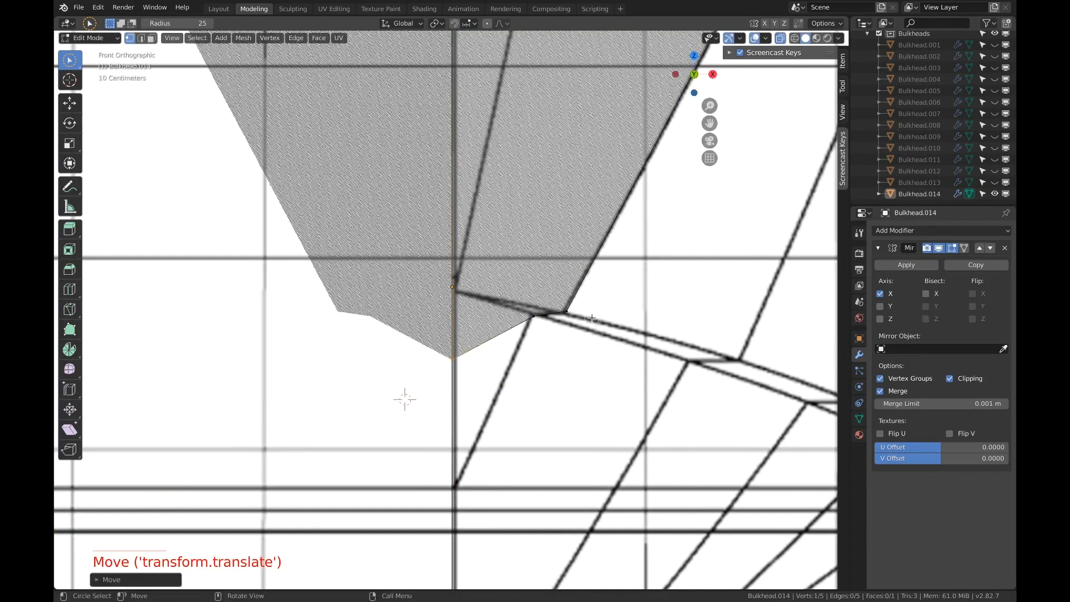
Move the two chine vertices of Bulkhead.014 inward and up along the reference chine, close to the centreline.
key("a")
key("a")
key("a")
key("c")
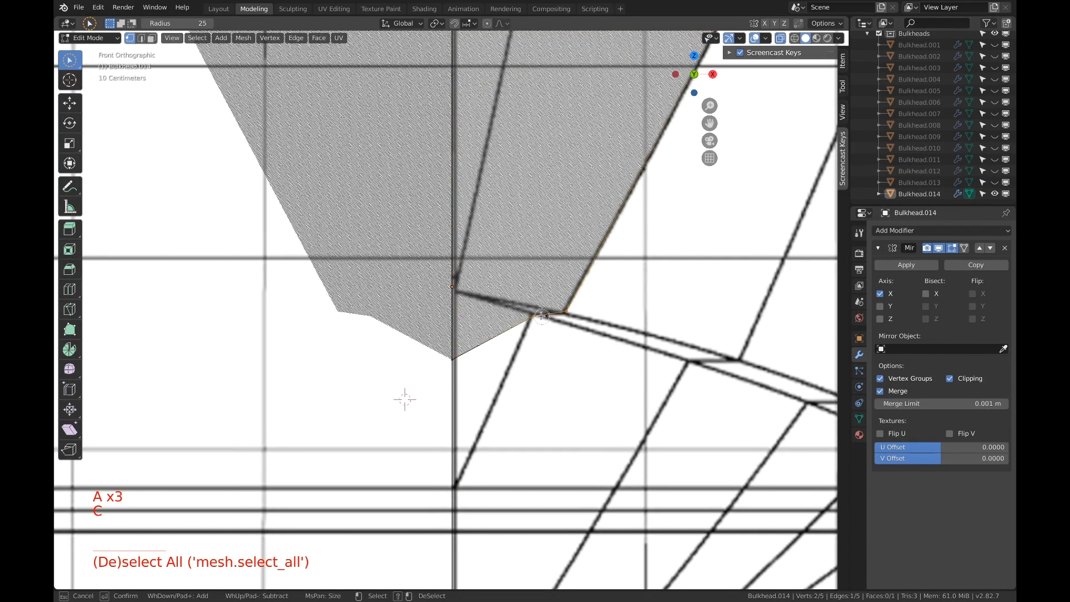
right_click(540, 316)
key("g")
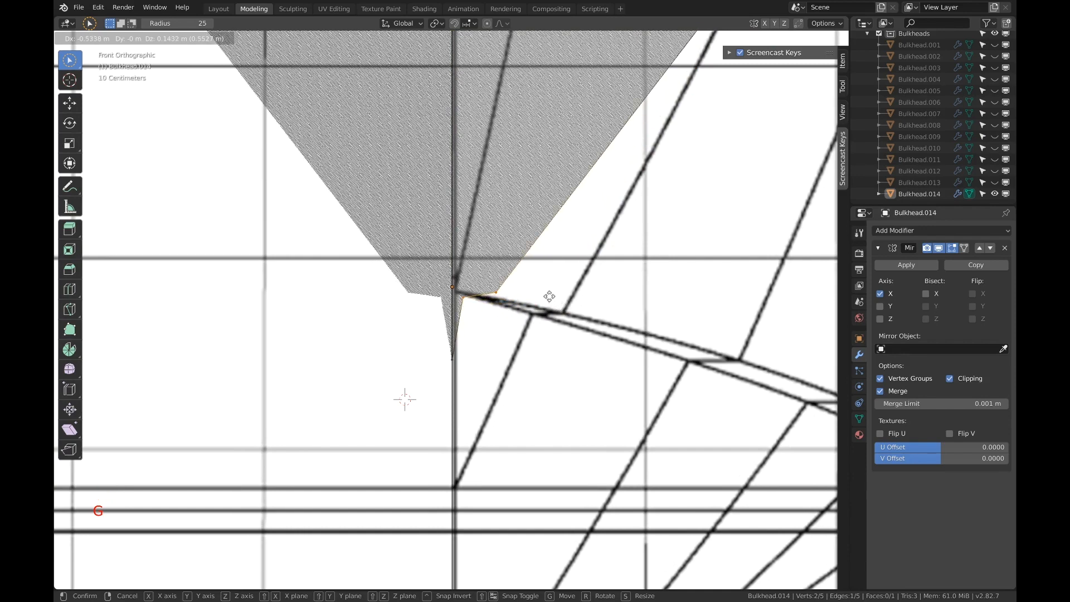
left_click(549, 297)
Move the outer chine vertex of Bulkhead.014 further inward along the reference chine towards the inner one.
key("a")
key("a")
key("a")
key("c")
left_click(503, 293)
right_click(508, 293)
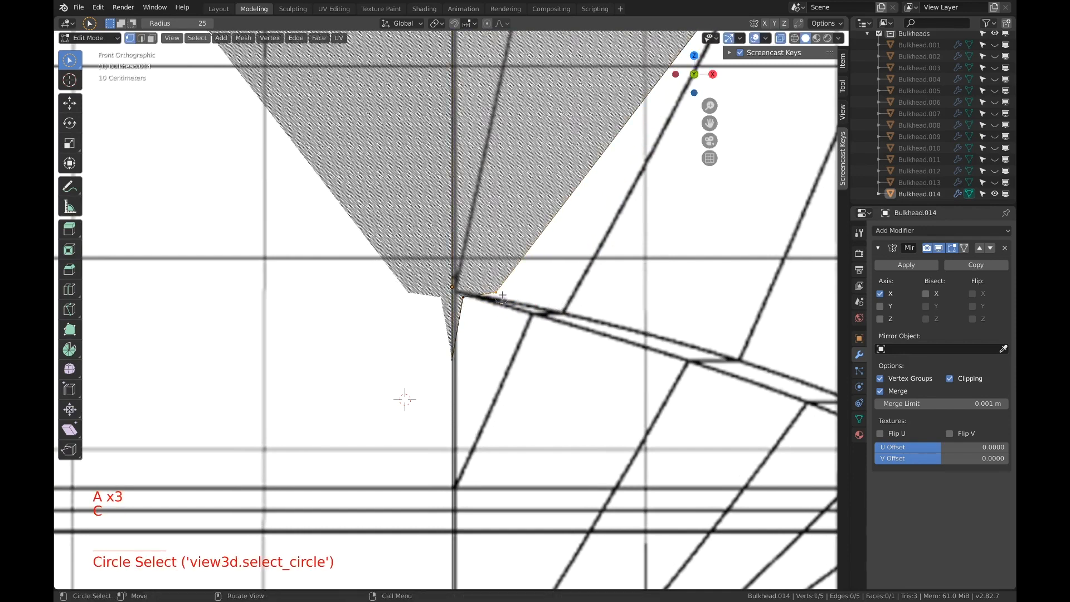
key("g")
left_click(489, 290)
Raise the bottom keel vertex of Bulkhead.014 to sit close beneath the repositioned inner chine vertex.
key("a")
key("a")
key("a")
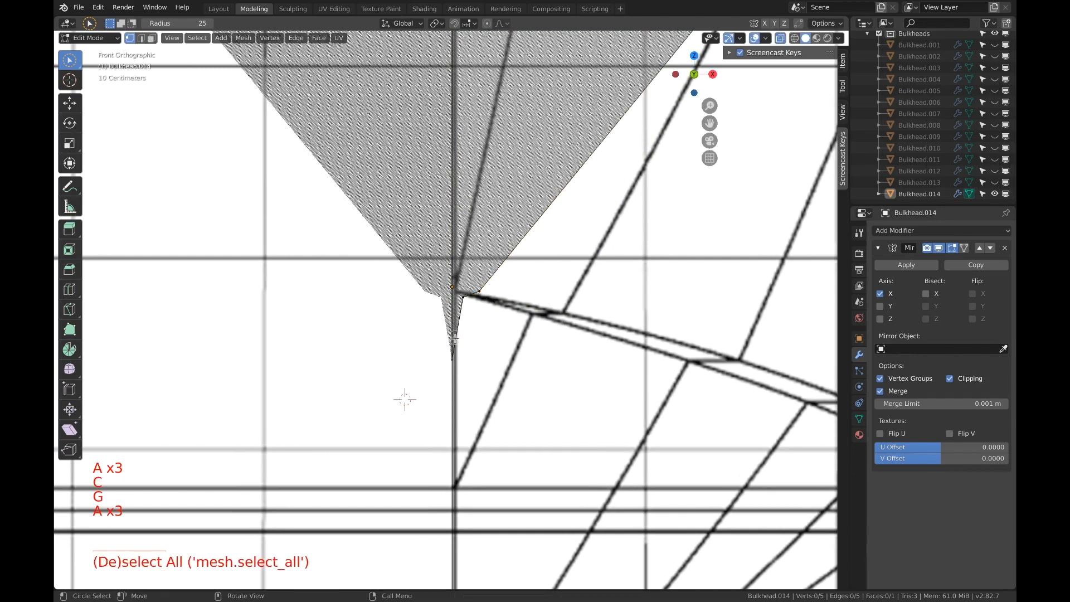
key("c")
left_click(455, 367)
right_click(454, 366)
key("g")
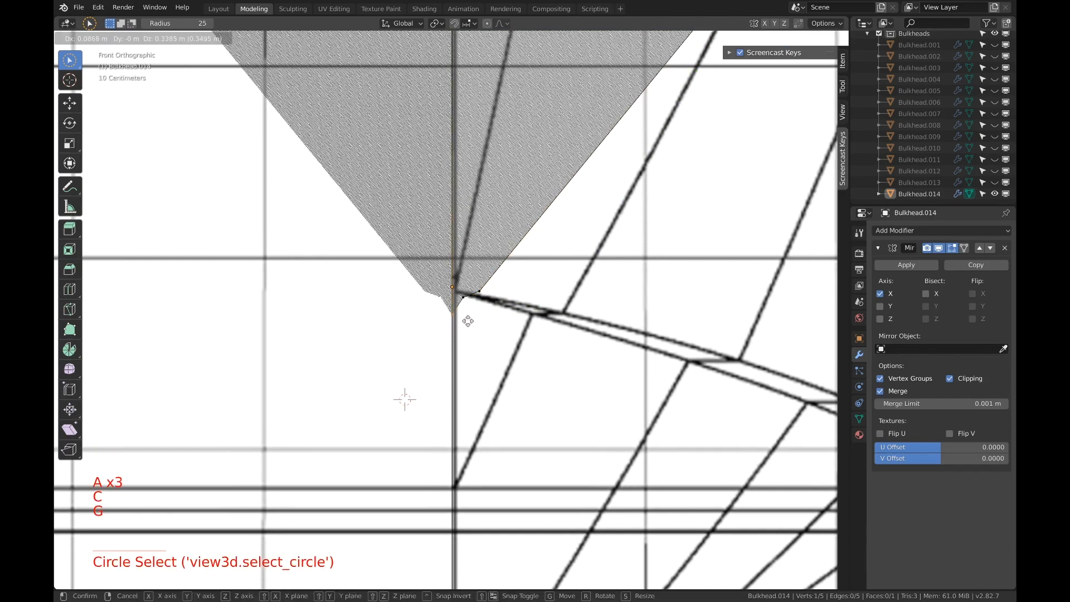
left_click(468, 315)
scroll(471, 312, "up", 8)
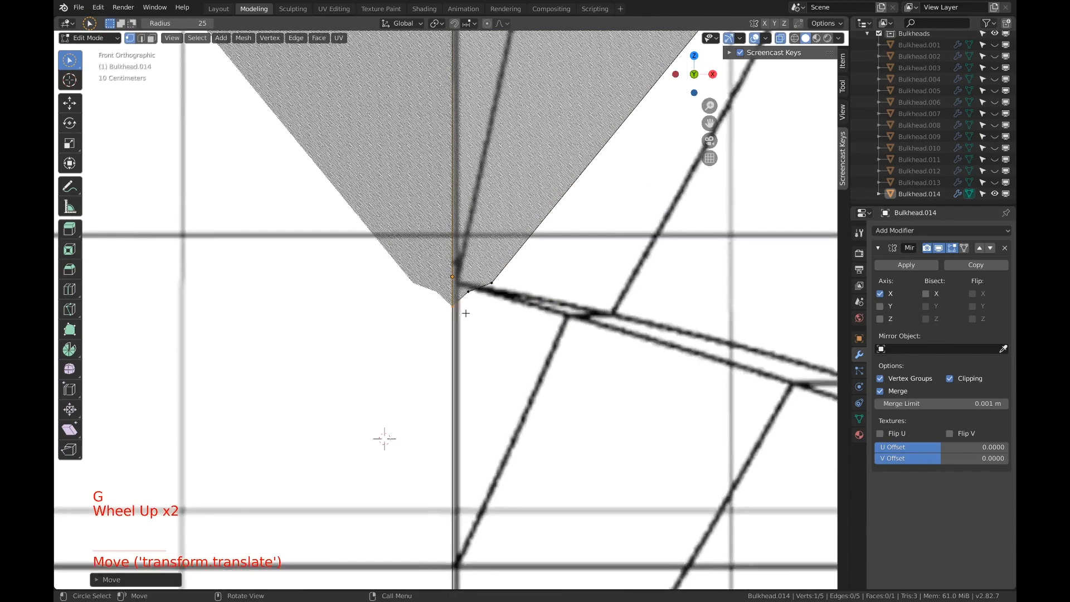
Move the inner chine vertex of Bulkhead.014 slightly inward and up onto the reference chine line in the front view.
middle_click_drag(492, 280, 475, 361, "shift")
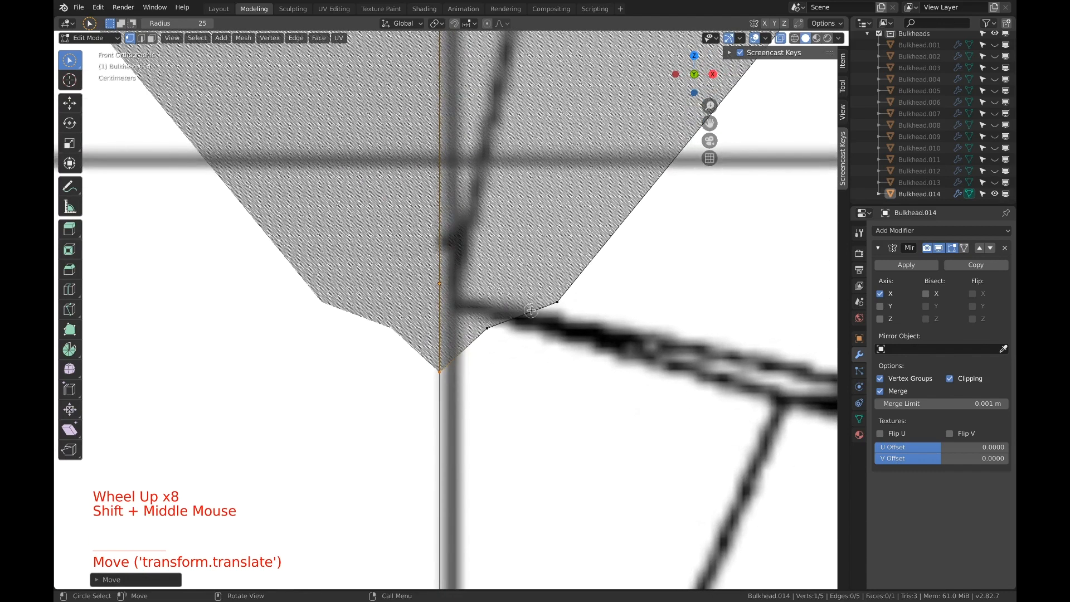
key("a")
key("a")
key("a")
left_click(488, 326)
key("g")
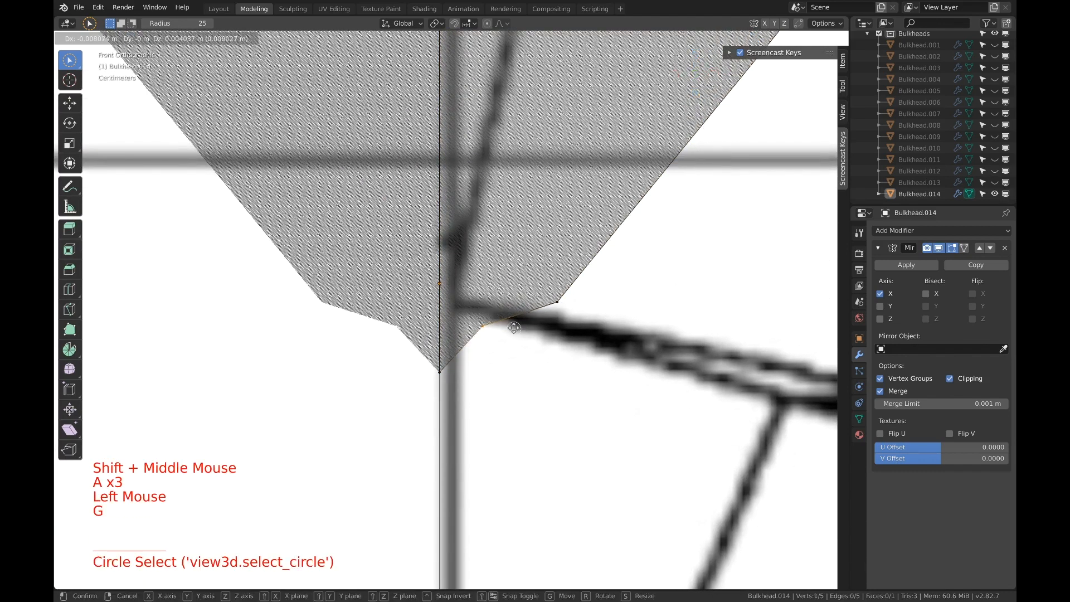
left_click(505, 322)
Move the outer chine vertex of Bulkhead.014 inward and slightly up, close above the inner chine vertex.
key("a")
key("a")
key("a")
key("c")
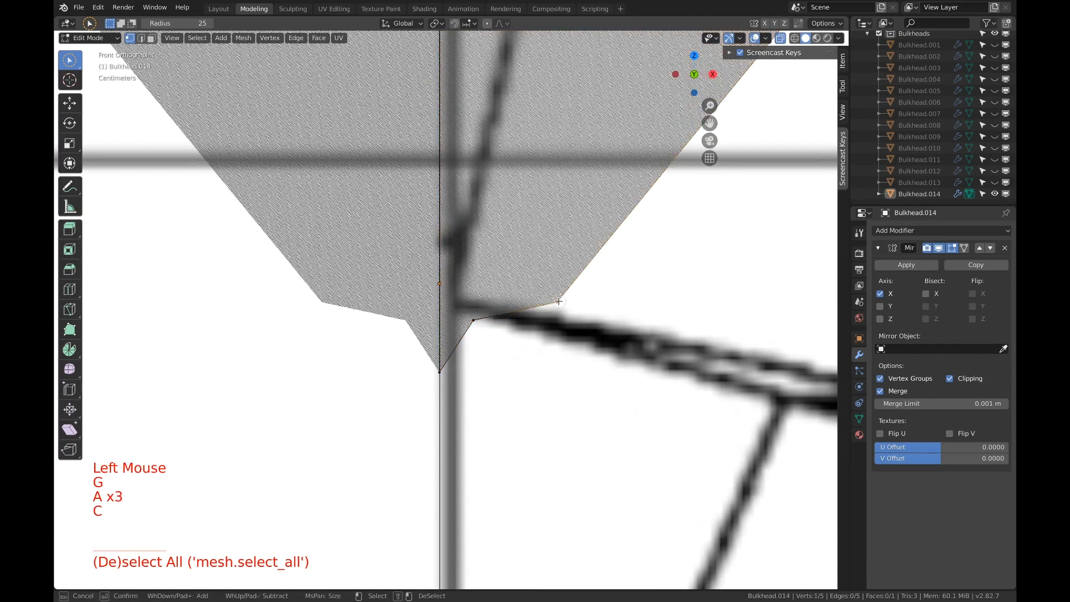
left_click(554, 302)
key("g")
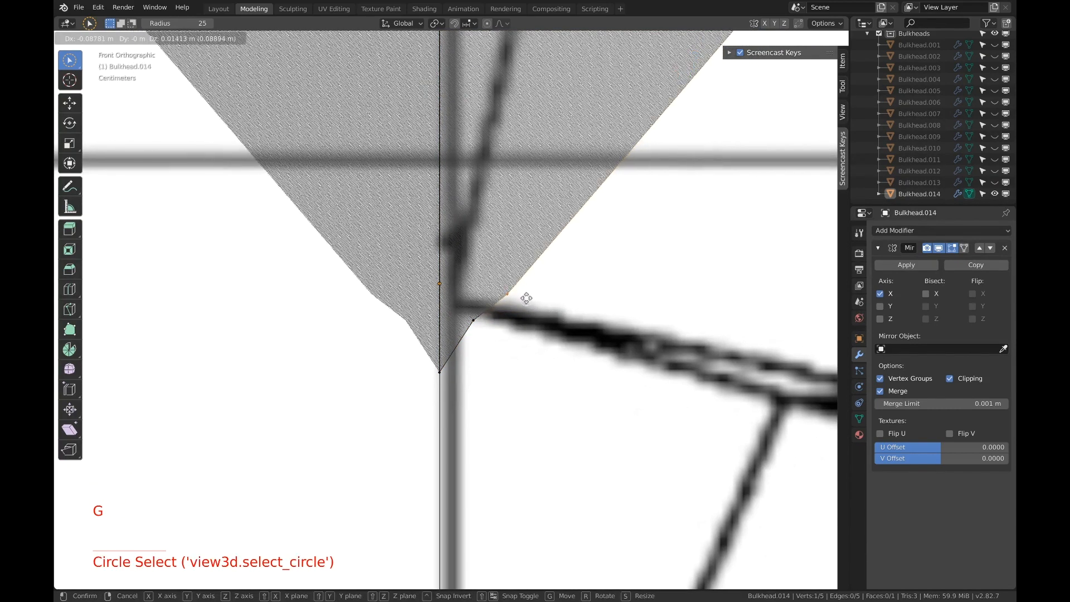
left_click(511, 295)
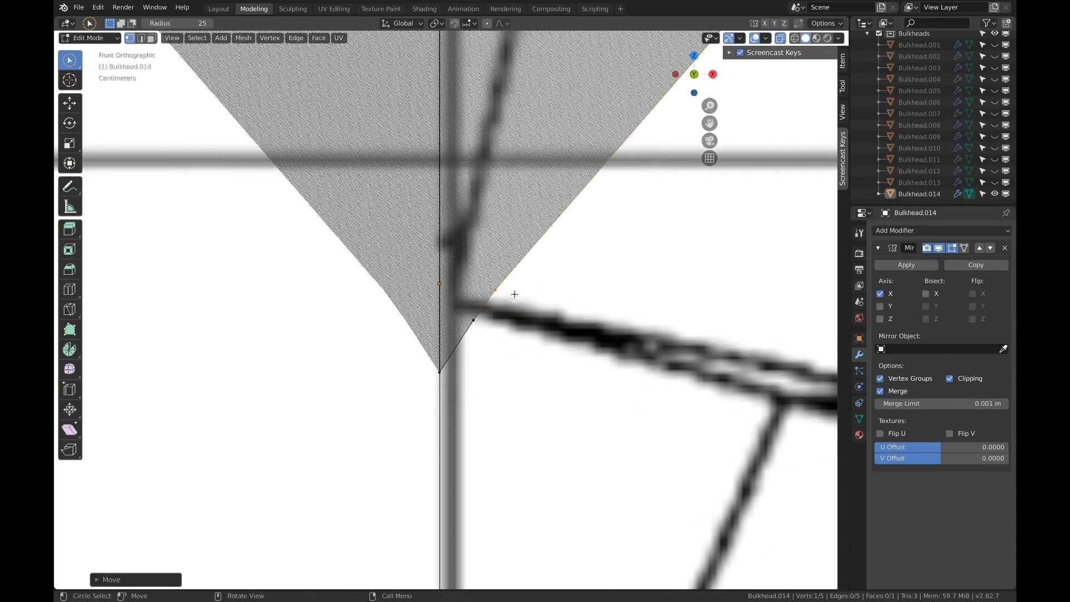
Move the upper outer deck-edge vertex of Bulkhead.014 inward along X to the innermost reference station line.
scroll(346, 530, "down", 6)
middle_click_drag(346, 530, 411, 453, "shift")
scroll(351, 527, "down", 5)
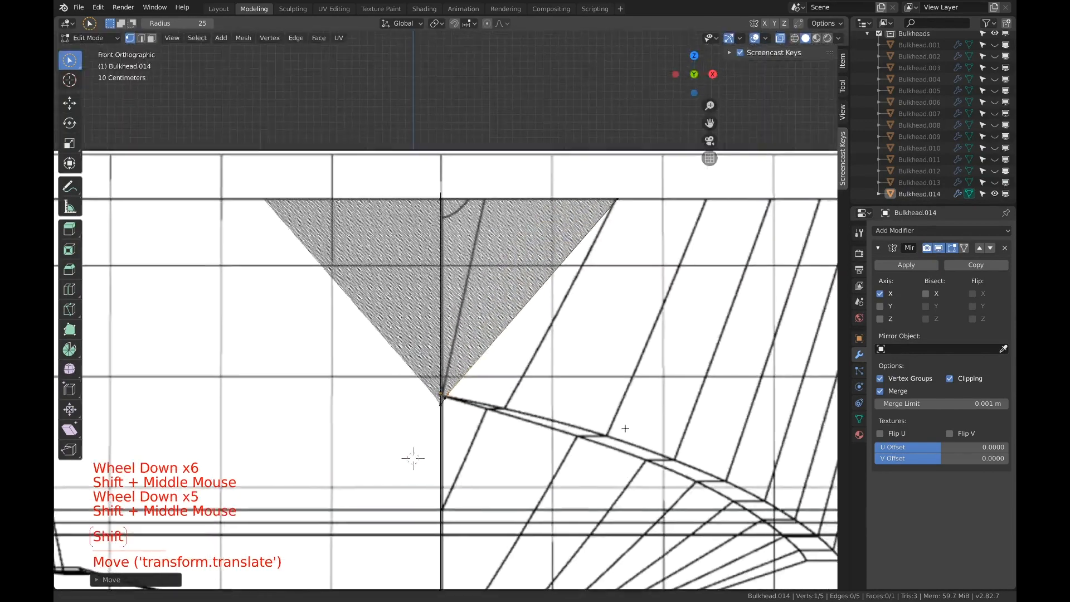
scroll(401, 490, "down", 1)
scroll(393, 513, "up", 1)
key("a")
key("a")
key("a")
key("c")
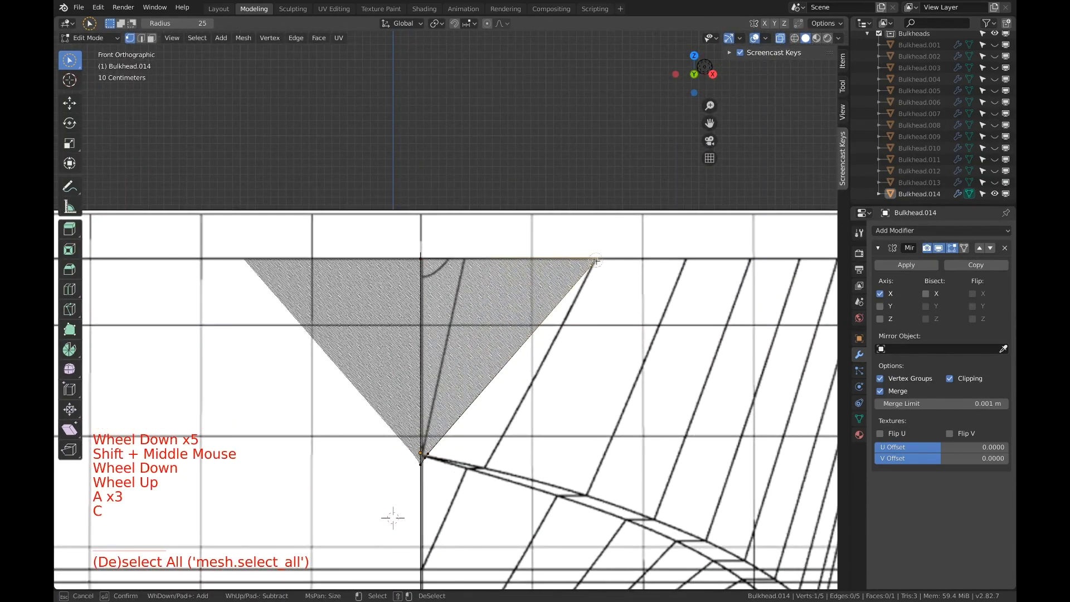
right_click(596, 261)
key("g")
key("x")
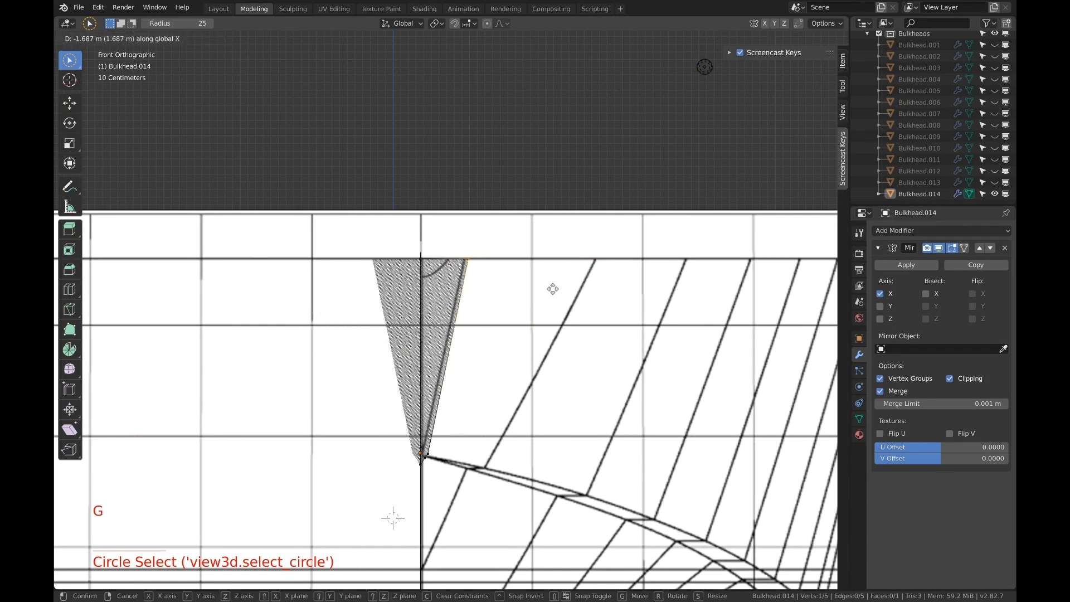
left_click(393, 517)
Move both chine vertices of Bulkhead.014 together slightly inward towards the centreline.
scroll(454, 444, "up", 2)
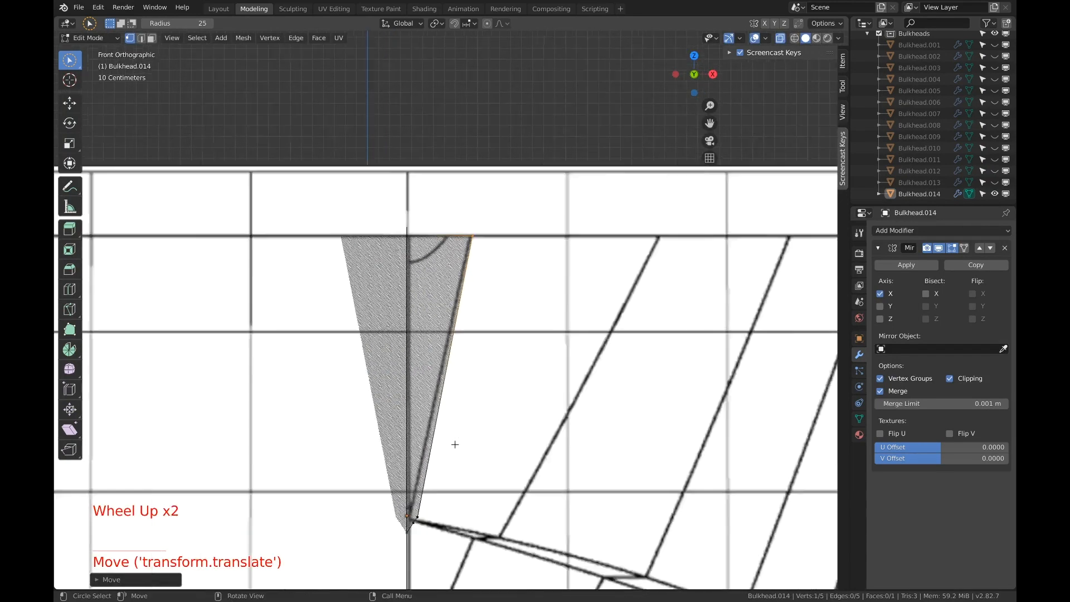
scroll(518, 323, "up", 2)
mouse_move(515, 334)
middle_mouse_down("shift")
mouse_move(518, 323)
mouse_move(472, 458)
mouse_move(505, 341)
middle_mouse_up("shift")
scroll(472, 459, "up", 3)
scroll(479, 451, "up", 1, "shift")
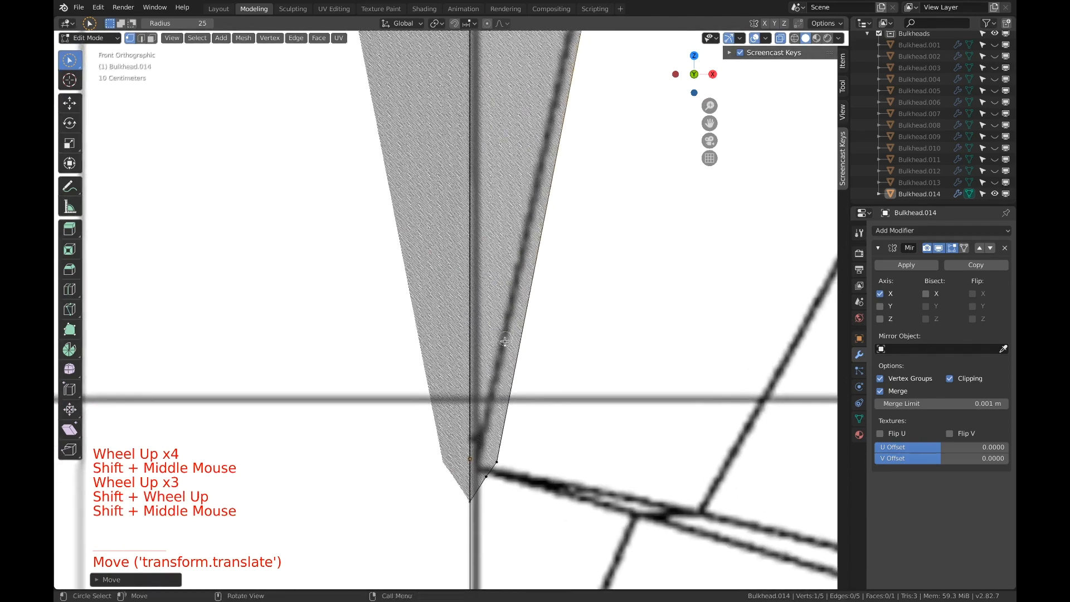
scroll(487, 464, "up", 2)
middle_click_drag(487, 464, 521, 362, "shift")
key("a")
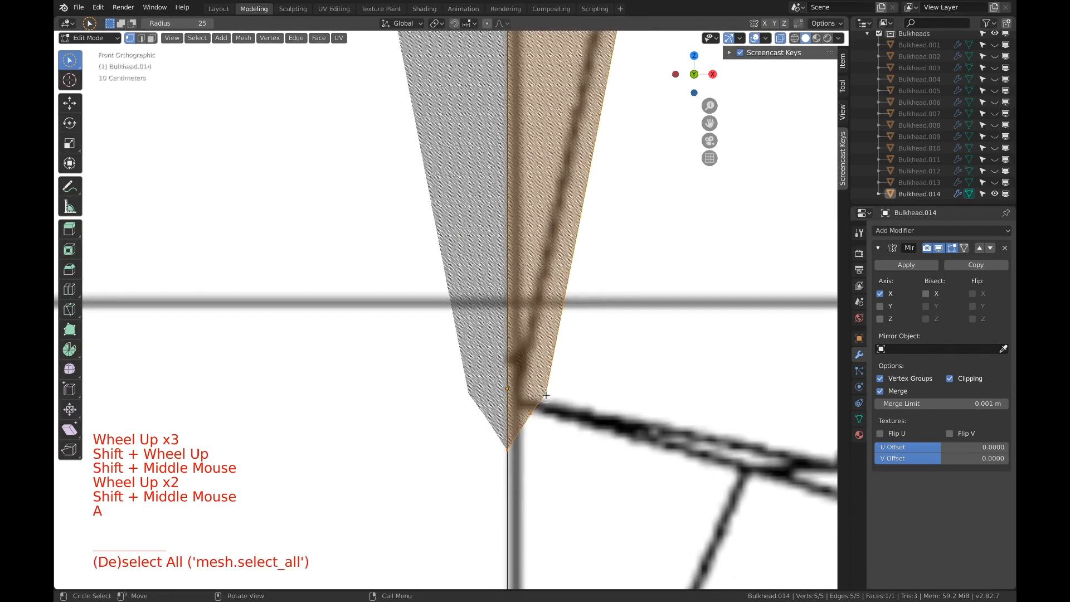
key("a")
key("a")
key("c")
left_click_drag(549, 394, 532, 414)
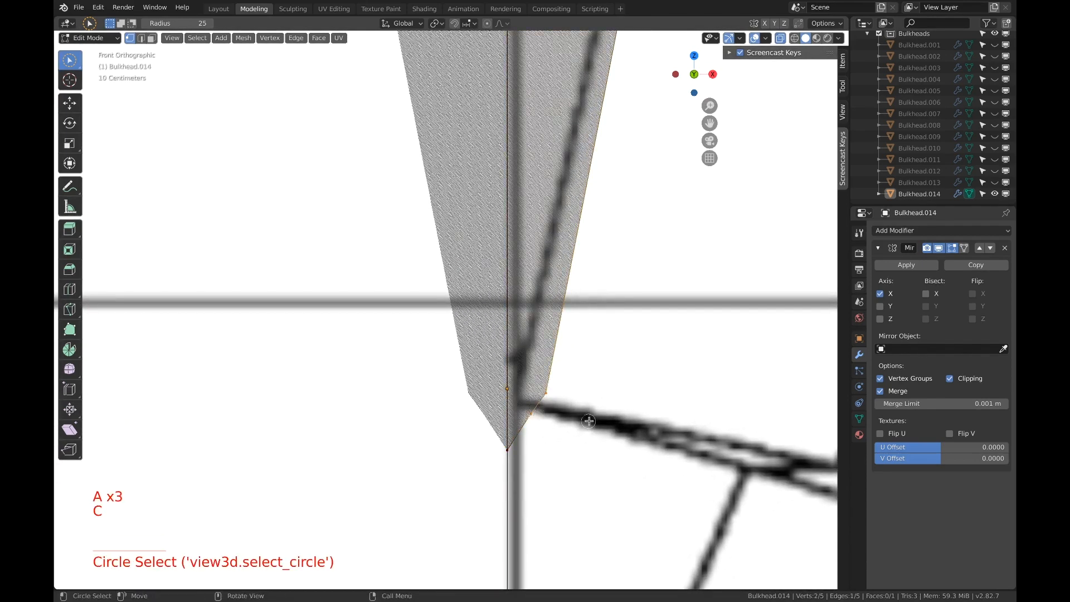
key("g")
left_click(553, 444)
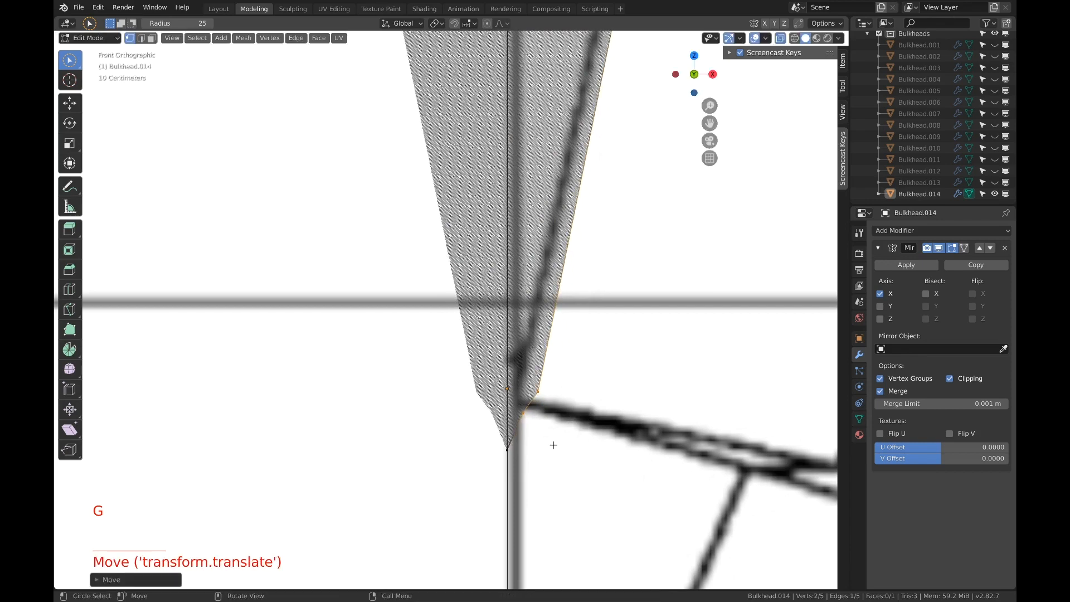
Raise the bottom keel vertex of Bulkhead.014 by about 0.03 m, closer beneath the inner chine vertex.
key("a")
key("a")
key("a")
key("c")
left_click(515, 450)
key("g")
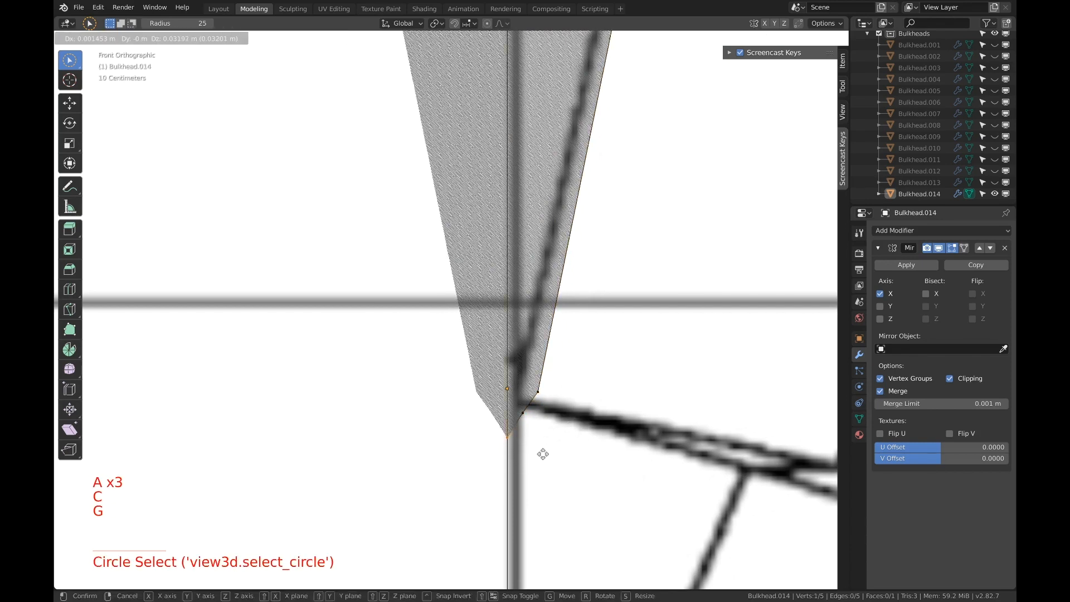
left_click(542, 453)
Unhide Bulkhead.001 through Bulkhead.013 so that the whole set of bulkheads is shown along the hull.
scroll(559, 396, "down", 9)
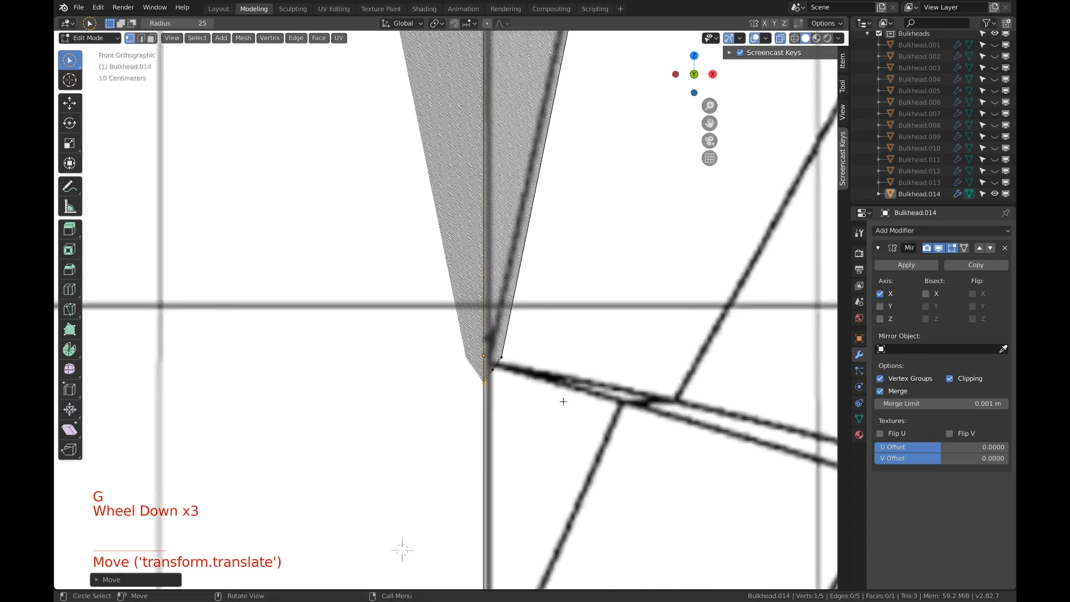
scroll(560, 396, "down", 5)
middle_click_drag(559, 396, 662, 379)
scroll(546, 406, "down", 3)
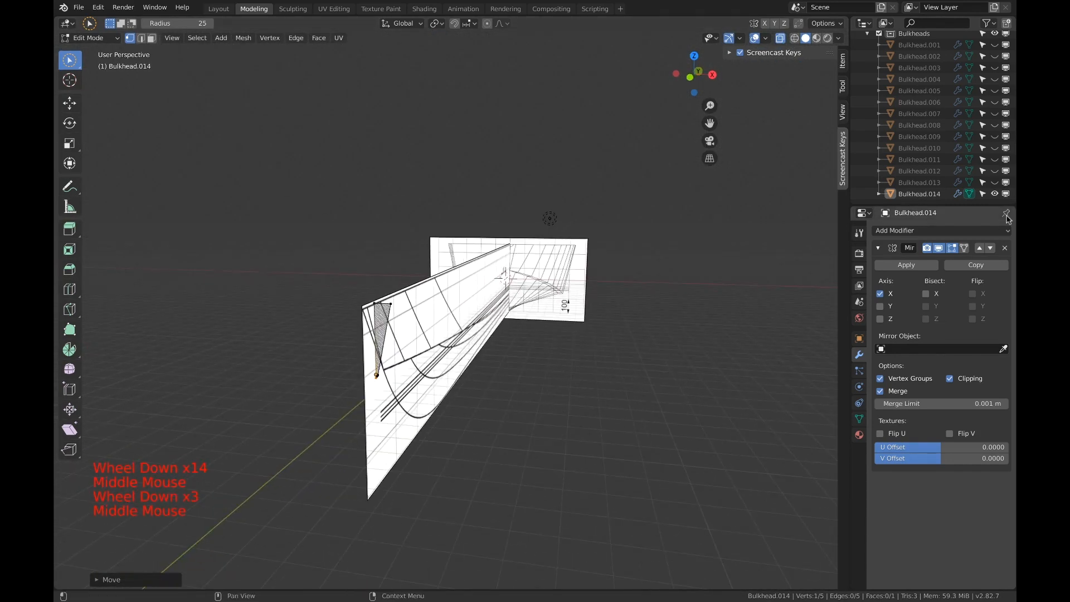
left_click(994, 182)
left_click(995, 170)
left_click(994, 159)
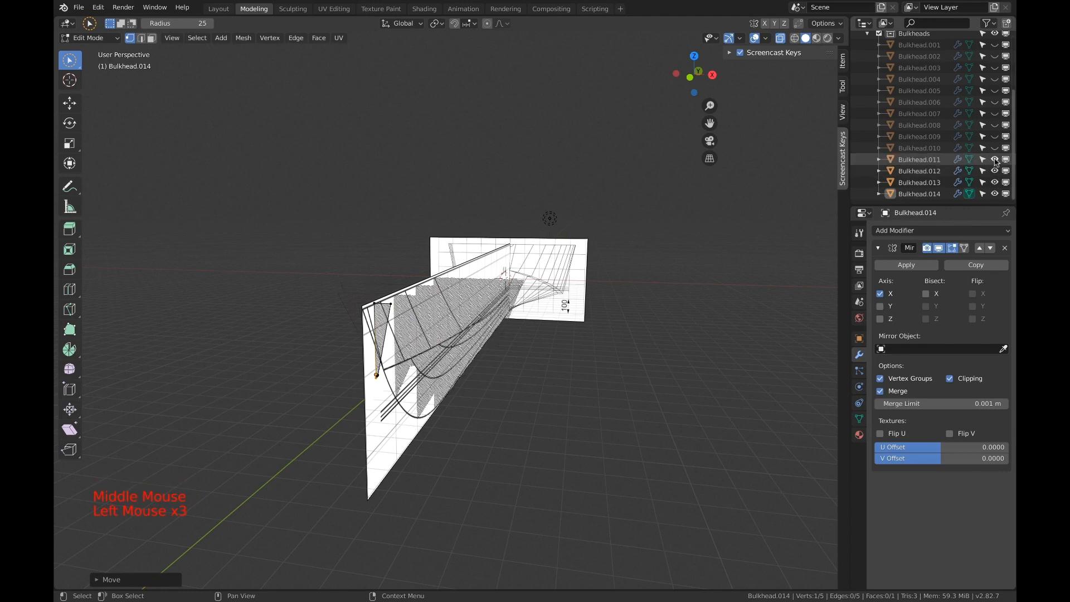
left_click(994, 148)
left_click(994, 136)
left_click(995, 125)
left_click(994, 114)
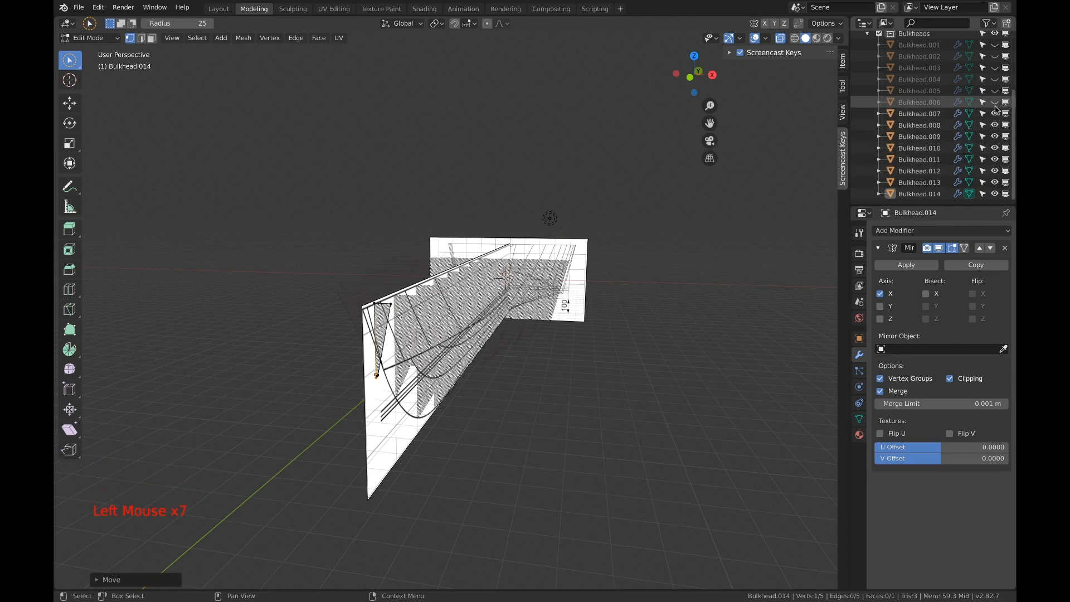
left_click(995, 102)
left_click(994, 91)
left_click(994, 79)
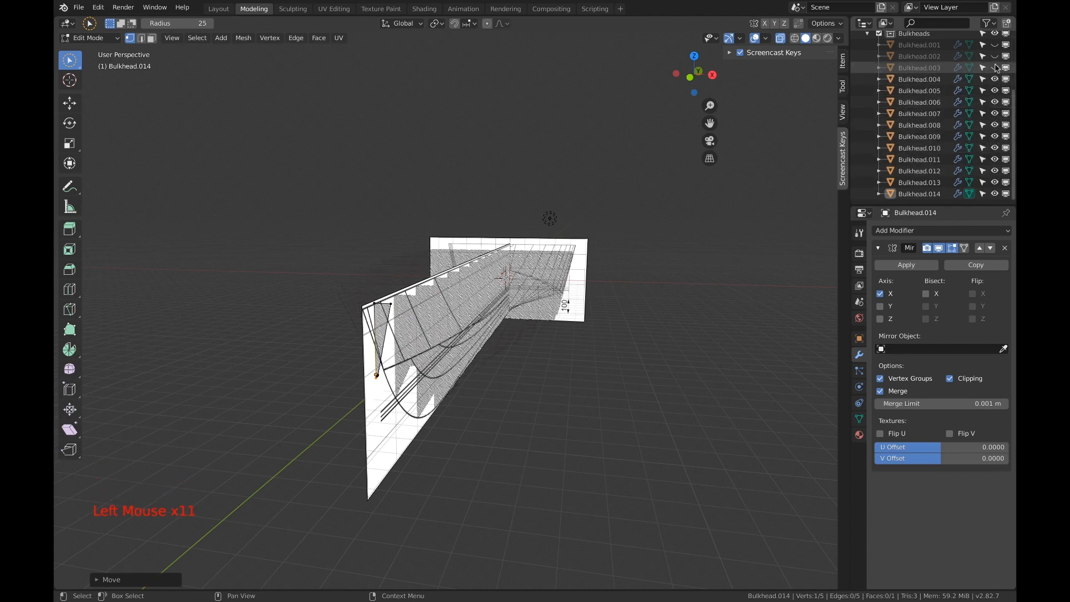
left_click(994, 68)
left_click(994, 56)
left_click(994, 45)
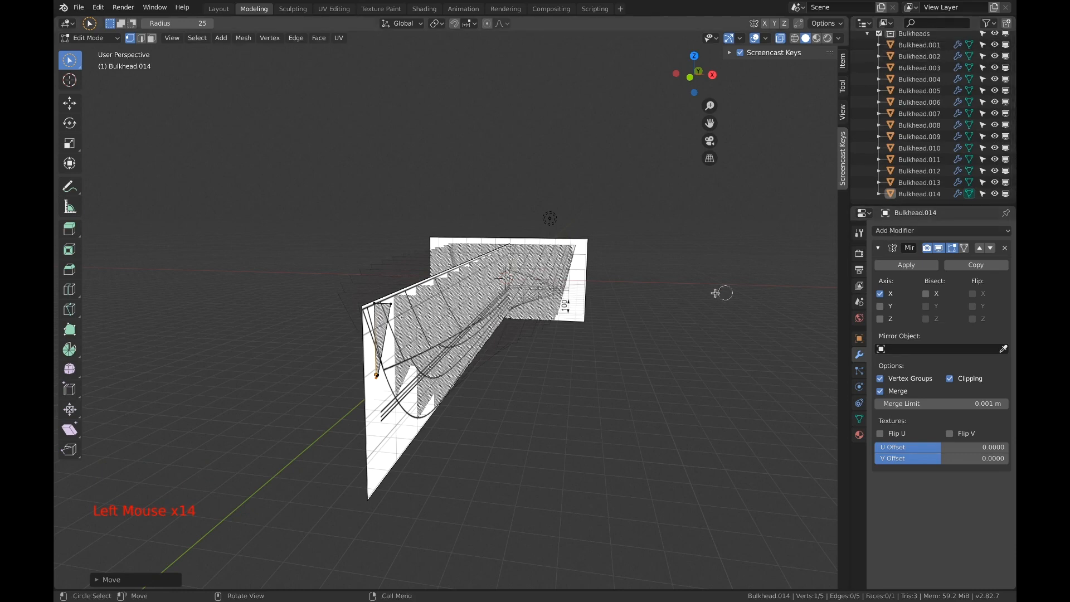
Turn off X-ray and switch the viewport shading to Material Preview.
middle_click_drag(715, 293, 652, 335)
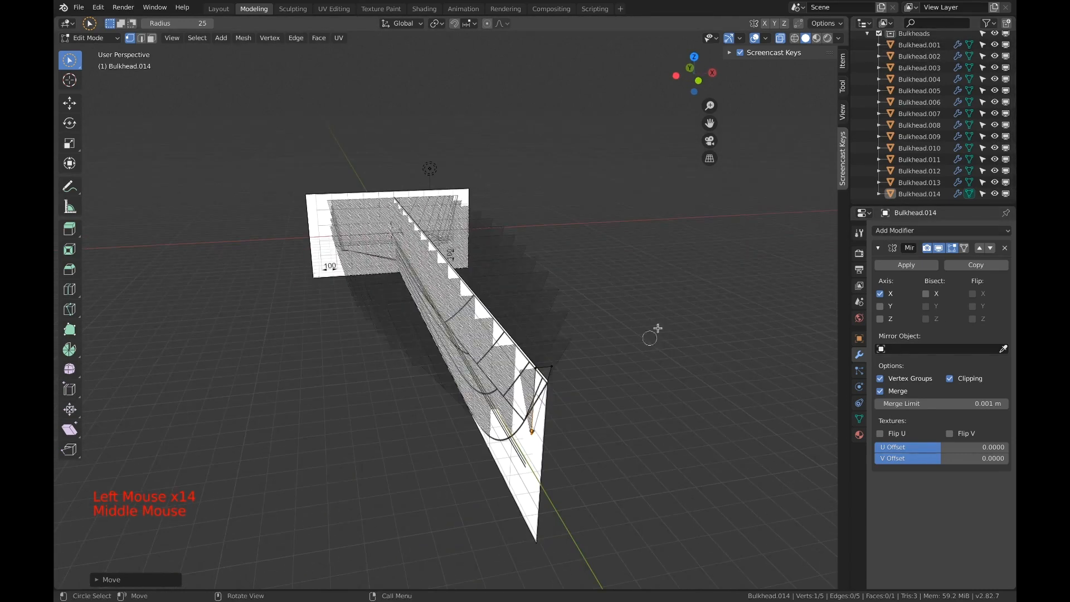
left_click(780, 38)
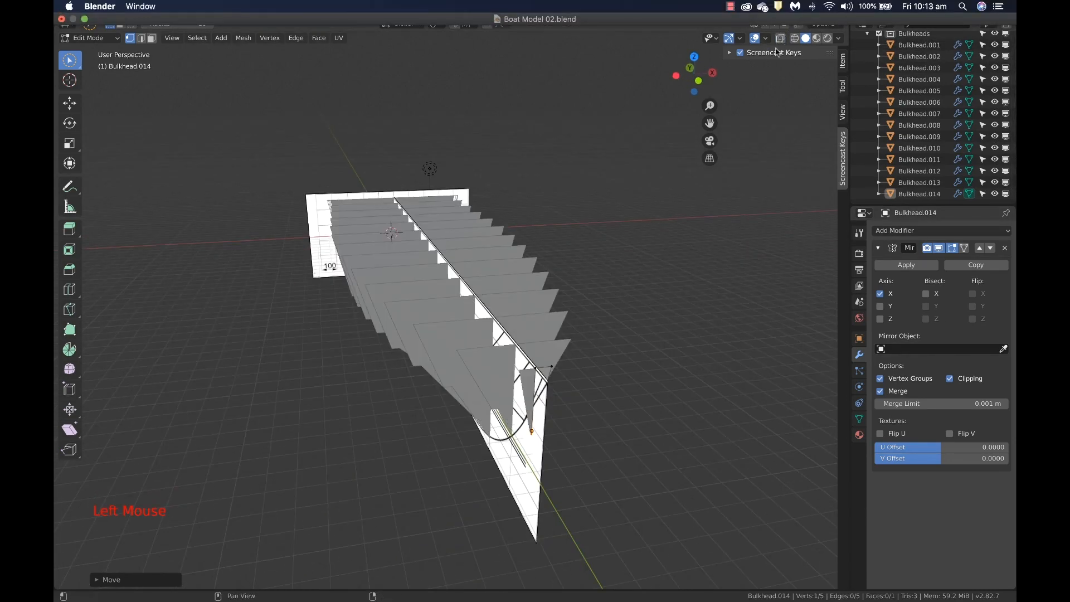
right_click(618, 241)
mouse_move(585, 242)
middle_mouse_down()
mouse_move(561, 275)
mouse_move(496, 210)
mouse_move(551, 195)
mouse_move(657, 220)
mouse_move(699, 282)
mouse_move(618, 292)
mouse_move(615, 271)
middle_mouse_up()
key("z")
left_click(618, 334)
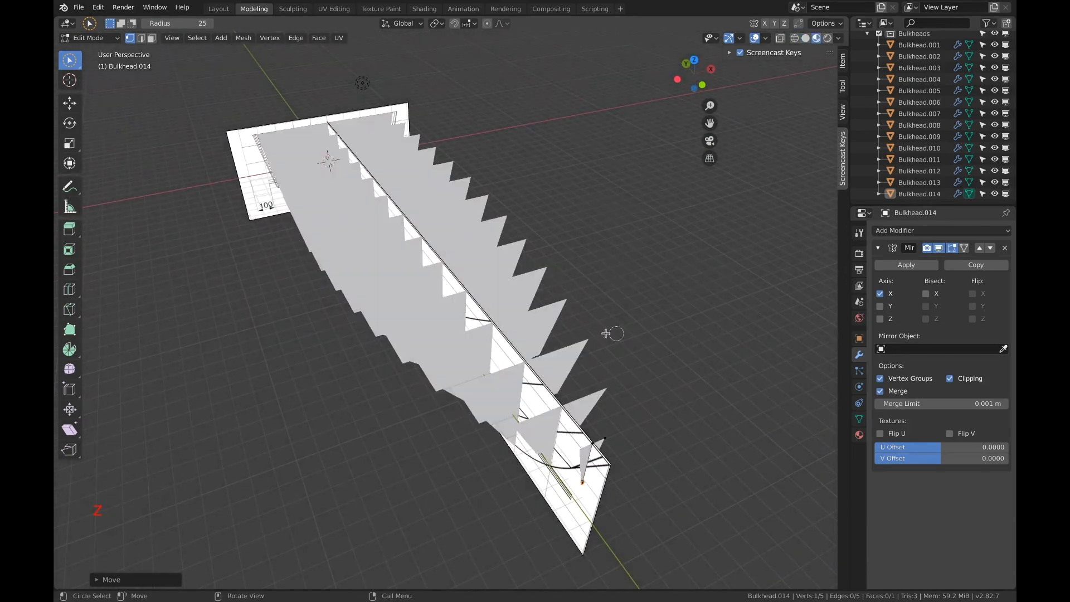
Return to Object Mode and make Bulkhead.001 the only selected object.
mouse_move(607, 332)
middle_mouse_down("shift")
mouse_move(690, 192)
mouse_move(616, 164)
mouse_move(664, 274)
mouse_move(499, 241)
mouse_move(708, 238)
mouse_move(777, 299)
middle_mouse_up("shift")
middle_click_drag(776, 299, 613, 285)
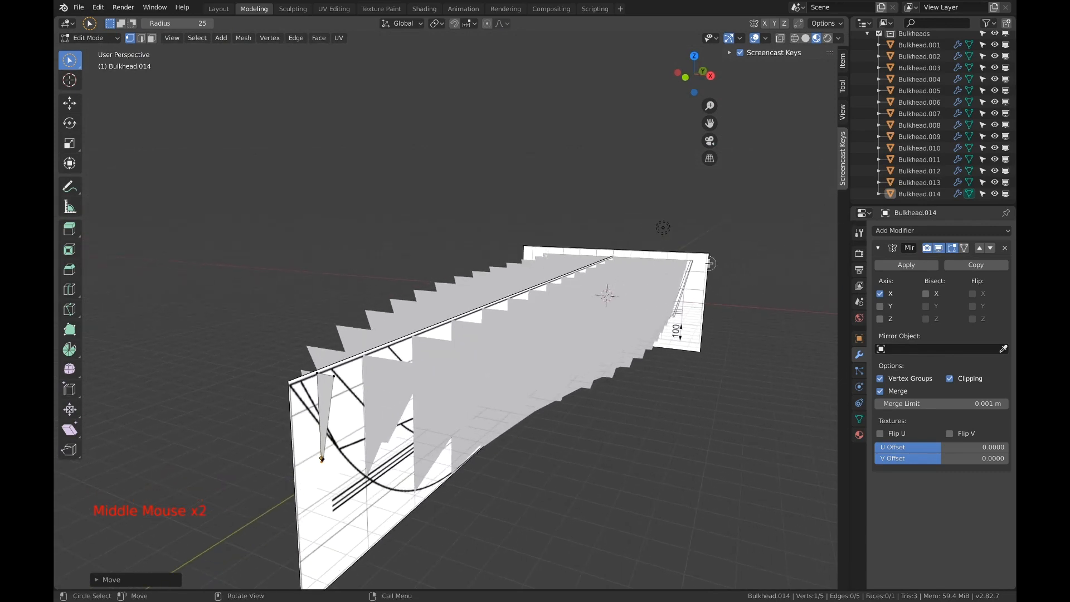
right_click(596, 319)
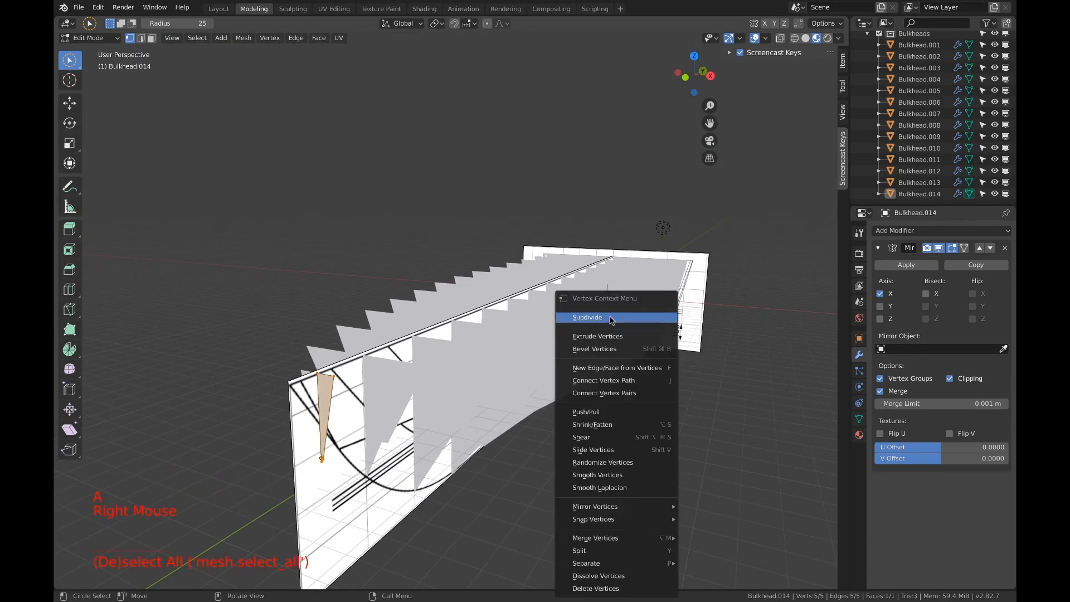
left_click(568, 181)
key("Tab")
key("a")
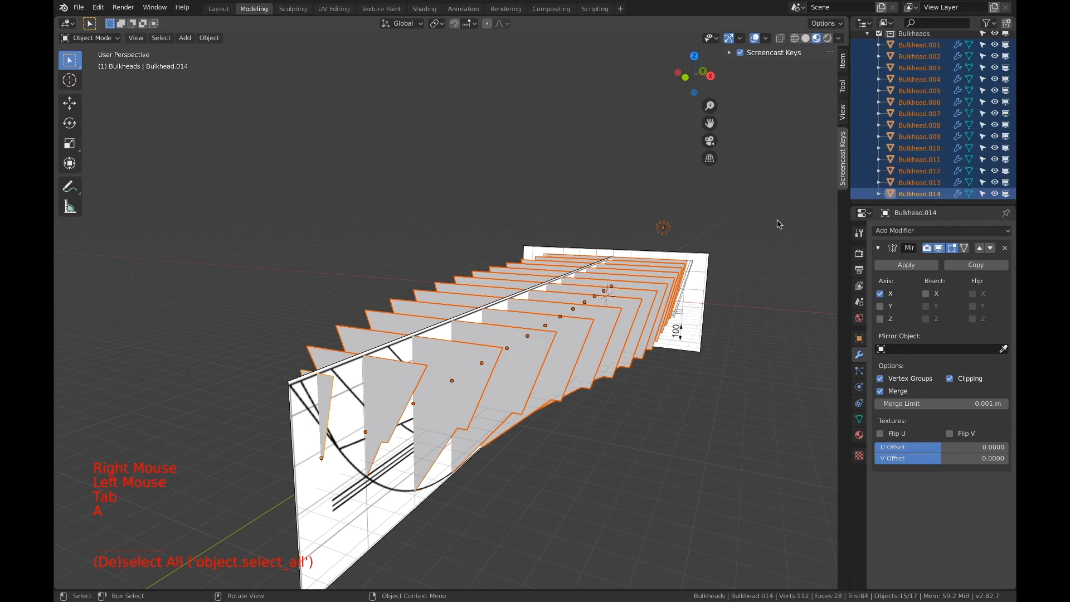
scroll(907, 127, "up", 5)
scroll(907, 128, "down", 4)
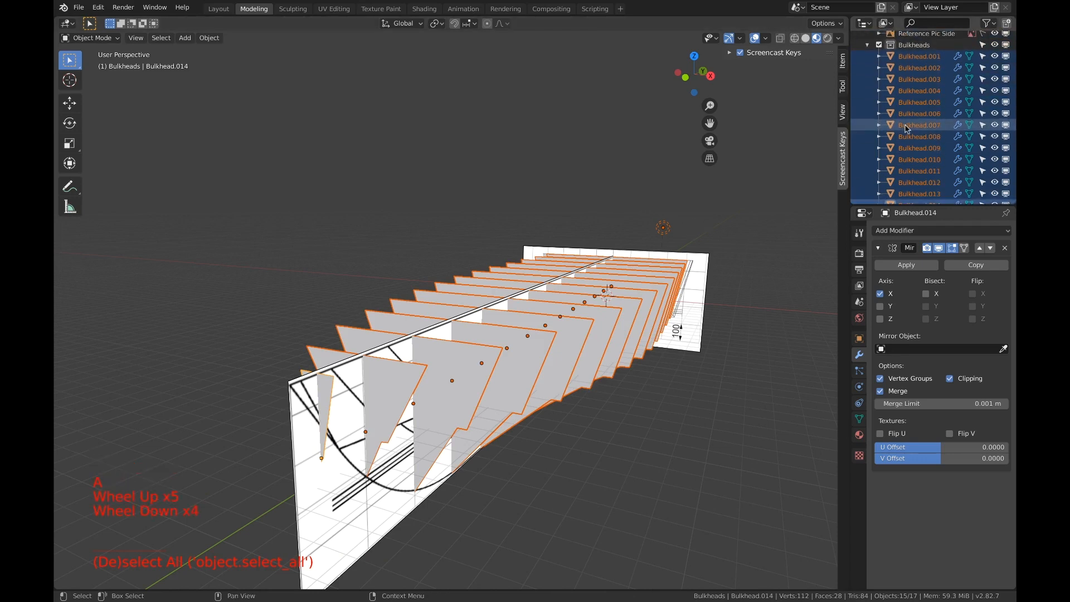
left_click(925, 56)
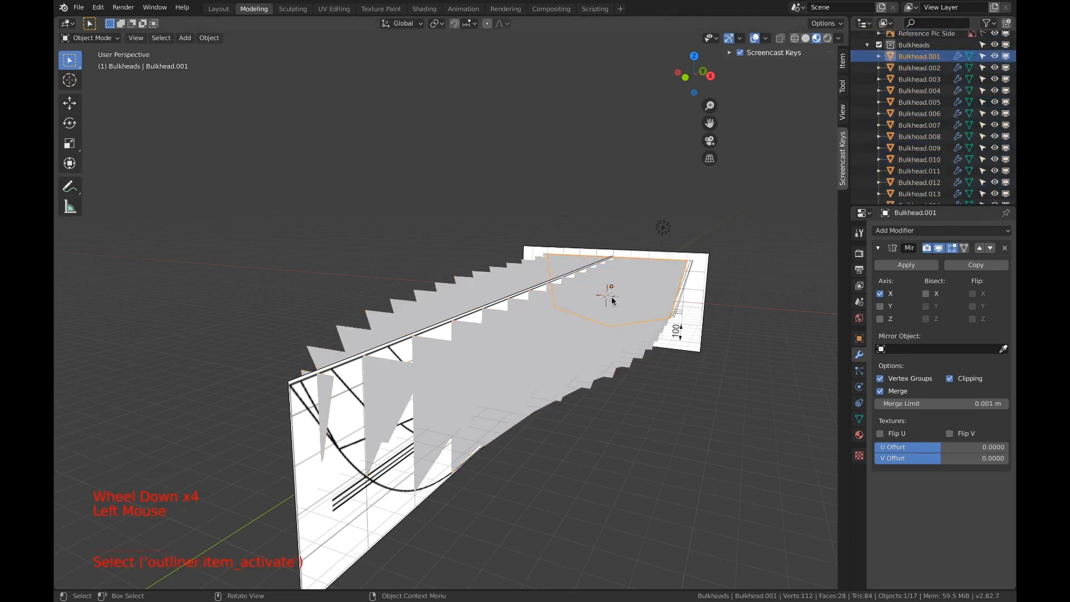
middle_click_drag(612, 300, 638, 303)
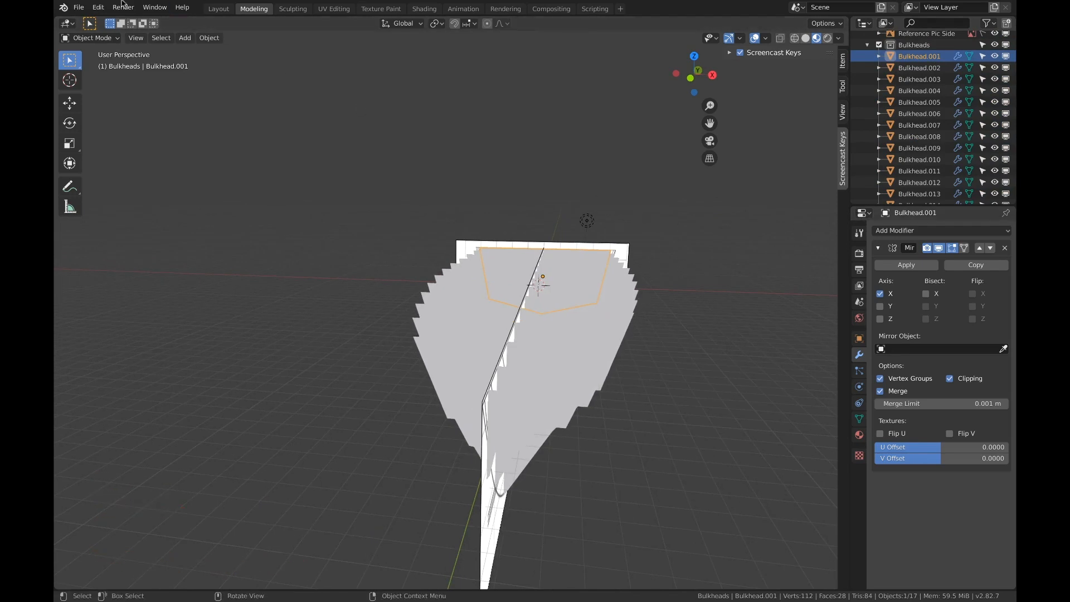
Save the project as a new incremented version named Boat Model 03.blend in the Models Video folder.
left_click(85, 8)
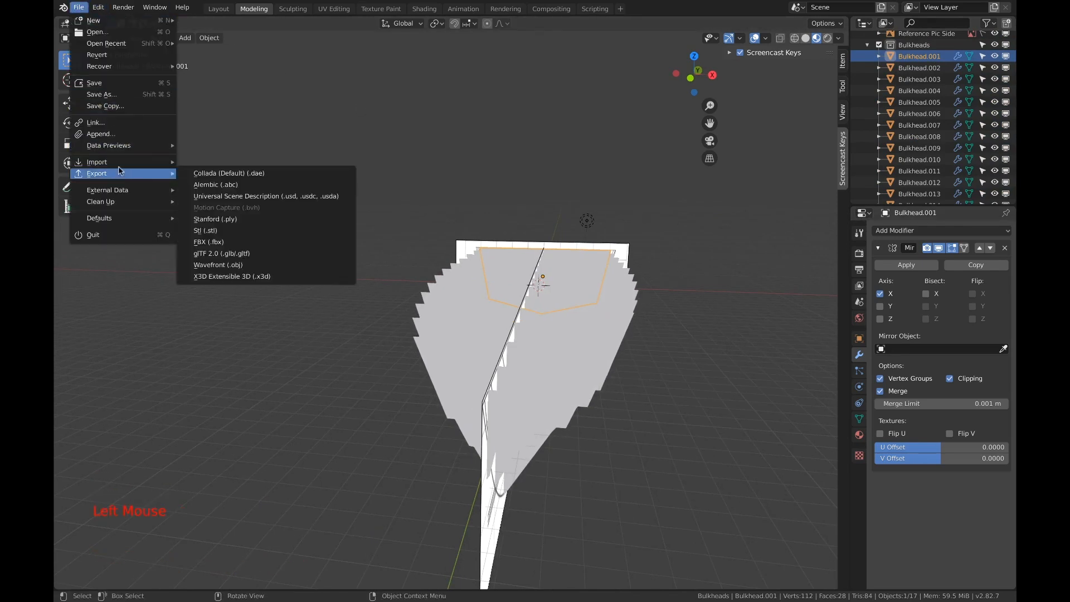
left_click(111, 95)
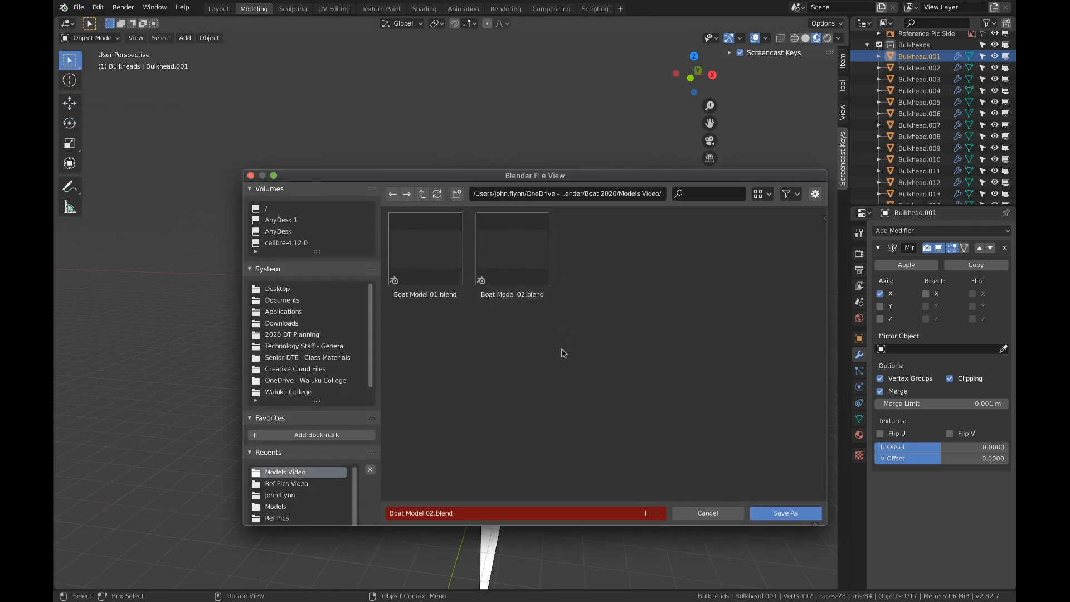
left_click(645, 512)
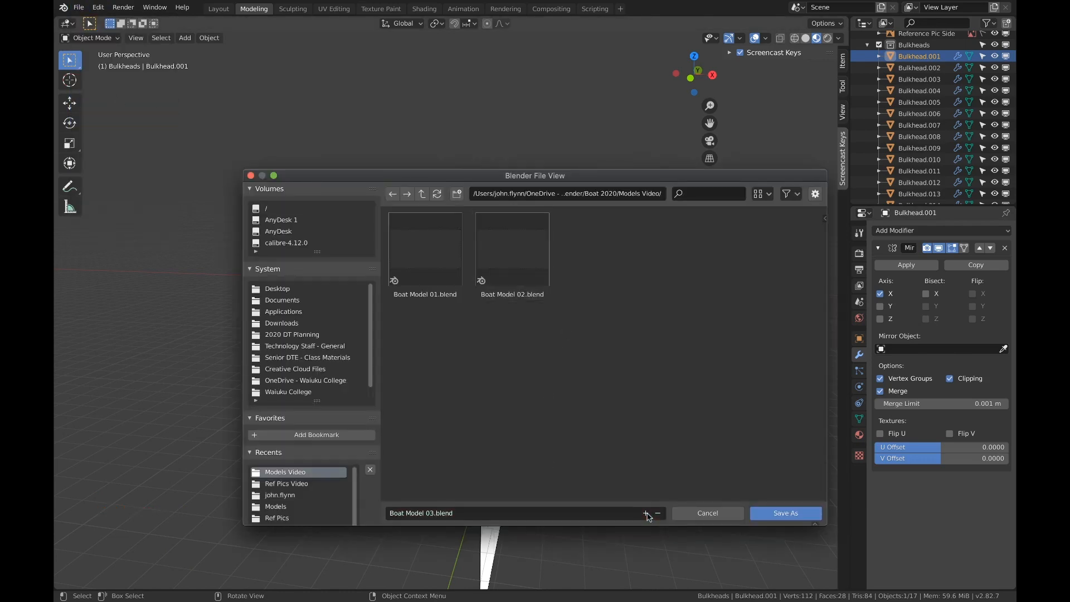
left_click(783, 513)
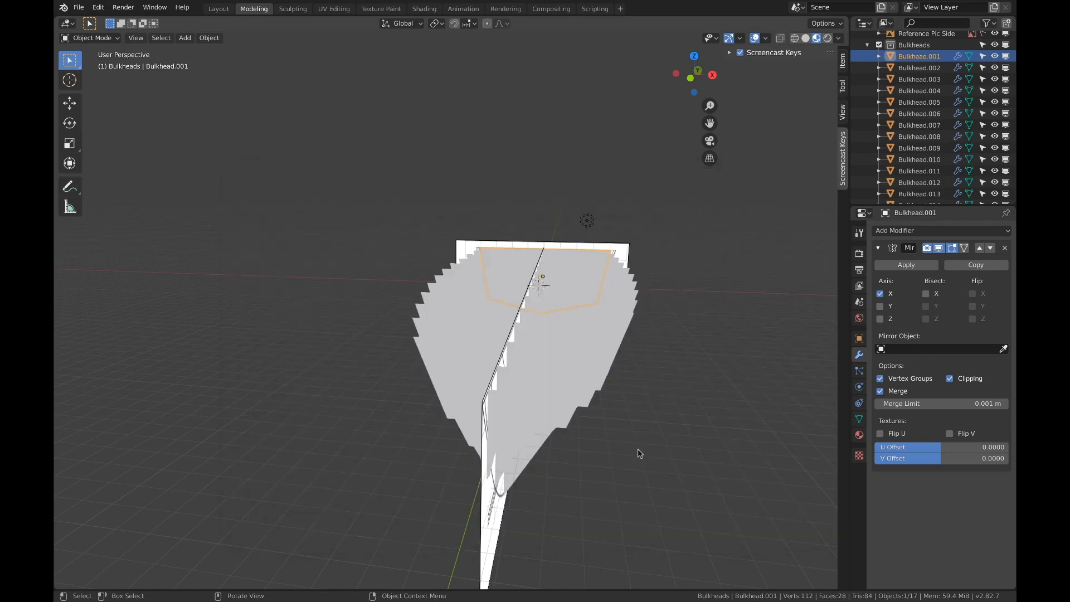
middle_click_drag(639, 451, 479, 359)
scroll(442, 355, "down", 1)
middle_click_drag(423, 334, 558, 393, "shift")
scroll(442, 356, "up", 4)
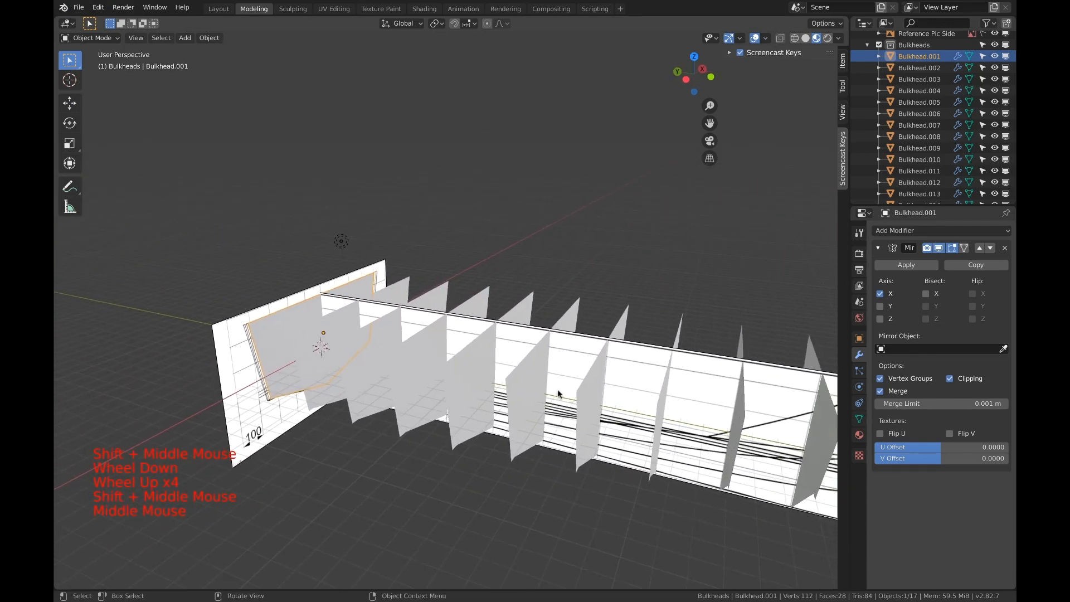
scroll(925, 67, "down", 1)
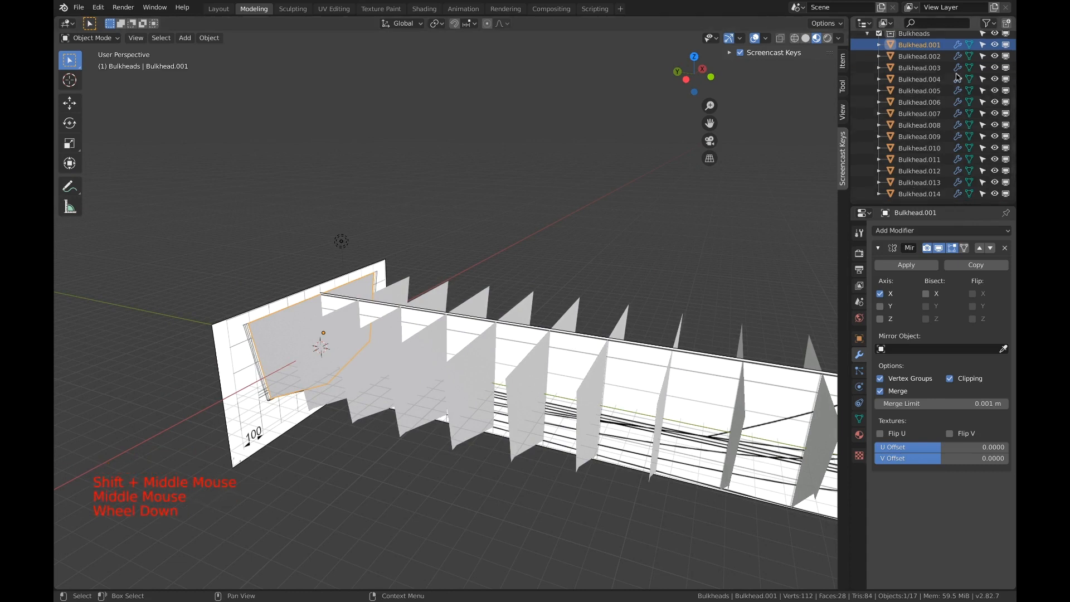
Join all fourteen bulkheads, Bulkhead.001 through Bulkhead.014, into one object with Bulkhead.001 as the active object.
left_click(924, 56)
left_click(925, 47)
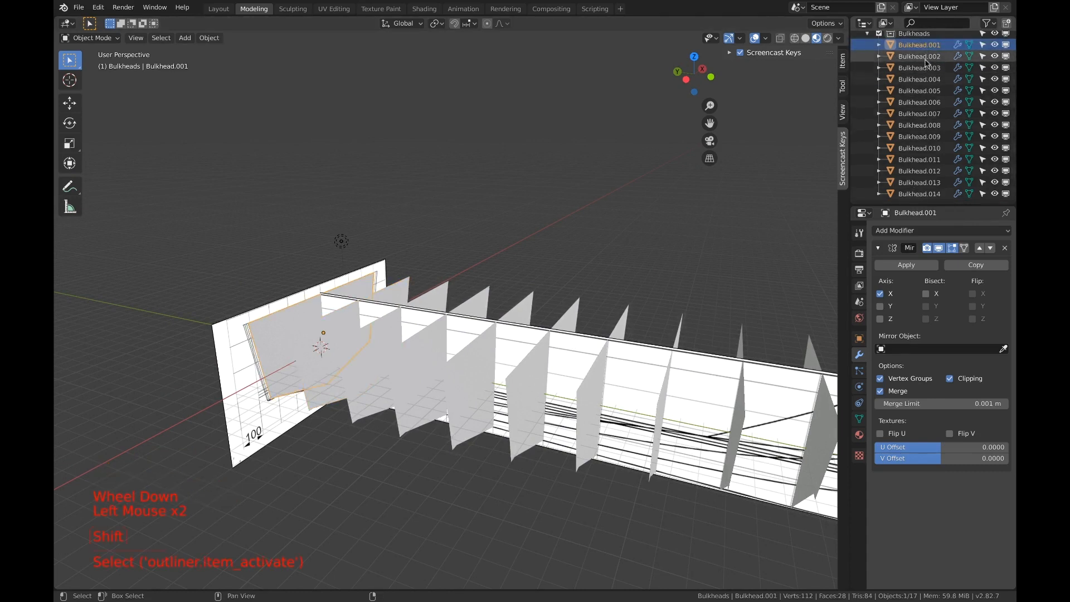
key("shift+Down")
key("shift+Down")
key("shift+Down")
key("shift+Down")
key("shift+Down")
key("shift+Down")
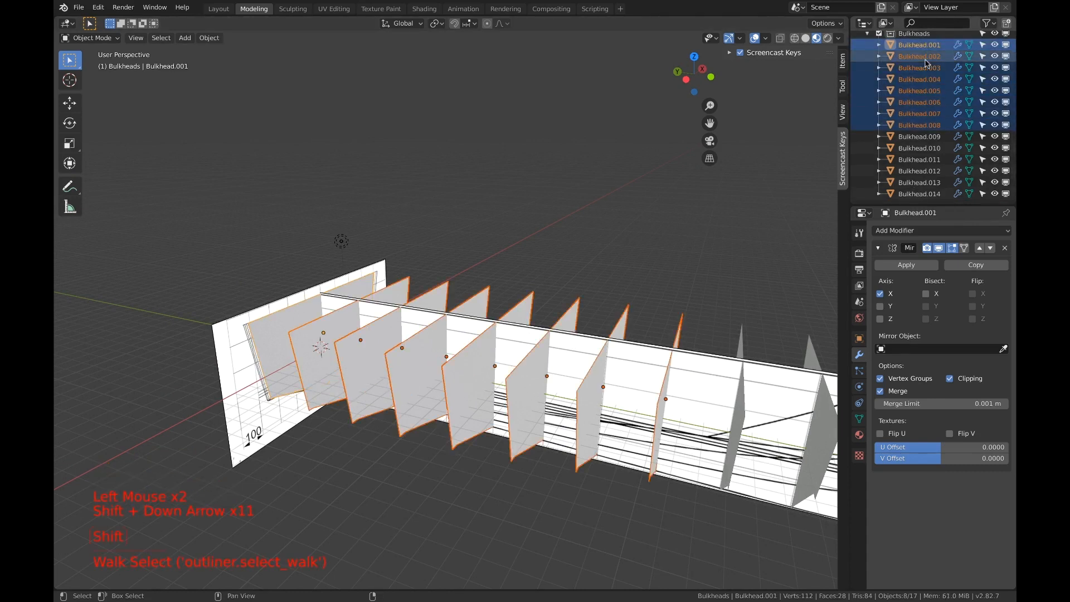
key("shift+Down")
key("shift+Down")
key("shift+Down")
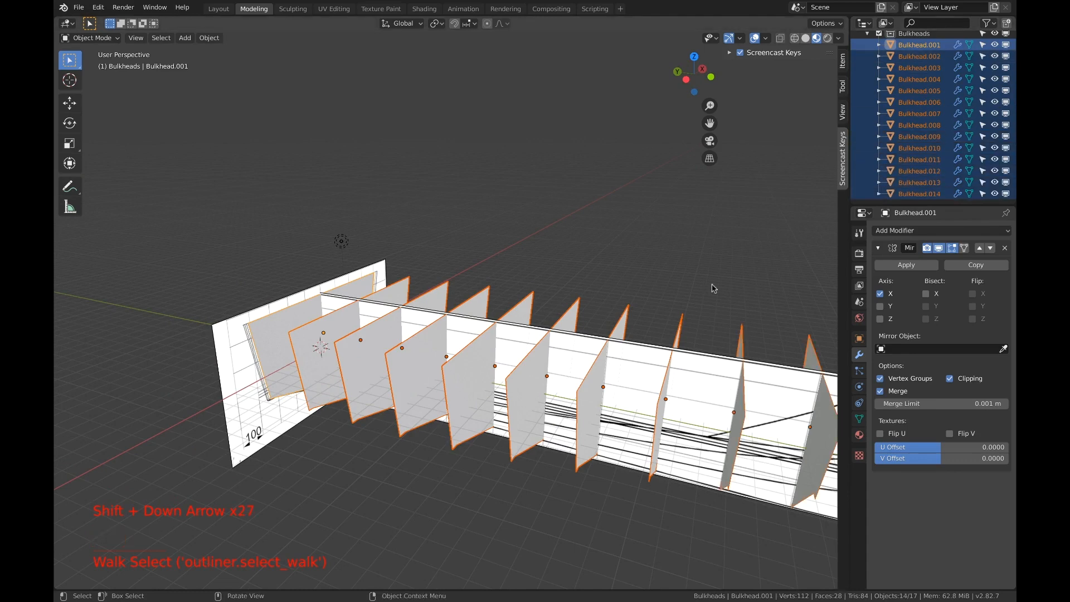
middle_click_drag(712, 286, 648, 291)
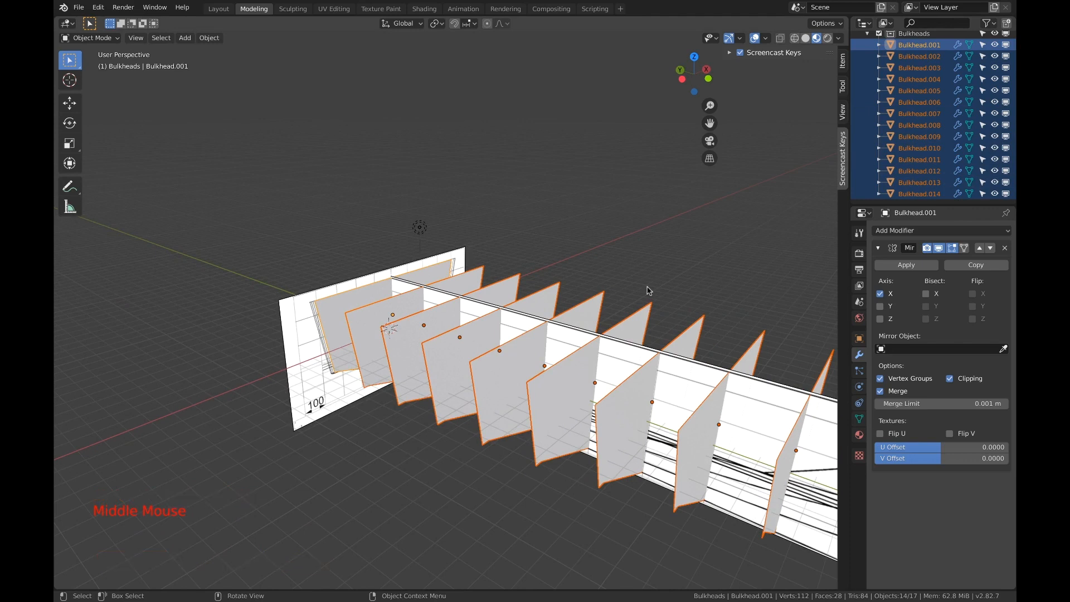
key("ctrl+j")
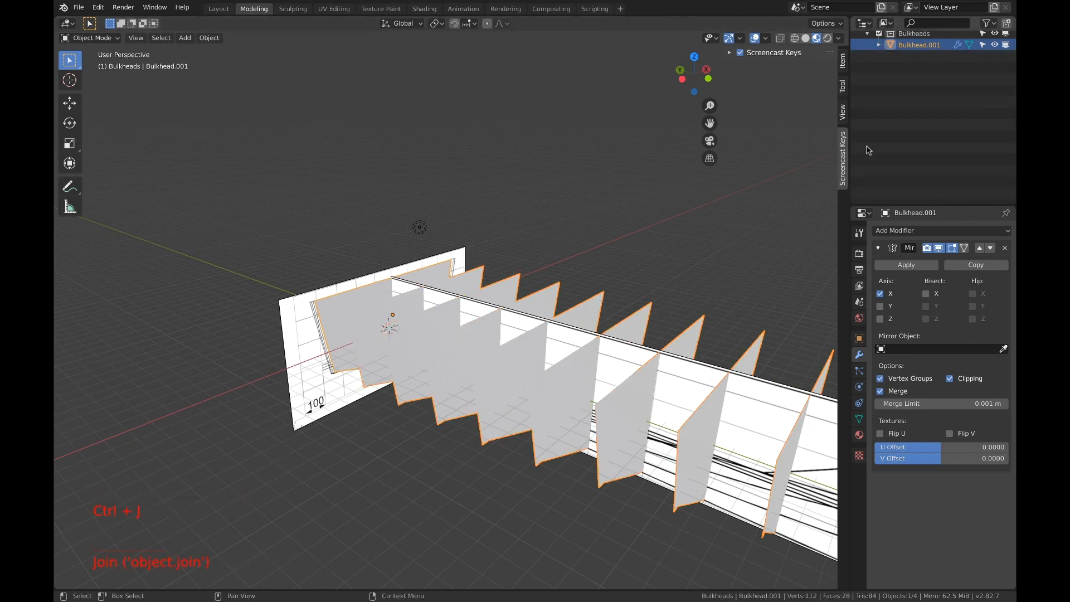
scroll(904, 128, "up", 2)
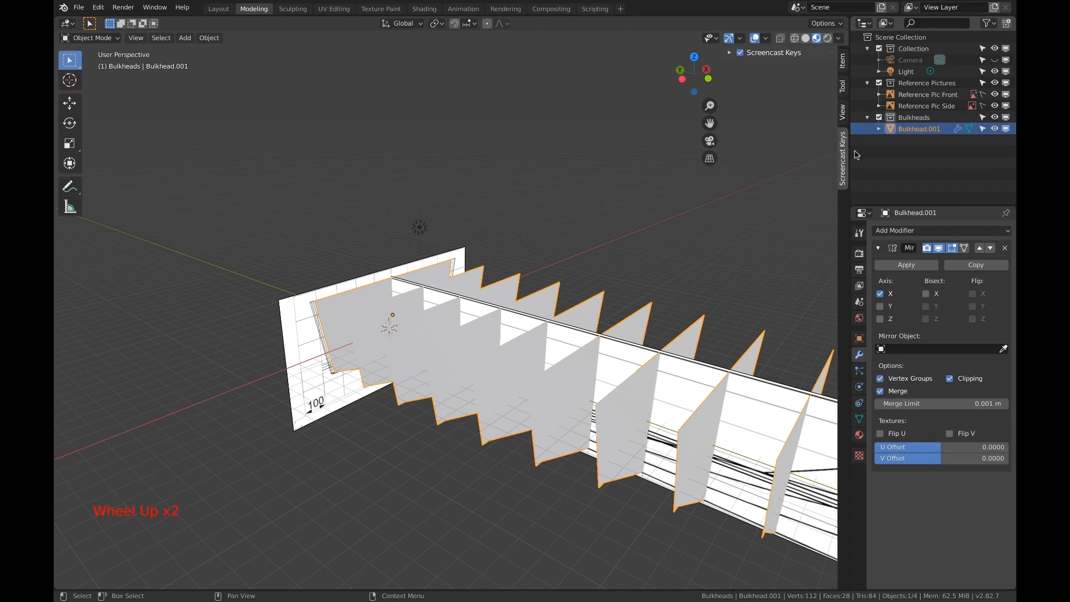
Save the project as a new incremented version named Boat Model 04.blend in the Models Video folder.
middle_click_drag(677, 217, 640, 210, "shift")
left_click(79, 7)
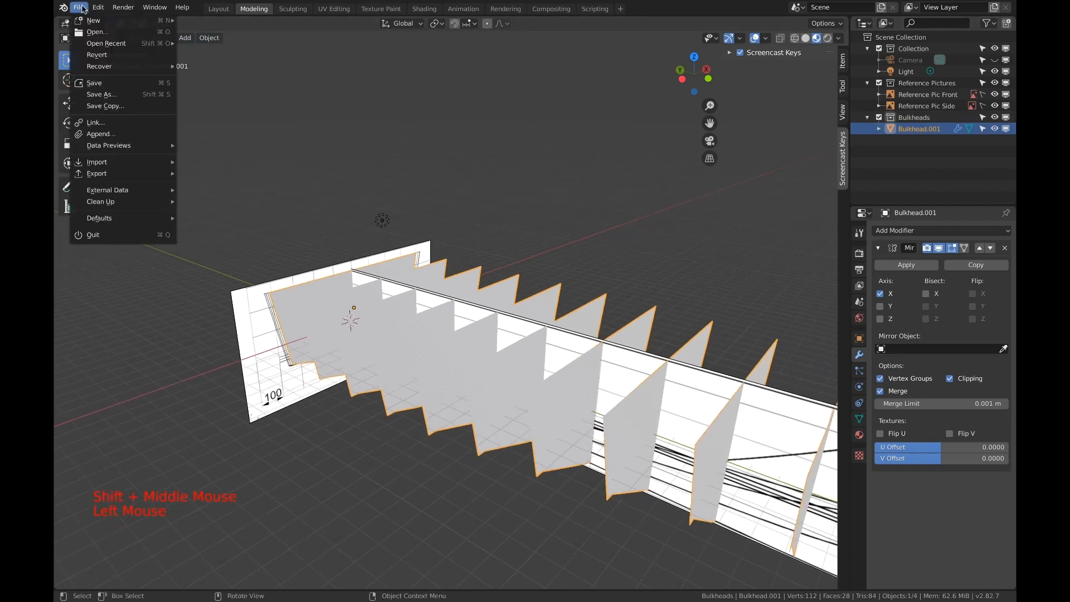
left_click(101, 84)
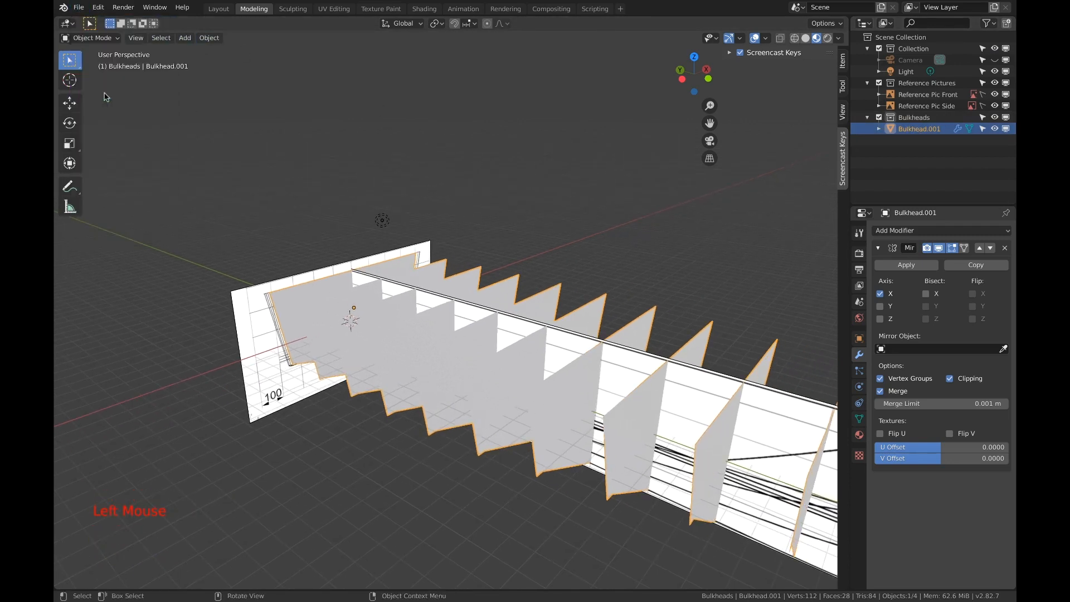
left_click(645, 513)
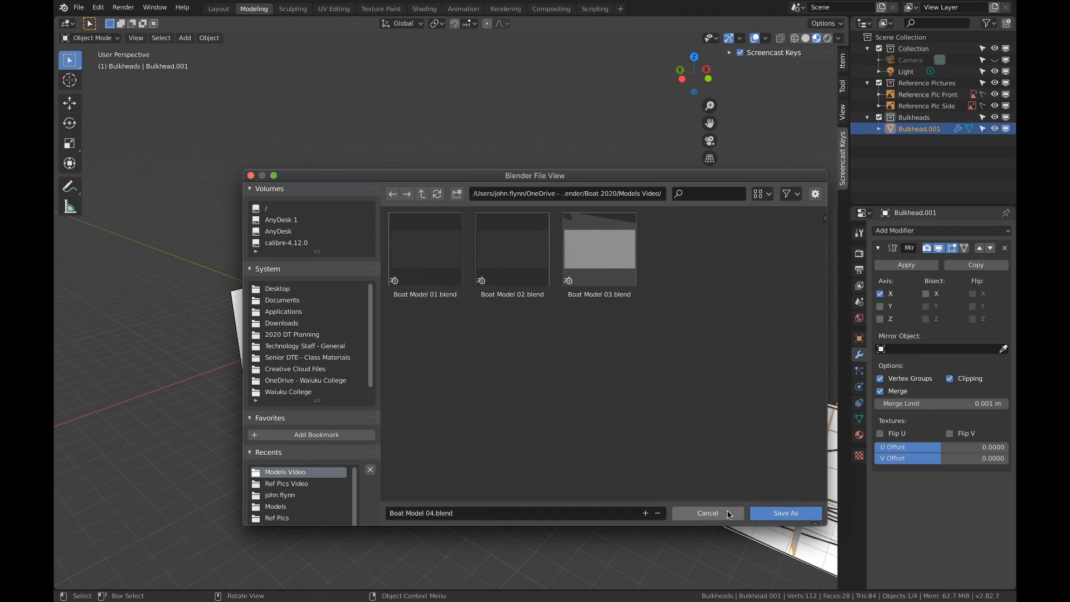
left_click(769, 512)
Enter Edit Mode on the joined bulkheads, deselect all vertices and start Circle Select near the lower corners of the first bulkheads.
middle_click_drag(686, 430, 589, 327, "shift")
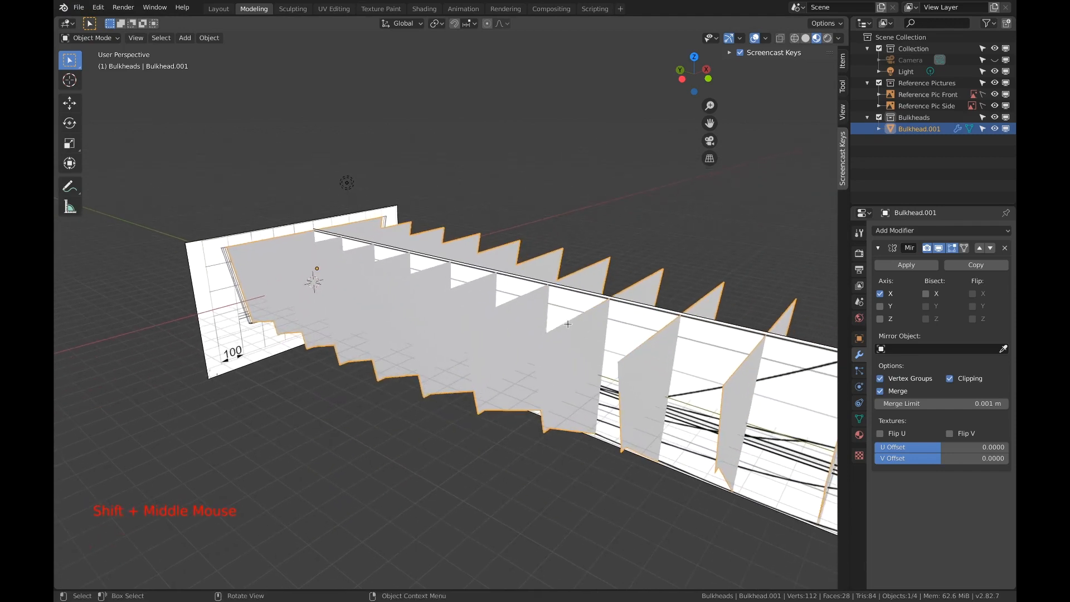
key("Tab")
middle_click_drag(385, 293, 469, 284)
scroll(549, 266, "up", 3)
middle_click_drag(549, 266, 557, 317, "shift")
scroll(575, 307, "down", 1)
middle_click_drag(557, 318, 624, 372)
scroll(563, 322, "up", 1)
scroll(563, 322, "up", 2)
scroll(562, 322, "up", 1, "shift")
key("a")
key("a")
key("a")
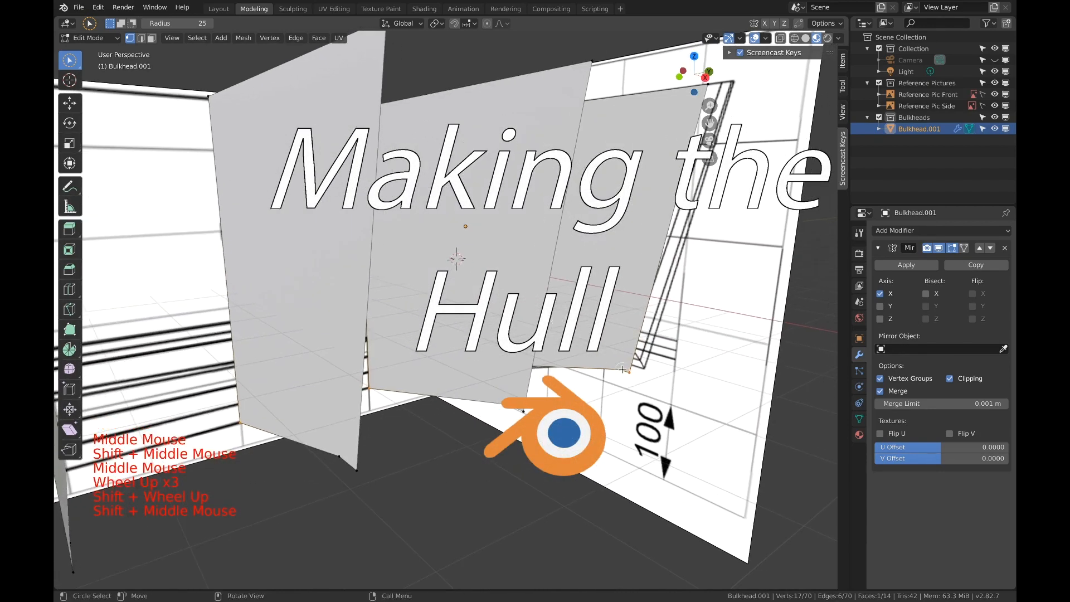
key("c")
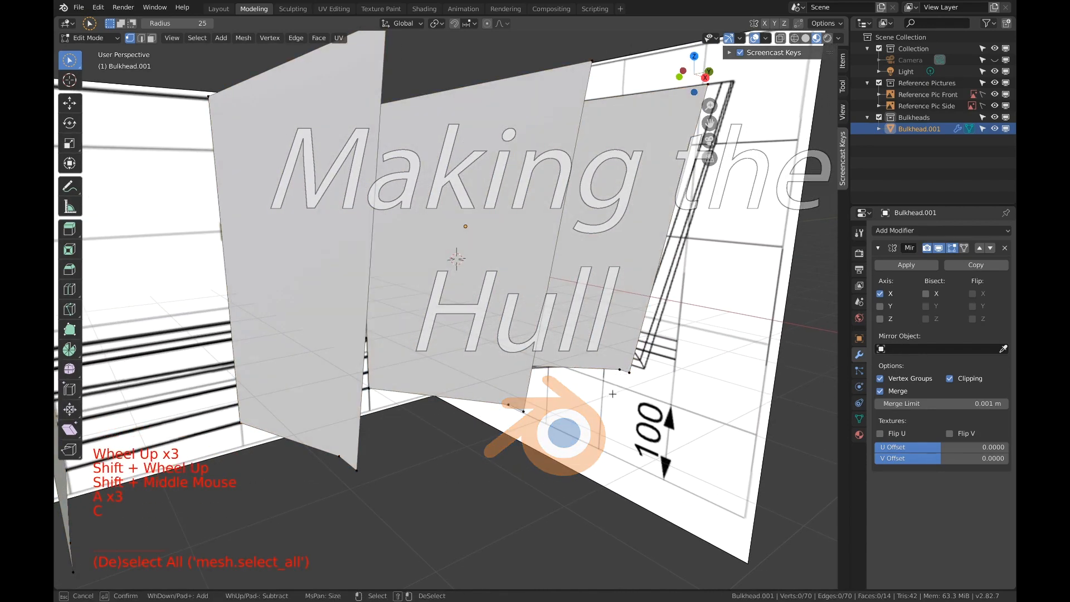
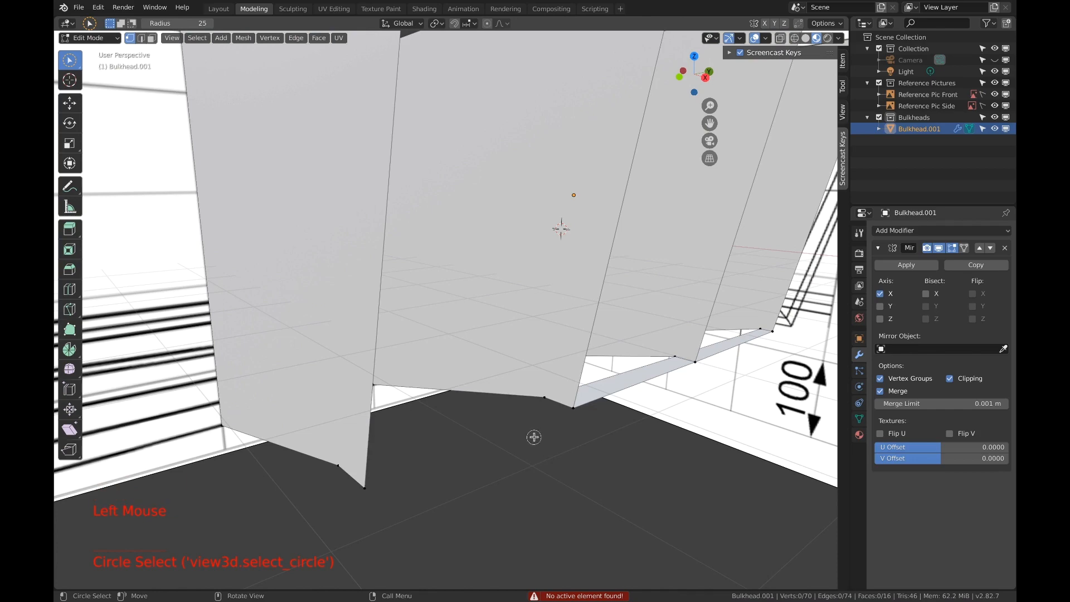
Circle-select the paired chine vertices of the third and fourth bulkheads and fill a face between them.
scroll(533, 437, "down", 5)
scroll(532, 437, "up", 6)
key("c")
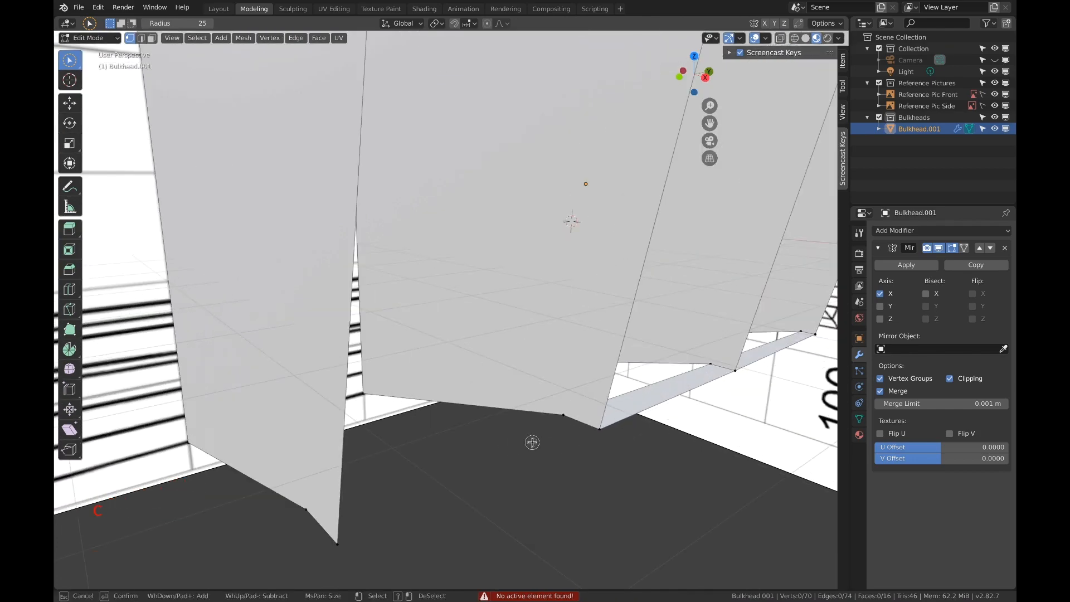
scroll(532, 442, "down", 4)
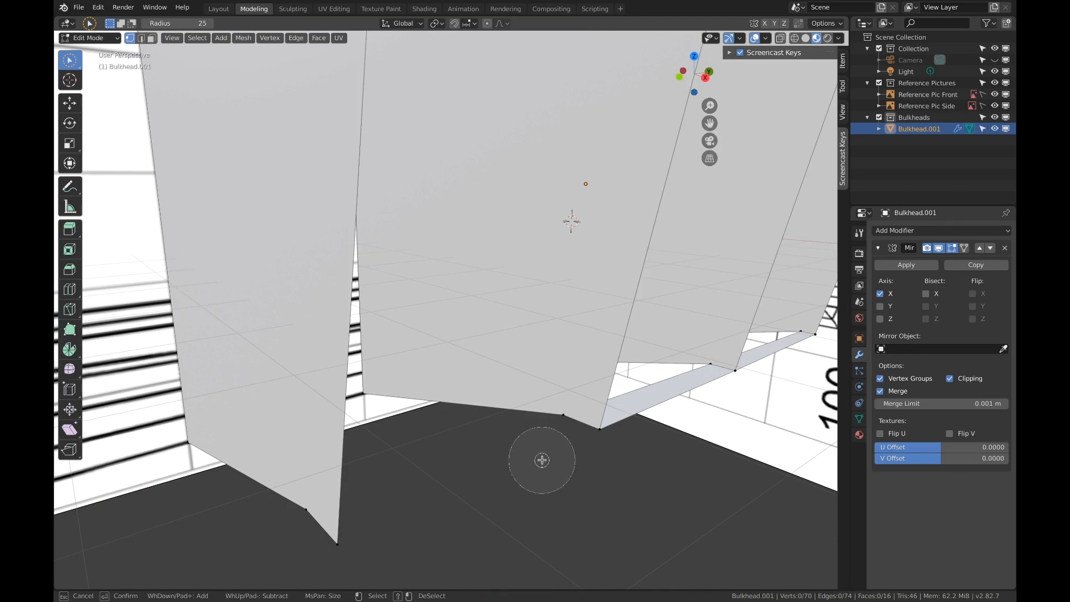
mouse_move(542, 453)
left_mouse_down()
mouse_move(559, 425)
mouse_move(585, 433)
left_mouse_up()
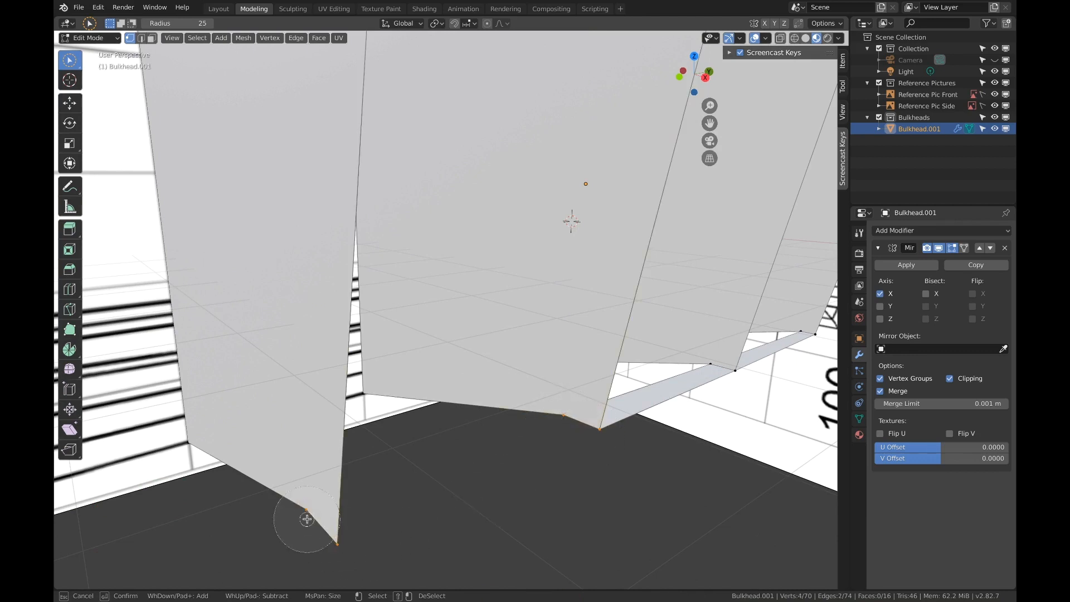
left_click_drag(299, 520, 406, 506)
right_click(462, 498)
key("f")
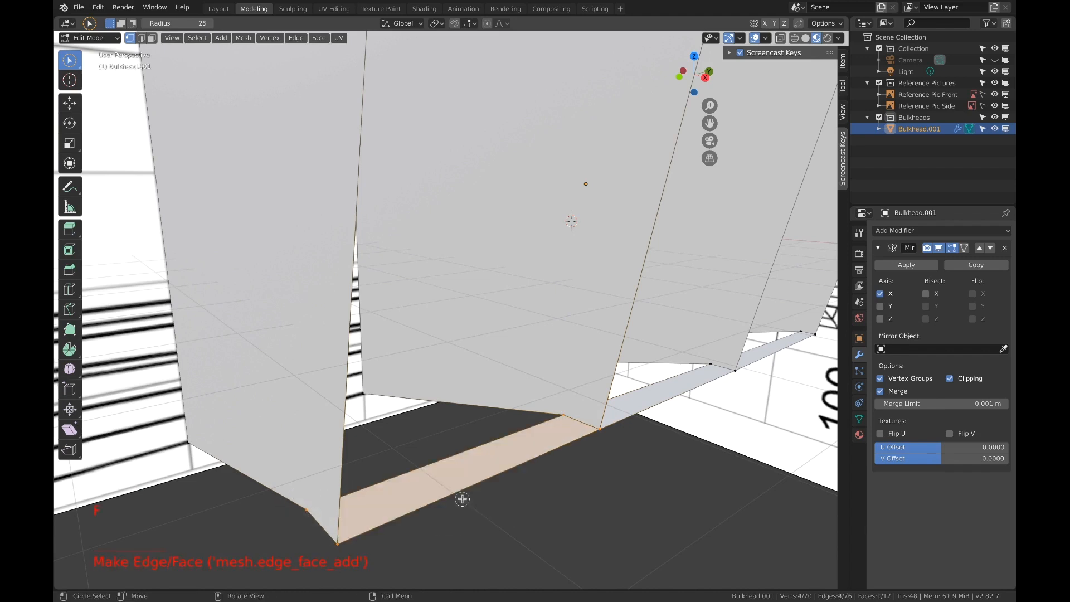
Clear the selection, circle-select the chine vertices of the fourth and fifth bulkheads and fill a face between them.
middle_click_drag(461, 499, 594, 447, "shift")
scroll(557, 450, "down", 1, "shift")
middle_click_drag(526, 454, 594, 446, "shift")
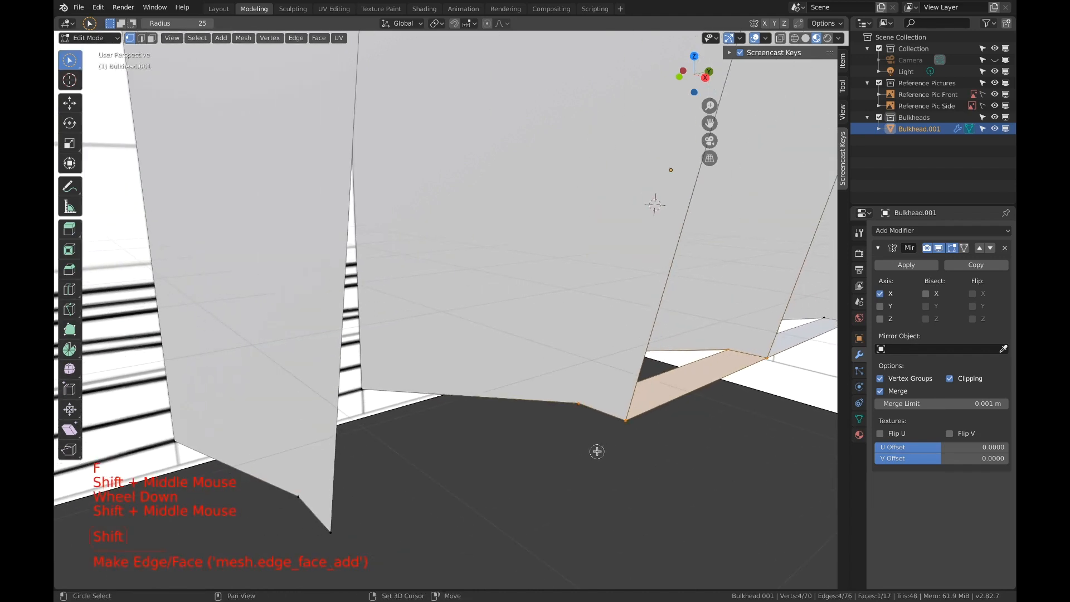
key("a")
key("a")
key("a")
key("c")
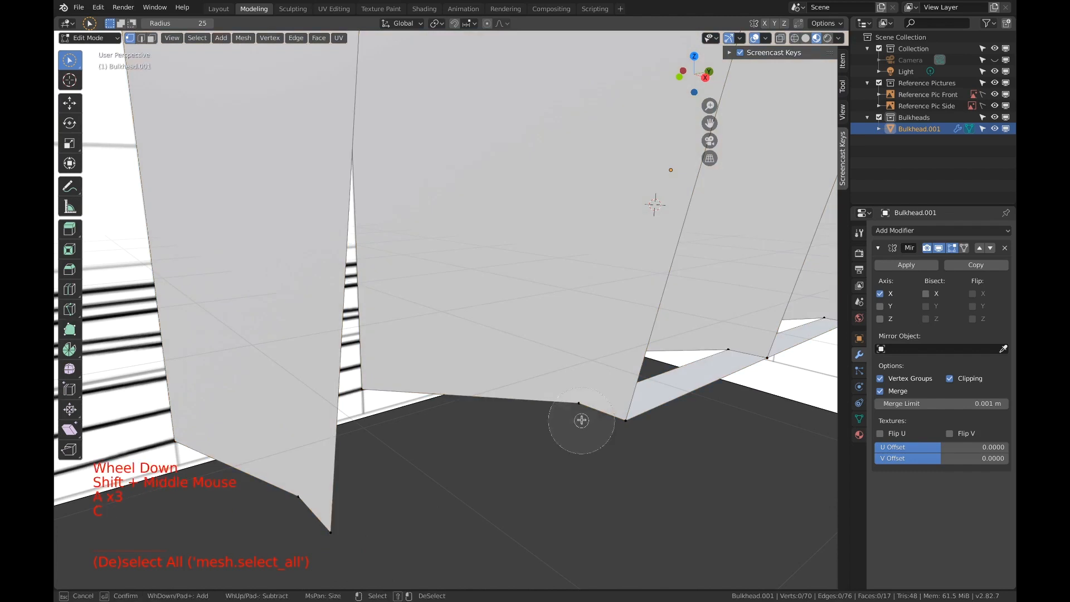
left_click_drag(578, 408, 613, 426)
left_click(339, 517)
left_click_drag(338, 518, 298, 513)
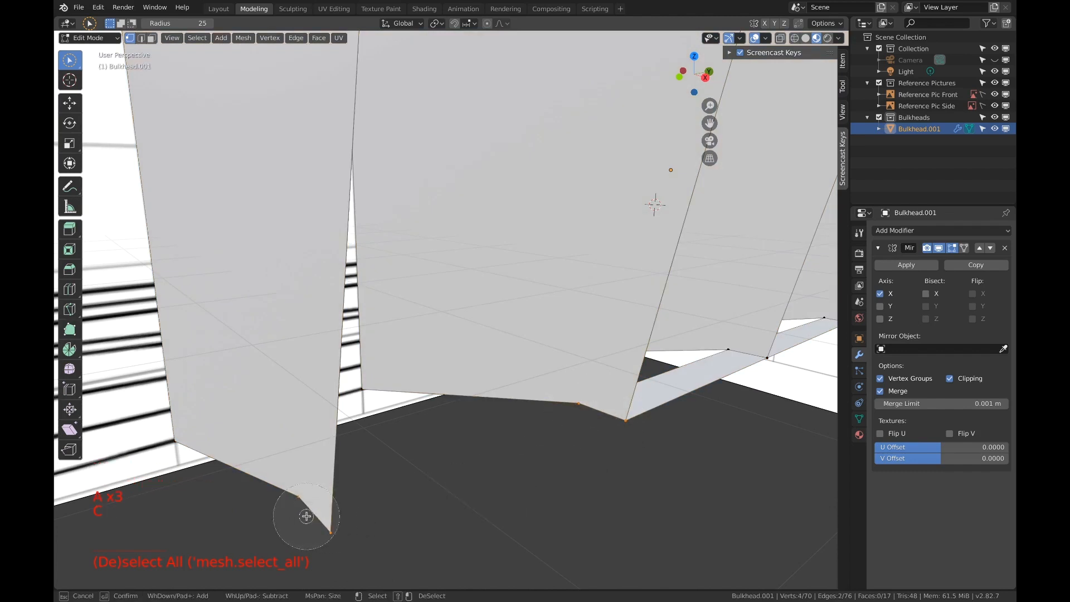
key("Escape")
key("f")
Extend the chine strip from the fifth bulkhead to the next one by selecting both vertex pairs and filling a face.
mouse_move(373, 516)
middle_mouse_down("shift")
mouse_move(597, 450)
mouse_move(585, 461)
middle_mouse_up("shift")
key("a")
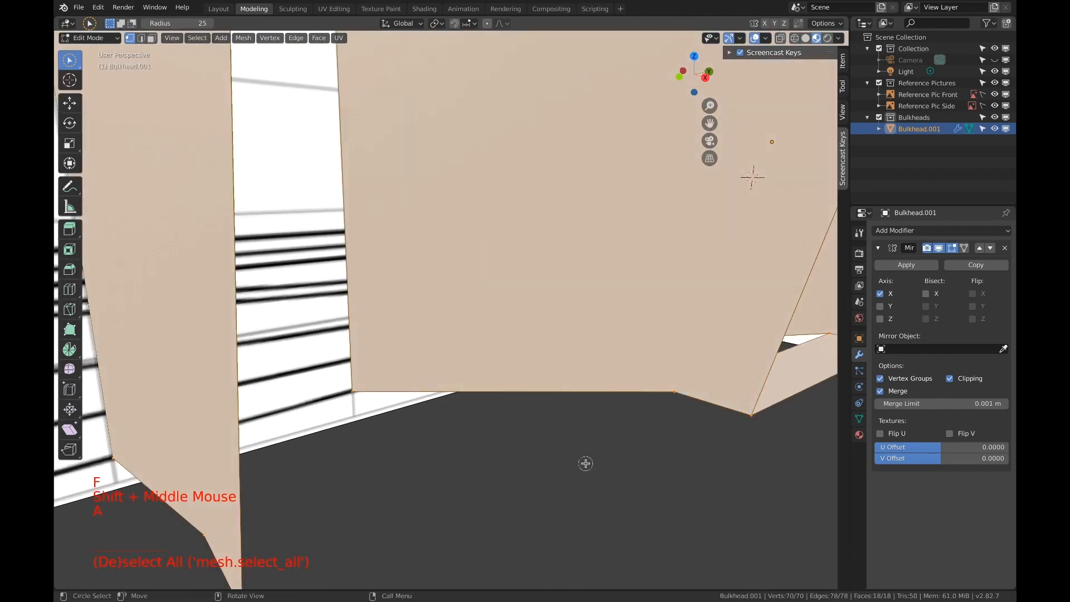
key("a")
key("a")
key("c")
mouse_move(673, 440)
left_mouse_down()
mouse_move(681, 401)
mouse_move(749, 418)
left_mouse_up()
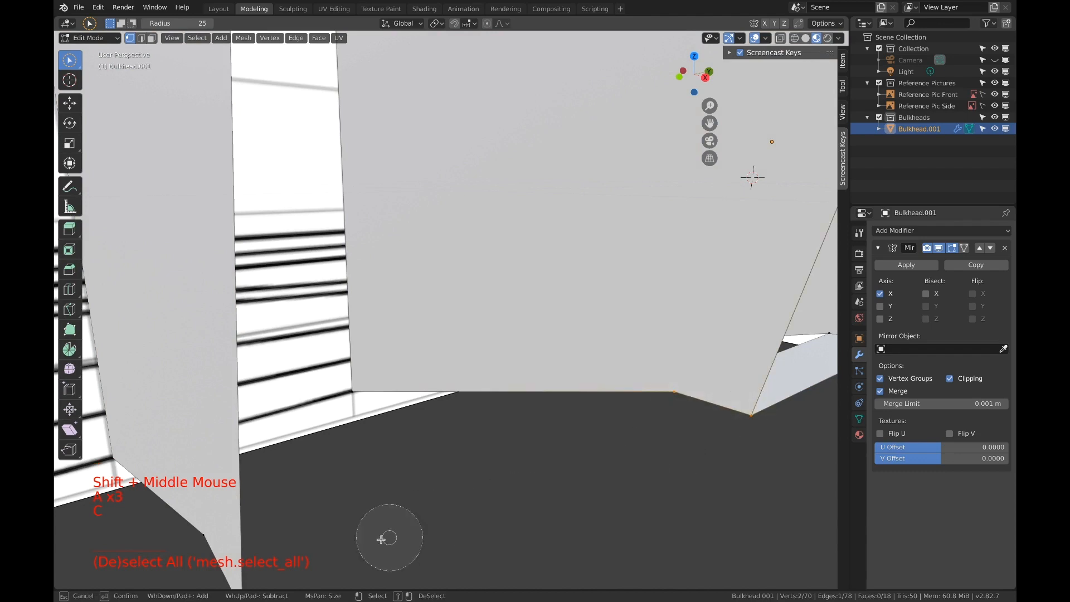
left_click_drag(389, 535, 202, 557)
key("Escape")
middle_click_drag(301, 559, 392, 487, "shift")
key("c")
left_click_drag(366, 495, 336, 490)
key("Escape")
key("f")
Select the chine vertex pairs of the eighth and ninth bulkheads and fill a face between them.
middle_click_drag(392, 490, 546, 283)
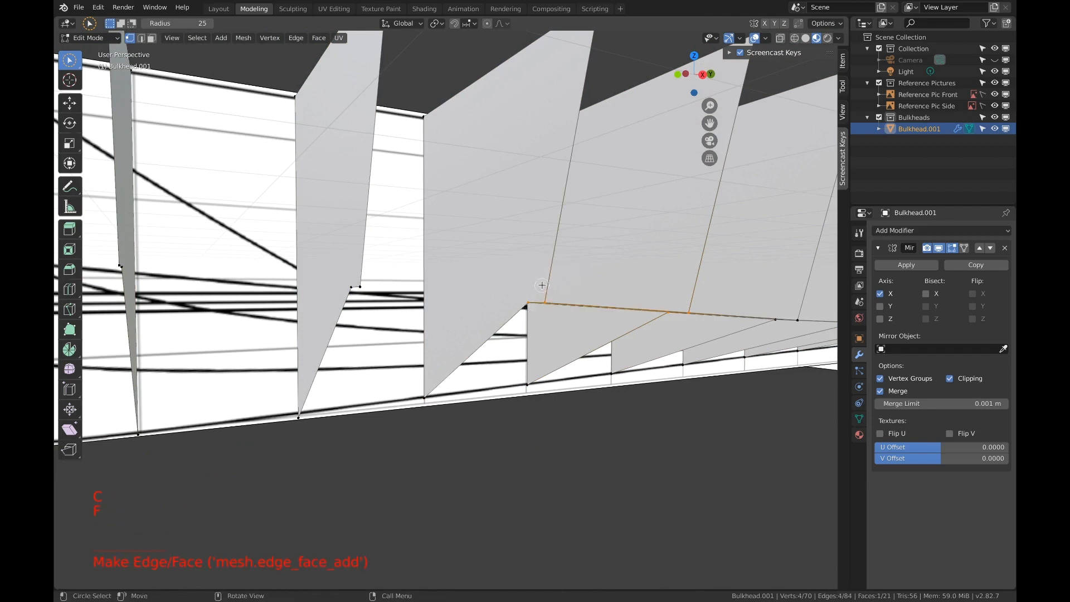
key("c")
left_click(540, 296)
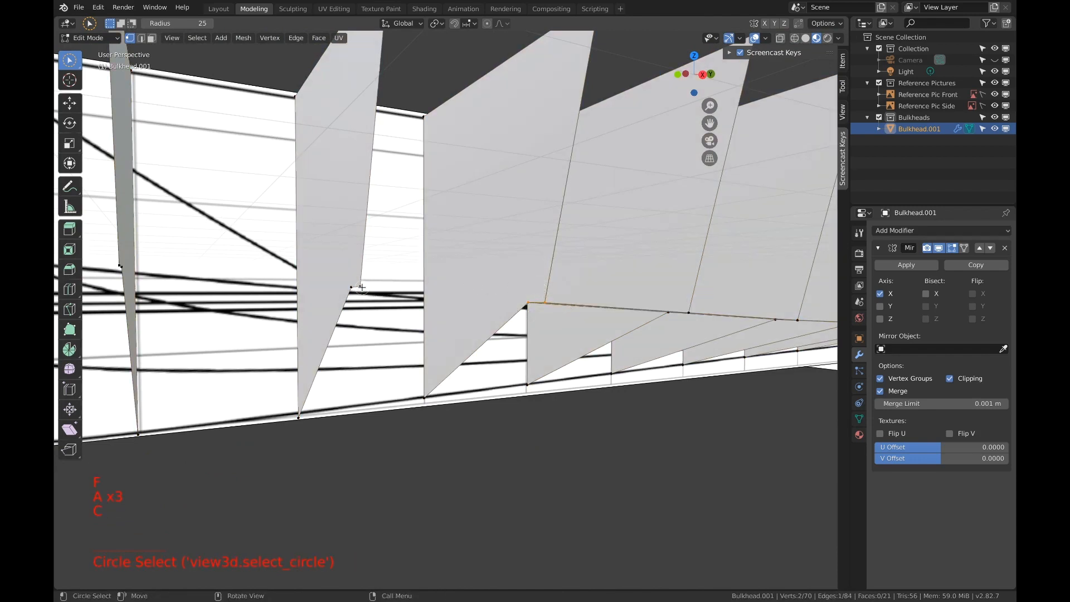
key("c")
left_click(361, 286)
key("f")
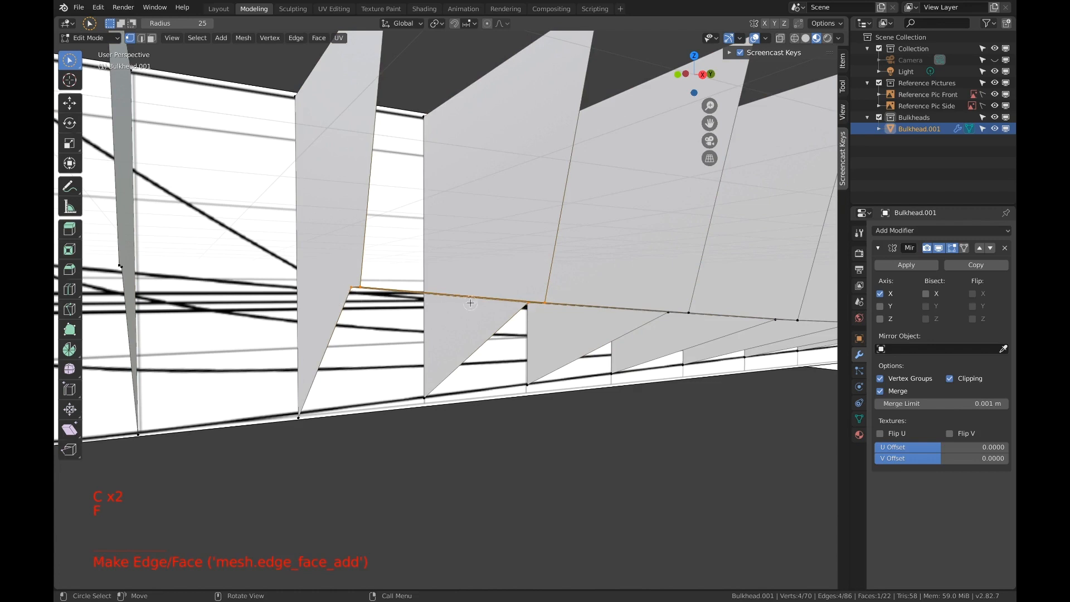
Drop the eighth bulkhead's vertices from the selection, add the tenth bulkhead's chine vertices and fill a face from the ninth.
key("c")
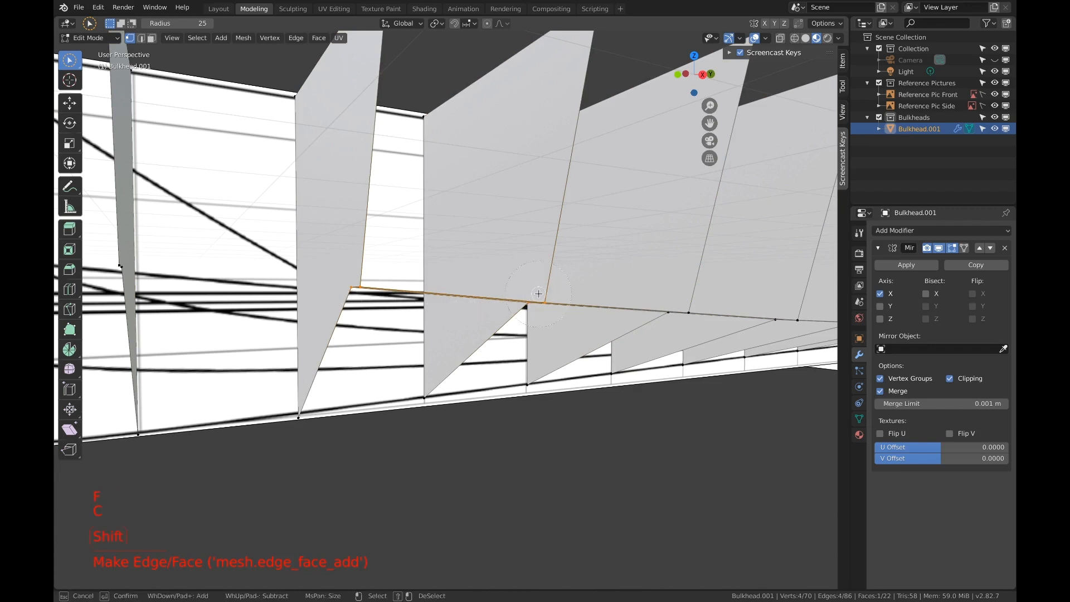
right_click(533, 300)
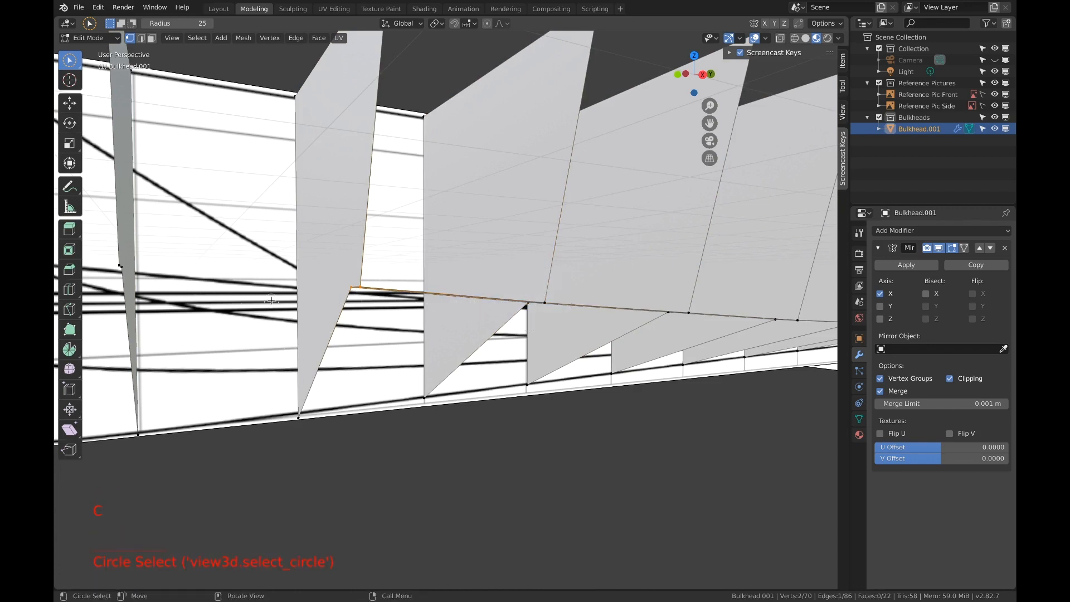
key("c")
left_click(116, 273)
right_click(115, 273)
key("f")
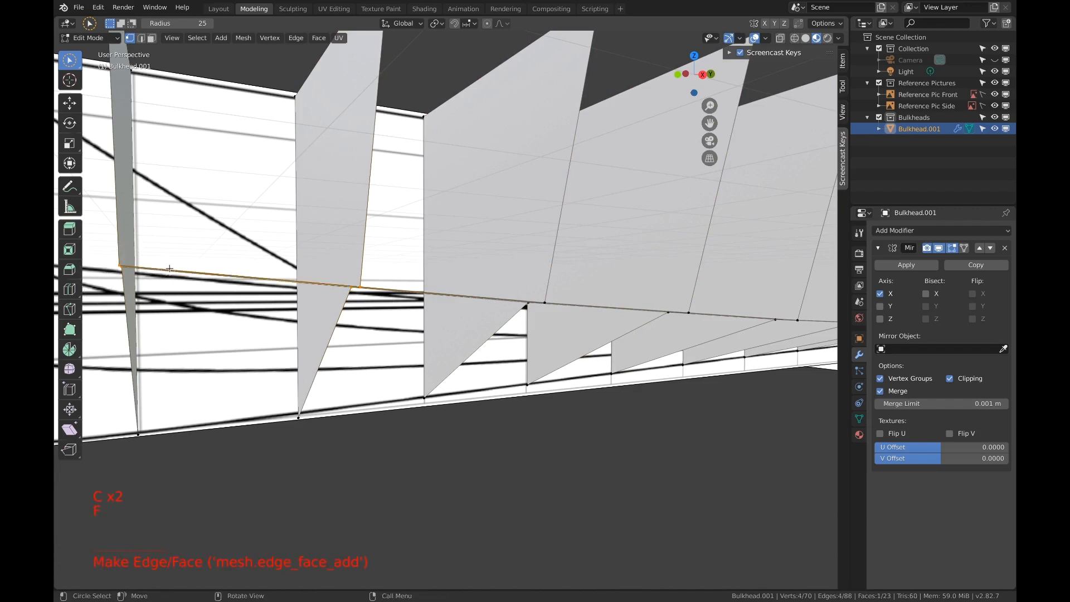
Continue the chine strip with a filled face between the tenth and eleventh bulkheads, deselecting the ninth bulkhead's vertices first.
middle_click_drag(169, 269, 557, 296, "shift")
key("c")
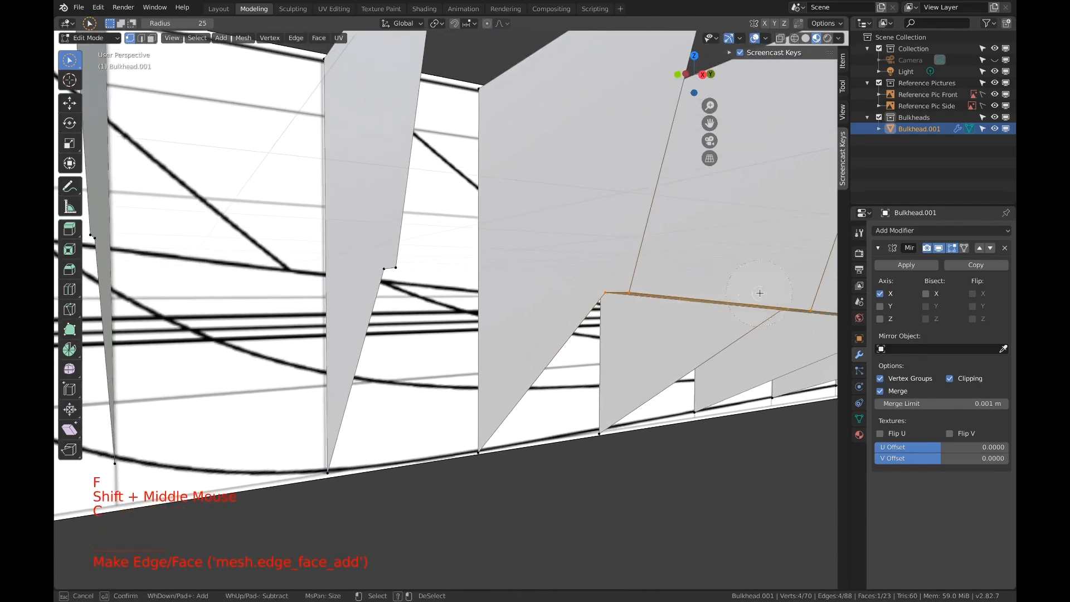
left_click(807, 303, "shift")
left_click(358, 267)
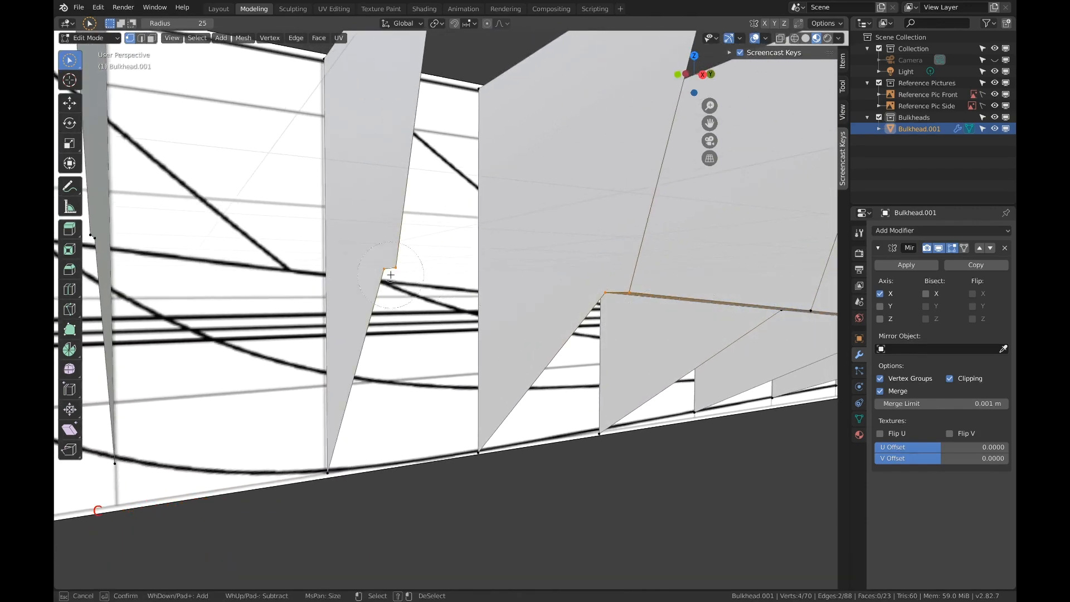
key("f")
Replace the tenth bulkhead's selected vertices with the twelfth's chine pair and fill a face from the eleventh bulkhead.
middle_click_drag(390, 274, 452, 311, "shift")
key("c")
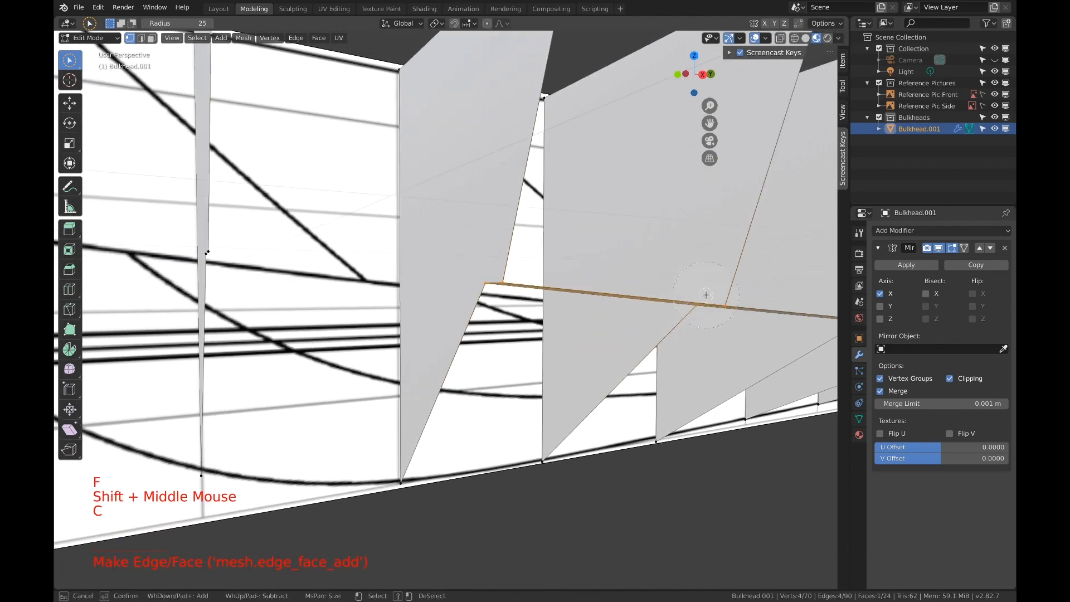
middle_click_drag(701, 301, 723, 311)
right_click(722, 311)
key("c")
left_click(208, 255)
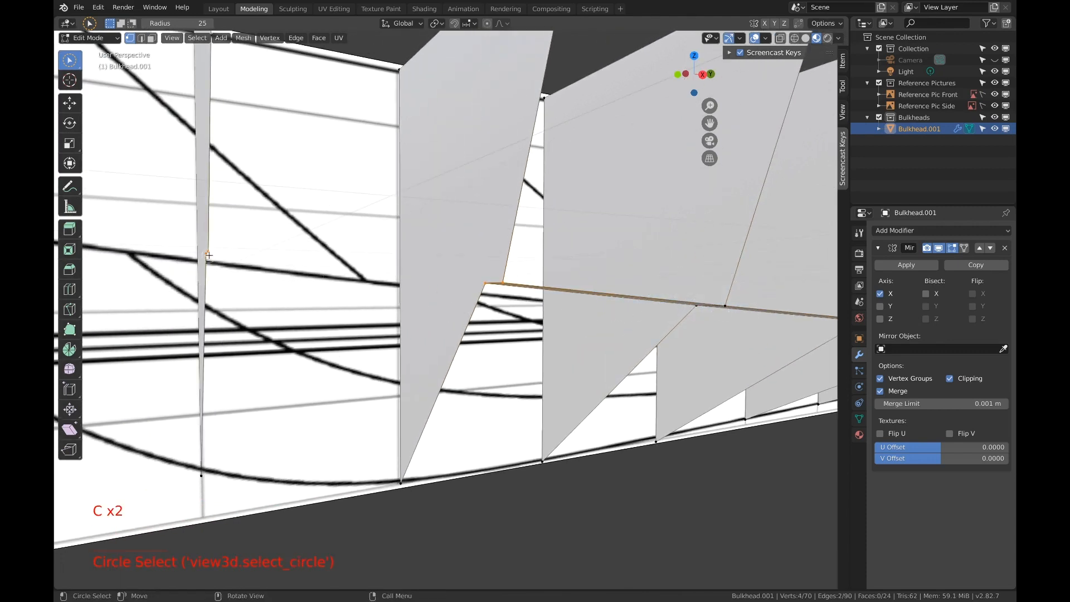
key("f")
Drop the eleventh bulkhead's vertices from the selection, add the thirteenth's chine pair and fill a face from the twelfth bulkhead.
middle_click_drag(351, 295, 432, 302, "shift")
middle_click_drag(432, 302, 594, 270, "shift")
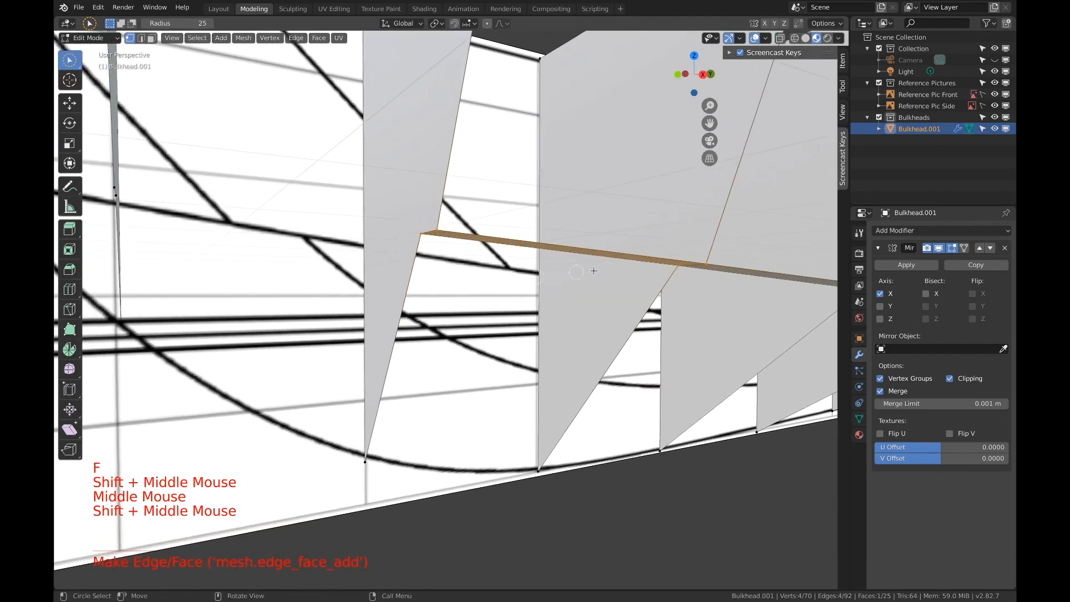
key("c")
left_click(679, 269, "shift")
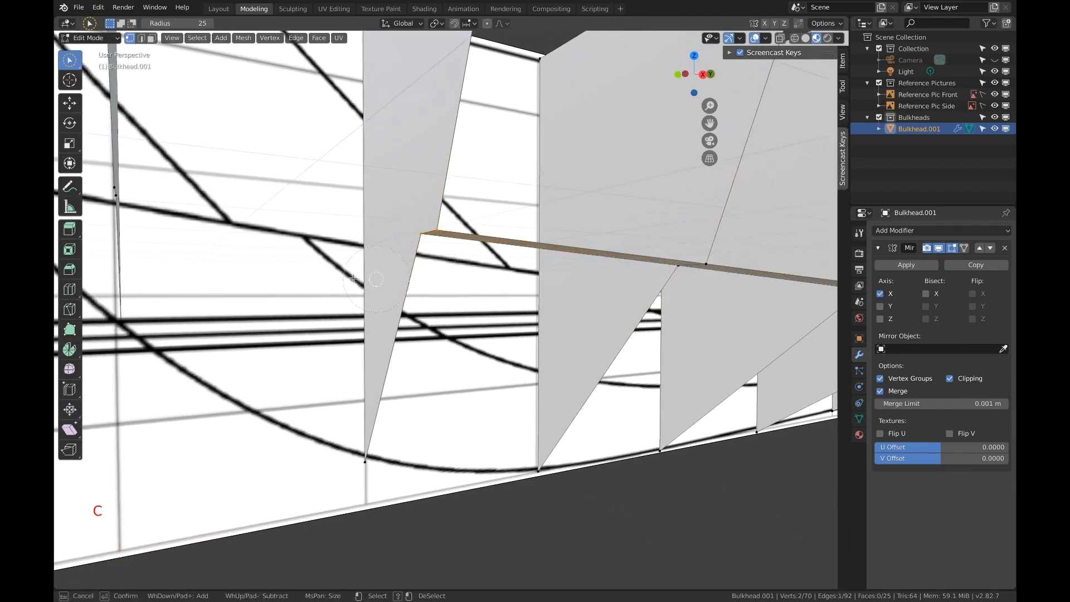
key("Escape")
middle_click_drag(325, 282, 422, 284, "shift")
middle_click_drag(422, 285, 424, 289)
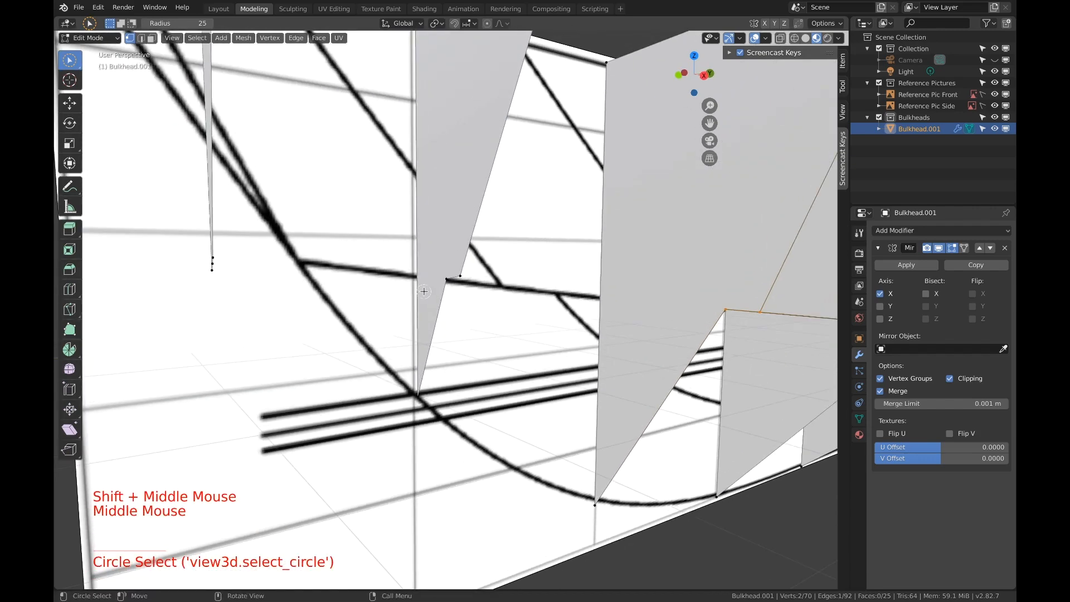
key("c")
left_click(460, 278)
key("Escape")
key("f")
scroll(524, 281, "down", 2)
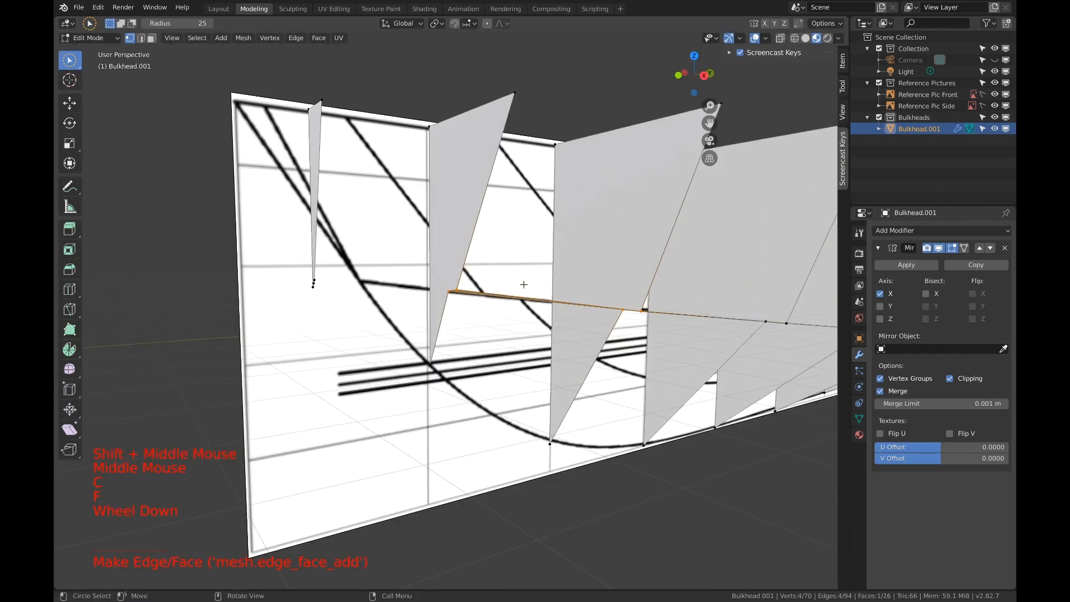
Clear the selection, select the chine vertices of the thirteenth and fourteenth bulkheads and fill the last face of the chine strip.
middle_click_drag(525, 282, 534, 283)
scroll(507, 276, "up", 2)
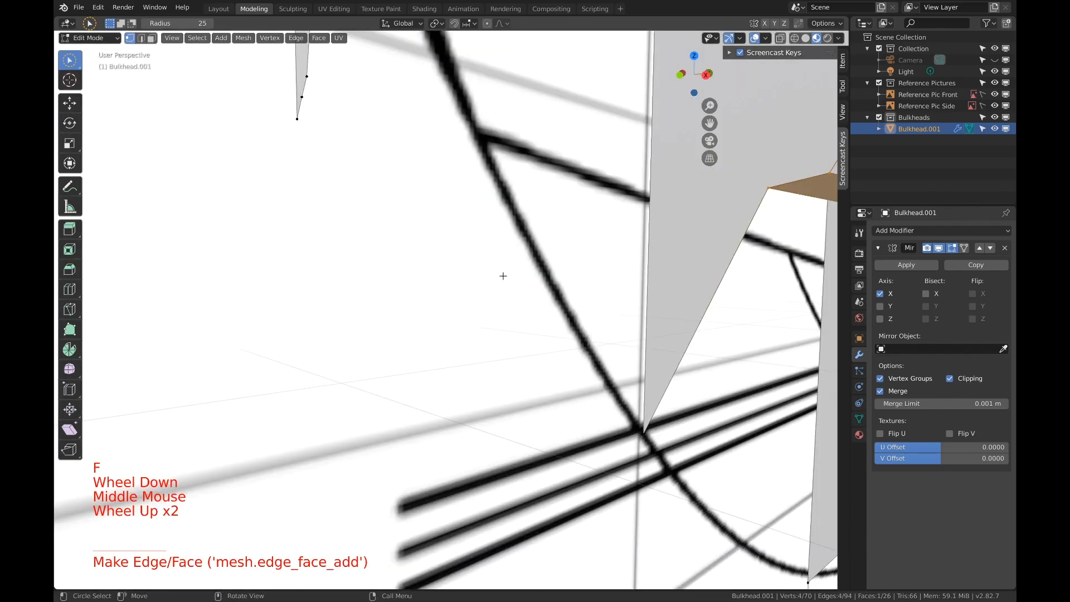
scroll(465, 265, "down", 1)
key("a")
key("a")
key("a")
key("c")
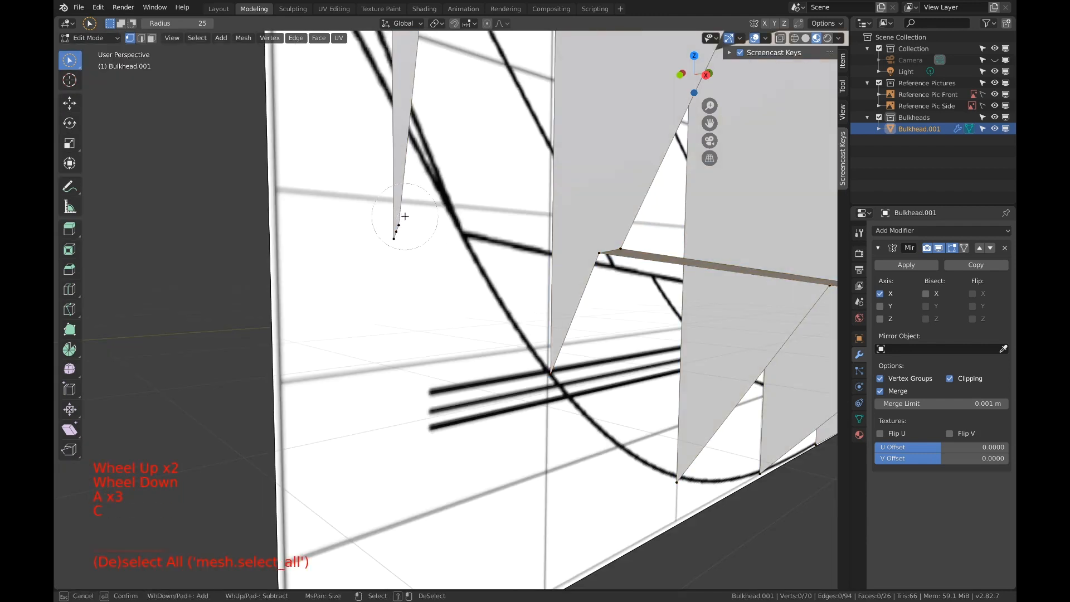
left_click(410, 206)
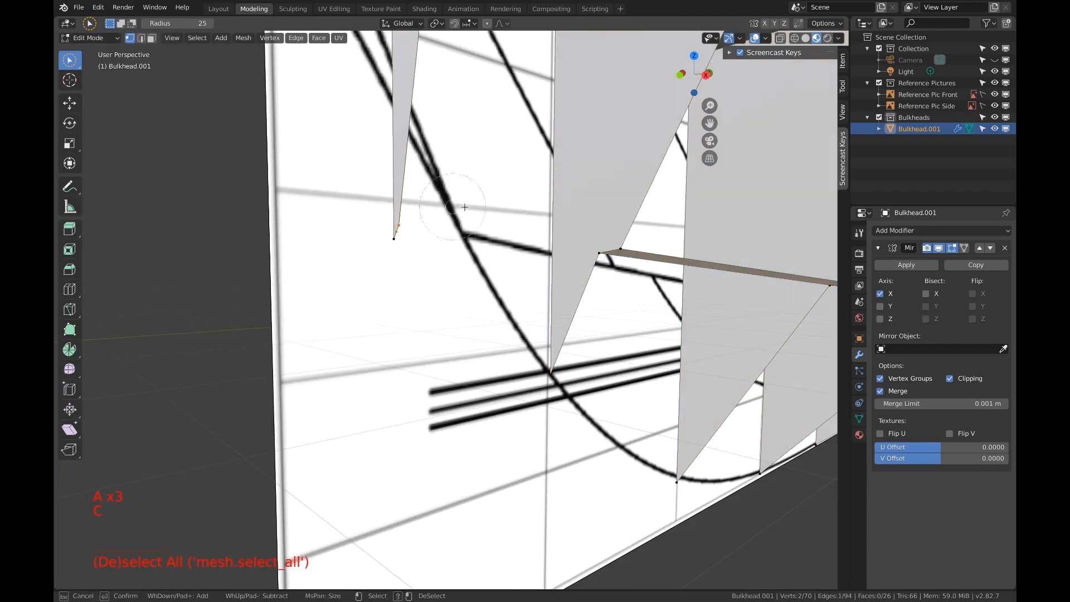
left_click(613, 249)
key("Escape")
key("f")
middle_click_drag(589, 256, 526, 266)
scroll(567, 270, "down", 2)
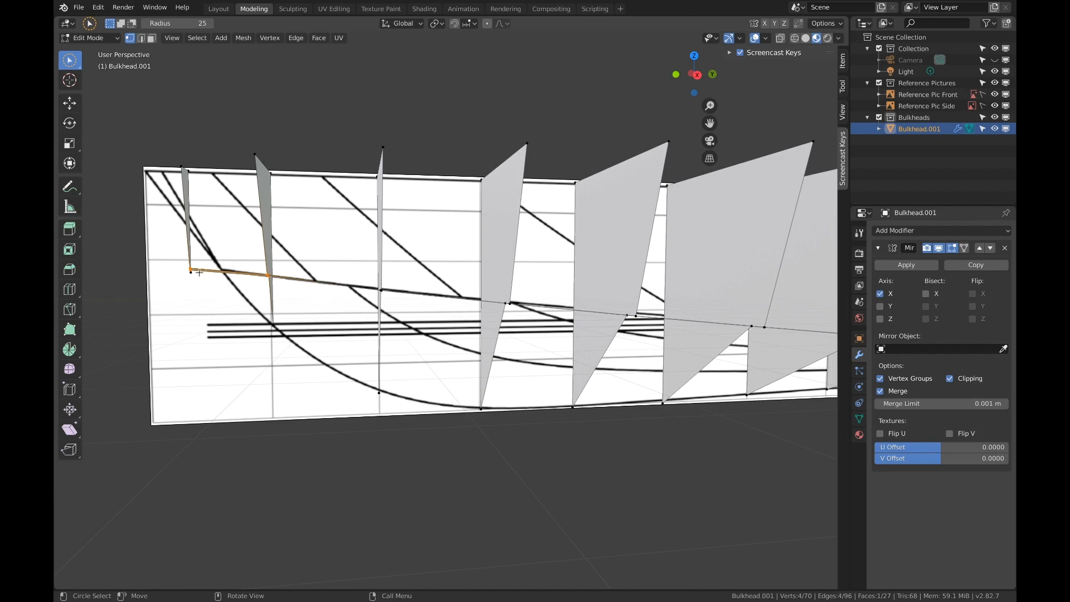
Show the bow end in right orthographic view, clear the selection and switch the viewport to wireframe shading.
scroll(200, 272, "up", 2)
middle_click_drag(200, 273, 237, 278, "shift")
scroll(238, 277, "down", 2)
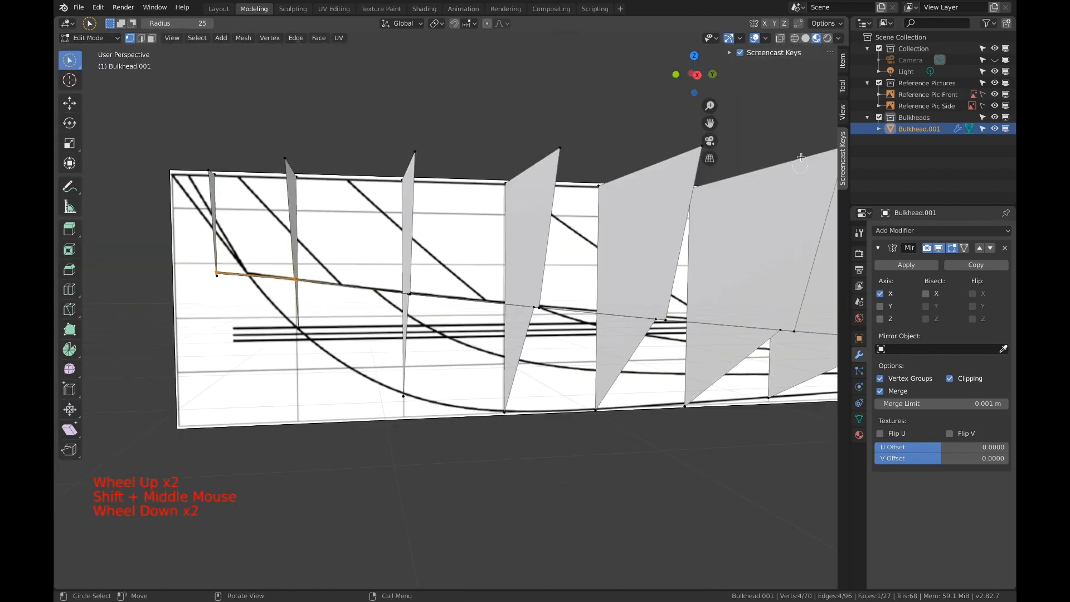
left_click(696, 75)
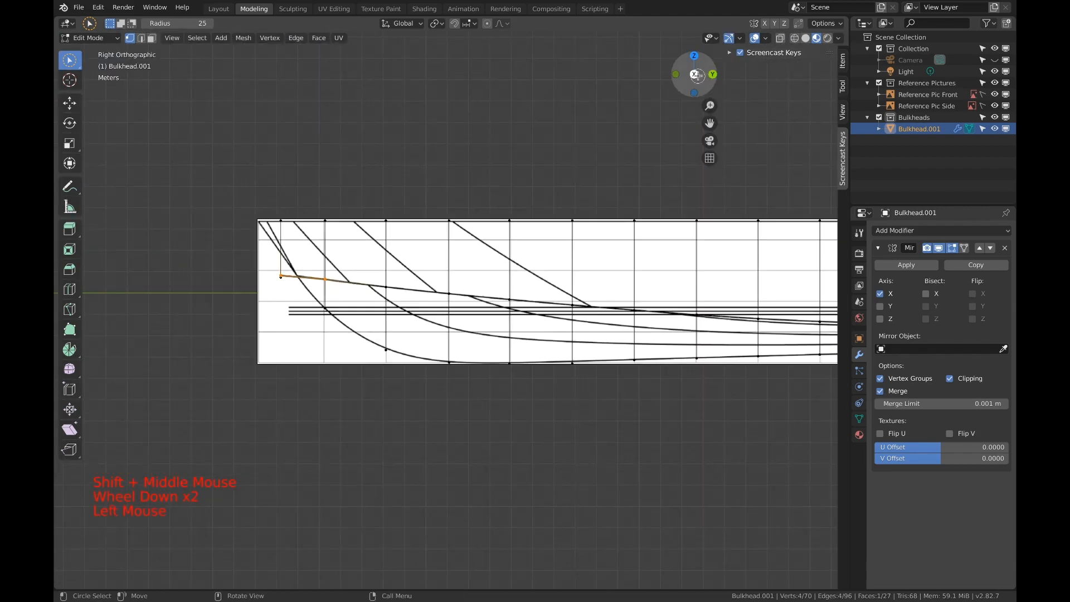
scroll(282, 279, "up", 3)
middle_click_drag(282, 280, 507, 334, "shift")
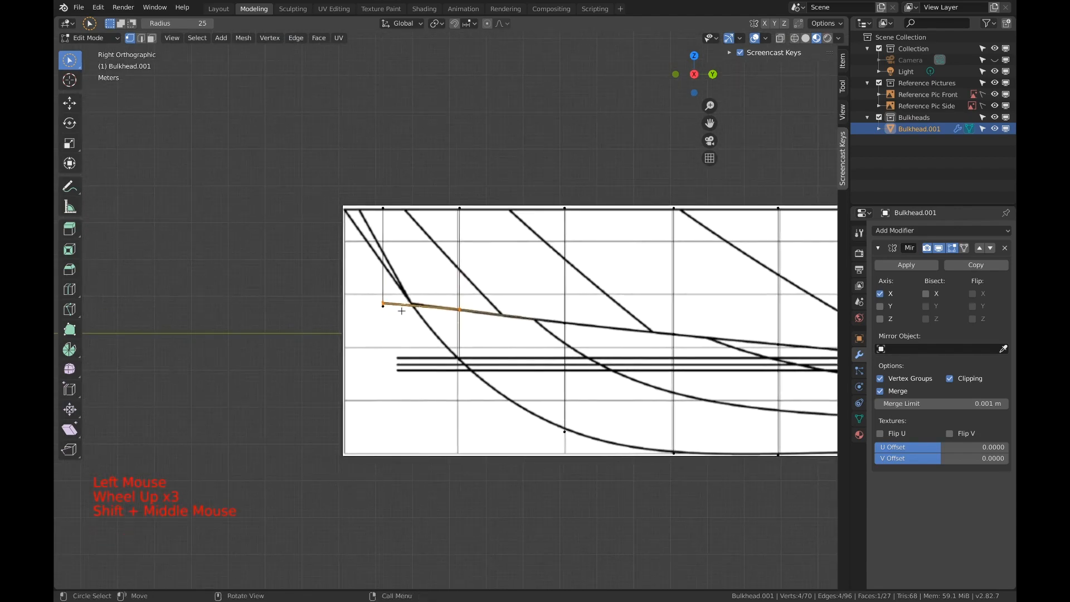
scroll(388, 307, "up", 3)
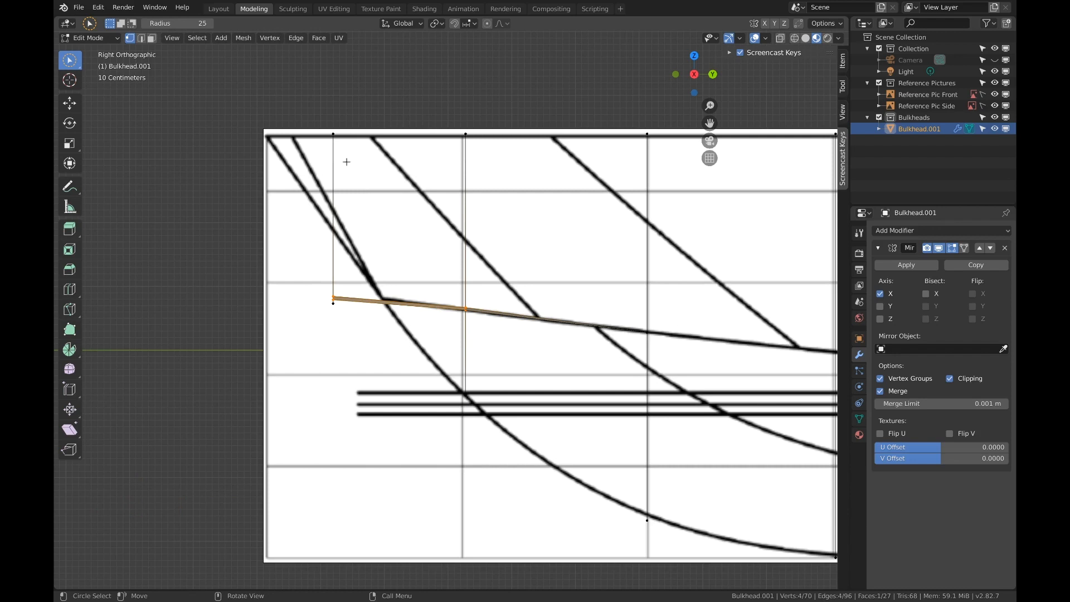
key("a")
key("a")
key("a")
right_click(333, 136)
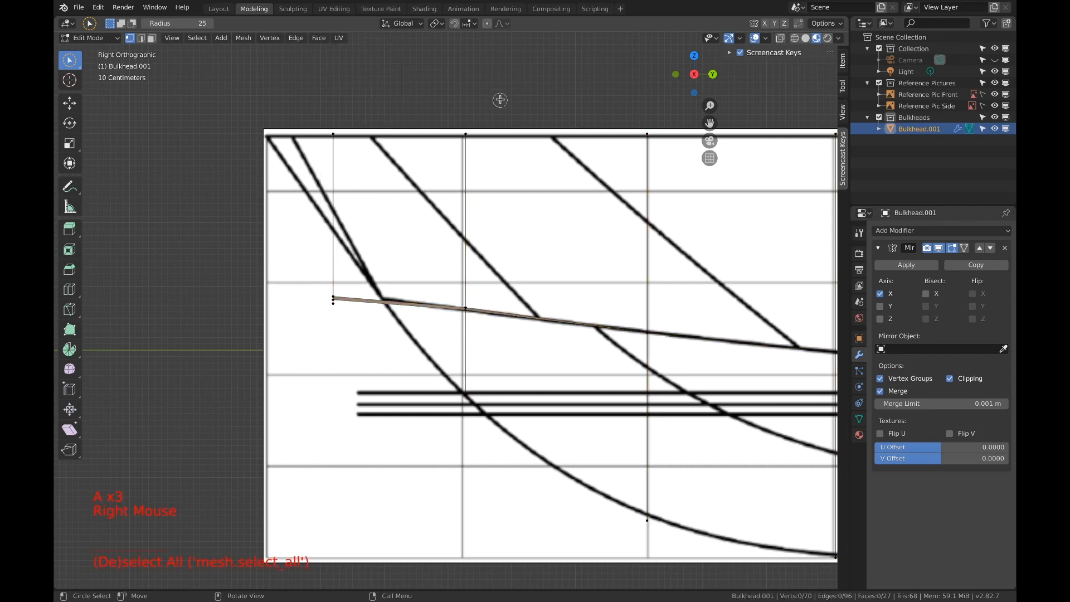
left_click(374, 125)
key("z")
left_click(289, 125)
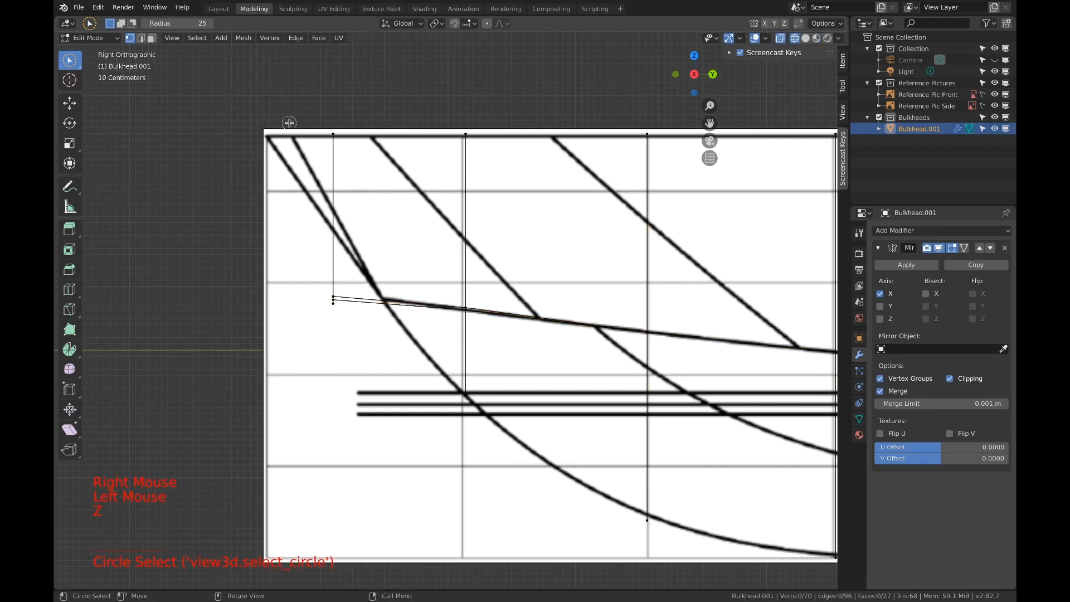
Select all vertices of the foremost bulkhead and move them about 0.8 m along Y to where the chine meets the stem curve.
key("a")
key("a")
key("a")
key("b")
left_click_drag(290, 113, 364, 314)
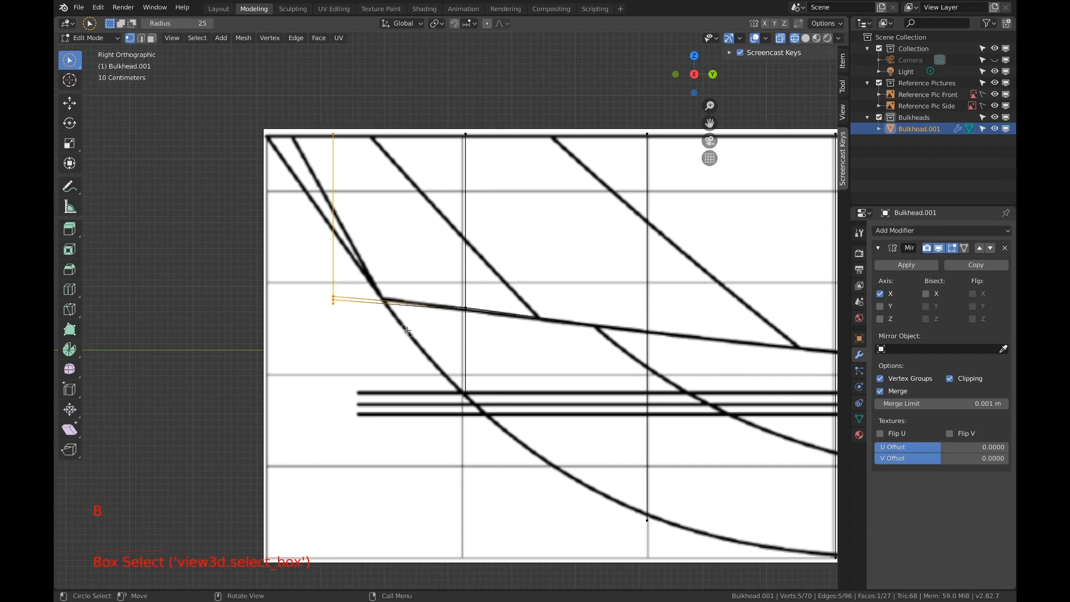
key("g")
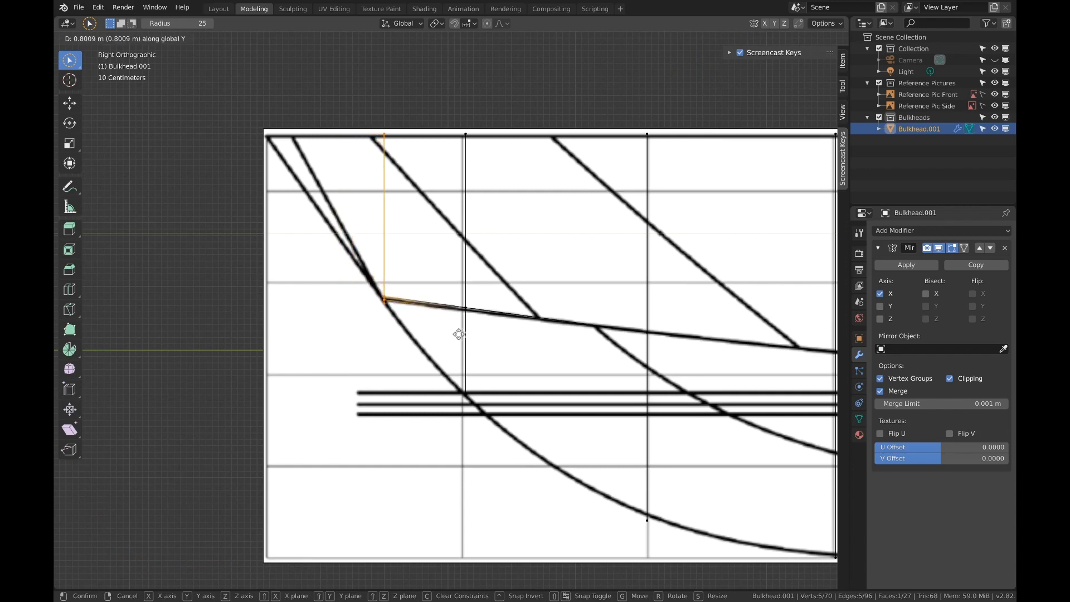
left_click(459, 334)
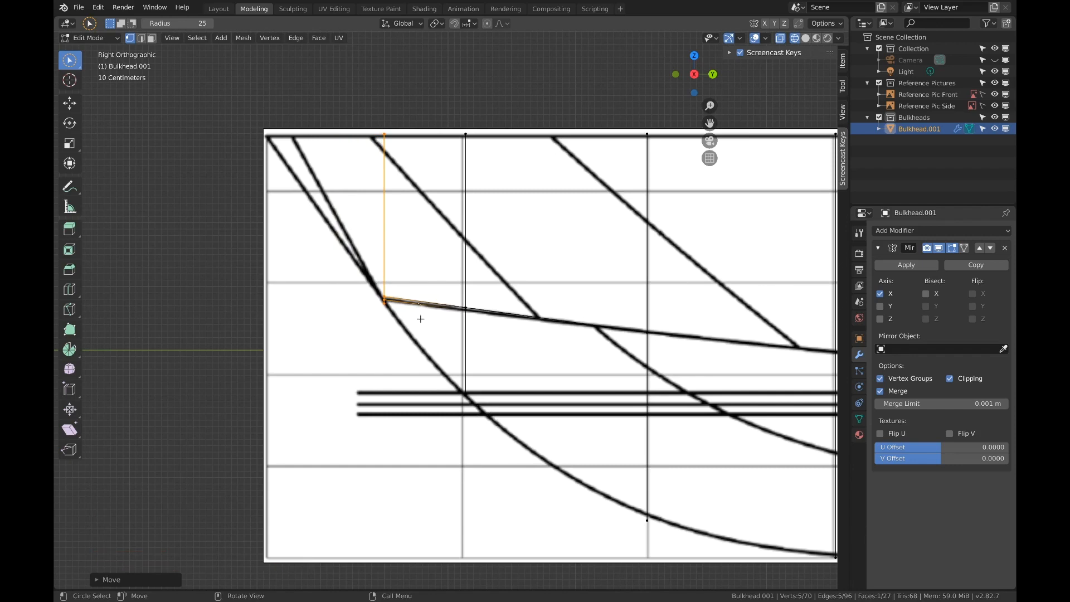
Return the viewport to solid shading and show the stern half of the hull in bottom orthographic view.
scroll(420, 318, "down", 3)
mouse_move(420, 319)
middle_mouse_down()
mouse_move(446, 351)
mouse_move(588, 373)
middle_mouse_up()
scroll(454, 355, "down", 6)
key("z")
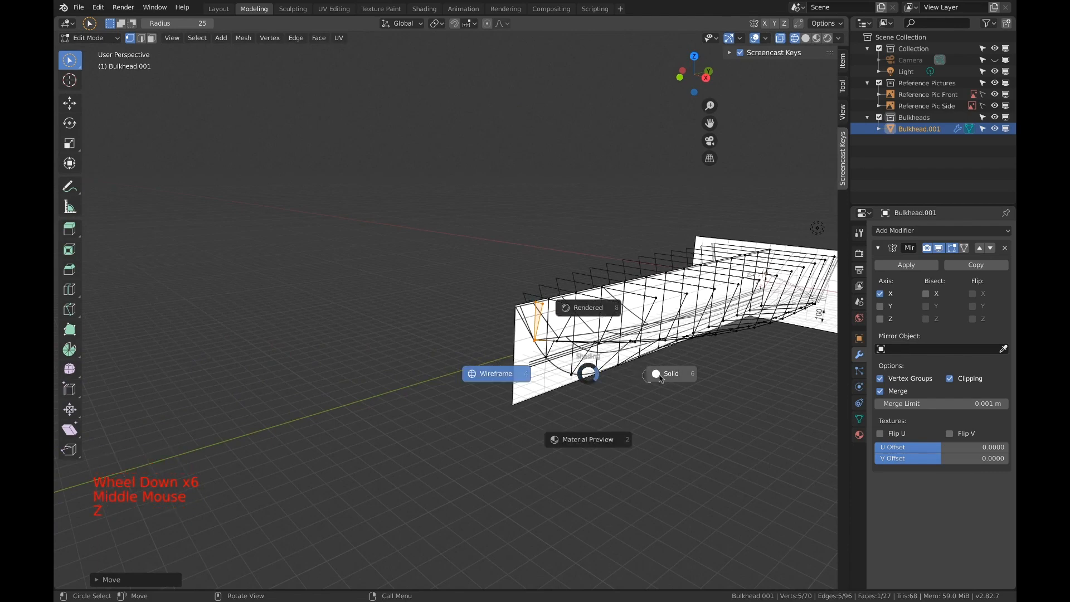
mouse_move(666, 373)
middle_mouse_down("shift")
mouse_move(604, 386)
mouse_move(564, 448)
mouse_move(530, 292)
mouse_move(335, 307)
mouse_move(387, 269)
mouse_move(390, 253)
middle_mouse_up("shift")
scroll(491, 190, "up", 2)
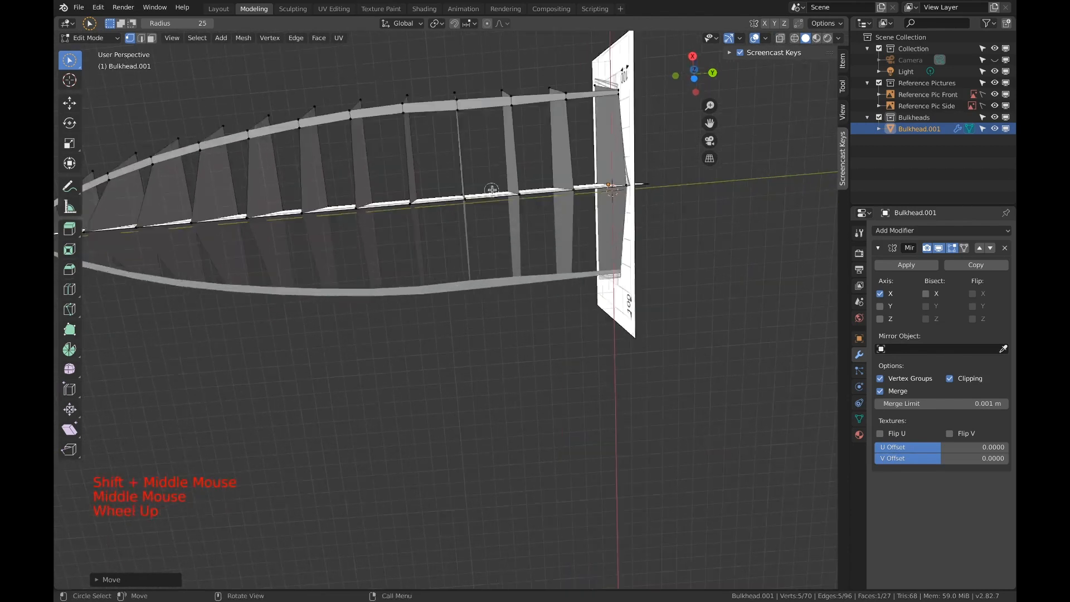
scroll(492, 190, "up", 2)
middle_click_drag(491, 190, 490, 308, "shift")
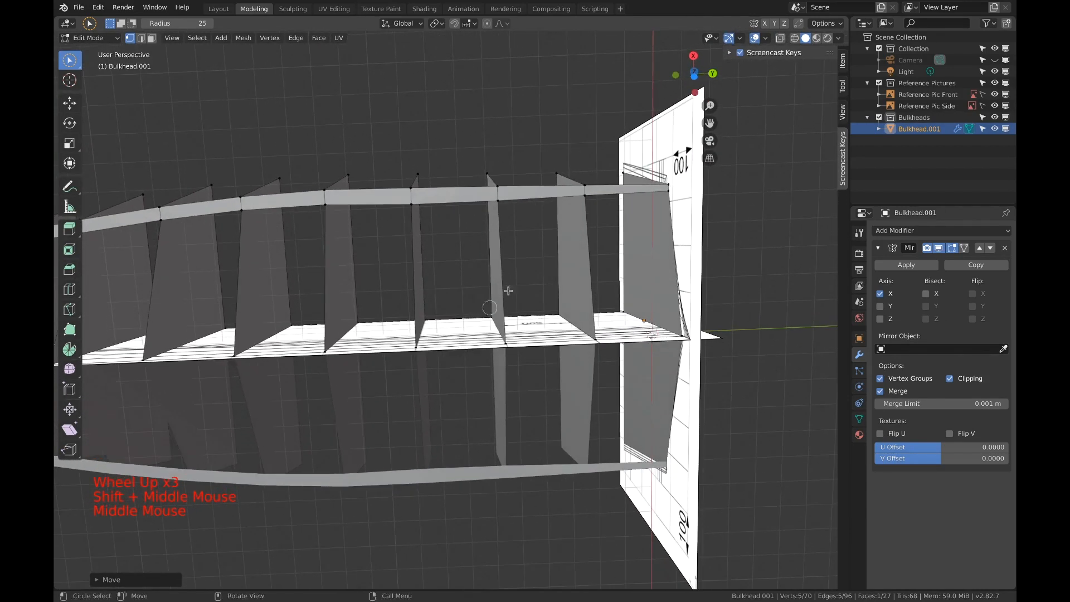
left_click(693, 75)
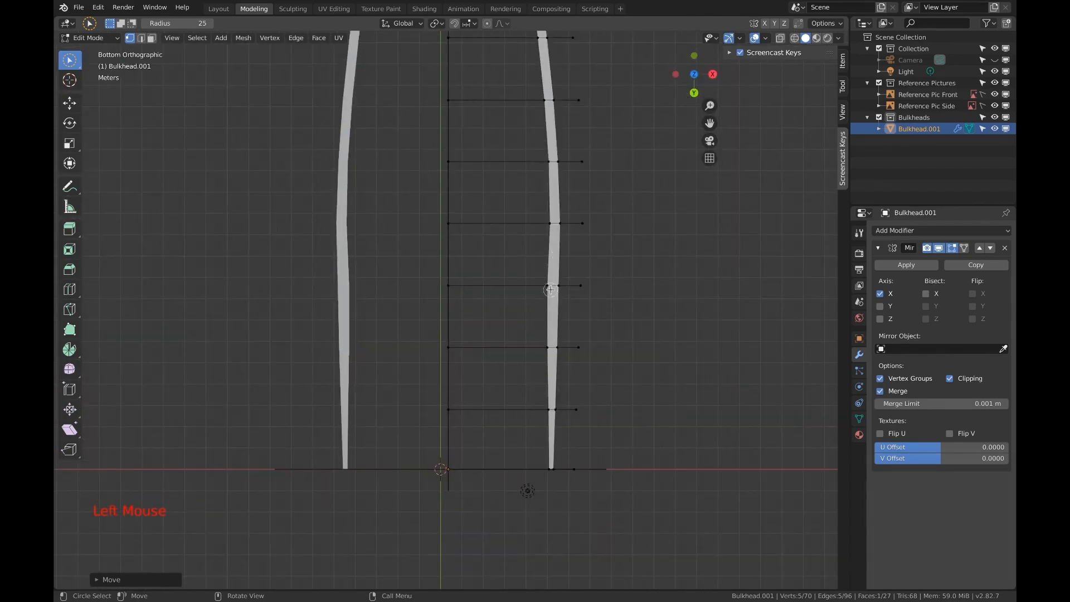
middle_click_drag(547, 405, 532, 370, "shift")
scroll(548, 368, "up", 2)
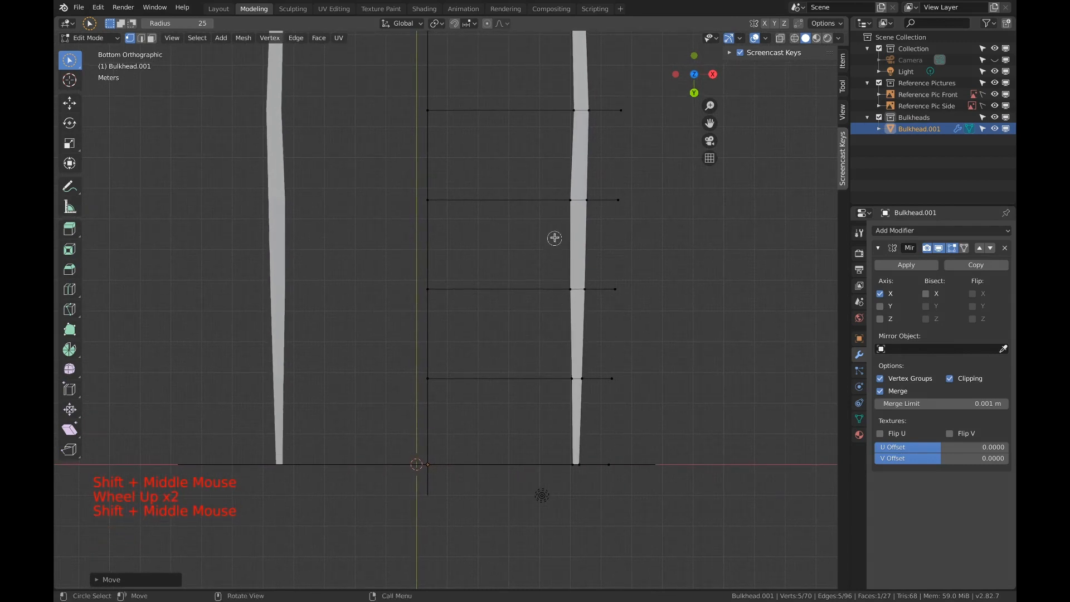
Select the inner chine vertices of the five bulkheads nearest the stern and align them by scaling to 0 along X.
key("a")
key("a")
key("a")
key("c")
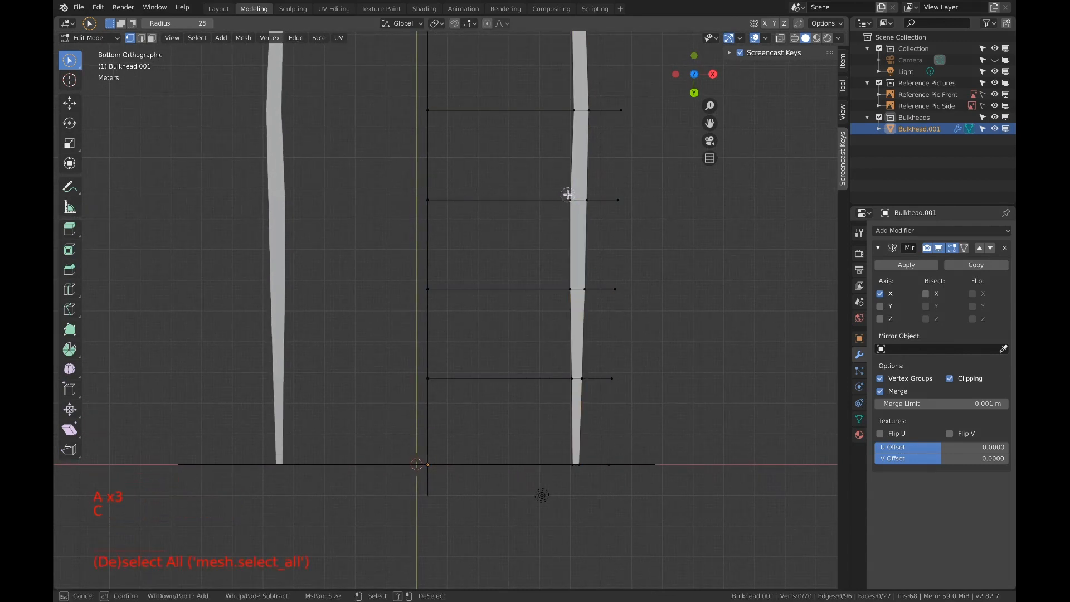
left_click_drag(566, 194, 569, 298)
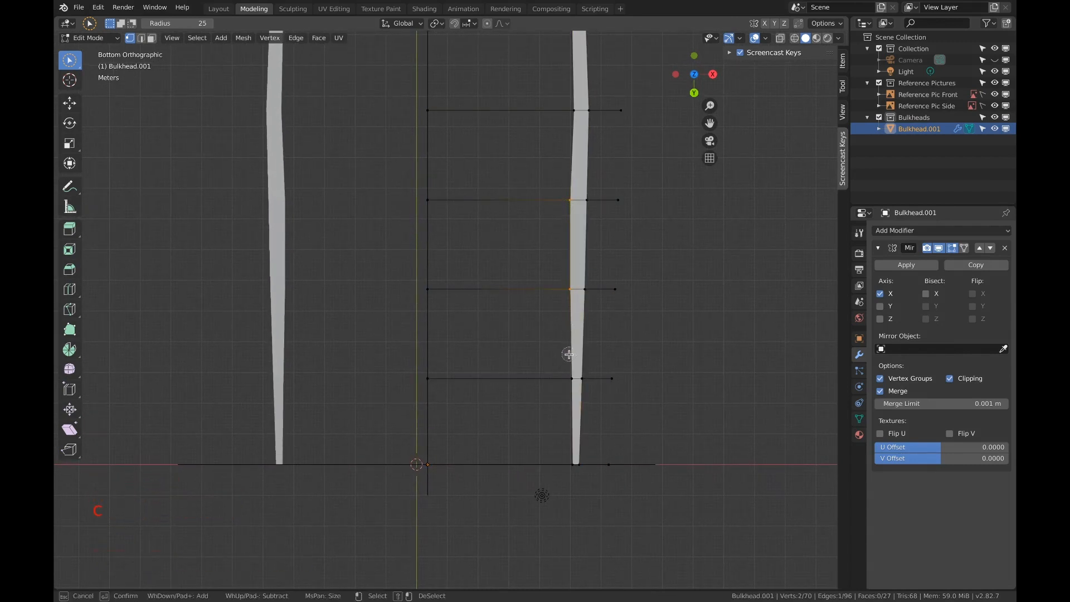
left_click_drag(569, 368, 568, 375)
key("Escape")
middle_click_drag(555, 222, 533, 243, "shift")
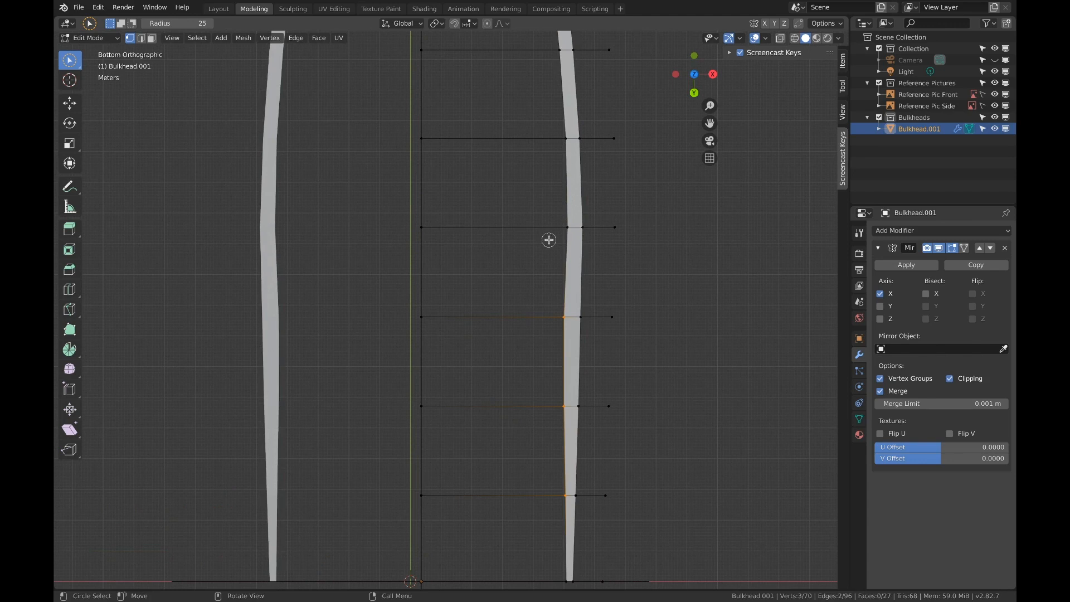
key("c")
left_click_drag(554, 231, 563, 229)
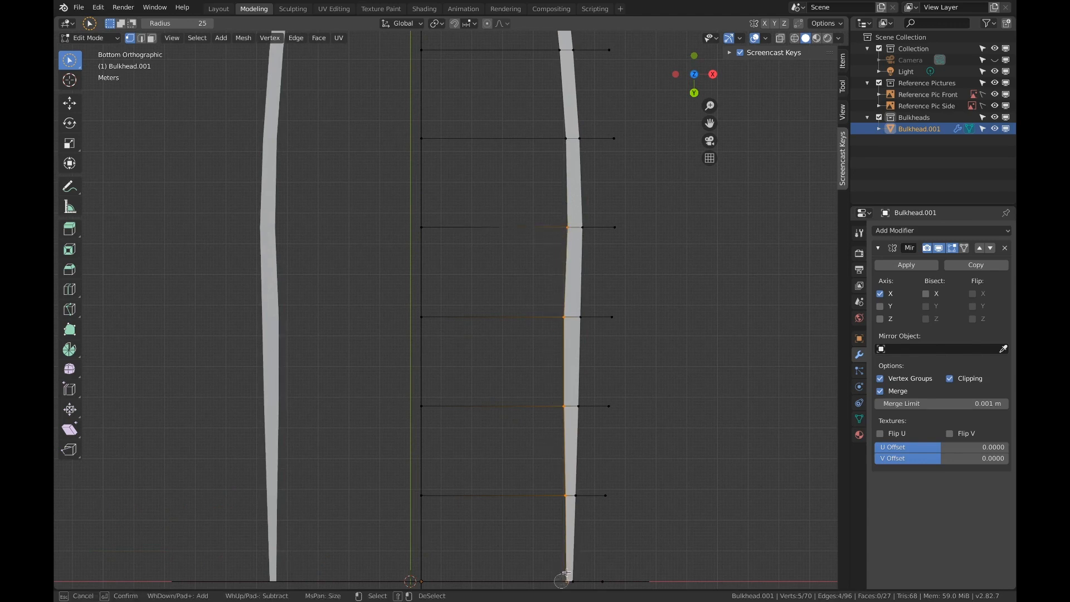
key("Escape")
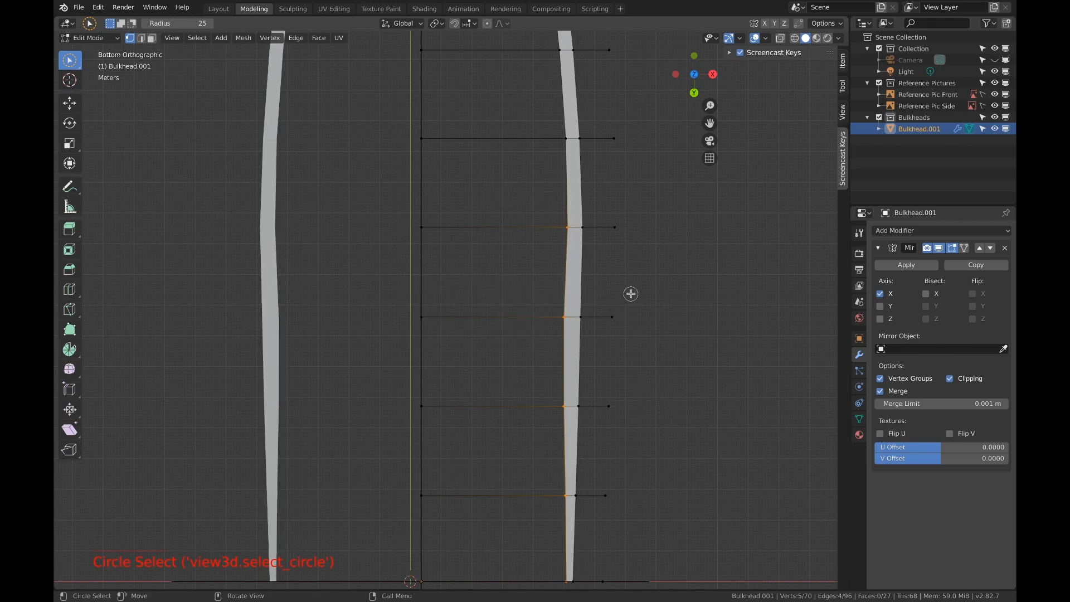
key("s")
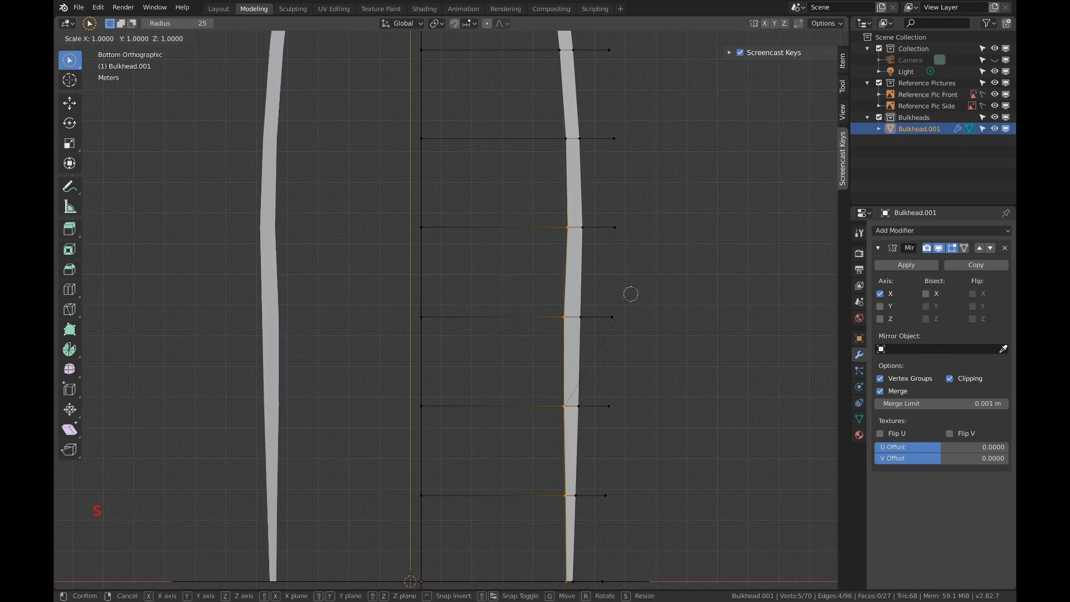
type("x")
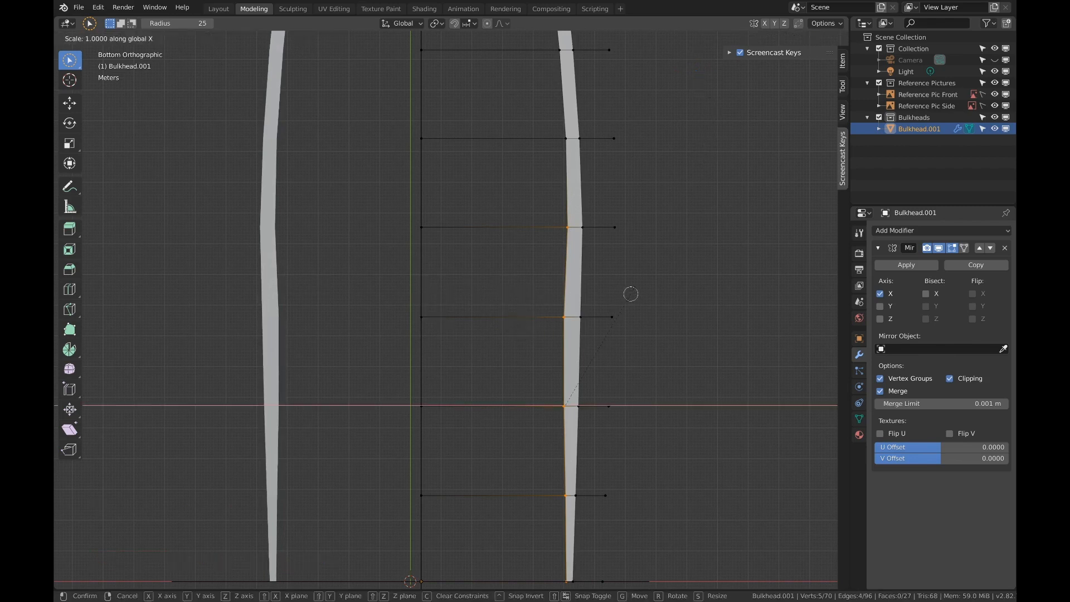
type("0")
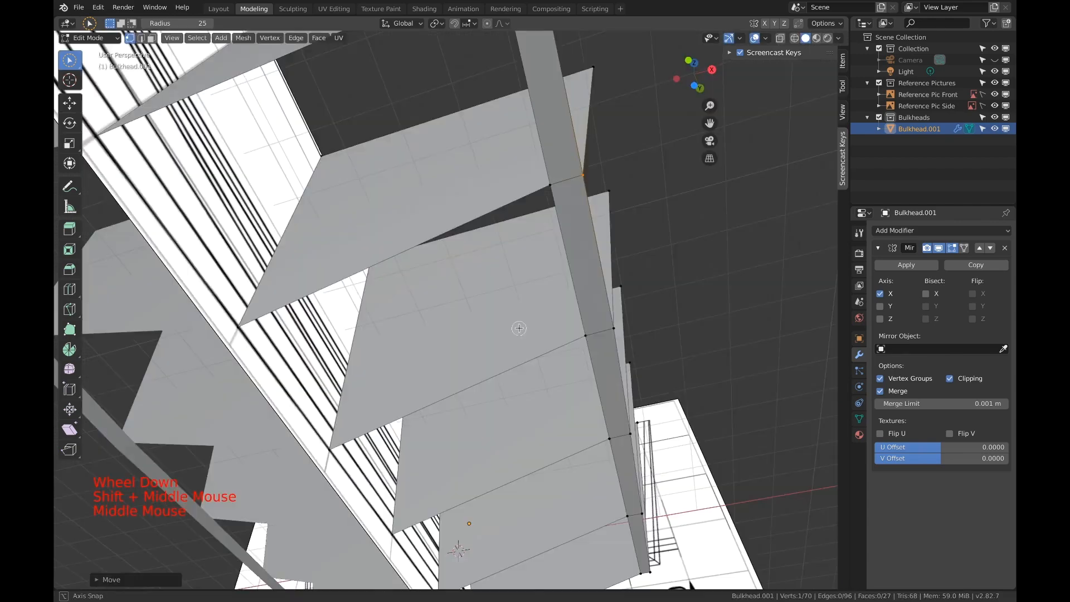
View the stern from below and hide the Reference Pictures collection.
middle_click_drag(518, 328, 541, 299)
scroll(516, 335, "down", 1)
scroll(426, 306, "down", 1)
scroll(513, 336, "up", 3)
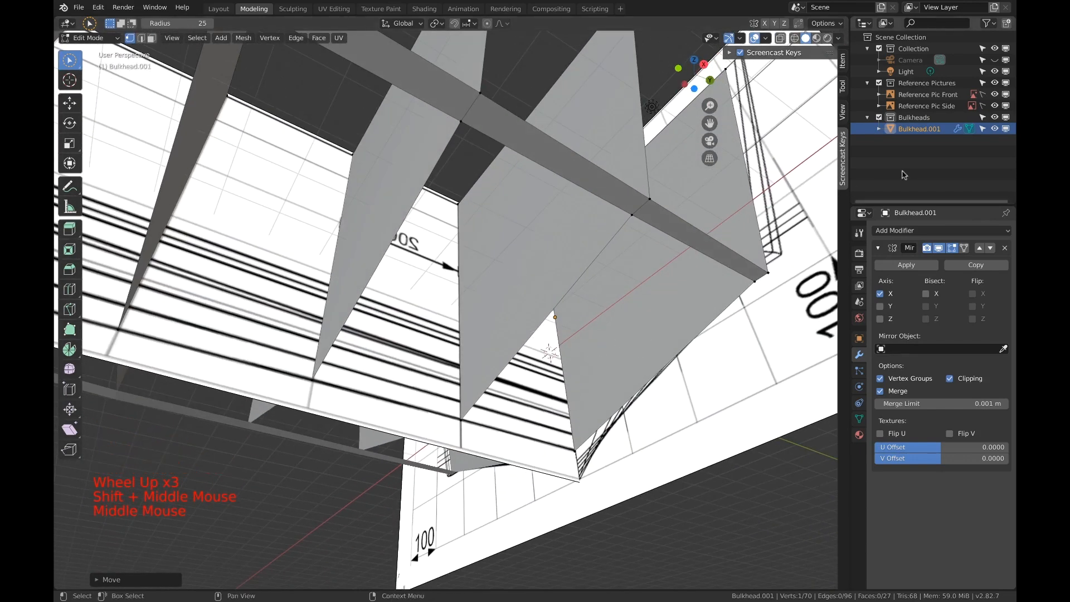
left_click(994, 82)
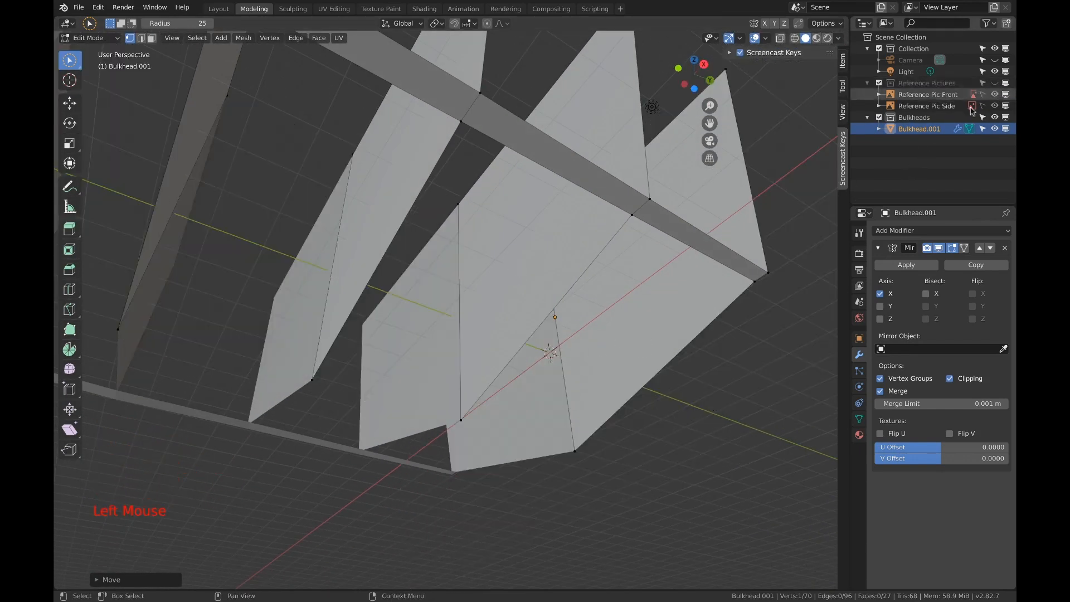
Select the inner chine and keel vertices of the first two bulkheads at the stern and fill a bottom face between them.
key("a")
key("a")
key("a")
key("c")
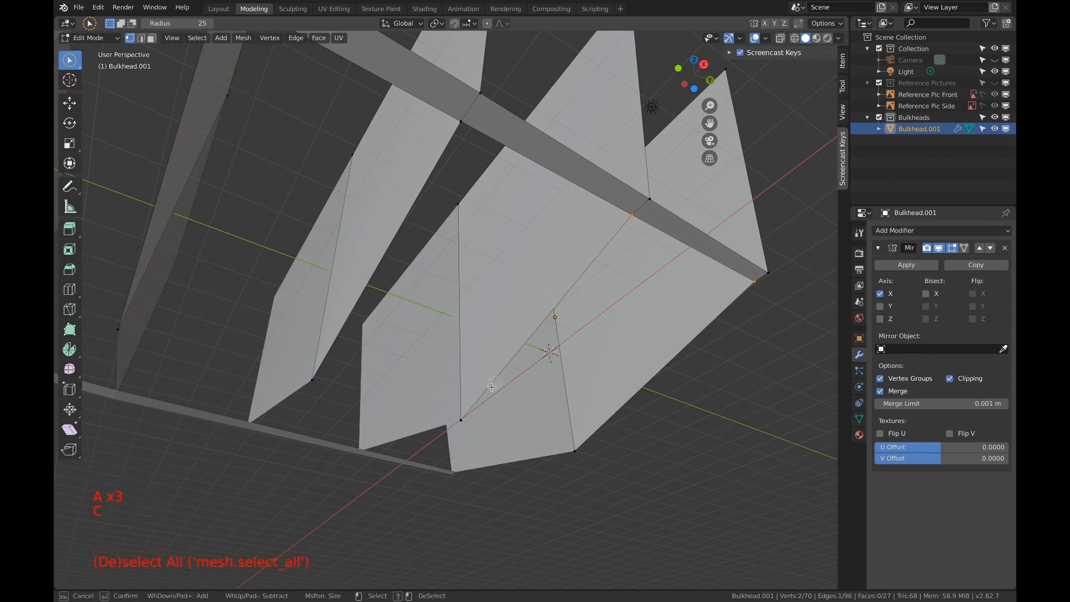
key("Escape")
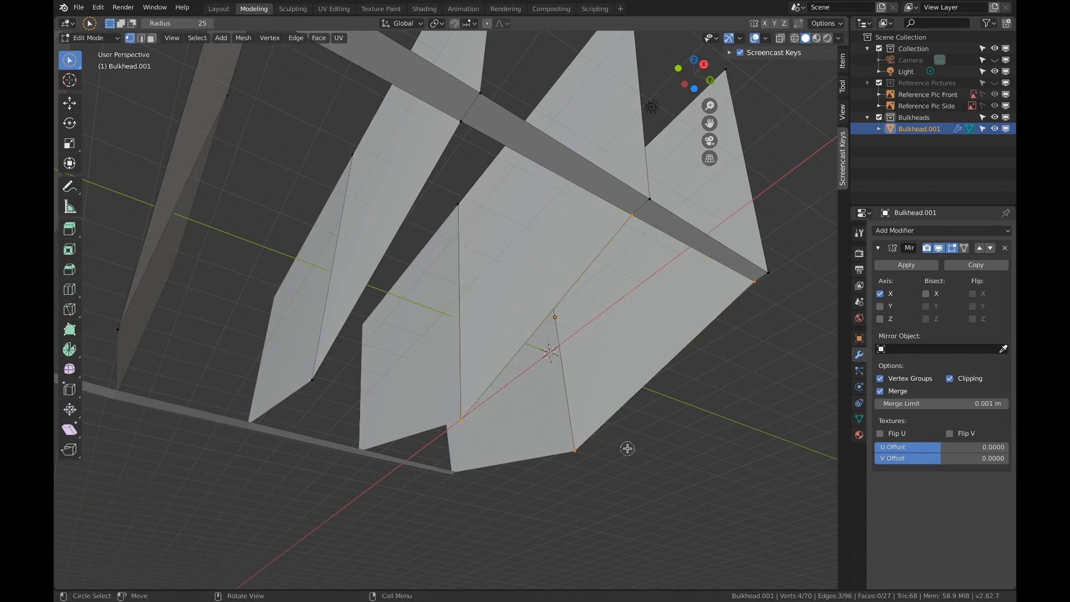
key("f")
middle_click_drag(625, 447, 556, 387, "shift")
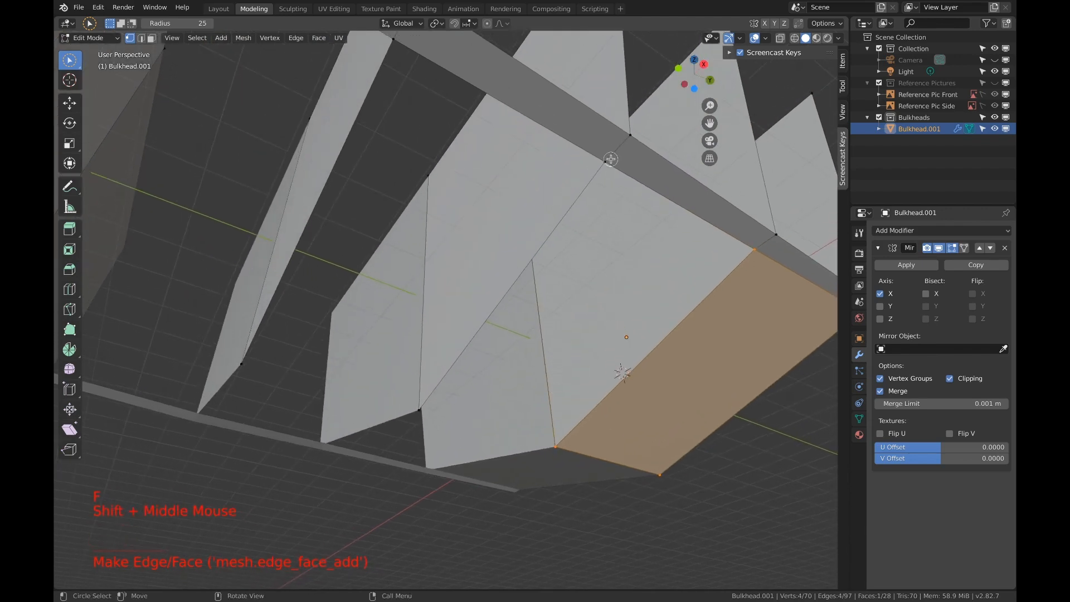
Fill a bottom face between the inner chine and keel vertices of the second and third bulkheads from the stern.
scroll(609, 163, "down", 1)
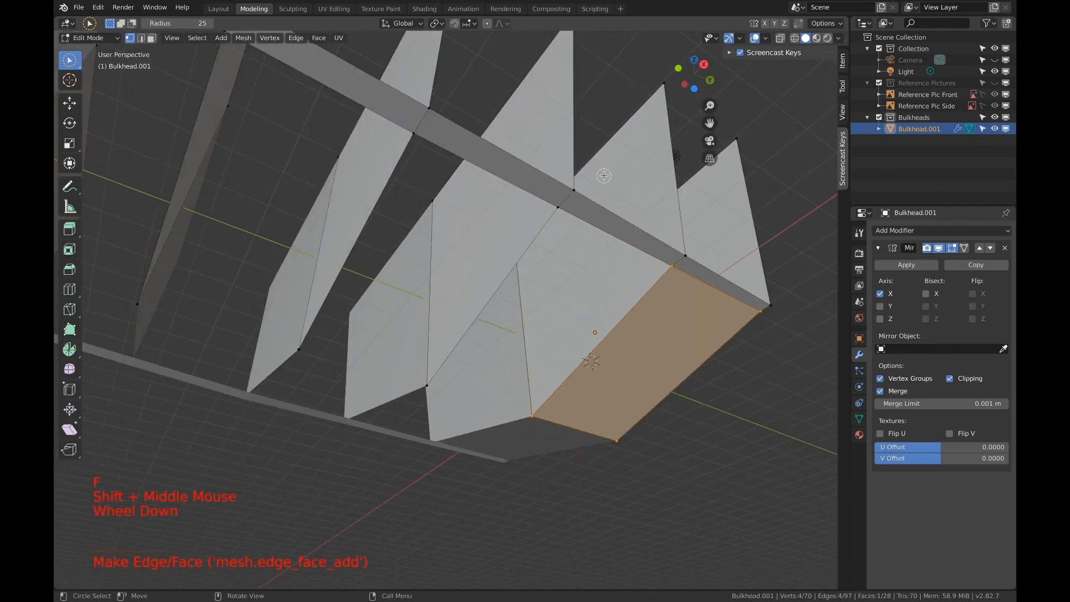
left_click(560, 210)
key("c")
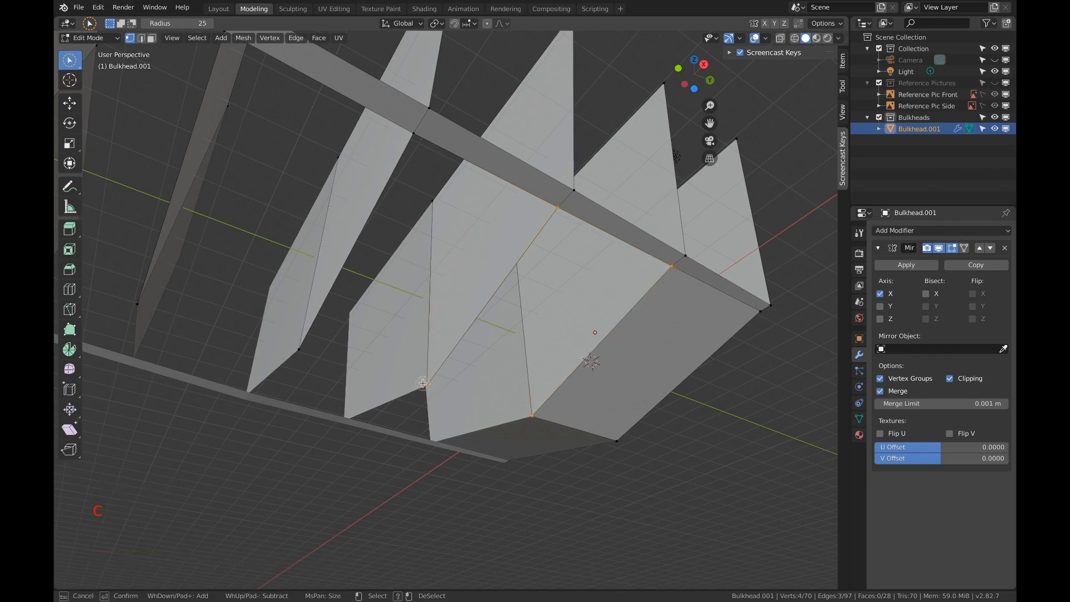
right_click(403, 347)
key("f")
middle_click_drag(403, 346, 467, 359, "shift")
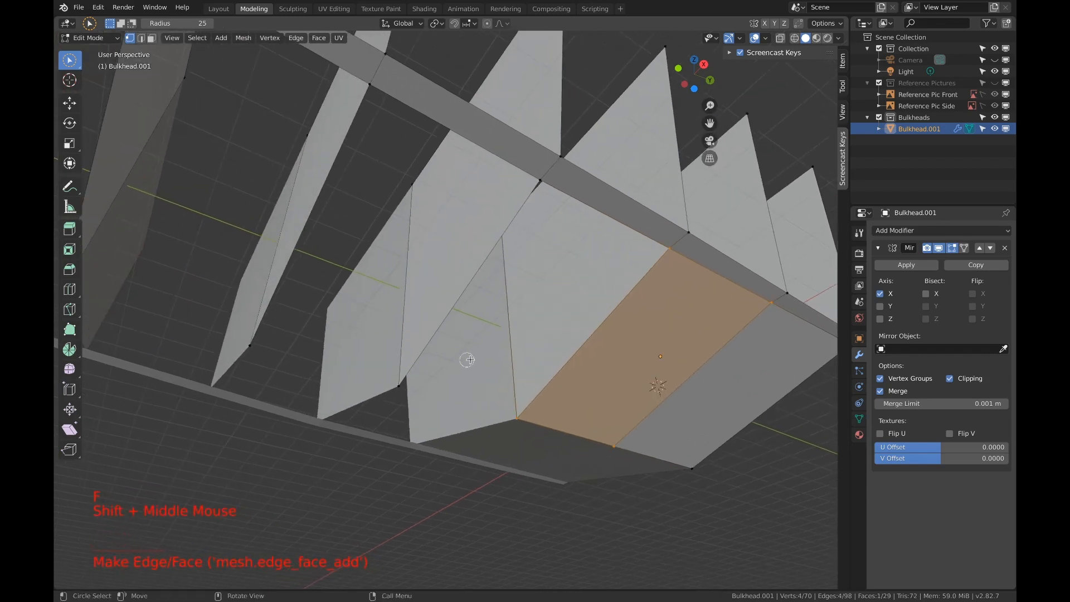
key("c")
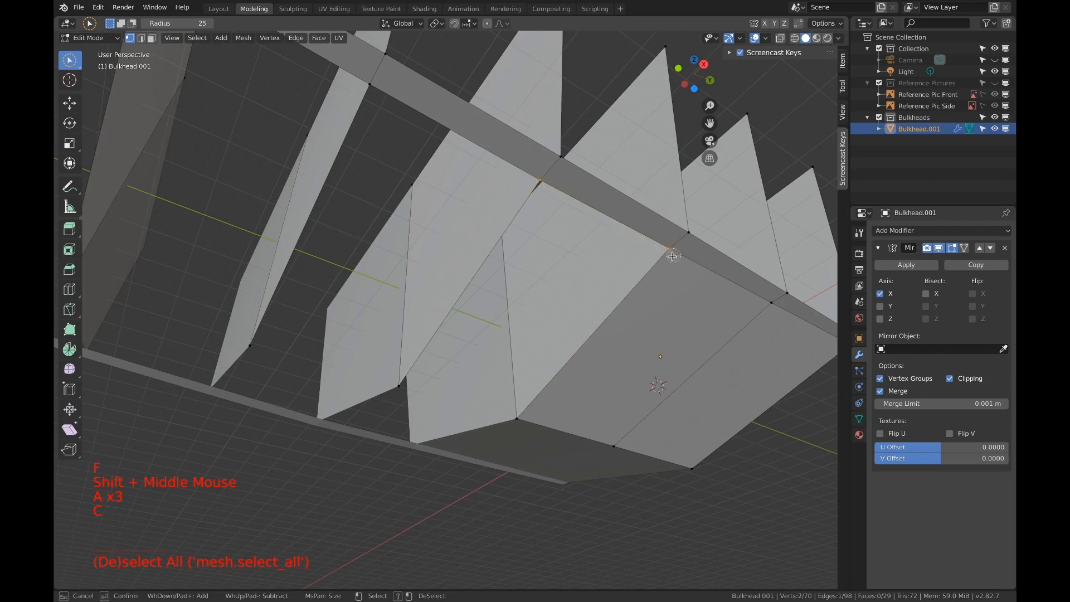
left_click_drag(532, 427, 477, 406)
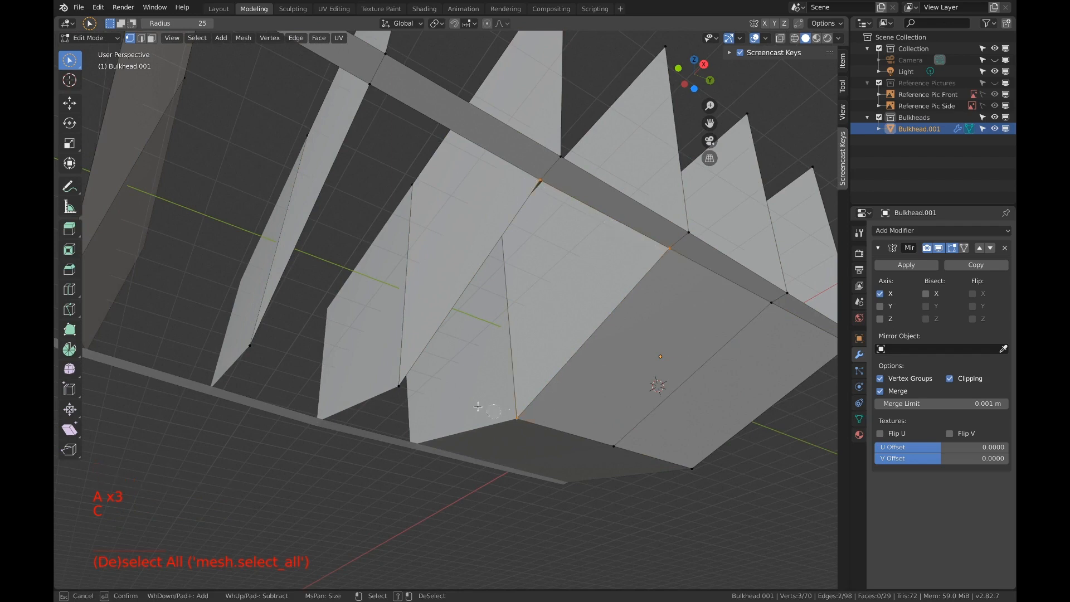
right_click(398, 385)
key("f")
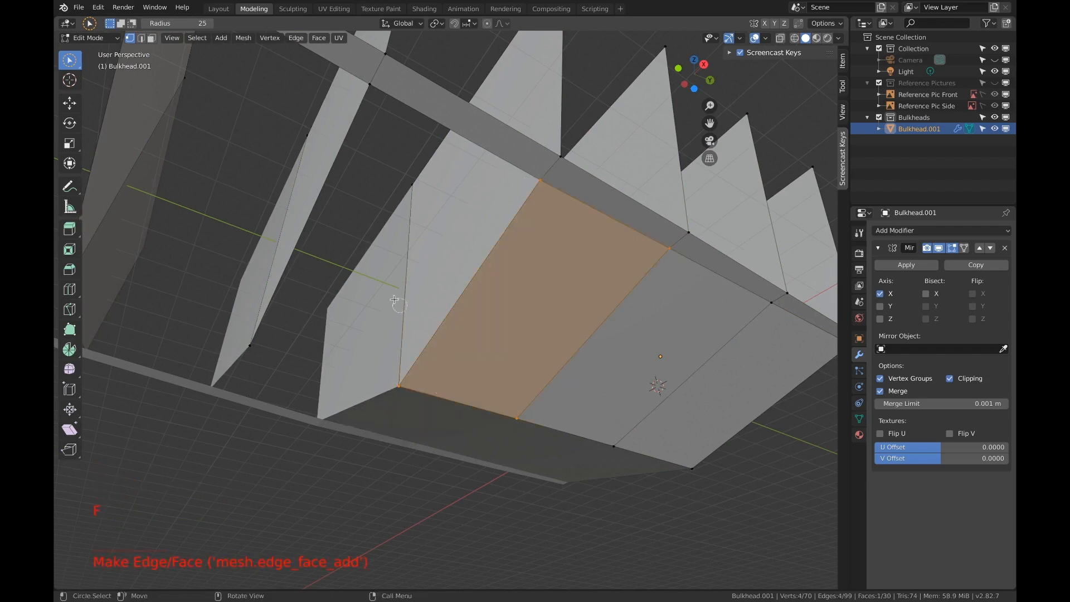
key("super+z")
key("super+z")
key("super+z")
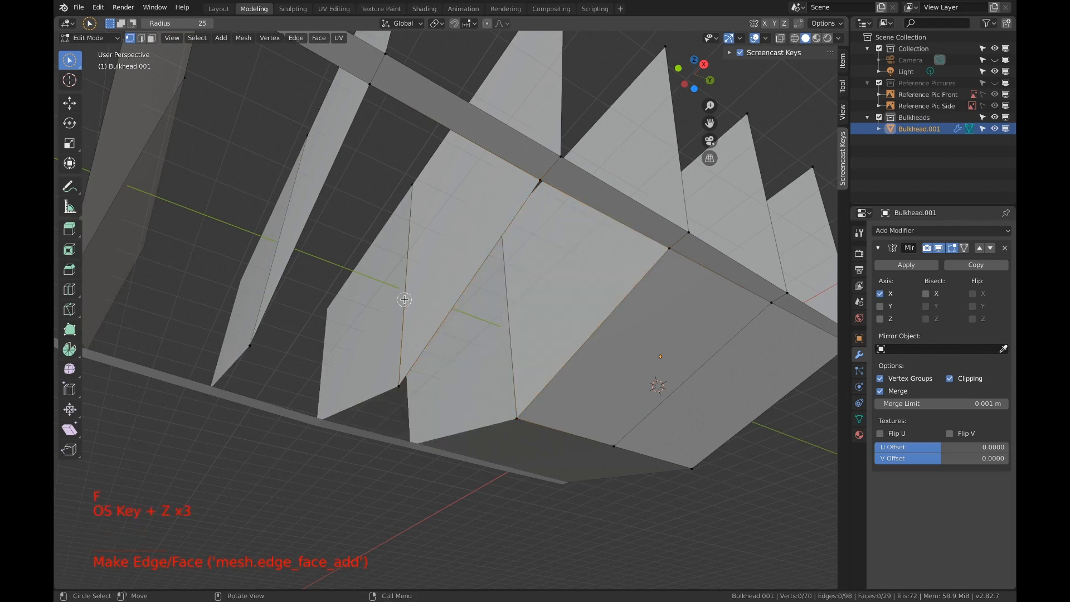
Clear the selection, then fill a bottom face between the inner chine and keel vertices of the third and fourth bulkheads from the stern.
key("a")
key("a")
key("a")
key("c")
left_click(541, 188)
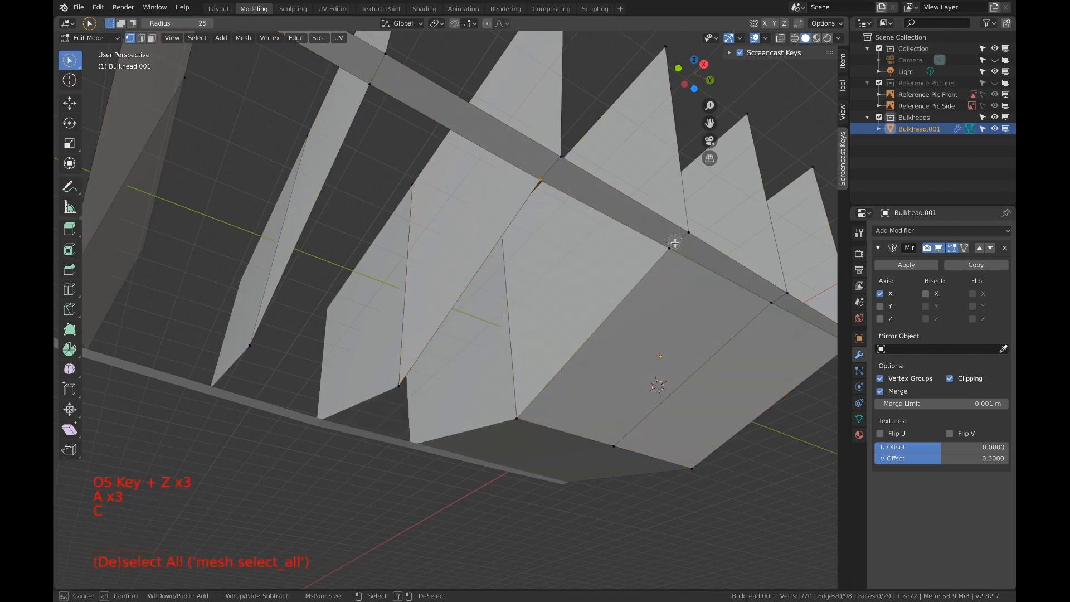
left_click(396, 383)
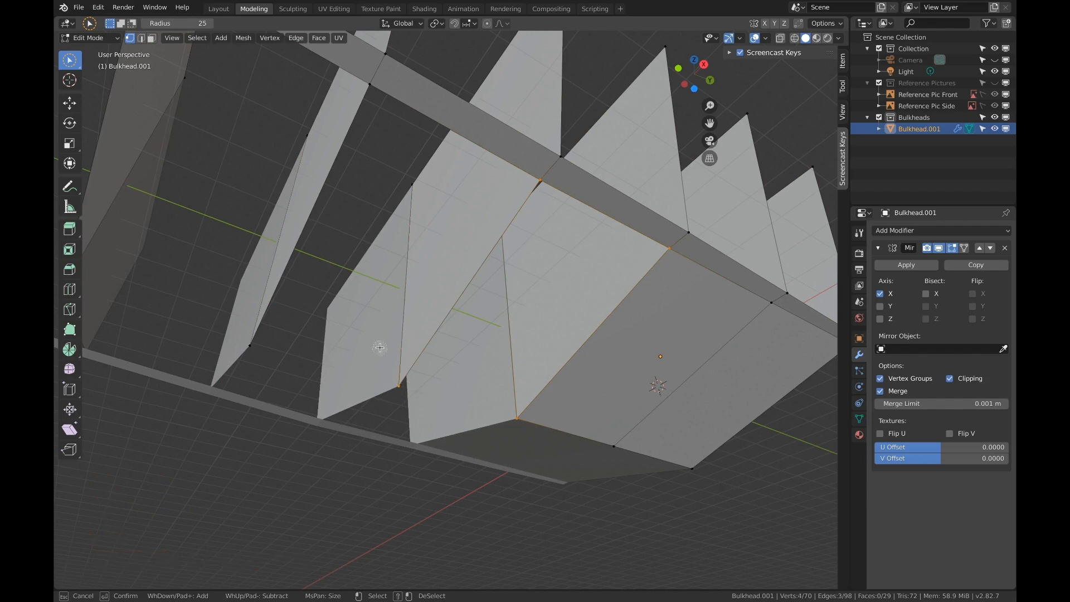
middle_click_drag(450, 336, 500, 352)
key("f")
Select the inner chine and keel vertices of the fourth and fifth bulkheads from the stern and fill a bottom face between them.
key("a")
key("a")
key("a")
key("c")
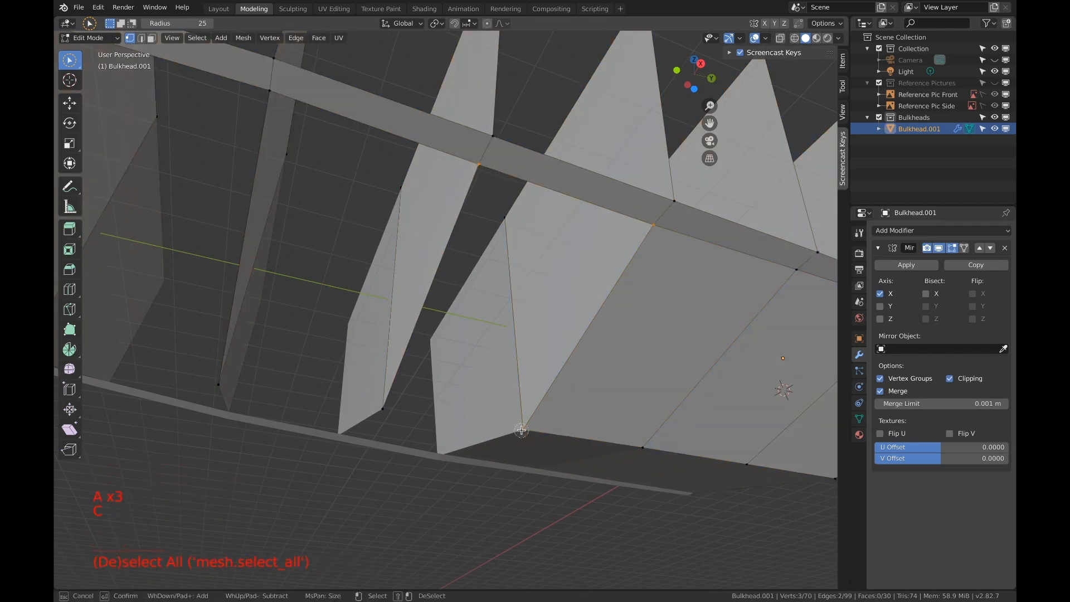
left_click(380, 407)
right_click(341, 363)
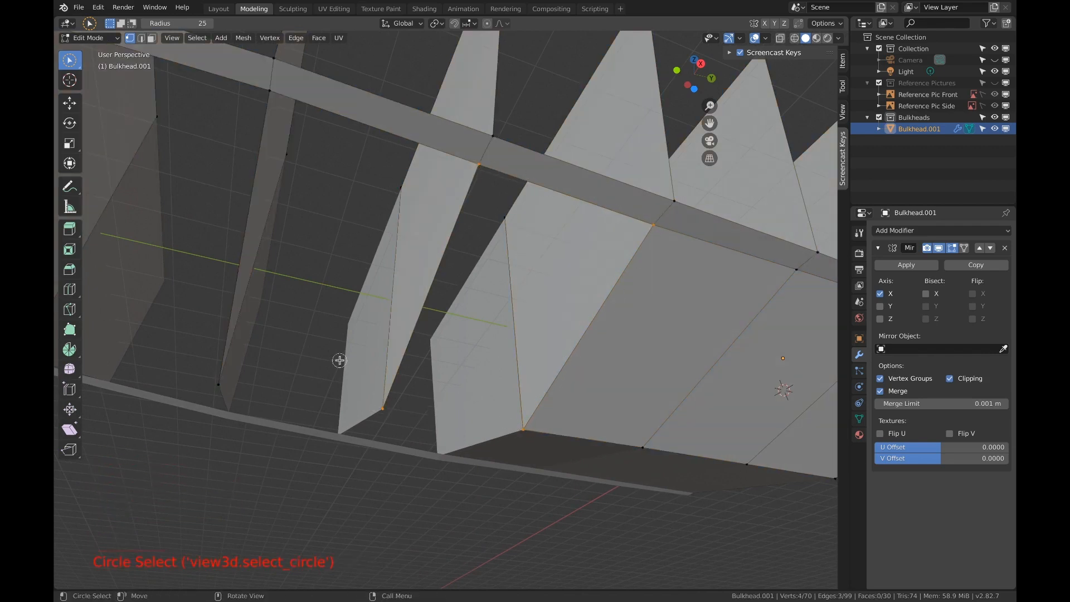
key("f")
Fill a bottom face between the inner chine and keel vertices of the fifth and sixth bulkheads from the stern.
middle_click_drag(338, 359, 488, 285, "shift")
key("a")
key("a")
key("a")
key("c")
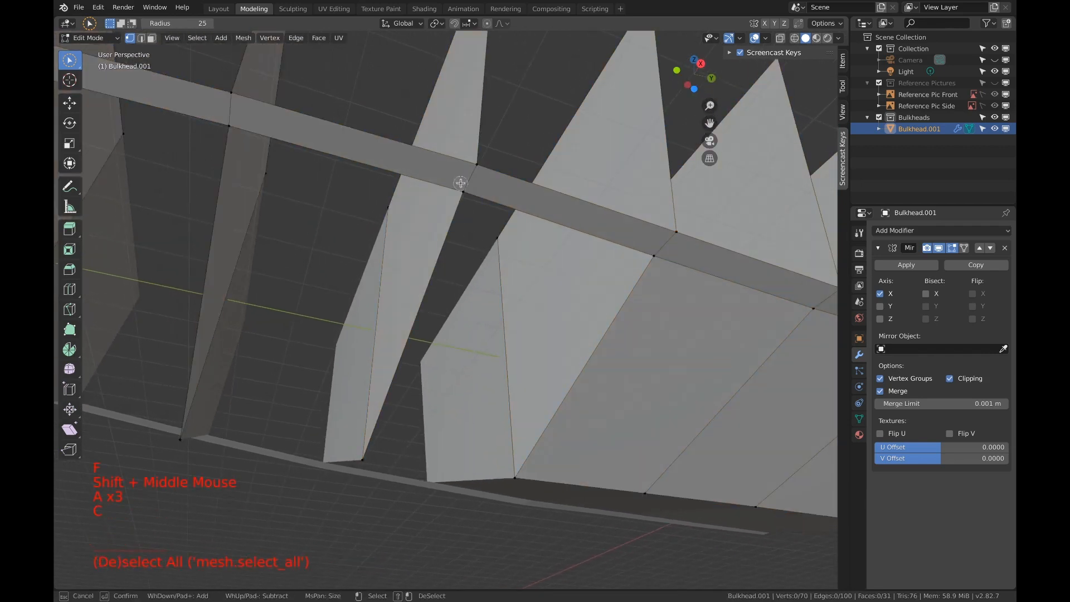
left_click(463, 192)
left_click(652, 255)
left_click(505, 479)
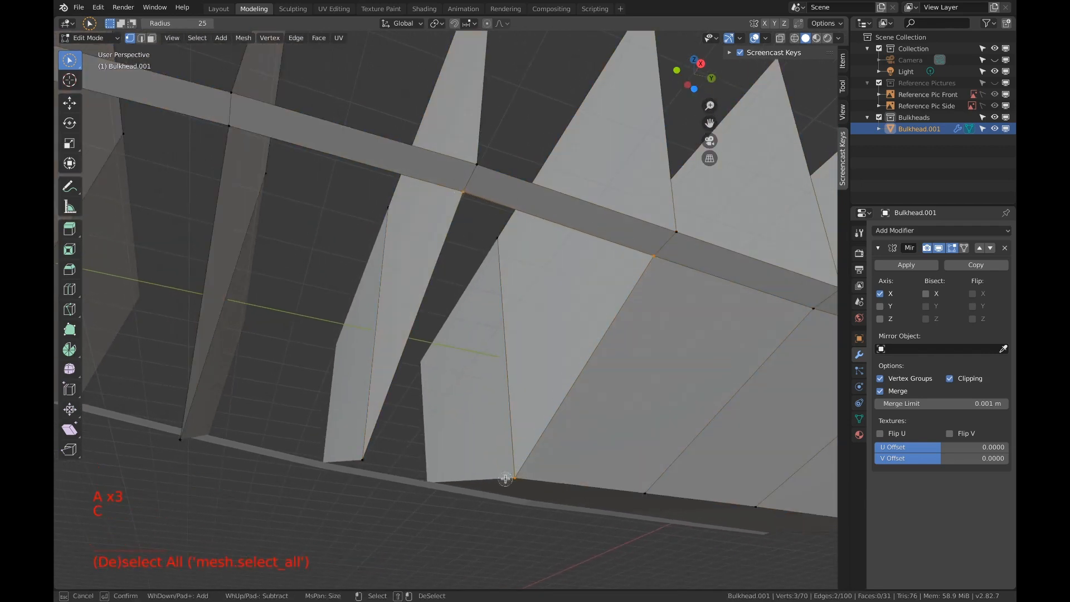
right_click(353, 417)
key("f")
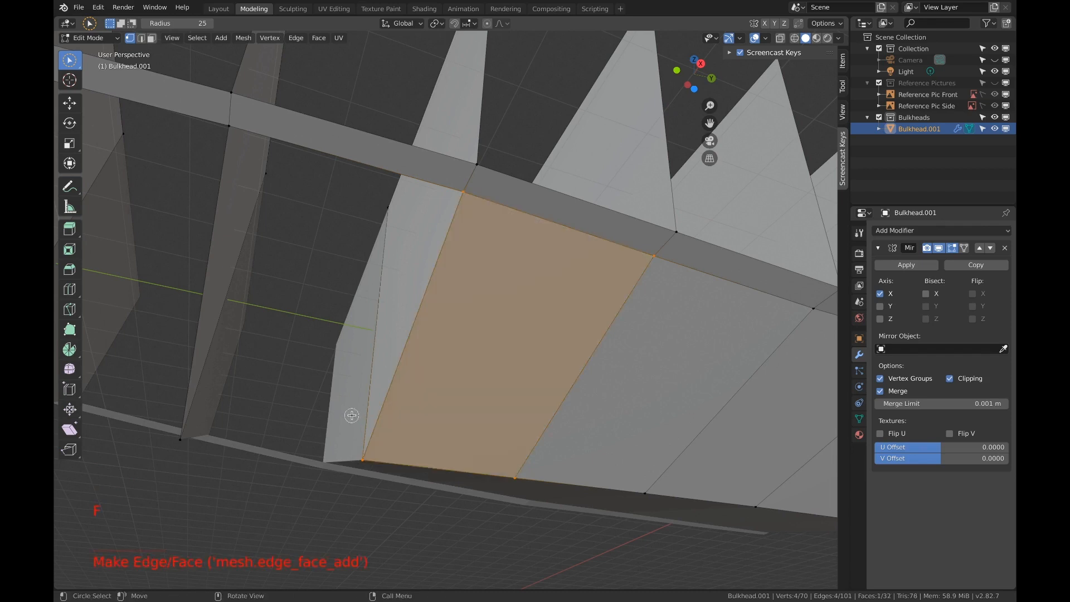
Select the inner chine and keel vertices of the sixth and seventh bulkheads from the stern and bridge them with a bottom face.
middle_click_drag(353, 417, 540, 373, "shift")
key("a")
key("a")
key("a")
key("c")
left_click(558, 185)
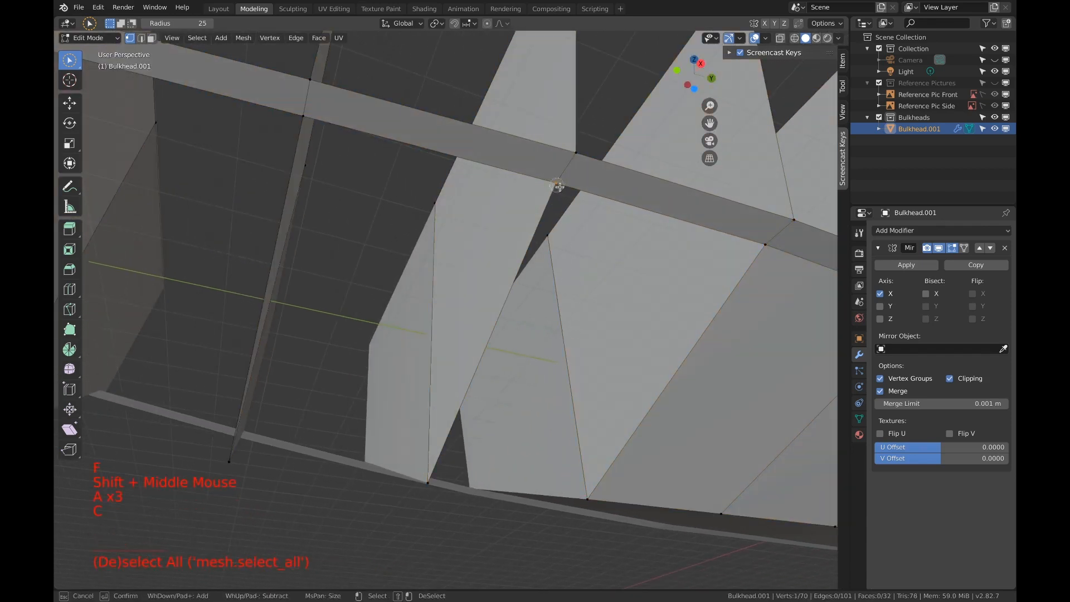
left_click(586, 503)
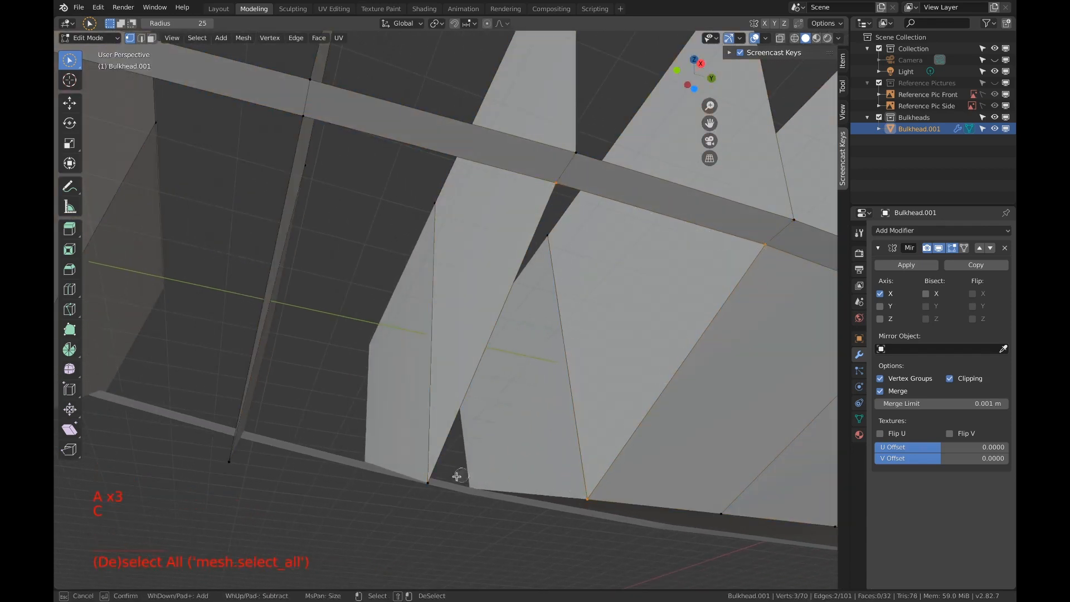
left_click(422, 489)
right_click(404, 512)
key("f")
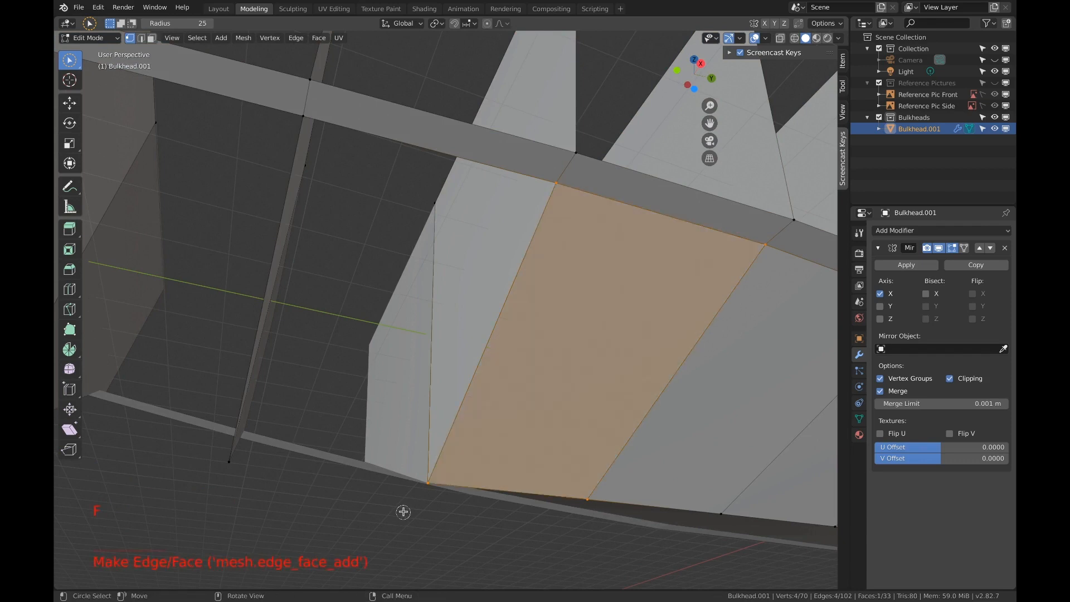
Extend the hull bottom with a face between the inner chine and keel vertices of the seventh and eighth bulkheads.
middle_click_drag(402, 508, 383, 419, "shift")
key("a")
key("a")
key("a")
key("c")
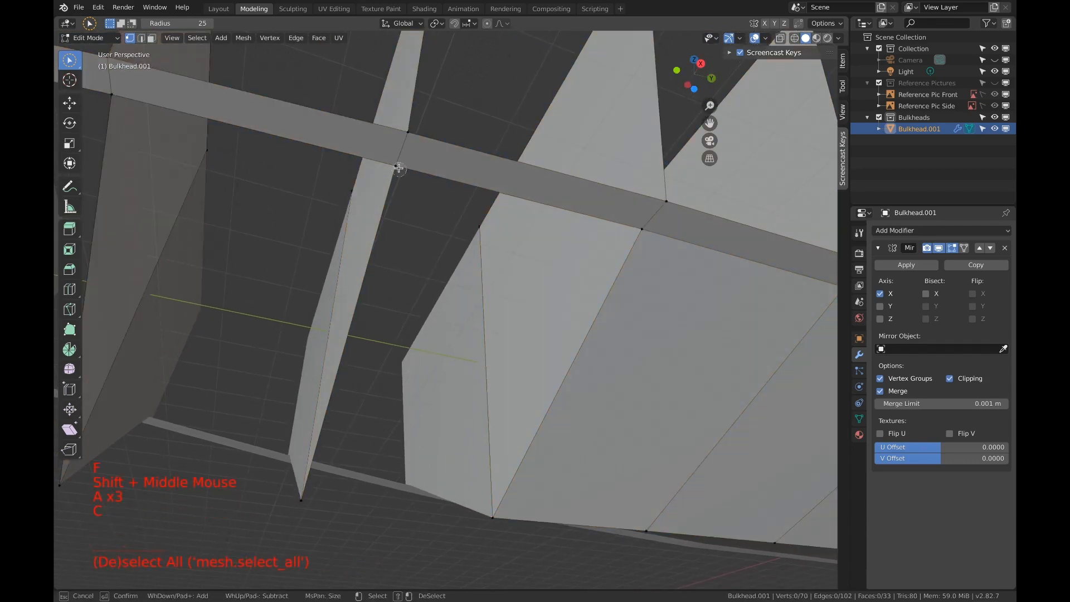
left_click(493, 516)
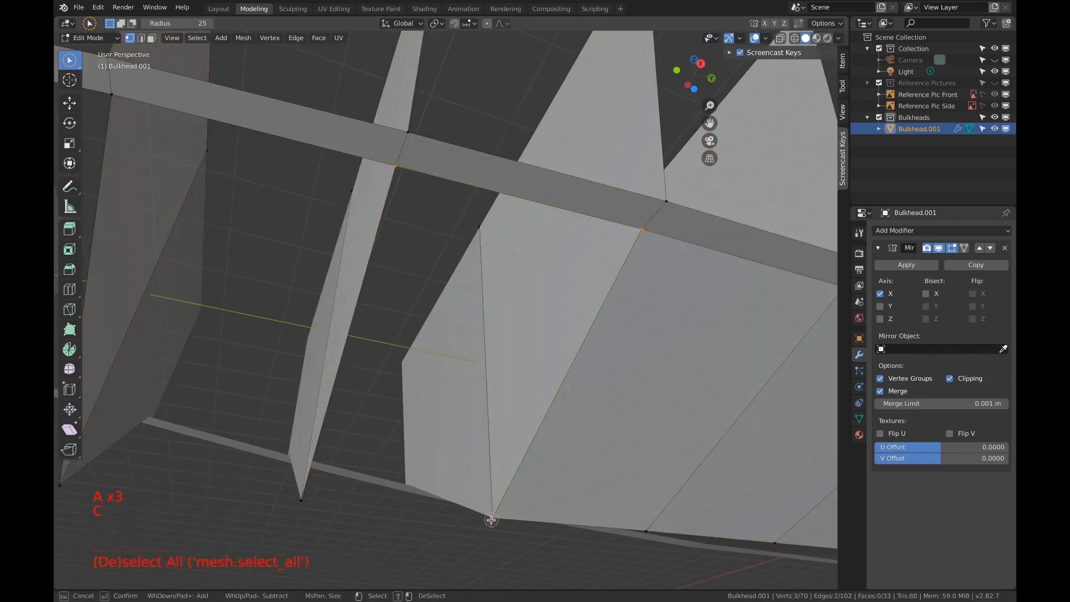
left_click(300, 501)
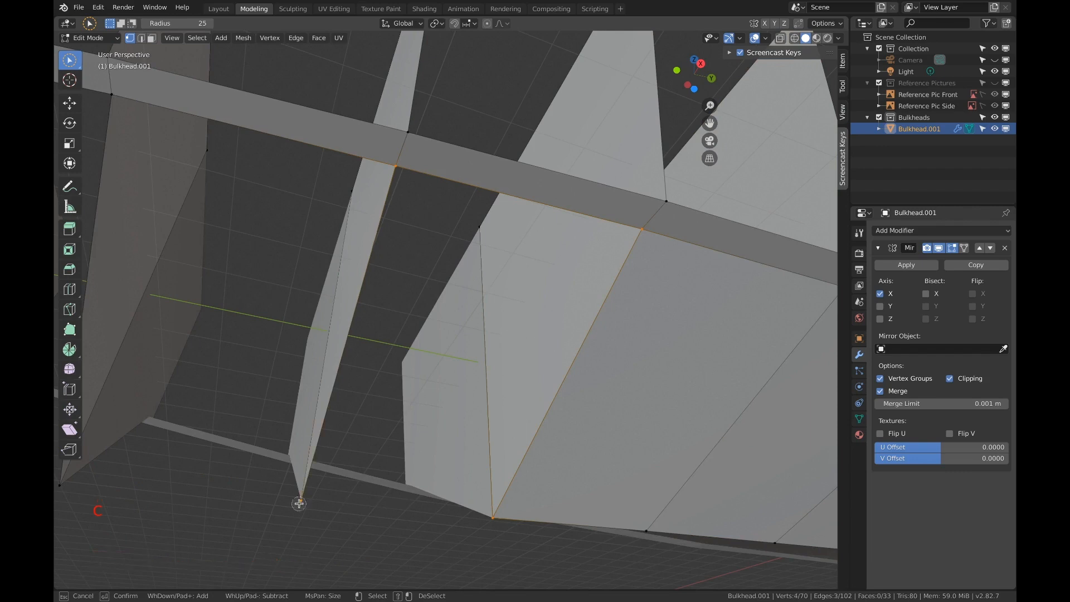
right_click(378, 450)
key("f")
Fill a bottom face between the inner chine and keel vertices of the eighth and ninth bulkheads from the stern.
middle_click_drag(377, 449, 516, 436, "shift")
scroll(515, 425, "down", 1)
key("c")
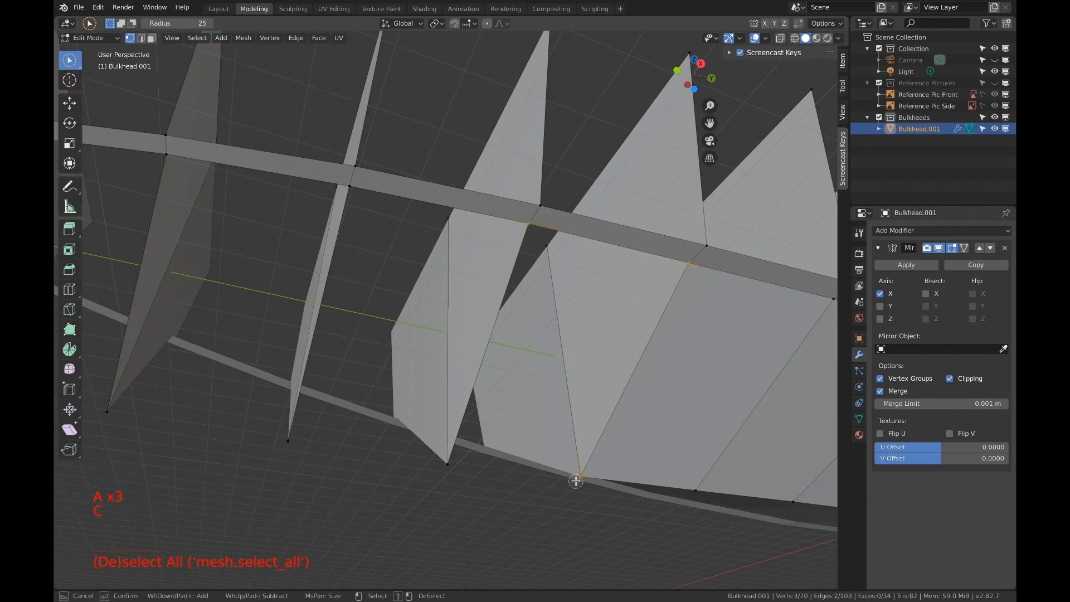
left_click(447, 465)
key("f")
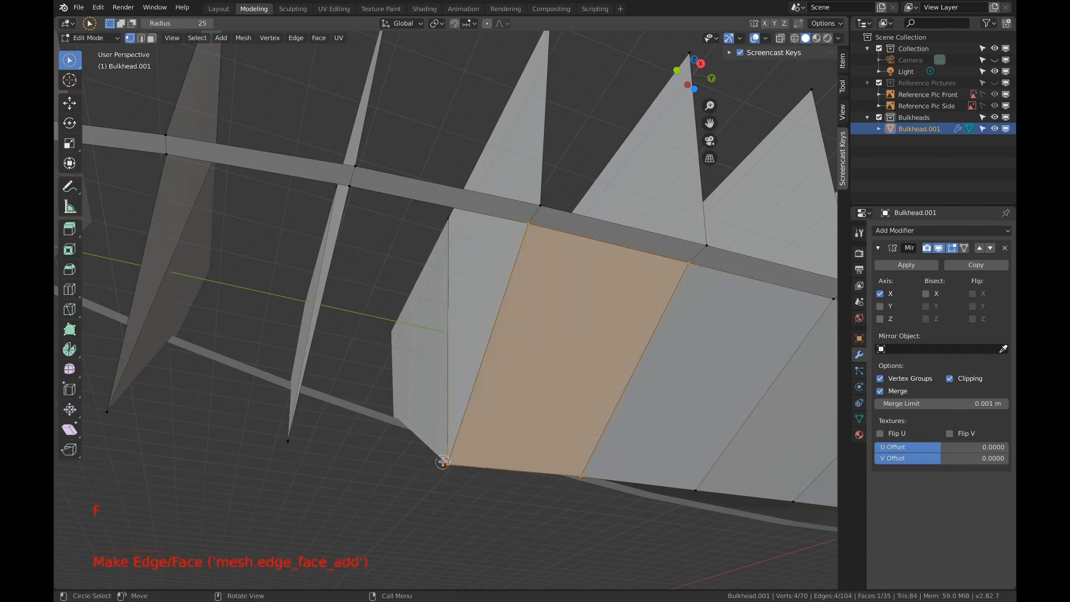
Select the inner chine and keel vertices of the ninth and tenth bulkheads from the stern and fill a bottom face between them.
middle_click_drag(440, 463, 508, 454, "shift")
key("a")
key("a")
key("a")
key("c")
left_click(527, 246)
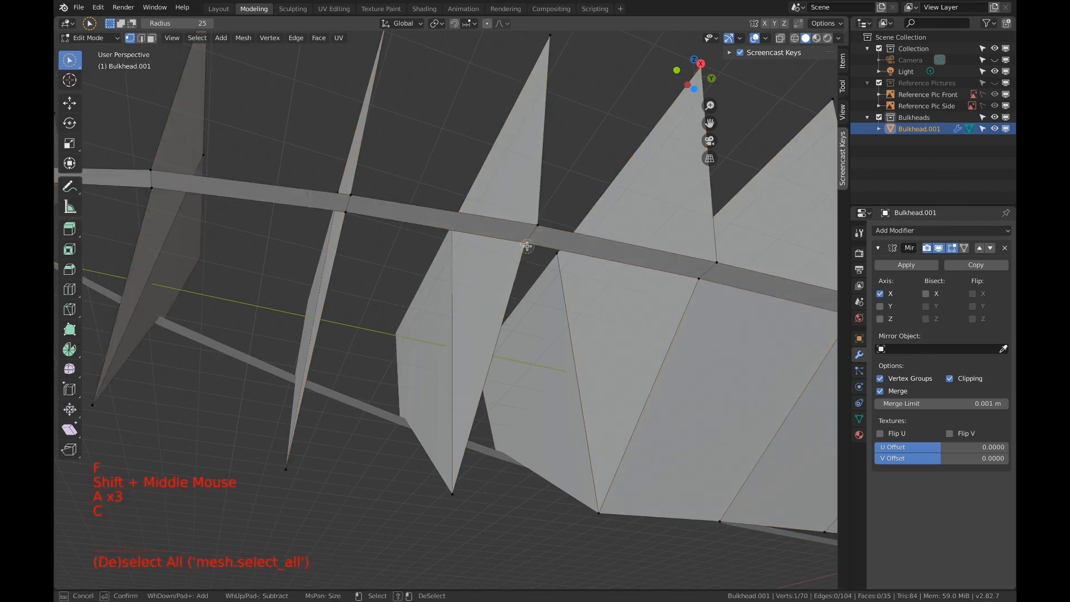
left_click(453, 497)
left_click(596, 512)
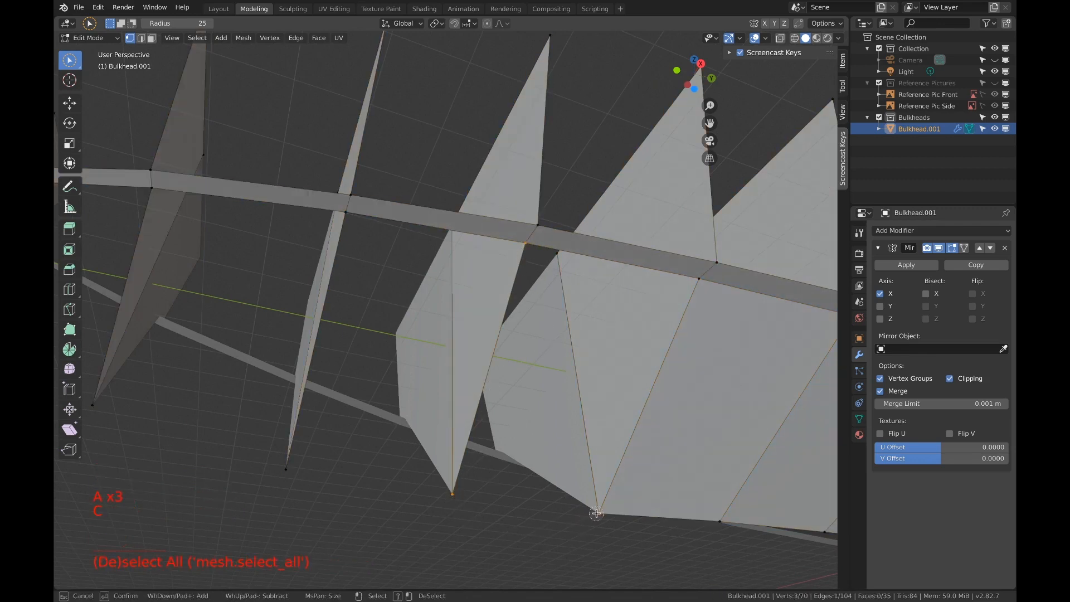
right_click(702, 286)
key("f")
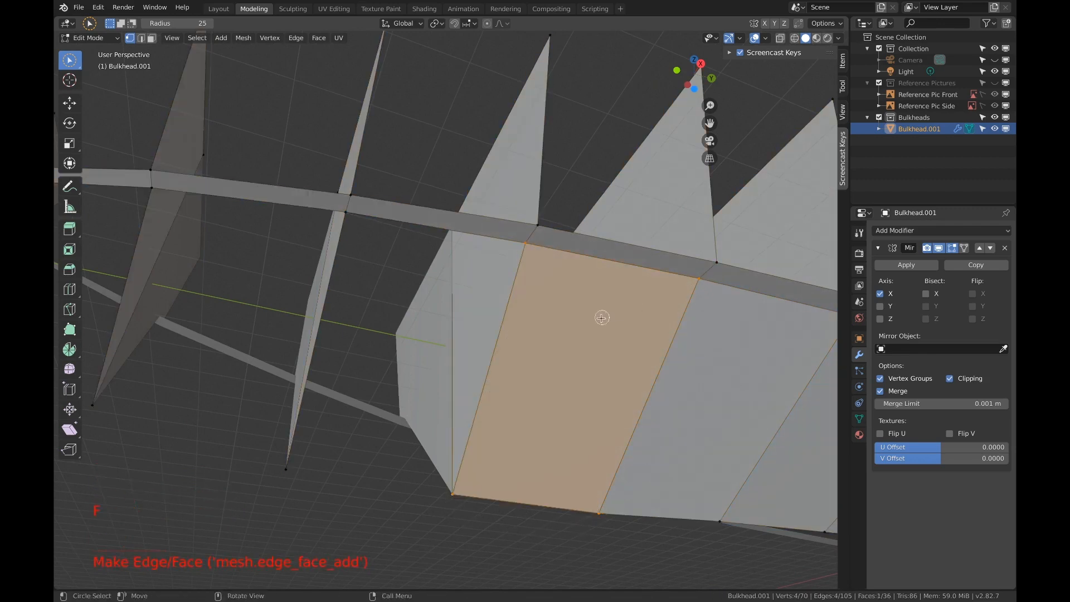
Extend the hull bottom with a face between the inner chine and keel vertices of the tenth and eleventh bulkheads.
middle_click_drag(599, 313, 652, 278, "shift")
key("a")
key("a")
key("a")
key("c")
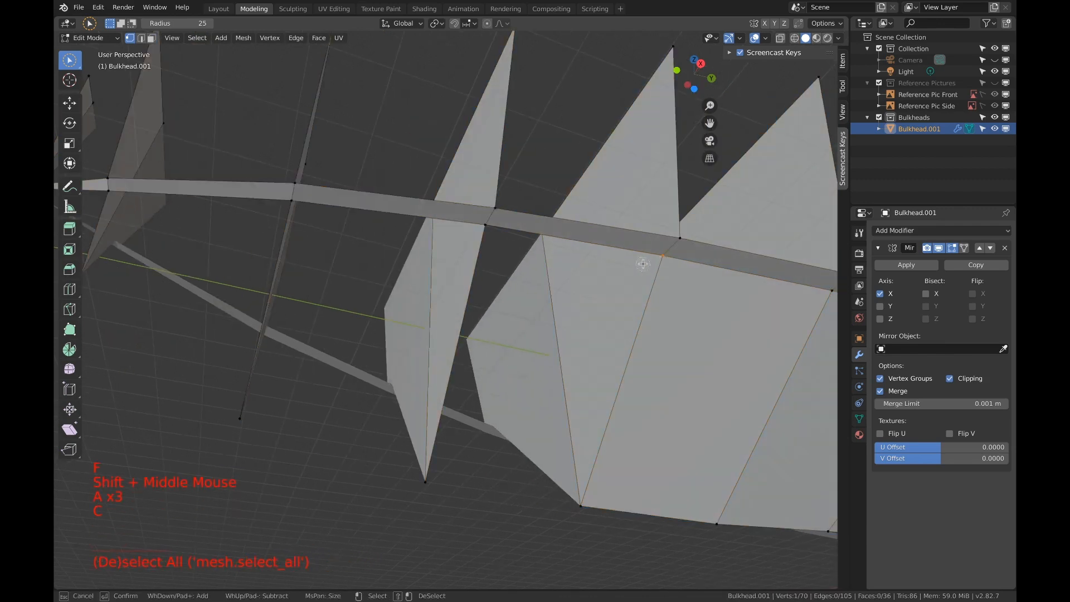
left_click(486, 229)
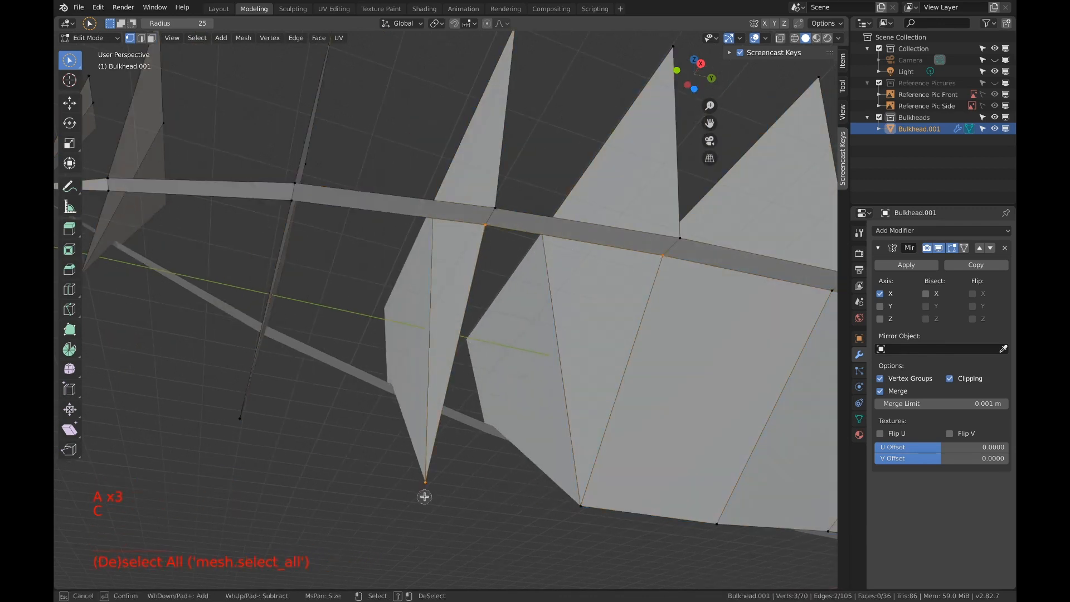
left_click(427, 479)
left_click(581, 510)
right_click(529, 511)
key("f")
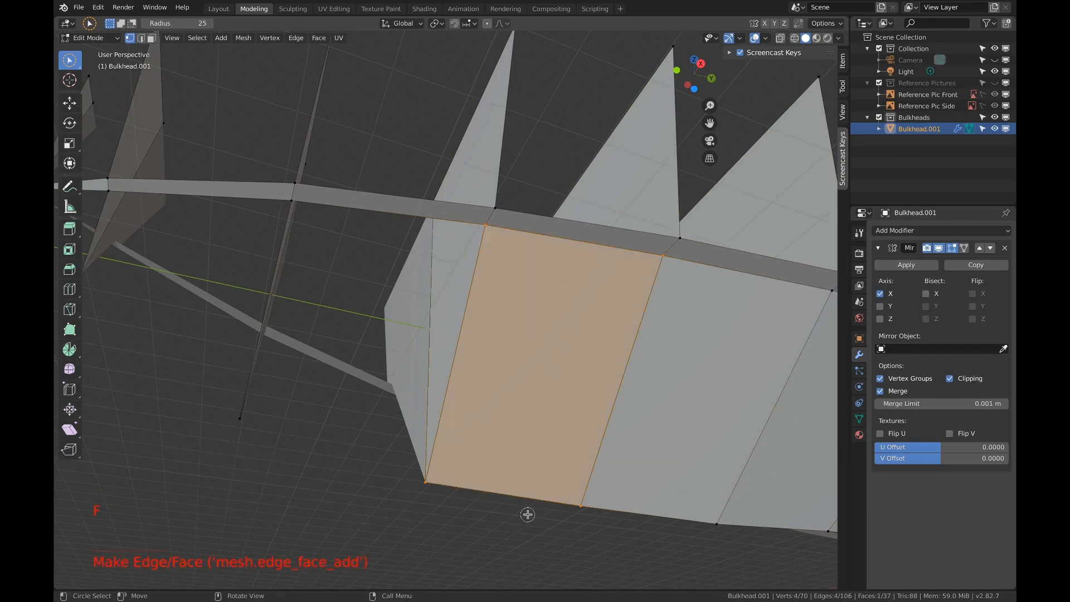
Fill a bottom face between the inner chine and keel vertices of the eleventh and twelfth bulkheads from the stern.
middle_click_drag(455, 497, 546, 476, "shift")
key("a")
key("a")
key("a")
key("c")
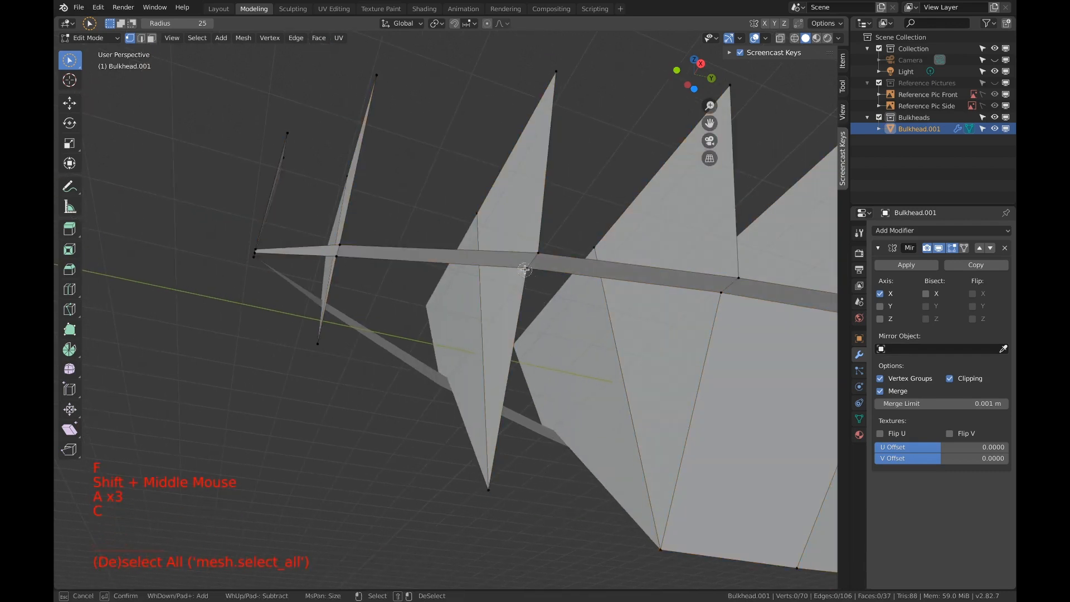
left_click(663, 547)
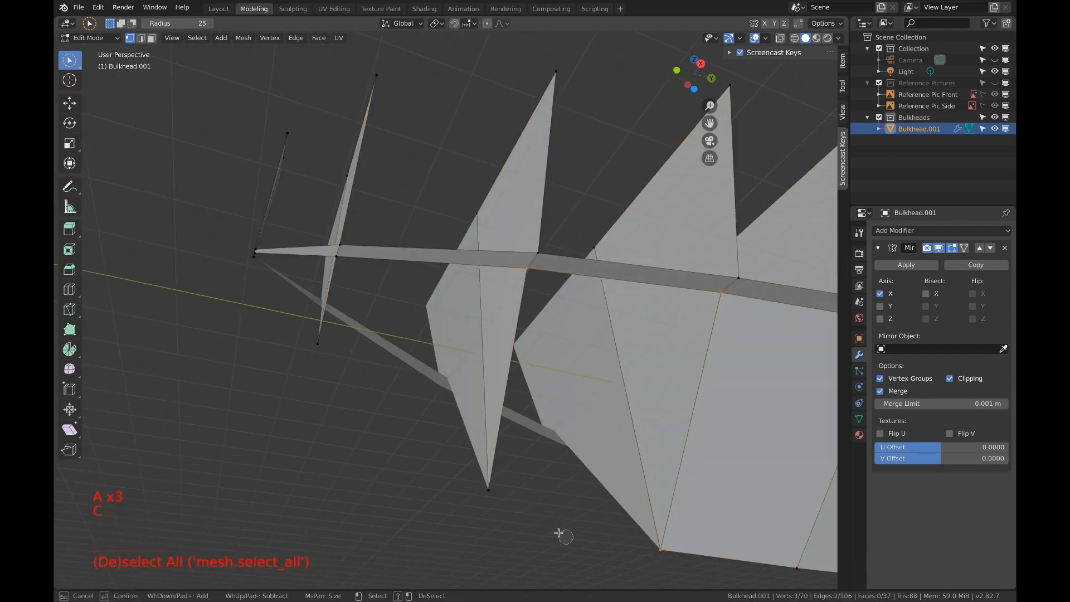
left_click(475, 488)
right_click(470, 491)
key("f")
Select the inner chine and keel vertices of the twelfth and thirteenth bulkheads, near the bow, and fill a bottom face between them.
middle_click_drag(464, 492, 544, 454, "shift")
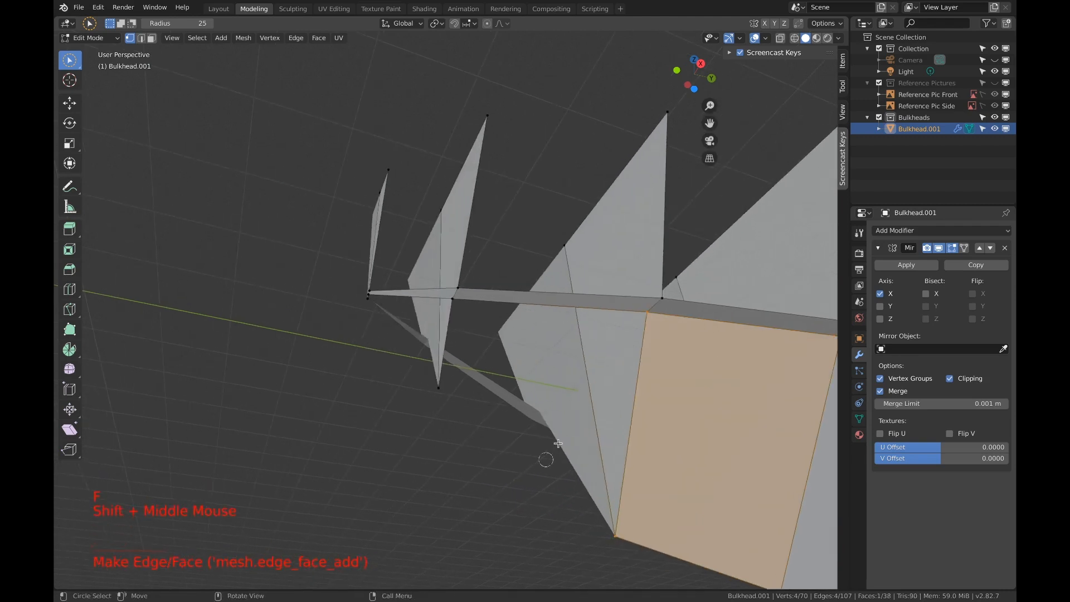
key("a")
key("a")
key("a")
key("c")
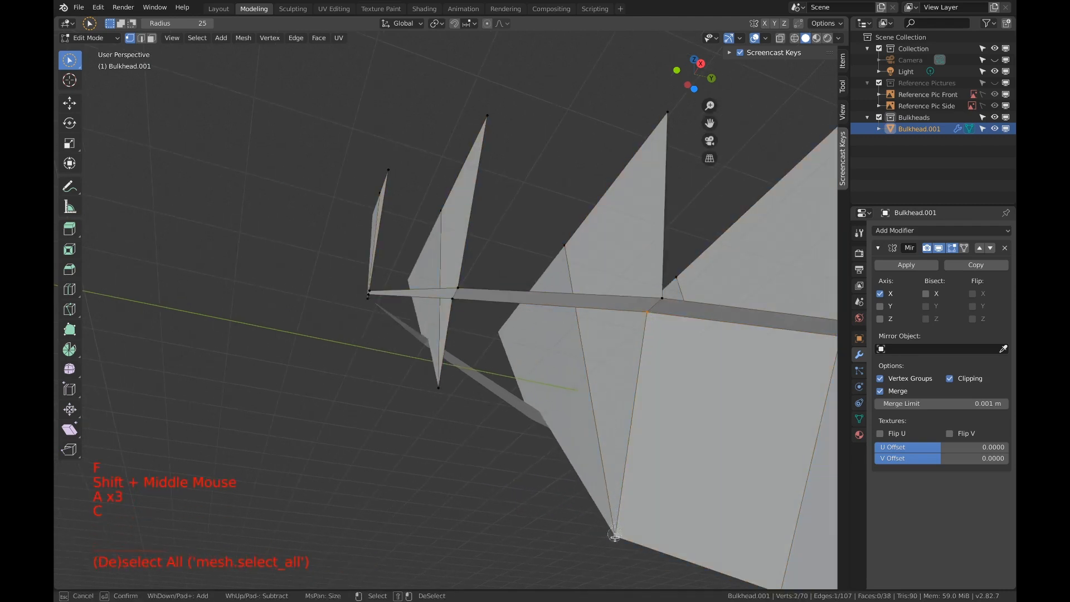
left_click(443, 385)
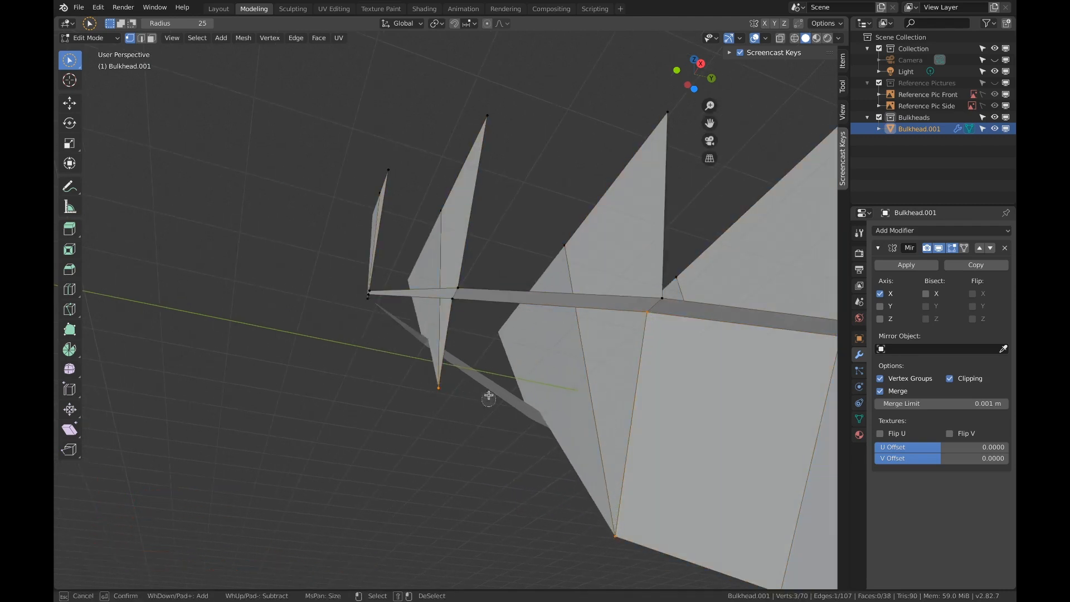
right_click(455, 301)
key("f")
Select the inner chine and keel vertices of the thirteenth bulkhead and the bow bulkhead and fill a bottom face between them.
middle_click_drag(455, 301, 523, 363, "shift")
scroll(489, 366, "up", 2)
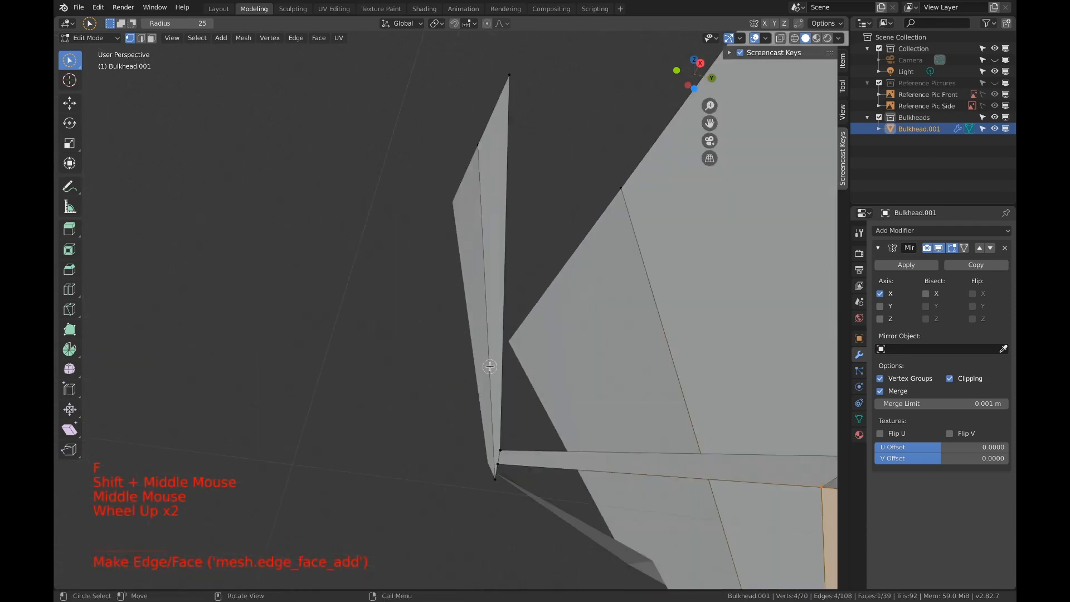
middle_click_drag(514, 436, 499, 375, "shift")
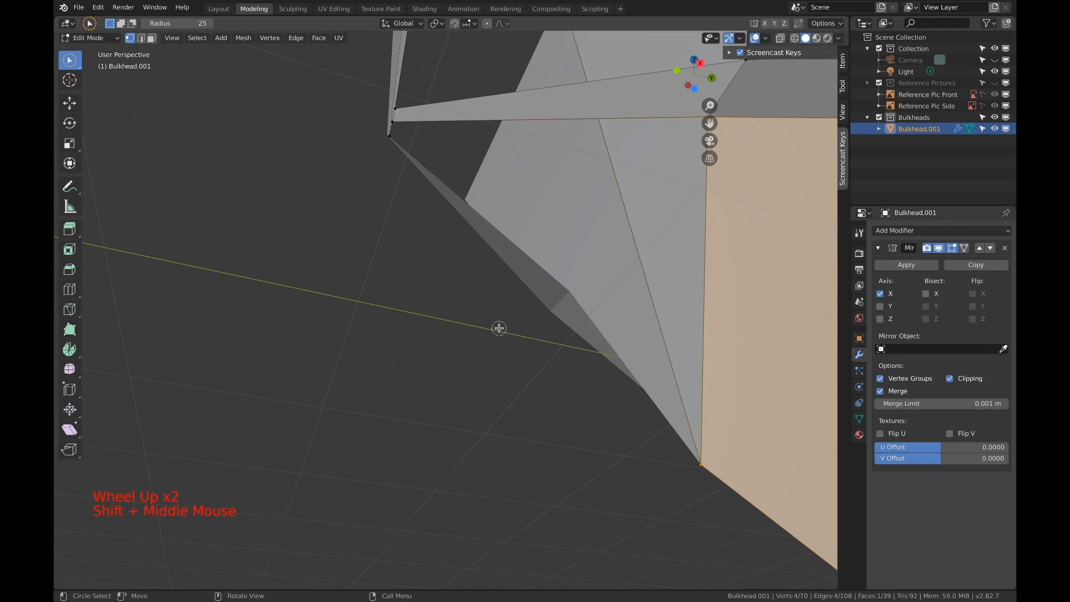
middle_click_drag(499, 327, 513, 338)
key("a")
key("a")
key("a")
key("c")
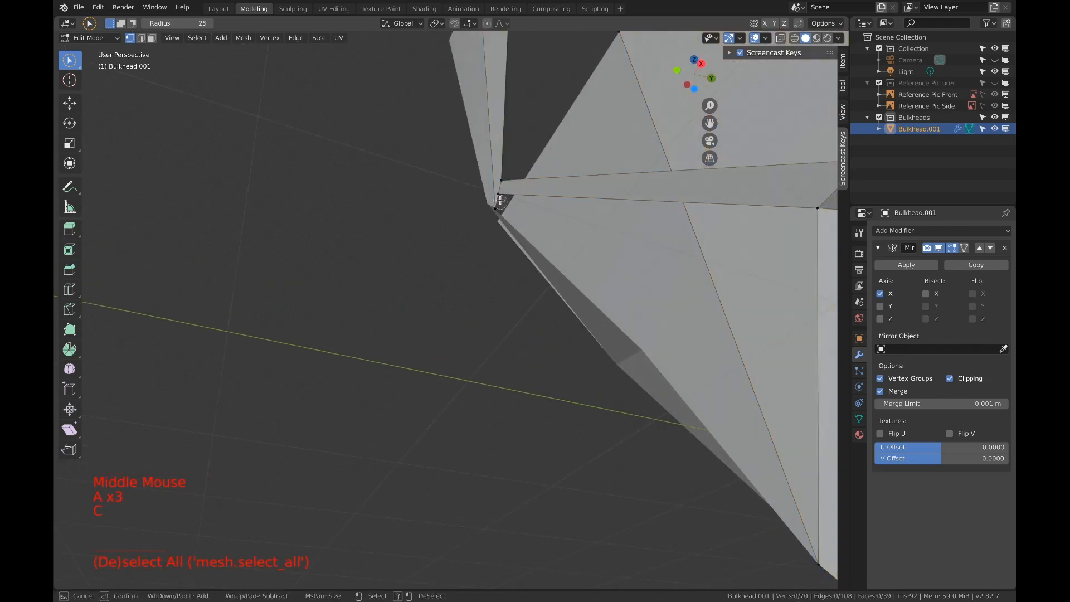
scroll(627, 277, "up", 1)
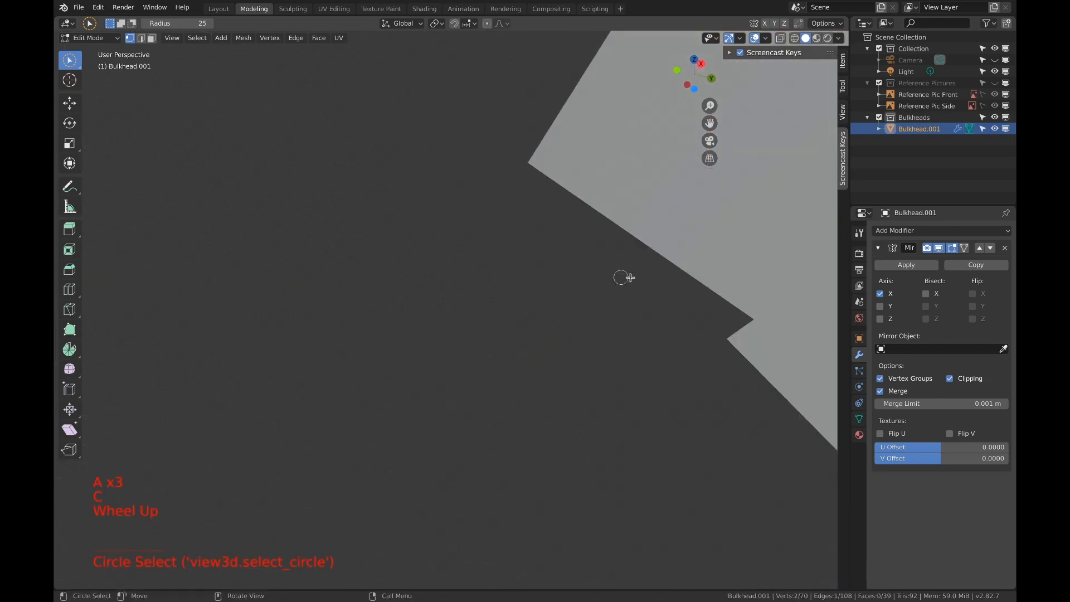
scroll(639, 280, "down", 4)
scroll(572, 298, "up", 4)
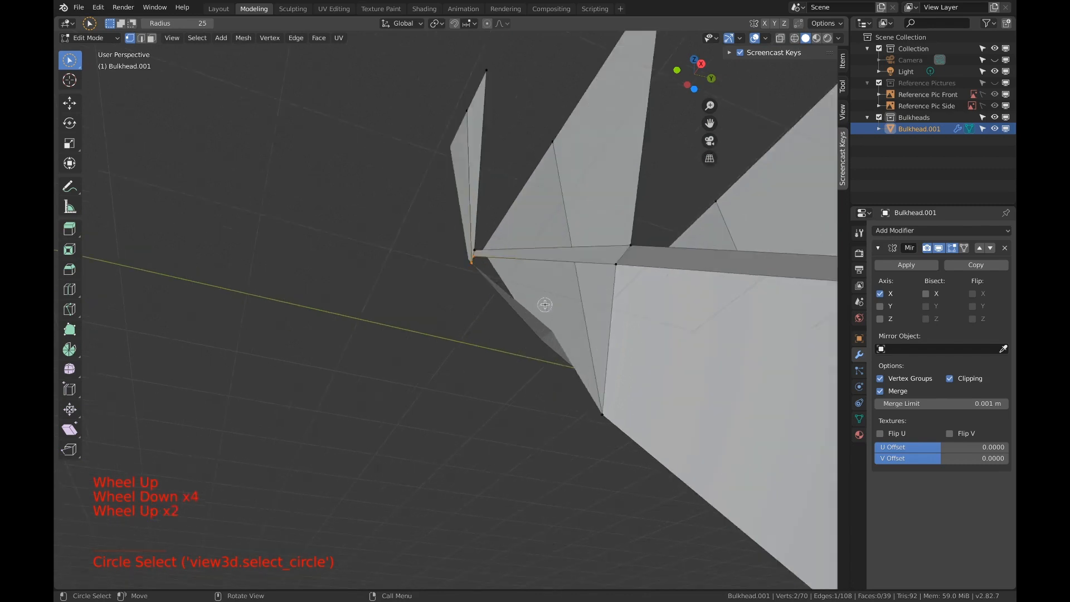
middle_click_drag(545, 303, 491, 320, "shift")
scroll(527, 312, "down", 2)
key("c")
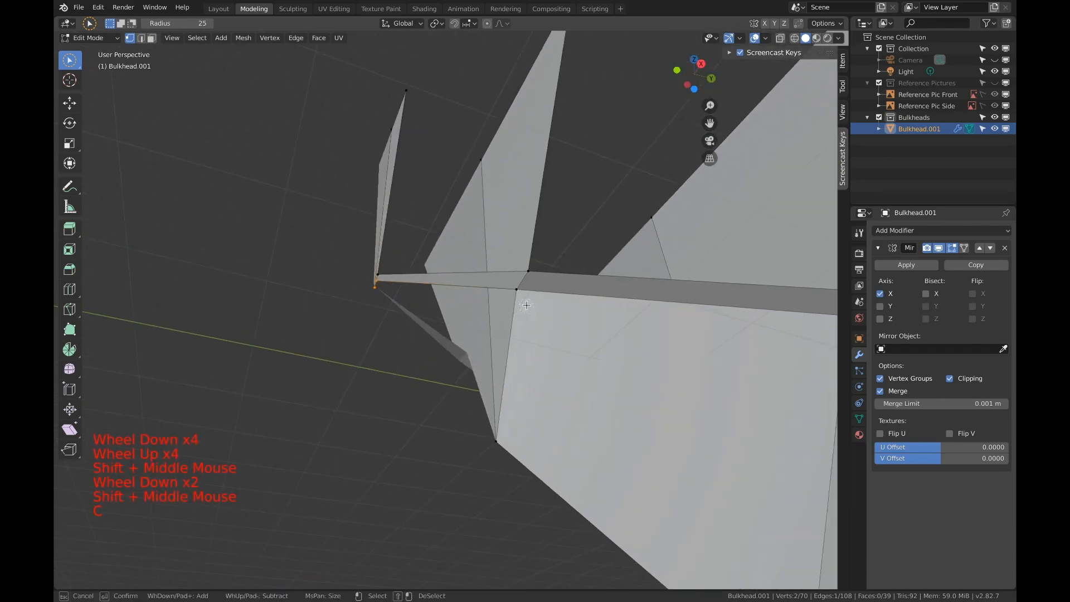
right_click(498, 444)
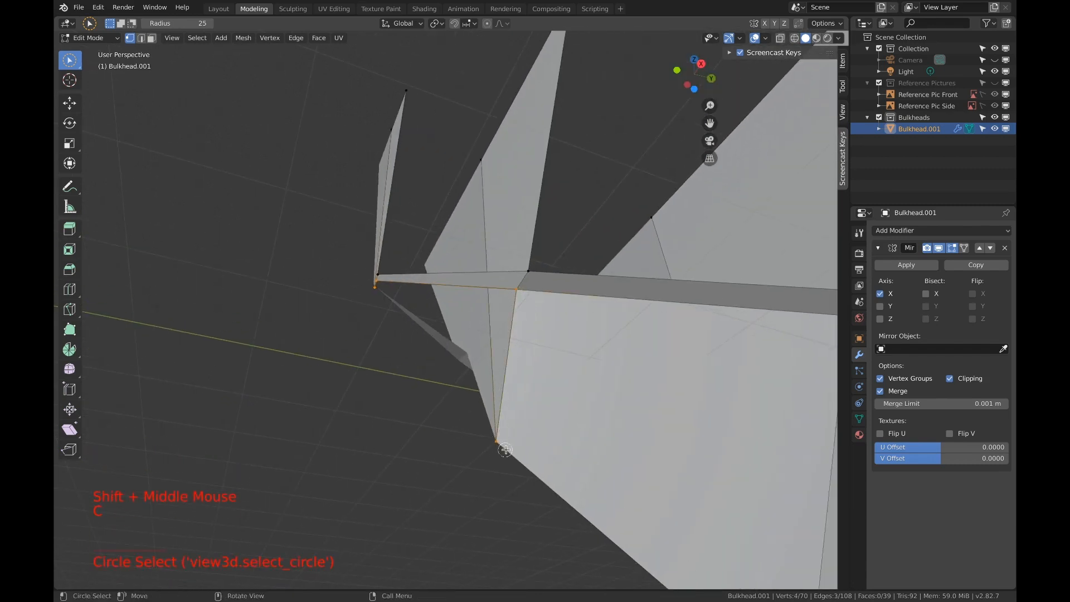
key("f")
At the stern, select the top corner and outer chine vertices of the first two bulkheads and fill a side face between them.
middle_click(441, 382)
scroll(447, 389, "down", 2)
scroll(447, 388, "down", 2)
middle_click_drag(447, 389, 583, 322)
scroll(465, 389, "down", 6)
scroll(468, 437, "down", 1)
scroll(473, 440, "up", 4)
scroll(478, 442, "up", 1, "shift")
scroll(355, 324, "up", 4)
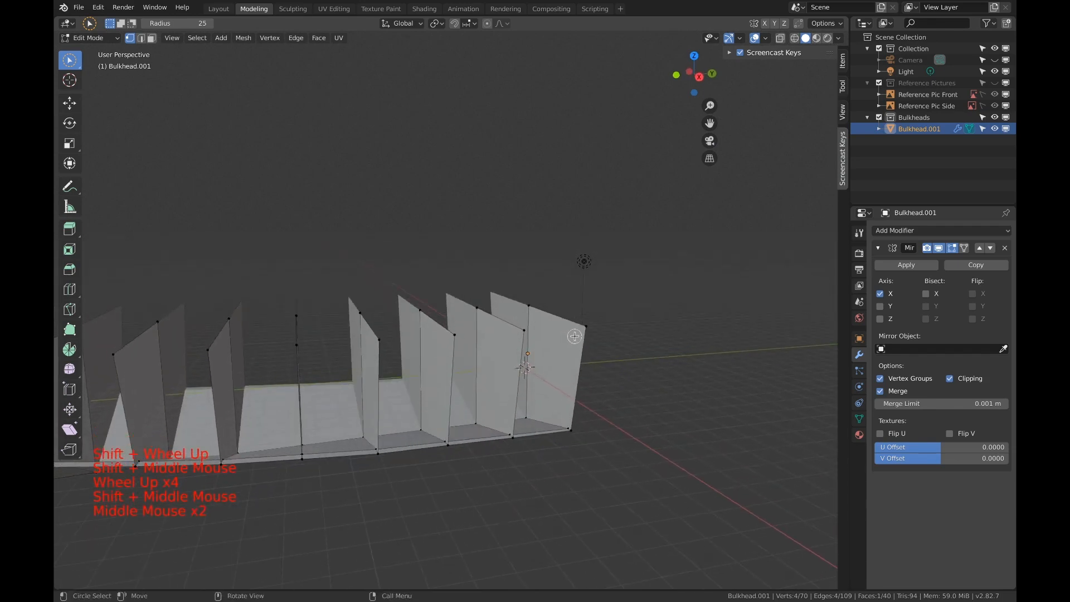
key("a")
key("a")
key("a")
key("c")
left_click_drag(578, 411, 572, 427)
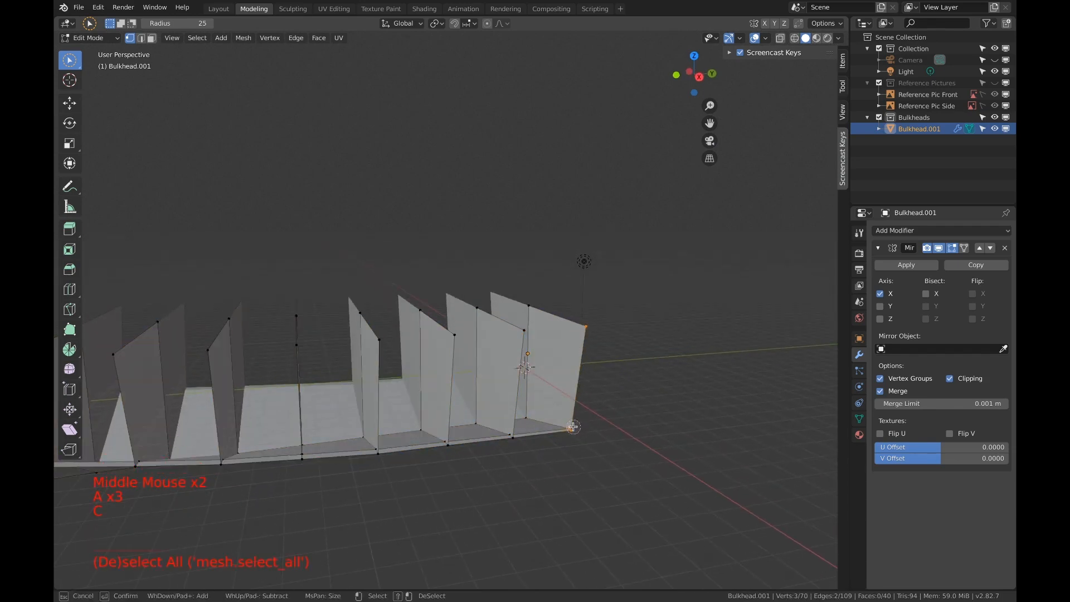
scroll(583, 402, "up", 2)
middle_click_drag(580, 401, 563, 370, "shift")
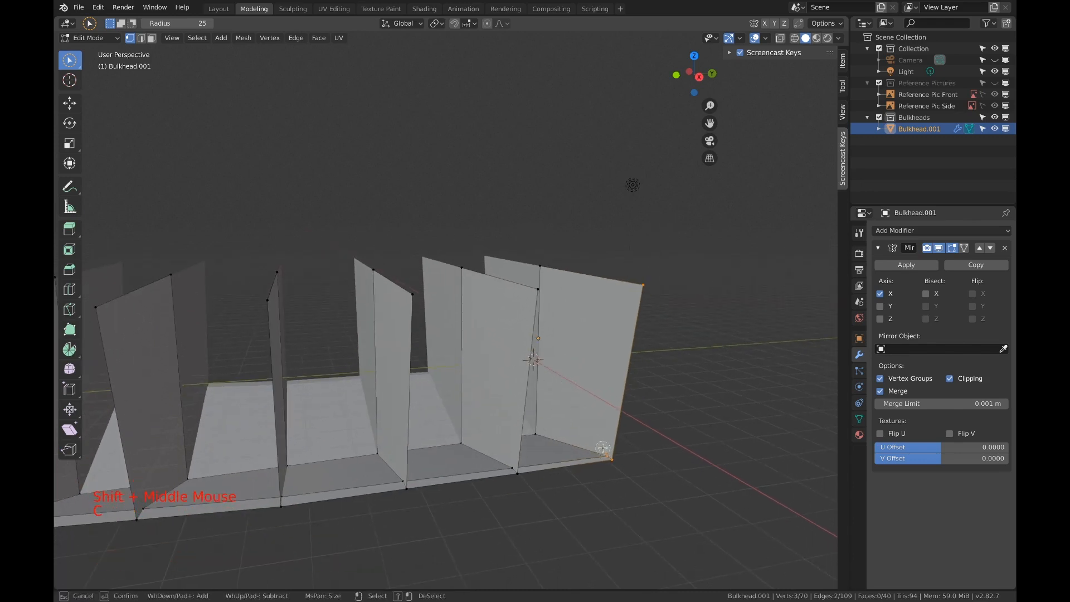
left_click(518, 475)
key("f")
Fill a side face between the top corner and outer chine vertices of the second and third bulkheads from the stern.
mouse_move(517, 322)
middle_mouse_down()
mouse_move(487, 319)
mouse_move(508, 320)
middle_mouse_up()
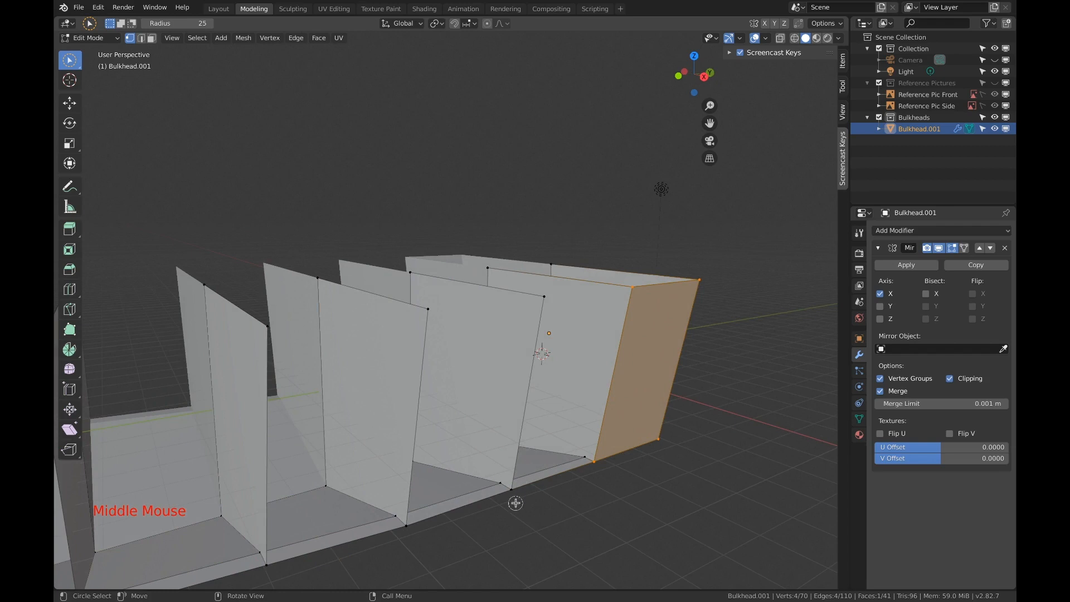
key("a")
key("a")
key("a")
key("c")
left_click_drag(529, 492, 595, 468)
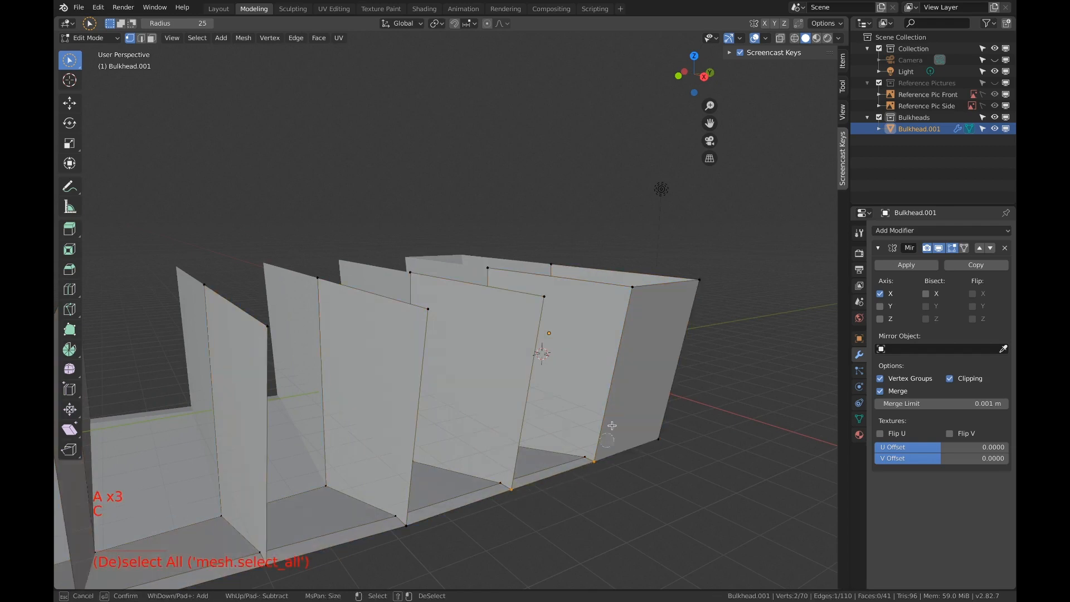
key("f")
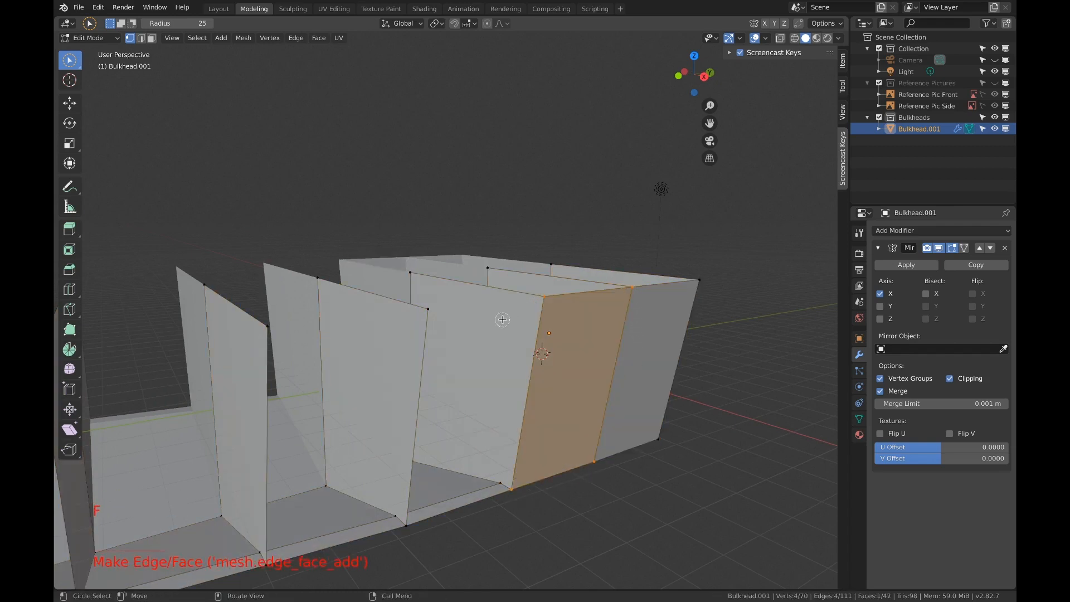
Extend the hull side with a face between the top corner and outer chine vertices of the third and fourth bulkheads.
key("a")
key("a")
key("a")
key("c")
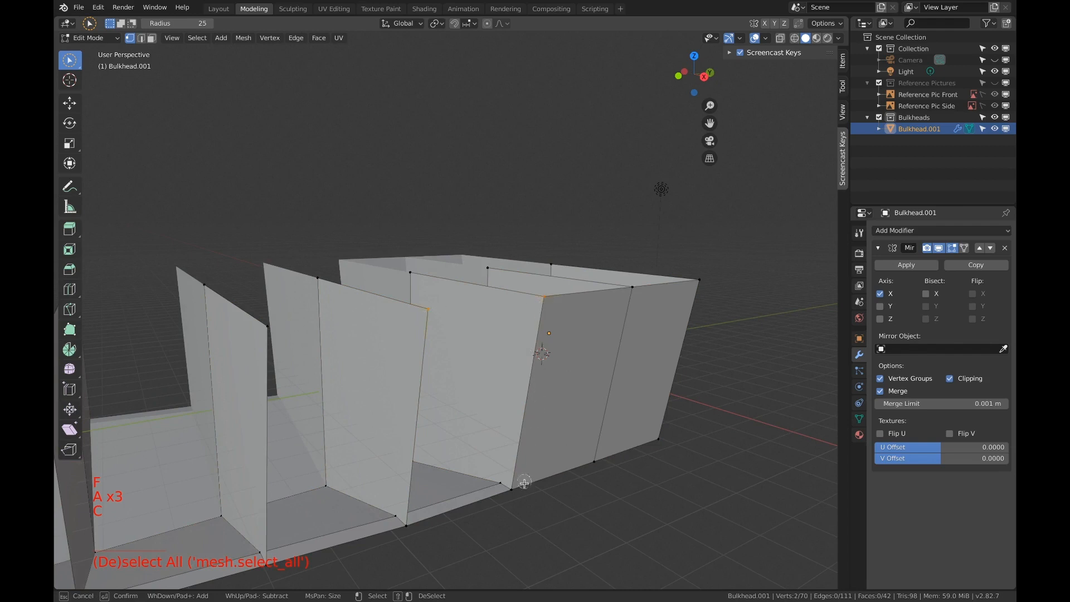
left_click_drag(524, 482, 413, 522)
key("f")
Select the top corner and outer chine vertices of the fourth and fifth bulkheads from the stern and fill a side face.
middle_click_drag(448, 495, 500, 463, "shift")
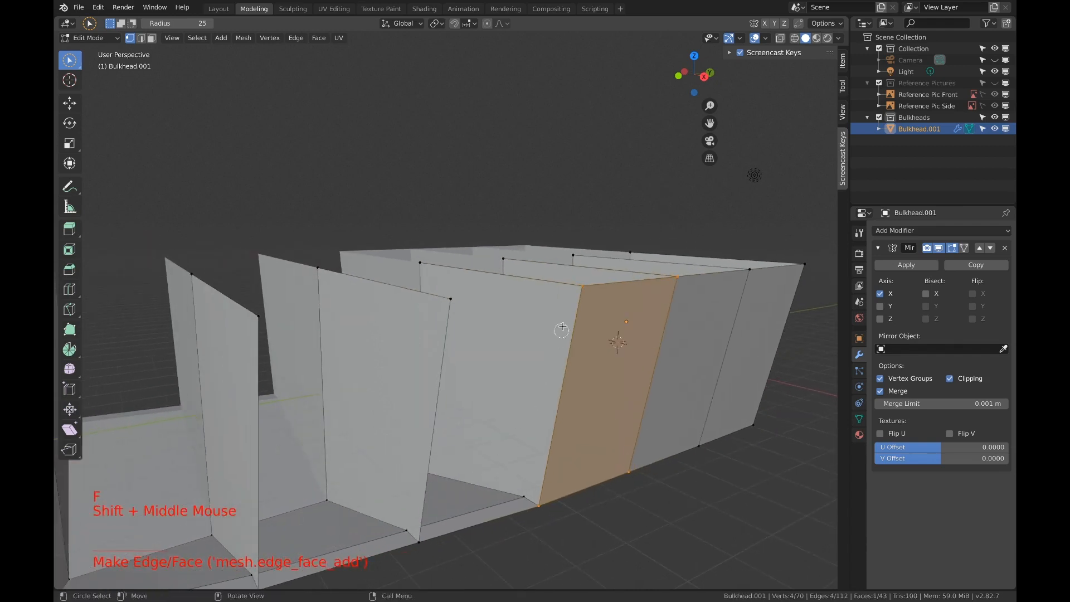
key("a")
key("a")
key("a")
left_click(583, 288)
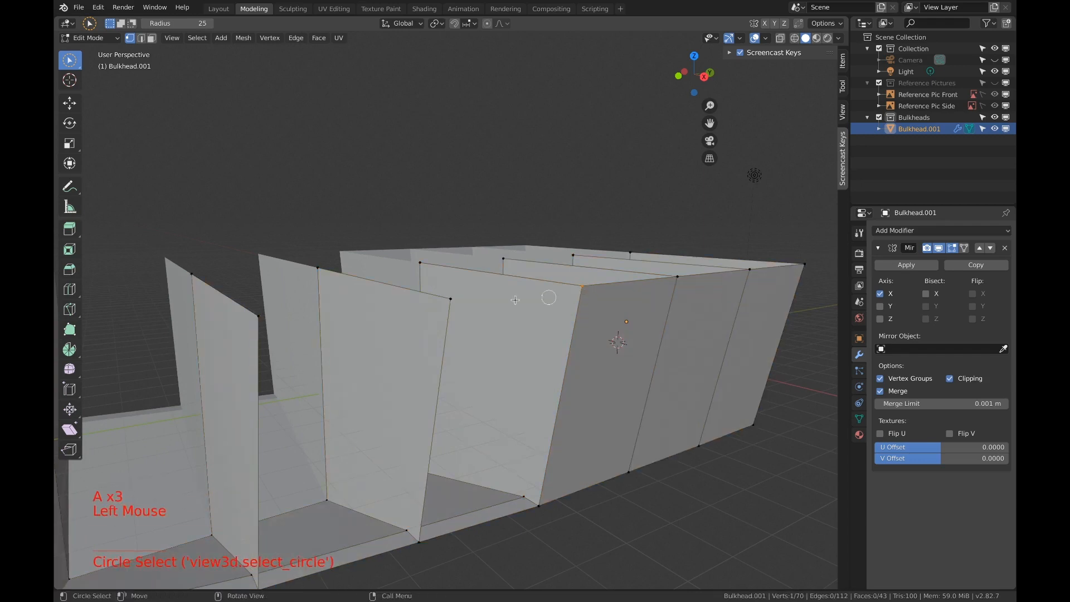
left_click(451, 299, "shift")
left_click(418, 538, "shift")
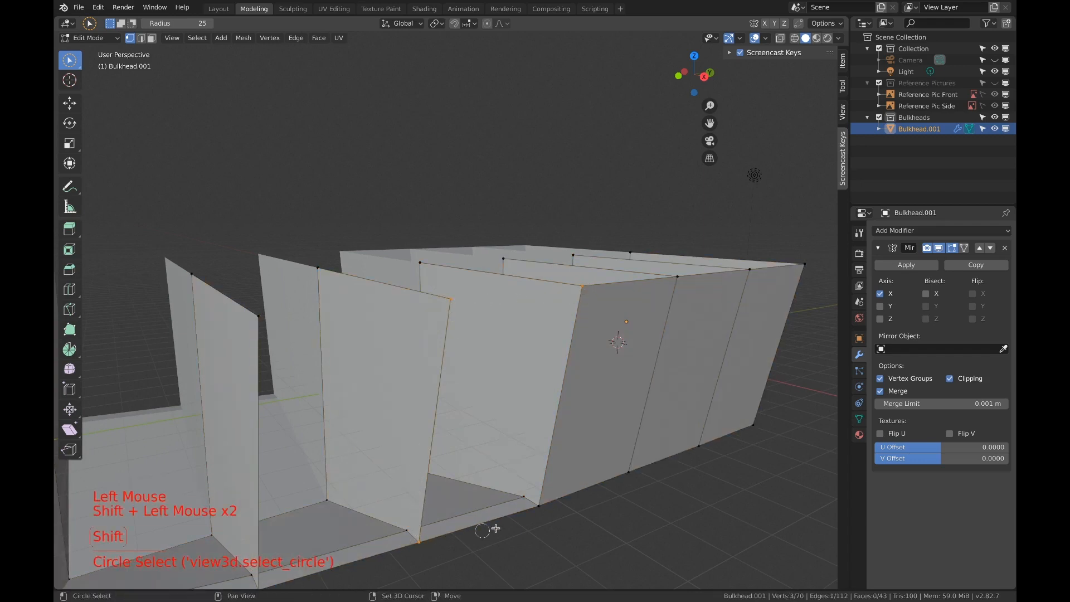
left_click(540, 507, "shift")
key("f")
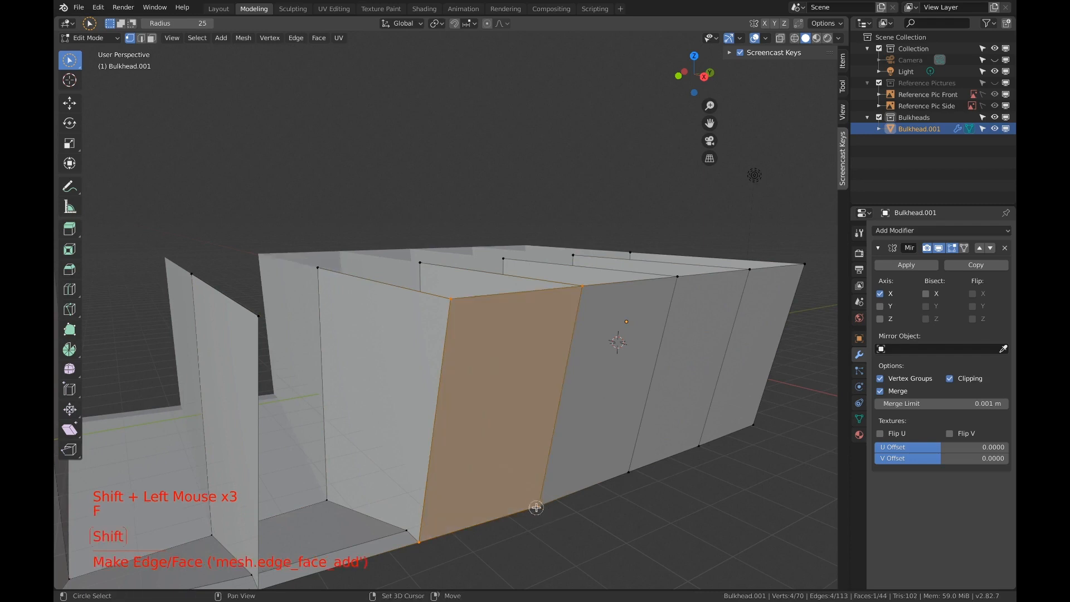
Fill a side face between the top corner and outer chine vertices of the fifth and sixth bulkheads from the stern.
middle_click_drag(551, 508, 581, 501, "shift")
left_click(569, 285)
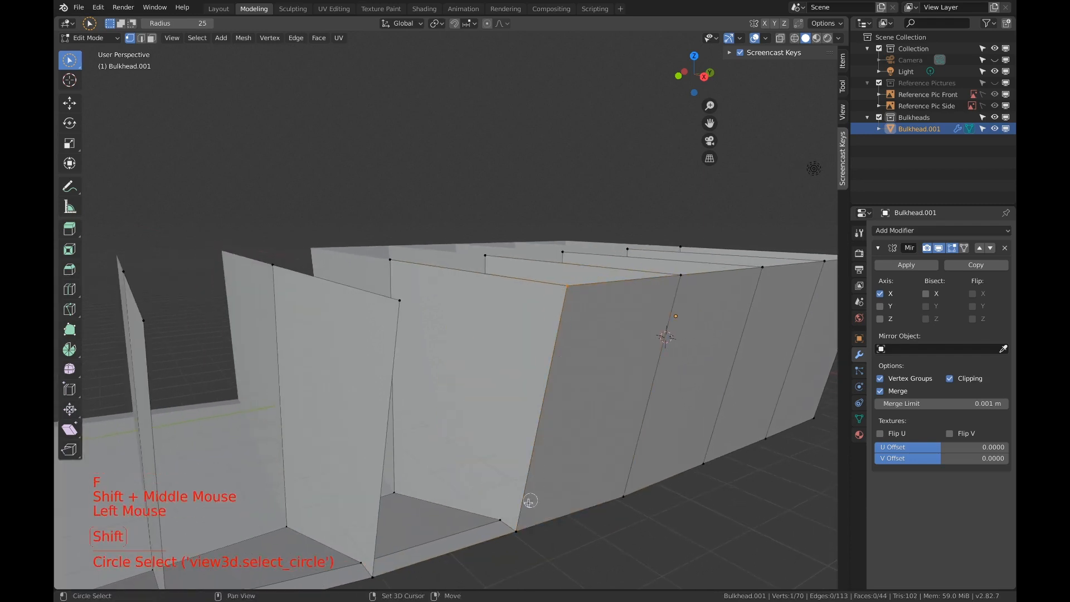
left_click(516, 530, "shift")
left_click(372, 575, "shift")
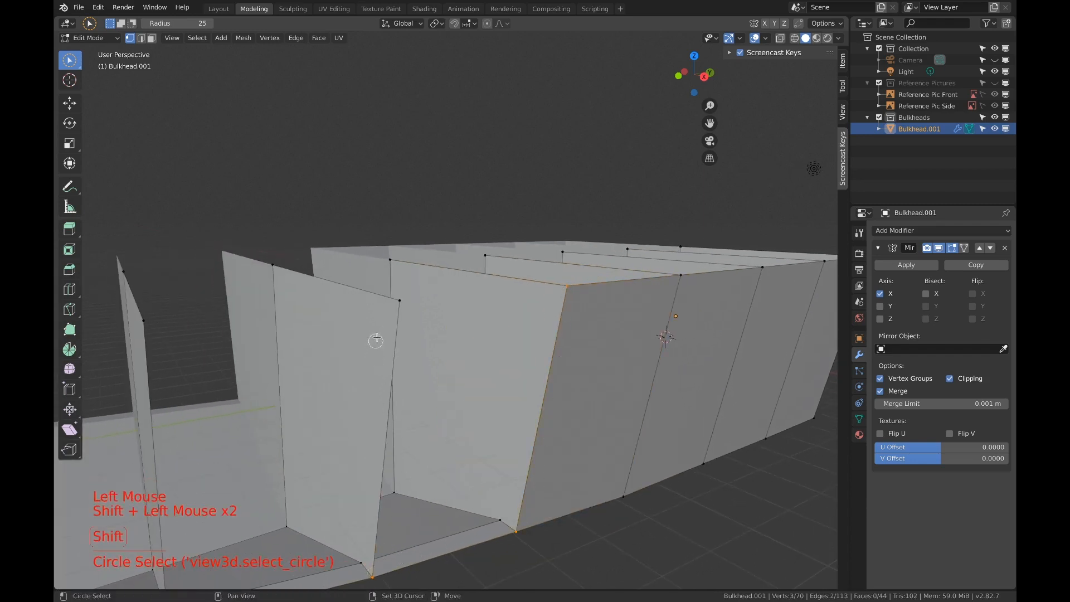
left_click(399, 301, "shift")
key("f")
Extend the hull side with a face between the top corner and outer chine vertices of the sixth and seventh bulkheads.
middle_click_drag(448, 337, 535, 334, "shift")
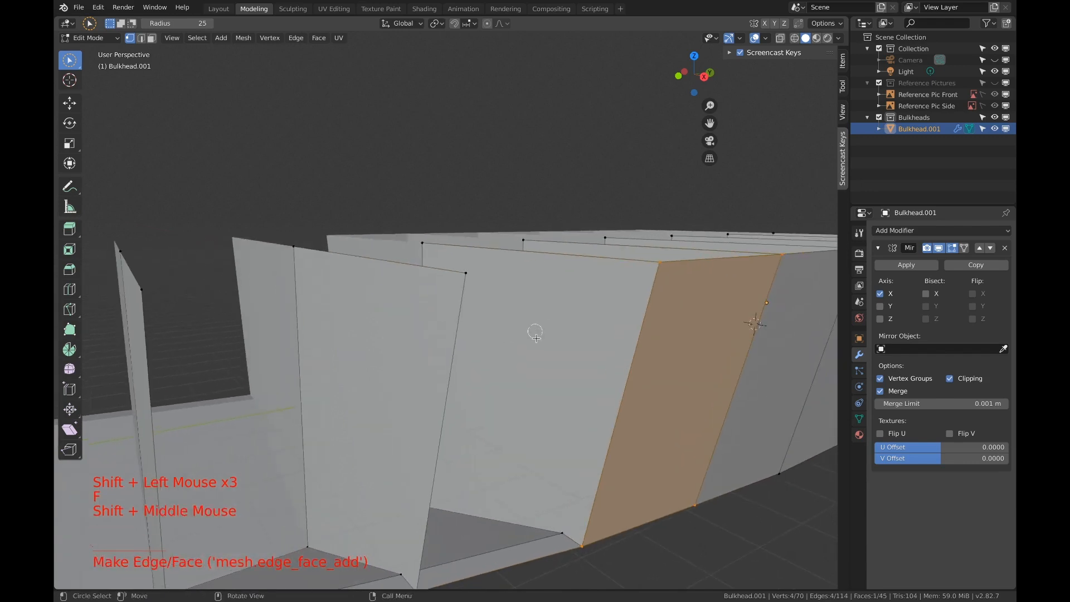
scroll(568, 510, "up", 1)
scroll(585, 525, "down", 2)
left_click(523, 485)
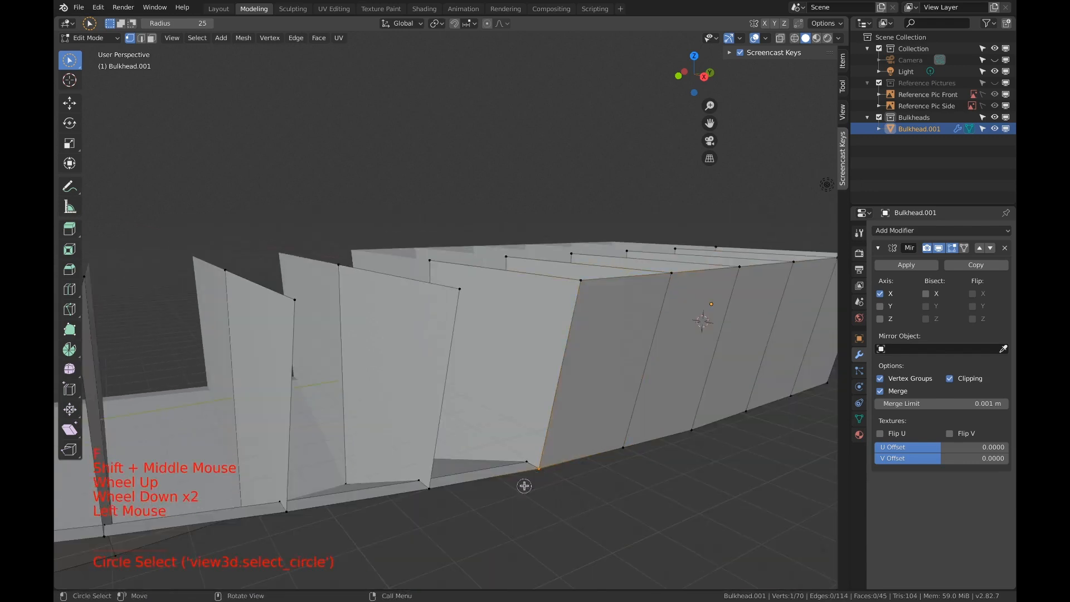
left_click(434, 487, "shift")
left_click(461, 290, "shift")
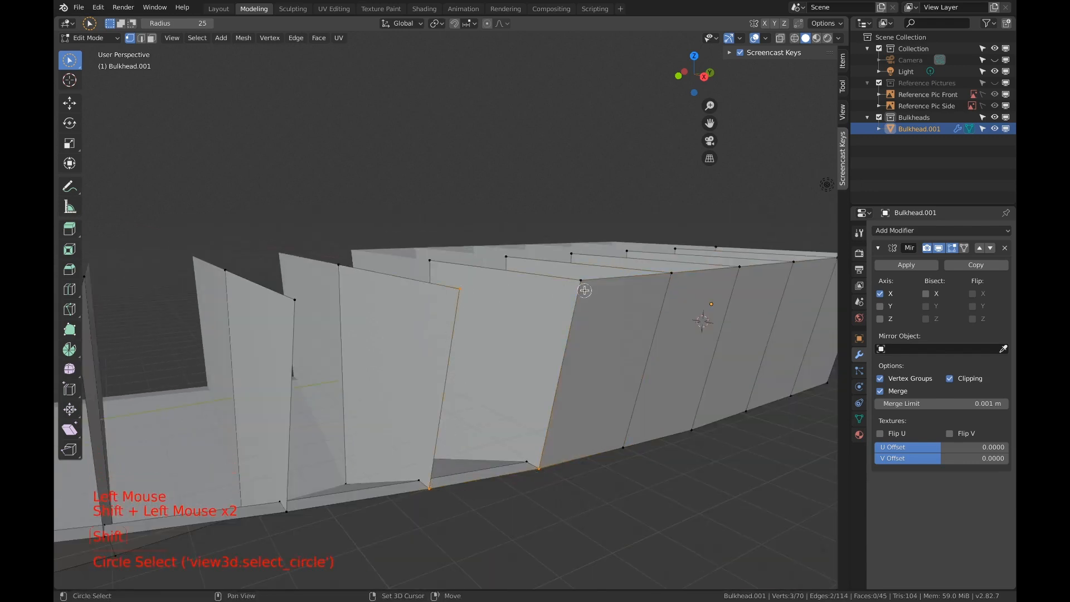
key("f")
Select the top corner and outer chine vertices of the seventh and eighth bulkheads from the stern and fill a side face.
middle_click_drag(584, 286, 739, 279, "shift")
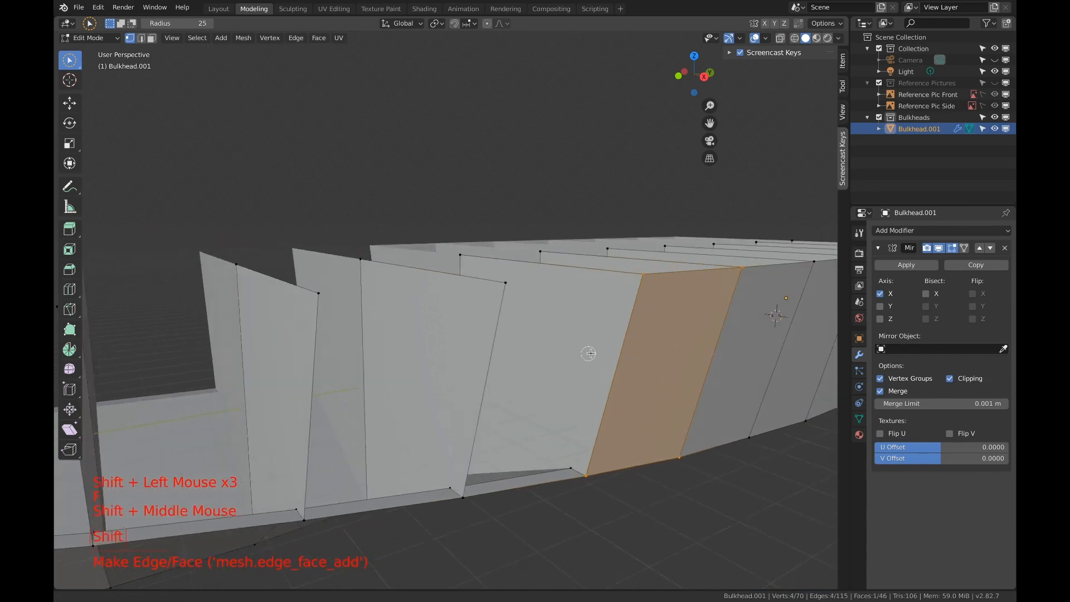
left_click(589, 477)
left_click(467, 496, "shift")
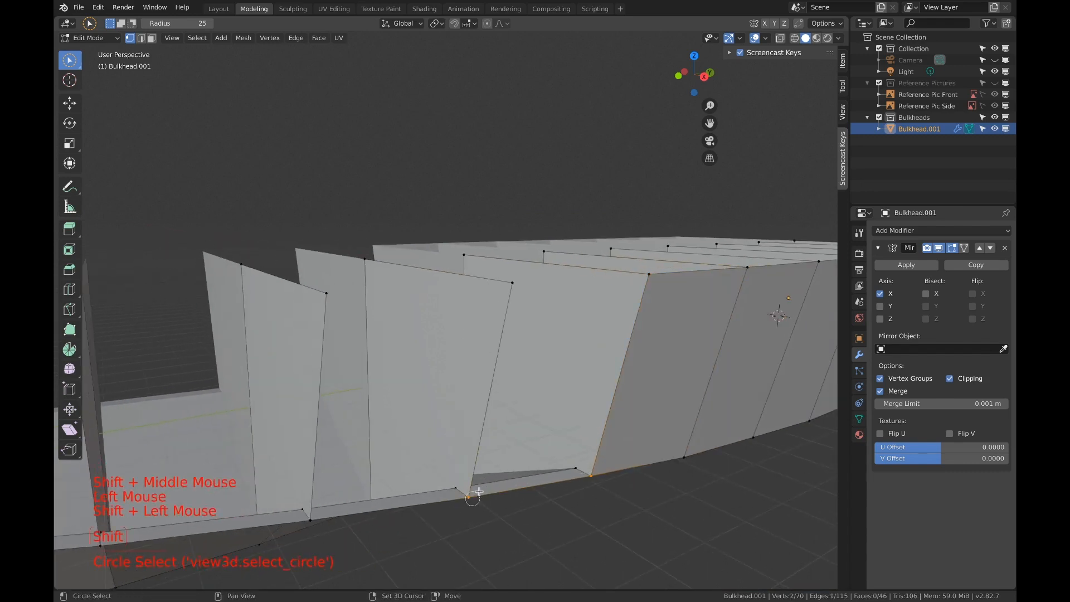
left_click(653, 278, "shift")
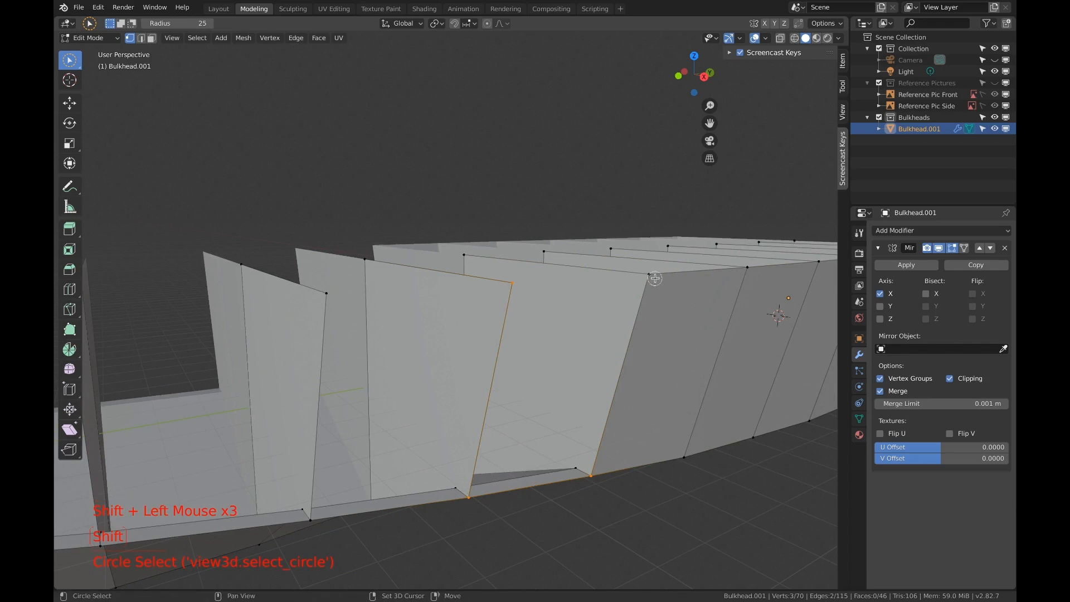
key("f")
Fill a side face between the top corner and outer chine vertices of the eighth and ninth bulkheads from the stern.
middle_click_drag(448, 475, 615, 458, "shift")
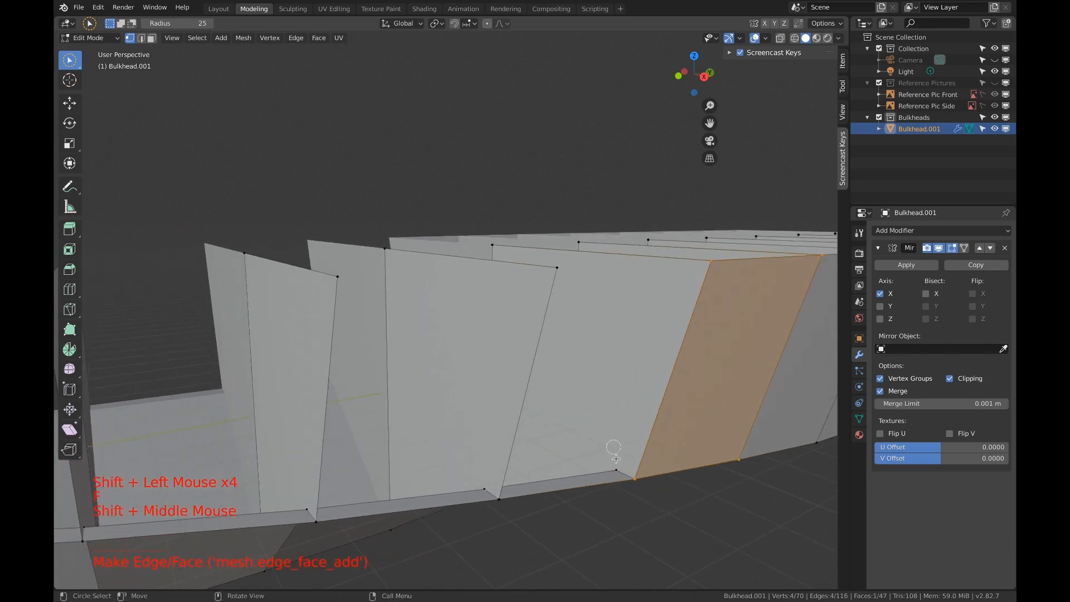
left_click(634, 481)
left_click(500, 496, "shift")
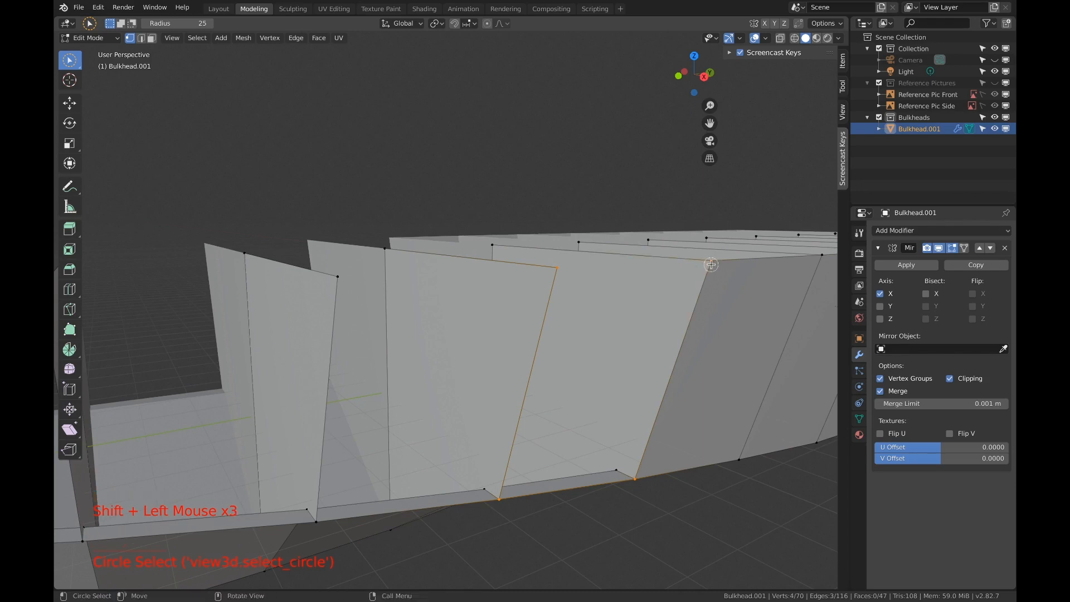
key("f")
Extend the hull side with a face between the top corner and outer chine vertices of the ninth and tenth bulkheads.
middle_click_drag(613, 324, 651, 321, "shift")
left_click(613, 489)
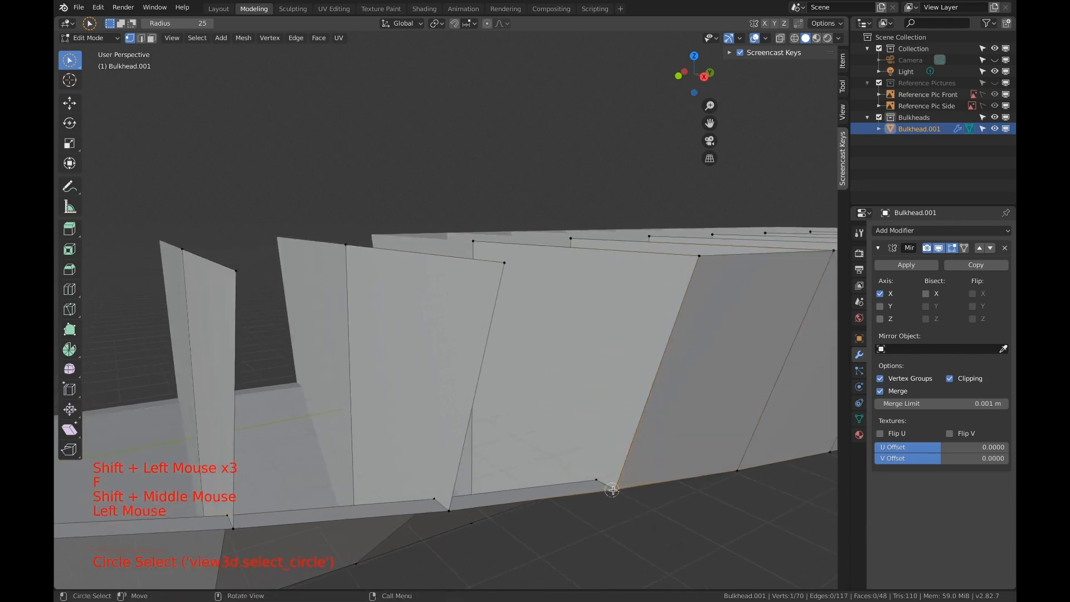
left_click(447, 510, "shift")
left_click(504, 263, "shift")
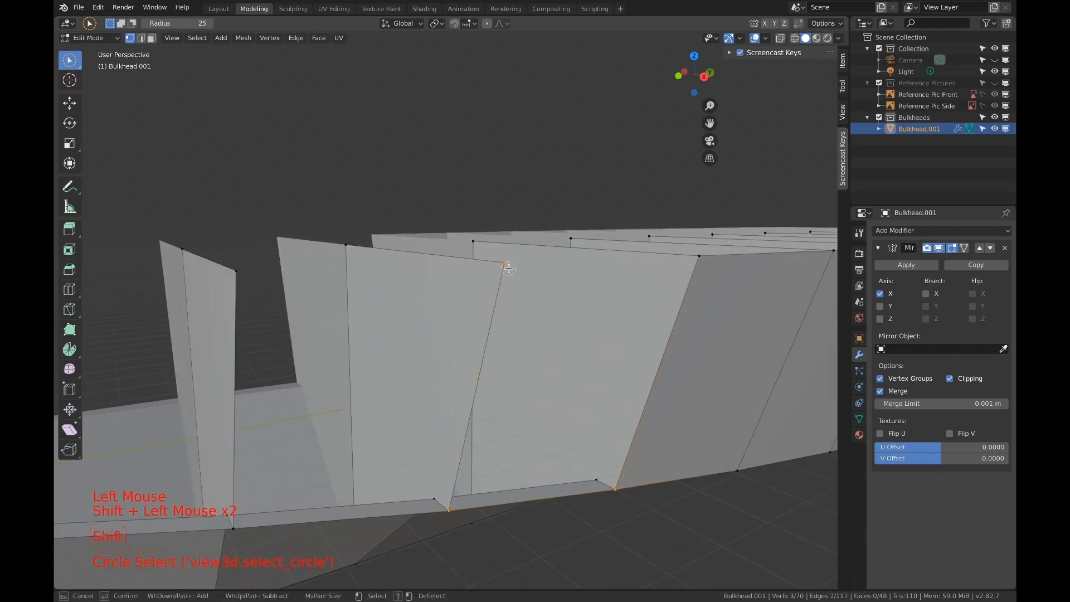
left_click(700, 257, "shift")
key("f")
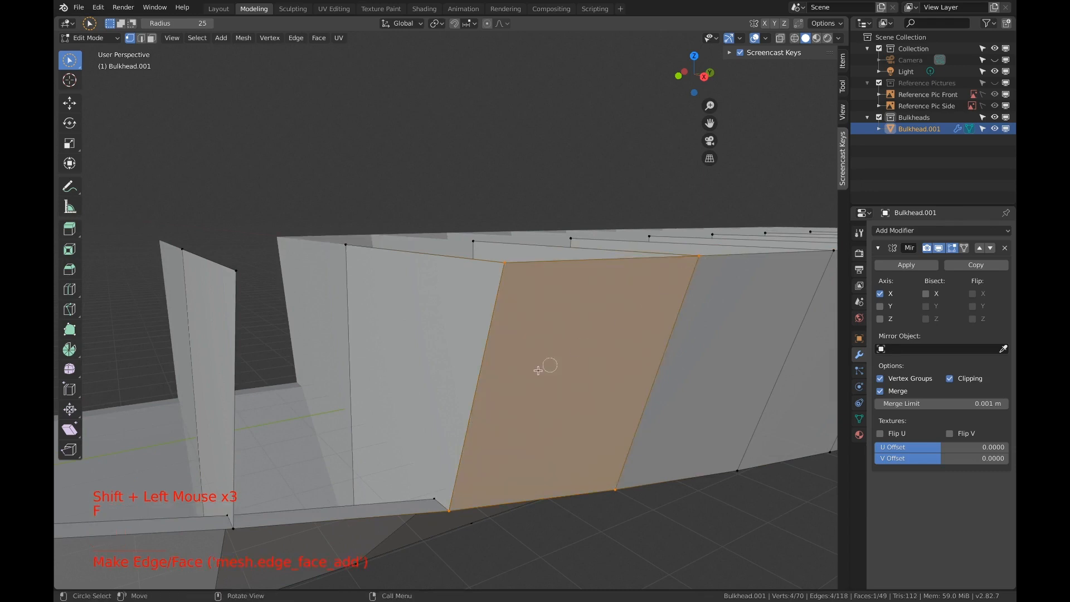
Select the top corner and outer chine vertices of the tenth and eleventh bulkheads from the stern and fill a side face.
middle_click_drag(545, 363, 604, 370, "shift")
left_click(590, 470)
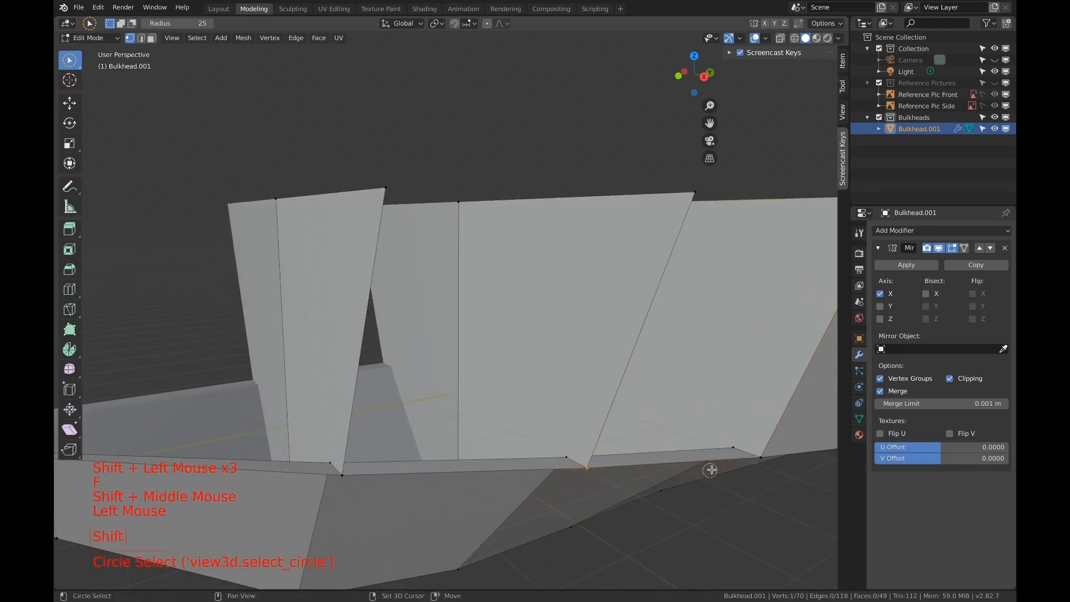
left_click(759, 459, "shift")
middle_click_drag(744, 379, 699, 418, "shift")
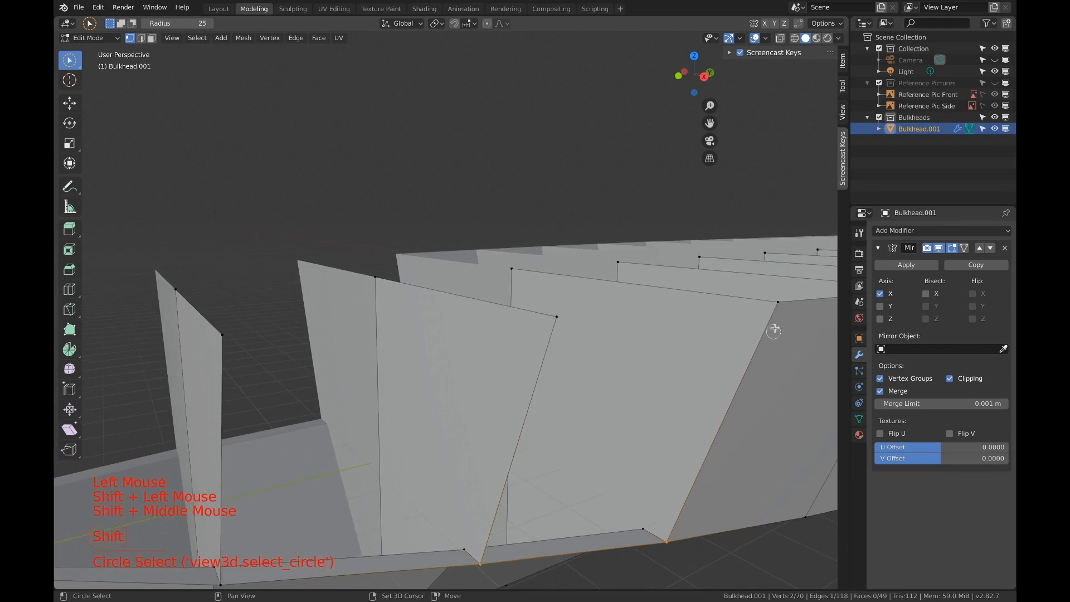
left_click(778, 302, "shift")
left_click(559, 317, "shift")
key("f")
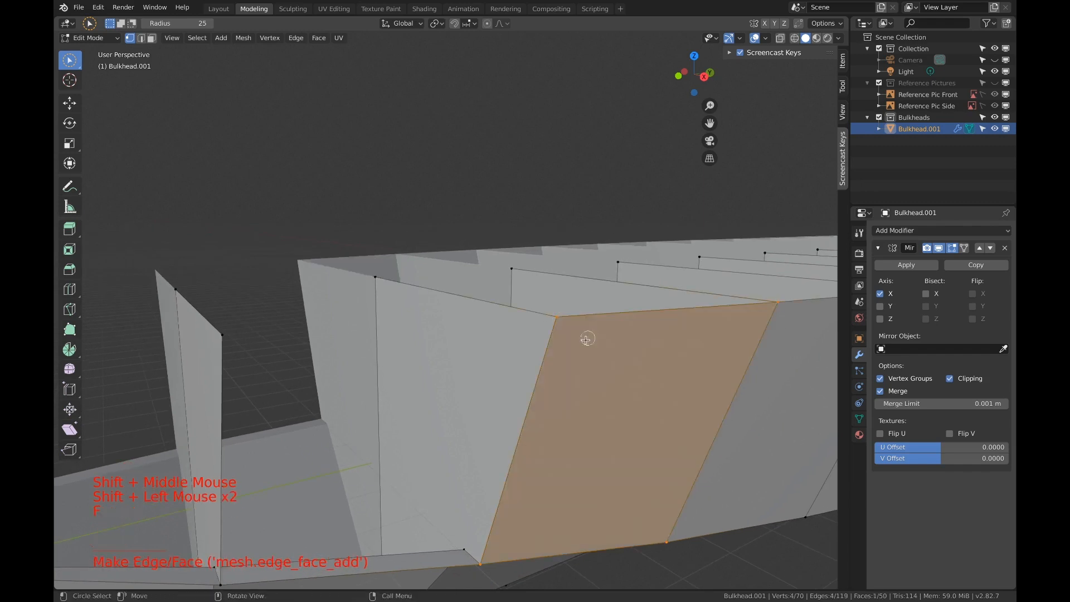
Select the top corner and outer chine vertices of the eleventh and twelfth bulkheads from the stern and fill a side face.
middle_click_drag(587, 338, 699, 495, "shift")
left_click(701, 497)
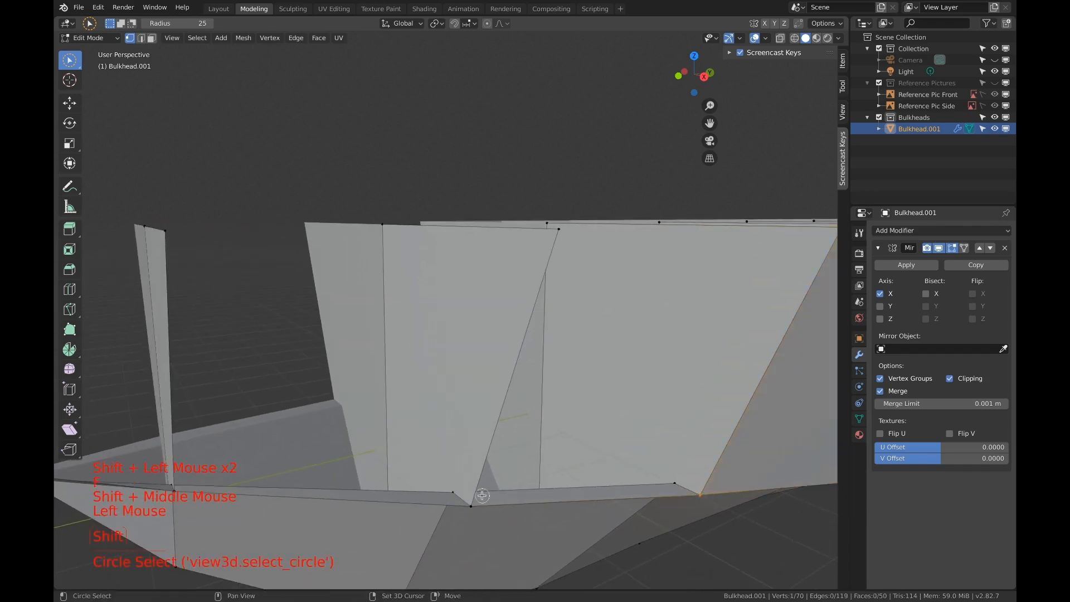
left_click(472, 505, "shift")
left_click(557, 237, "shift")
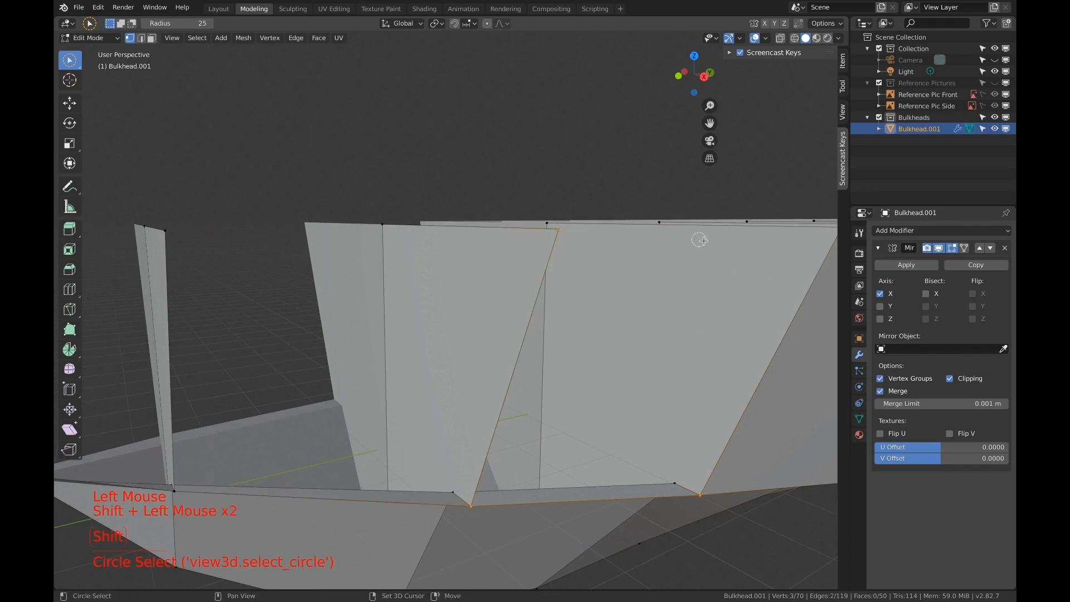
middle_click_drag(760, 242, 713, 264, "shift")
left_click(671, 280, "shift")
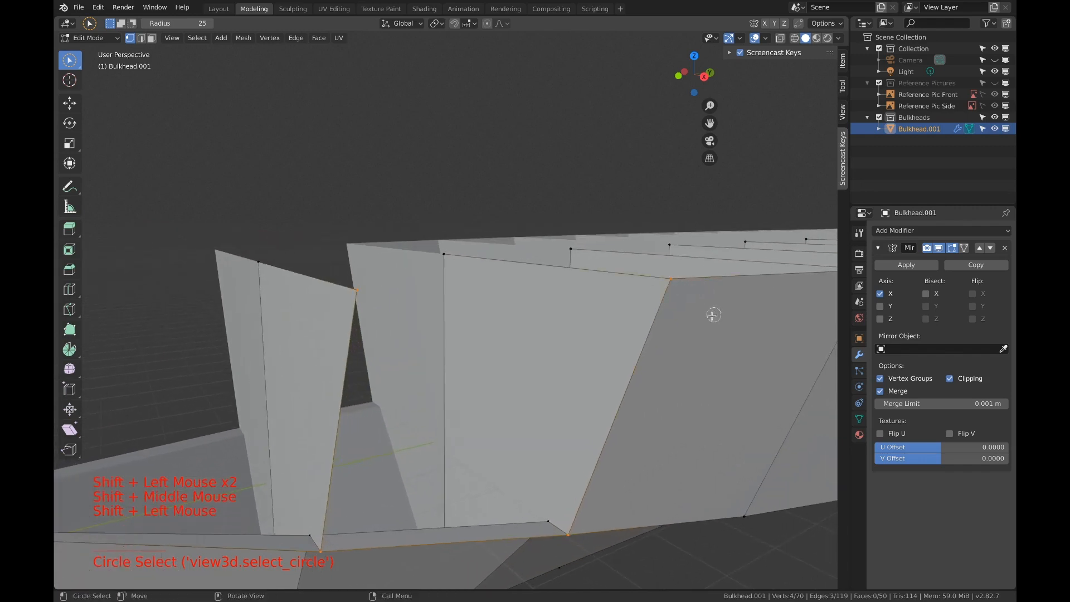
key("f")
Fill a side face between the top corner and outer chine vertices of the twelfth and thirteenth bulkheads from the stern.
middle_click_drag(609, 365, 678, 361, "shift")
left_click(613, 516)
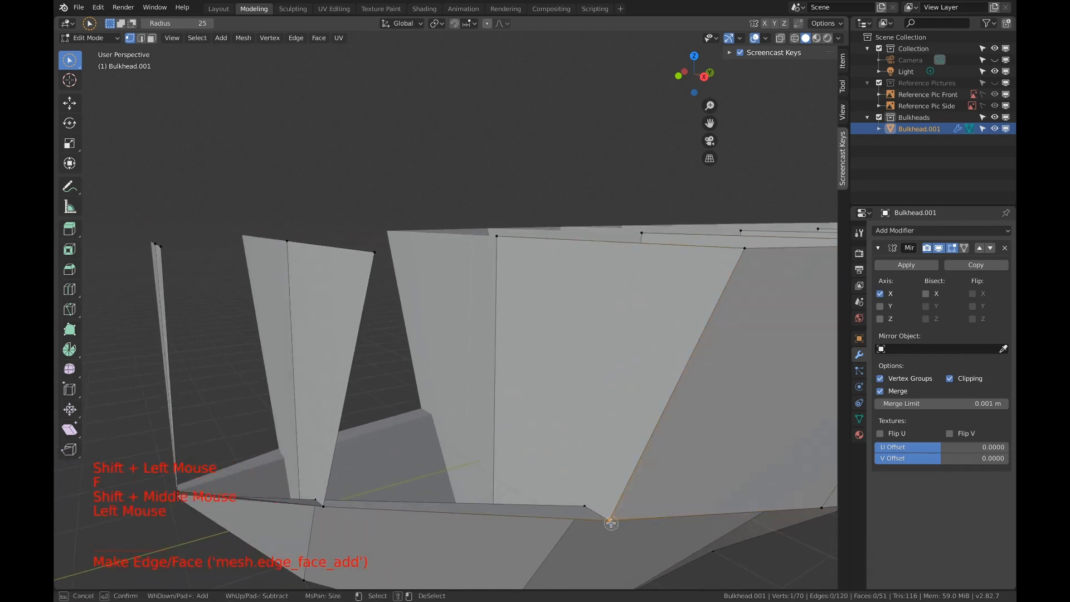
left_click(327, 507, "shift")
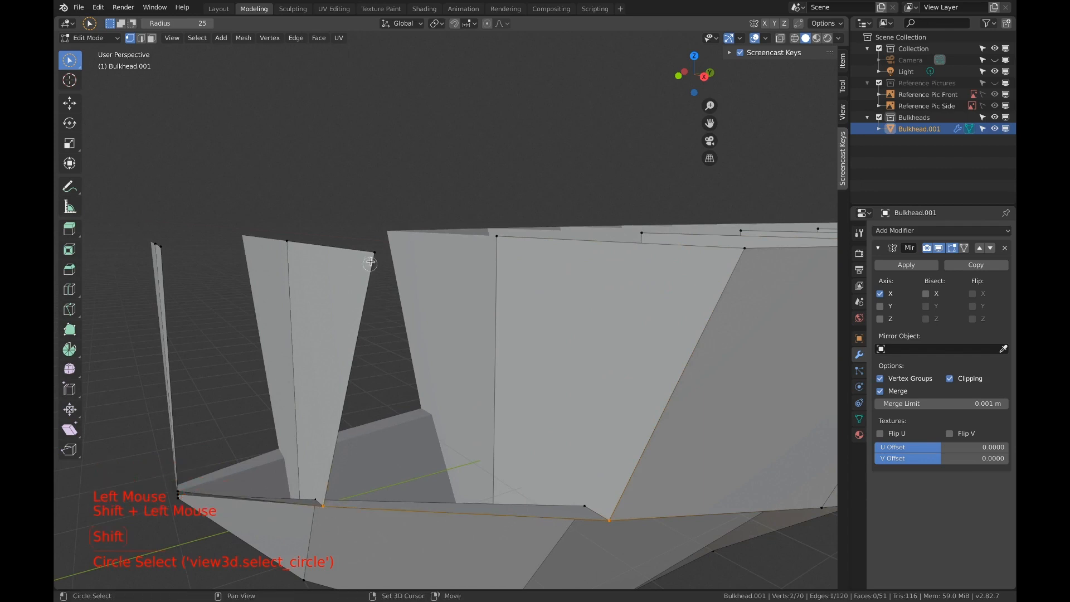
key("f")
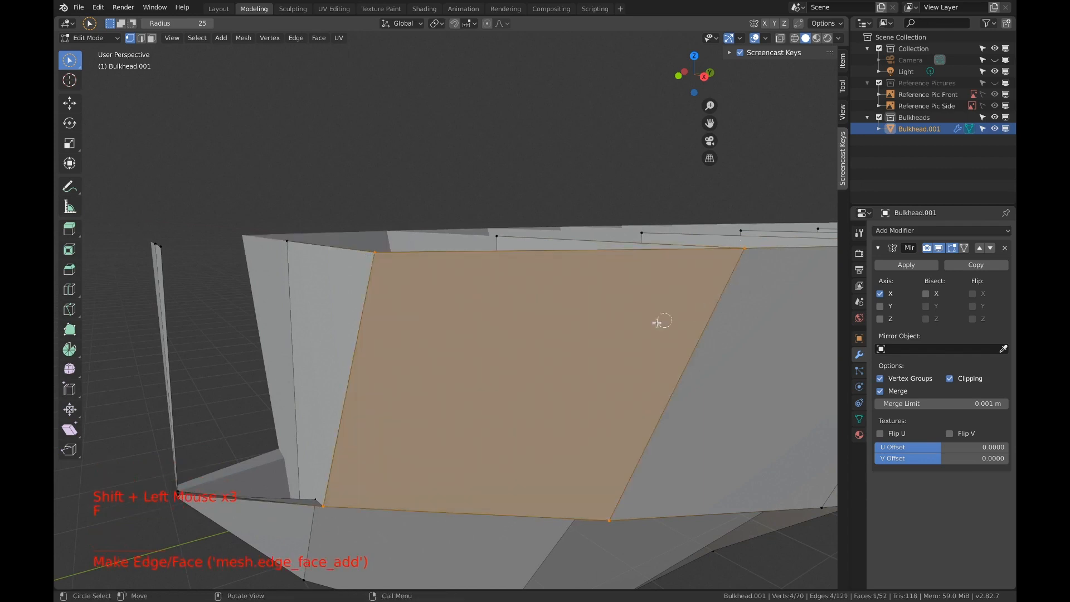
Close the last side gap with a face between the top corner and outer chine vertices of the thirteenth and foremost bulkheads.
scroll(613, 329, "down", 2)
middle_click_drag(563, 336, 509, 370, "shift")
scroll(446, 352, "up", 1)
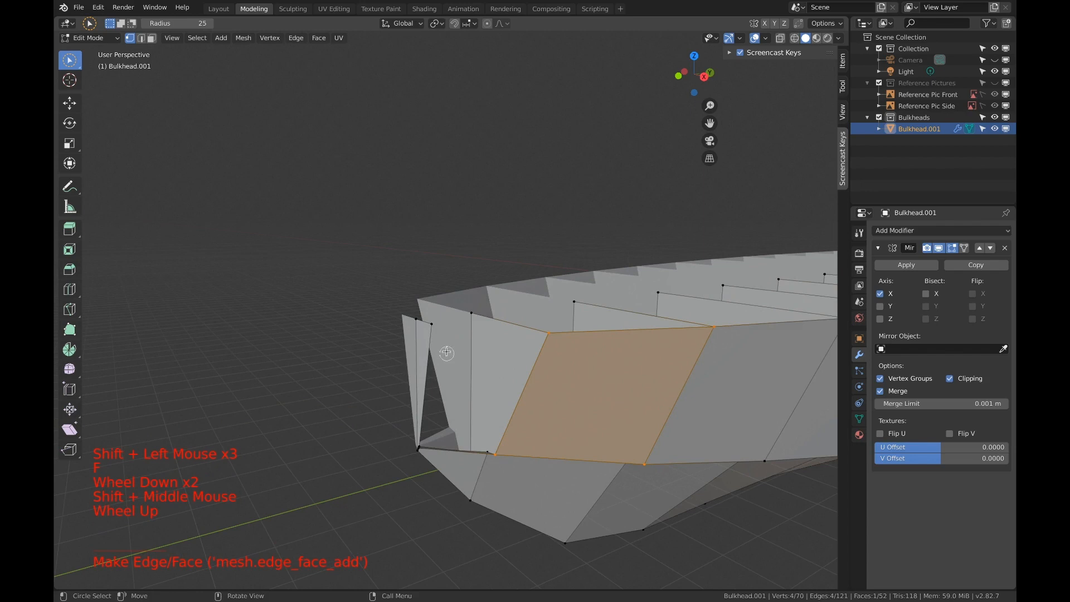
left_click(437, 325)
scroll(418, 444, "up", 3)
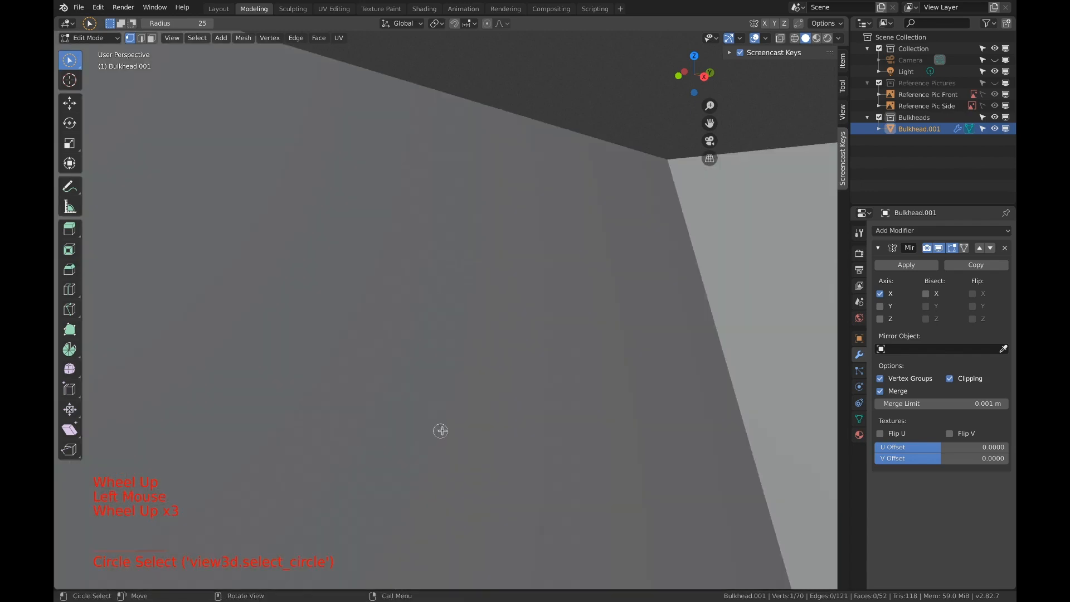
scroll(440, 431, "down", 3)
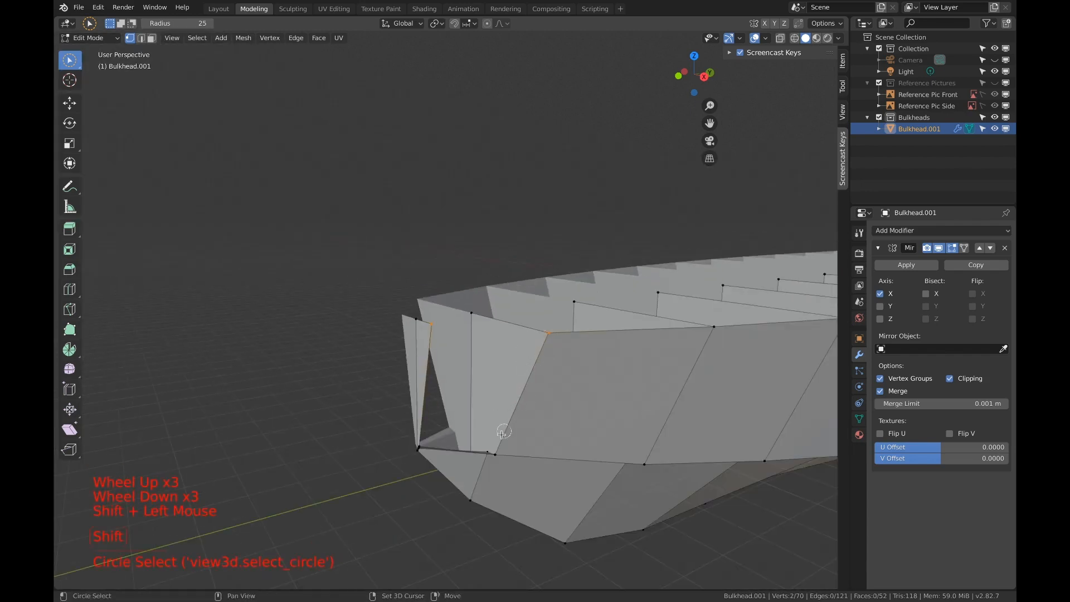
middle_click_drag(499, 450, 541, 387)
scroll(562, 440, "up", 2)
middle_click_drag(562, 440, 618, 494, "shift")
left_click(595, 519, "shift")
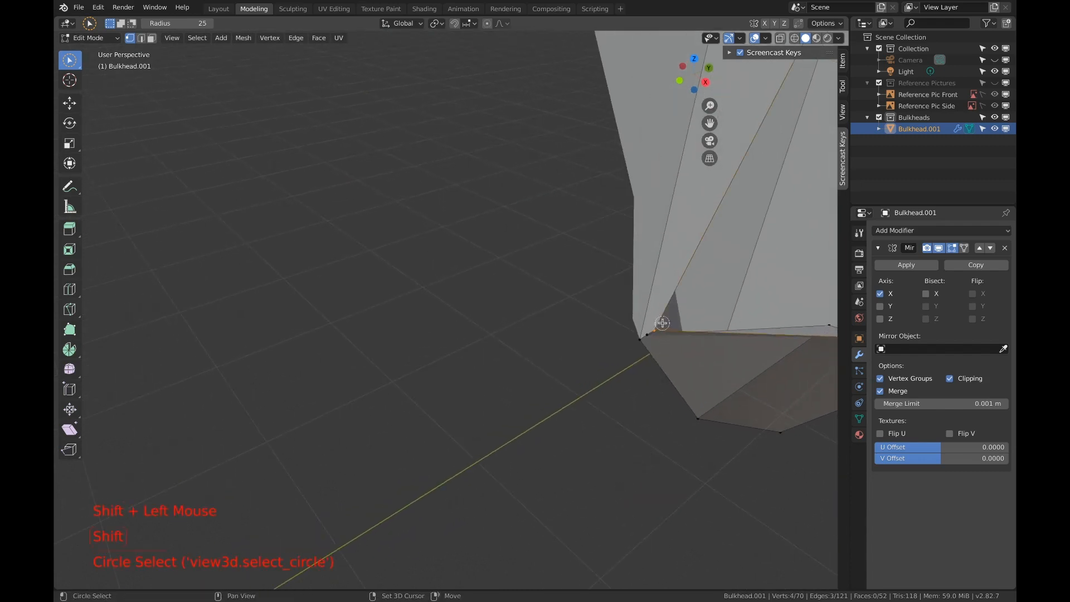
key("f")
scroll(737, 310, "down", 1)
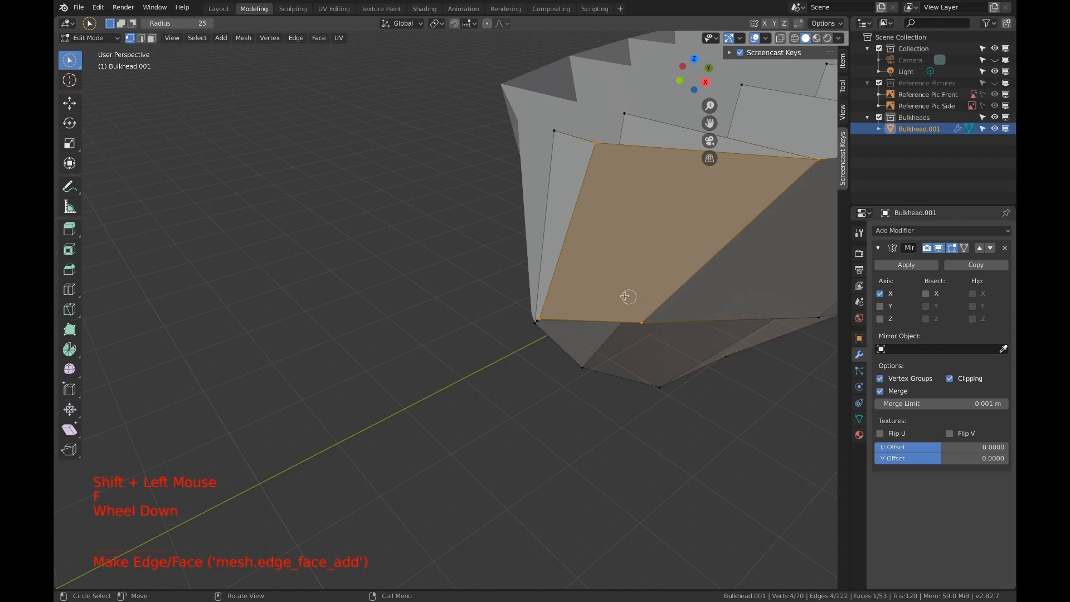
middle_click_drag(624, 296, 629, 278)
key("a")
key("a")
key("a")
key("c")
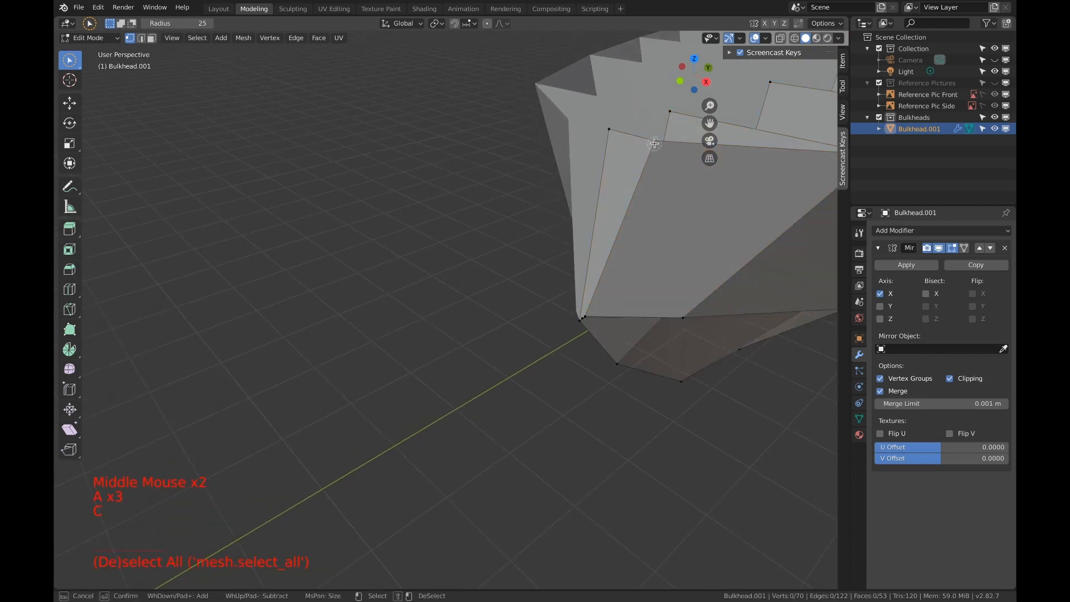
right_click(597, 314)
scroll(596, 314, "up", 3)
scroll(606, 315, "down", 2)
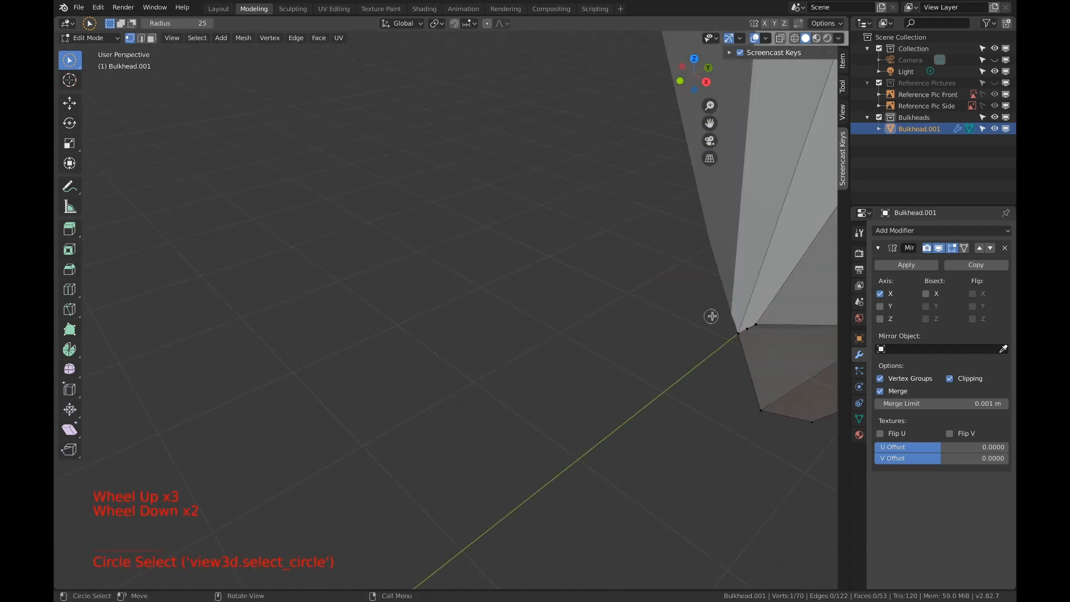
key("c")
left_click_drag(771, 319, 753, 325)
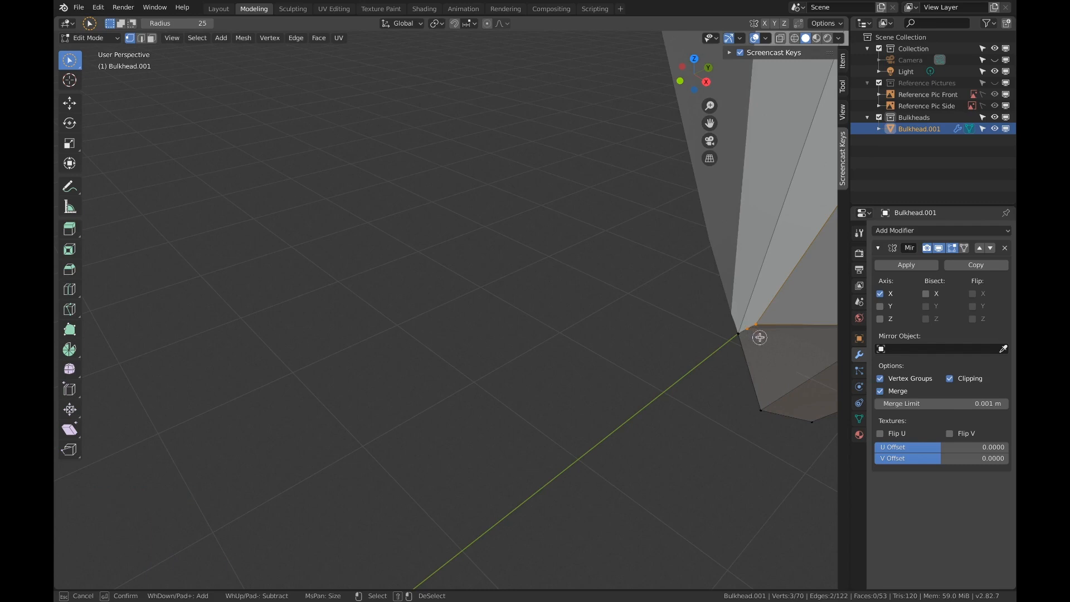
right_click(759, 336)
middle_click_drag(769, 310, 709, 309)
scroll(724, 308, "down", 3)
scroll(709, 309, "down", 1)
scroll(433, 294, "up", 2)
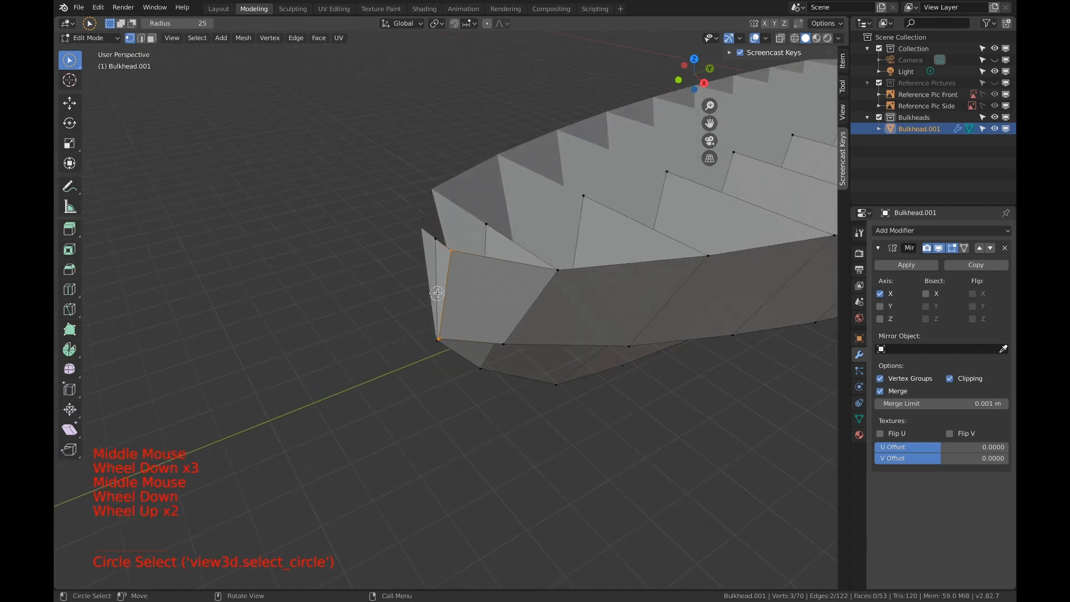
middle_click_drag(433, 294, 470, 279)
key("a")
key("a")
key("a")
key("c")
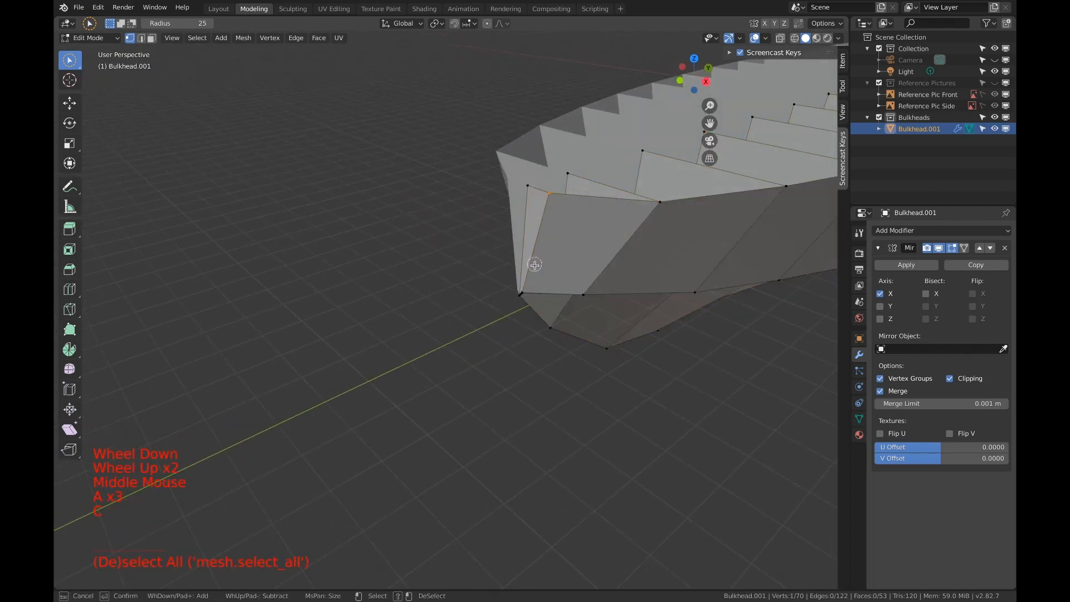
scroll(534, 279, "up", 2)
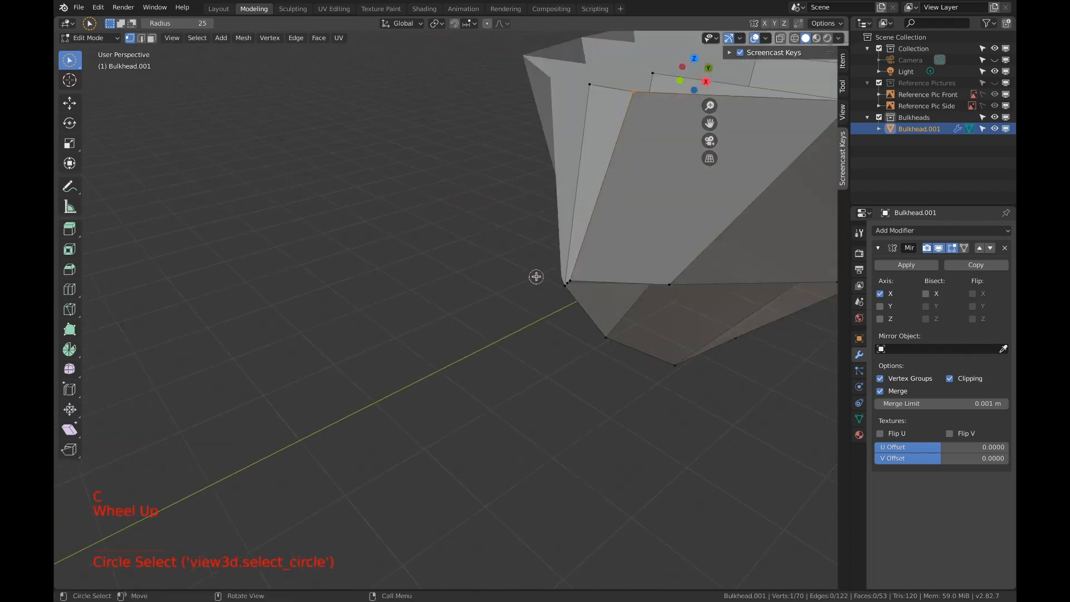
key("c")
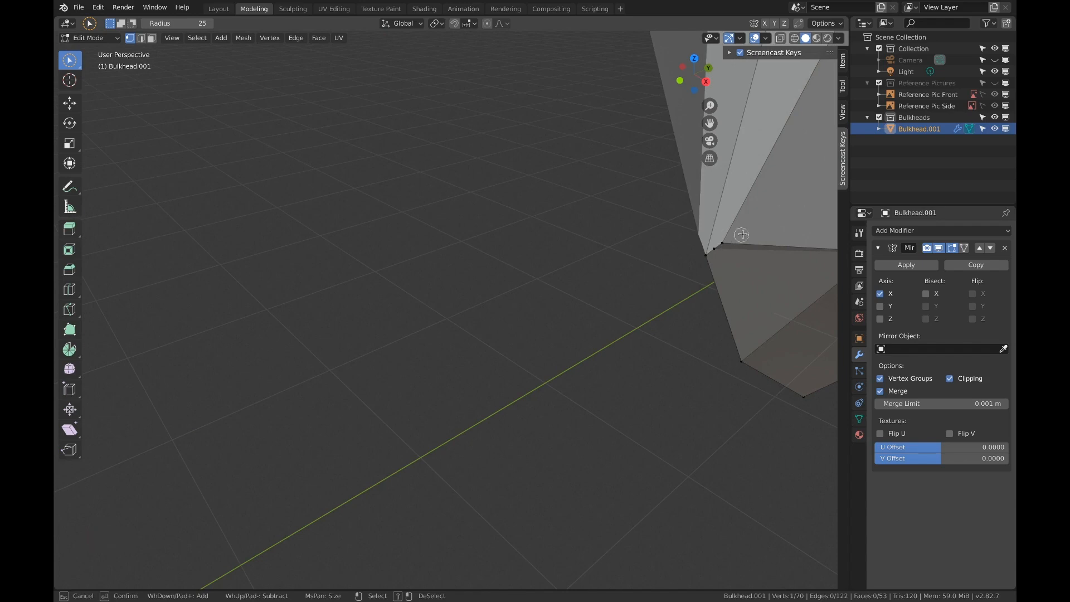
right_click(739, 233)
right_click(735, 232)
left_click(660, 229)
key("a")
key("a")
key("a")
Select the foremost bulkhead's top corner and outer chine vertices and extrude them in top view onto the centreline, about 0.47 m forward.
key("c")
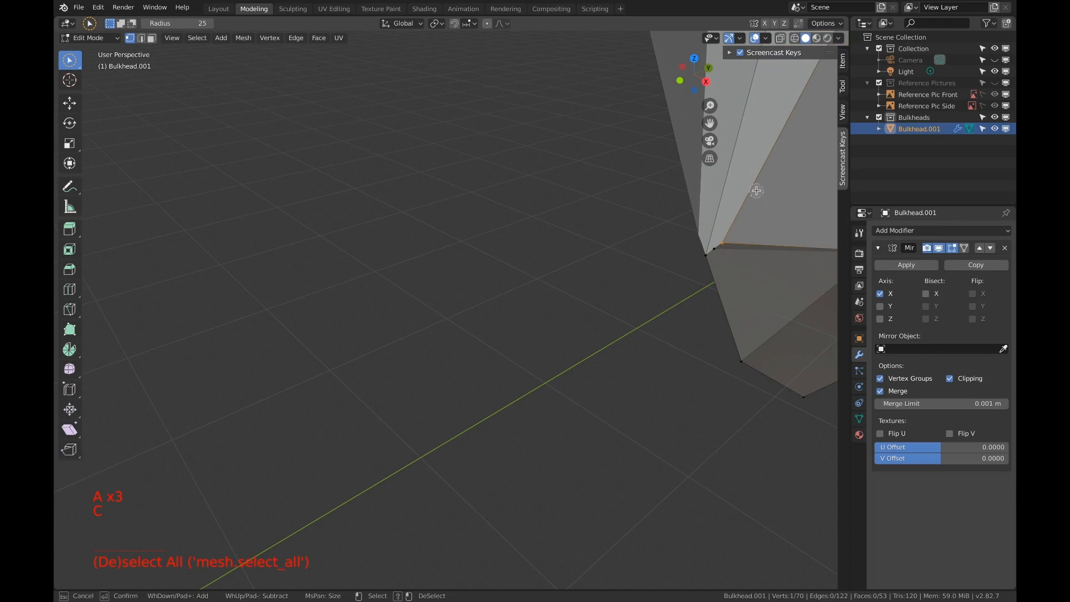
middle_click_drag(771, 167, 717, 239, "shift")
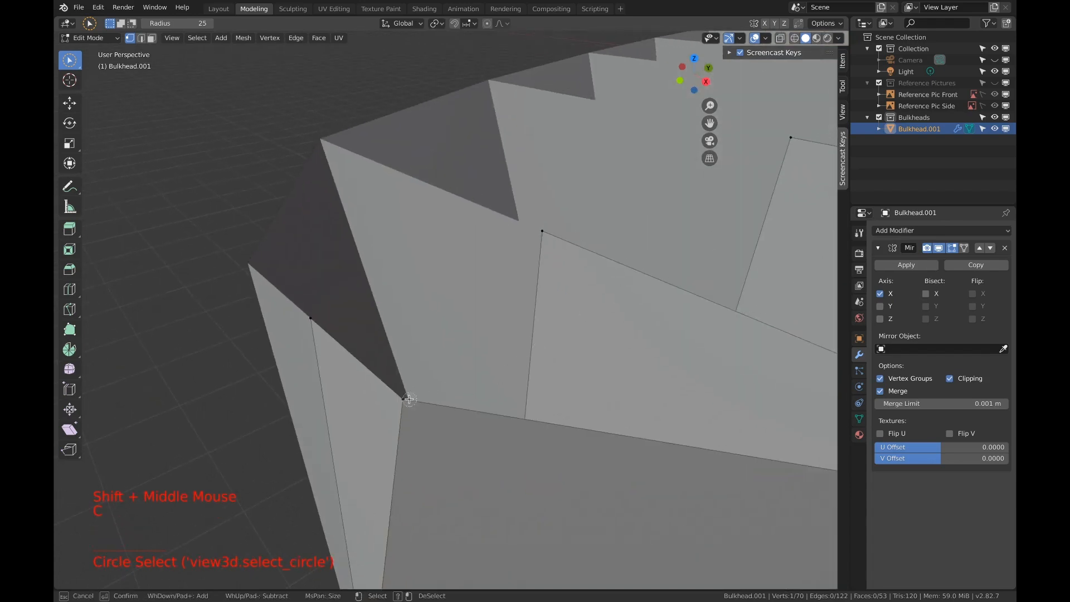
right_click(545, 326)
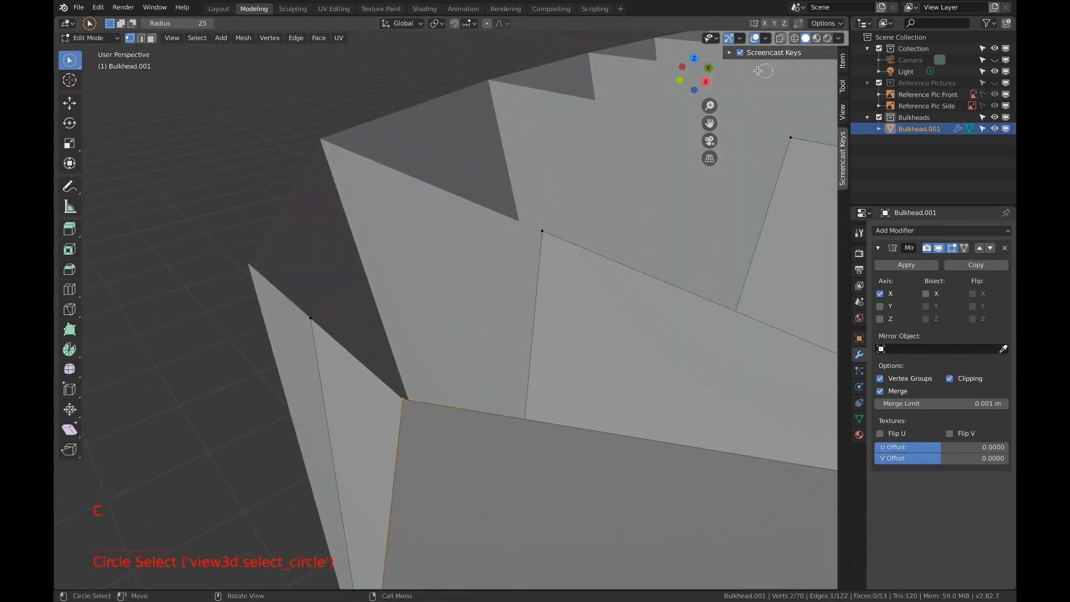
left_click(693, 58)
middle_click_drag(758, 310, 637, 205, "shift")
scroll(690, 402, "up", 1)
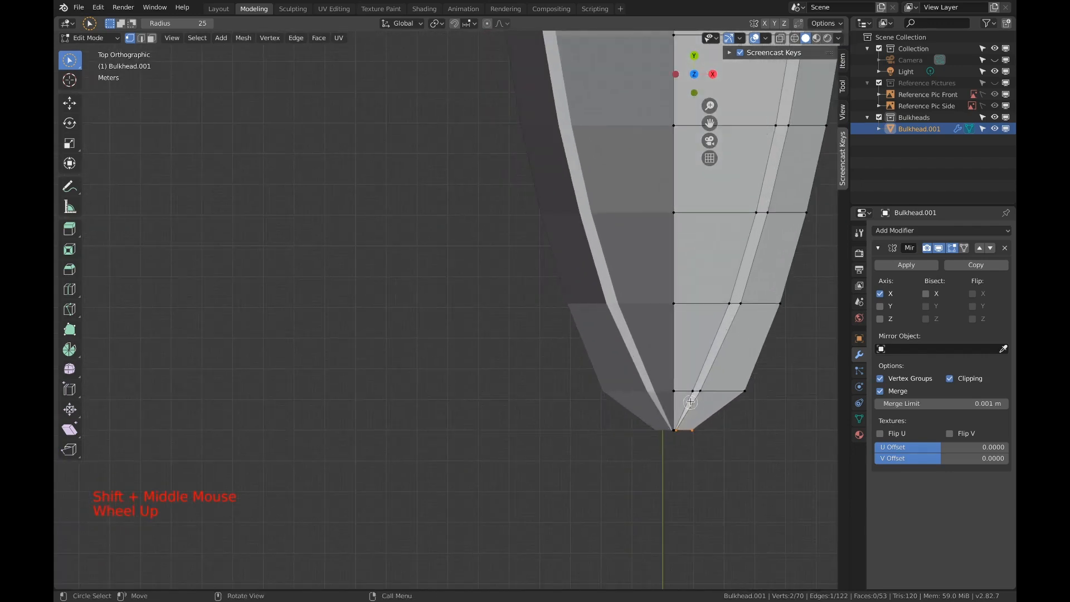
key("e")
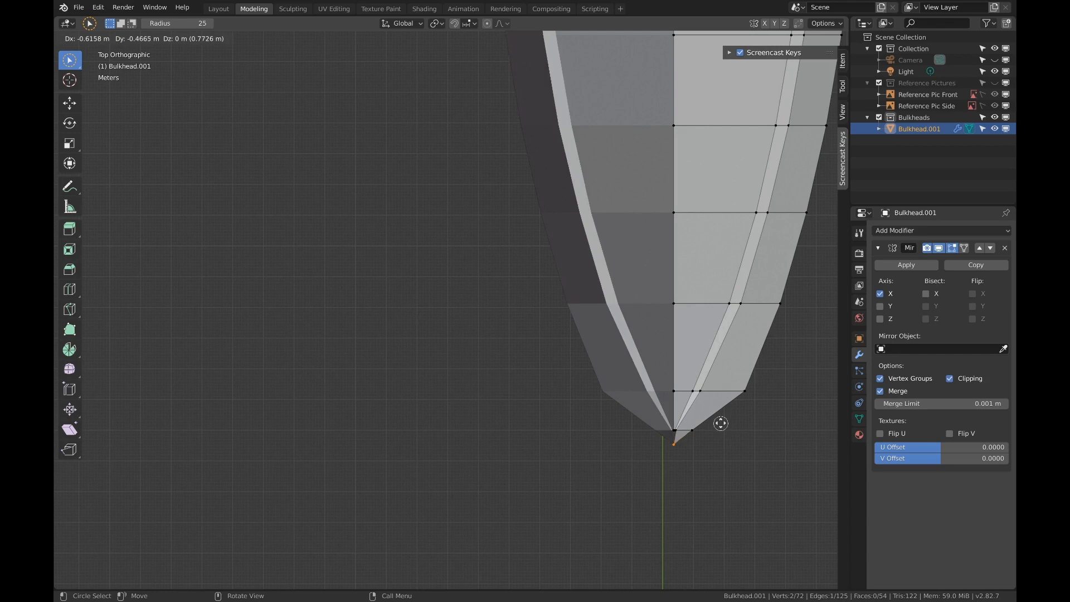
left_click(721, 422)
key("a")
key("a")
key("a")
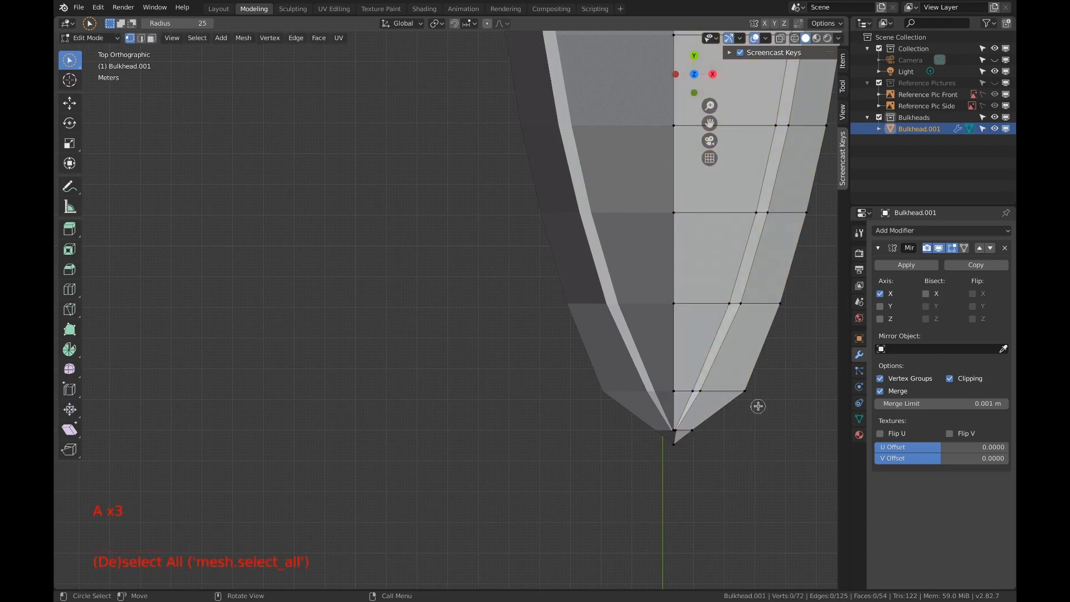
Switch to the right side view and unhide the Reference Pictures collection to compare the bow with the side drawing.
middle_click_drag(757, 405, 660, 335)
scroll(574, 305, "down", 2)
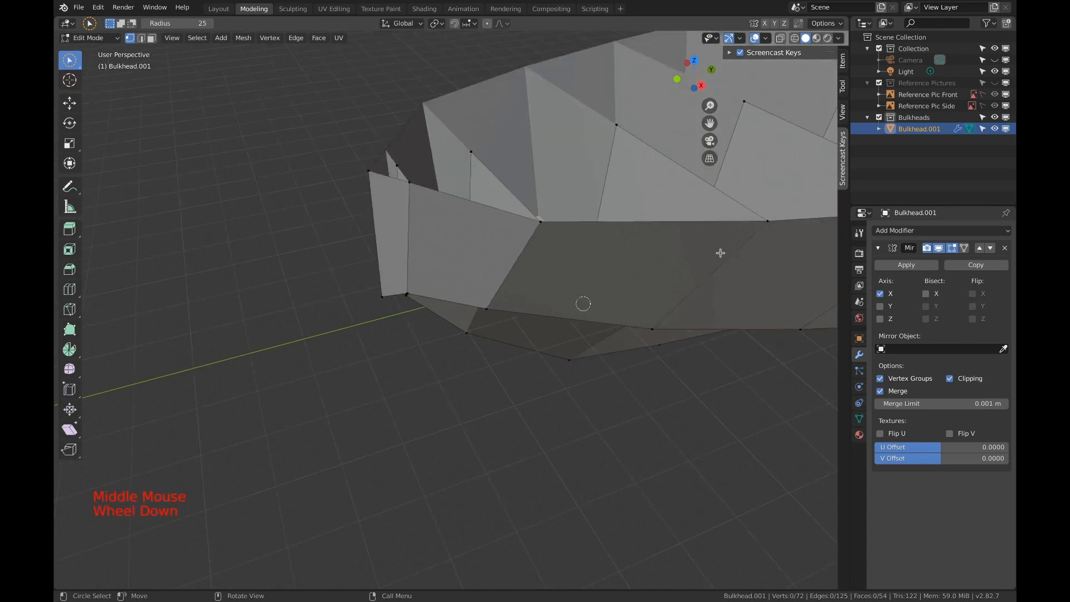
left_click(703, 85)
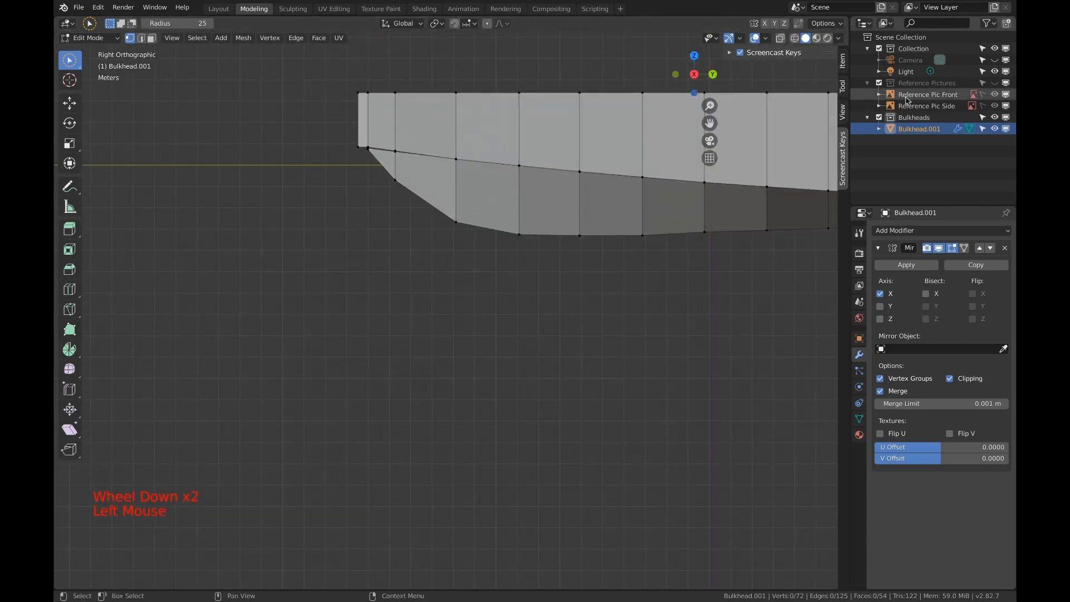
left_click(994, 83)
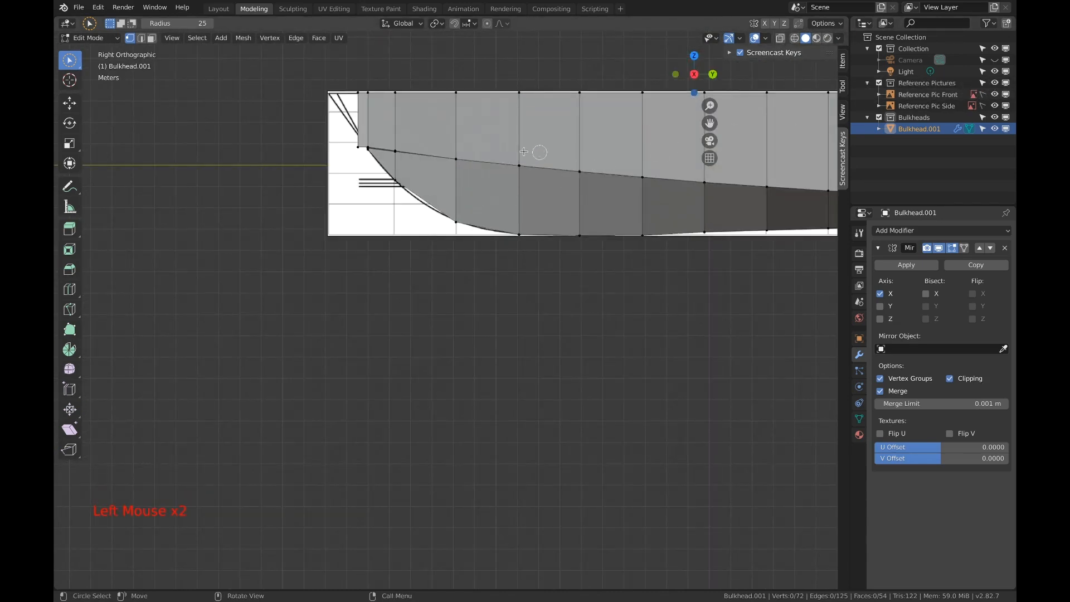
scroll(537, 150, "up", 3)
middle_click_drag(408, 148, 506, 403, "shift")
scroll(409, 324, "up", 3)
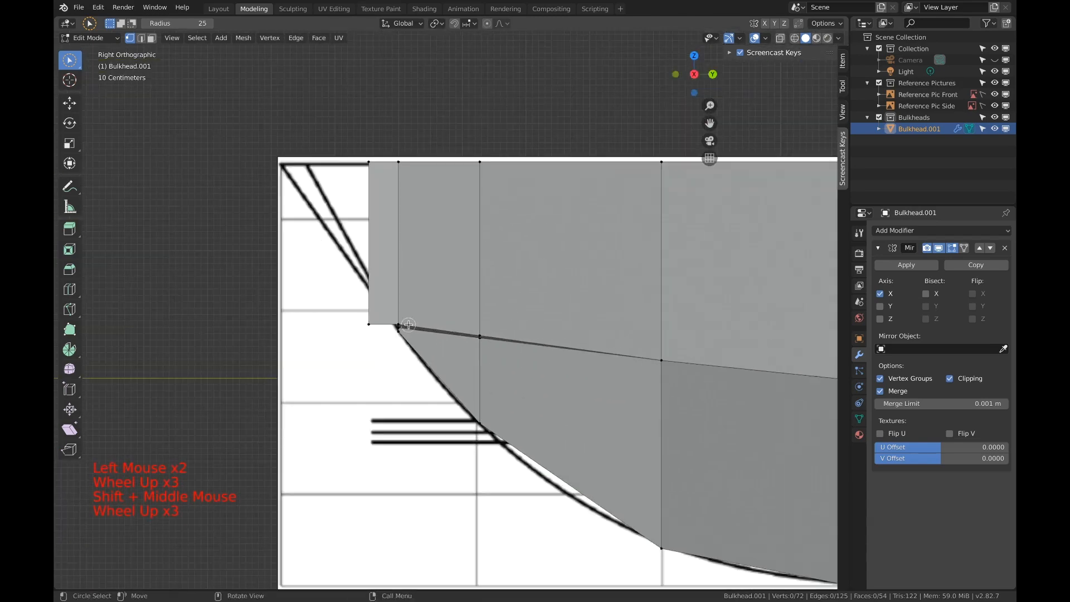
Move the lower vertex of the extruded bow face up about 0.6 m onto the stem line of the side drawing.
key("a")
key("a")
key("a")
key("c")
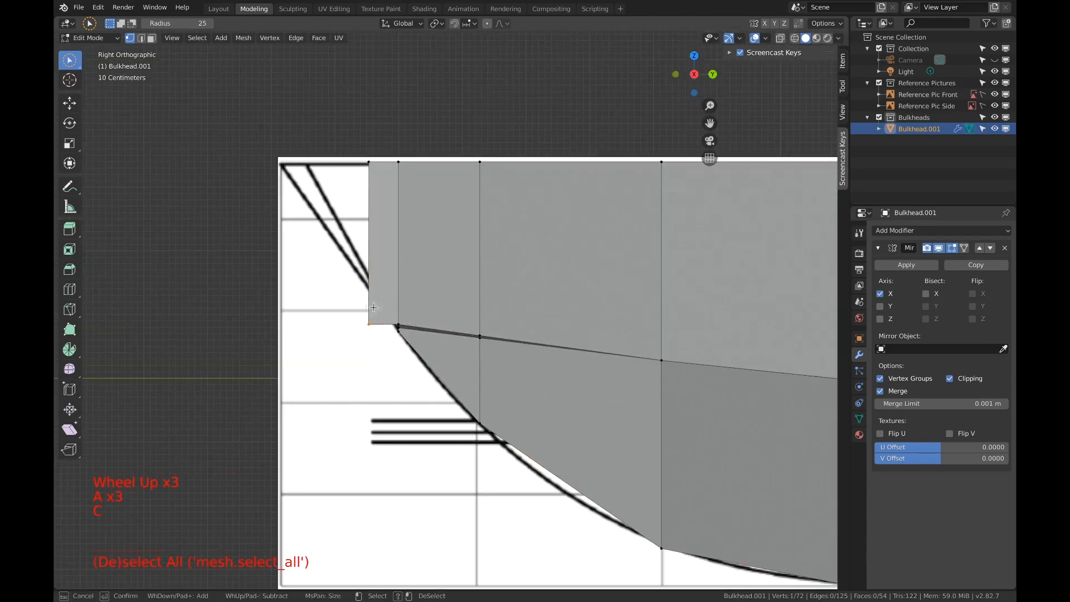
key("Escape")
key("g")
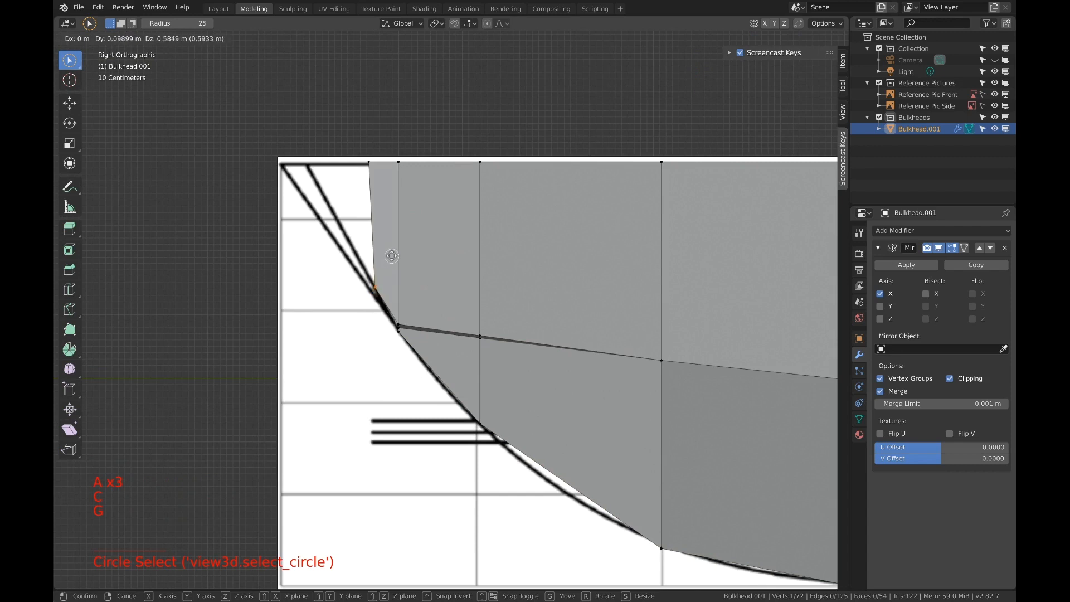
left_click(384, 256)
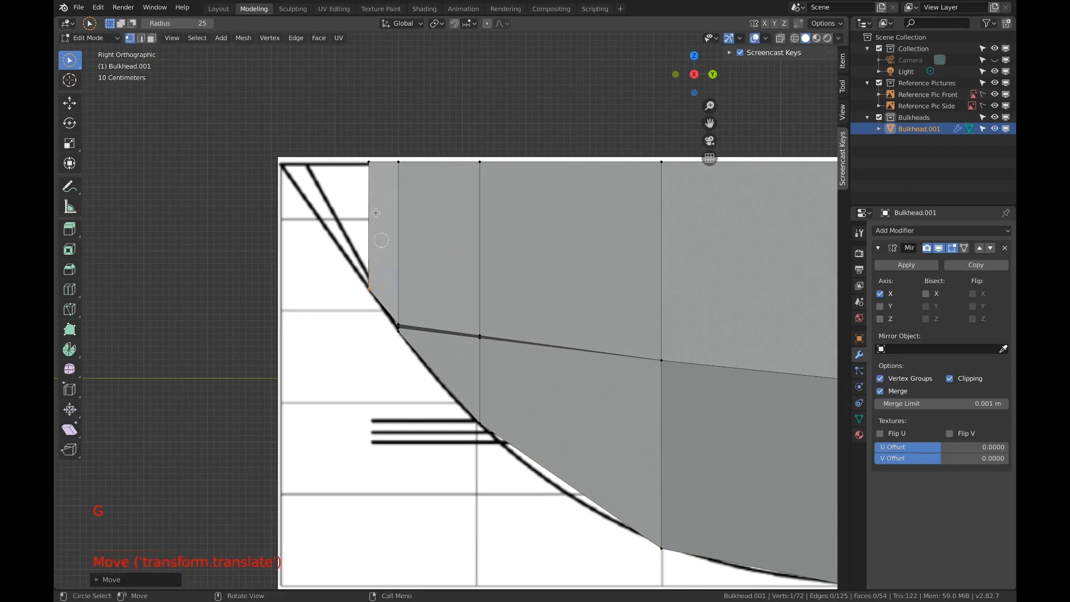
Move the upper vertex of the extruded bow face forward about 1.3 m to the bow tip of the side drawing.
key("a")
key("a")
key("a")
key("c")
key("Escape")
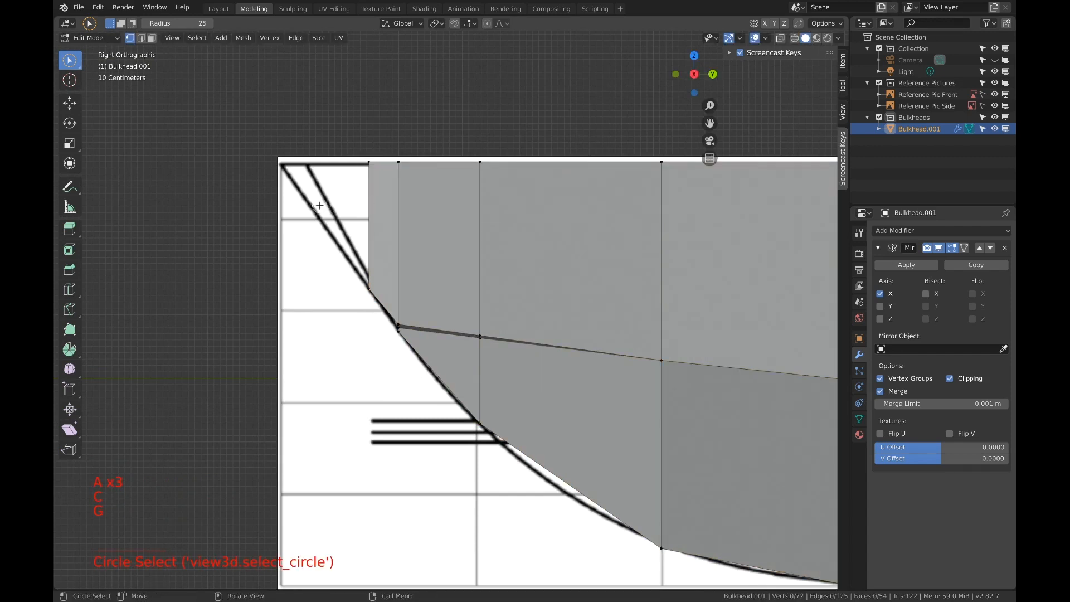
left_click(377, 157)
key("g")
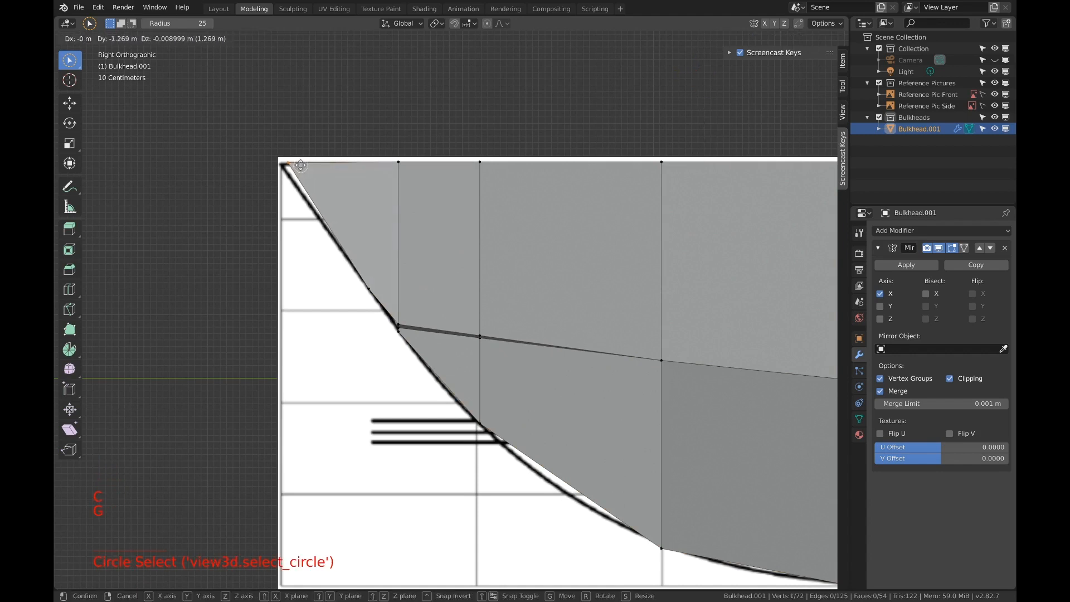
left_click(296, 166)
scroll(296, 166, "down", 3)
middle_click_drag(296, 166, 540, 252)
scroll(609, 291, "down", 1)
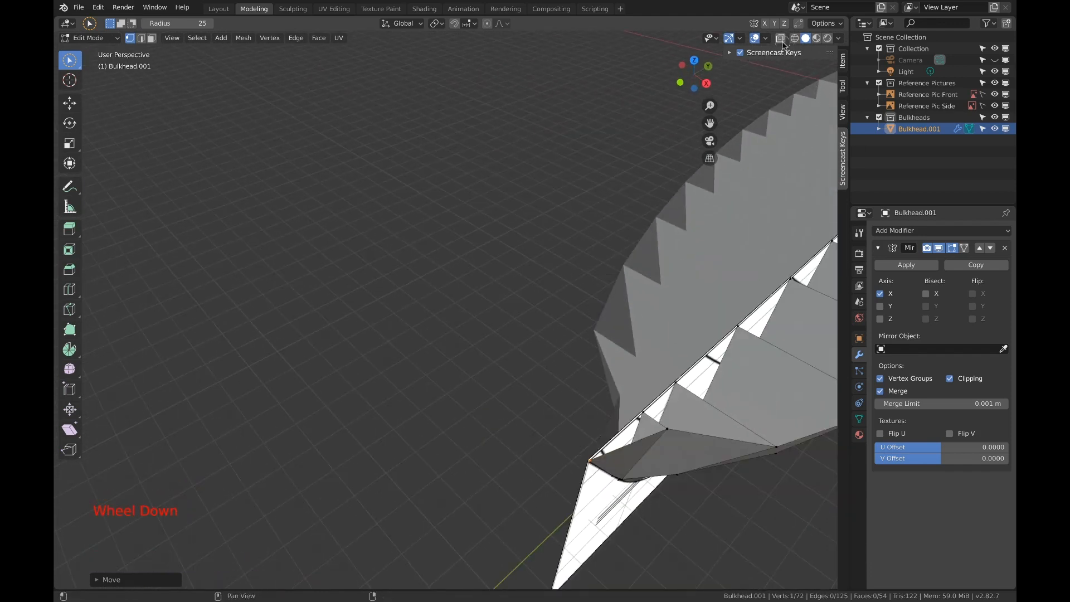
left_click(694, 61)
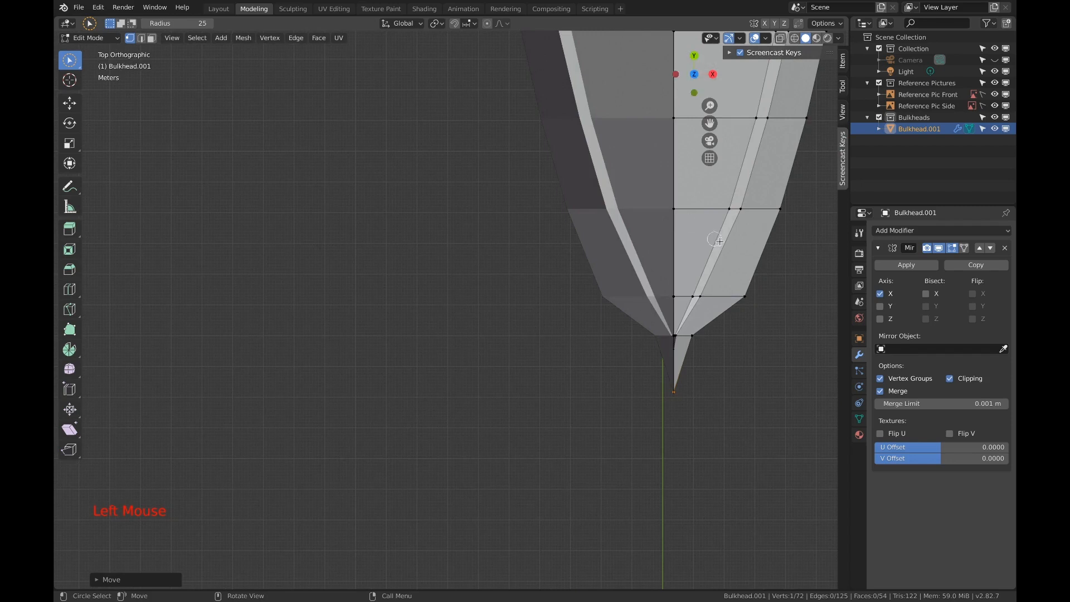
Select the foremost bulkhead's outer top corner vertex and move it outward about 0.84 m in top view to smooth the bow outline.
key("a")
key("a")
key("a")
key("c")
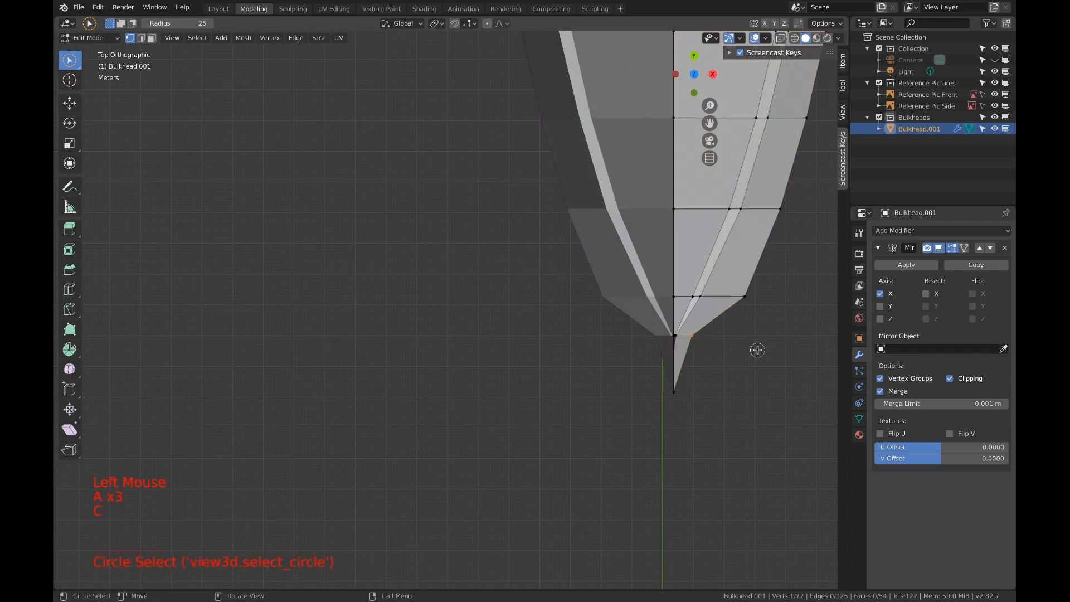
key("g")
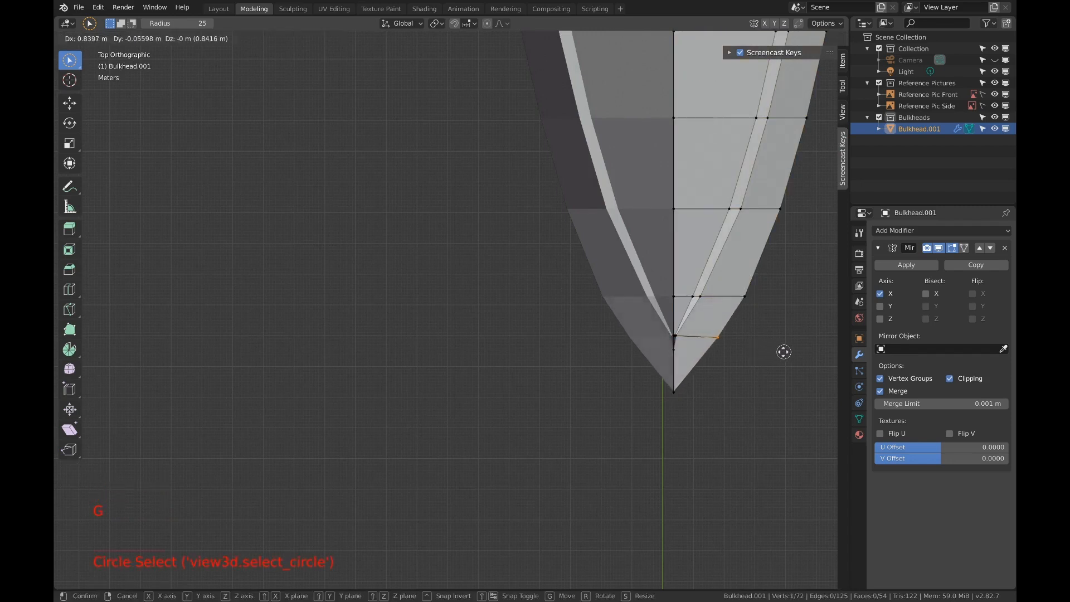
left_click(785, 353)
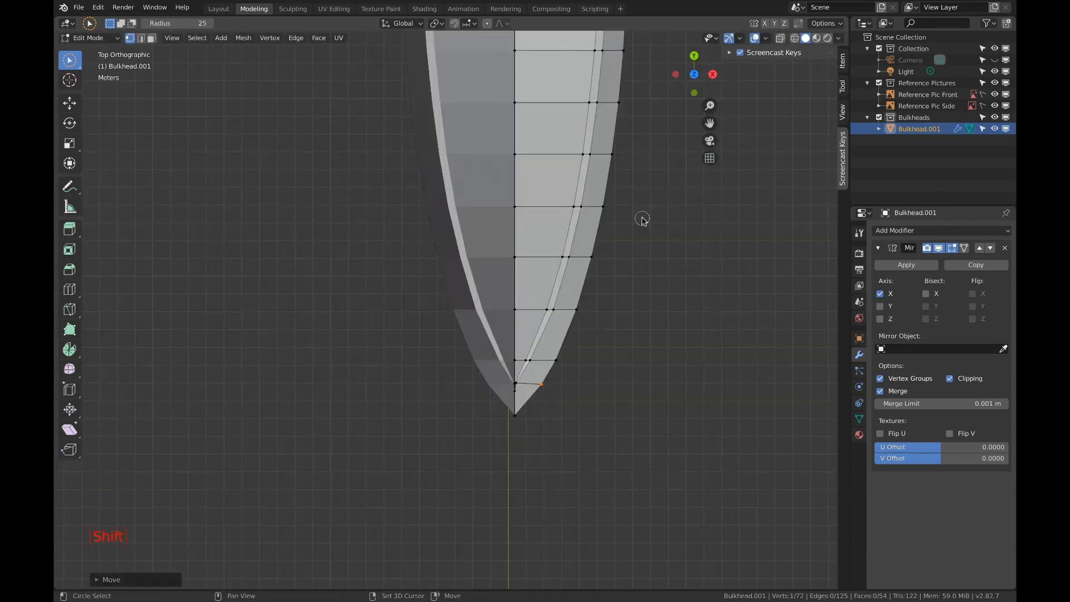
middle_click_drag(642, 217, 577, 242, "shift")
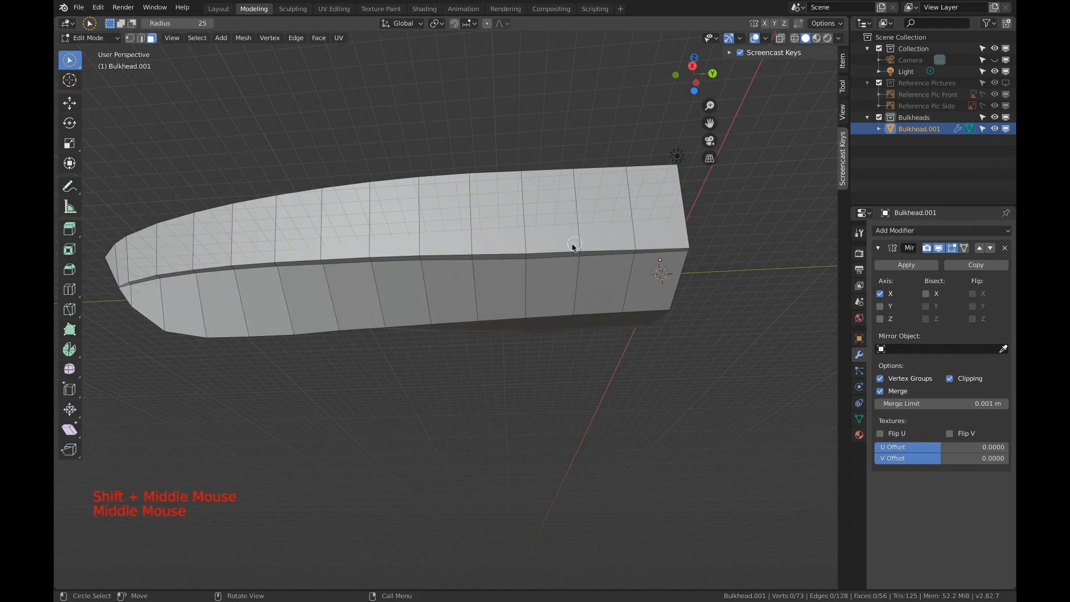
Select the face loops crossing the chine one after another along the hull to examine the loop flow.
left_click(557, 249, "alt")
left_click(495, 257, "alt")
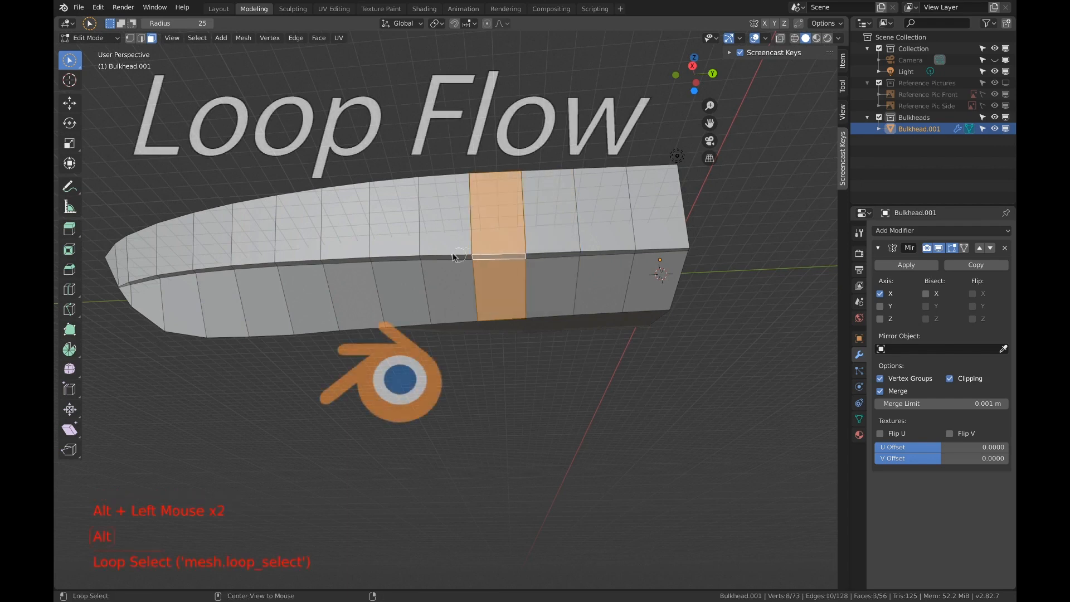
left_click(426, 258, "alt")
left_click(365, 259, "alt")
left_click(322, 262, "alt")
left_click(277, 263, "alt")
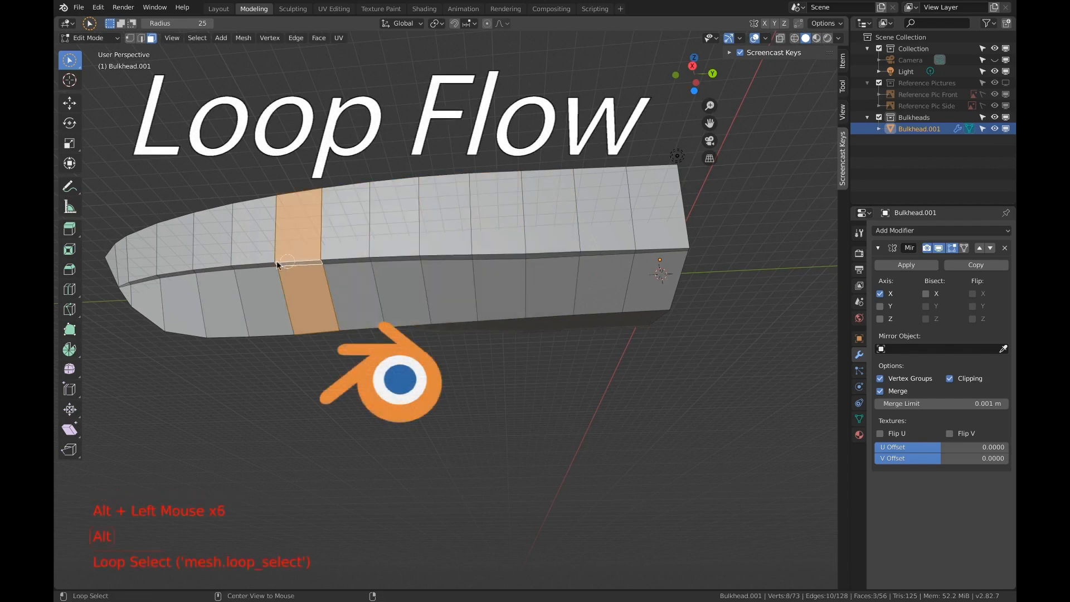
left_click(243, 268, "alt")
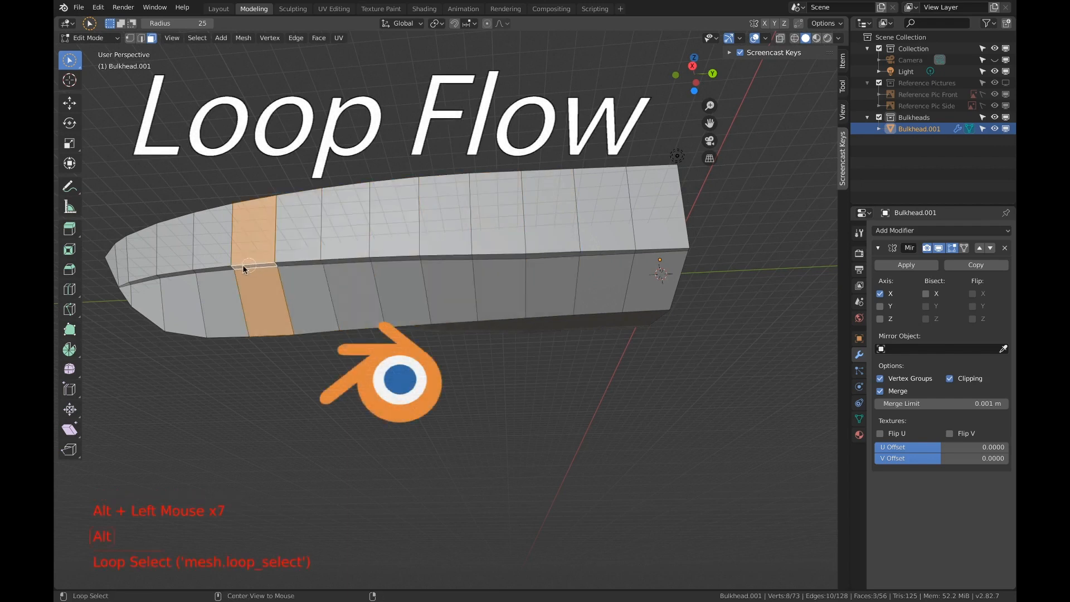
left_click(208, 267, "alt")
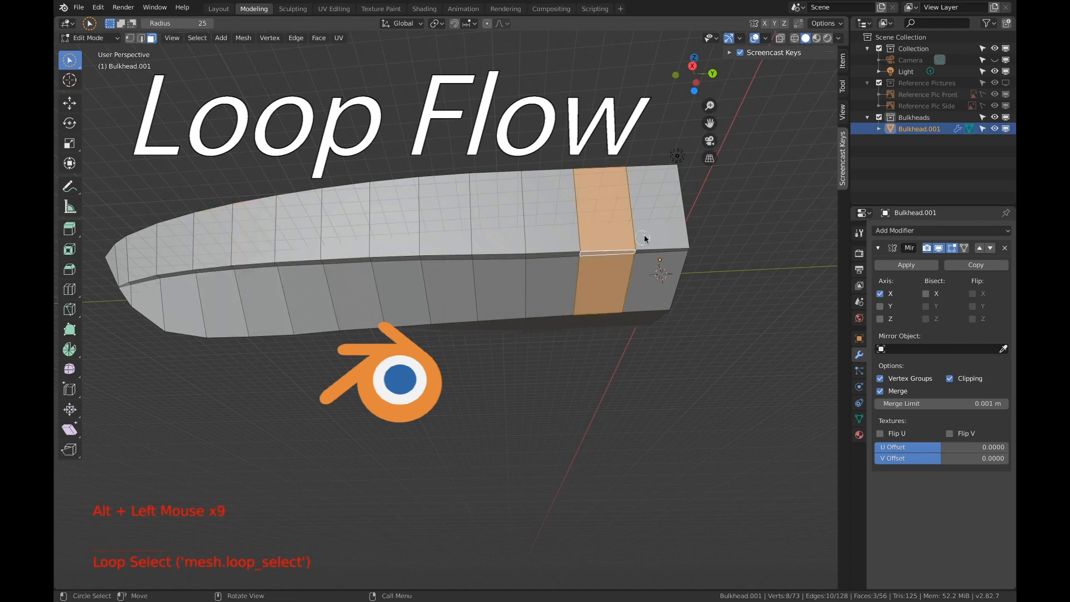
Examine the aft face loop where it crosses the chine strip, and how the transom face meets the chine edges.
middle_click_drag(641, 231, 592, 249)
middle_click_drag(455, 231, 454, 222)
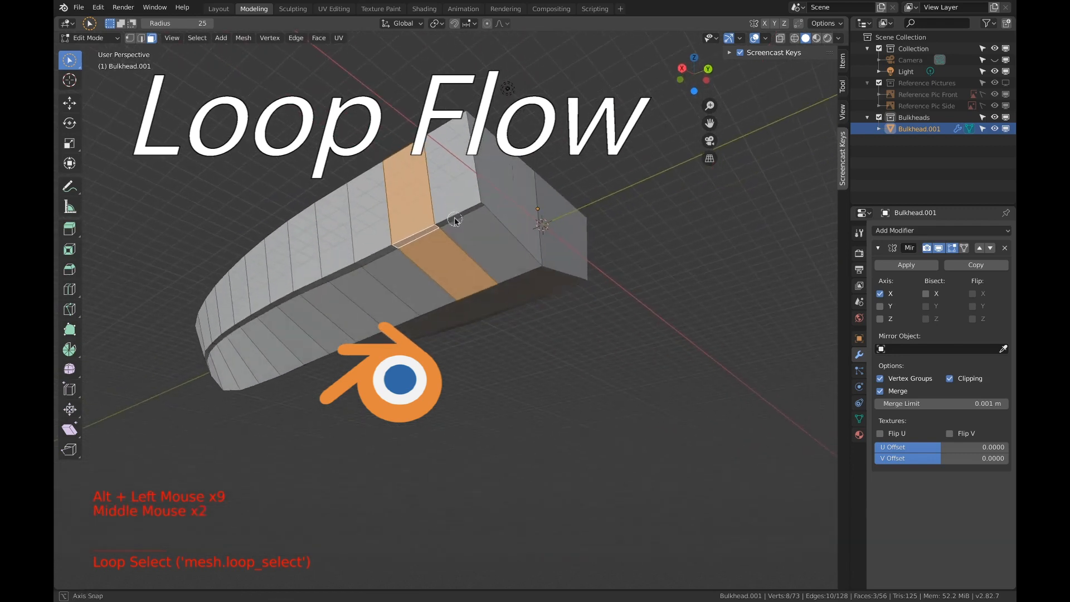
scroll(454, 218, "down", 1)
scroll(449, 212, "up", 4)
middle_click_drag(444, 164, 454, 239, "shift")
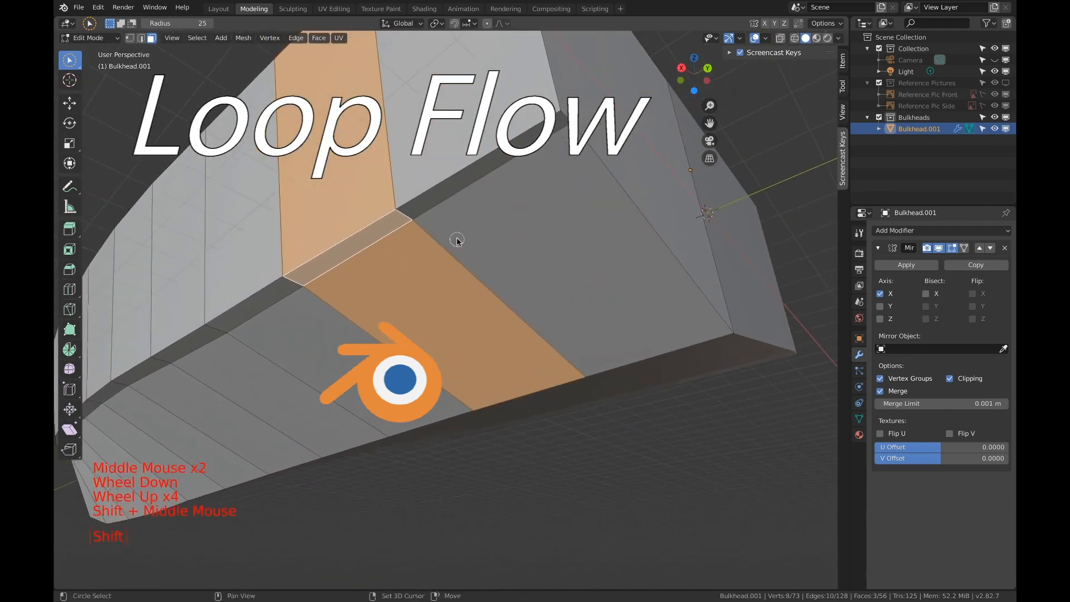
left_click(405, 217, "alt")
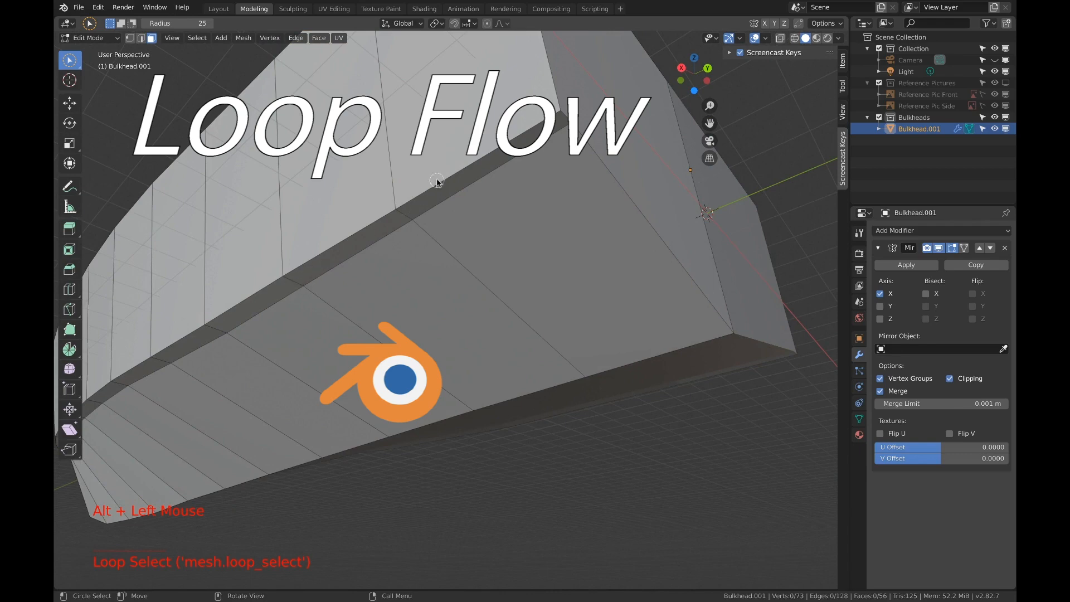
middle_click_drag(437, 182, 413, 191)
mouse_move(346, 256)
middle_mouse_down("shift")
mouse_move(356, 232)
mouse_move(341, 238)
middle_mouse_up("shift")
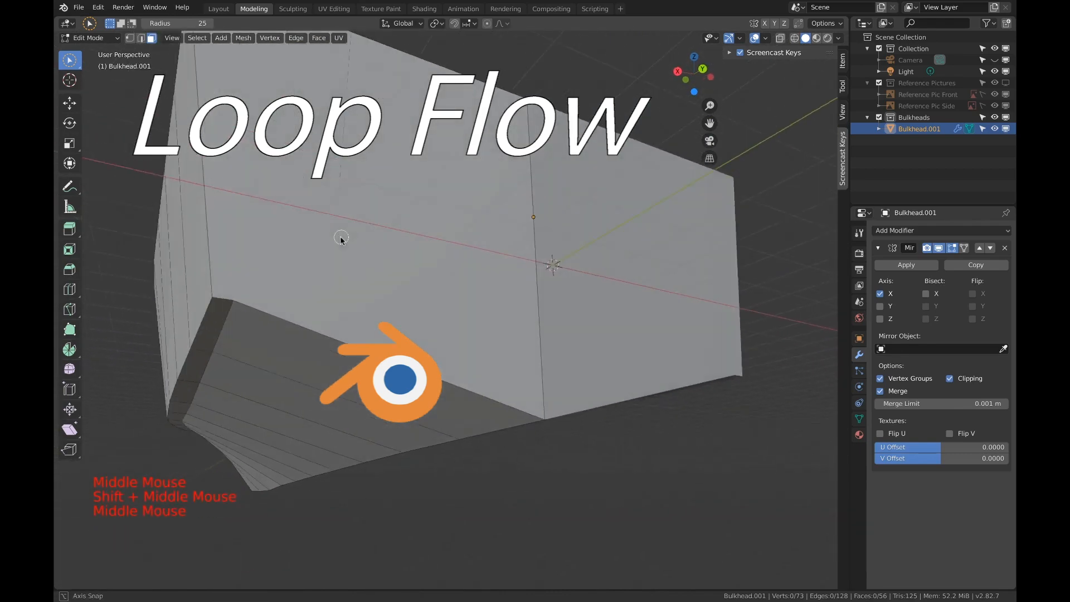
middle_click_drag(296, 191, 362, 184, "shift")
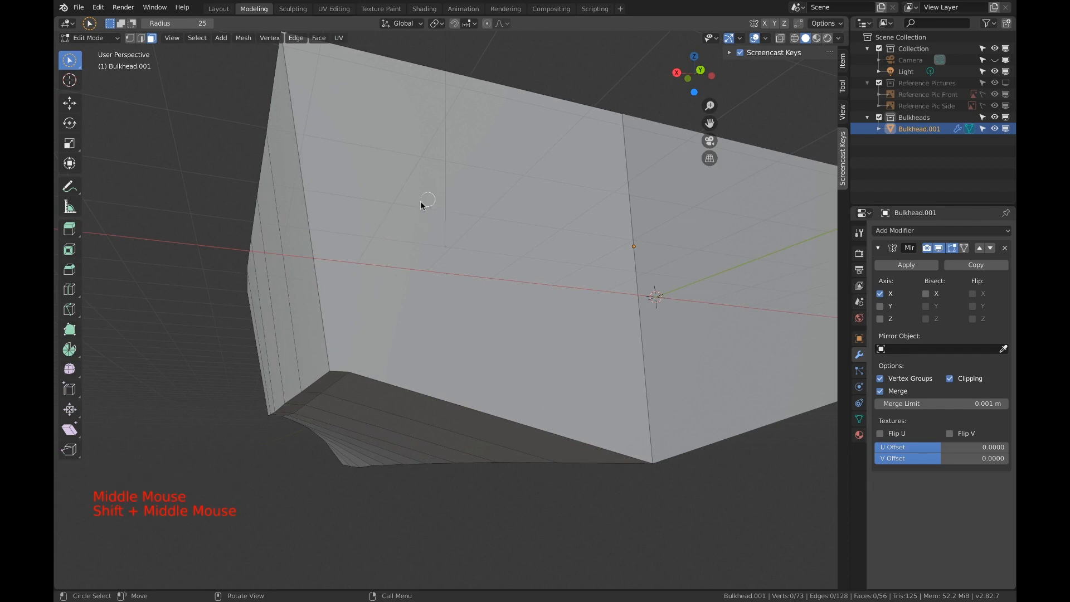
Deselect all faces and start a circle selection on the hull's side near the stern.
scroll(398, 334, "down", 2)
middle_click_drag(415, 296, 491, 185)
scroll(466, 202, "down", 2)
key("a")
key("a")
key("a")
key("c")
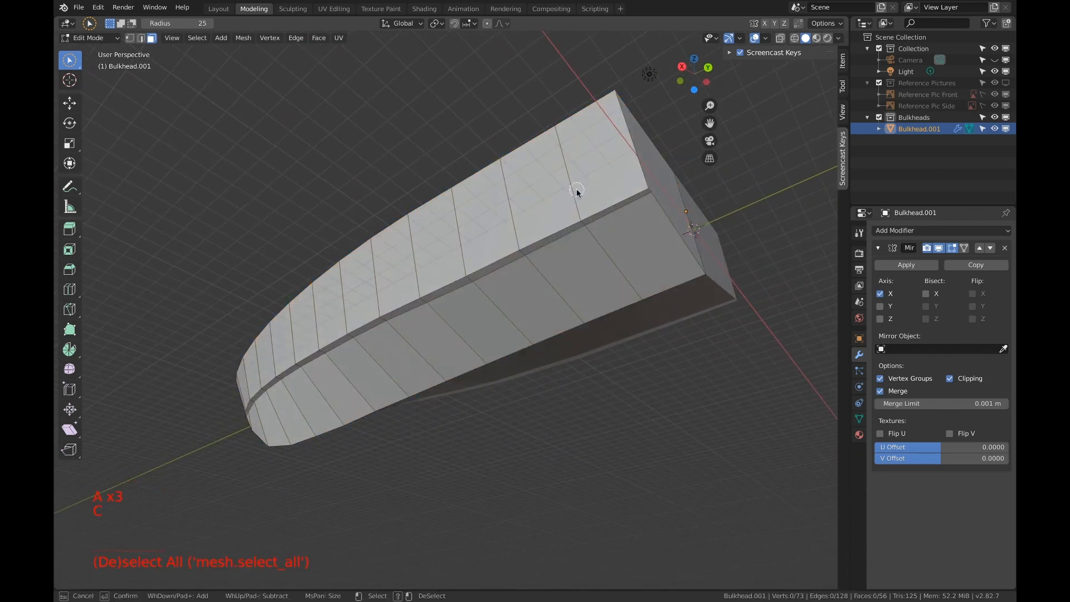
Circle-select all the outer hull side and bottom faces from stern to bow and hide them, leaving only the bulkheads visible.
mouse_move(580, 222)
left_mouse_down()
mouse_move(375, 303)
mouse_move(315, 337)
mouse_move(277, 375)
left_mouse_up()
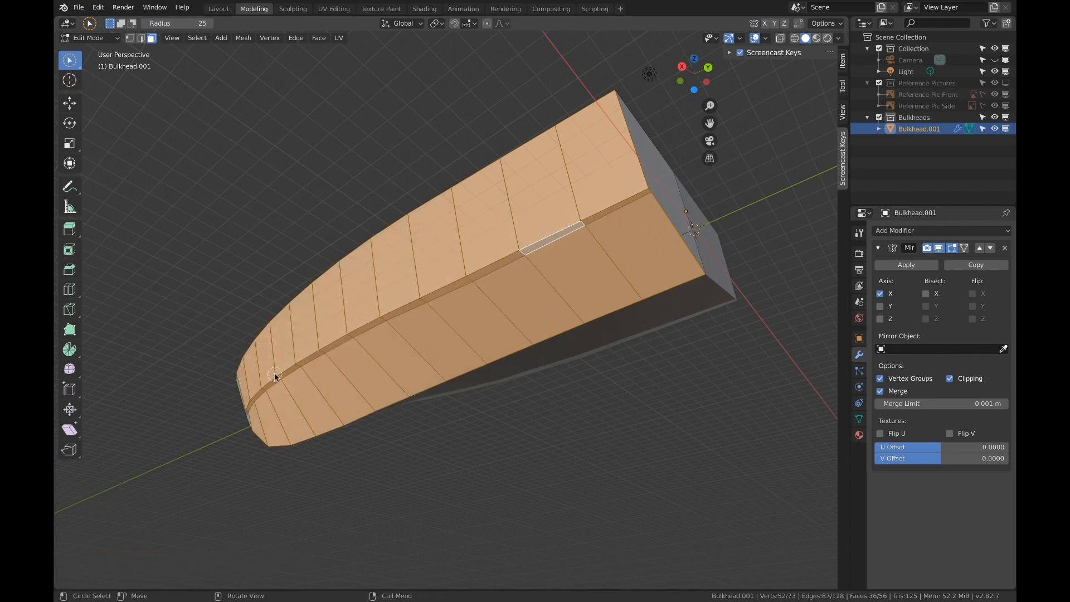
middle_click_drag(277, 375, 391, 381)
key("c")
left_click(348, 402)
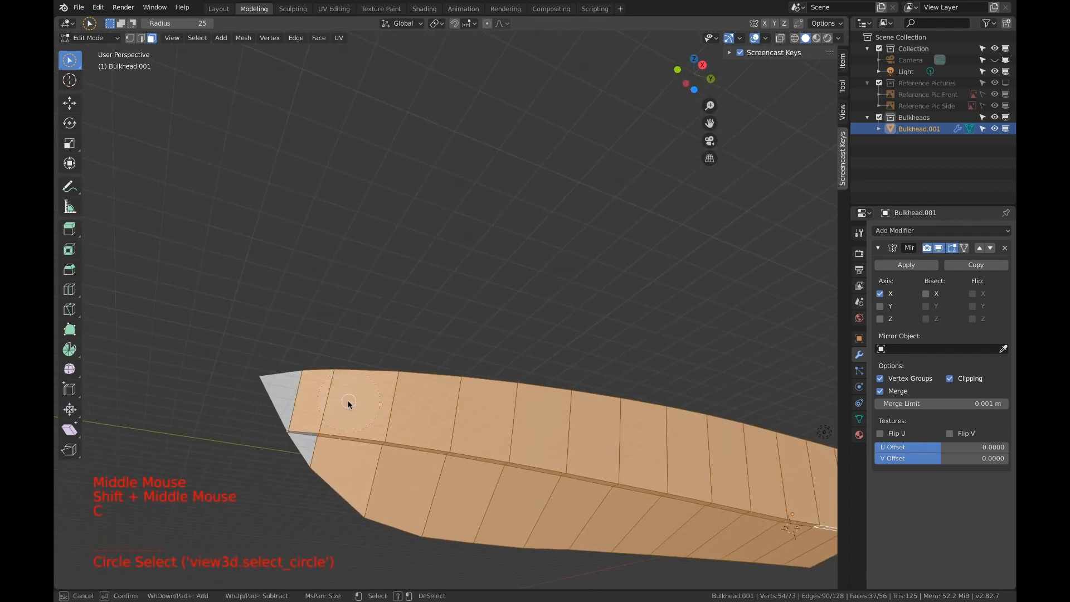
left_click_drag(328, 414, 318, 389)
right_click(319, 389)
middle_click_drag(422, 282, 581, 273)
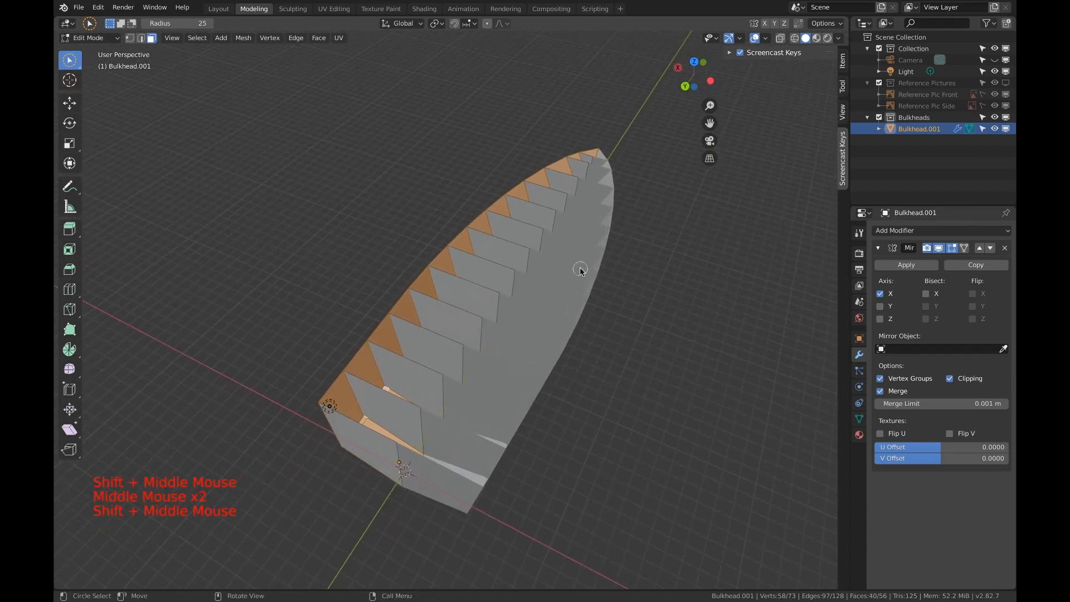
key("h")
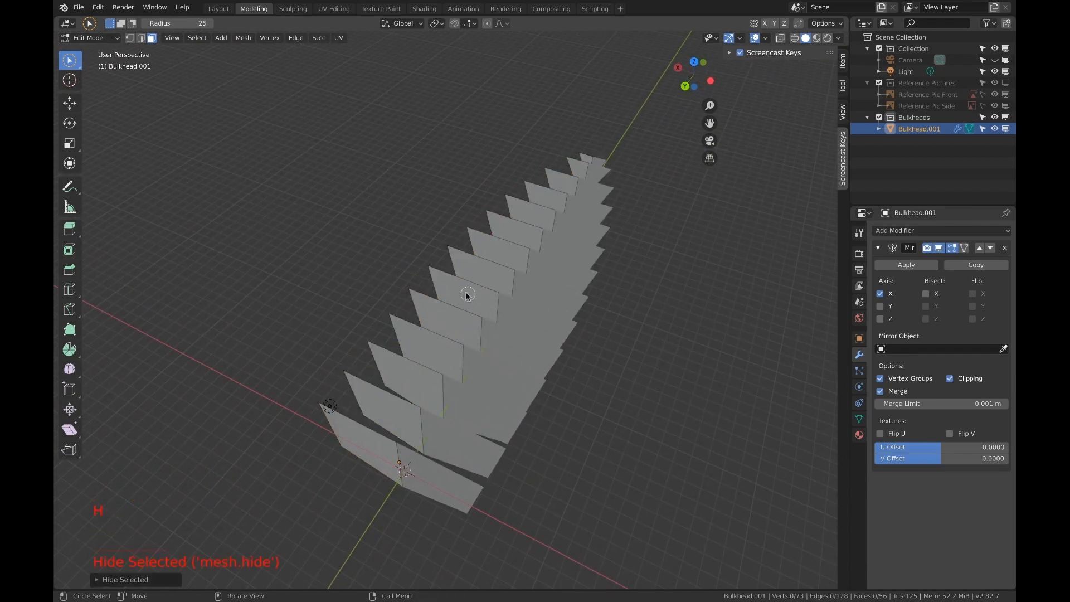
In back orthographic view, knife-cut the sternmost bulkhead with a vertical line from its lower chine vertex through its top edge.
middle_click_drag(470, 296, 393, 248)
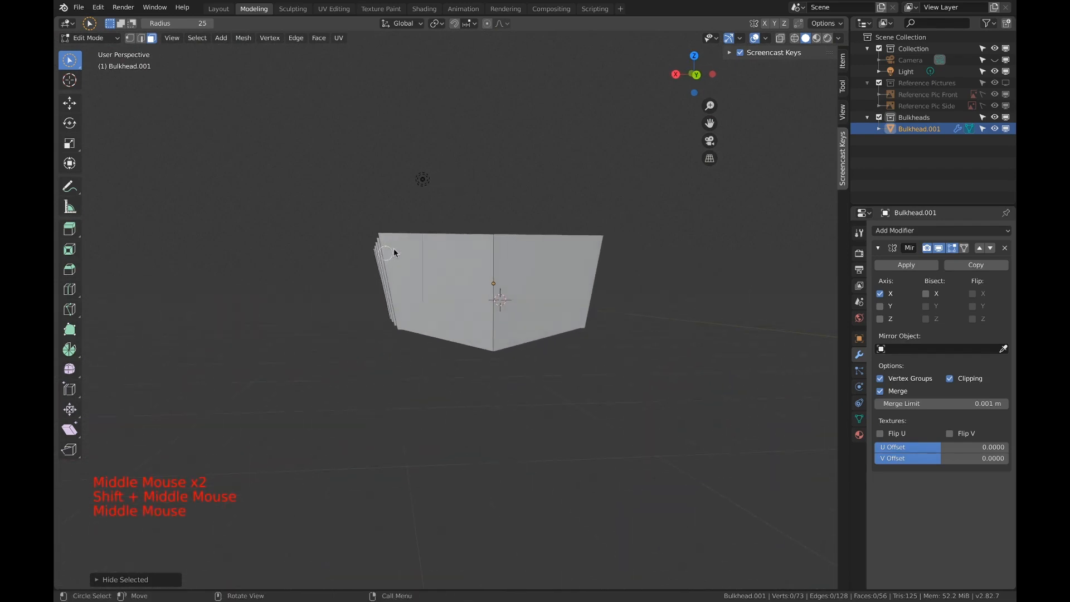
left_click(697, 74)
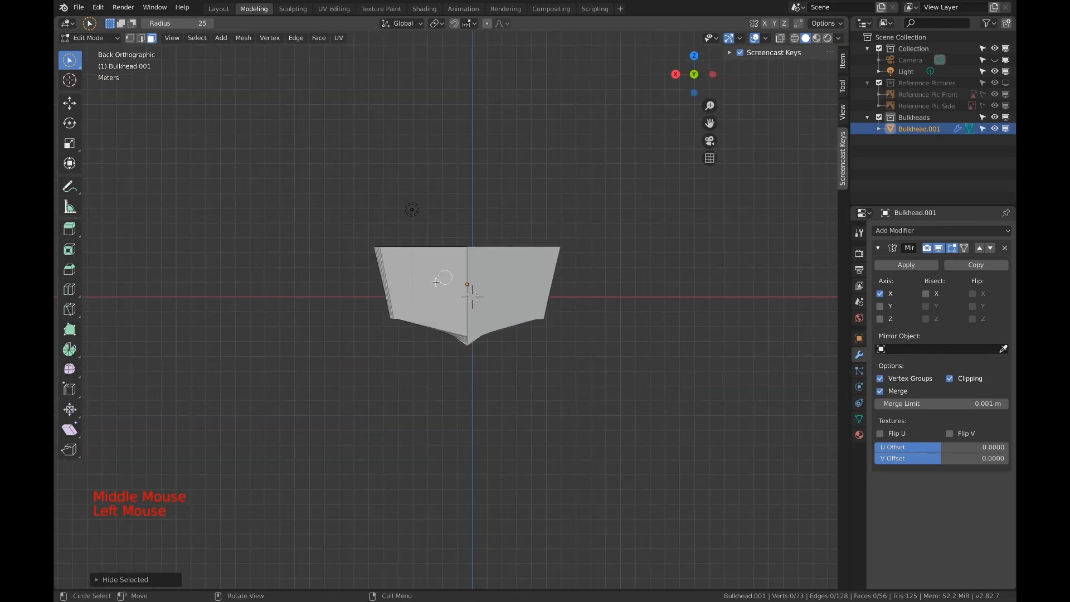
scroll(423, 267, "up", 6)
middle_click_drag(396, 253, 499, 344, "shift")
scroll(428, 379, "up", 2)
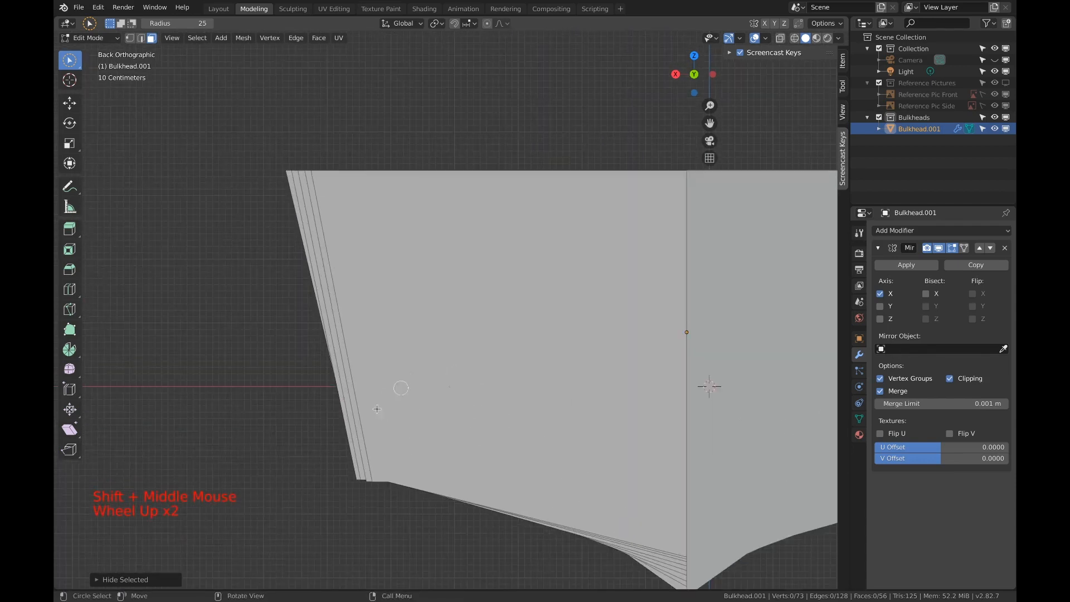
key("k")
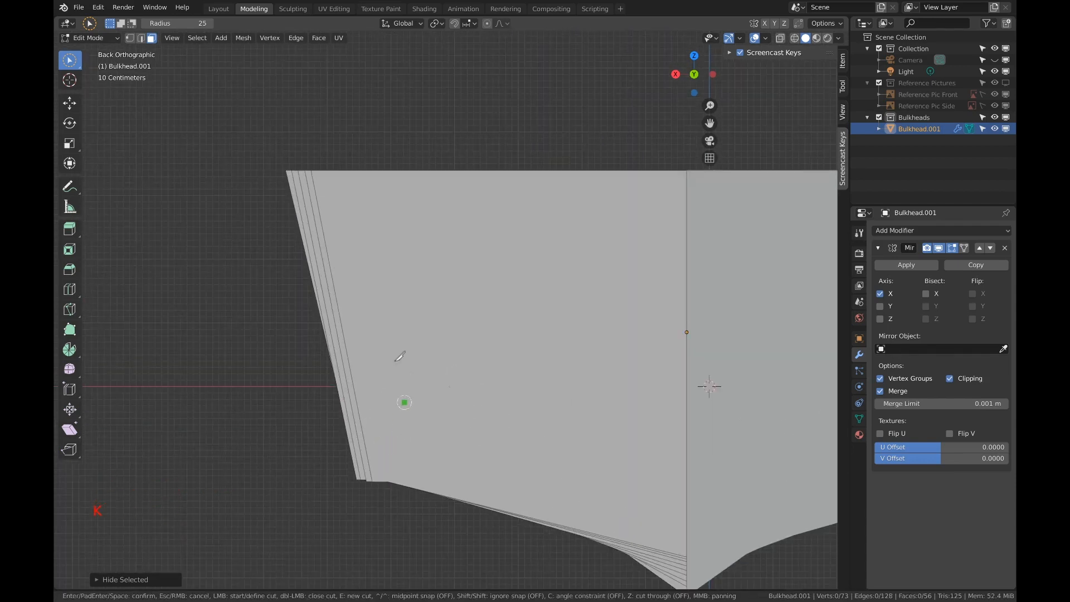
key("Escape")
key("1")
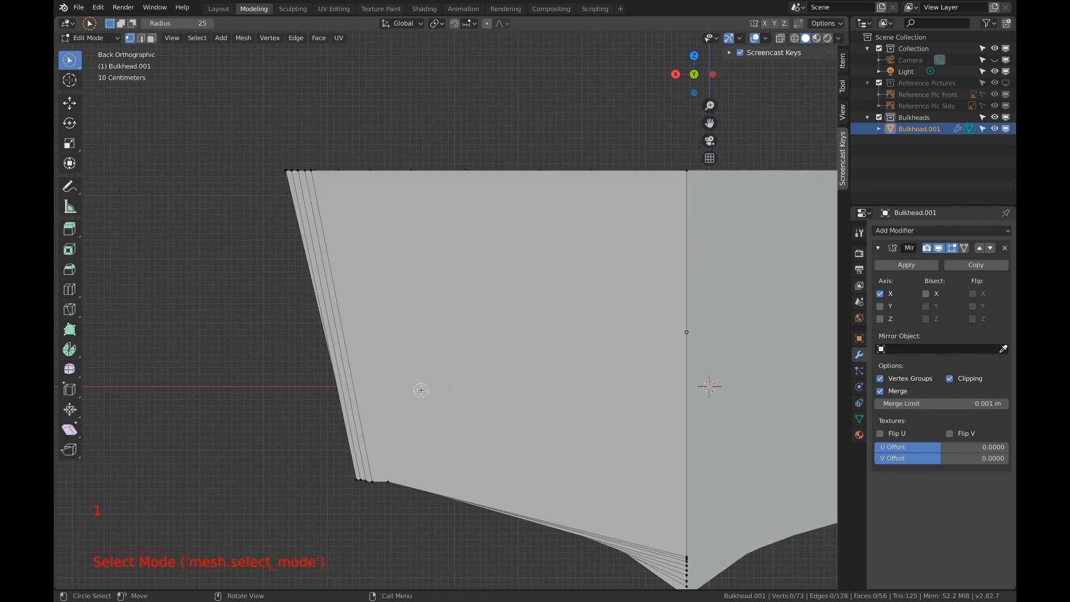
key("k")
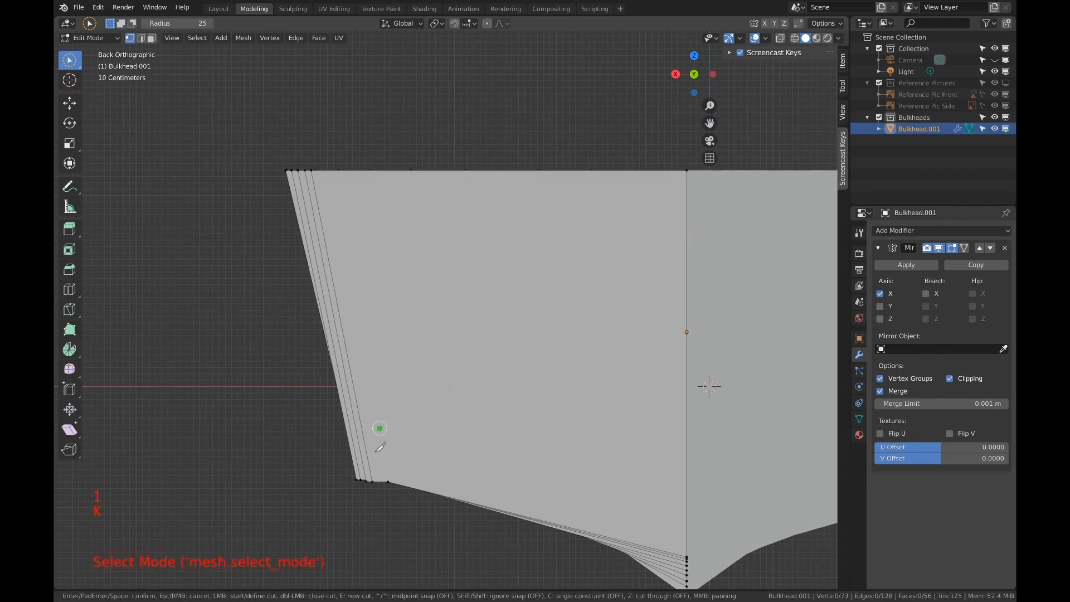
left_click(387, 480)
key("c")
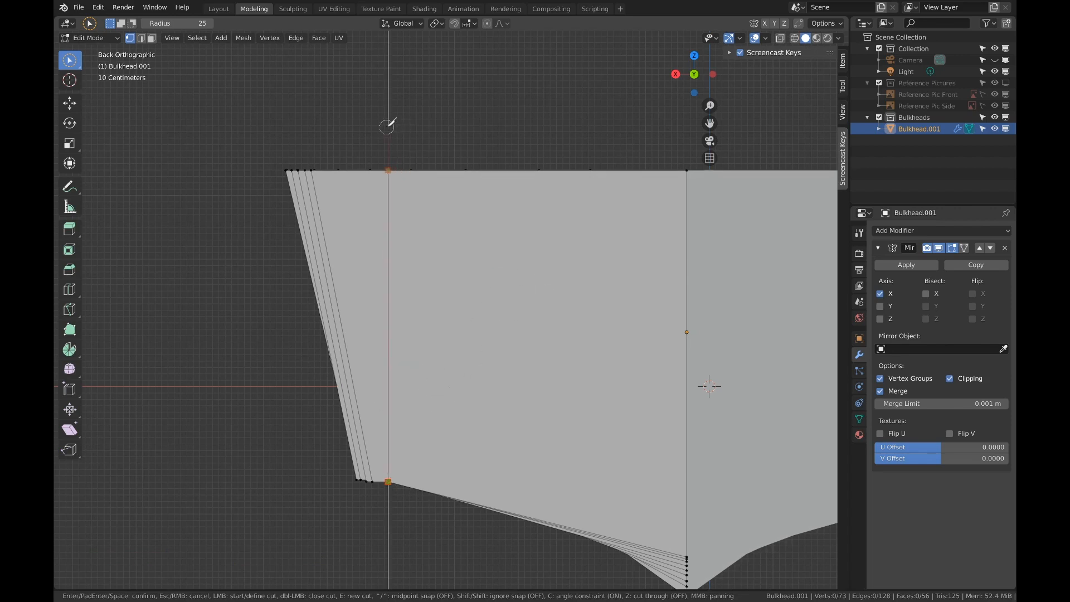
left_click(388, 126)
key("Return")
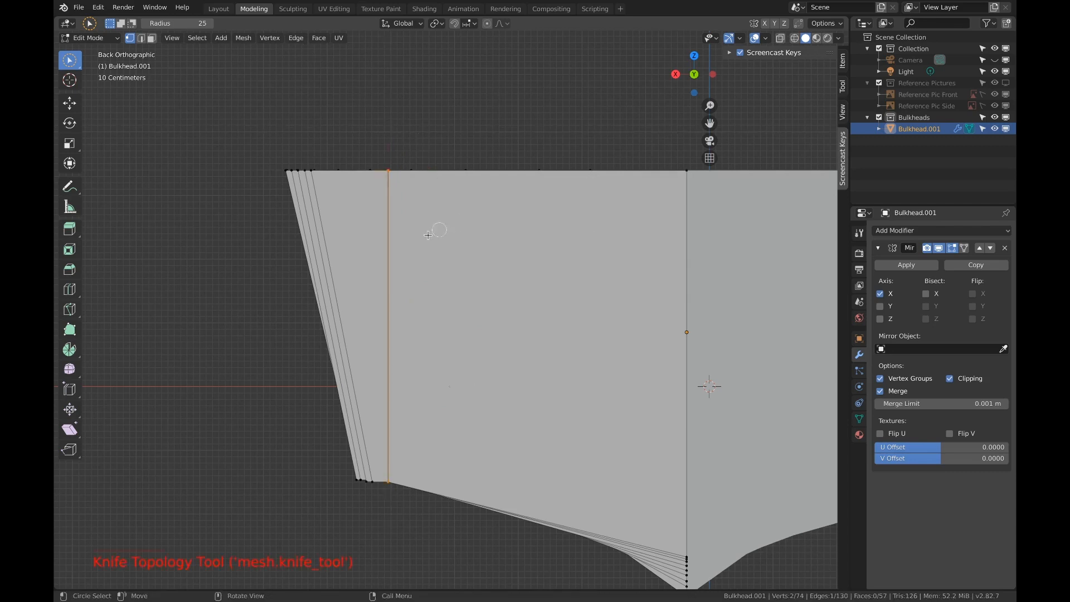
Select both faces of the cut sternmost bulkhead in face mode and hide them.
middle_click_drag(430, 229, 439, 266)
scroll(432, 261, "down", 4)
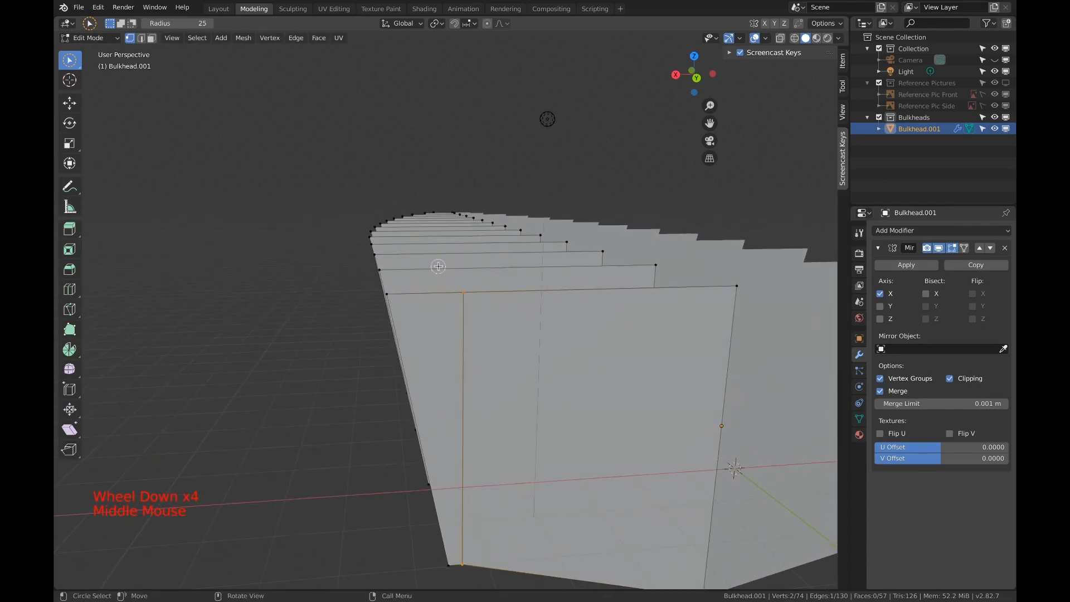
key("c")
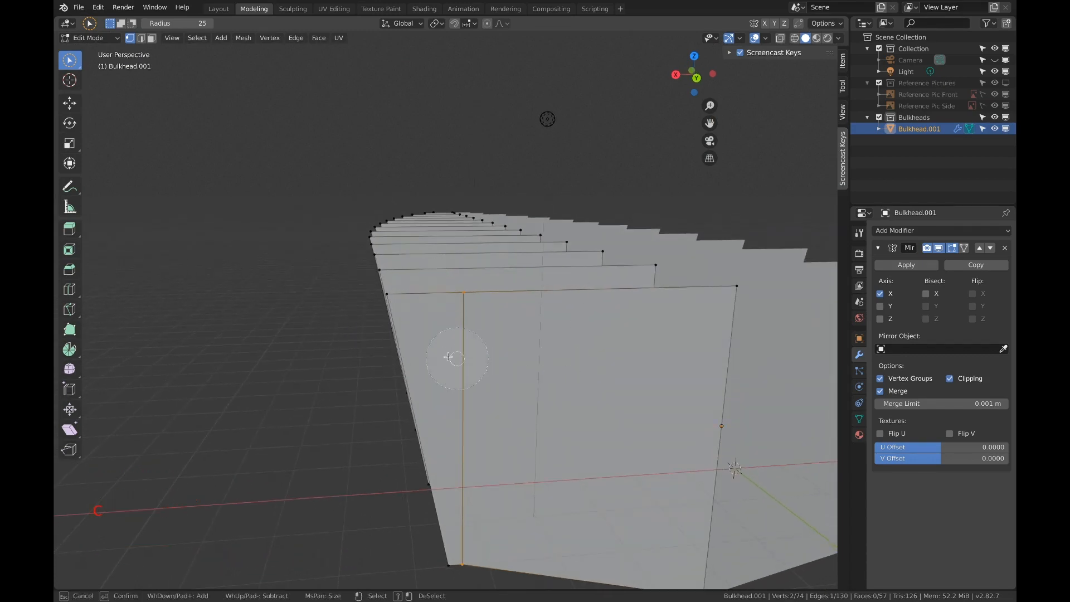
key("3")
key("c")
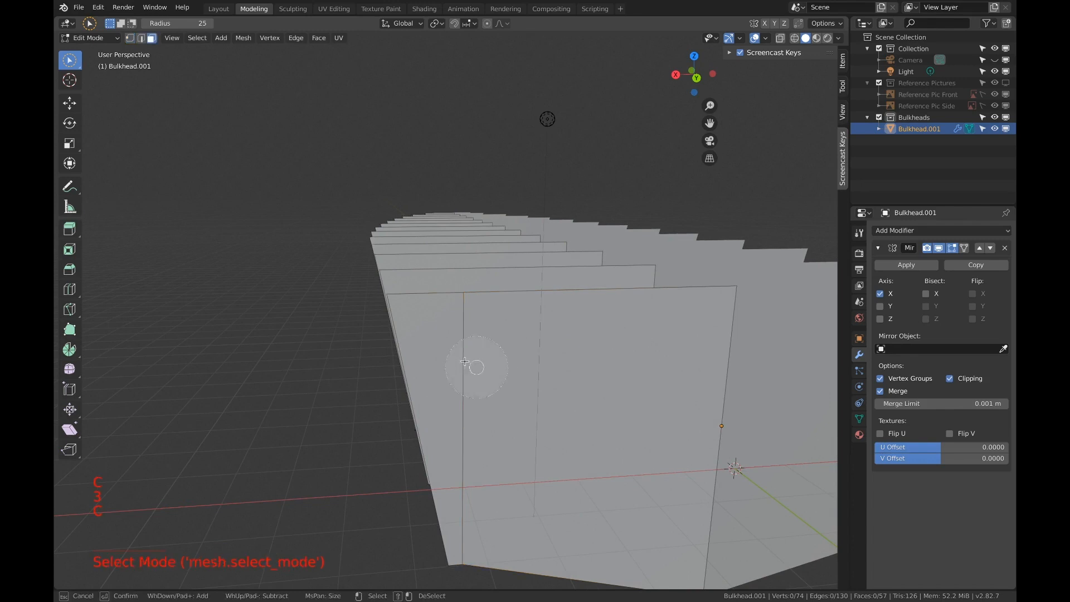
left_click(477, 365)
right_click(515, 368)
key("h")
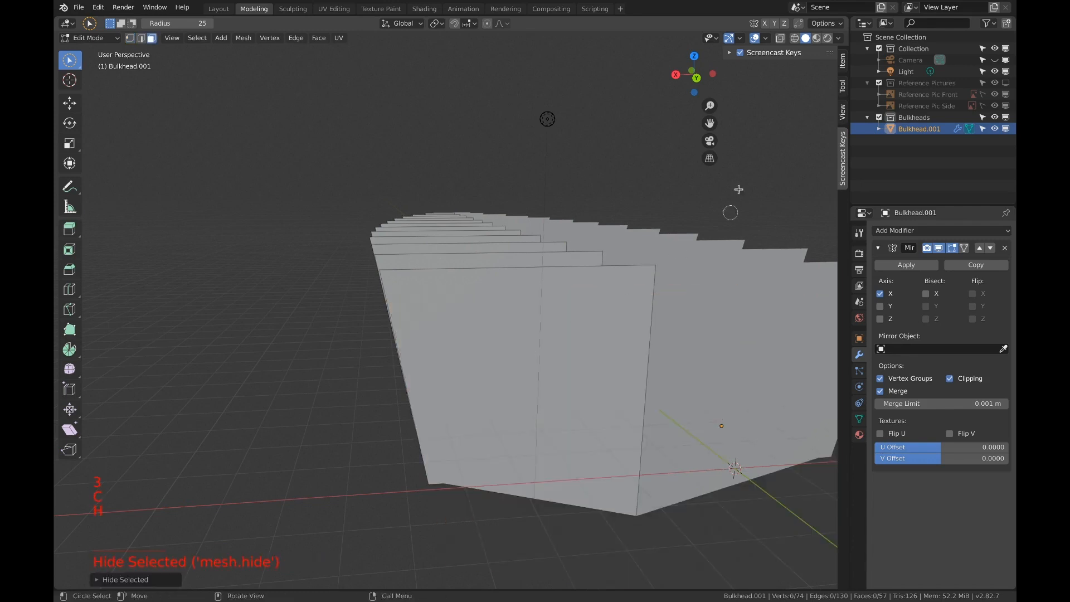
From the back view, knife-cut the second bulkhead from the stern vertically from its lower chine vertex through its top edge.
left_click(696, 78)
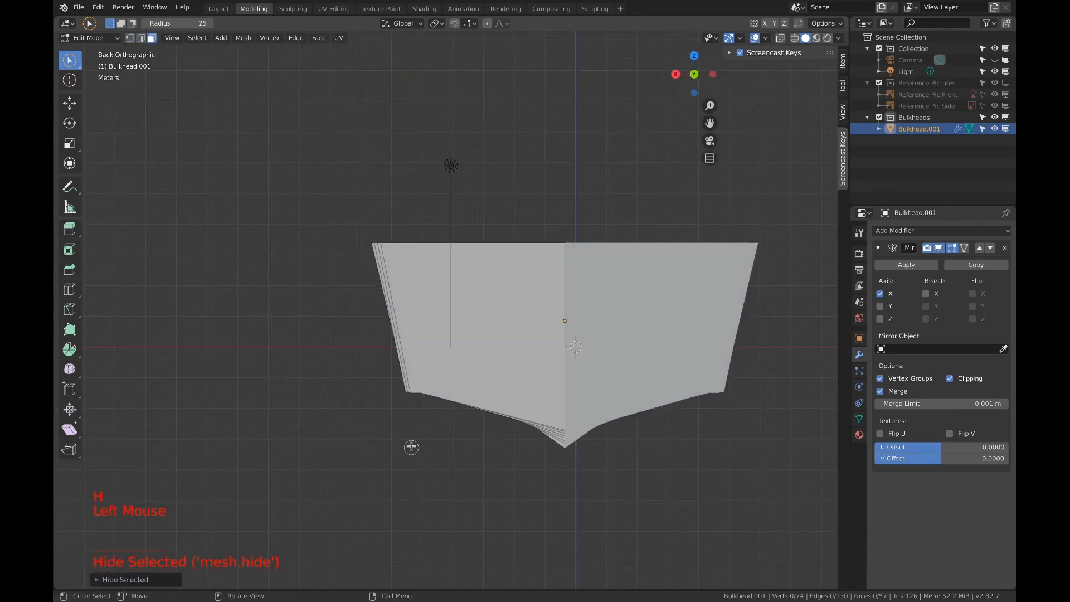
scroll(411, 446, "up", 3)
key("1")
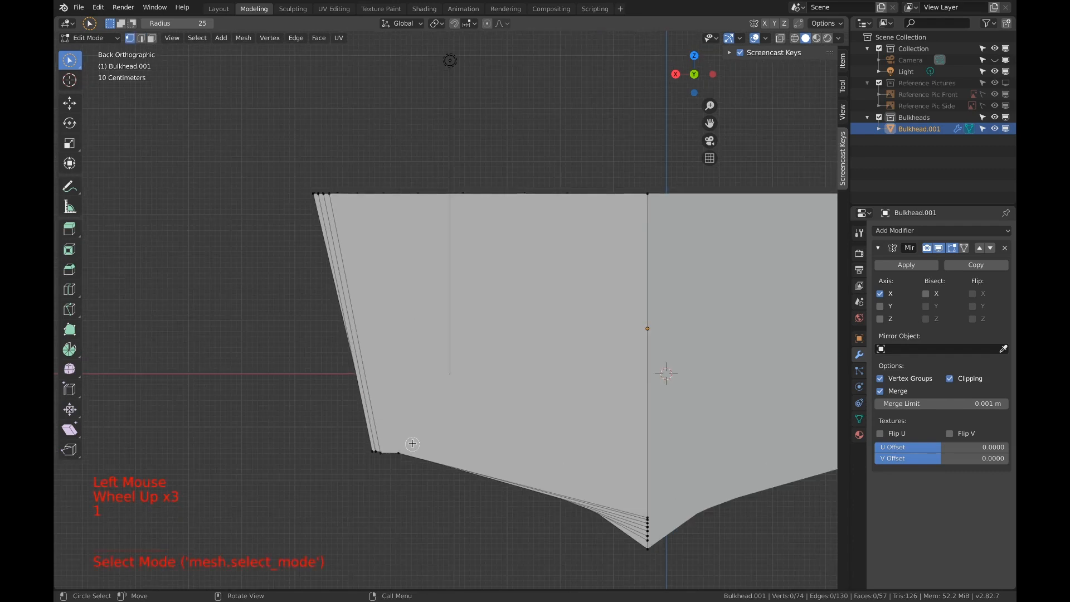
key("k")
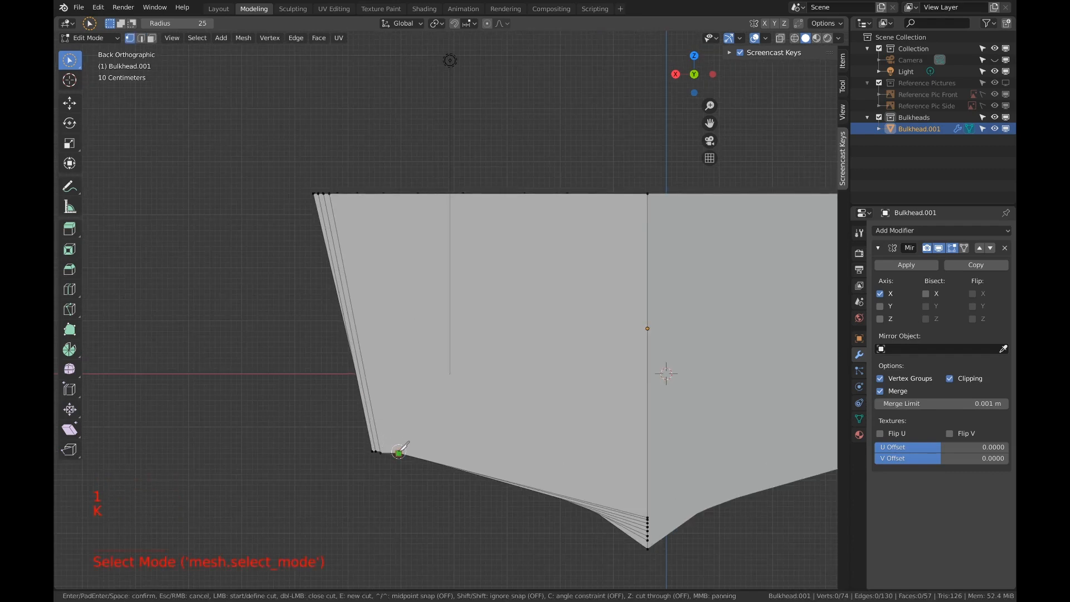
left_click(399, 451)
left_click(418, 193)
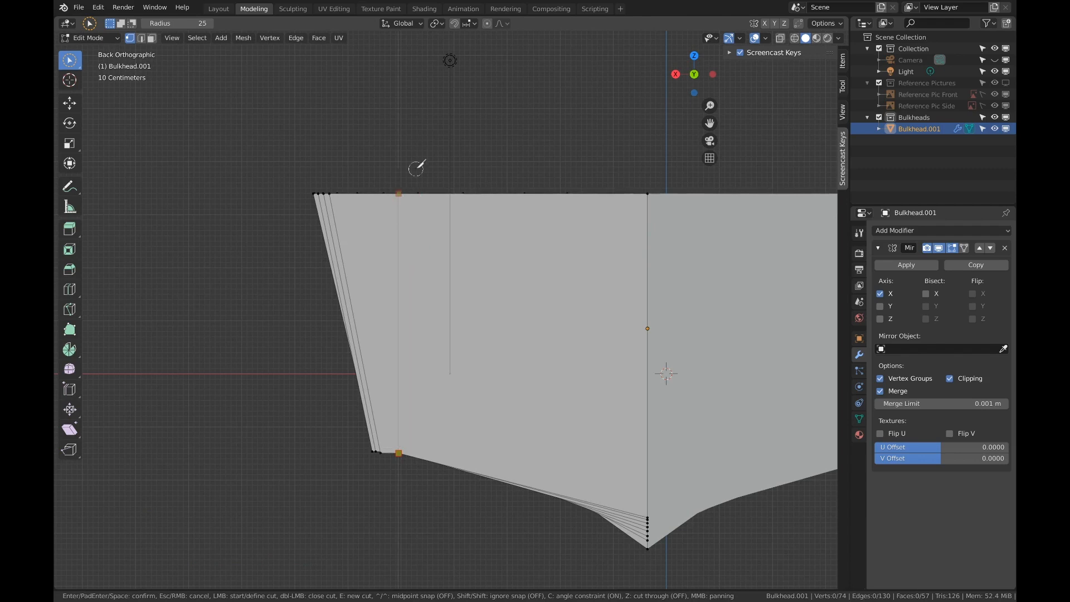
key("Return")
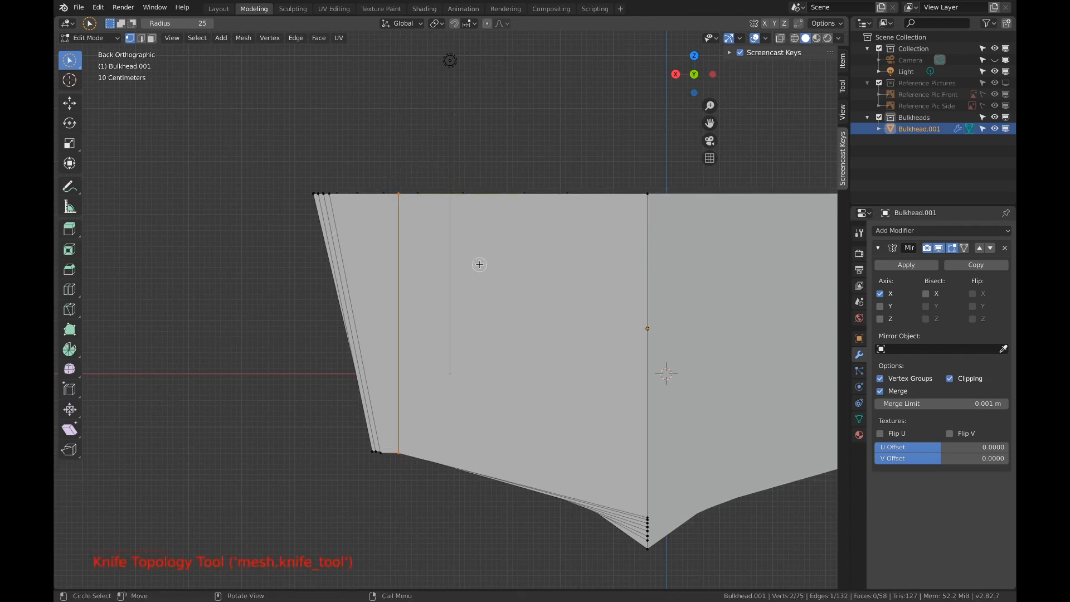
Clear the selection, then circle-select both faces of the second bulkhead from the stern and hide them.
key("3")
key("a")
key("c")
key("a")
key("a")
key("a")
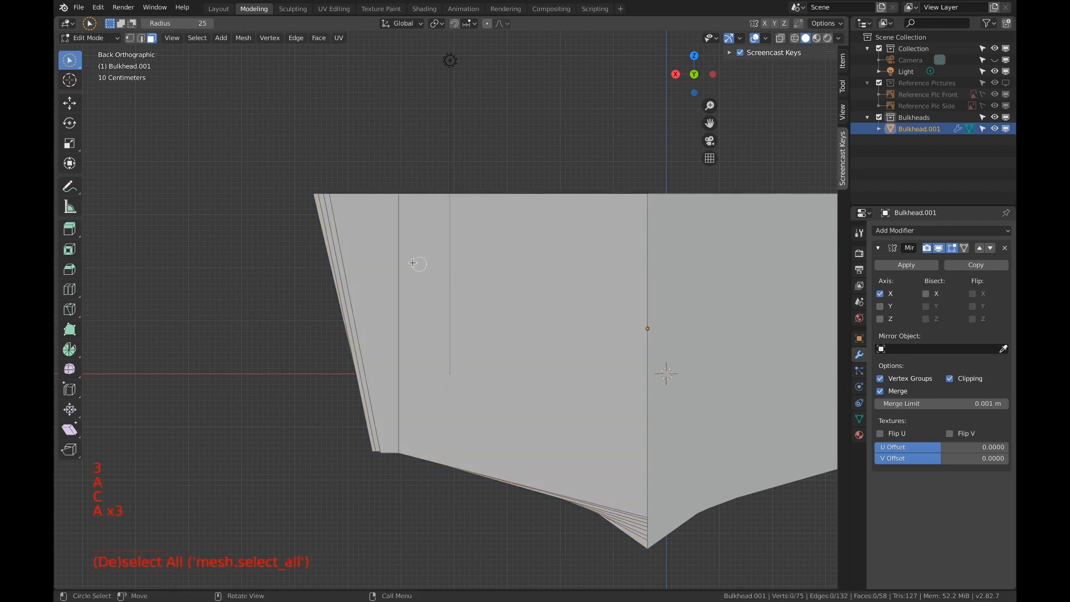
key("c")
left_click(411, 260)
right_click(410, 259)
key("h")
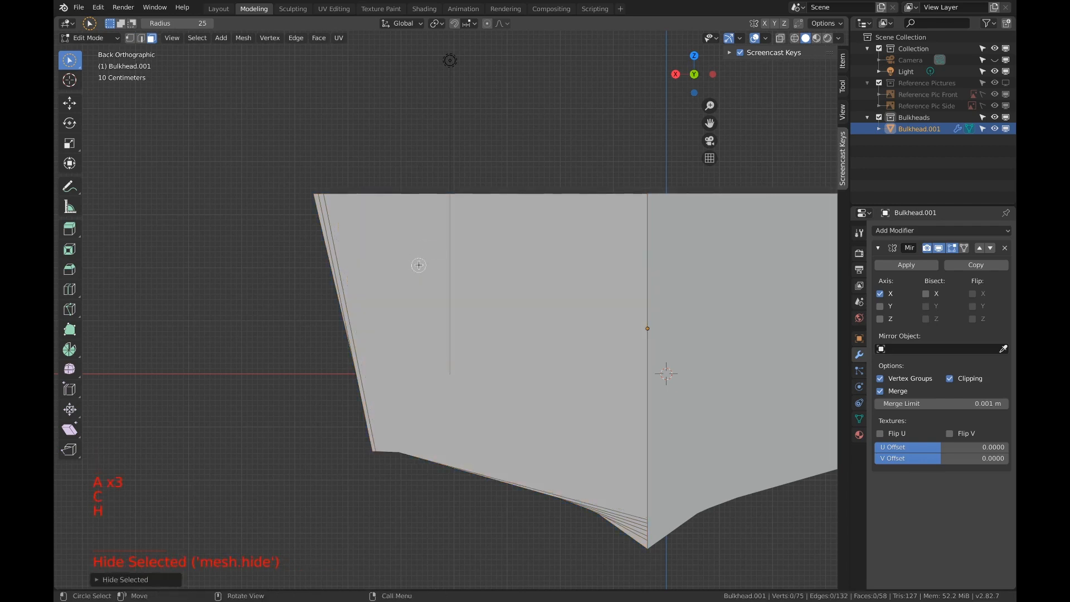
Knife-cut the third bulkhead from the stern with a vertical line from its lower chine vertex to its top edge.
scroll(418, 265, "up", 1)
key("1")
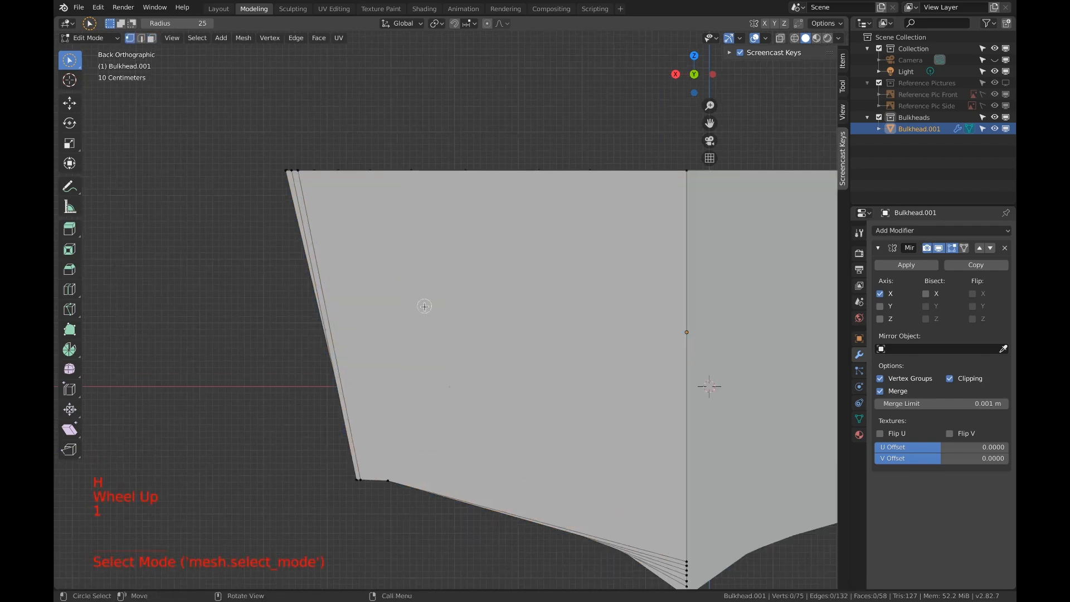
key("k")
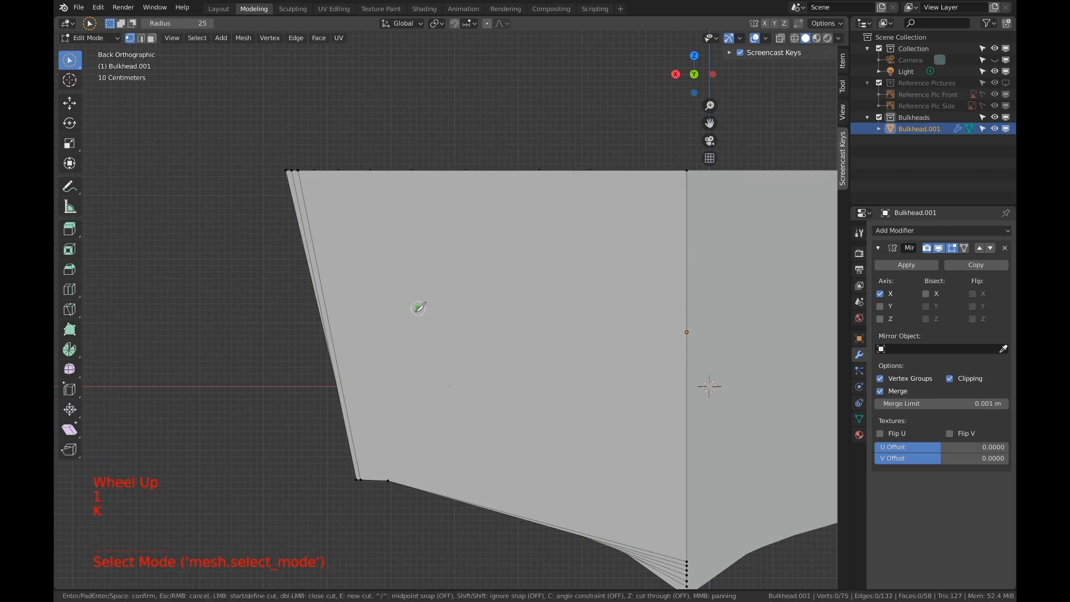
left_click(388, 479)
left_click(388, 170)
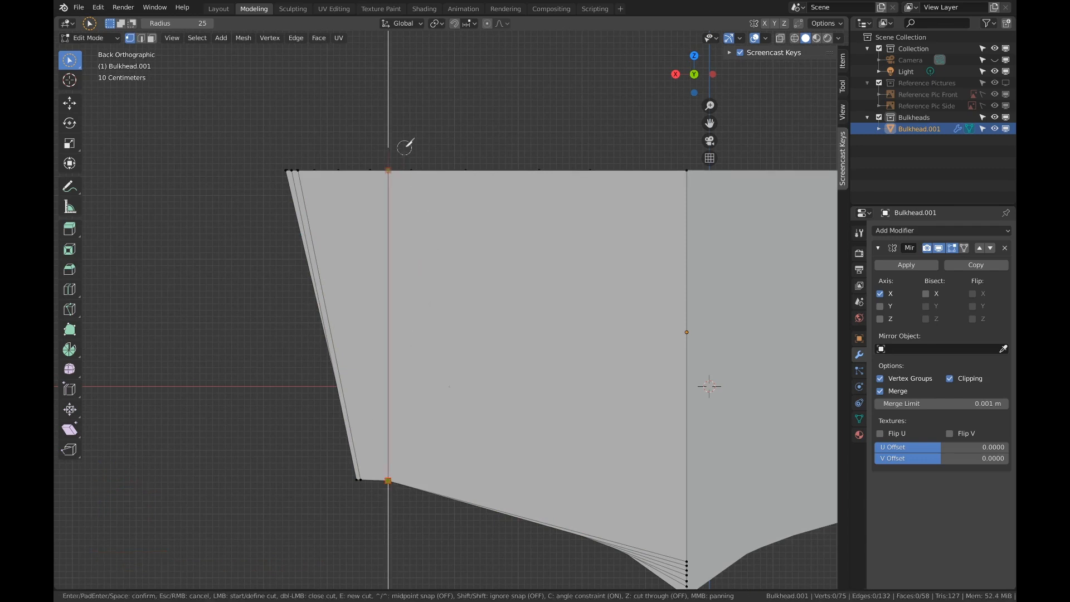
key("Return")
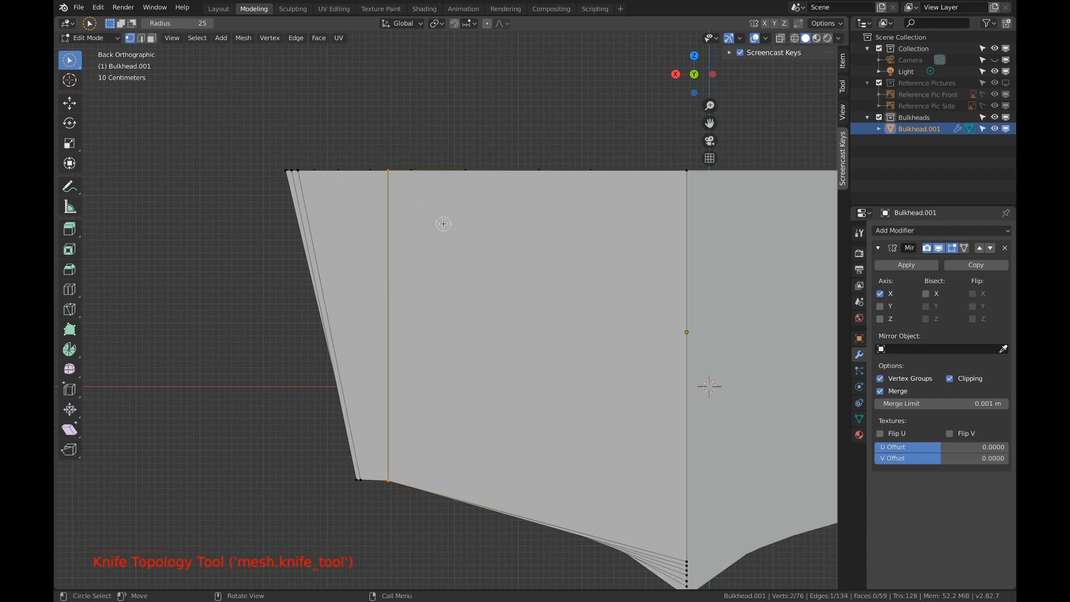
Circle-select the two faces of the third bulkhead from the stern and hide them.
key("3")
key("a")
key("a")
key("a")
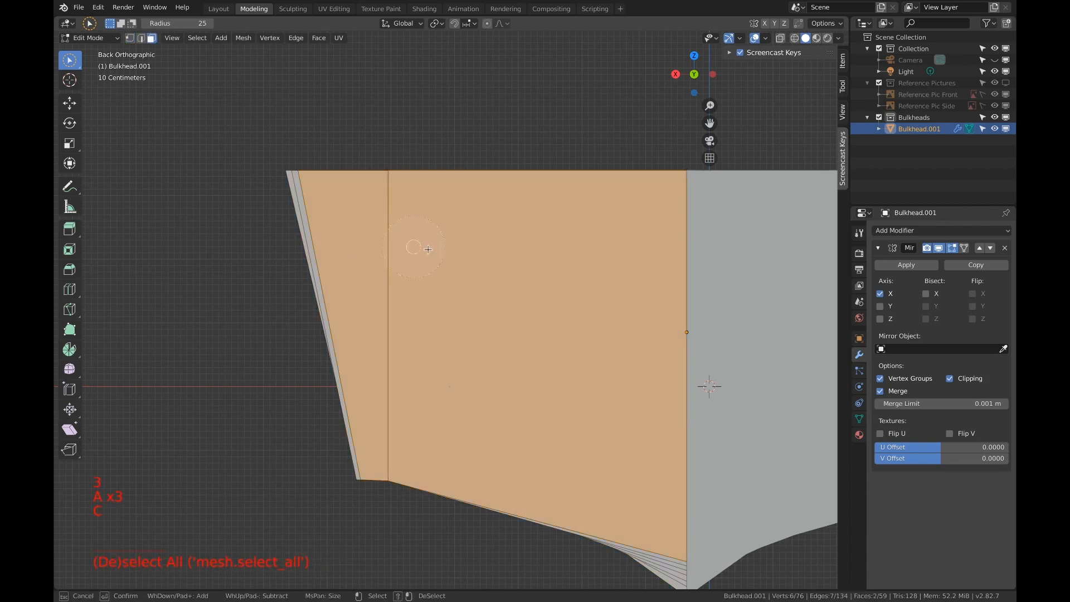
key("c")
key("h")
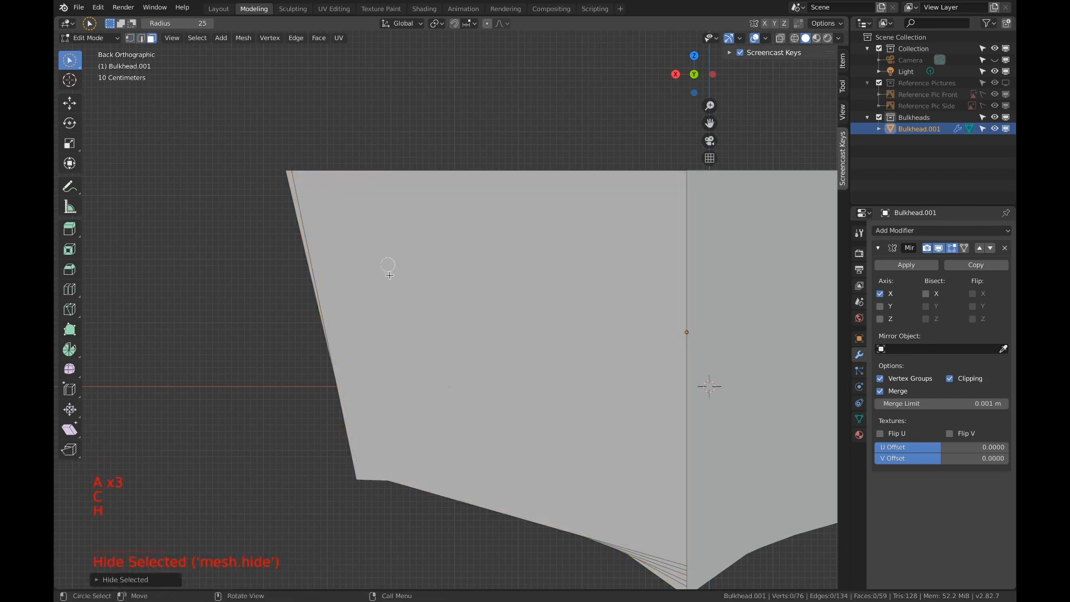
Try to knife-cut the fourth bulkhead from the stern vertically, starting at its lower chine vertex.
key("1")
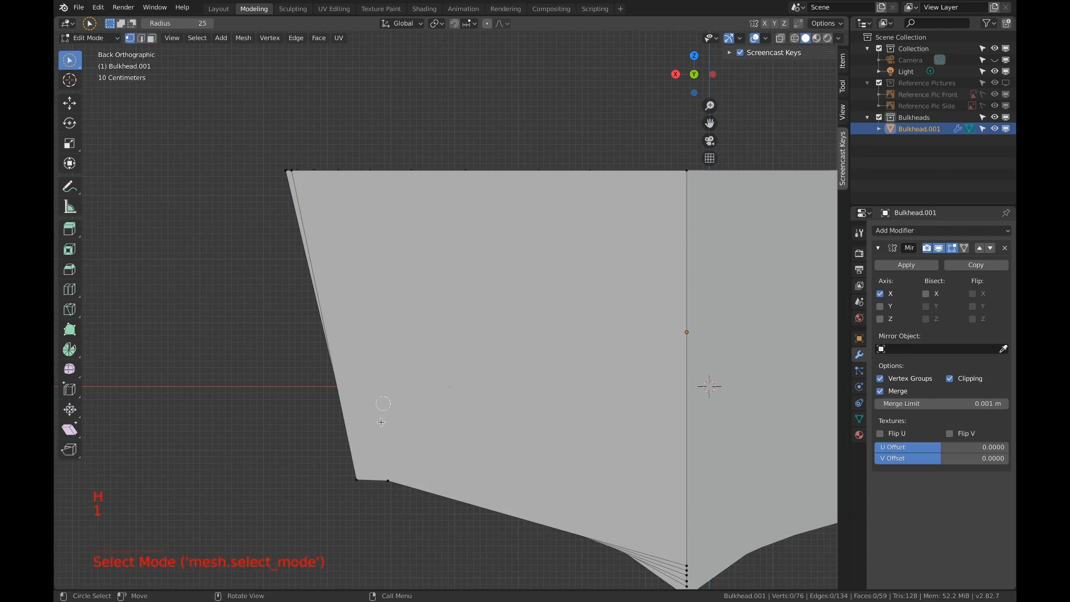
key("k")
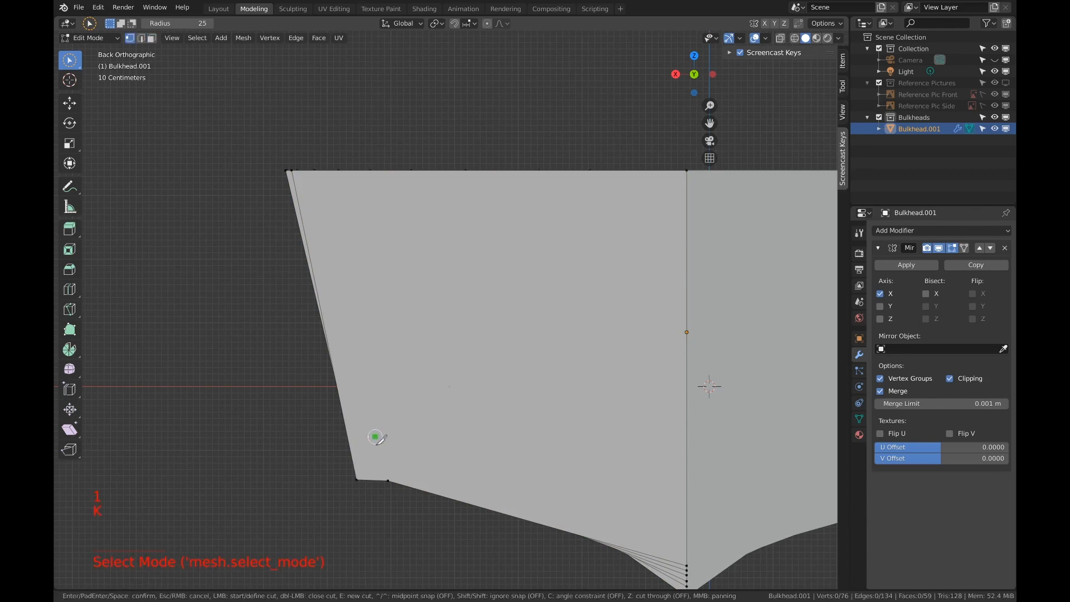
left_click(388, 479)
key("c")
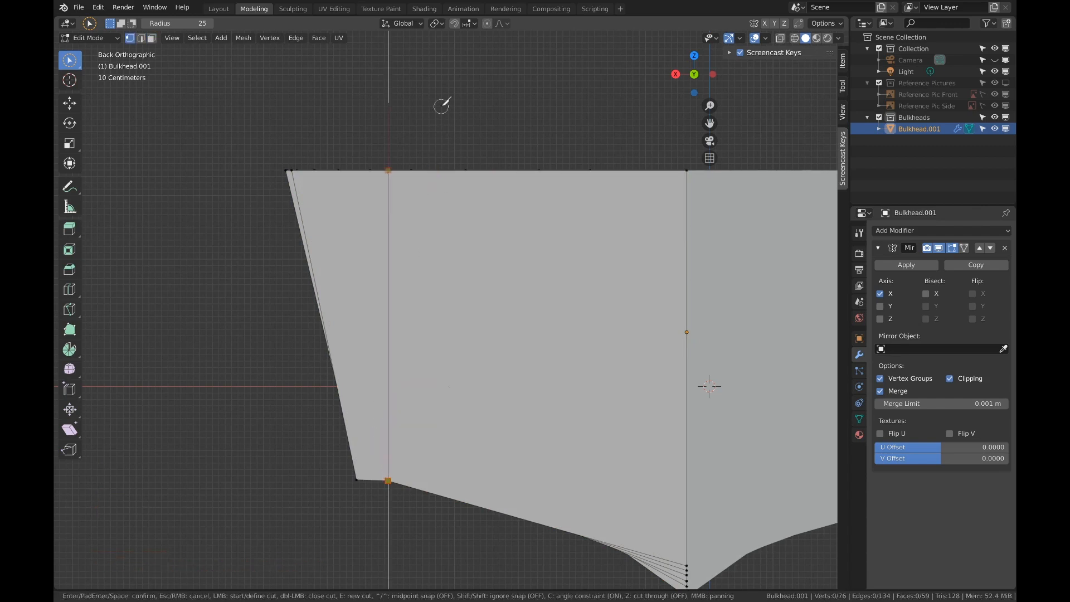
key("Return")
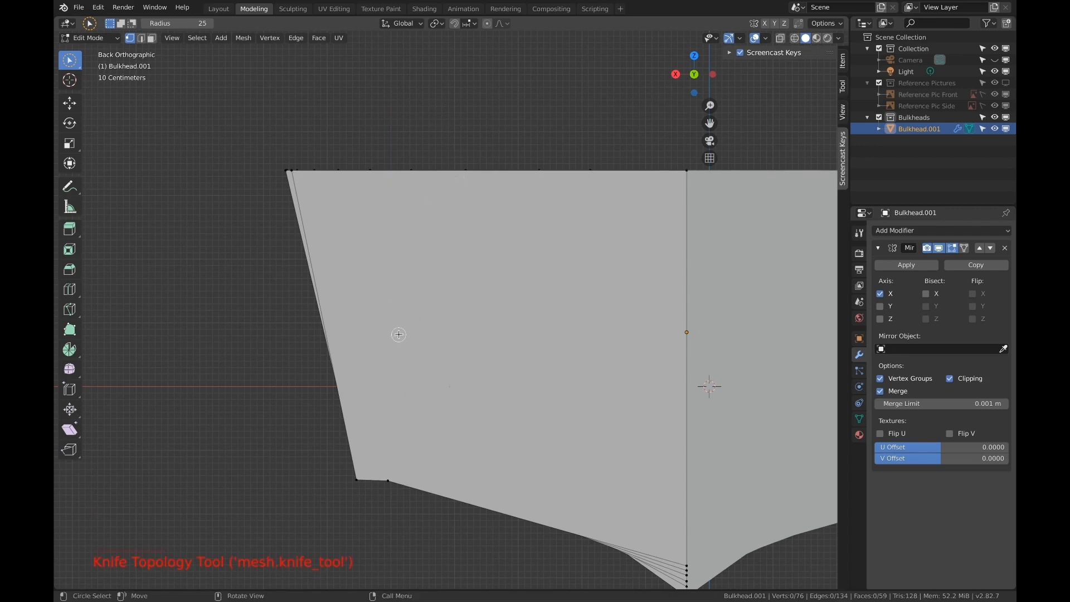
Clear the selection and knife-cut the fourth bulkhead from the stern with a vertical line from its lower chine vertex through its top edge.
key("a")
key("a")
key("a")
key("k")
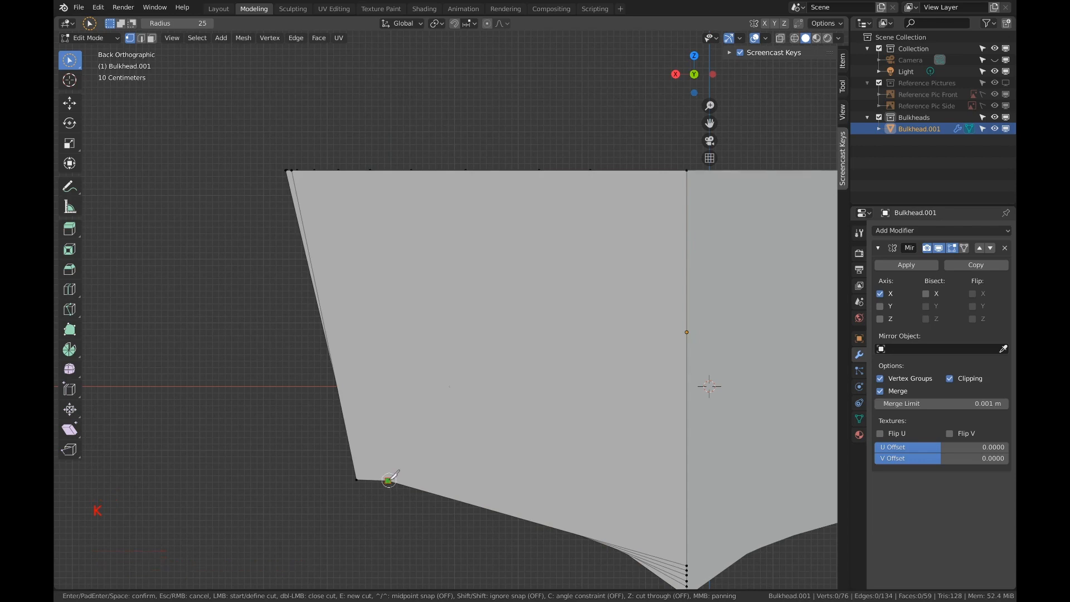
left_click(388, 479)
key("c")
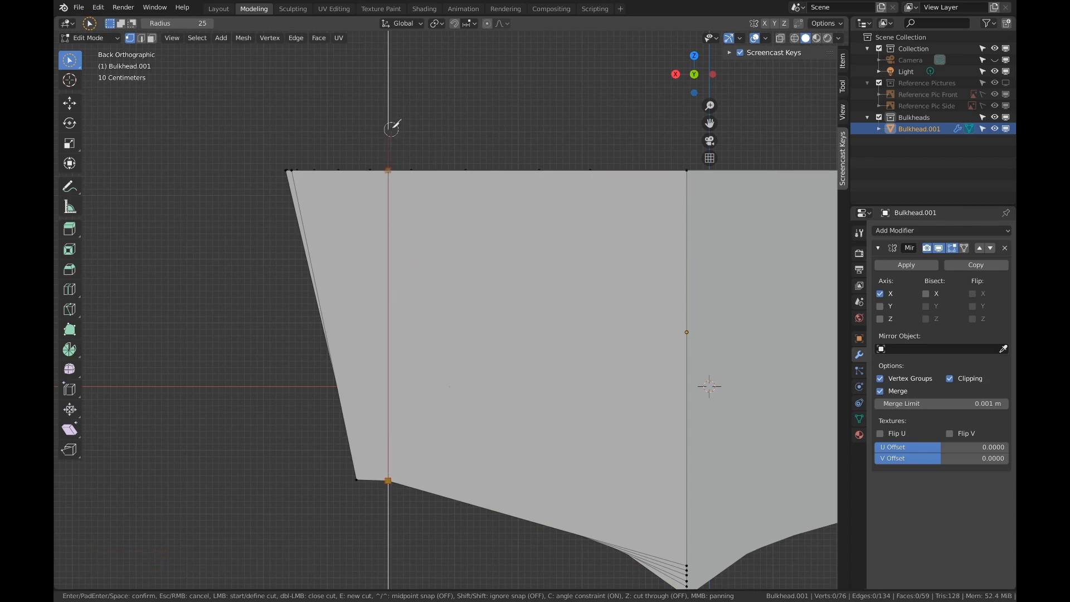
left_click(391, 127)
key("Return")
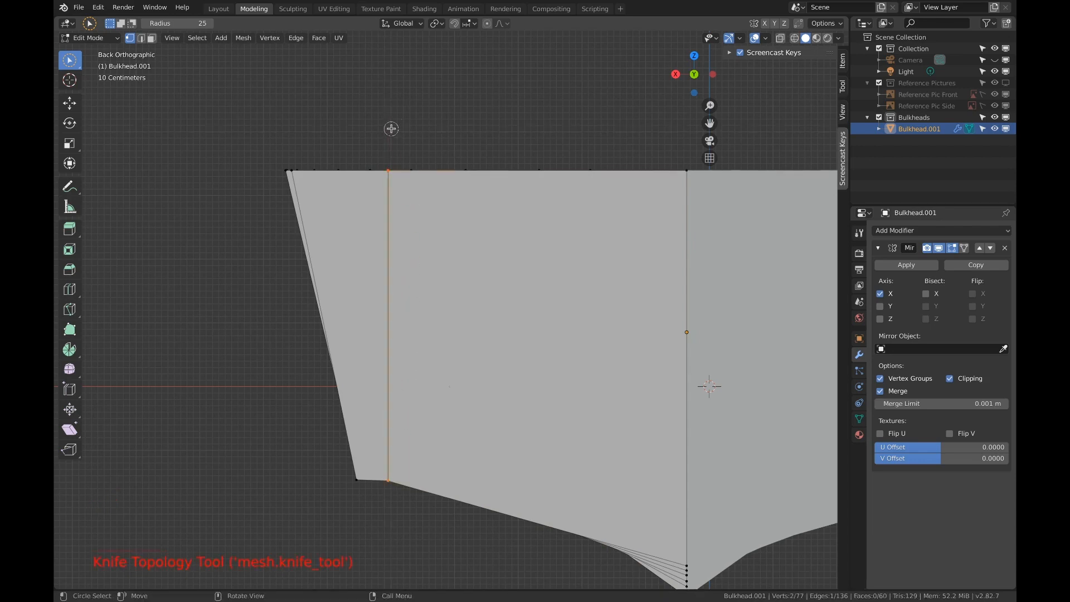
Try to select the fourth bulkhead from the stern as linked geometry, starting from the cut's top vertex.
right_click(407, 239)
left_click(521, 122)
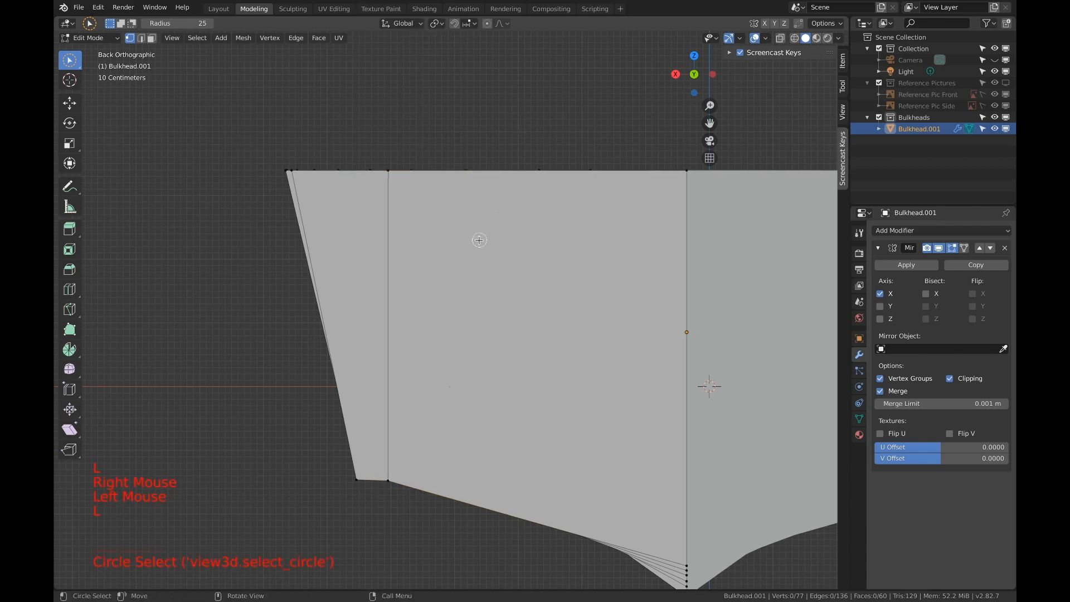
middle_click_drag(476, 239, 454, 262)
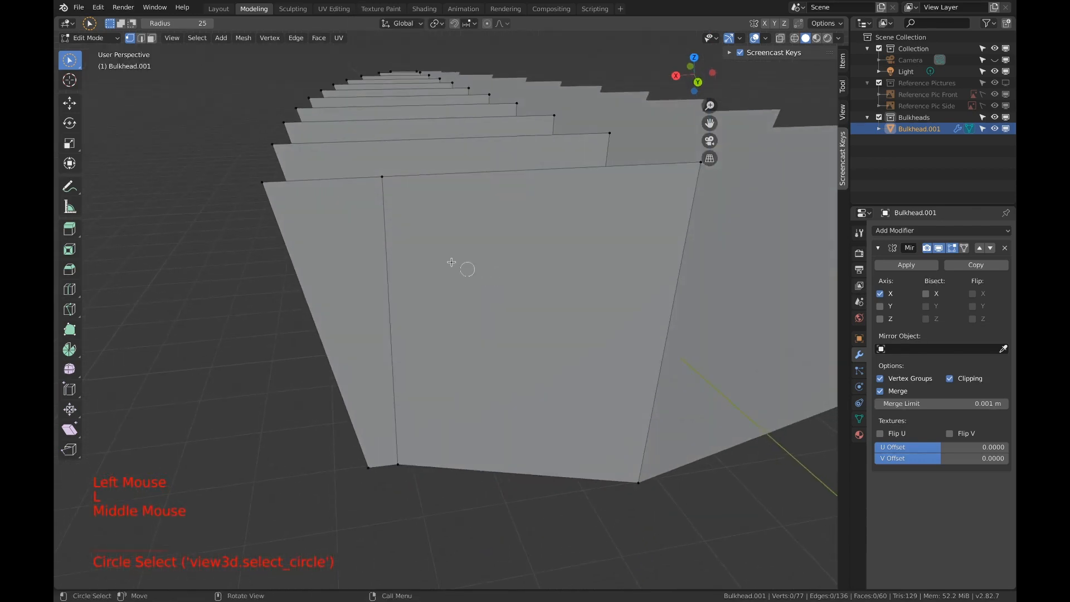
left_click(385, 176)
left_click(383, 177)
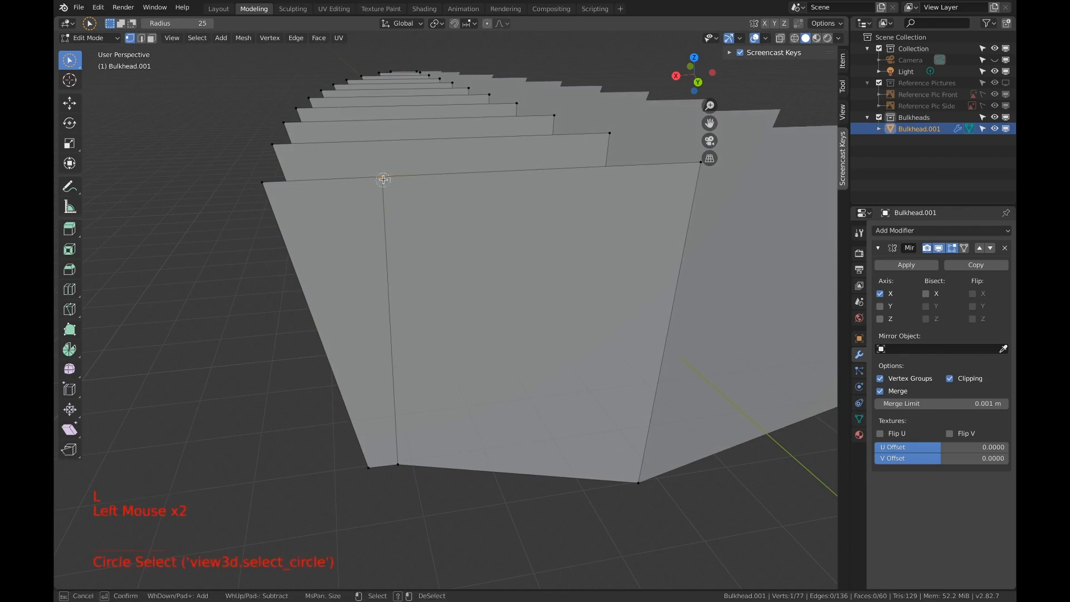
key("l")
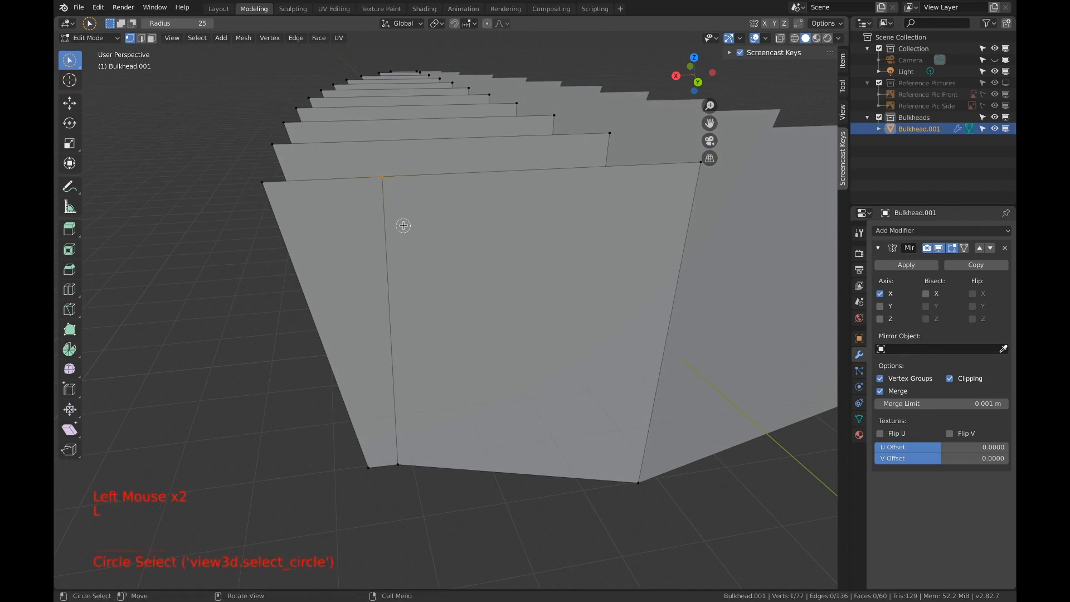
Circle-select both faces of the fourth bulkhead from the stern in face mode and hide them.
key("3")
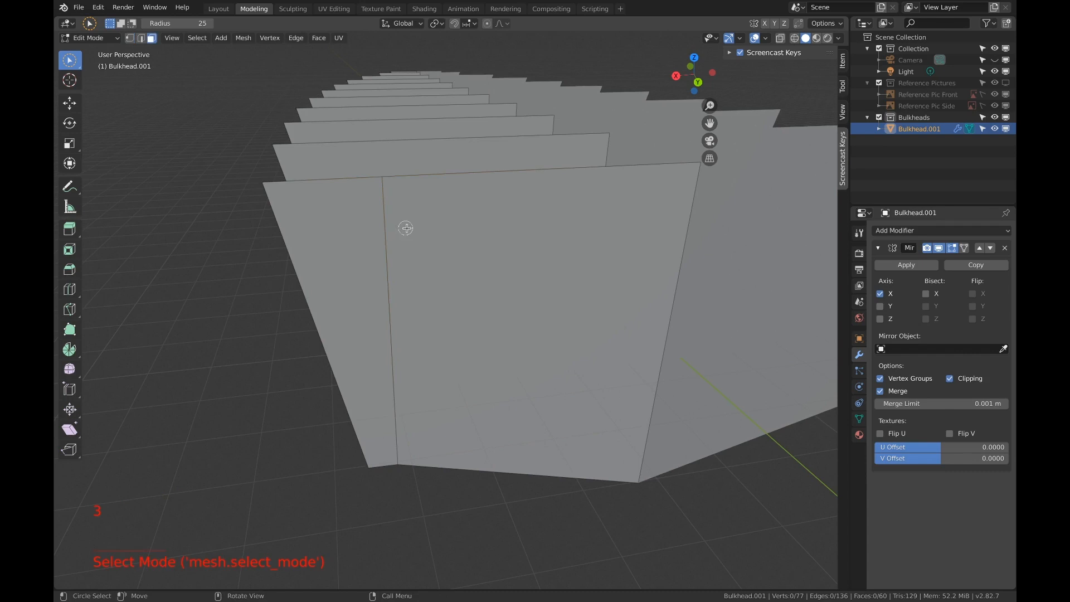
key("c")
left_click_drag(402, 227, 384, 227)
key("h")
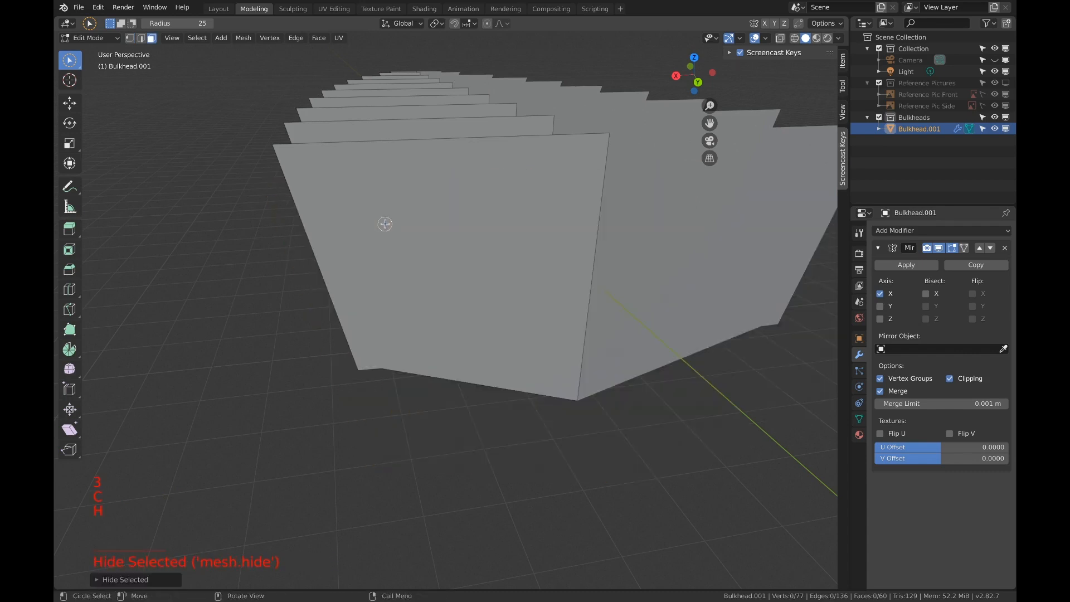
In the back view, knife-cut the fifth bulkhead from the stern vertically from its lower chine vertex through its top edge.
middle_click_drag(385, 226, 430, 208)
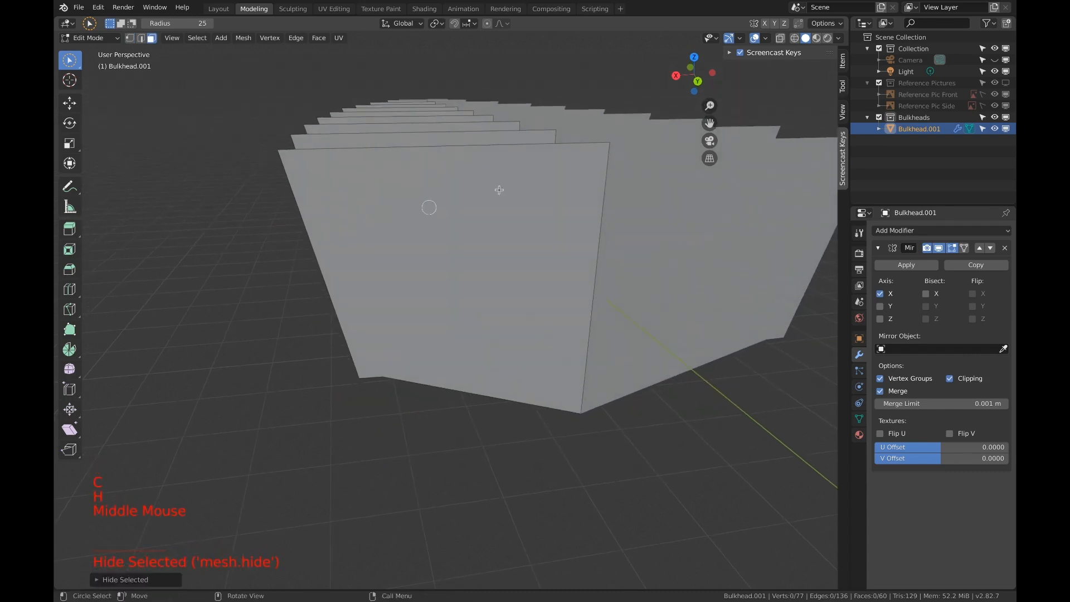
left_click(704, 82)
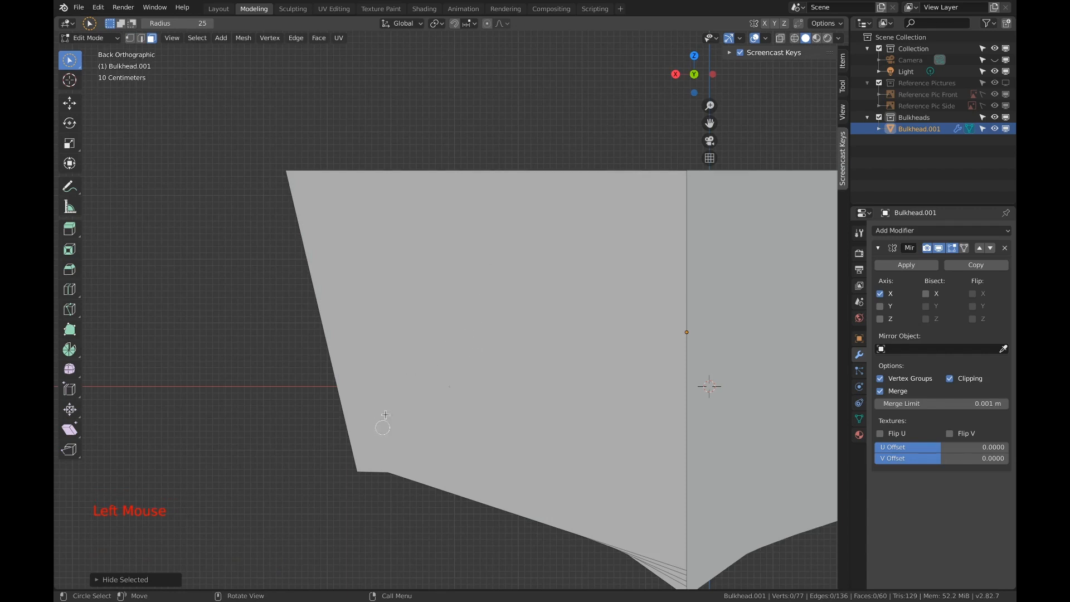
key("k")
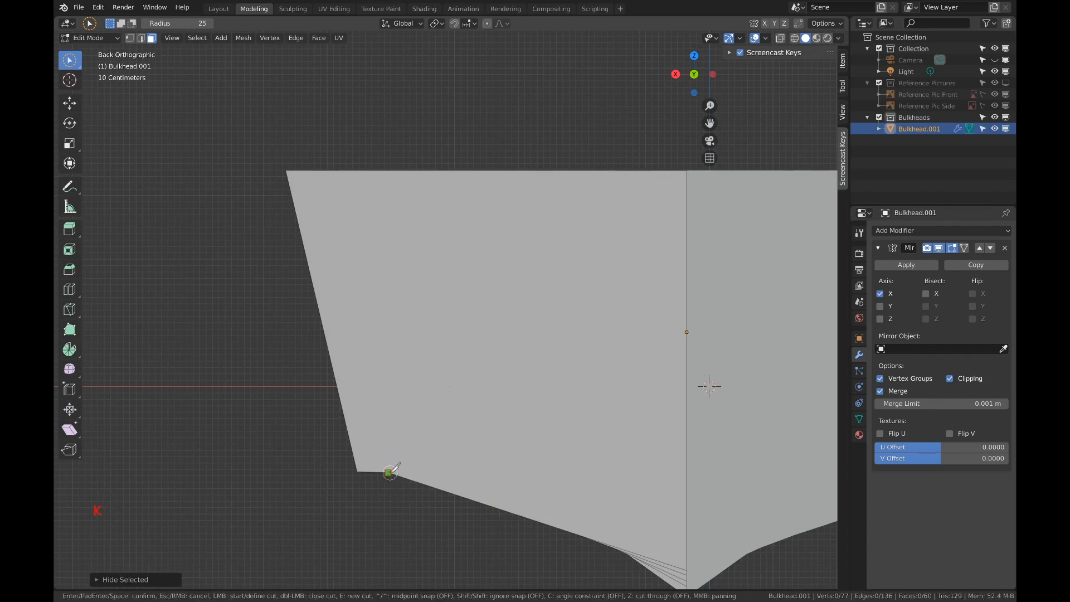
left_click(388, 471)
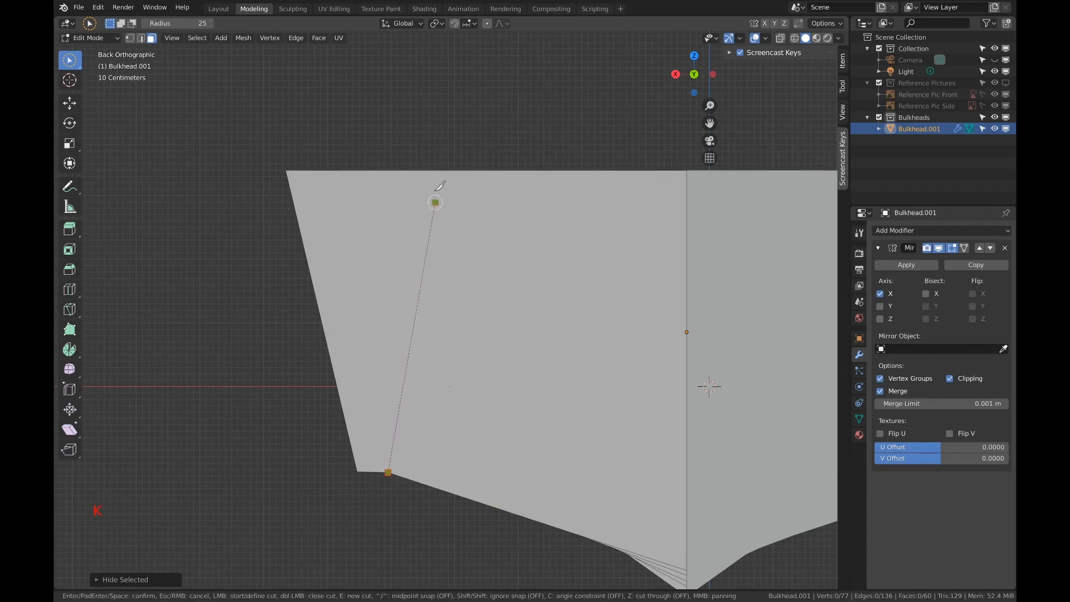
key("c")
left_click(433, 115)
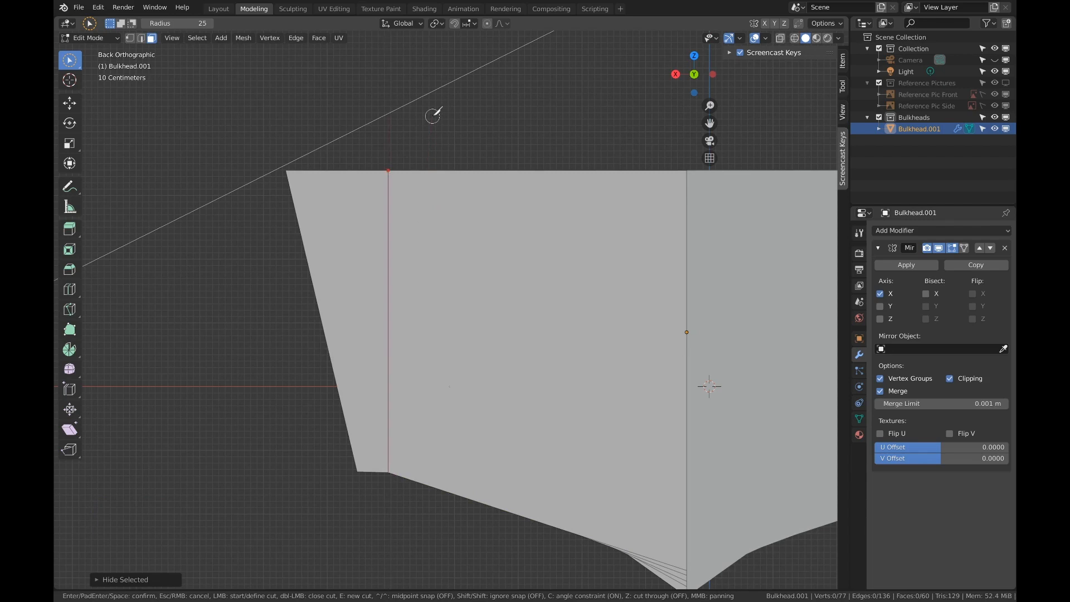
key("Return")
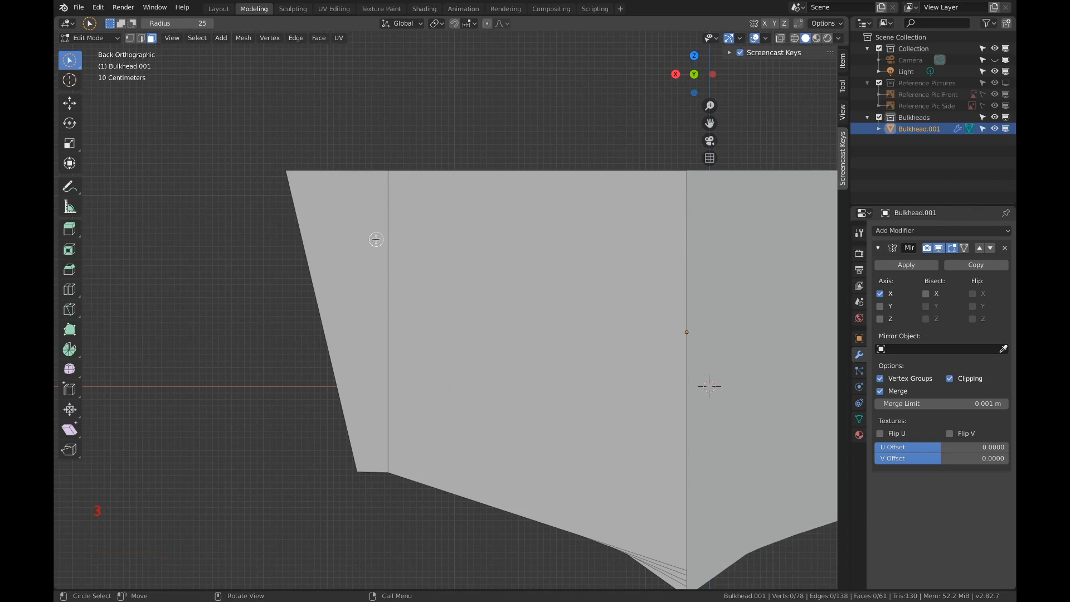
Clear the selection, then circle-select both faces of the fifth bulkhead from the stern and hide them.
key("a")
key("a")
key("a")
key("c")
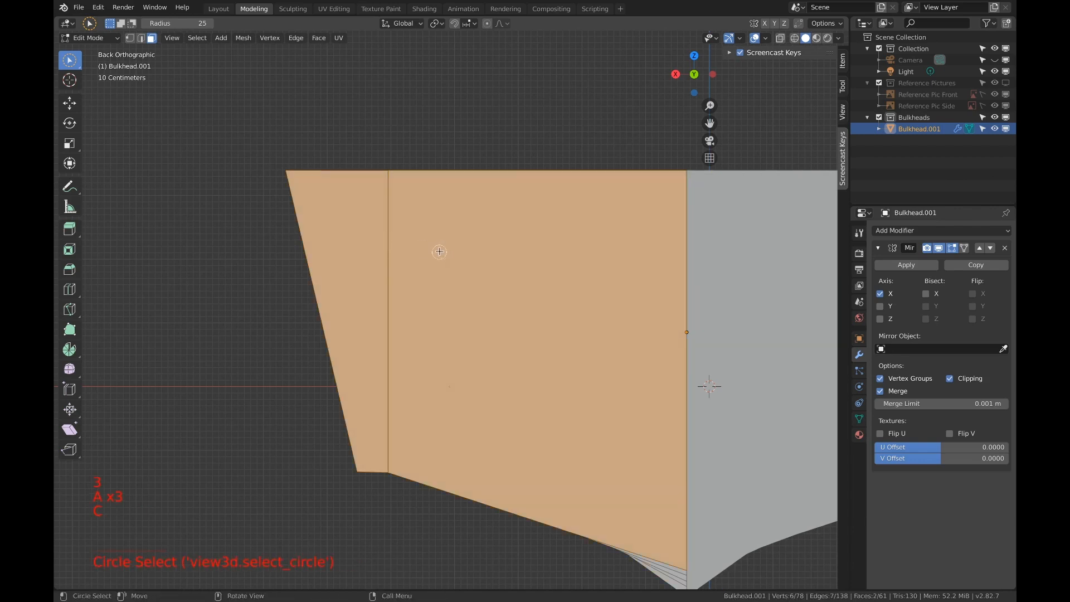
key("h")
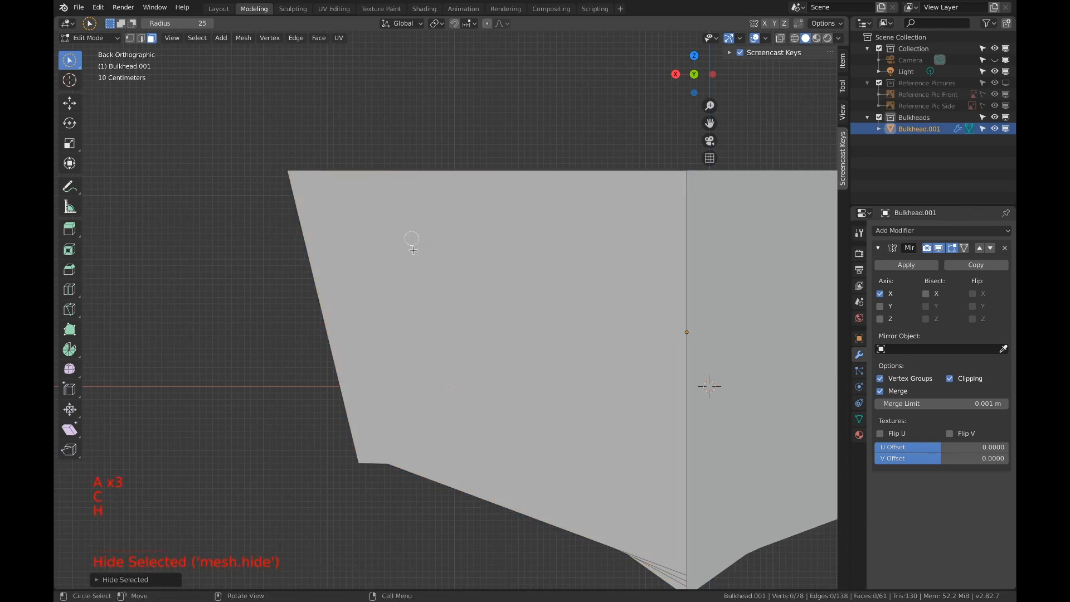
Knife-cut the sixth bulkhead from the stern with a vertical line from its lower chine vertex through its top edge.
key("k")
left_click(389, 463)
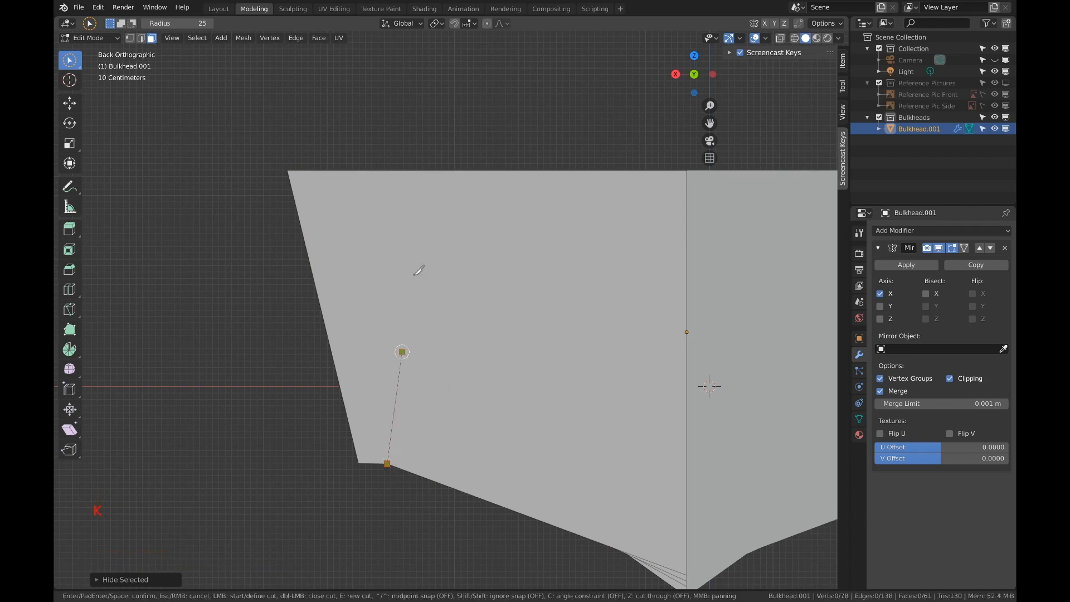
key("c")
left_click(352, 116)
key("Return")
Clear the selection, then circle-select both faces of the sixth bulkhead from the stern and hide them.
key("a")
key("a")
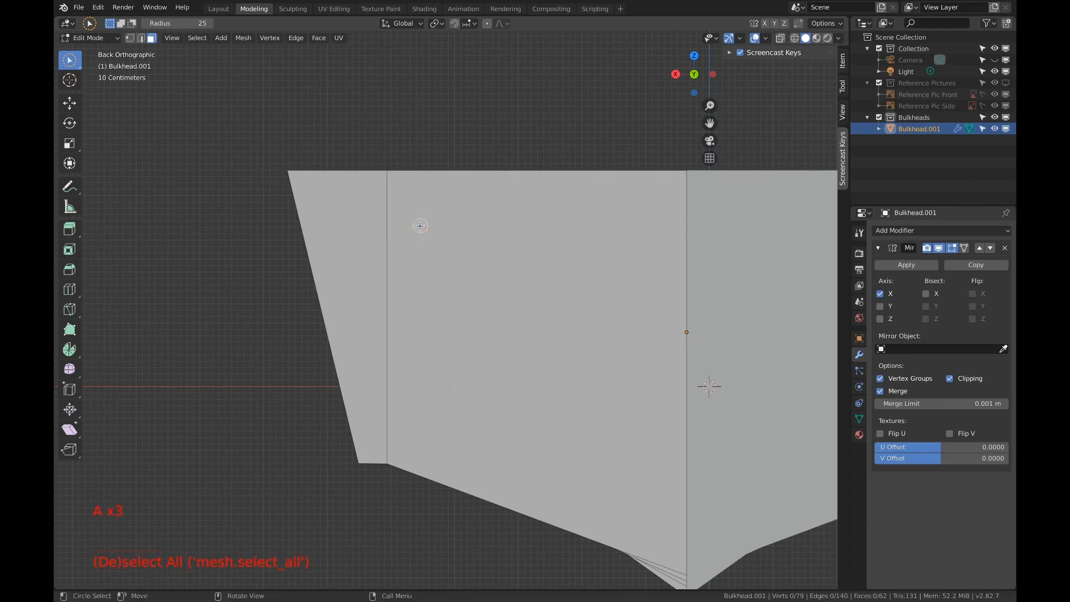
key("c")
left_click_drag(391, 226, 425, 249)
key("j")
right_click(438, 134)
left_click(499, 99)
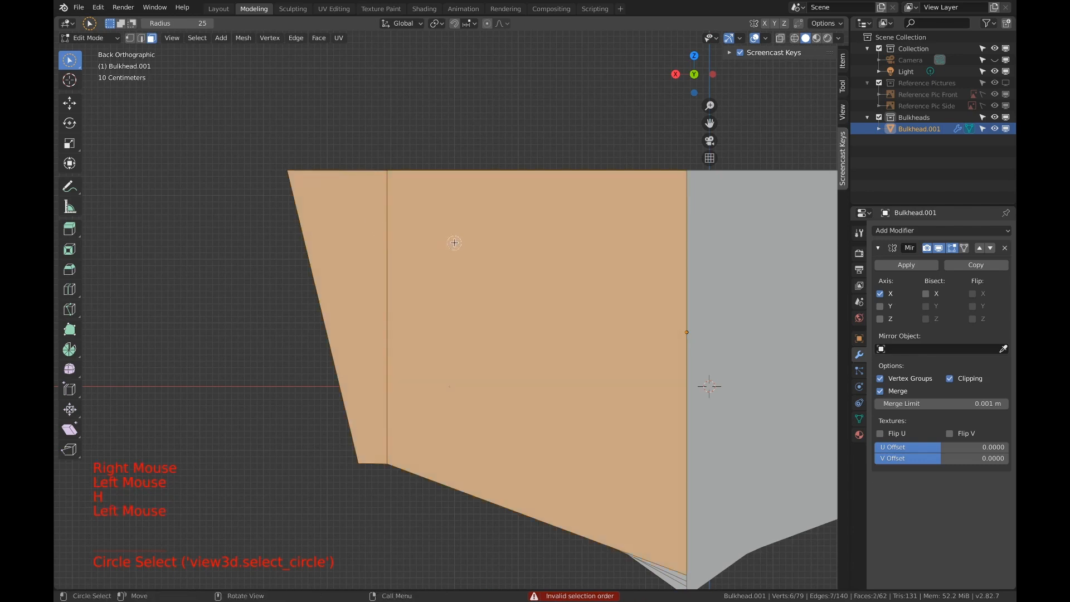
key("h")
In vertex mode, knife-cut the seventh bulkhead from the stern vertically from its lower chine vertex through its top edge.
scroll(454, 242, "up", 2)
middle_click_drag(416, 242, 448, 225, "shift")
key("1")
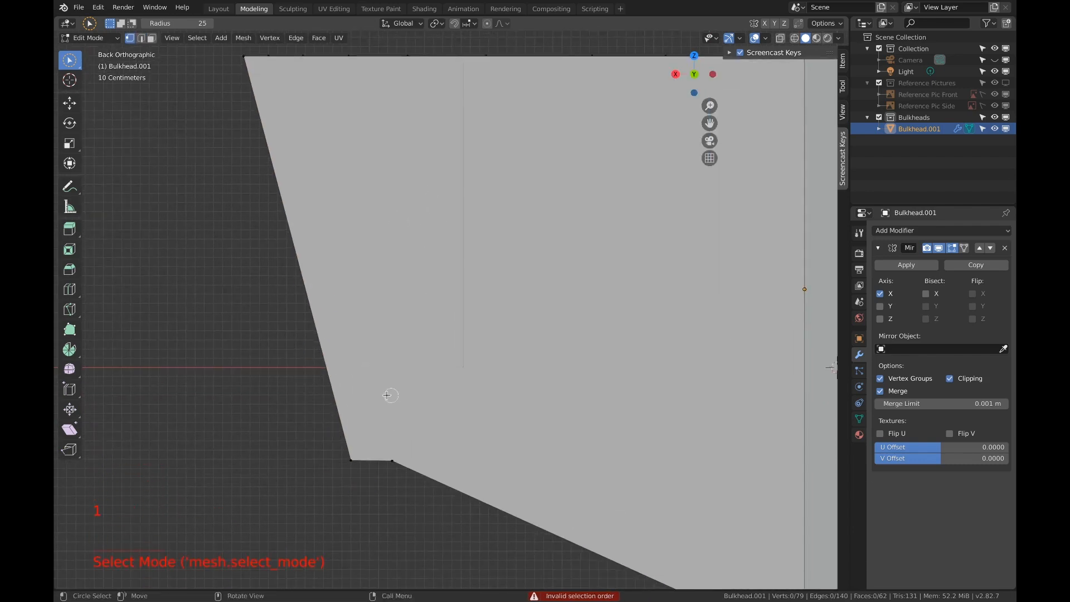
key("k")
left_click(393, 459)
key("c")
left_click(418, 49)
key("Return")
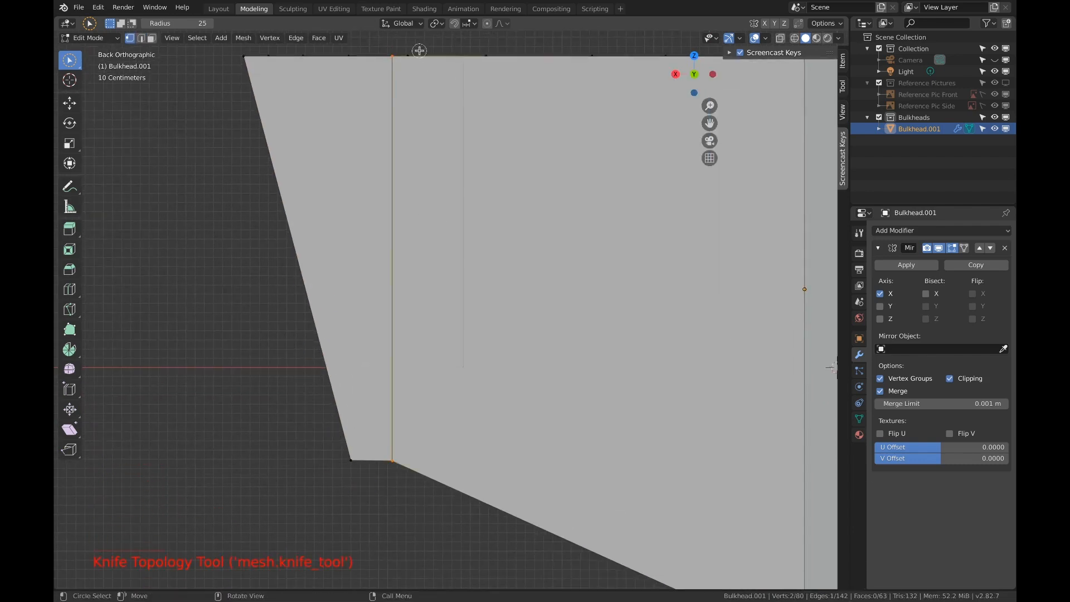
Clear the selection, then circle-select both faces of the seventh bulkhead from the stern in face mode and hide them.
key("3")
key("a")
key("a")
key("a")
key("c")
left_click_drag(392, 189, 433, 189)
key("h")
In vertex mode, knife-cut the eighth bulkhead from the stern vertically from its lower chine vertex to its top edge.
key("1")
key("k")
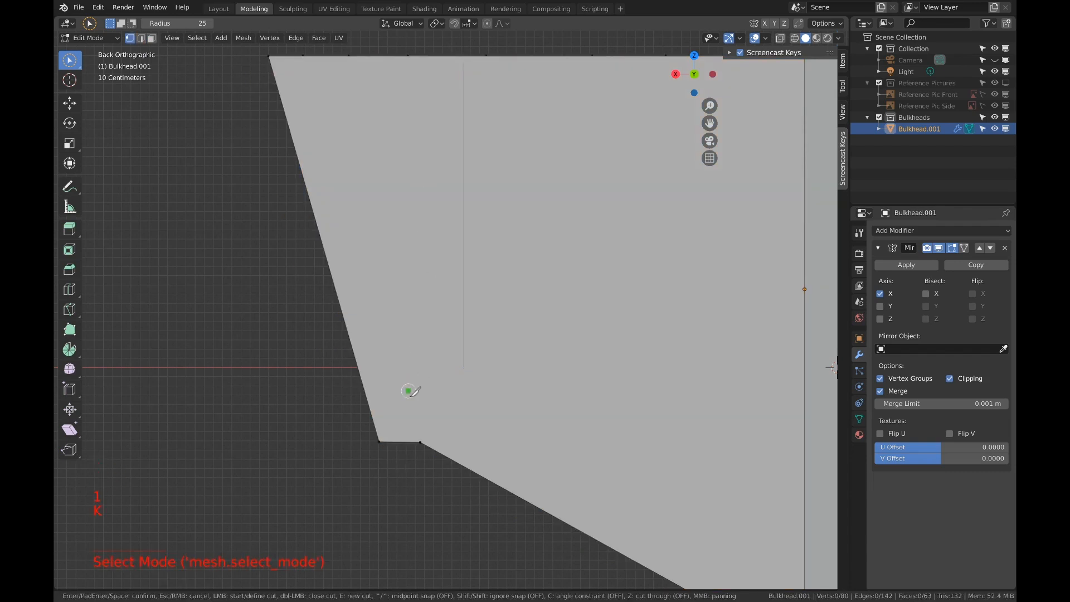
left_click(421, 441)
key("c")
left_click(420, 56)
key("Return")
Clear the selection, then circle-select both faces of the eighth bulkhead from the stern in face mode and hide them.
key("a")
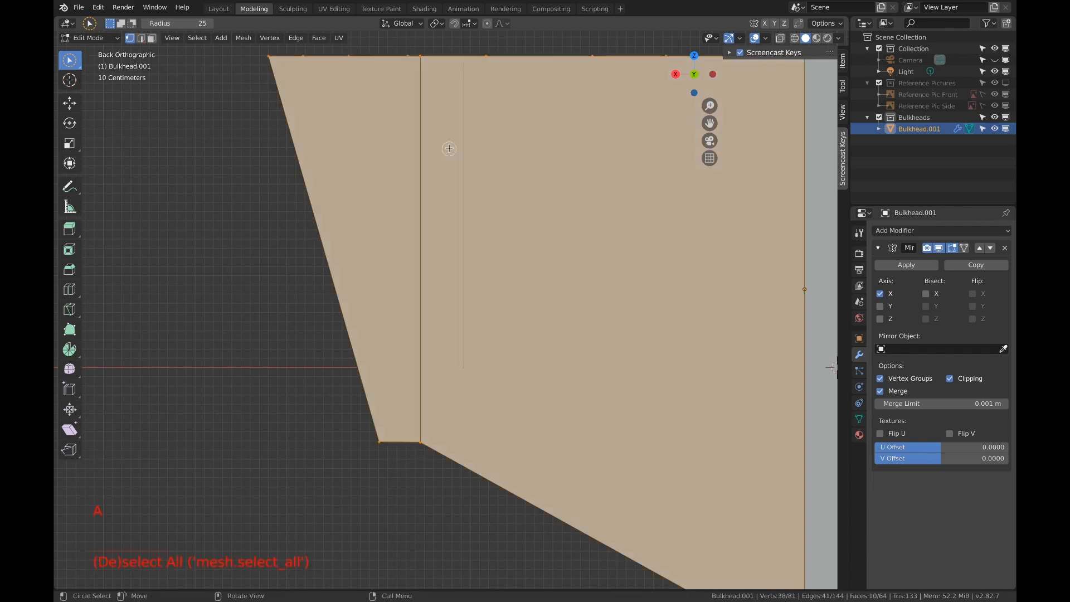
key("a")
key("a")
key("c")
key("3")
left_click_drag(457, 161, 473, 167)
key("h")
In vertex mode, knife-cut the ninth bulkhead from the stern vertically from its lower chine vertex to its top edge.
key("1")
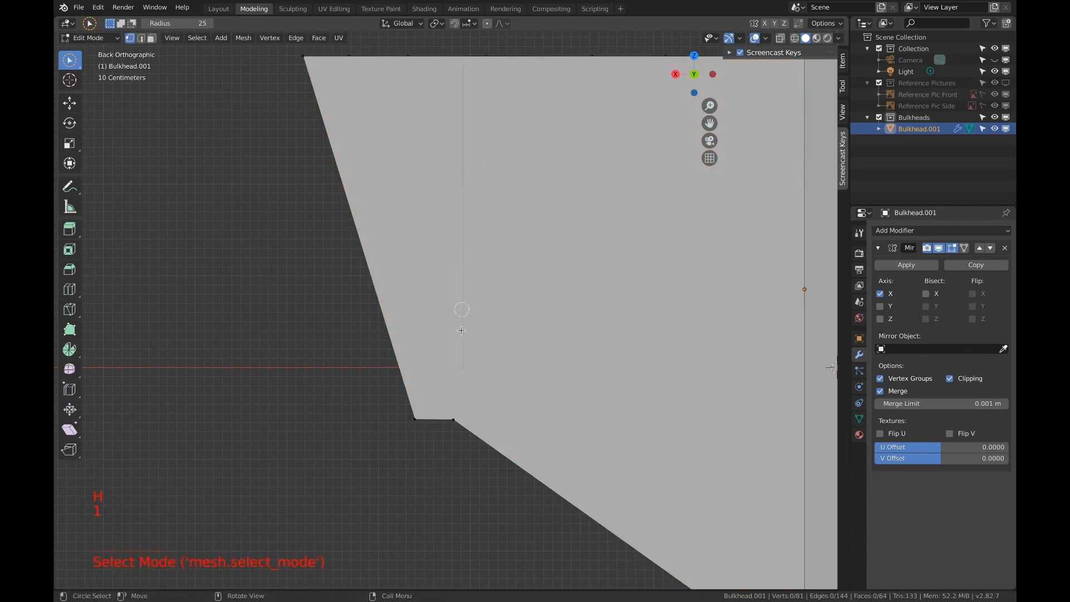
key("k")
left_click(457, 419)
left_click(452, 56)
key("Return")
scroll(490, 223, "down", 2)
scroll(490, 222, "up", 1)
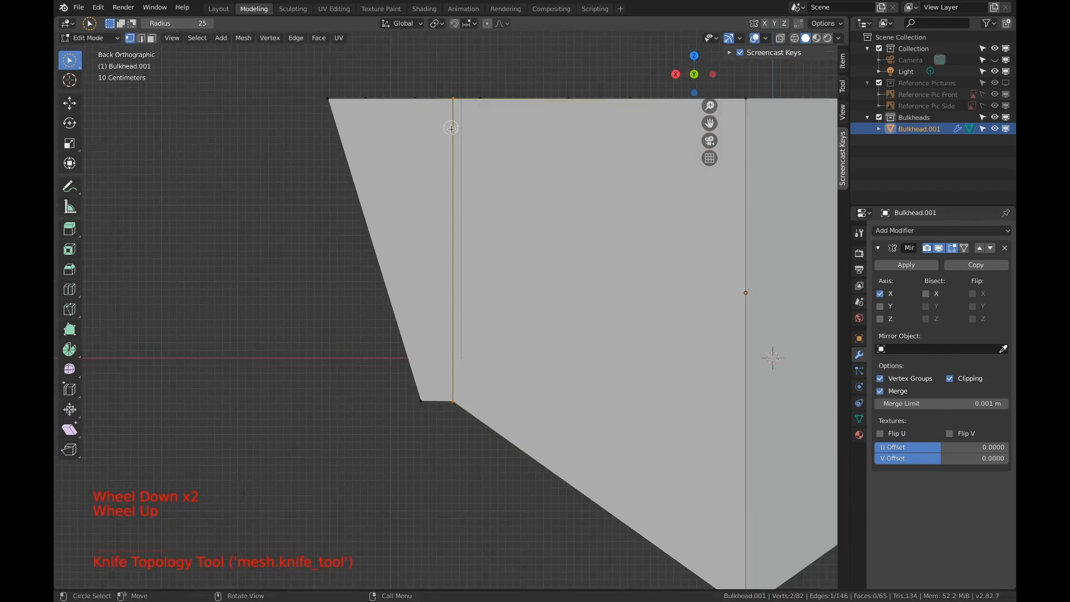
Circle-select both faces of the ninth bulkhead from the stern in face mode and hide them.
key("3")
key("c")
key("h")
scroll(523, 213, "up", 1)
In vertex mode, knife-cut the tenth bulkhead from the stern vertically from its lower chine vertex through its top edge.
key("k")
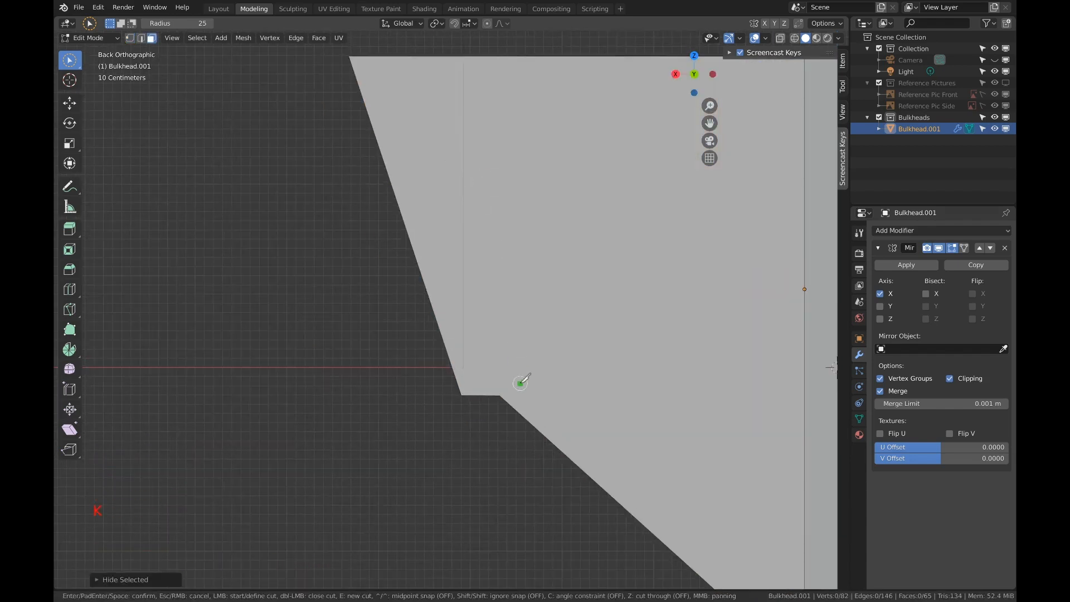
scroll(513, 379, "down", 1)
key("1")
key("k")
left_click(491, 382)
left_click(491, 64)
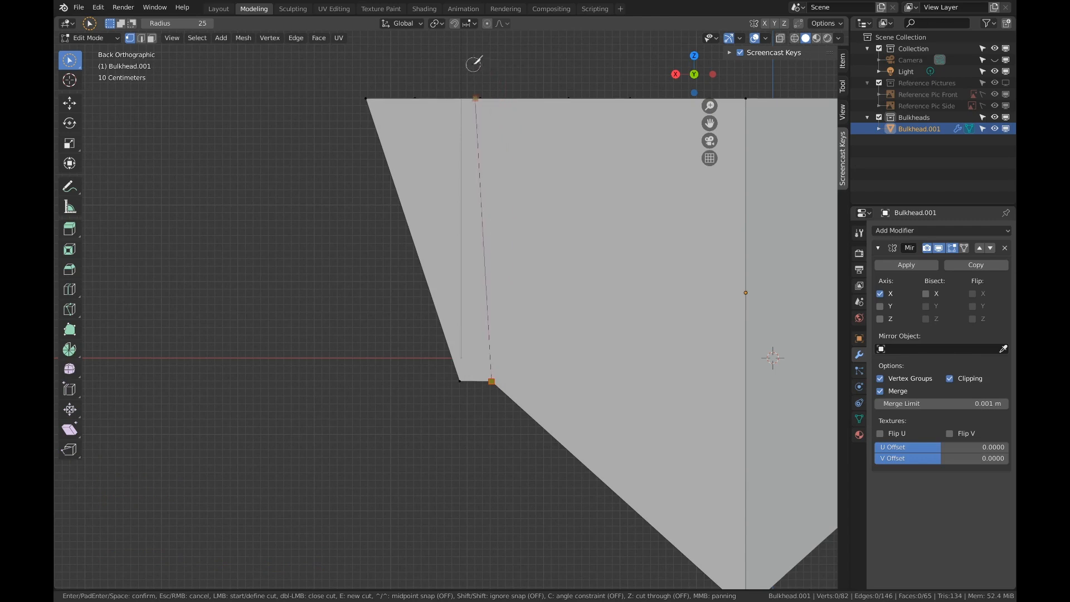
key("Return")
Select both faces of the tenth bulkhead from the stern in face mode and hide them.
scroll(593, 165, "up", 1)
key("3")
key("l")
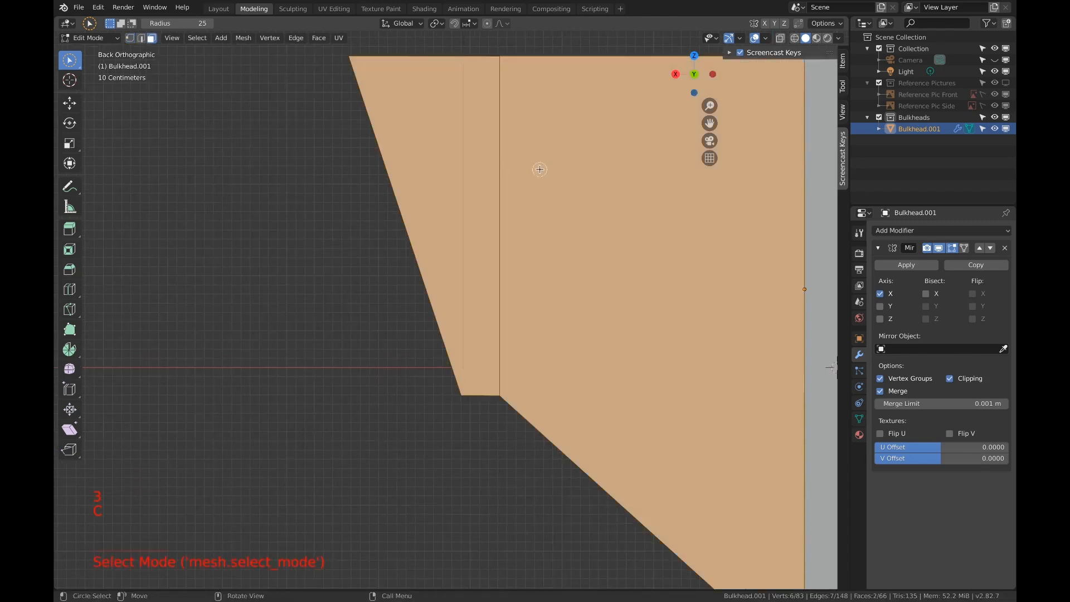
key("h")
In vertex mode, knife-cut the eleventh bulkhead from the stern vertically from its lower chine vertex to its top edge.
scroll(576, 250, "up", 1)
scroll(579, 262, "up", 1, "shift")
middle_click_drag(580, 268, 511, 318, "shift")
key("1")
key("k")
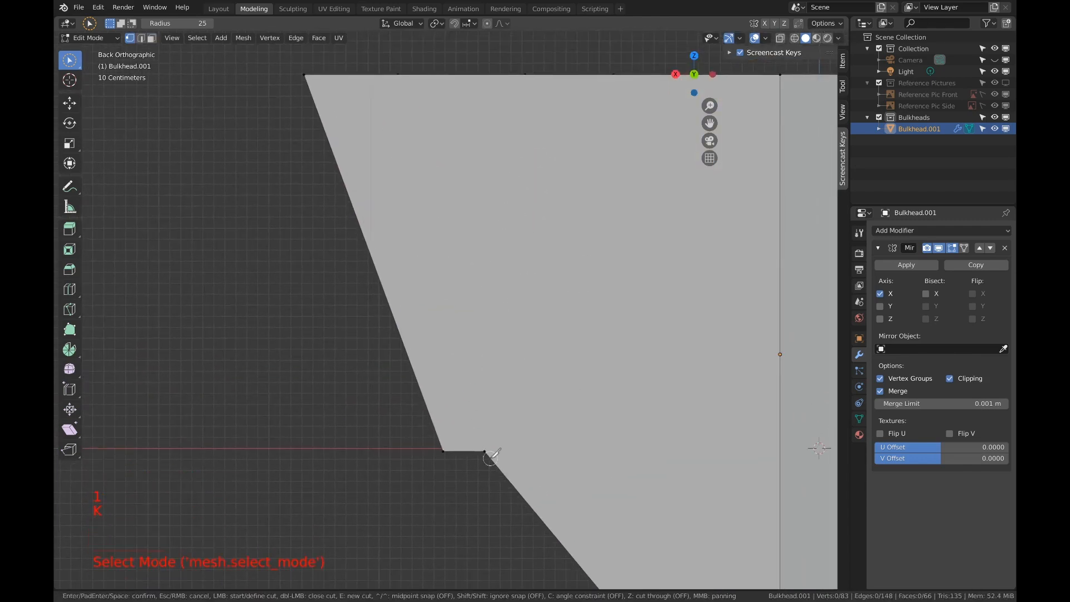
left_click(485, 450)
left_click(484, 75)
key("Return")
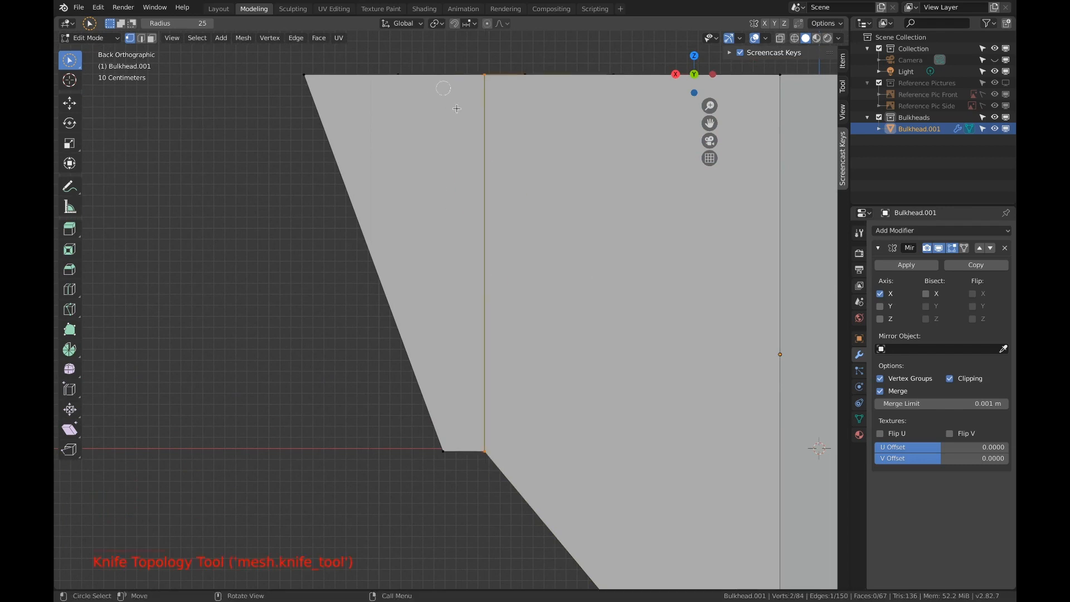
Select both faces of the eleventh bulkhead from the stern in face mode and hide them.
key("3")
key("l")
key("h")
In vertex mode, knife-cut the twelfth bulkhead from the stern vertically from its lower chine vertex through its top edge.
middle_click_drag(540, 206, 515, 274, "shift")
key("1")
key("k")
left_click(488, 432)
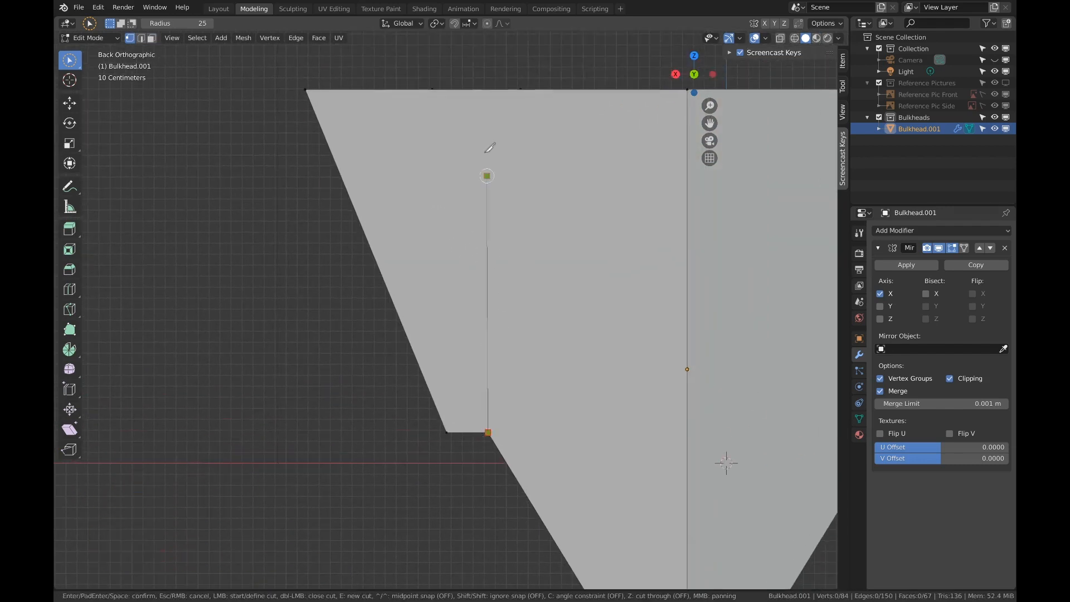
left_click(435, 63)
key("Return")
Circle-select both faces of the twelfth bulkhead from the stern in face mode and hide them.
scroll(435, 66, "down", 1)
key("3")
scroll(478, 178, "down", 1)
key("c")
left_click(481, 184)
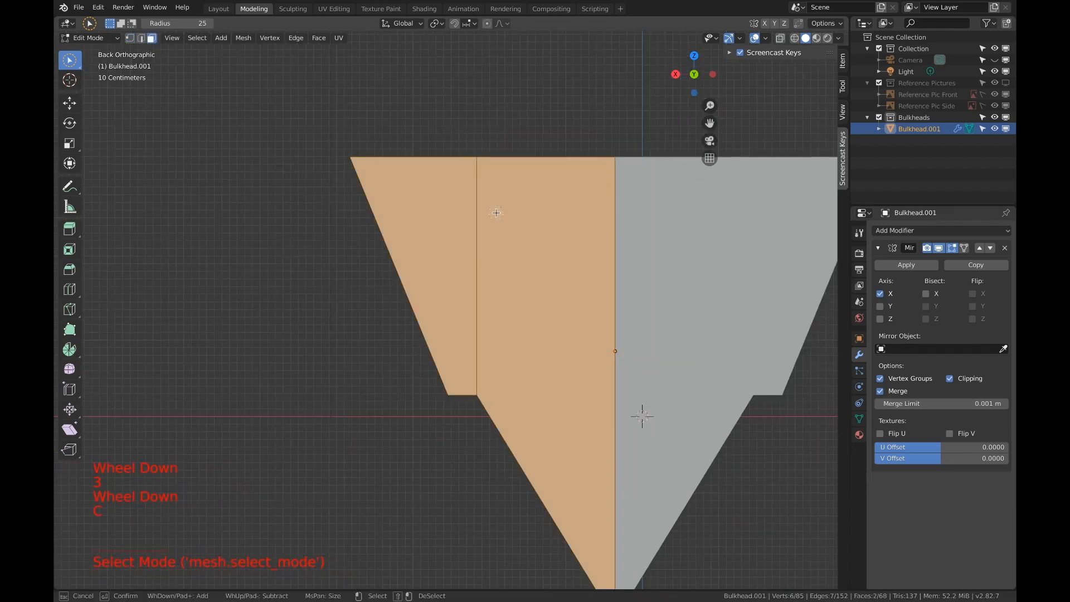
key("h")
In vertex mode, knife-cut the thirteenth bulkhead from the stern vertically from its lower chine vertex to its top edge.
scroll(496, 212, "up", 2)
middle_click_drag(496, 213, 348, 329, "shift")
scroll(499, 269, "down", 4)
scroll(499, 269, "up", 2)
scroll(349, 329, "up", 1, "shift")
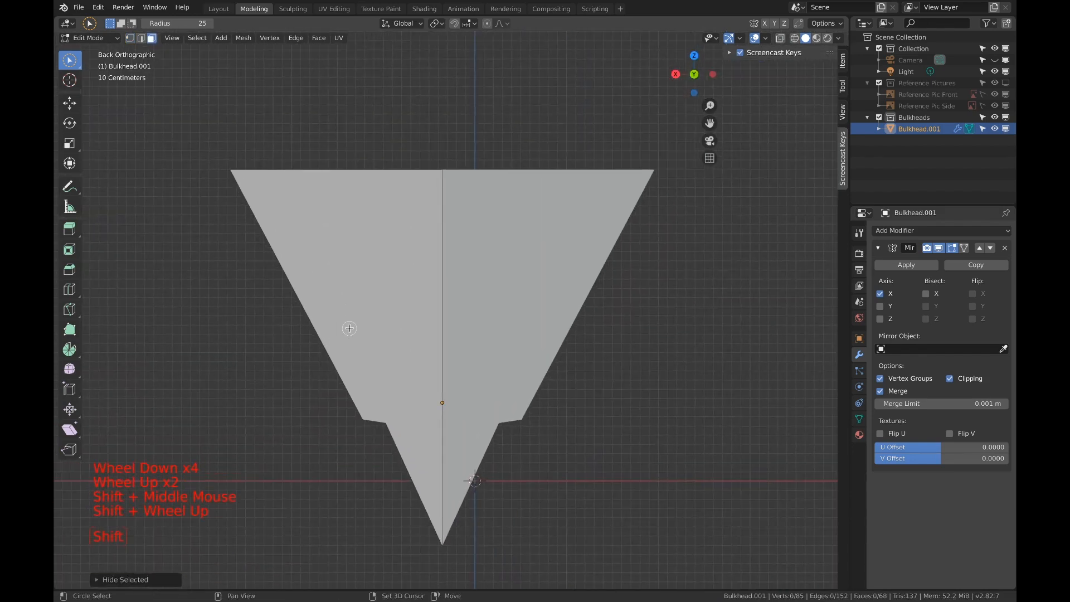
key("1")
right_click(350, 328)
left_click(386, 422)
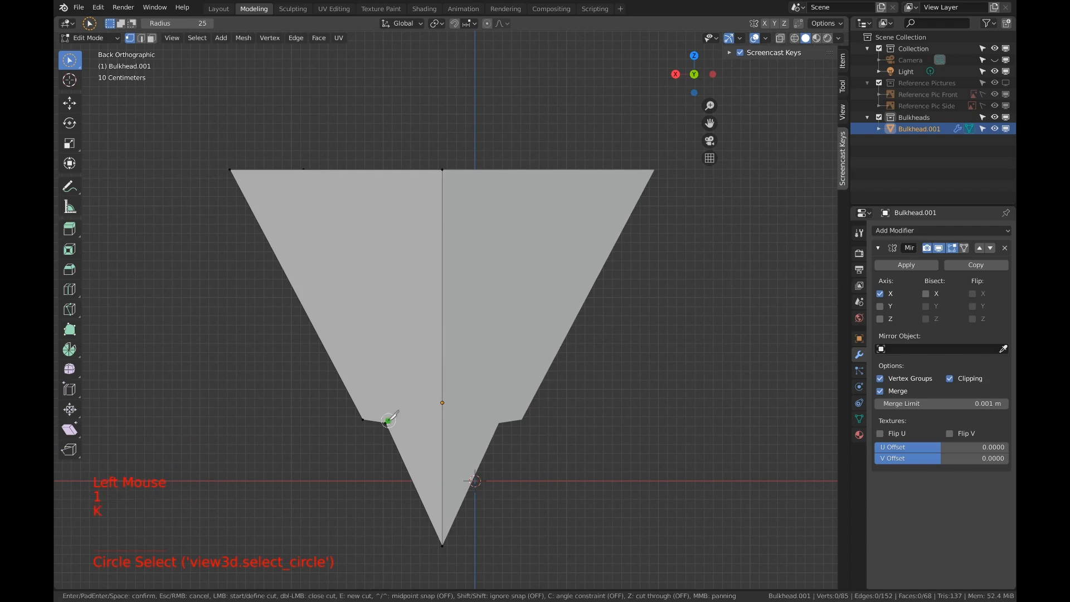
key("k")
left_click(386, 422)
left_click(384, 169)
key("Return")
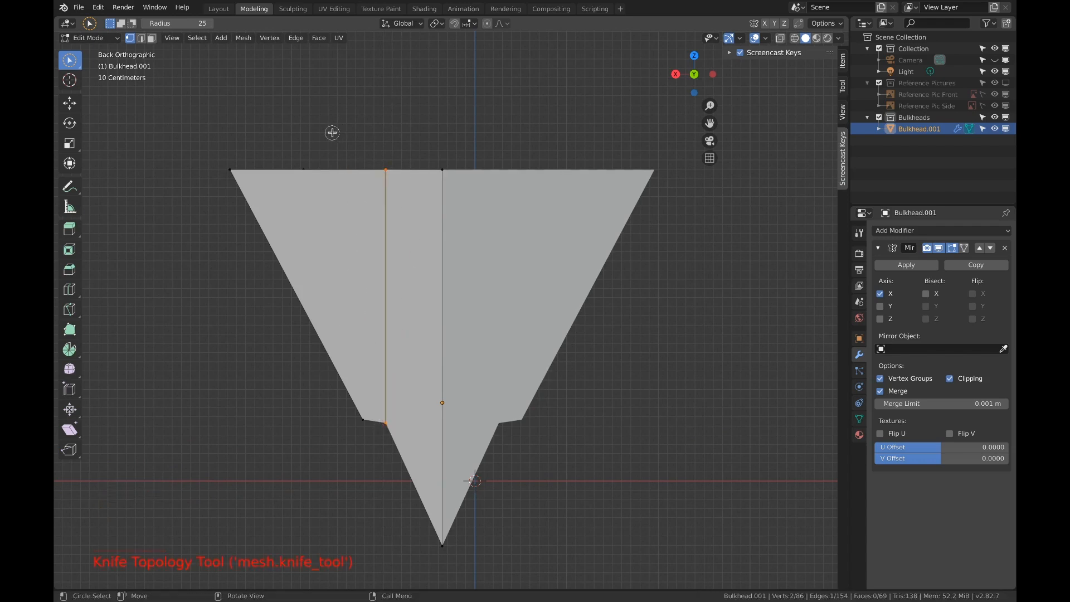
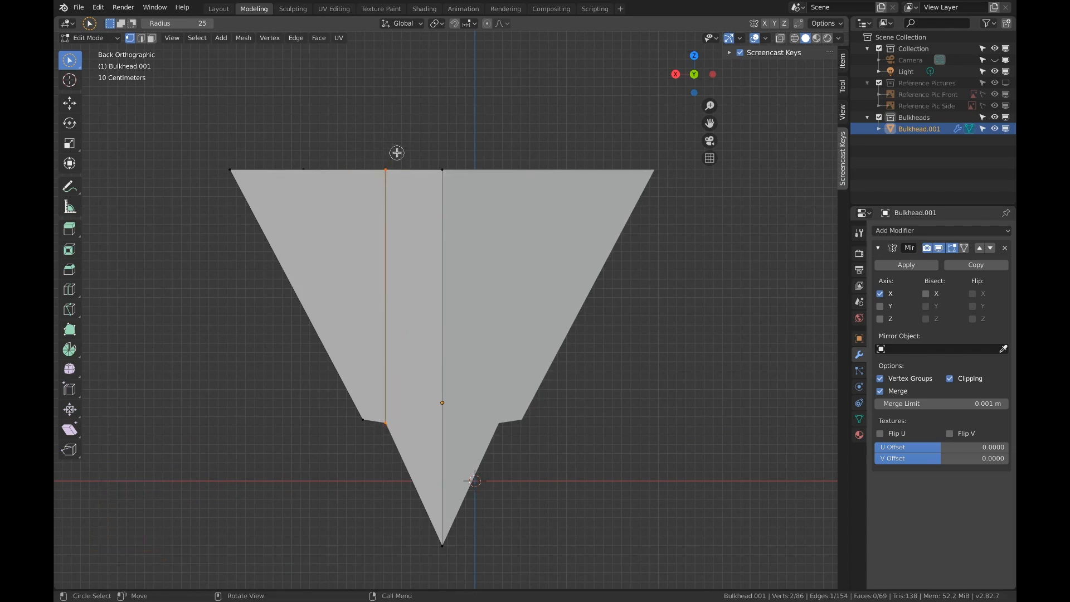
Circle-select both faces of the thirteenth bulkhead from the stern in face mode and hide them.
key("3")
key("c")
left_click_drag(361, 240, 397, 241)
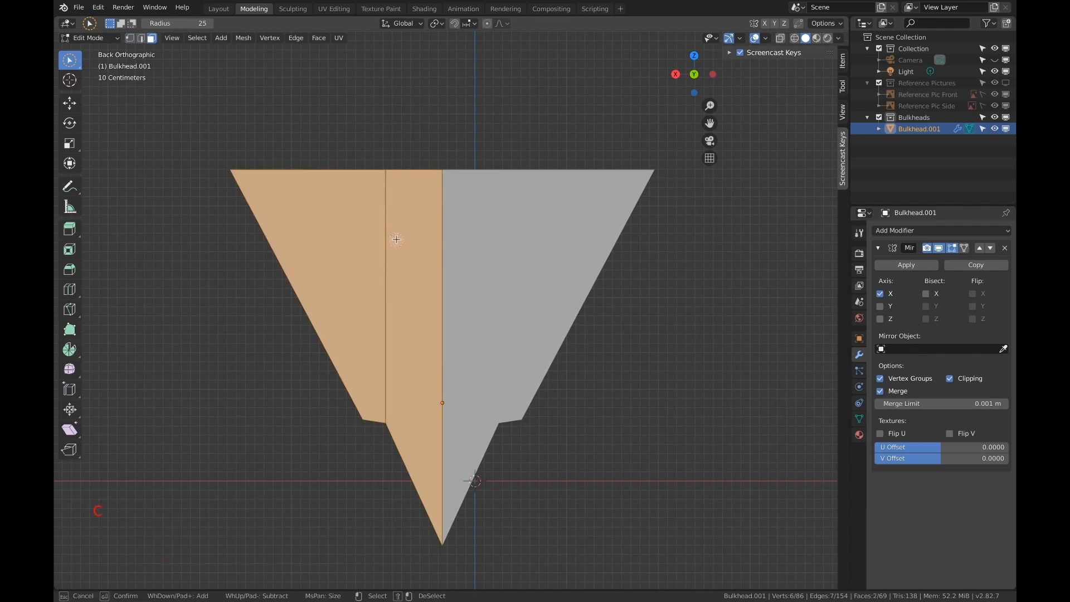
right_click(396, 240)
key("h")
scroll(429, 333, "up", 5)
middle_click_drag(429, 332, 432, 327, "shift")
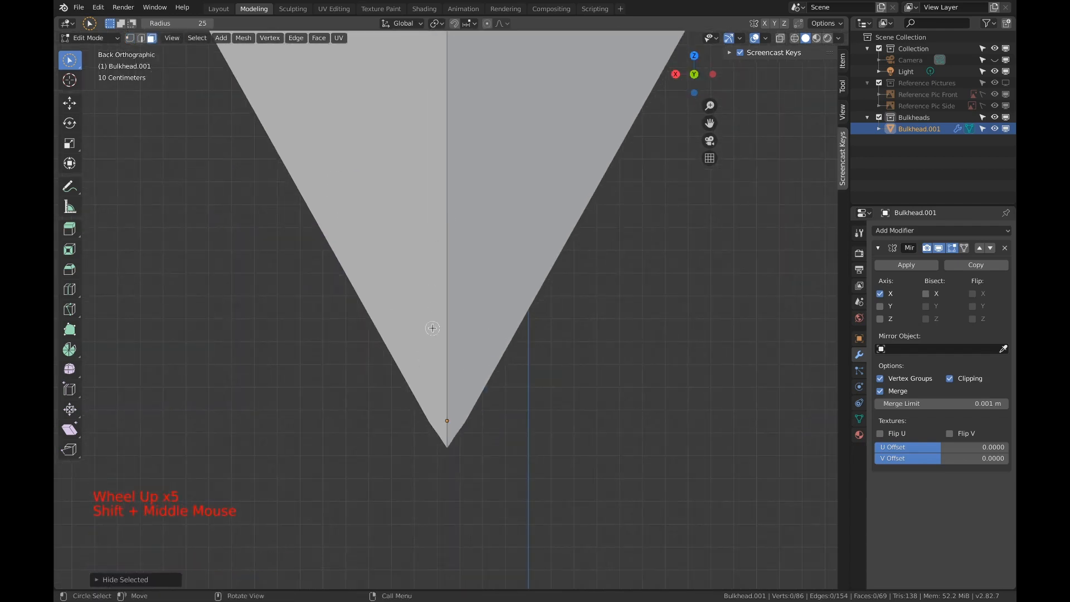
key("1")
key("k")
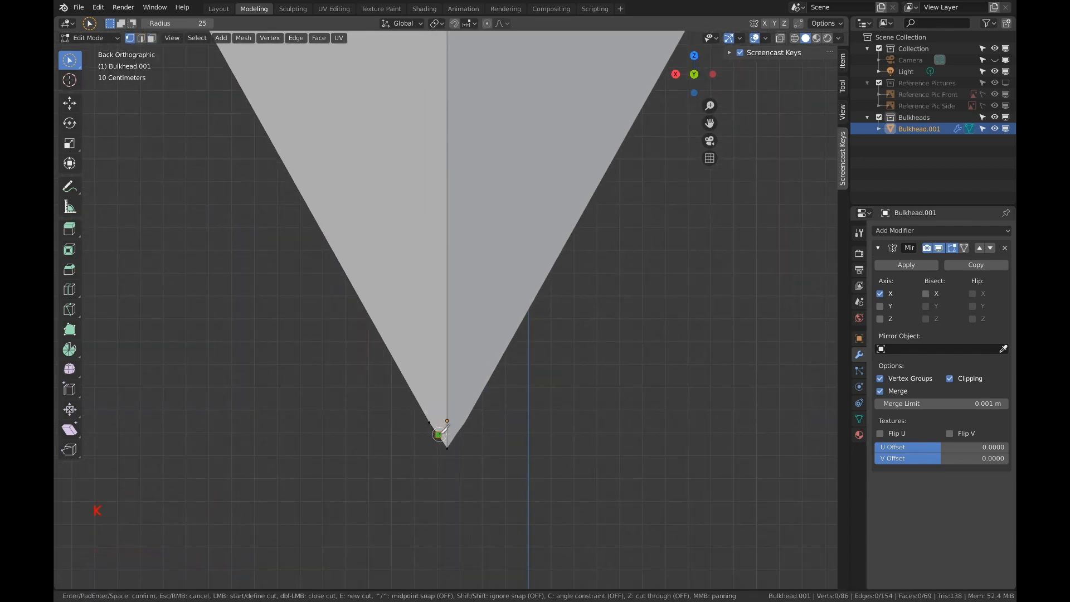
left_click(440, 432)
scroll(426, 139, "down", 2)
key("c")
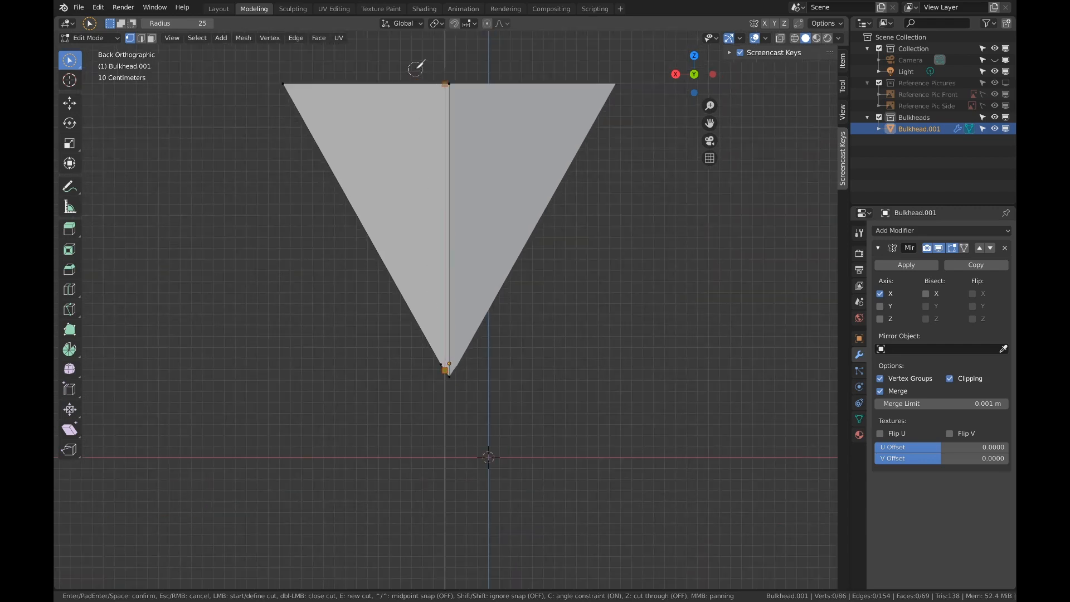
key("Escape")
Circle-select the face of the fourteenth, foremost bulkhead in face mode.
key("3")
key("c")
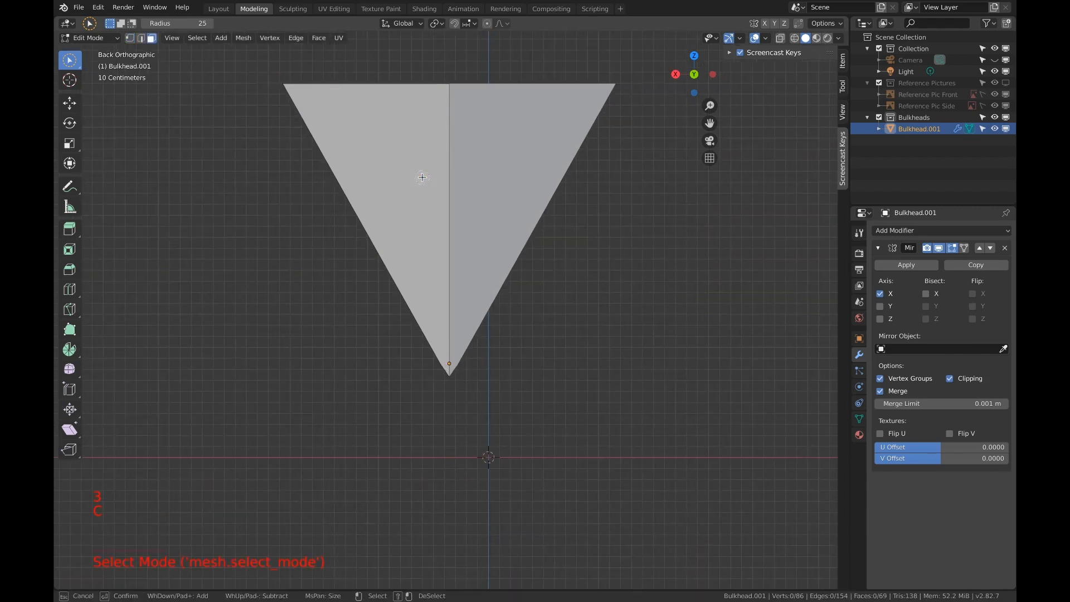
right_click(439, 376)
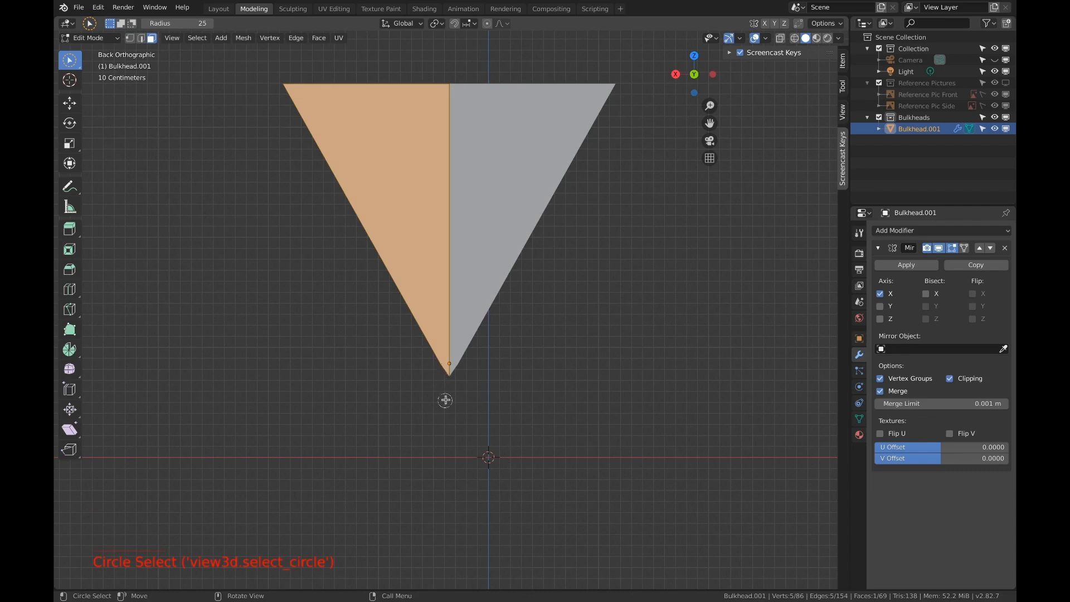
In vertex mode, knife-cut the foremost bulkhead vertically from its lower chine vertex through its top edge, and hide both halves.
key("1")
scroll(447, 395, "up", 2)
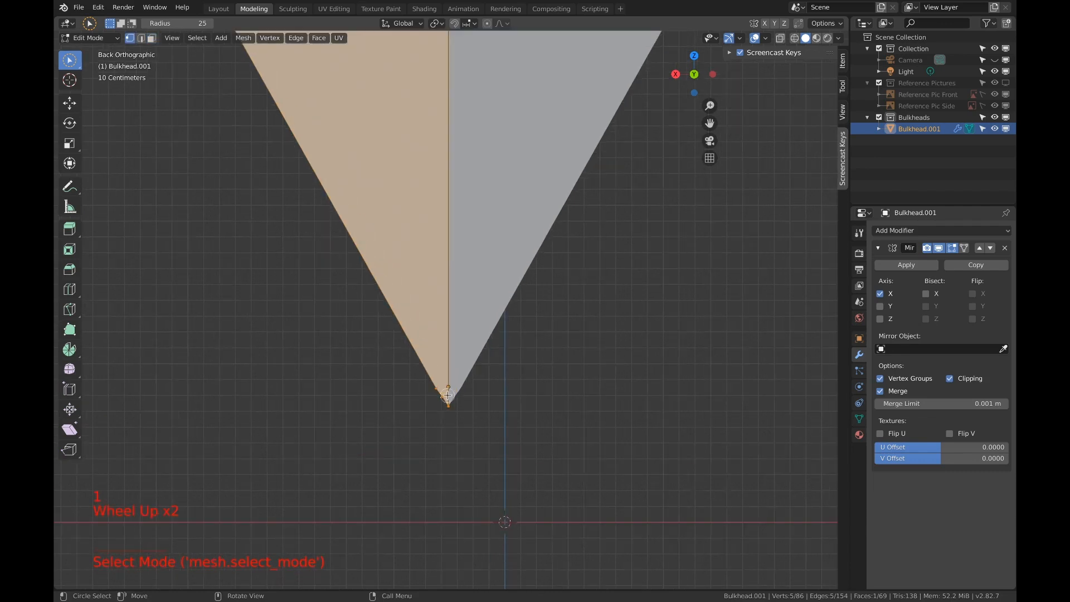
key("k")
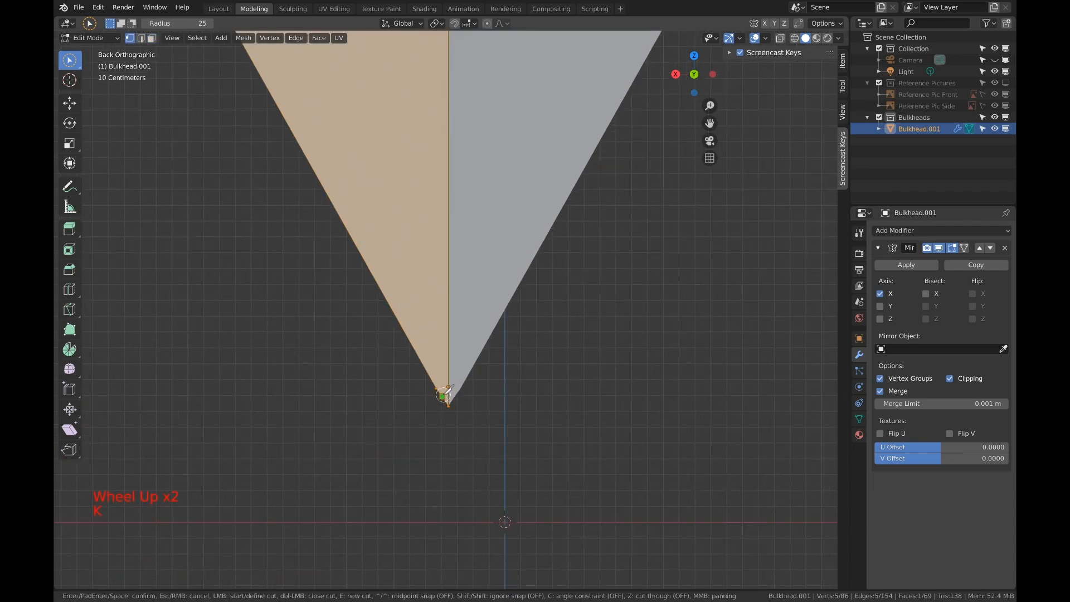
left_click(443, 396)
scroll(430, 167, "down", 3)
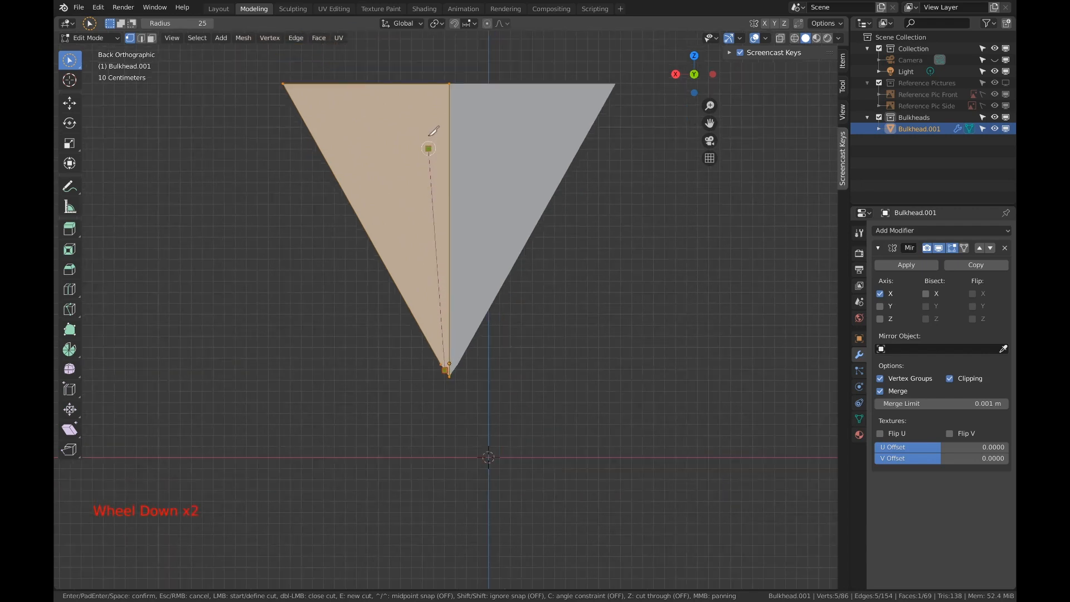
left_click(427, 101)
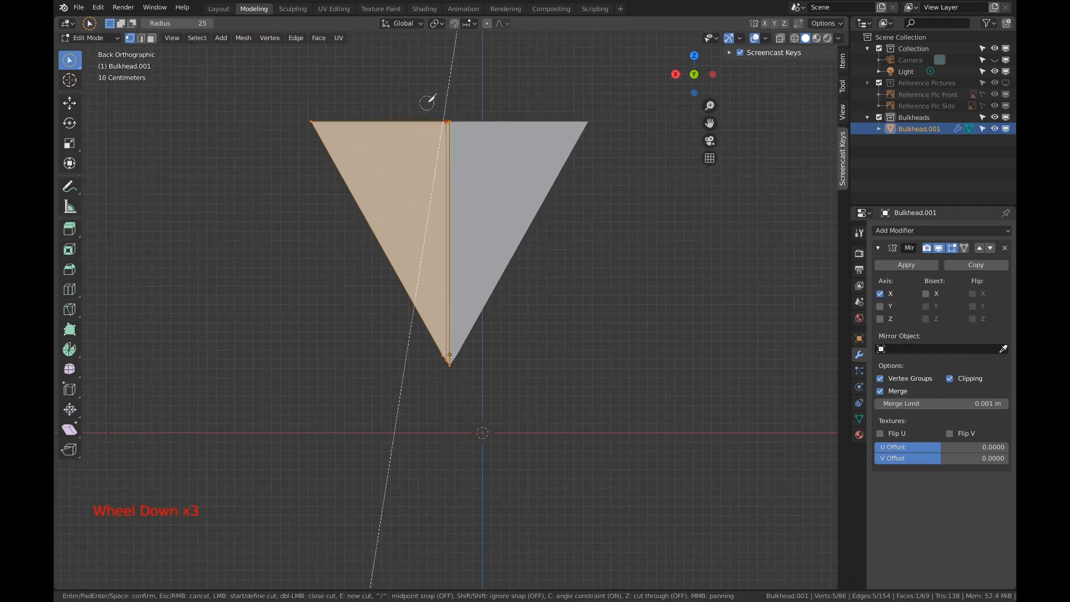
key("Return")
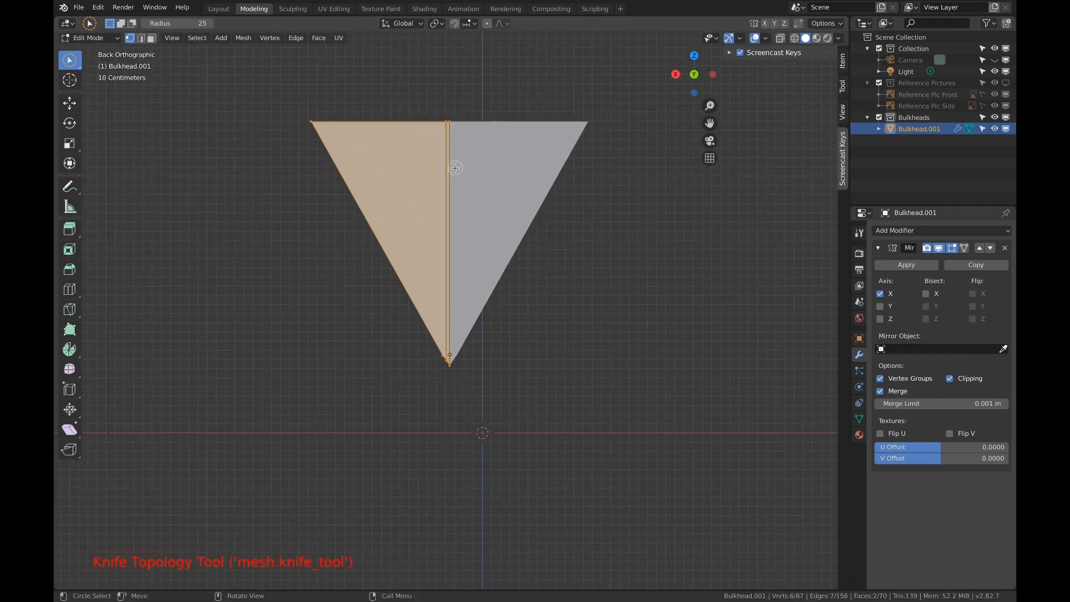
key("h")
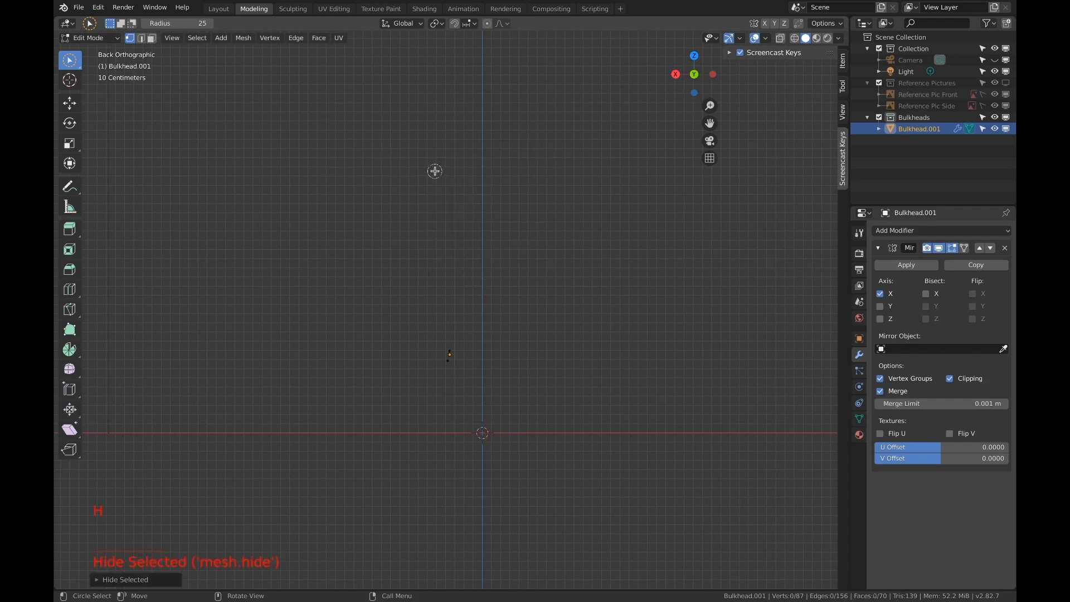
Reveal all the hidden bulkhead and hull geometry.
middle_click_drag(436, 181, 458, 189)
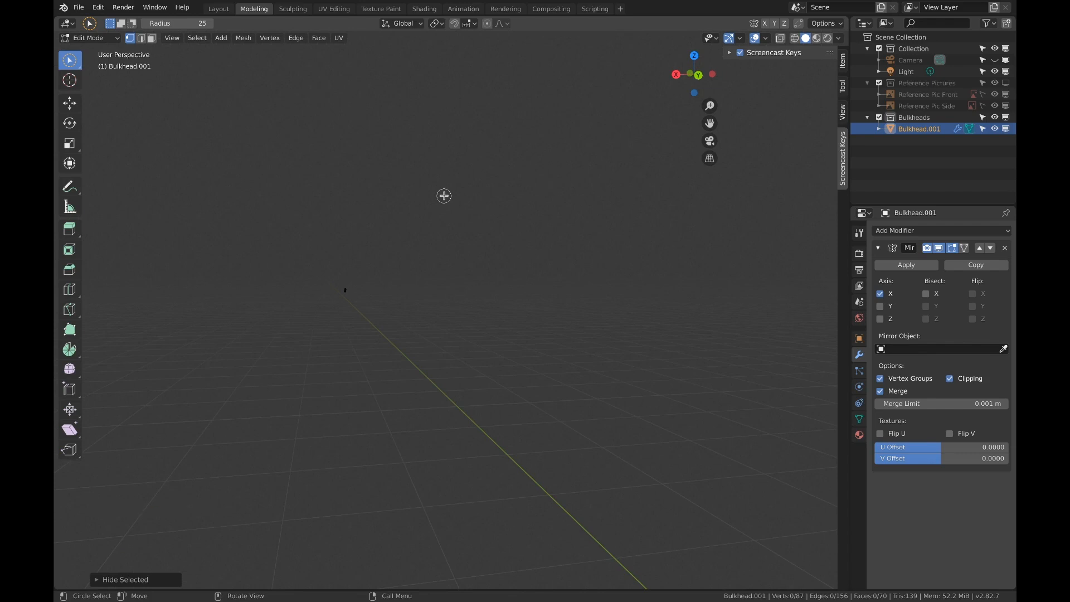
key("alt")
key("alt+h")
scroll(444, 198, "down", 11)
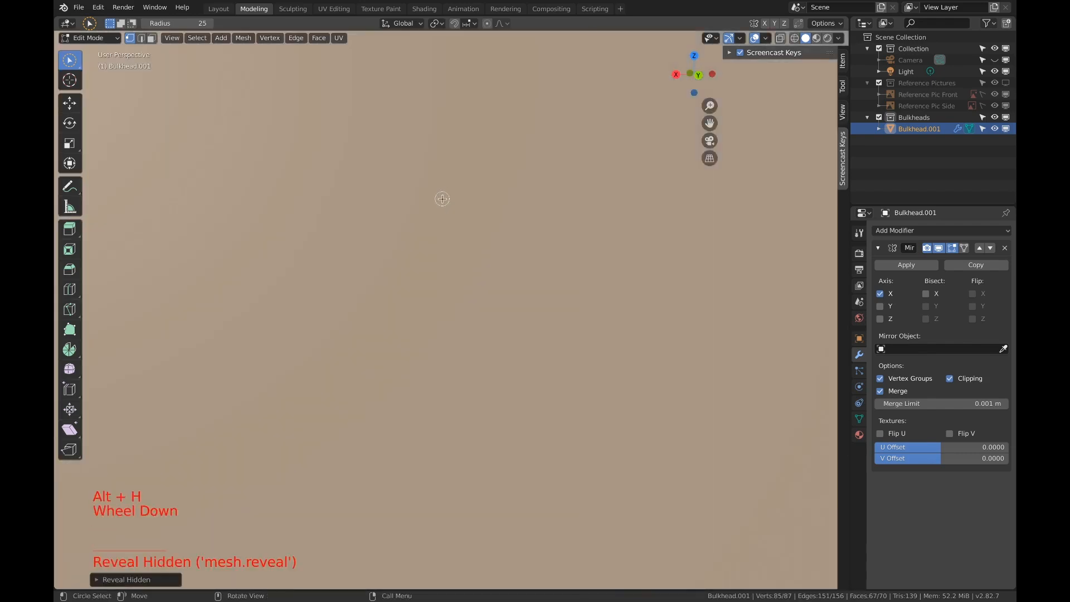
middle_click_drag(465, 224, 485, 208)
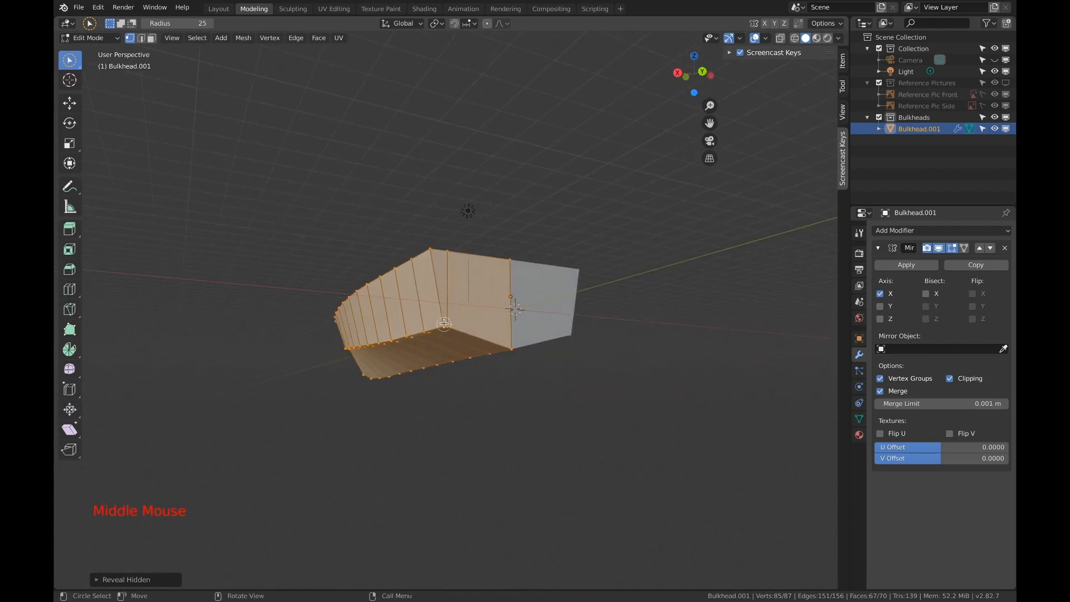
Switch to face mode and deselect the whole mesh.
scroll(438, 310, "up", 5)
middle_click_drag(438, 311, 429, 264)
left_click(152, 39)
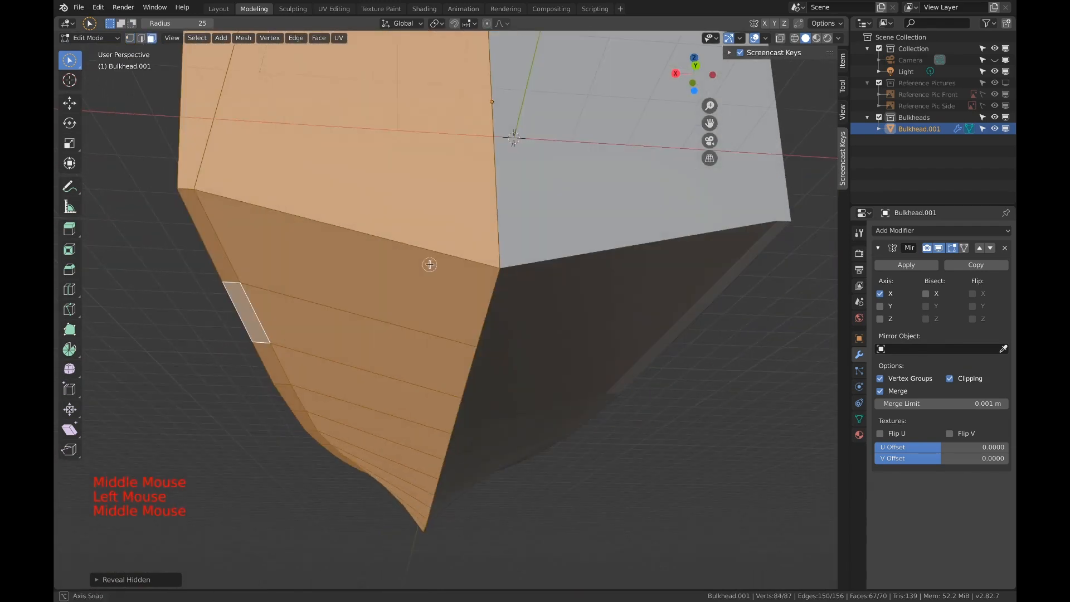
key("a")
key("a")
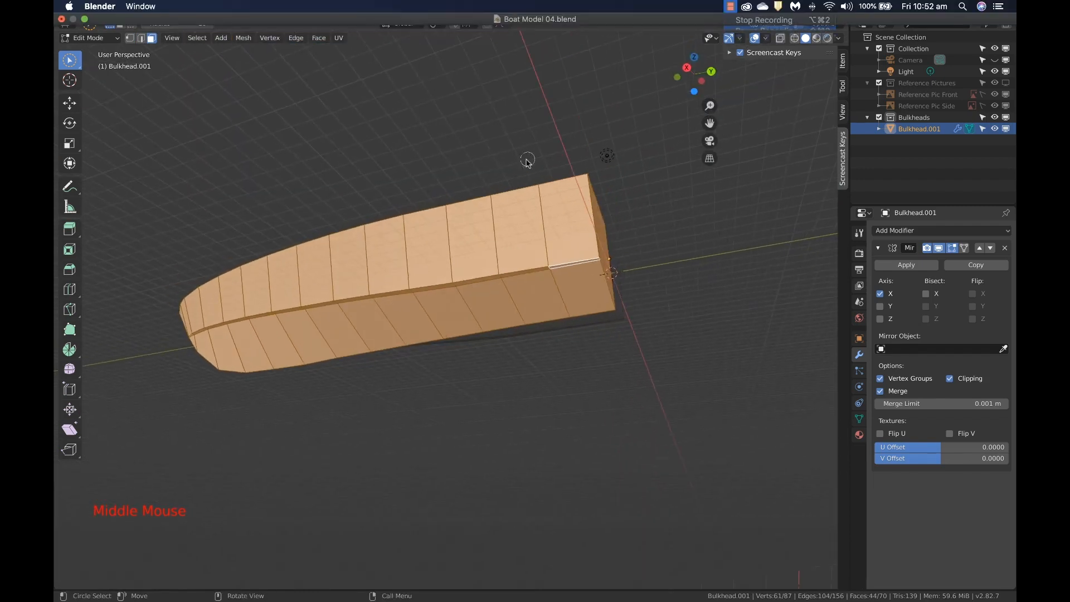
key("a")
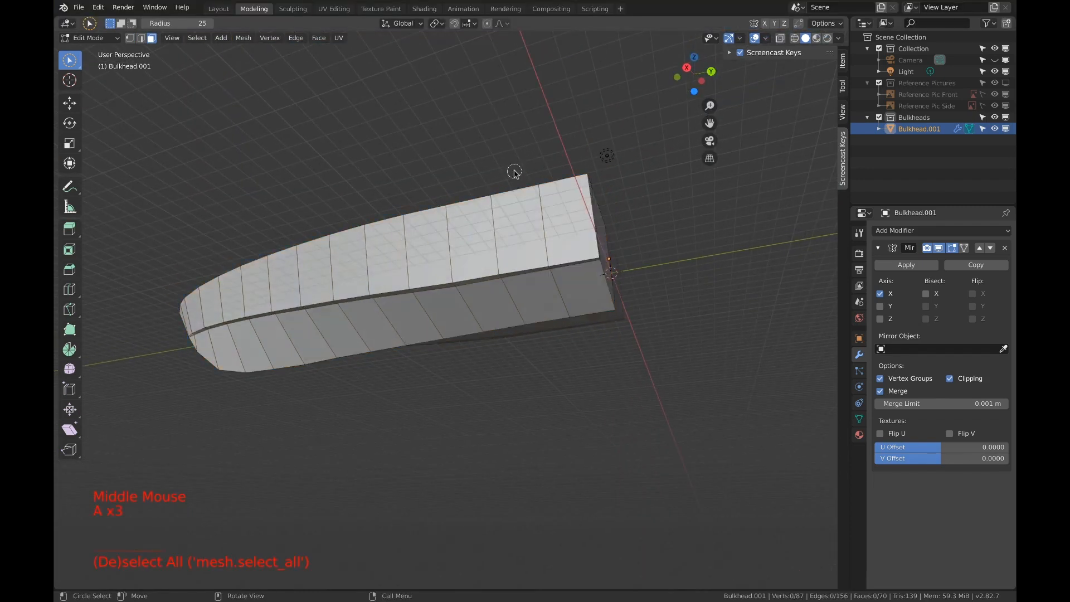
Try loop-selecting the narrow chine faces along the hull, one section after another from stern to bow.
middle_click_drag(513, 173, 479, 226)
scroll(511, 224, "up", 3)
left_click(434, 205, "alt")
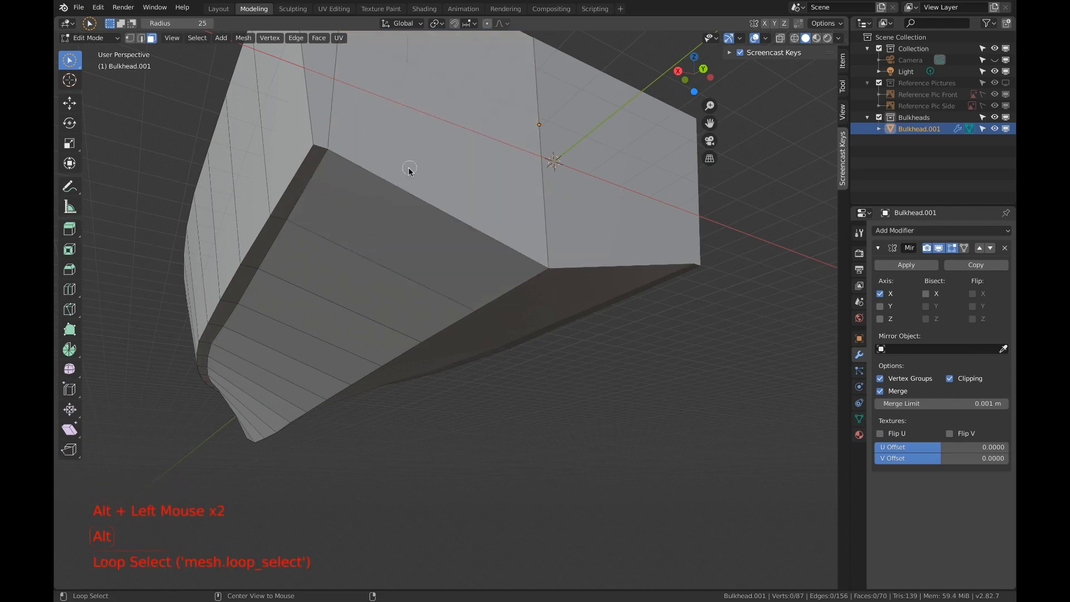
left_click(399, 191, "alt")
middle_click_drag(399, 191, 444, 217)
left_click(442, 217, "alt")
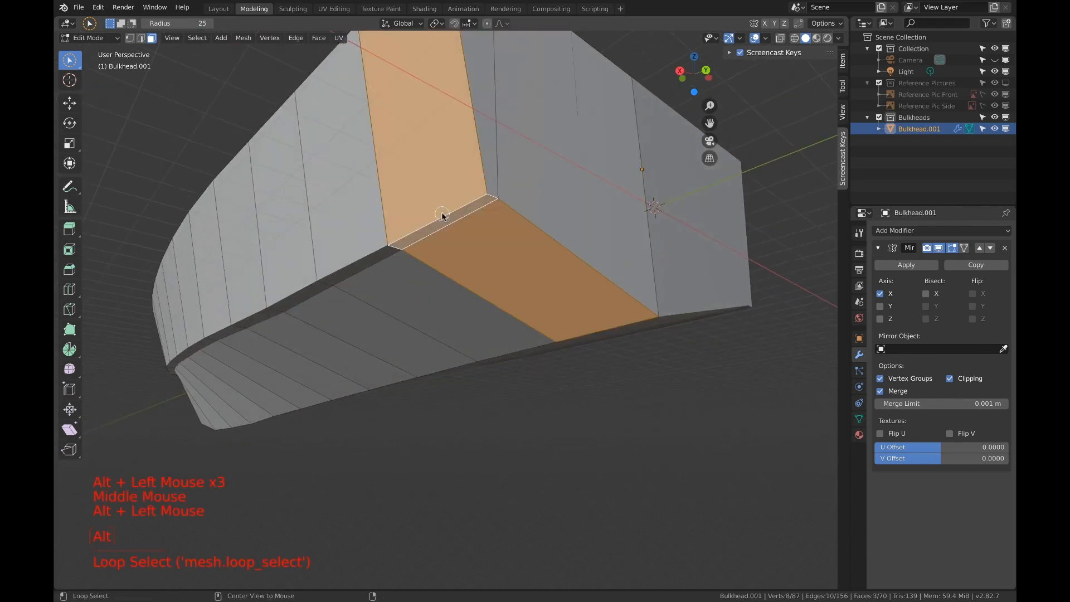
left_click(363, 256, "alt")
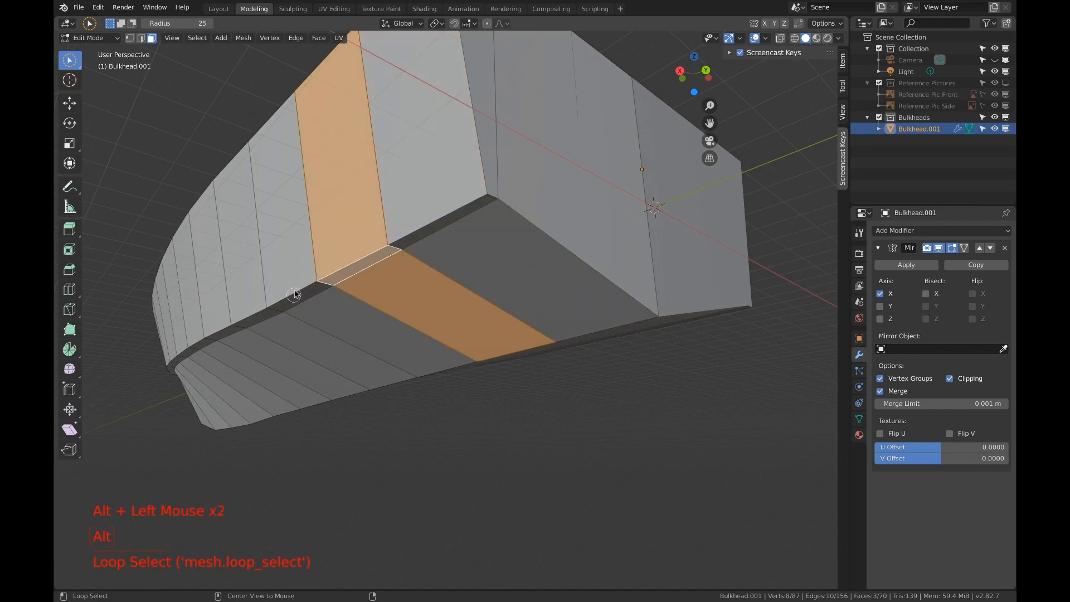
left_click(293, 292, "alt")
middle_click_drag(293, 293, 370, 351)
left_click(407, 283, "alt")
scroll(357, 276, "down", 2, "alt")
left_click(356, 277, "alt")
middle_click_drag(452, 393, 440, 300)
left_click(374, 283, "alt")
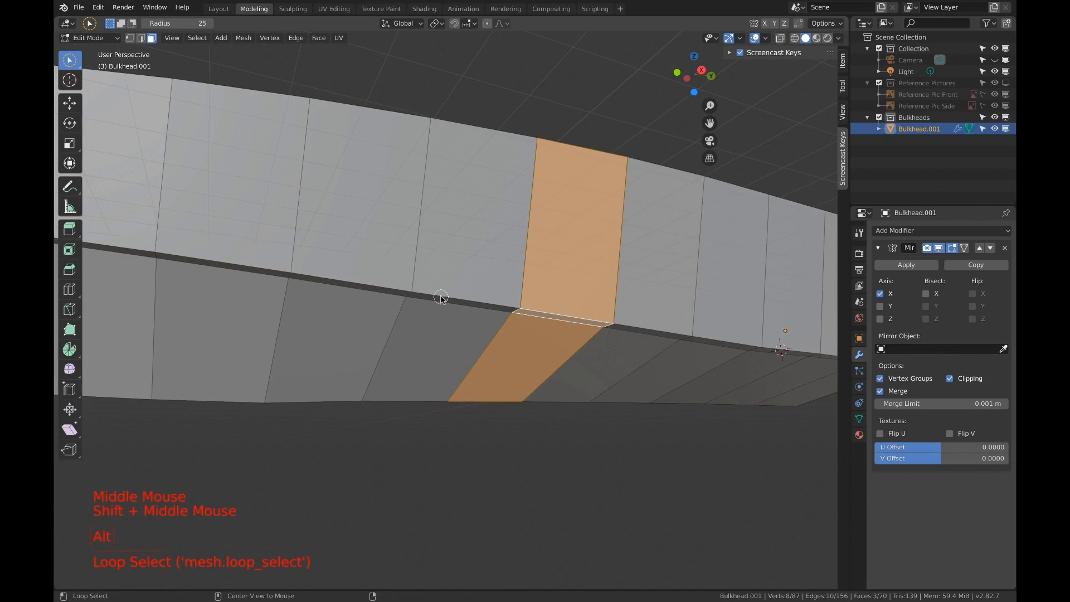
left_click(433, 299, "alt")
left_click(372, 287, "alt")
left_click(251, 274, "alt")
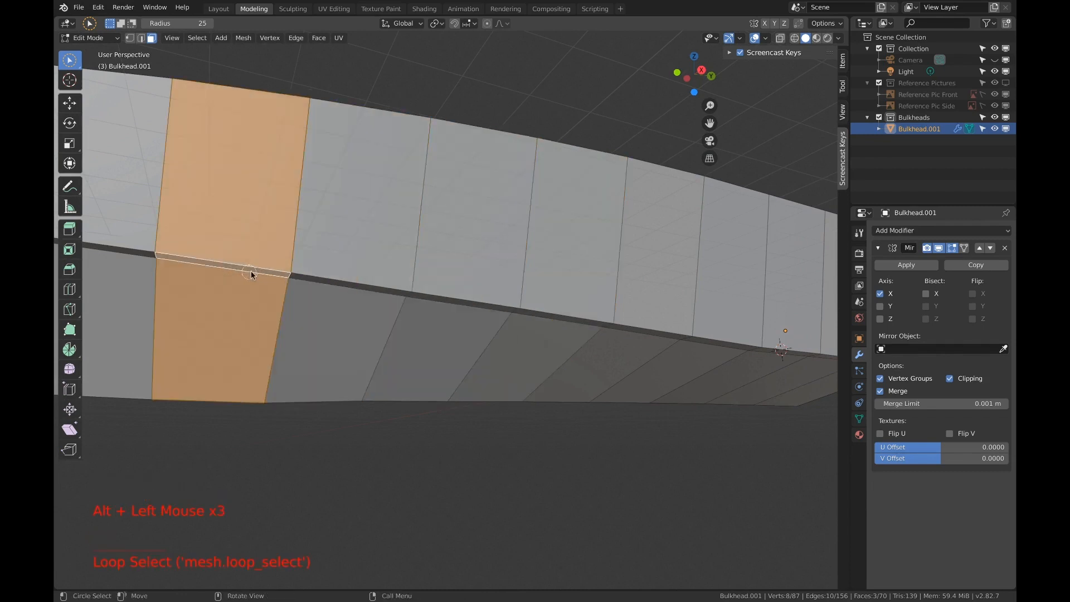
mouse_move(251, 274)
middle_mouse_down()
mouse_move(298, 279)
mouse_move(310, 220)
mouse_move(251, 245)
mouse_move(230, 271)
middle_mouse_up()
scroll(299, 281, "down", 5)
scroll(314, 221, "down", 1)
scroll(350, 216, "up", 2)
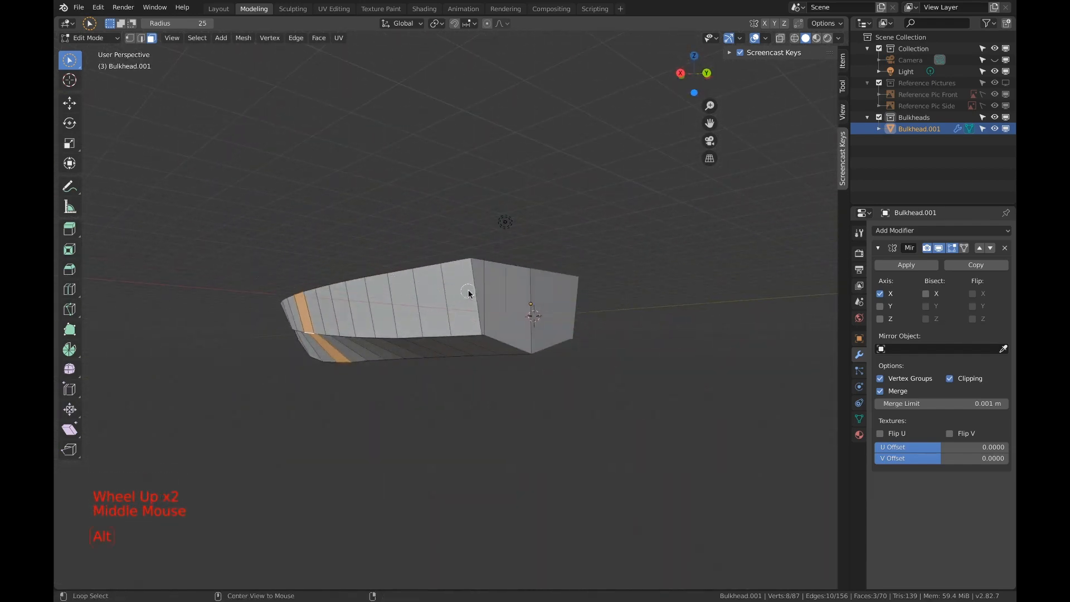
left_click(468, 293, "alt")
middle_click_drag(470, 293, 539, 330)
mouse_move(564, 344)
left_mouse_down()
mouse_move(238, 331)
mouse_move(340, 360)
mouse_move(437, 363)
left_mouse_up()
right_click(441, 362)
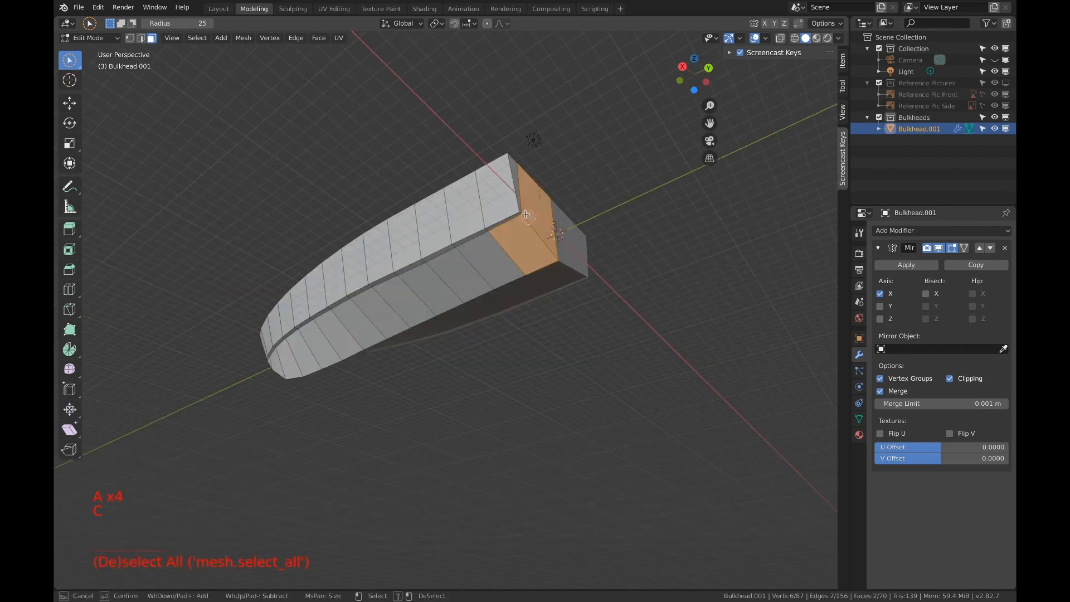
Circle-select the outer hull faces on the unmirrored half: transom, side, narrow chine strip and bottom.
mouse_move(527, 222)
left_mouse_down()
mouse_move(362, 281)
mouse_move(262, 340)
mouse_move(345, 334)
mouse_move(466, 267)
left_mouse_up()
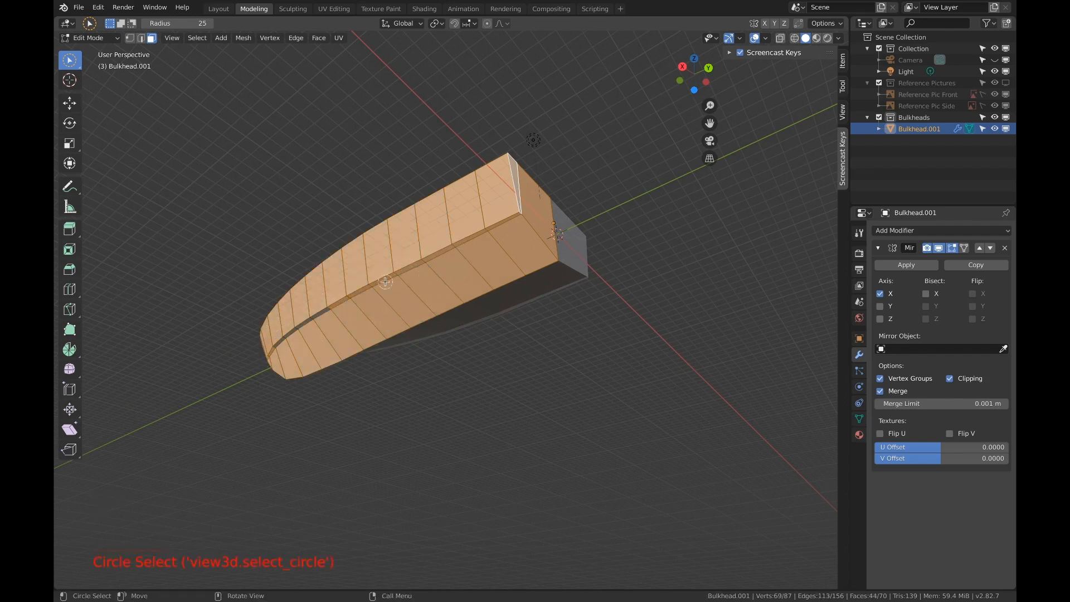
middle_click_drag(383, 283, 345, 279)
key("c")
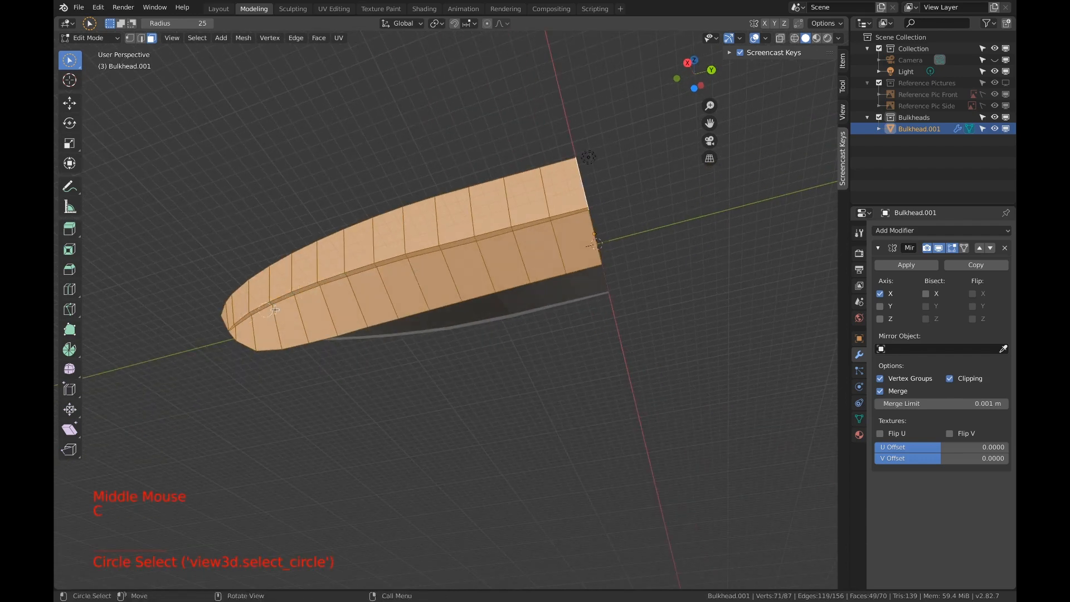
Circle-deselect the inner bulkhead faces inside the hull, keeping only the outer skin and transom selected.
middle_click_drag(259, 307, 346, 308)
scroll(268, 200, "up", 3)
middle_click_drag(268, 200, 538, 441, "shift")
scroll(398, 317, "up", 3)
scroll(400, 319, "down", 1)
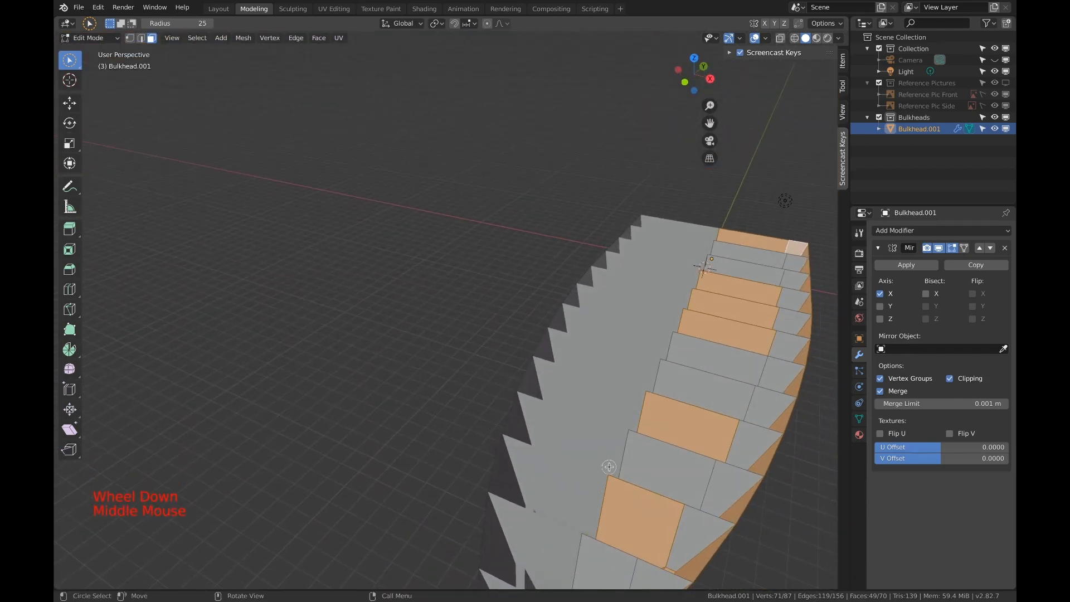
key("c")
left_click_drag(621, 495, 726, 297, "shift")
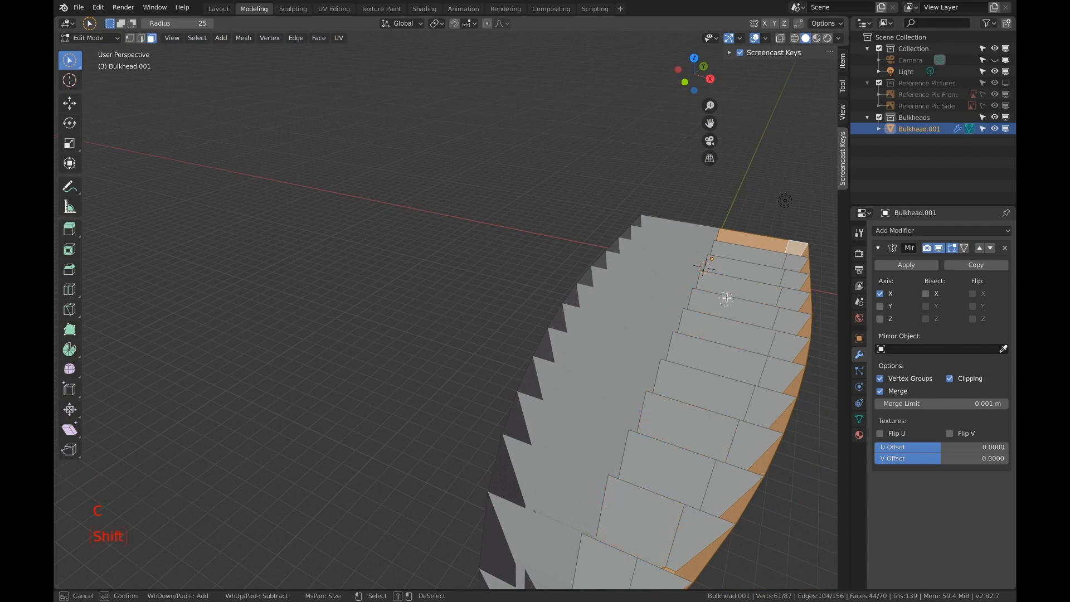
key("Escape")
Separate the selected outer skin and transom faces into their own object, return to Object Mode and deselect everything.
middle_click_drag(729, 314, 516, 333)
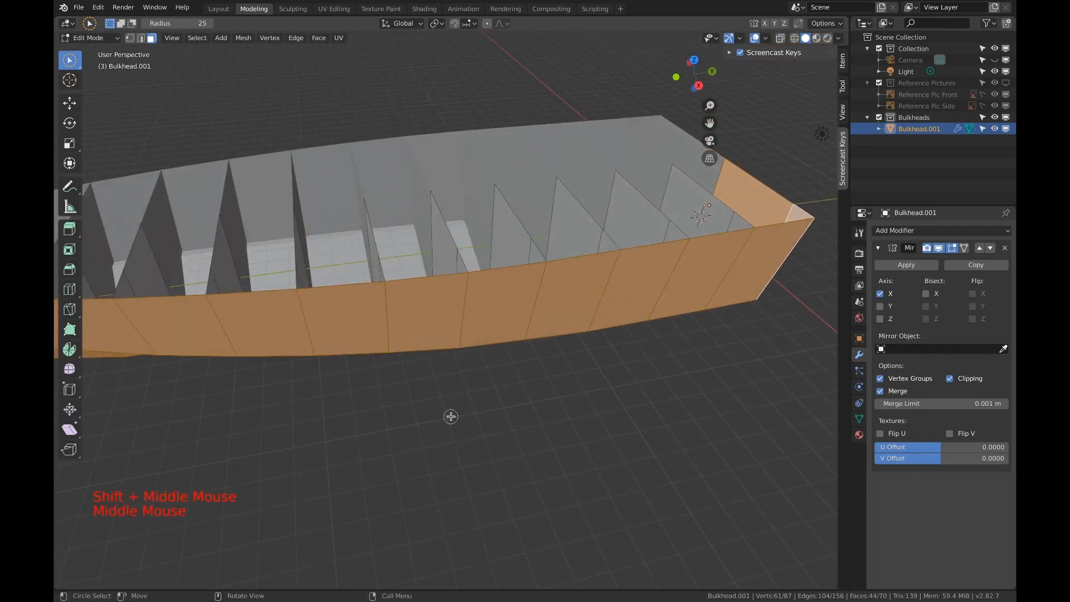
key("p")
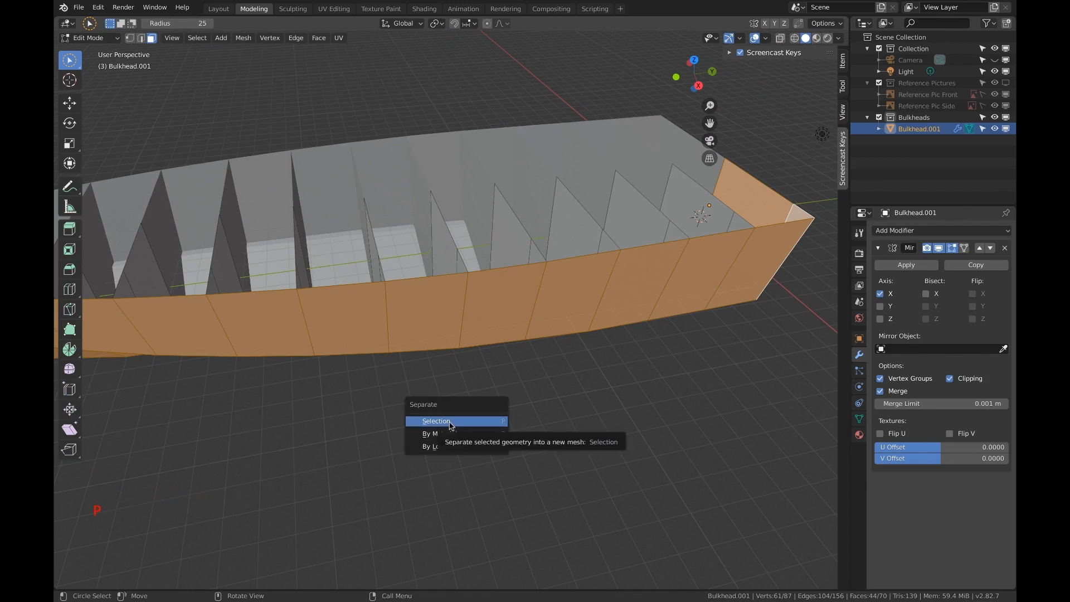
left_click(436, 421)
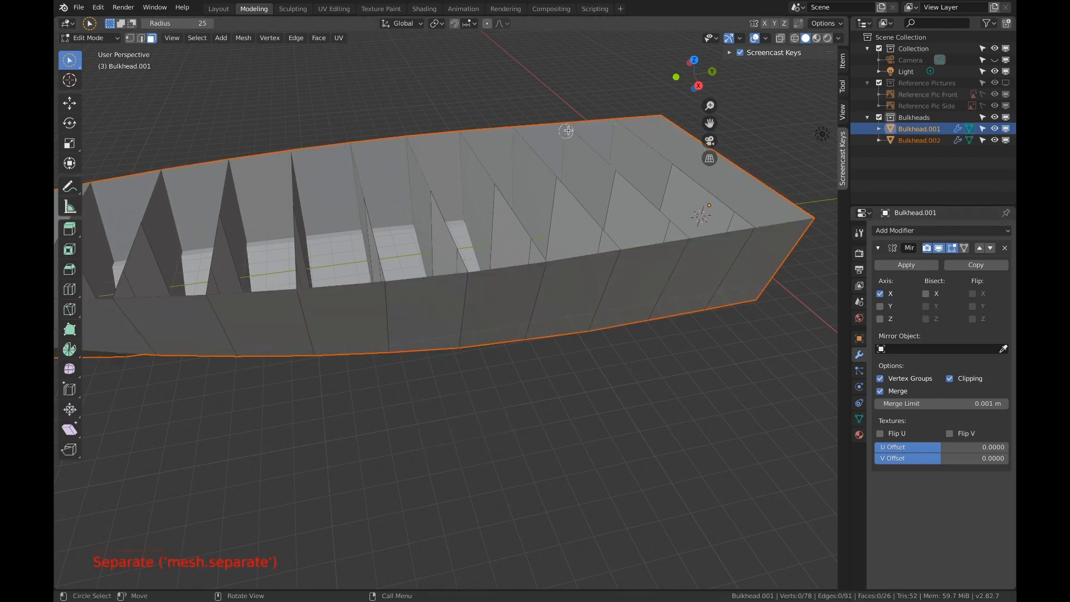
left_click(913, 143)
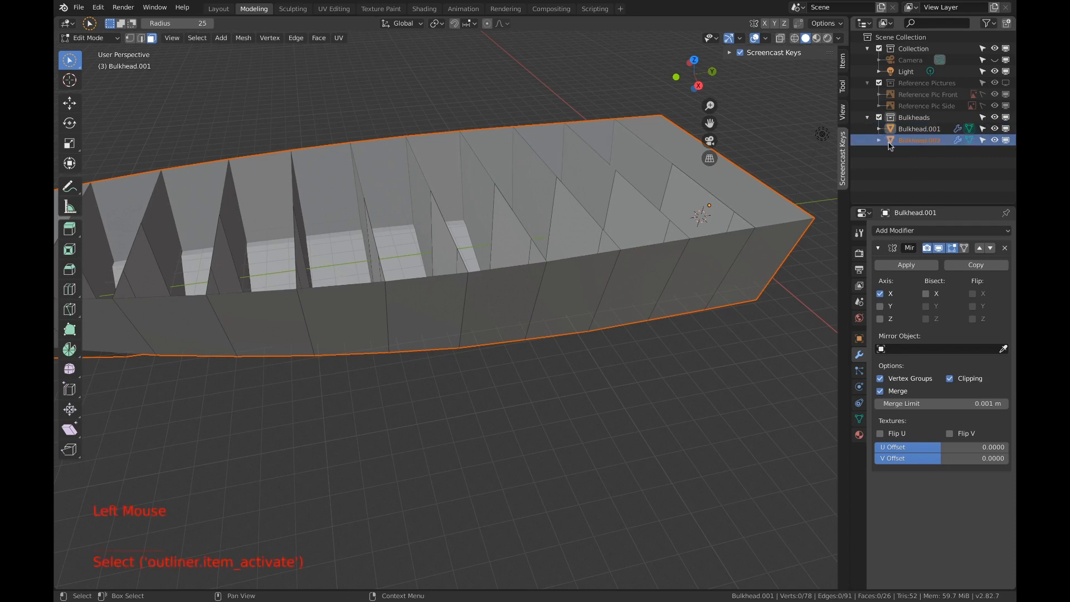
key("Tab")
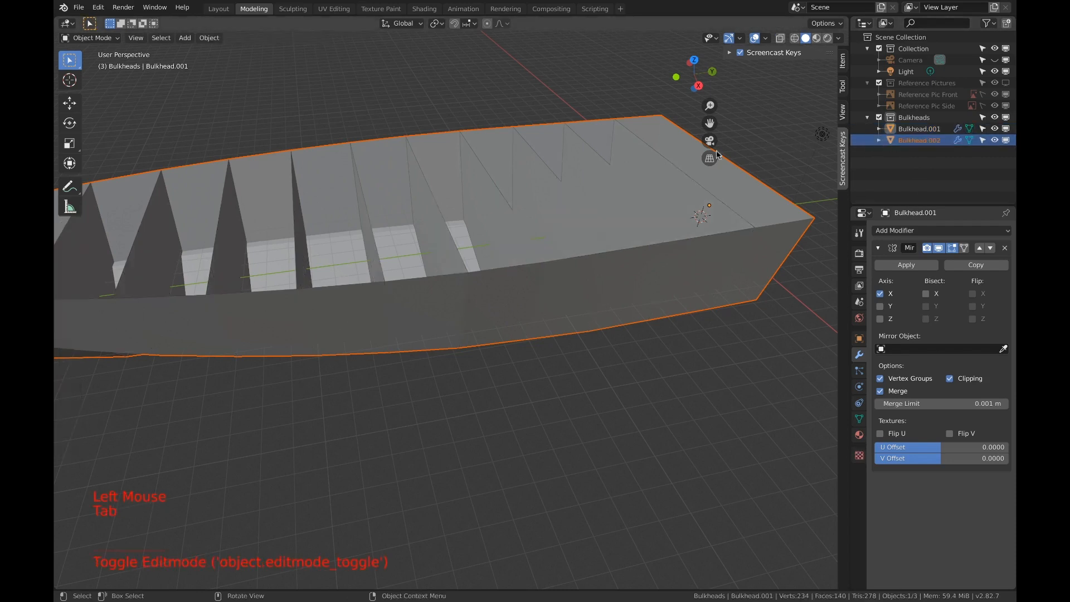
left_click(576, 78)
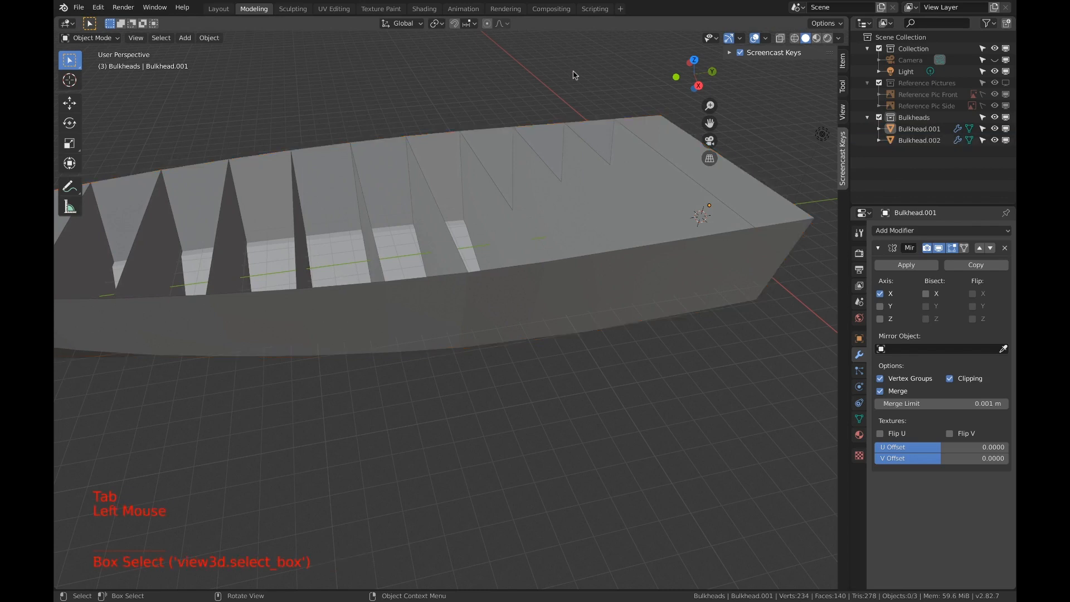
Select the separated skin object and toggle its viewport visibility off and on to check which geometry it contains.
left_click(913, 140)
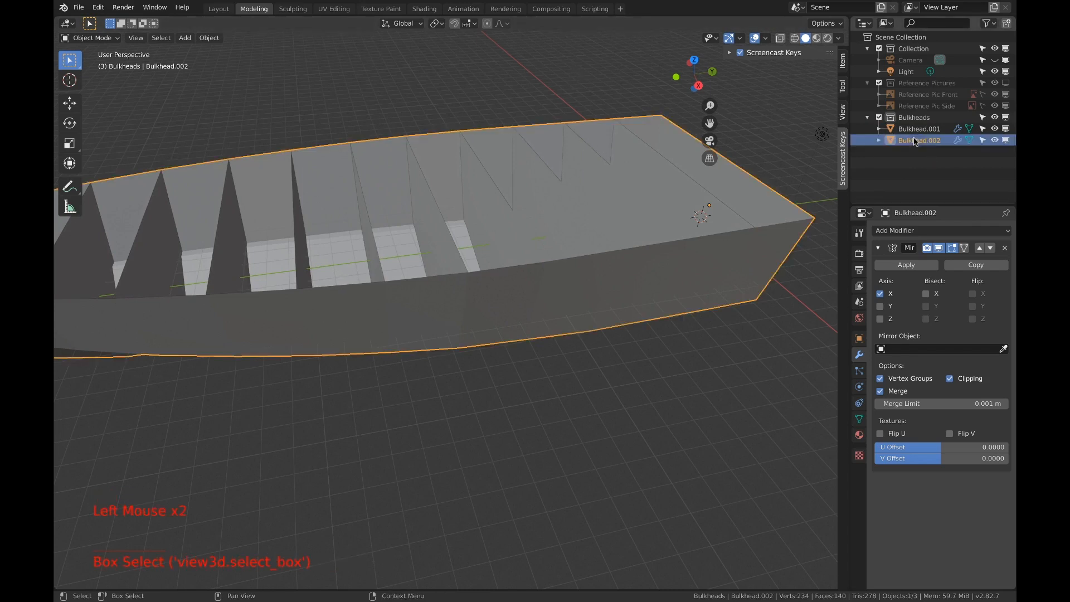
left_click(1003, 141)
left_click(1005, 140)
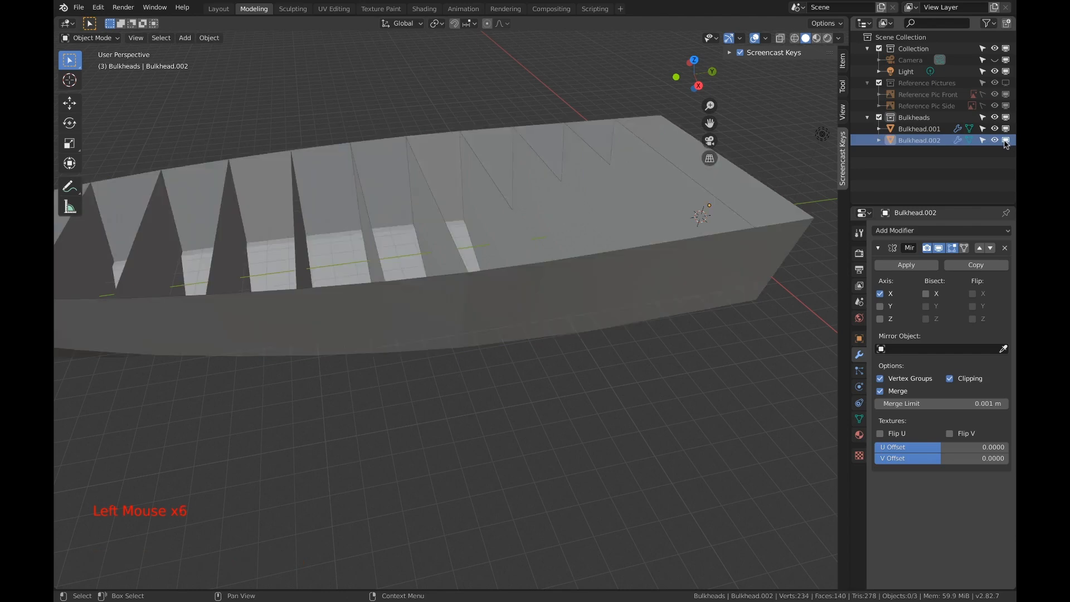
left_click(1005, 141)
left_click(1005, 140)
Rename the separated skin object as Hull.
left_click(918, 141)
double_click(918, 141)
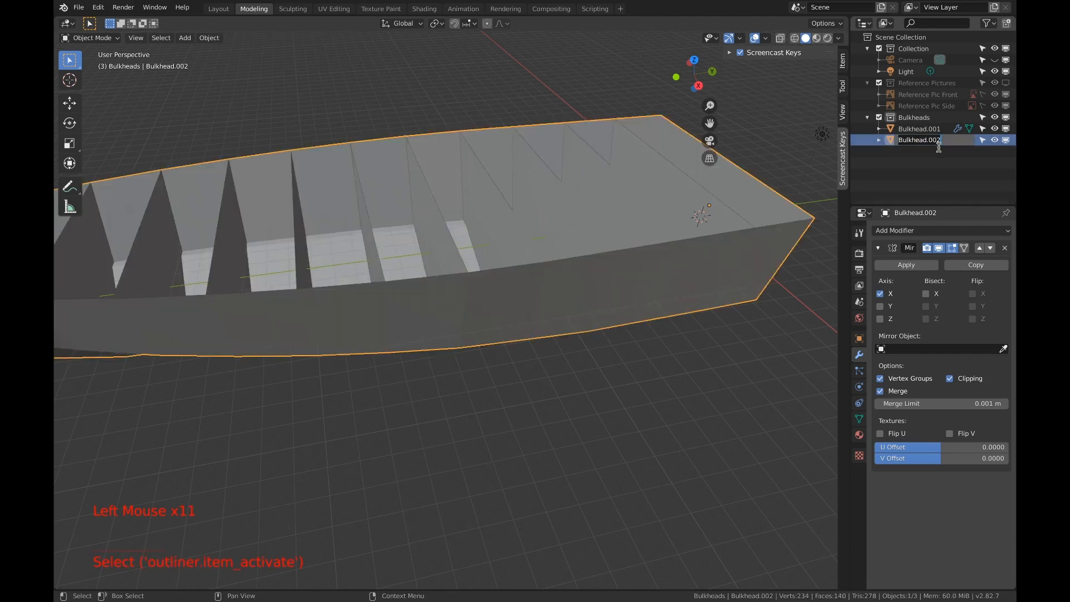
type("Hull")
key("Return")
Rename the Bulkheads collection as Boat.
left_click(923, 118)
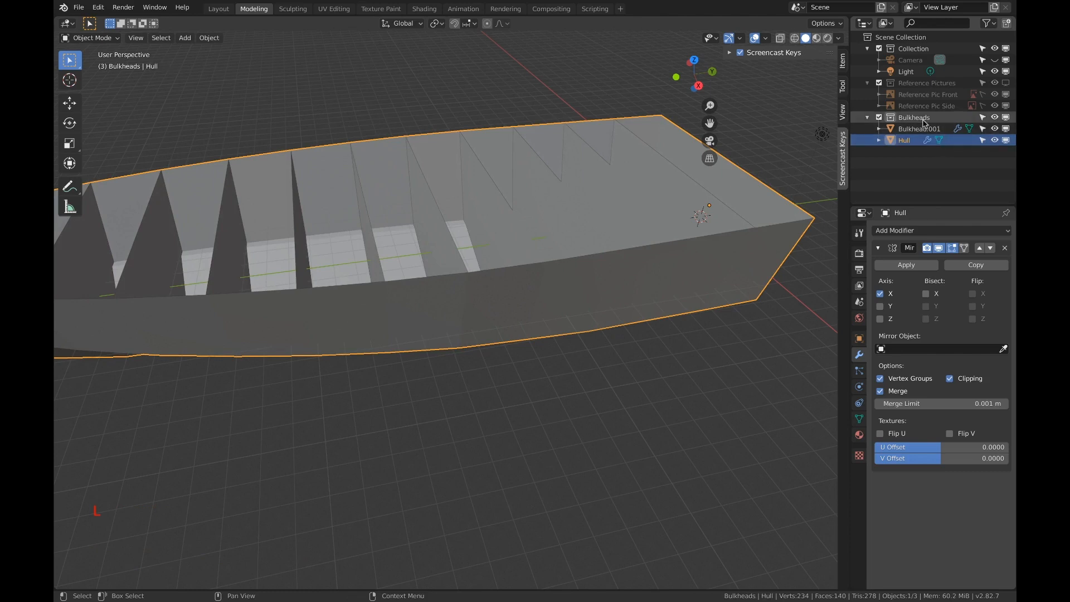
double_click(921, 117)
type("Bo")
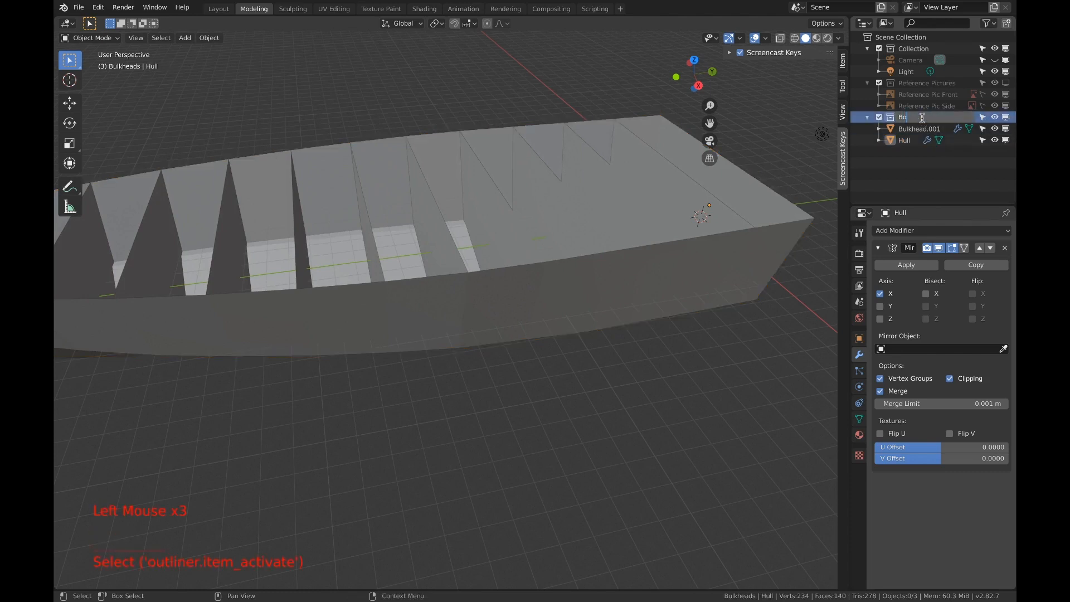
type("at")
key("Return")
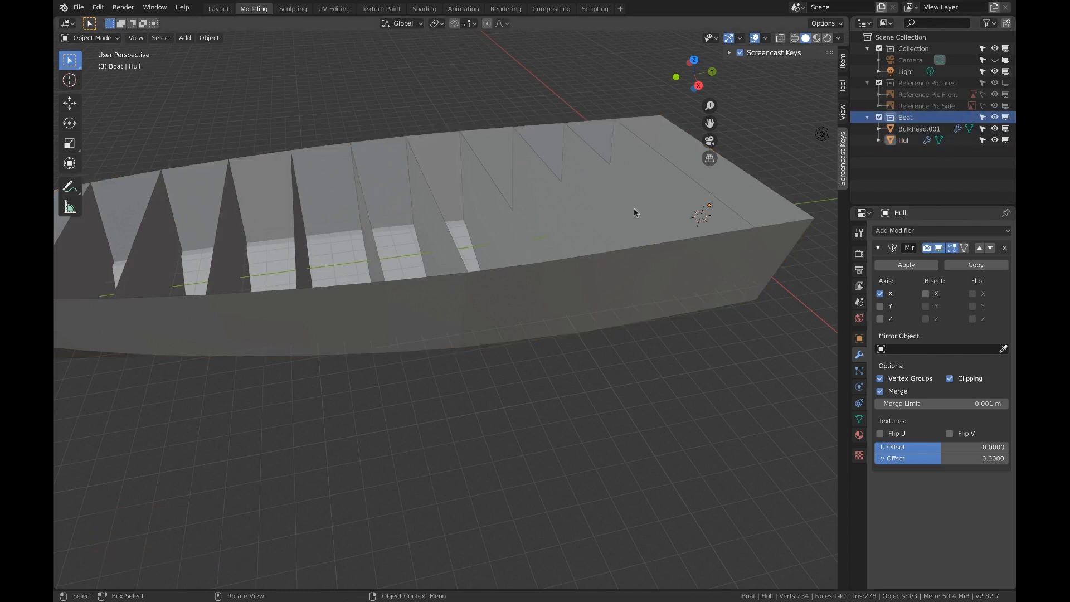
Enter Edit Mode on the Hull object and try loop-selecting the narrow chine strip along its full length.
middle_click_drag(633, 211, 611, 140)
middle_click_drag(640, 206, 558, 230, "shift")
left_click(901, 141)
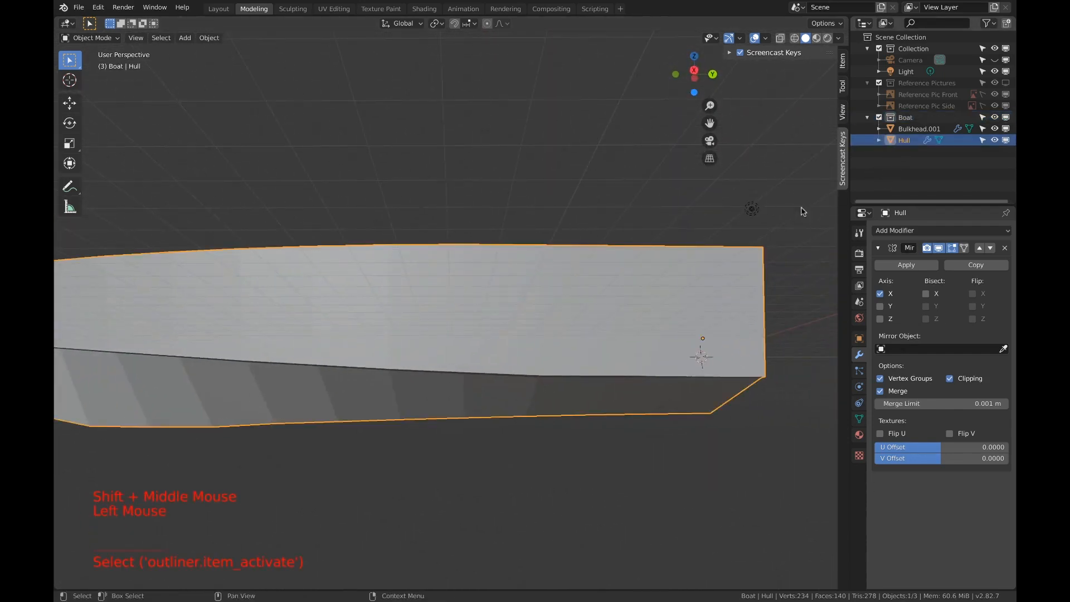
middle_click_drag(719, 223, 642, 240)
key("Tab")
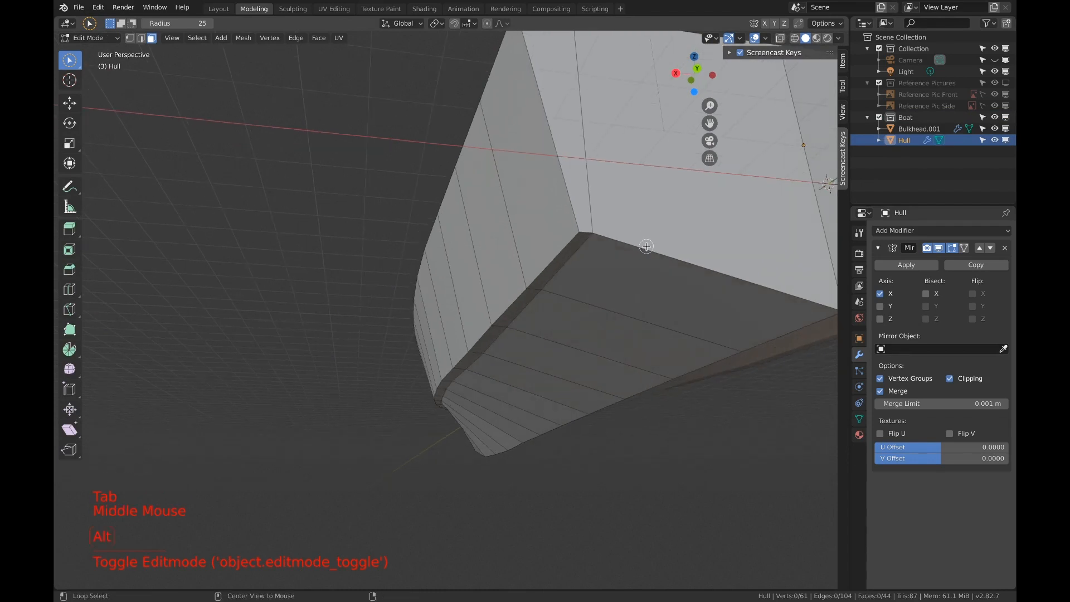
left_click(646, 246, "alt")
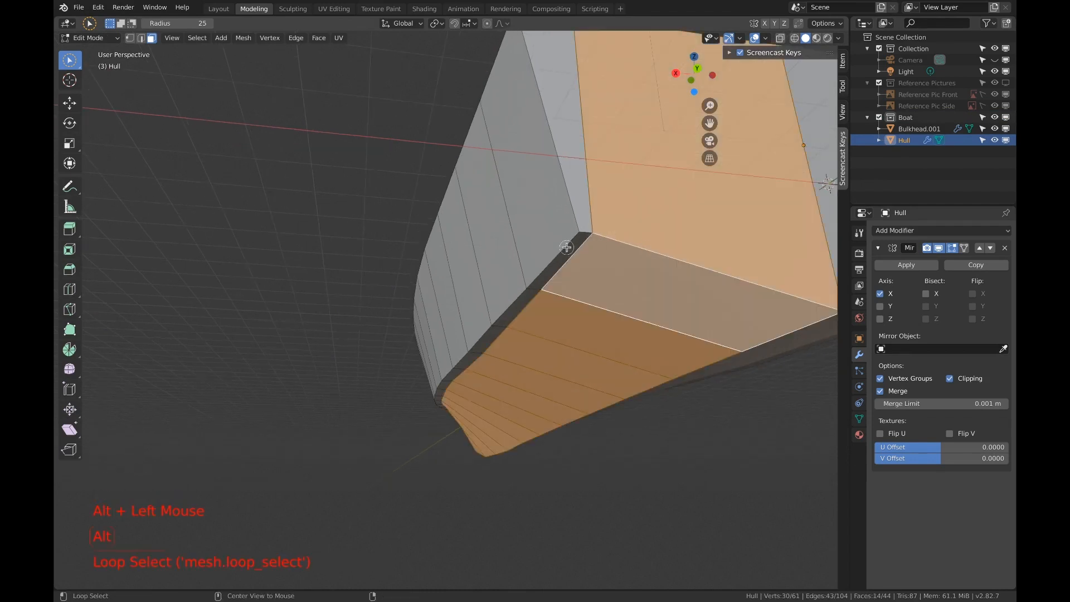
left_click(524, 300, "alt")
left_click(510, 303, "alt")
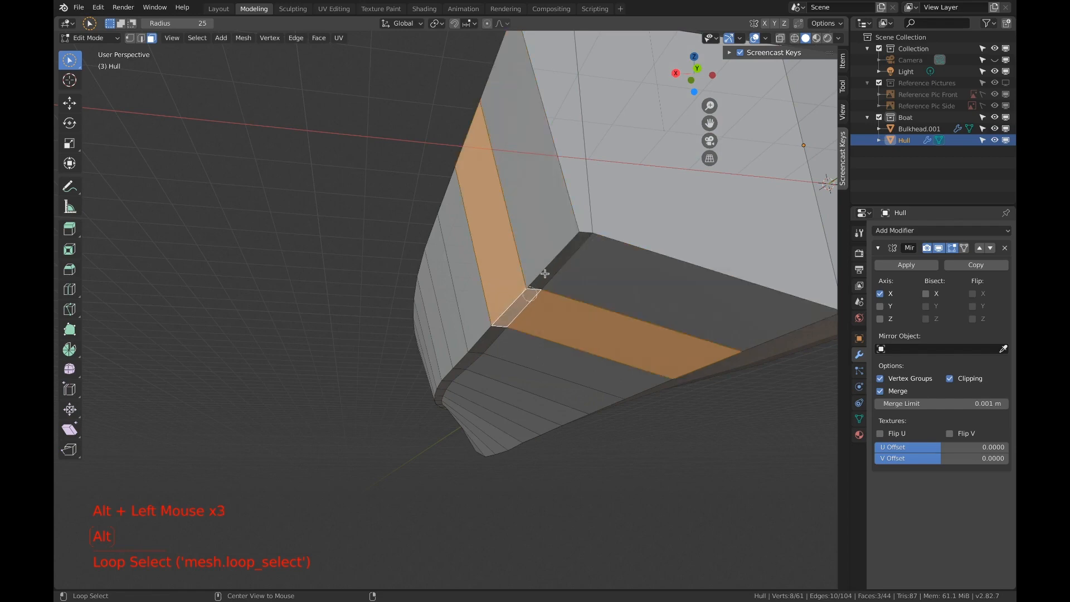
left_click(585, 234, "alt")
Loop-select the row of side faces above the chine and examine how the selection runs along the hull.
middle_click_drag(607, 223, 477, 354)
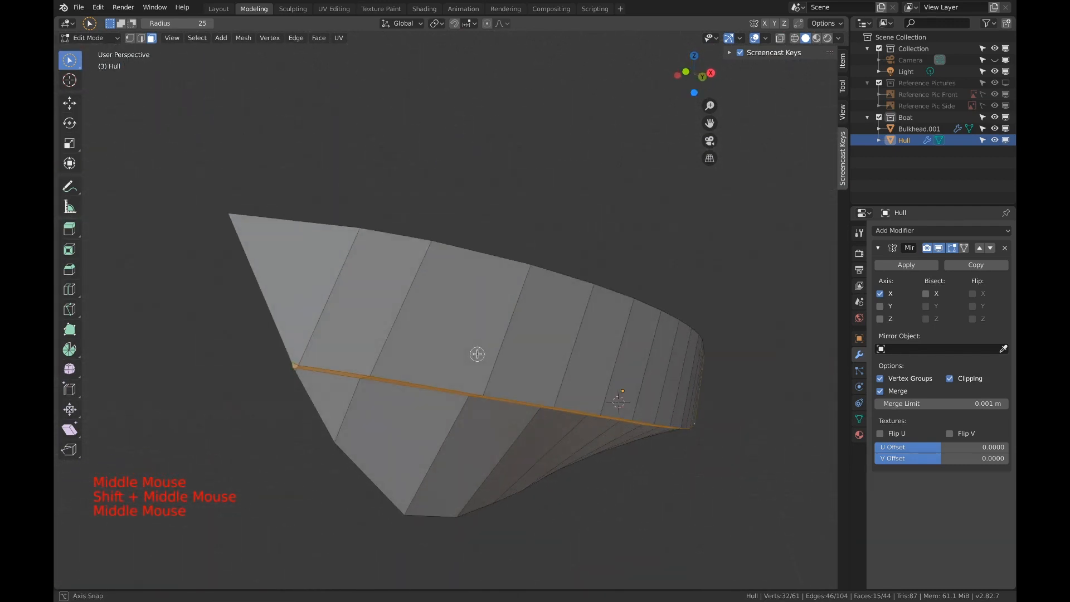
left_click(334, 299, "alt")
middle_click_drag(335, 299, 187, 154)
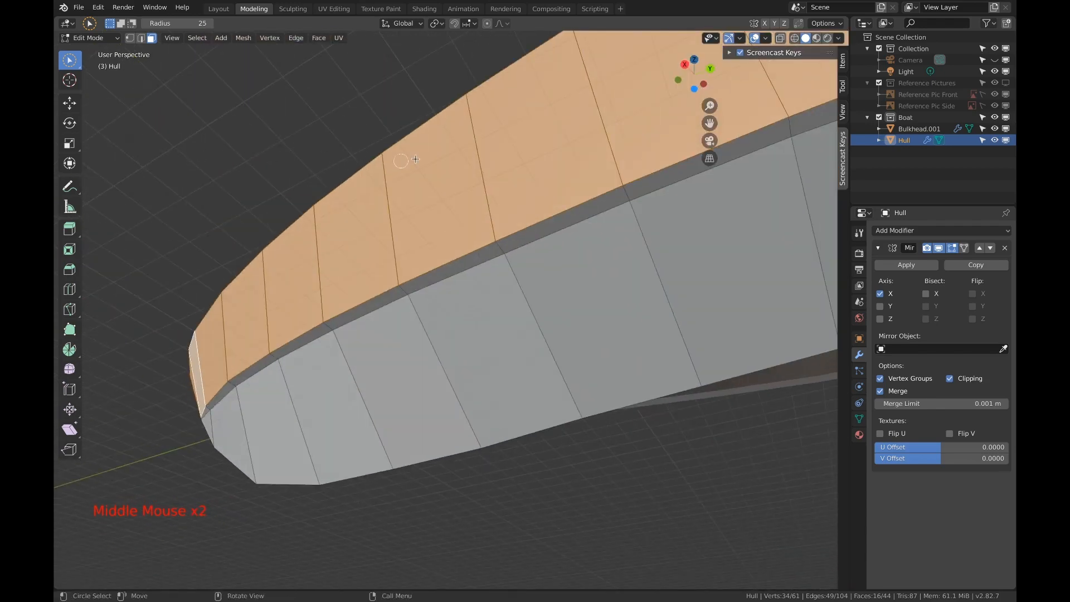
middle_click_drag(510, 230, 621, 215)
scroll(546, 250, "up", 2)
scroll(554, 255, "up", 2)
scroll(550, 249, "down", 4)
middle_click_drag(371, 283, 332, 371)
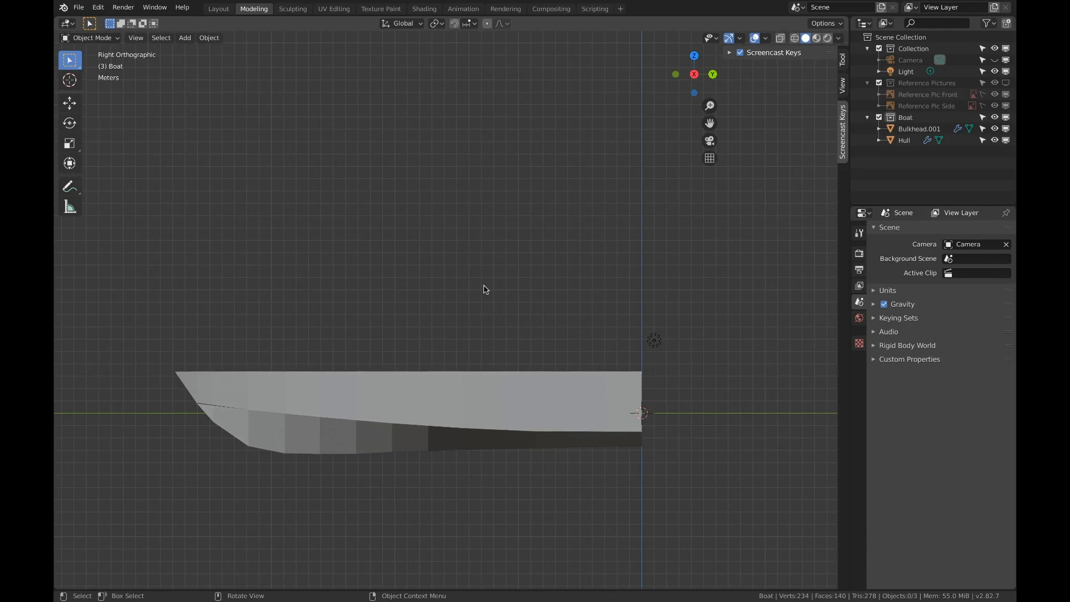
Add an image empty in the right view, move it about -19 m in Y and 16.3 m in Z, and scale it about 14.2 times.
key("shift+a")
mouse_move(485, 288)
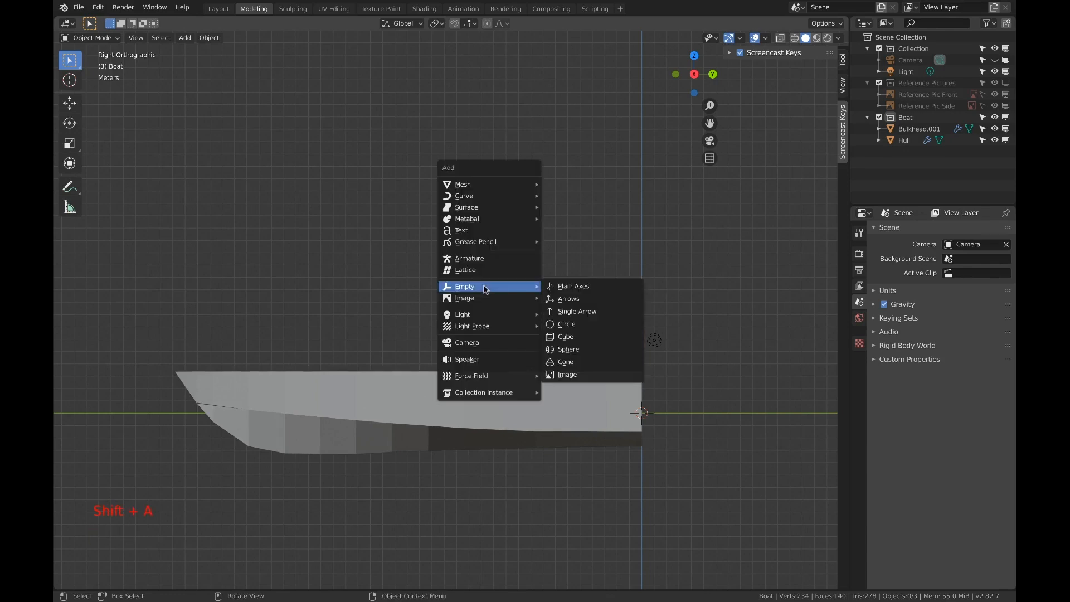
left_click(580, 375)
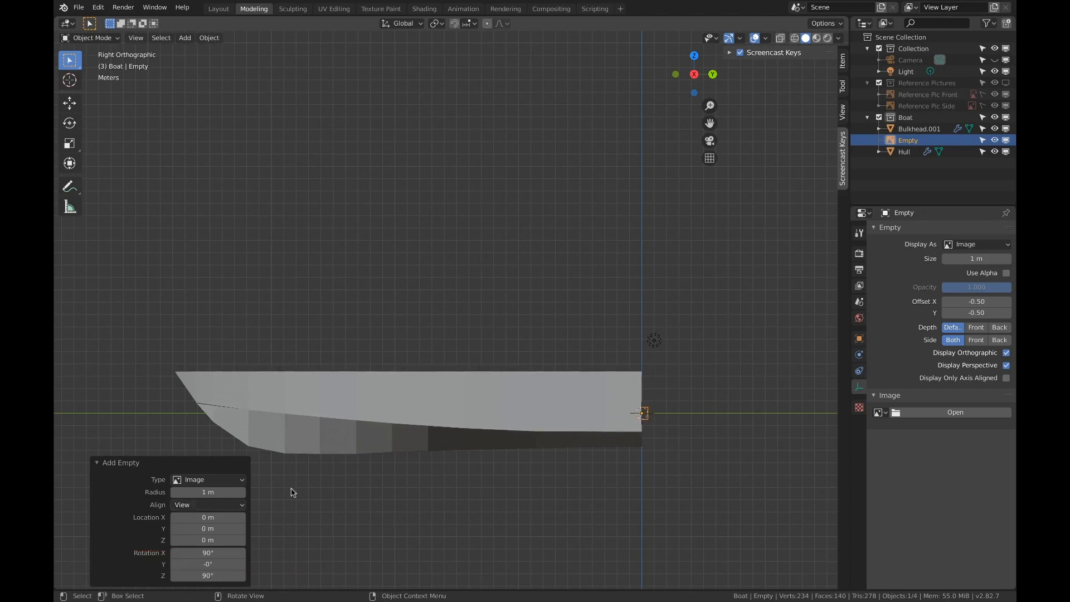
key("g")
left_click(411, 212)
key("s")
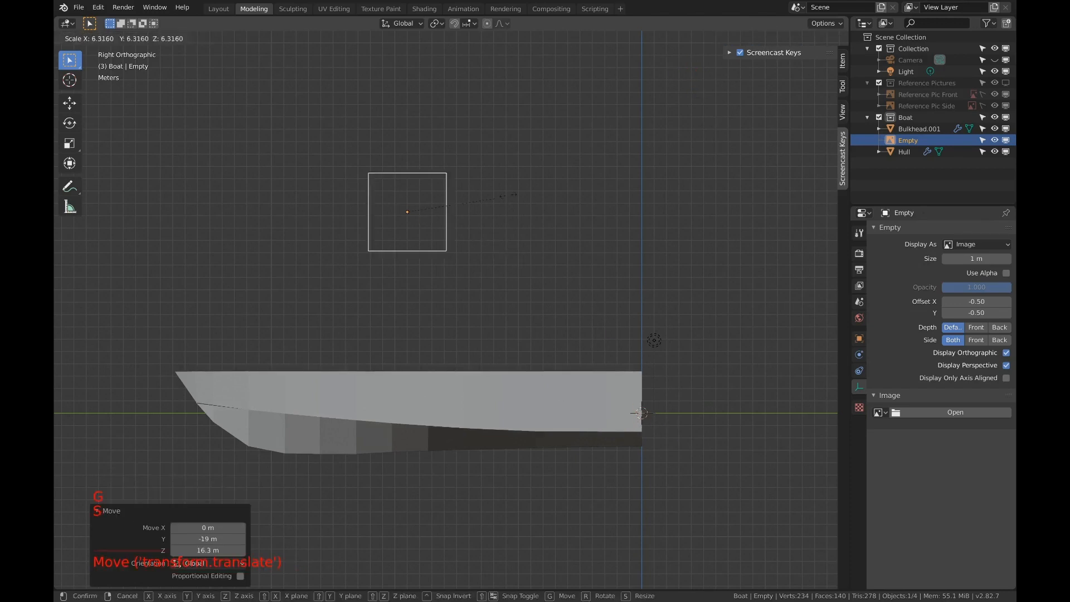
left_click(611, 182)
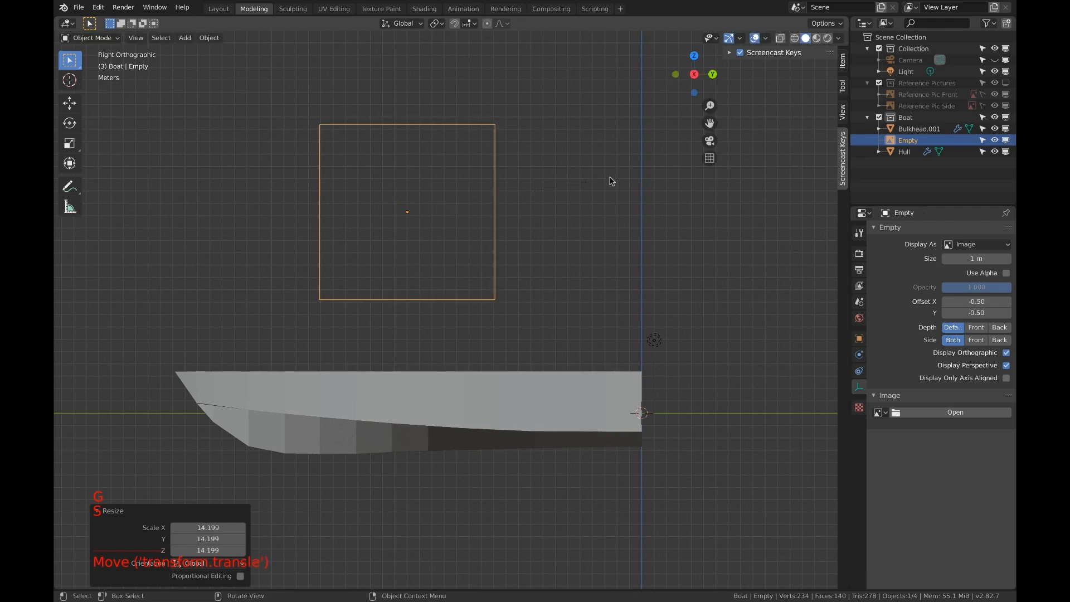
Load HT.png from the Ref Pics Video folder in Boat 2020 into the image empty.
left_click(904, 411)
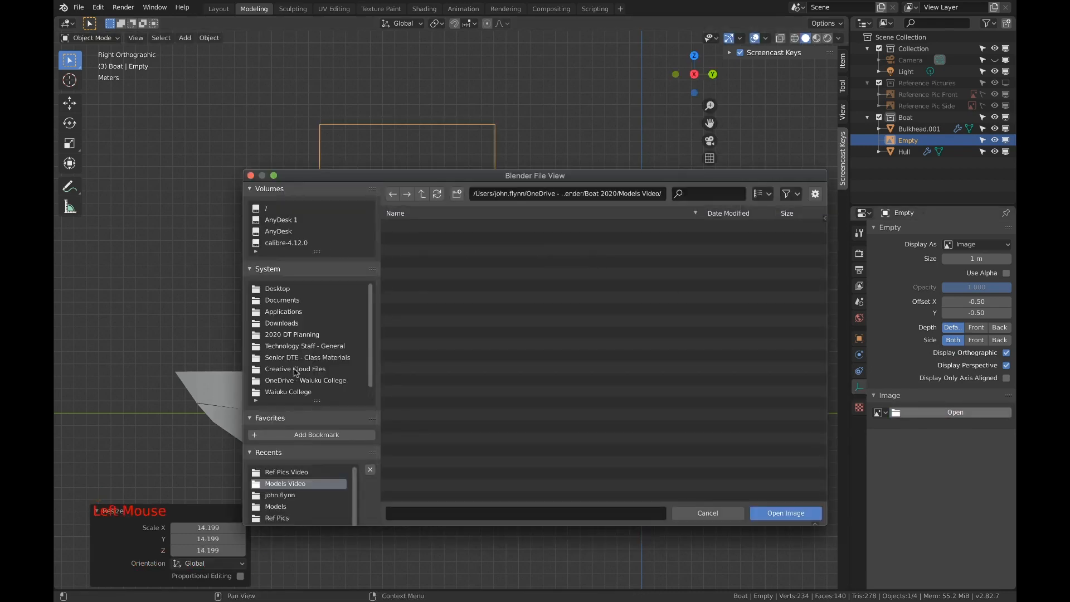
scroll(296, 372, "down", 1)
left_click(292, 394)
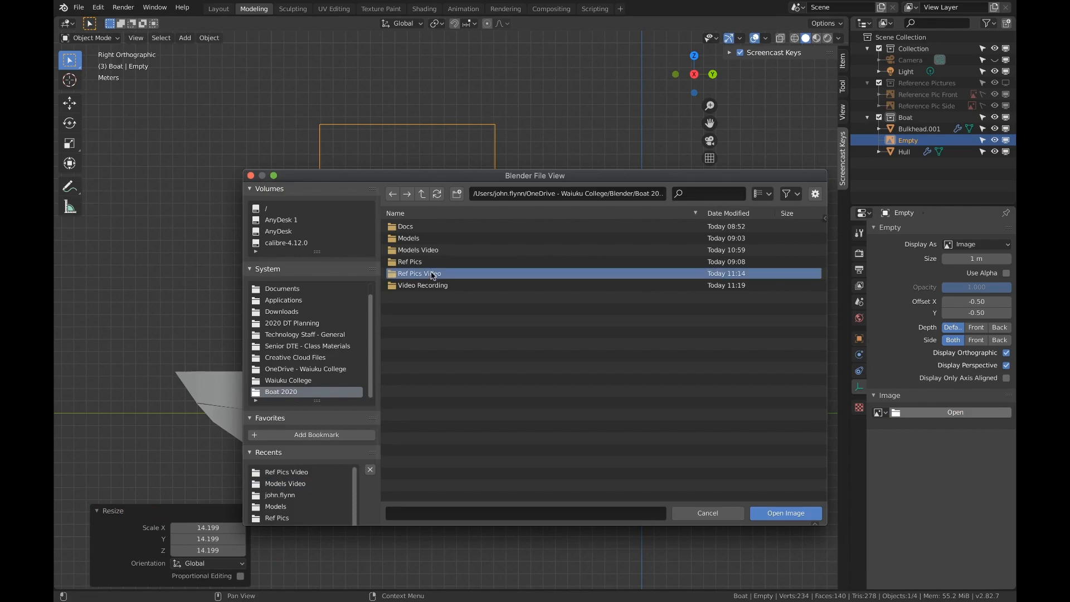
double_click(435, 273)
double_click(435, 227)
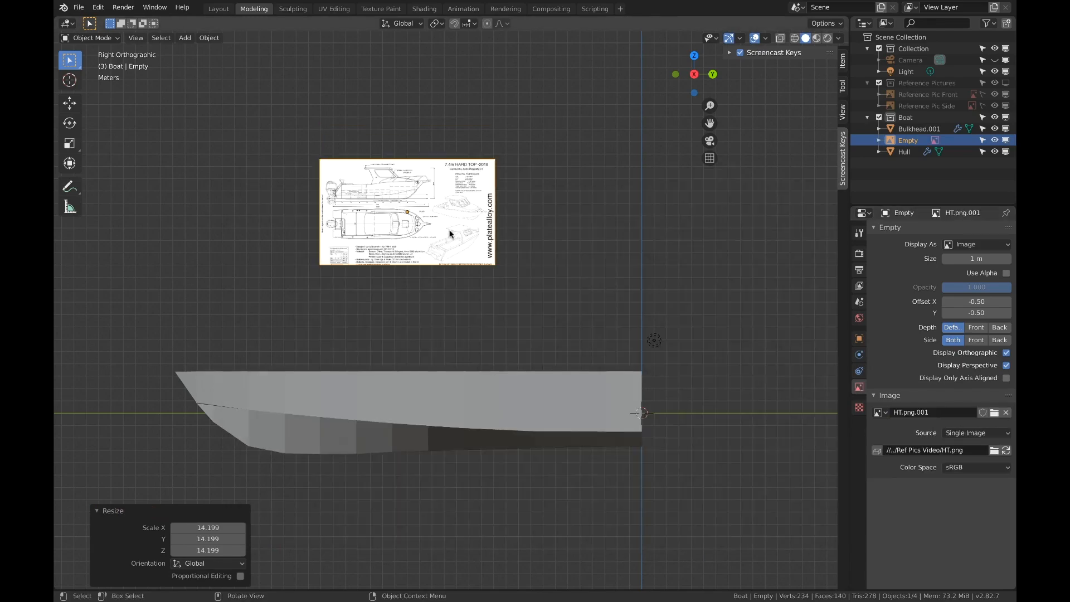
Scale the reference drawing about 3.14 times and rotate it 180° about the global Z axis.
key("s")
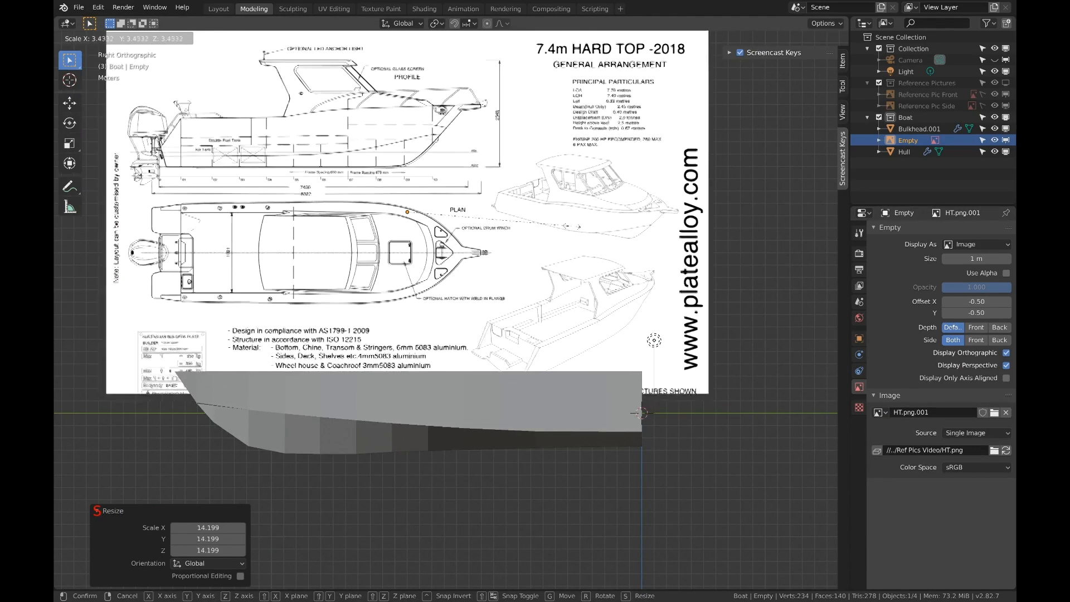
left_click(557, 225)
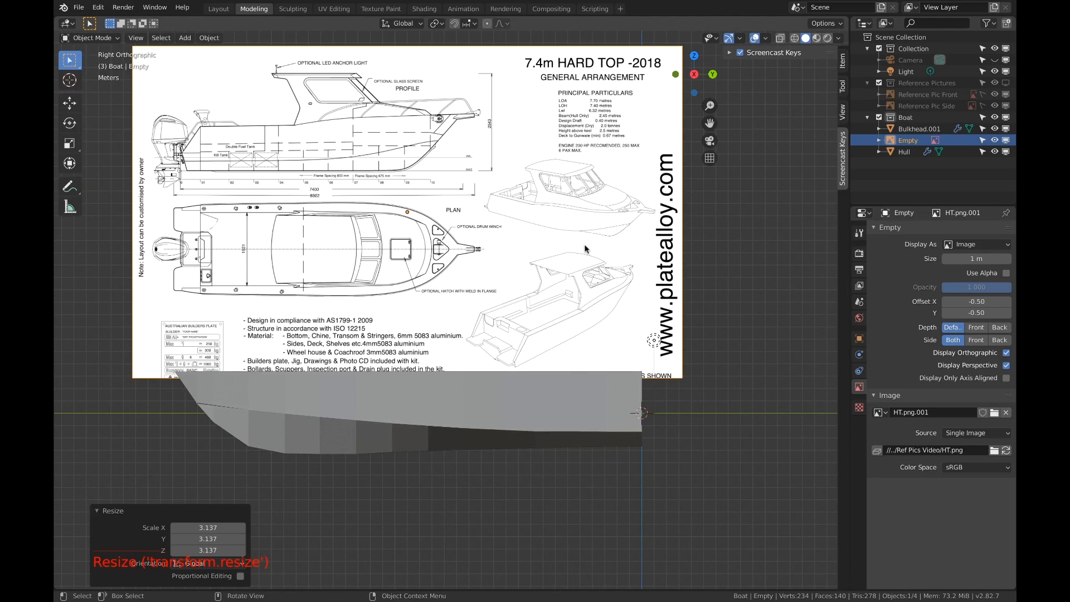
key("r")
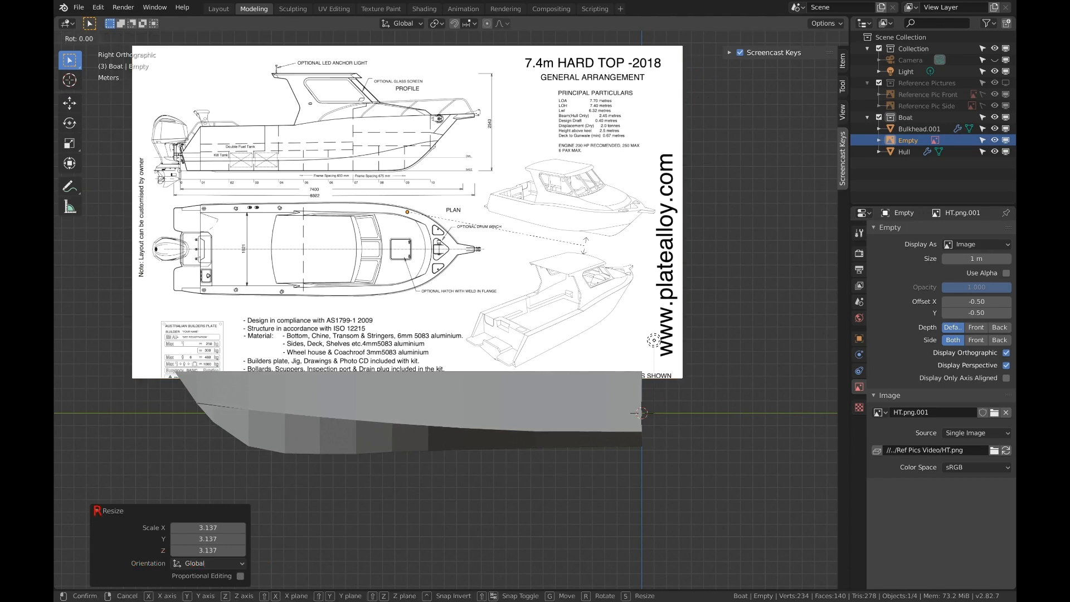
type("z")
type("18")
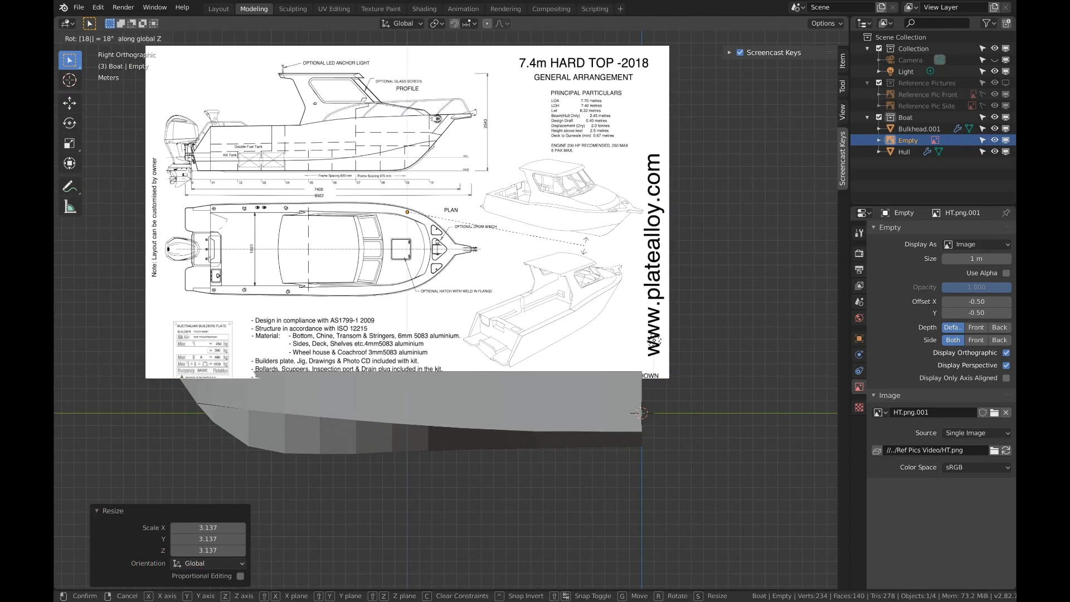
type("0")
key("Return")
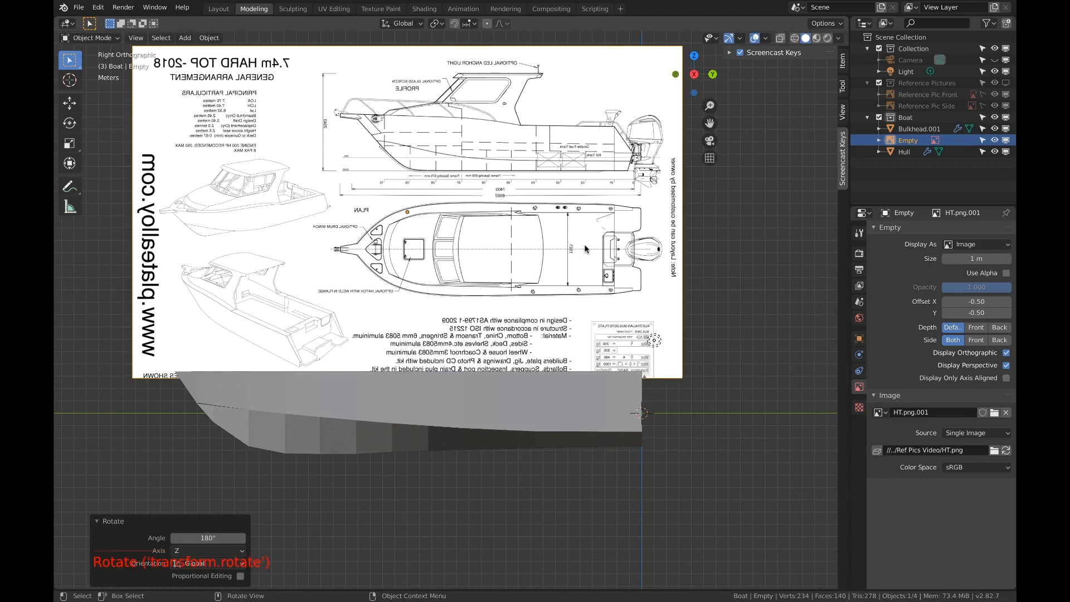
Move the reference drawing down over the hull, scale it 1.503 times, and shift it -9.98 m in Y and -3.48 m in Z.
key("g")
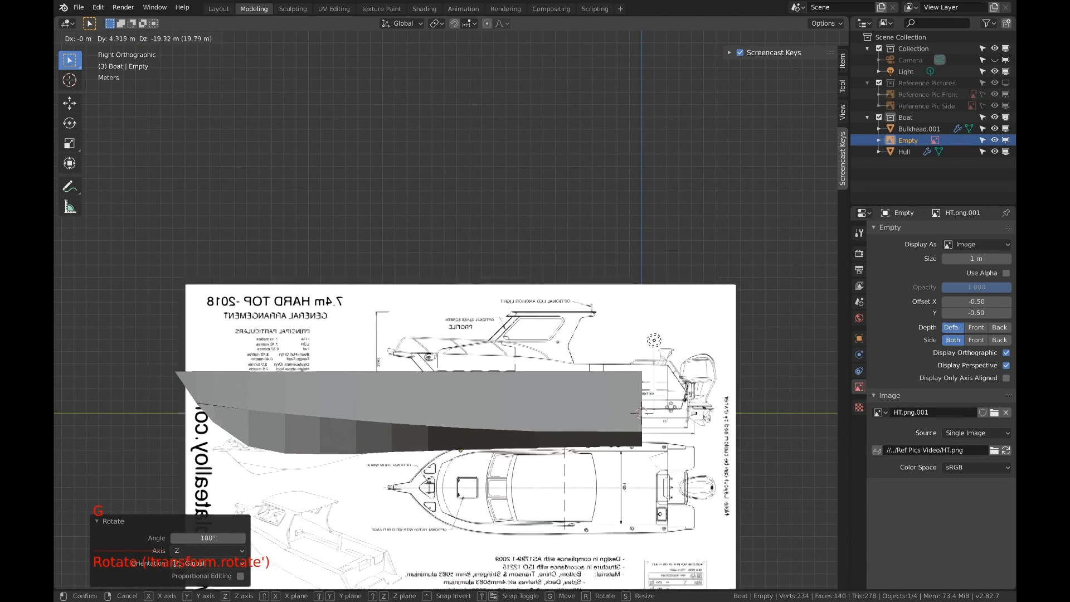
left_click(671, 415)
key("s")
left_click(77, 320)
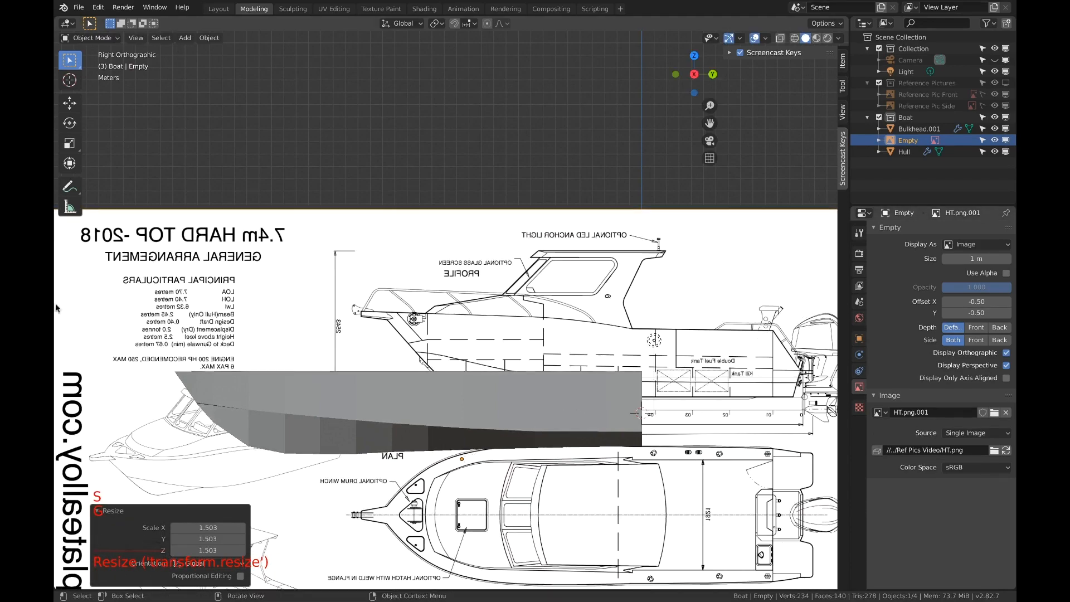
key("g")
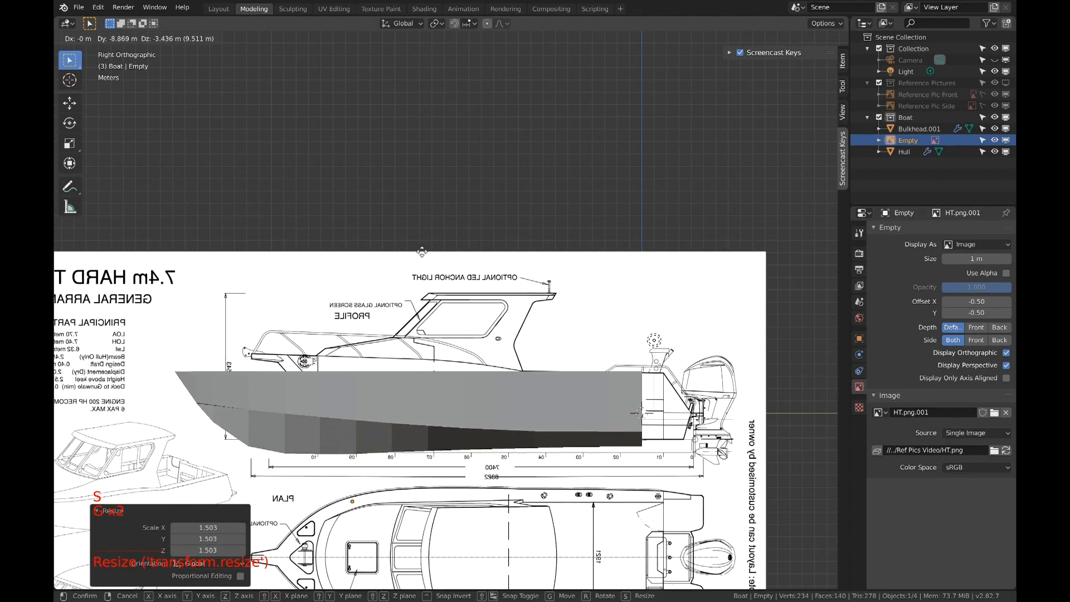
left_click(408, 252)
Fit the drawing's boat profile to the hull by scaling it about 1.05 and 1.103 times, finishing with a -2.88 m Y and -1.07 m Z move.
key("s")
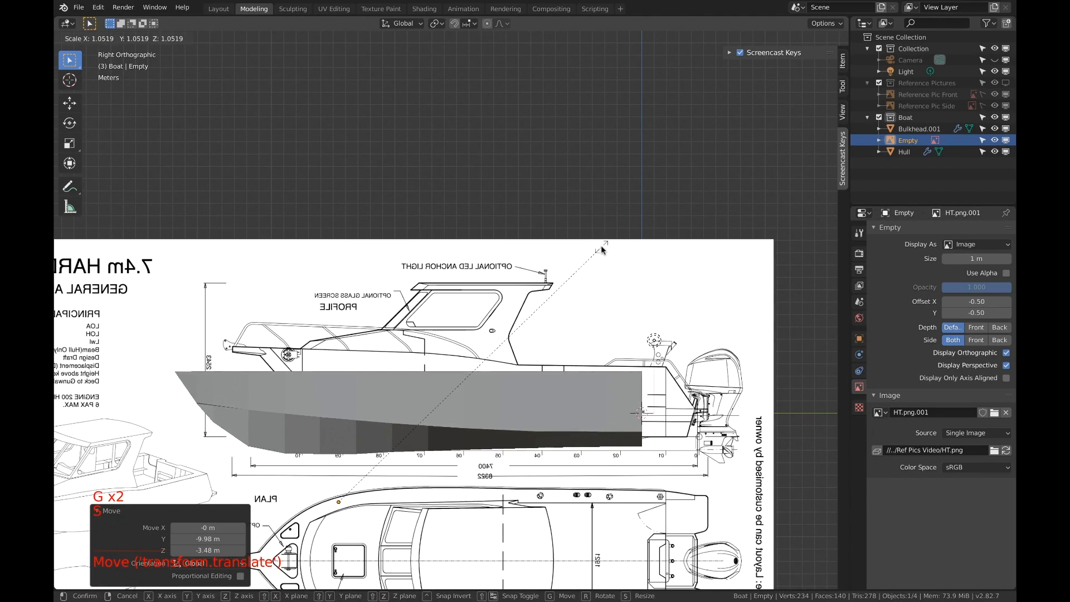
left_click(600, 248)
key("g")
left_click(578, 252)
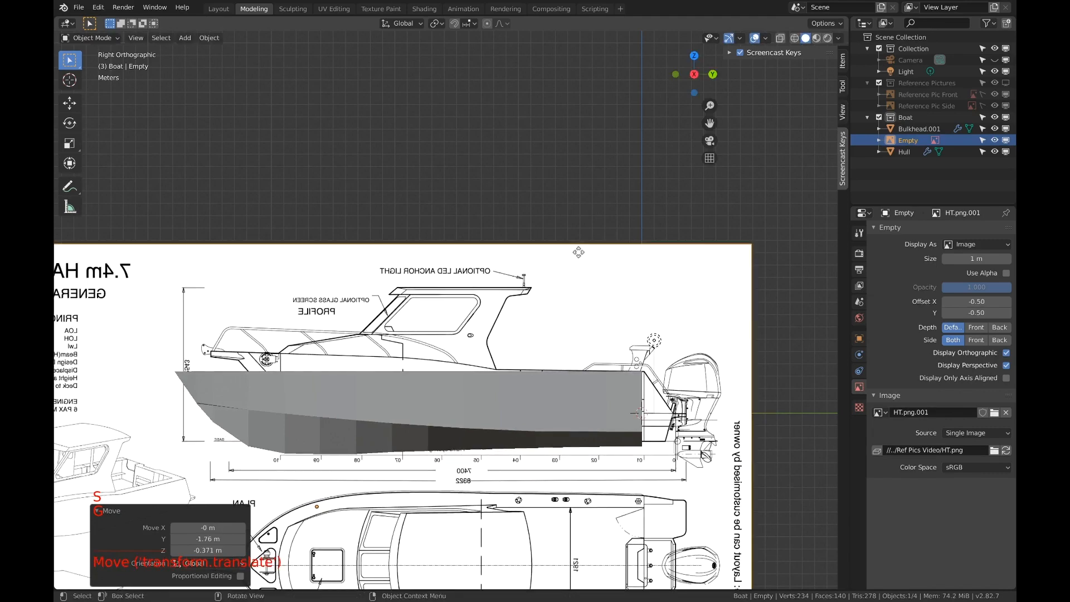
key("s")
left_click(678, 229)
key("g")
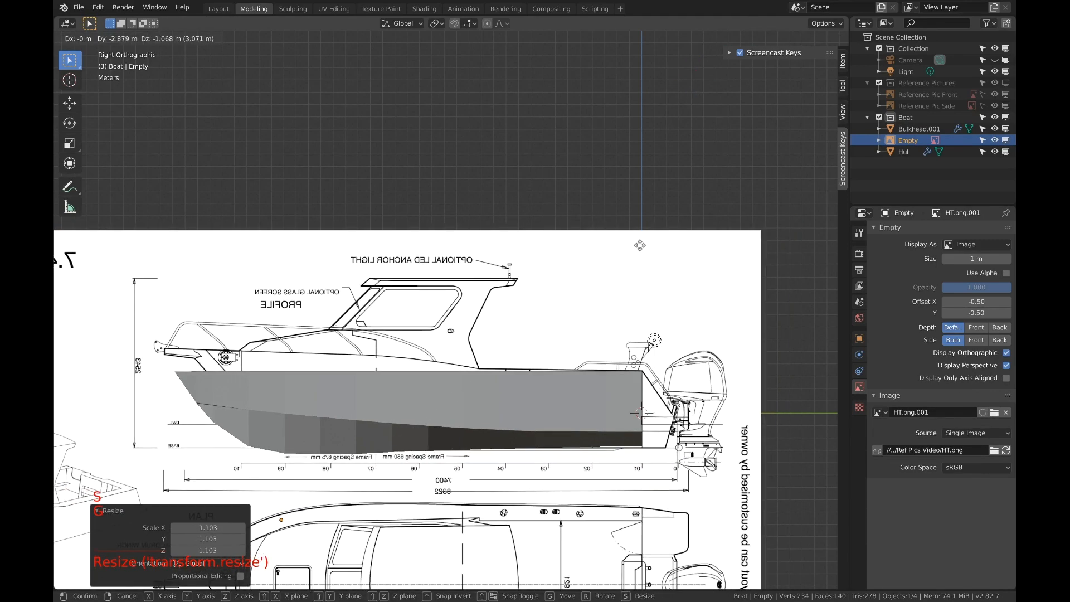
left_click(640, 244)
middle_click_drag(670, 375, 409, 222, "shift")
scroll(550, 289, "up", 5)
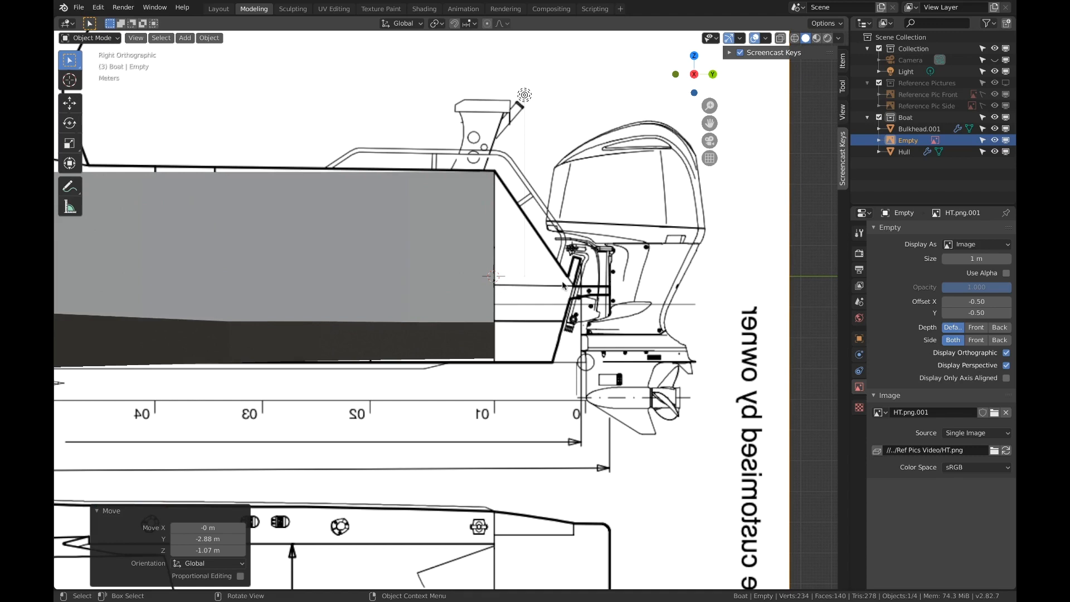
scroll(564, 284, "down", 3)
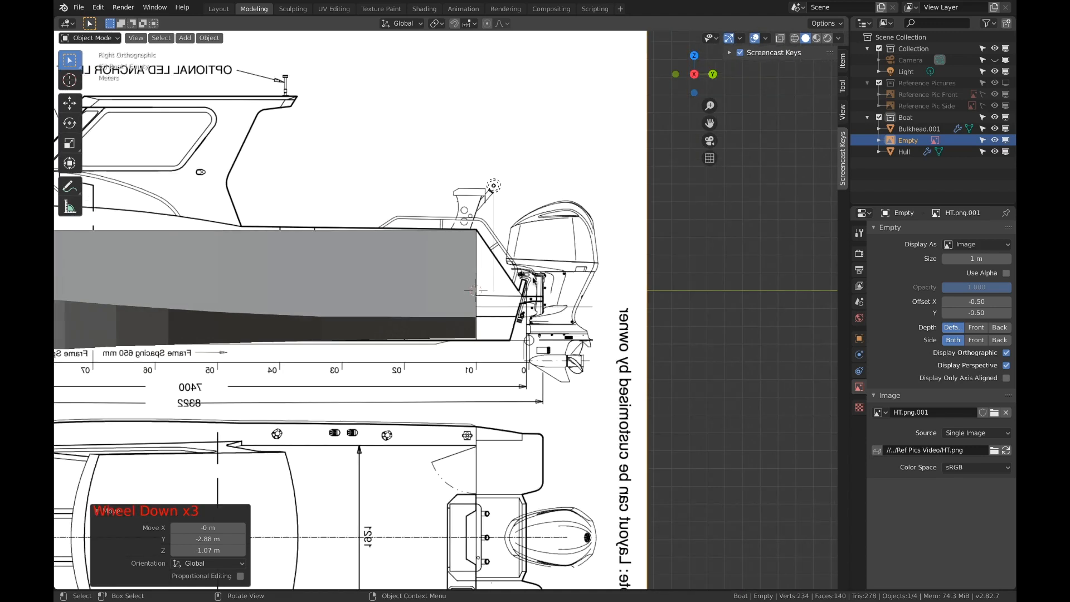
Rename the image empty as HT REF PIC and place it in the Reference Pictures collection.
double_click(908, 139)
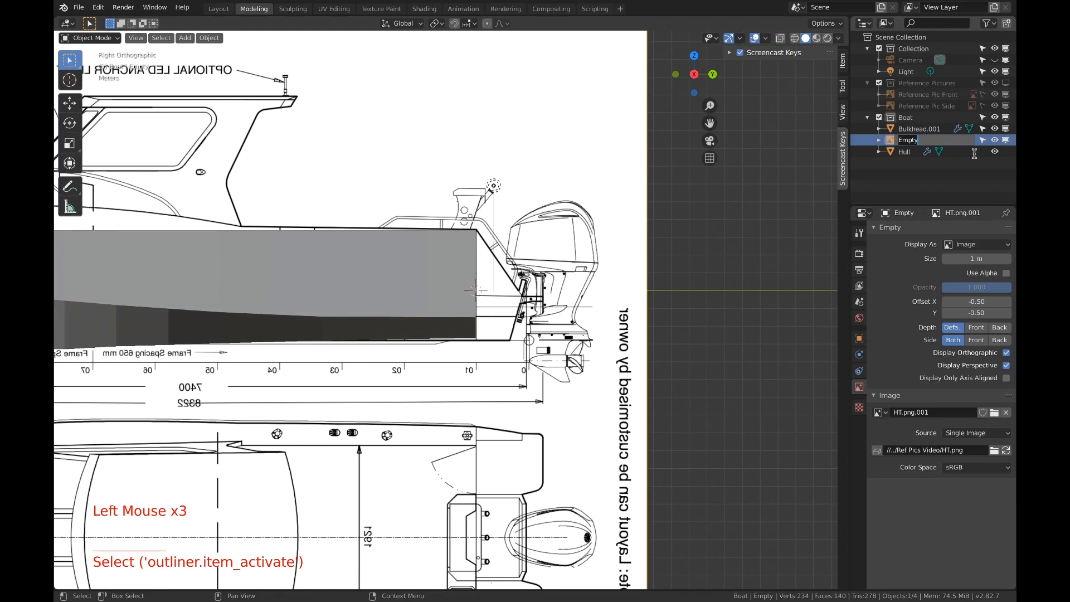
middle_click_drag(433, 147, 577, 246)
scroll(401, 154, "down", 5)
middle_click_drag(678, 244, 636, 242, "shift")
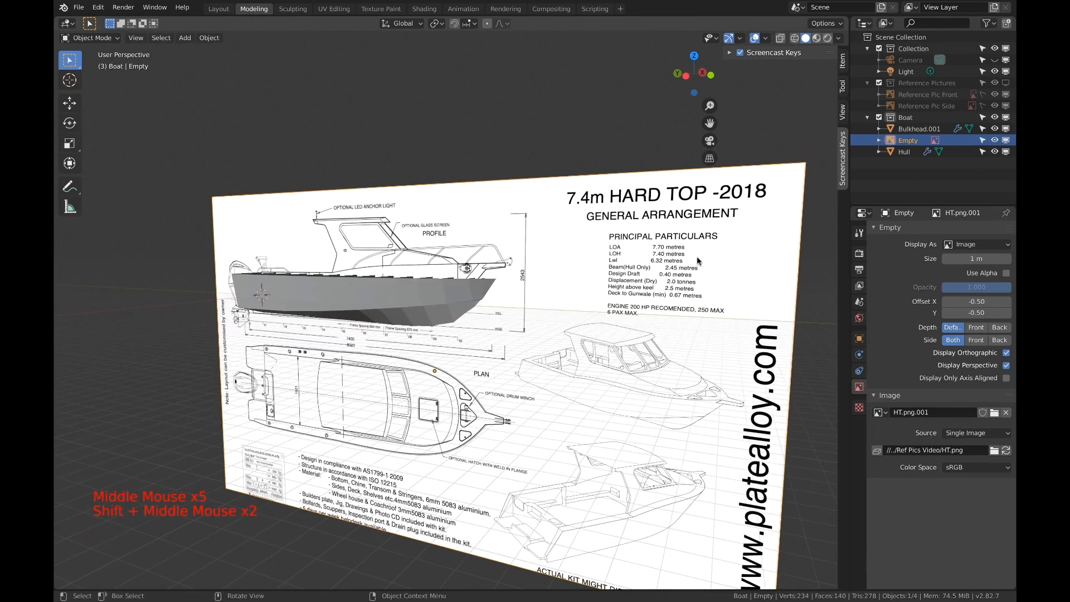
middle_click_drag(698, 259, 819, 241, "shift")
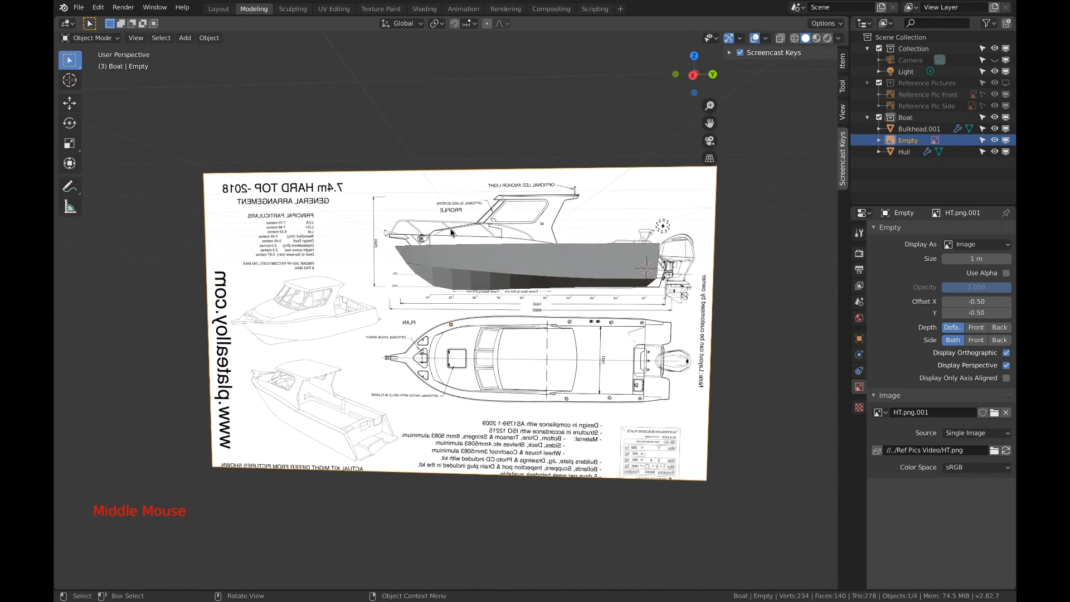
double_click(908, 139)
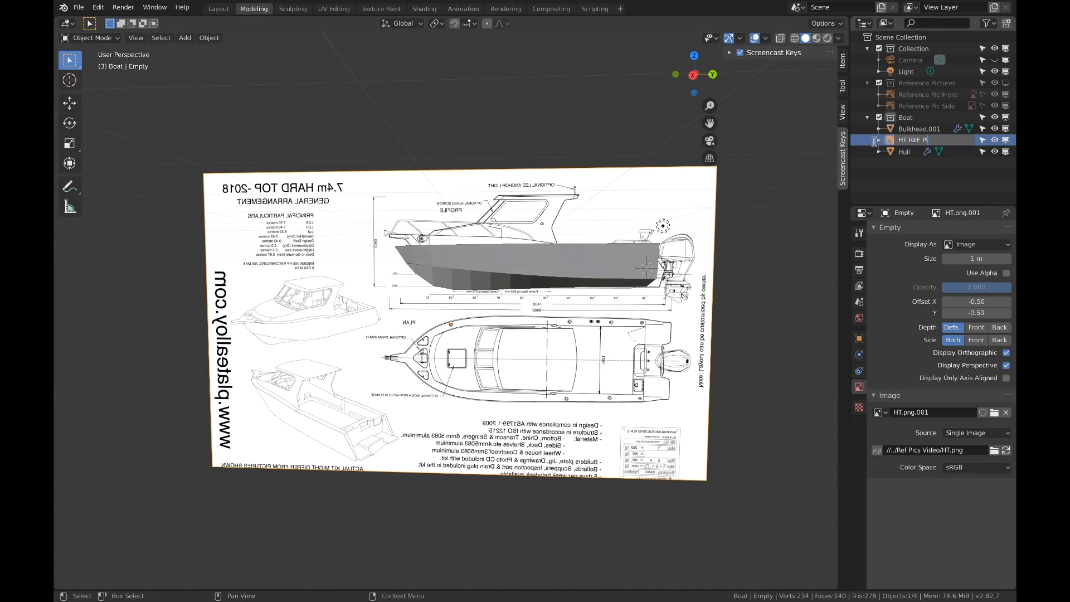
key("Return")
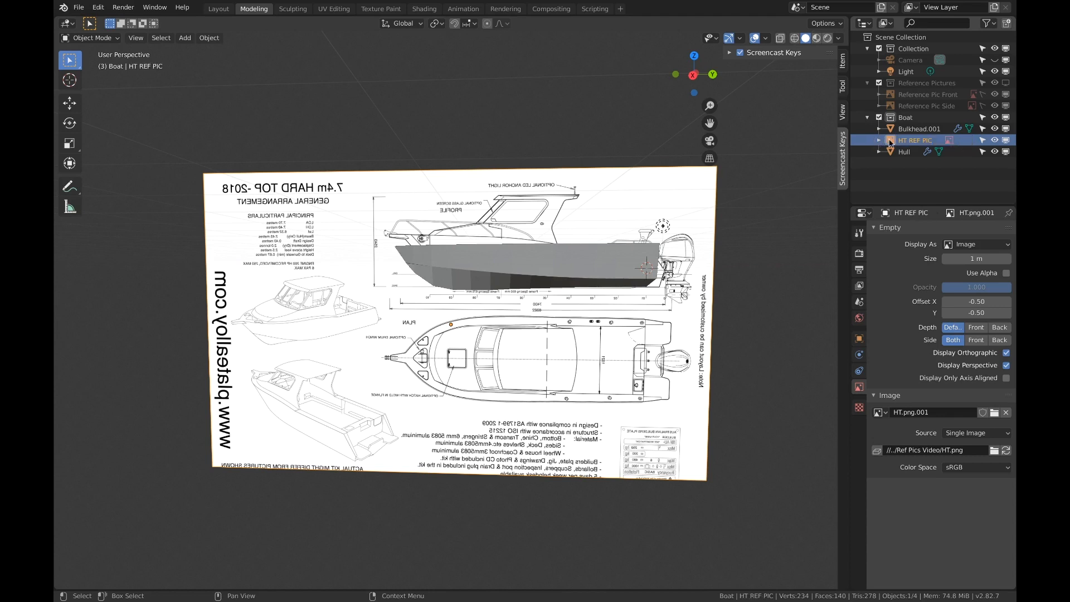
left_click_drag(892, 143, 901, 84)
left_click(901, 83)
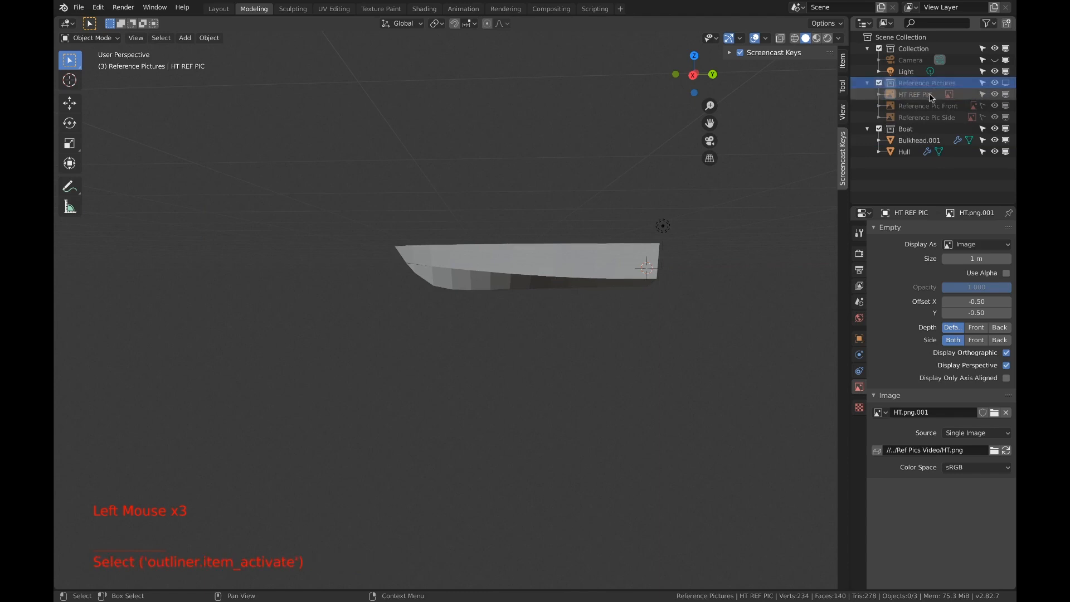
Show the Reference Pictures collection in the viewport, but hide Reference Pic Front and Reference Pic Side.
left_click(995, 96)
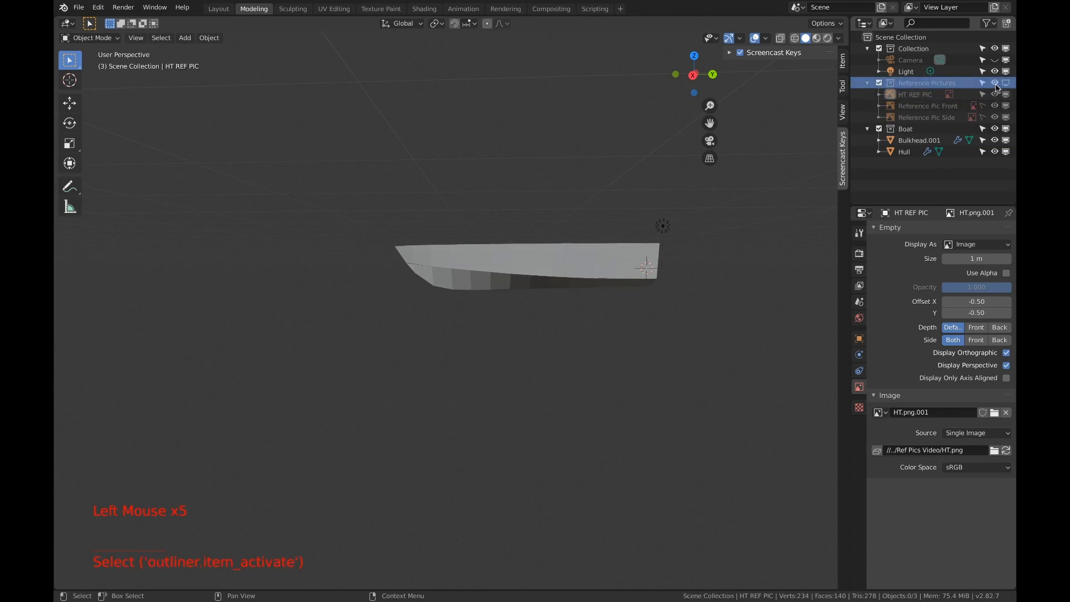
left_click(994, 84)
left_click(994, 84)
left_click(995, 94)
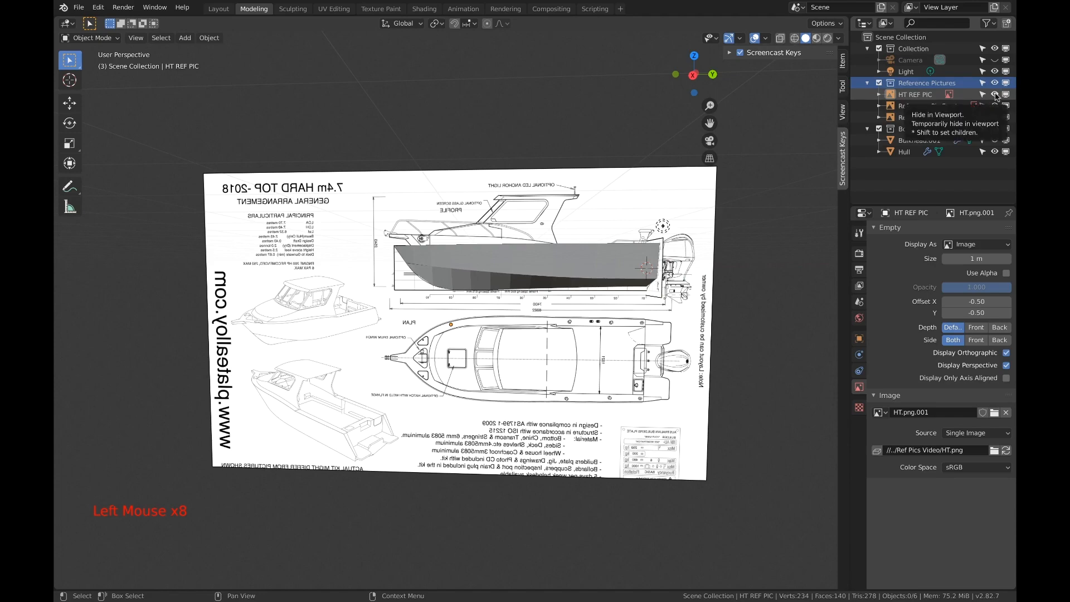
left_click(994, 105)
left_click(994, 117)
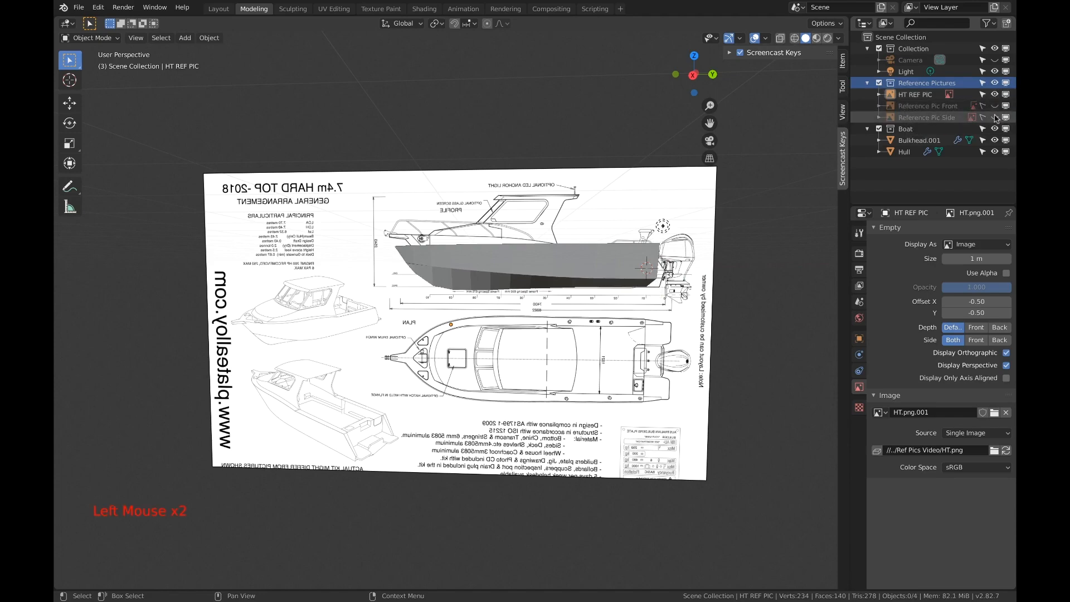
Check the drawing against the hull in the right orthographic view, and hide HT REF PIC.
middle_click_drag(659, 224, 648, 225)
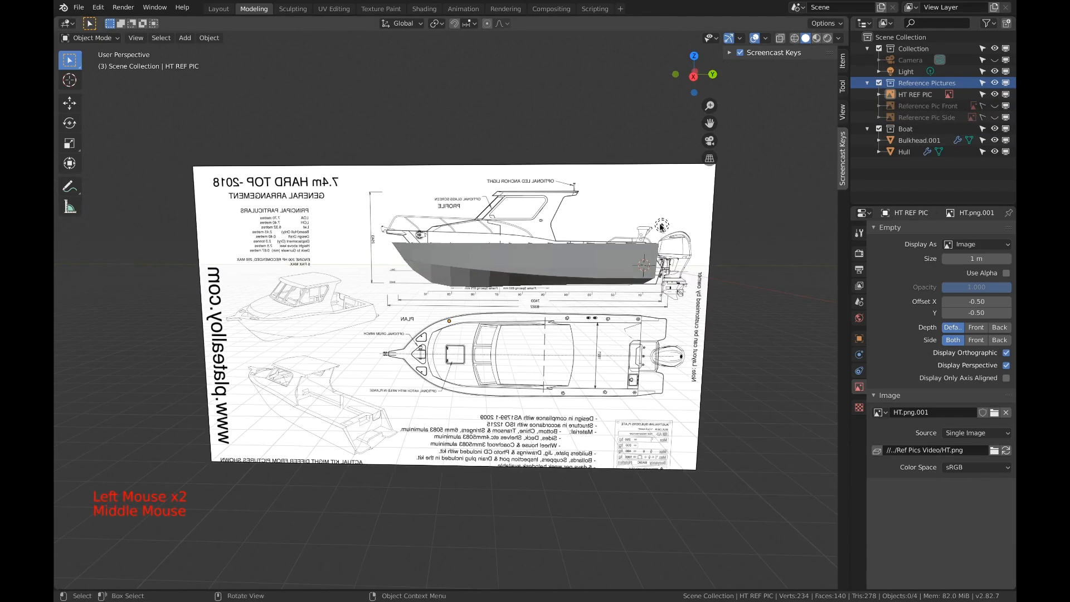
left_click(691, 78)
scroll(719, 234, "up", 3)
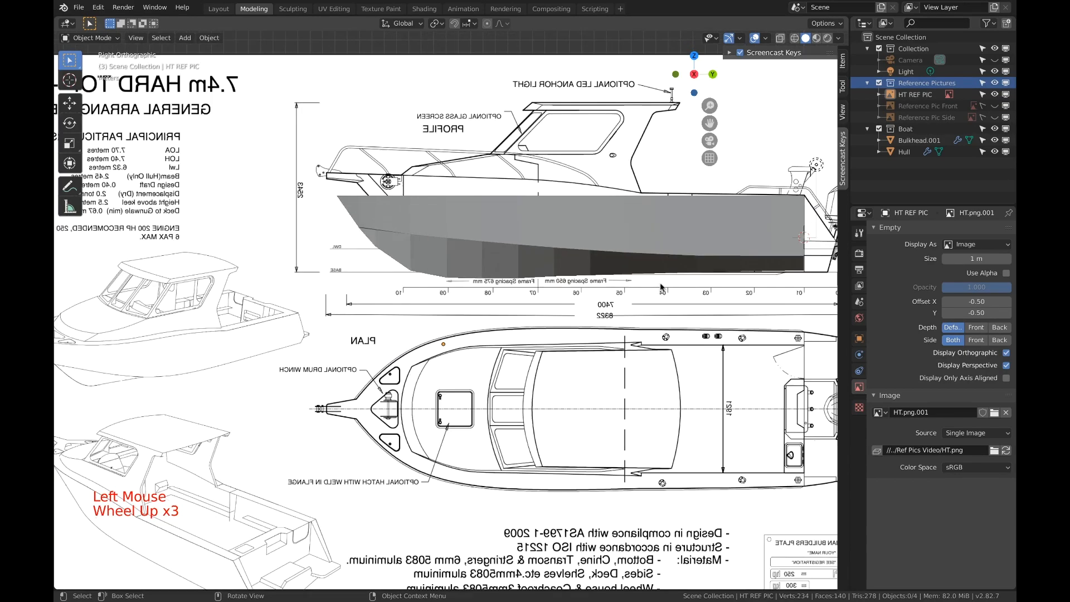
middle_click_drag(718, 234, 632, 239, "shift")
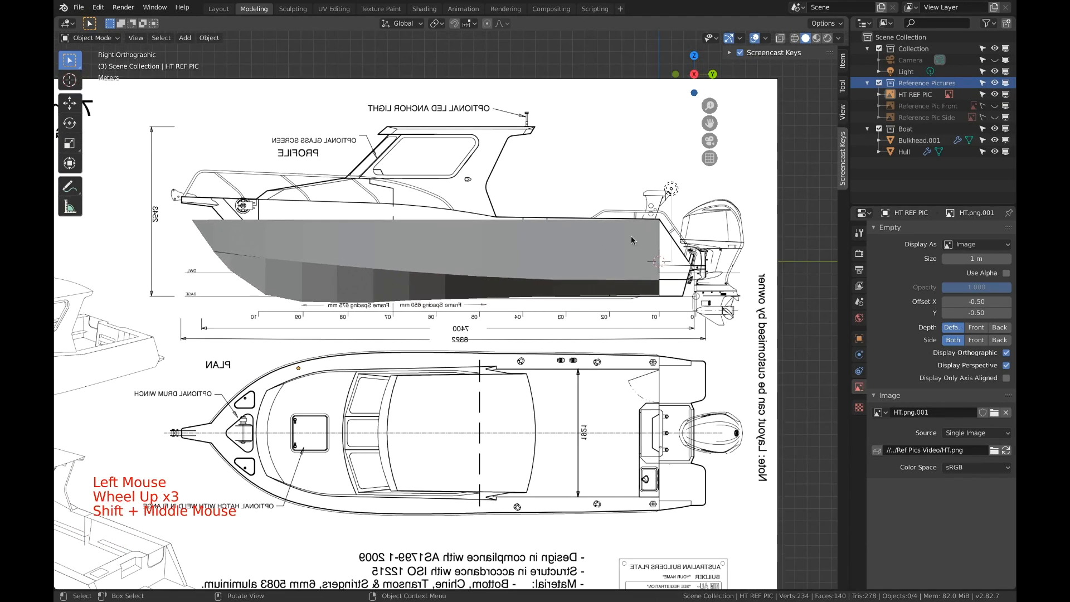
left_click(994, 83)
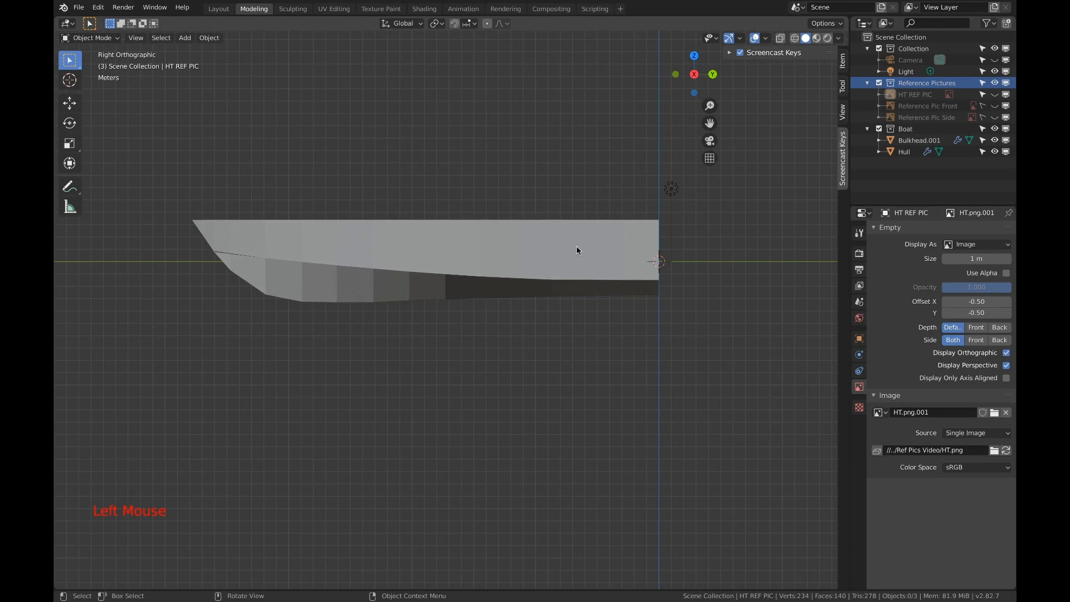
Select the Hull object and add a Subdivision Surface modifier to it.
middle_click_drag(576, 245, 526, 252)
left_click(526, 253)
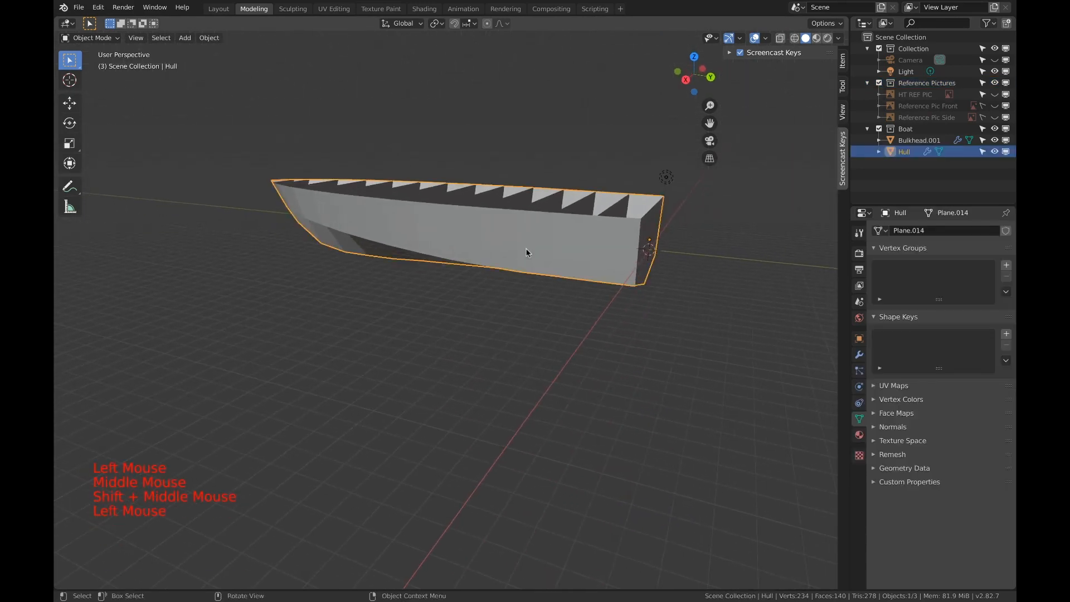
middle_click_drag(628, 242, 726, 432)
scroll(613, 242, "up", 3)
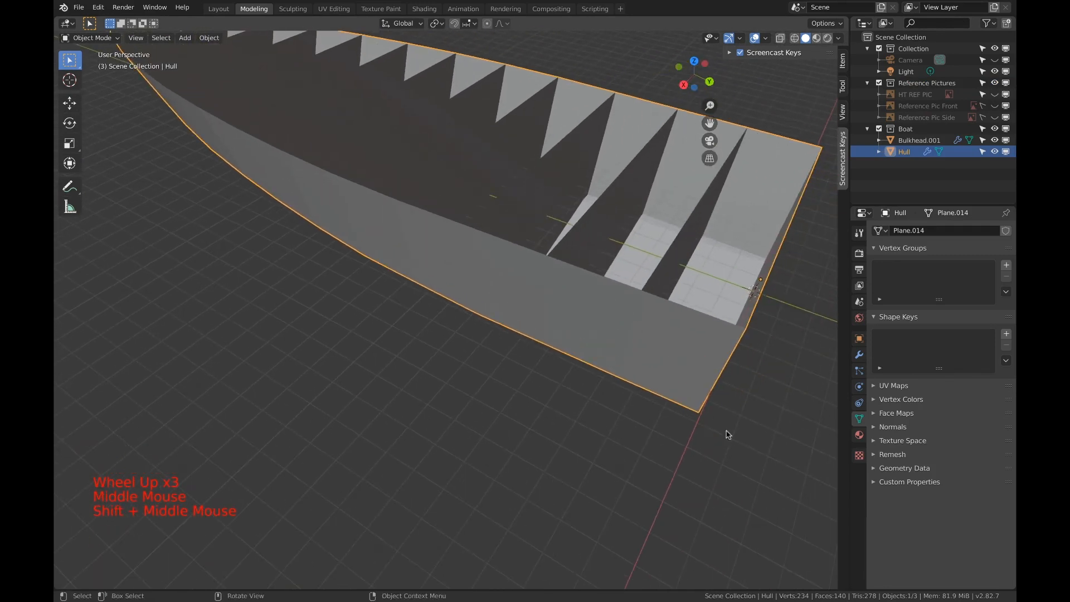
left_click(858, 356)
left_click(907, 231)
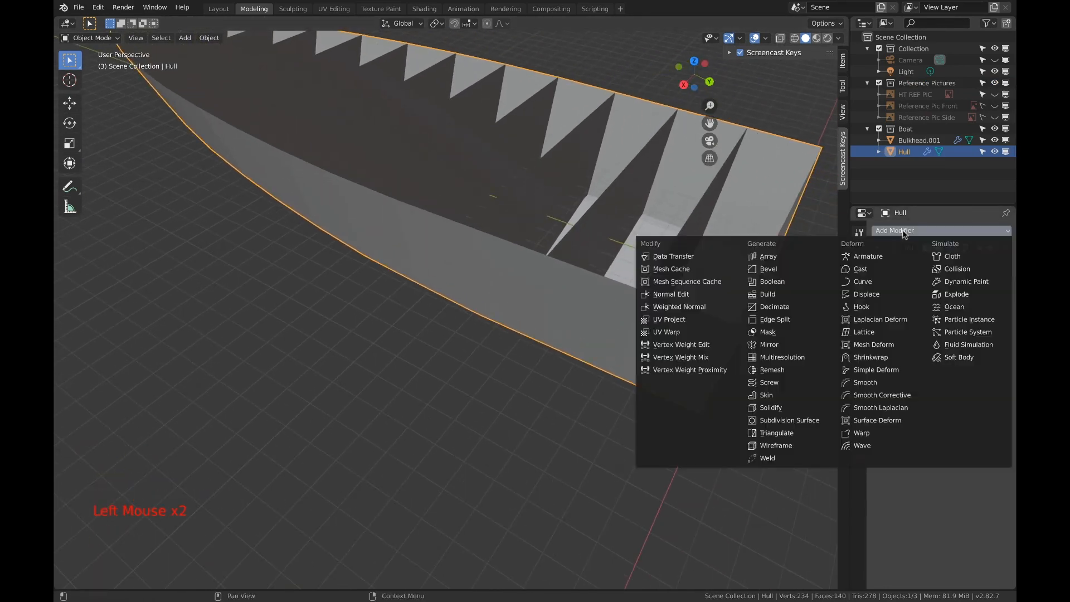
left_click(788, 420)
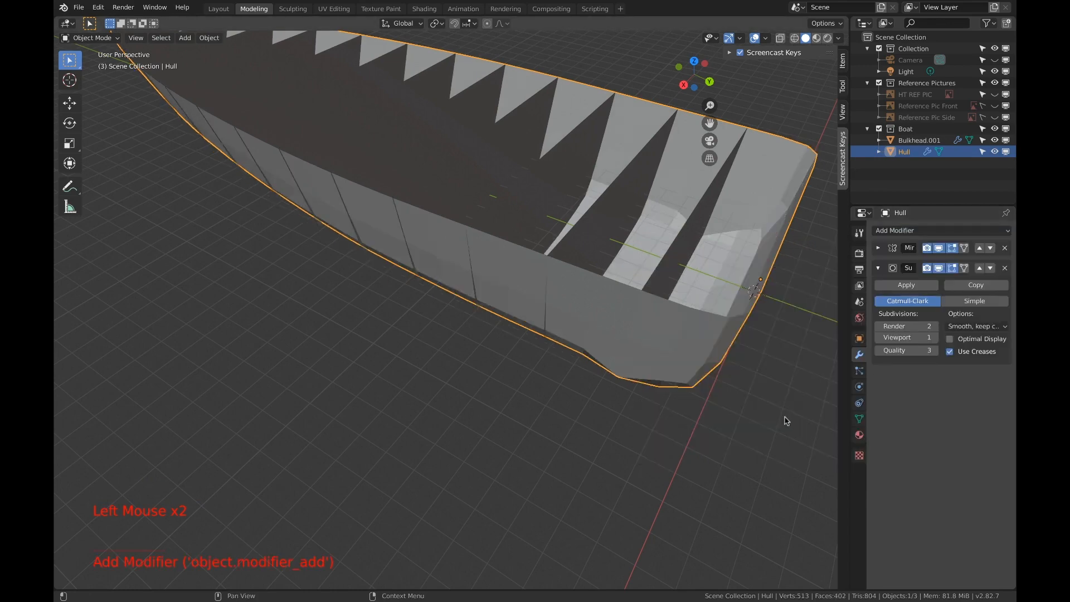
Examine the smoothed hull's stern and sides, and show HT REF PIC again in the right orthographic view.
middle_click_drag(757, 401, 649, 314)
middle_click_drag(549, 288, 619, 291, "shift")
middle_click_drag(620, 290, 426, 350)
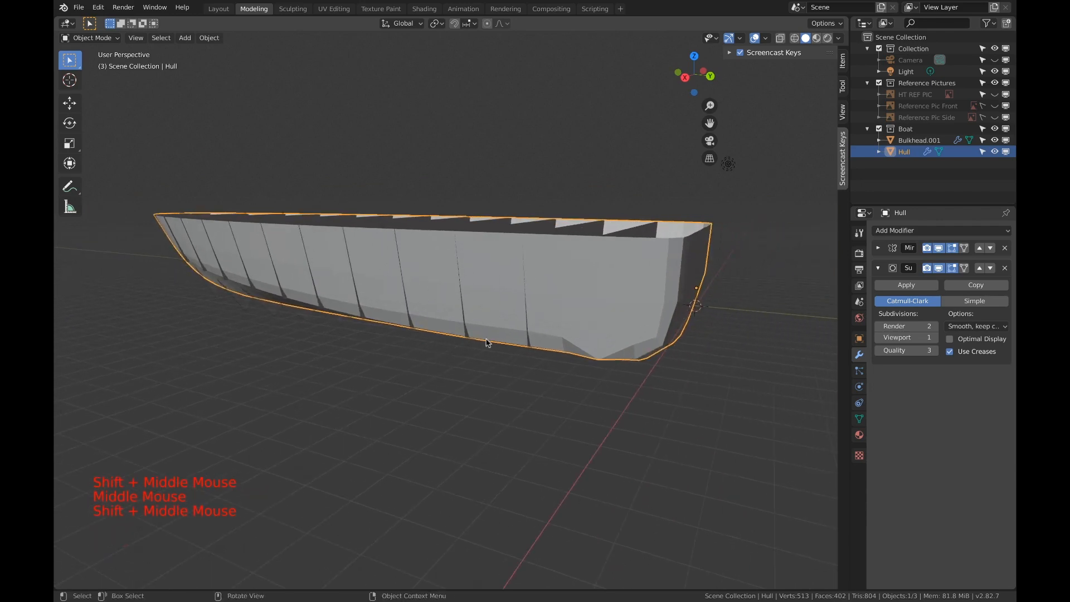
scroll(487, 341, "down", 1)
left_click(687, 80)
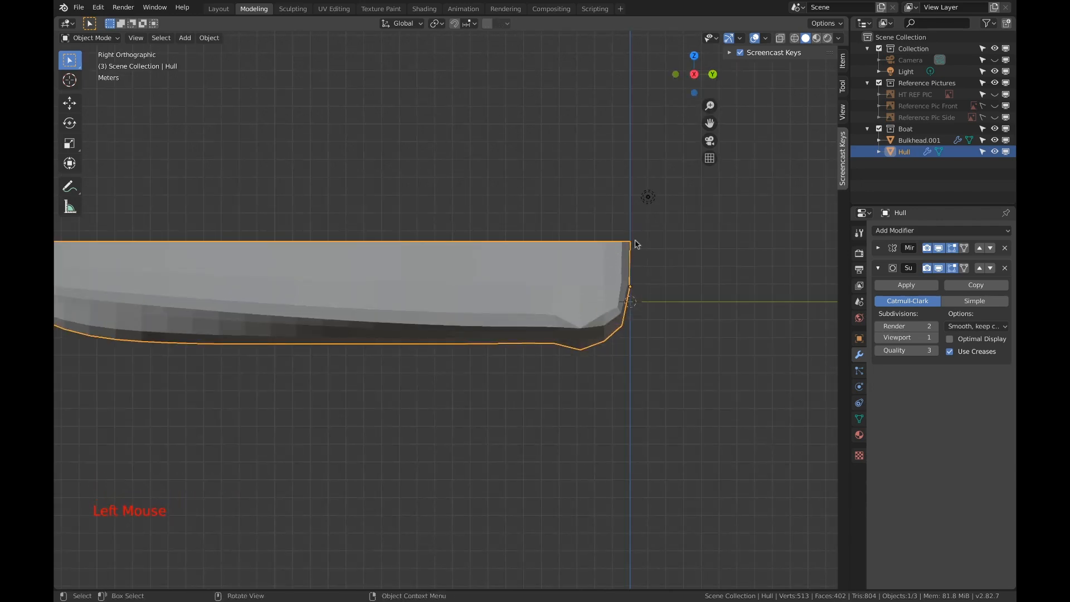
left_click(993, 95)
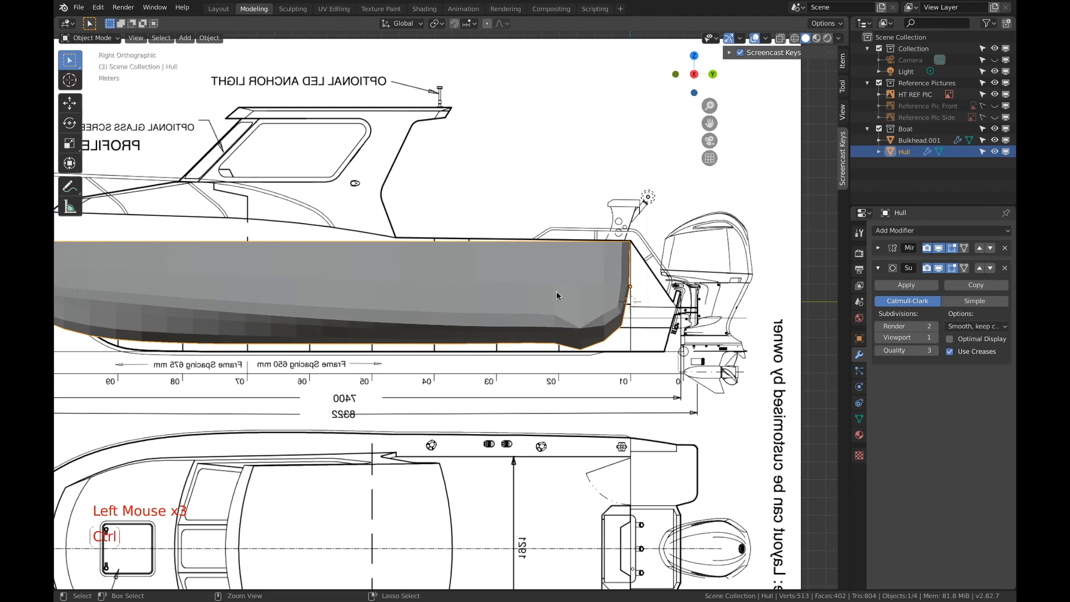
In Edit Mode, add one lengthwise loop cut around the hull's sides above the chine, slid toward the chine with a factor of -0.513.
key("ctrl+r")
key("Tab")
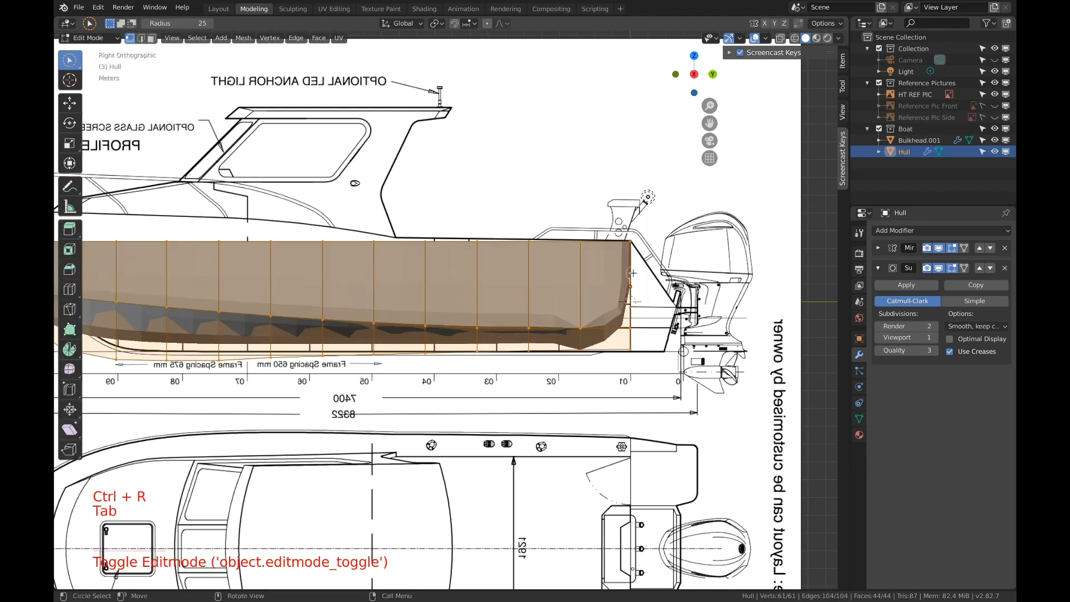
key("ctrl+r")
left_click(630, 275)
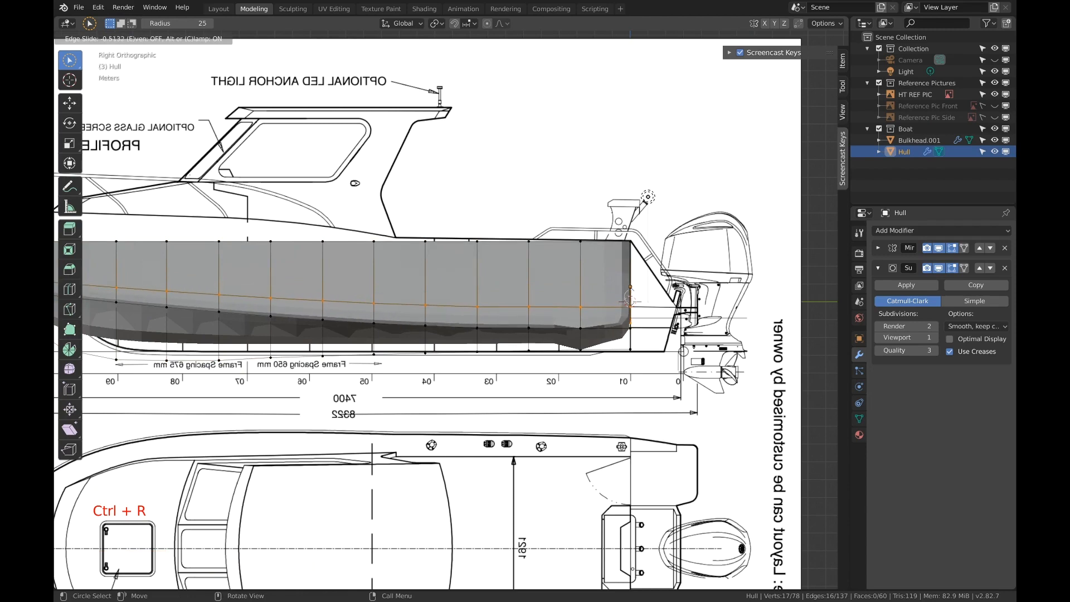
left_click(630, 299)
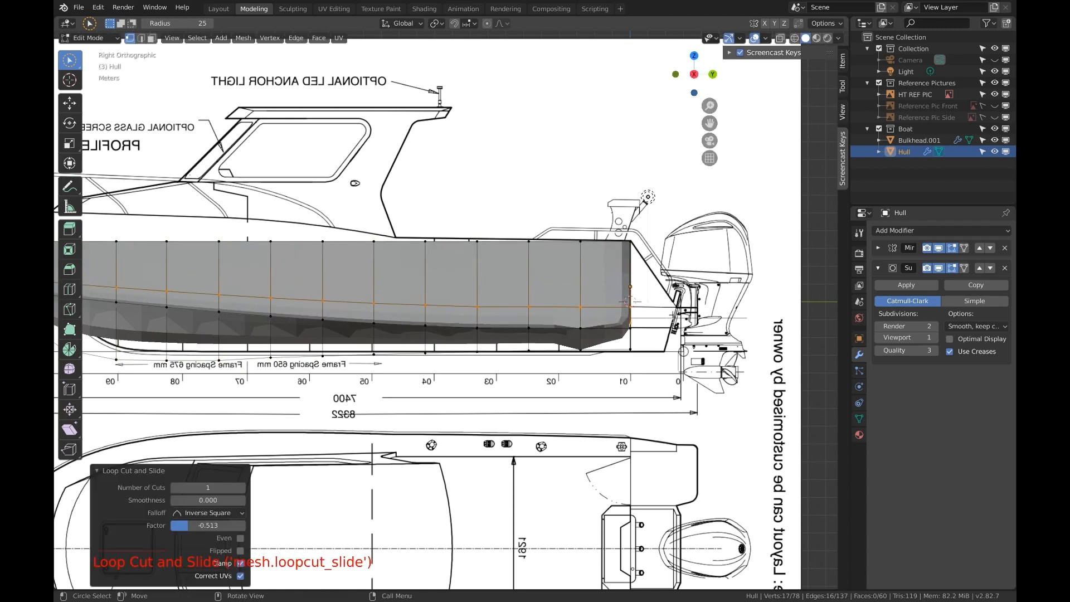
Inspect the stern corner and chine from several angles, comparing the hull with the Subdivision Surface modifier's viewport display off and on.
scroll(630, 301, "up", 3)
middle_click_drag(690, 356, 536, 340, "shift")
scroll(536, 341, "down", 1)
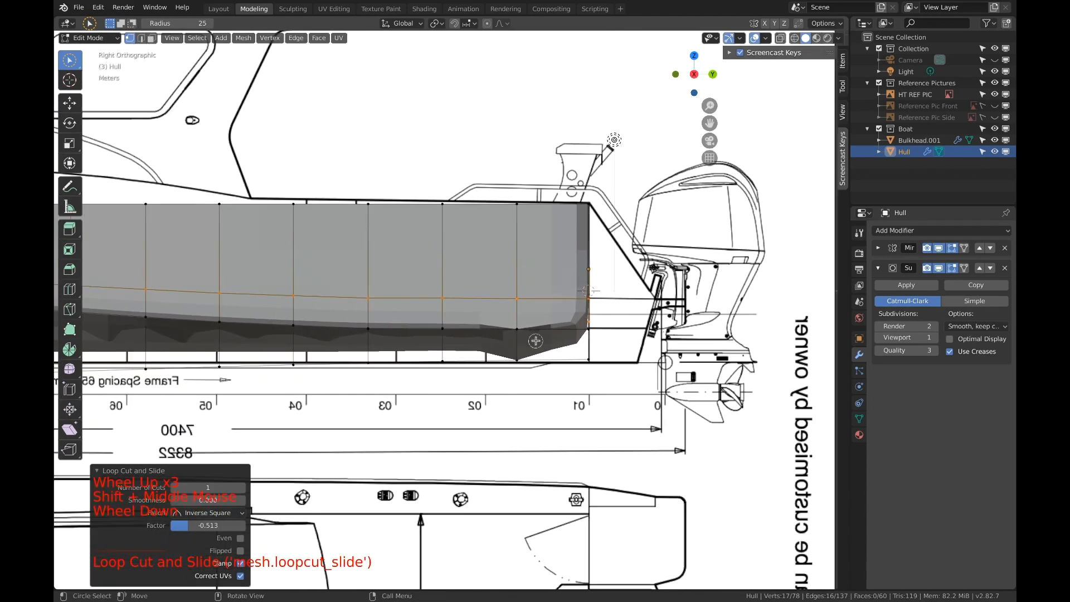
scroll(536, 341, "up", 4)
scroll(594, 410, "up", 2)
middle_click_drag(593, 410, 438, 231)
scroll(671, 477, "down", 1)
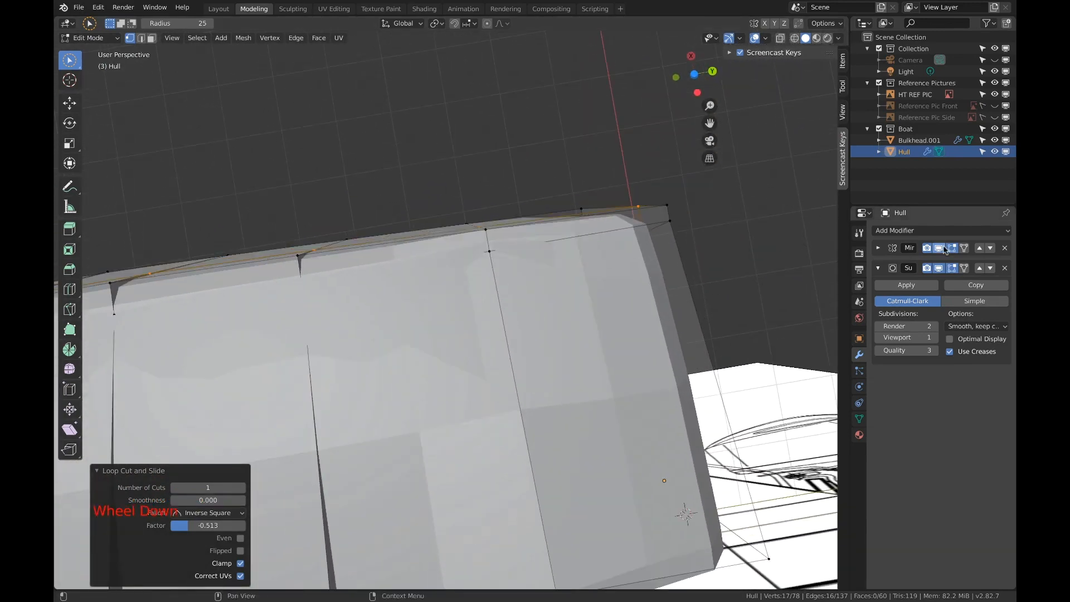
left_click(939, 269)
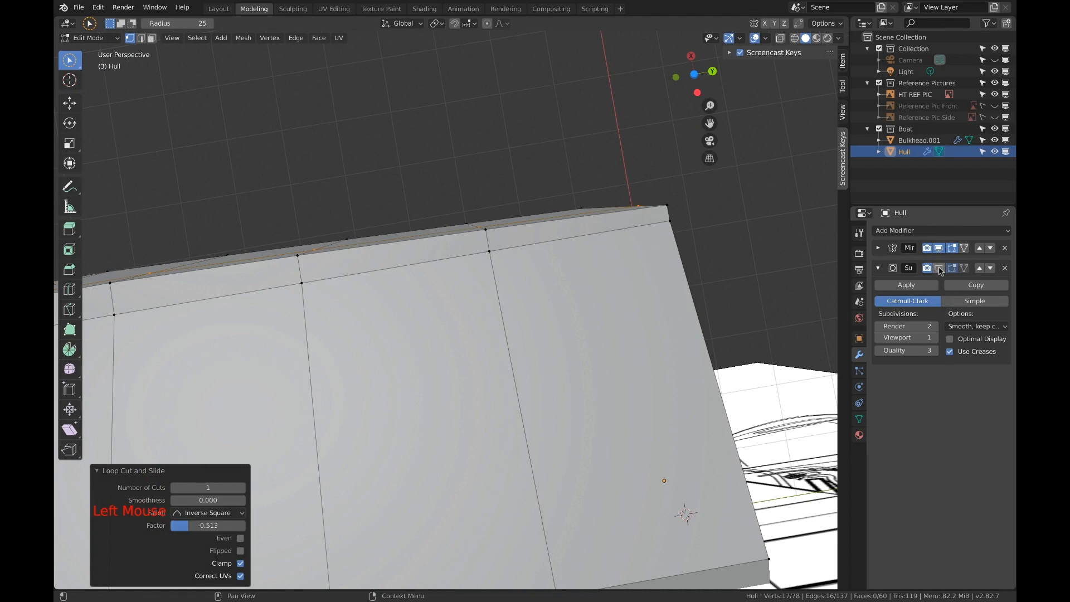
left_click(939, 270)
middle_click_drag(706, 272, 698, 352)
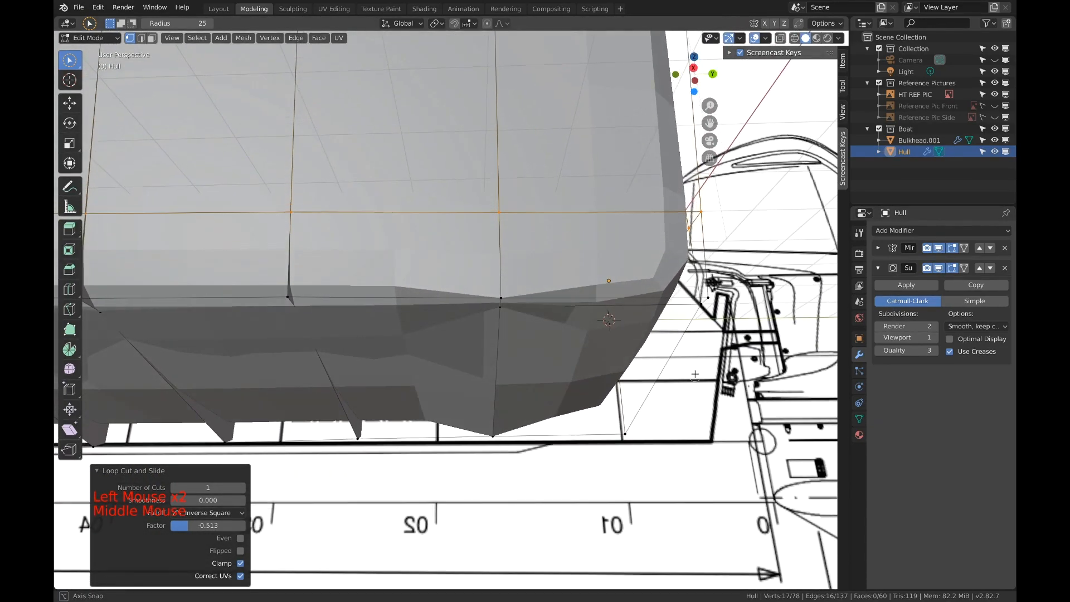
Show the hull in wireframe in the right orthographic view, deselect everything, and turn off the Subdivision Surface modifier's viewport display.
left_click(981, 301)
left_click(925, 305)
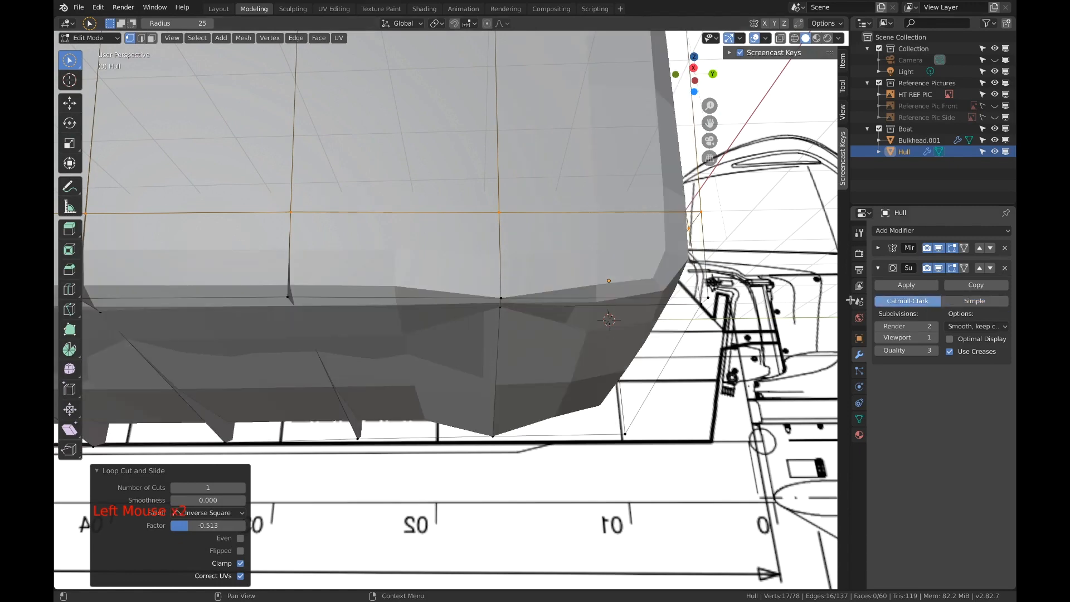
middle_click_drag(669, 284, 653, 307)
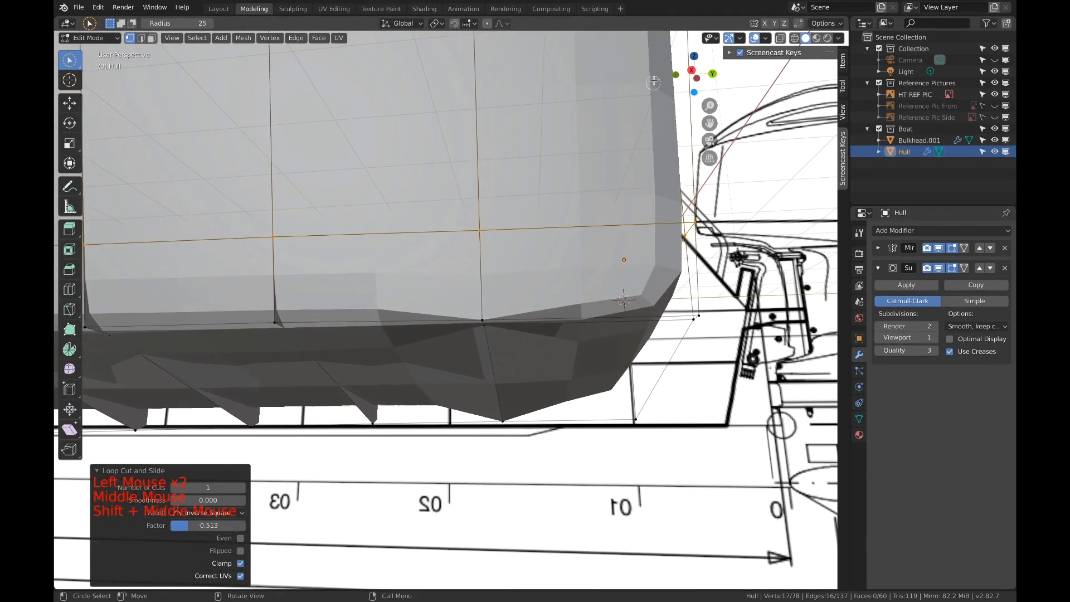
left_click(691, 70)
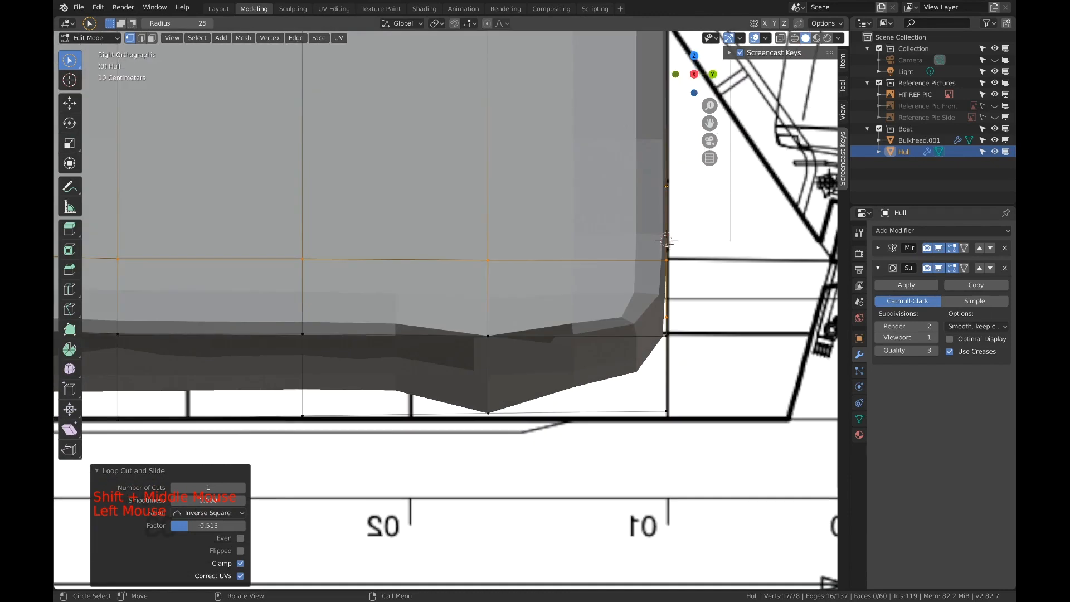
middle_click_drag(669, 245, 628, 258, "shift")
scroll(628, 258, "down", 2)
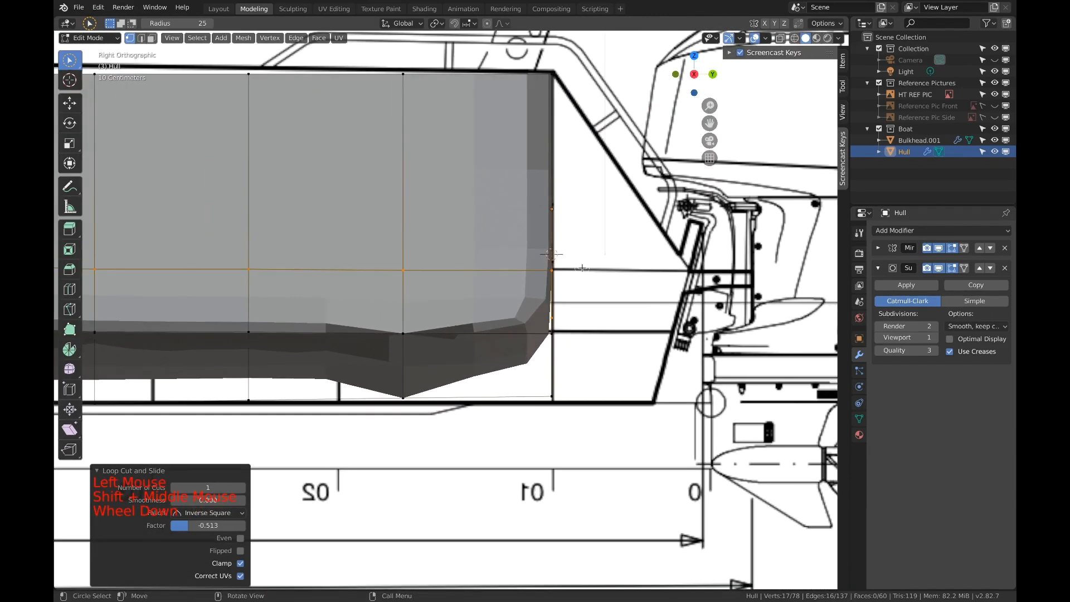
scroll(551, 254, "down", 1)
key("a")
key("a")
key("a")
key("c")
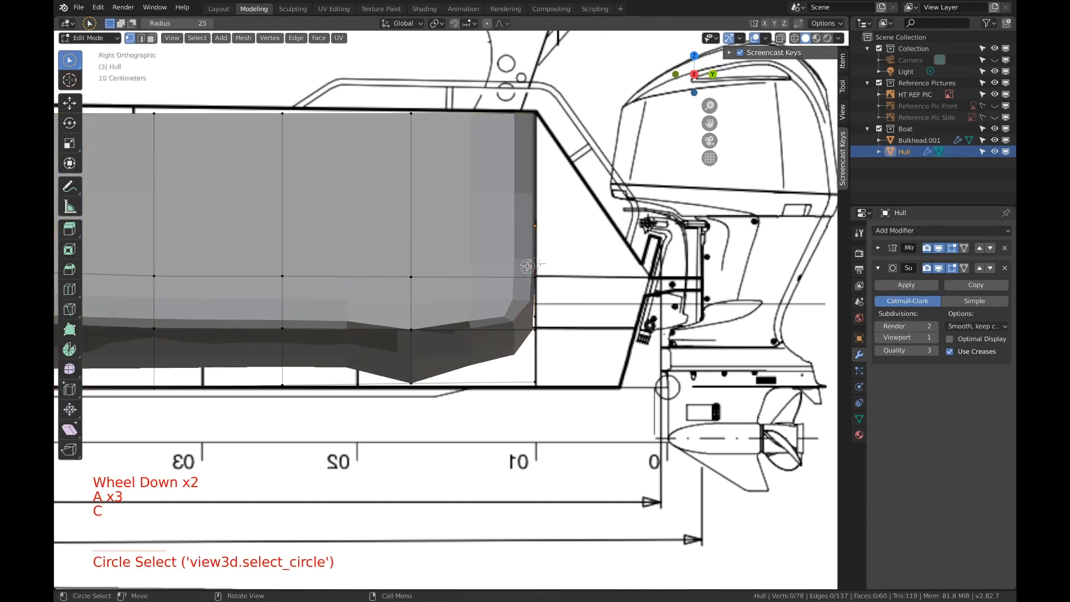
key("z")
key("a")
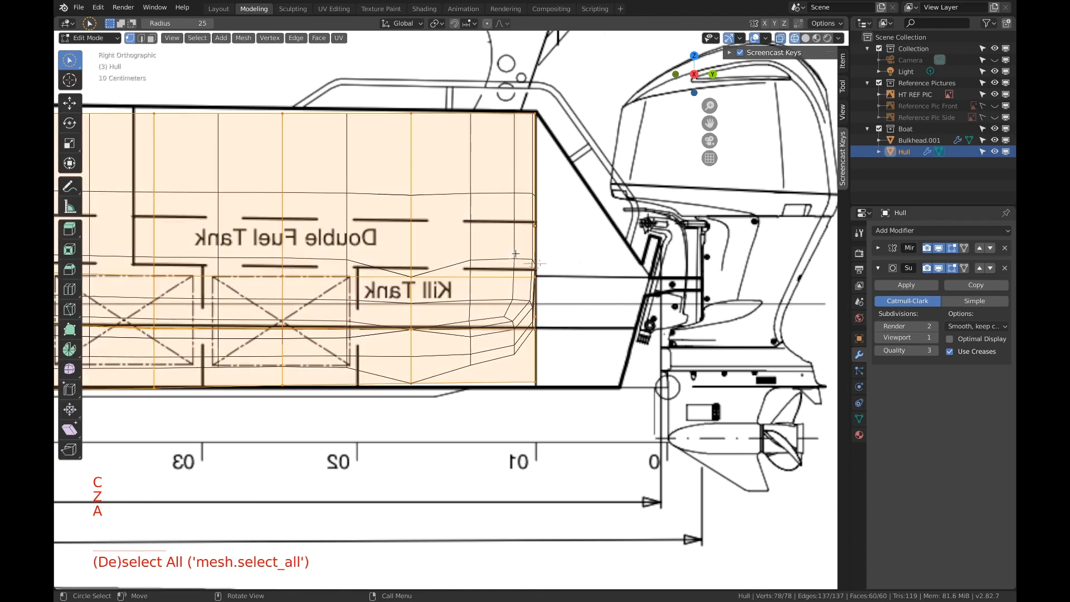
key("a")
key("a")
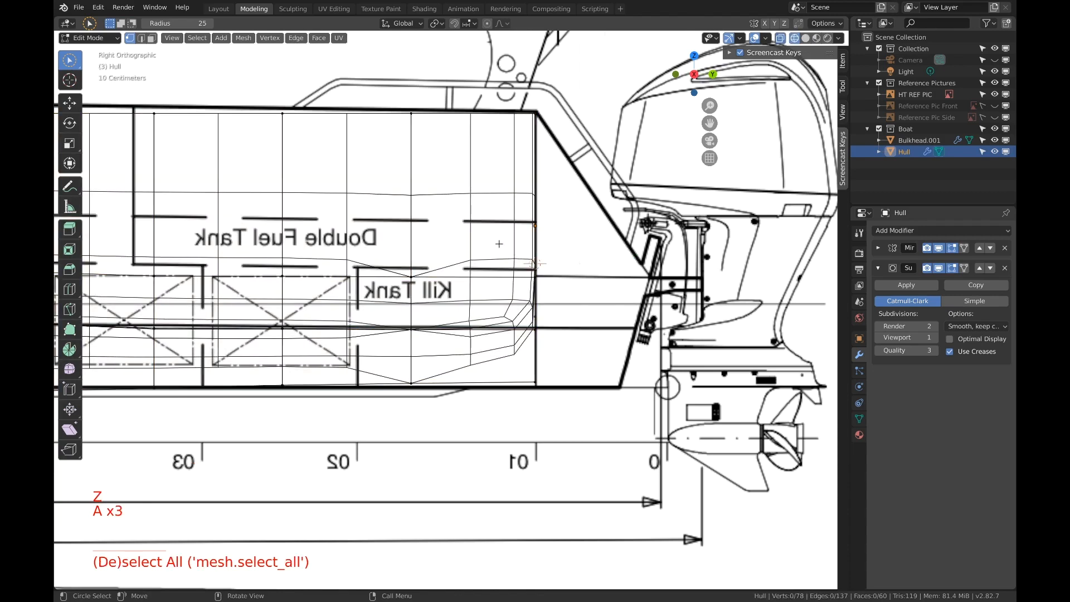
left_click(939, 268)
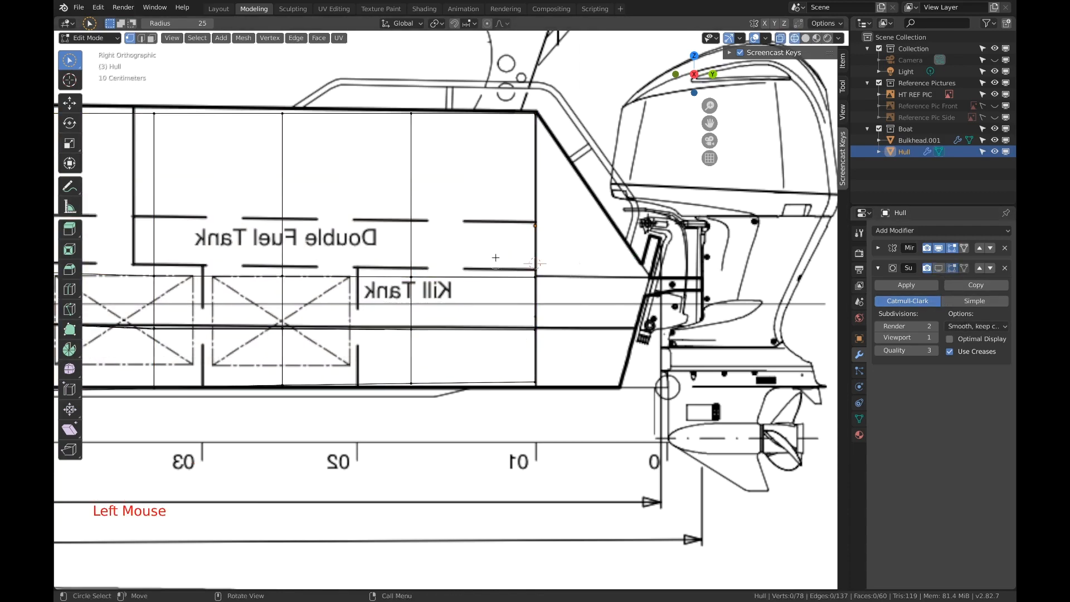
Box-select the lower stern vertices from the lengthwise loop cut down to the keel and move them aft toward the drawing's transom.
key("b")
left_click_drag(495, 257, 599, 459)
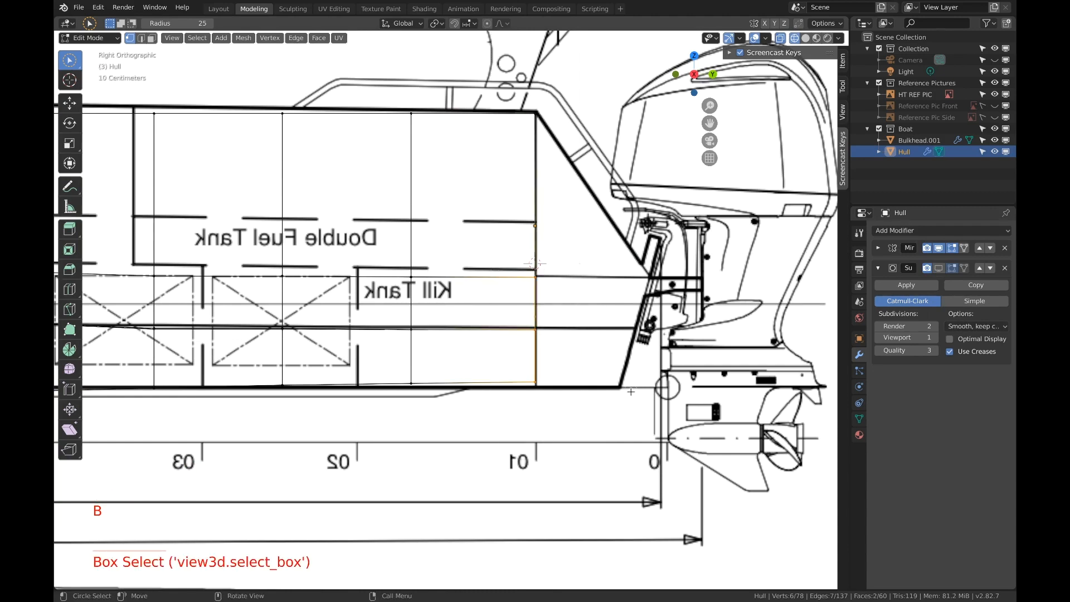
key("g")
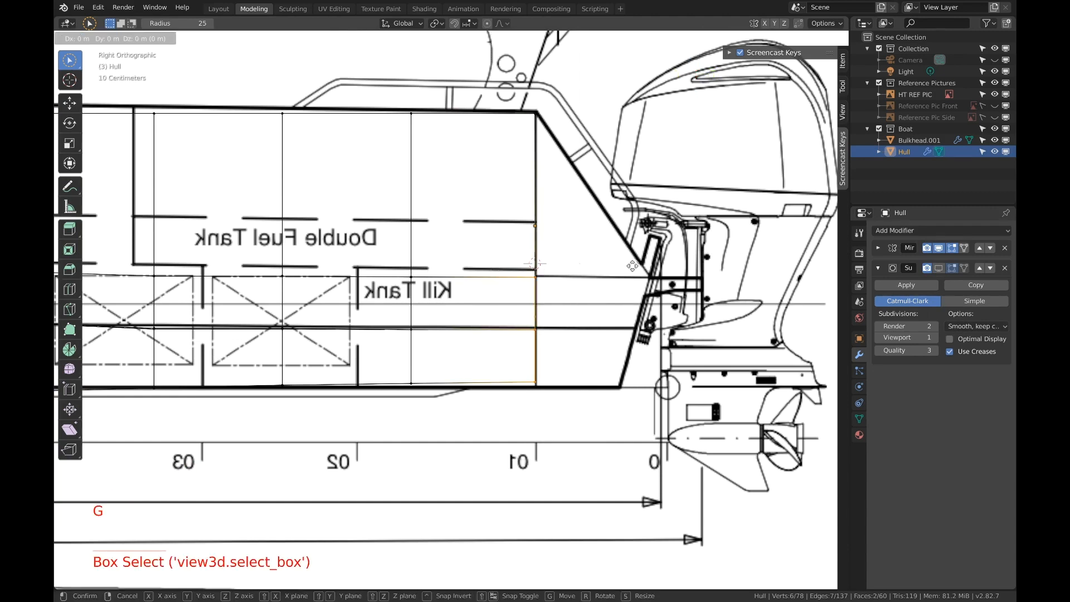
left_click(747, 271)
Select only the stern's bottom corner vertex and move it -0.674 m along Y onto the lower end of the drawing's transom line.
key("a")
key("a")
key("a")
key("b")
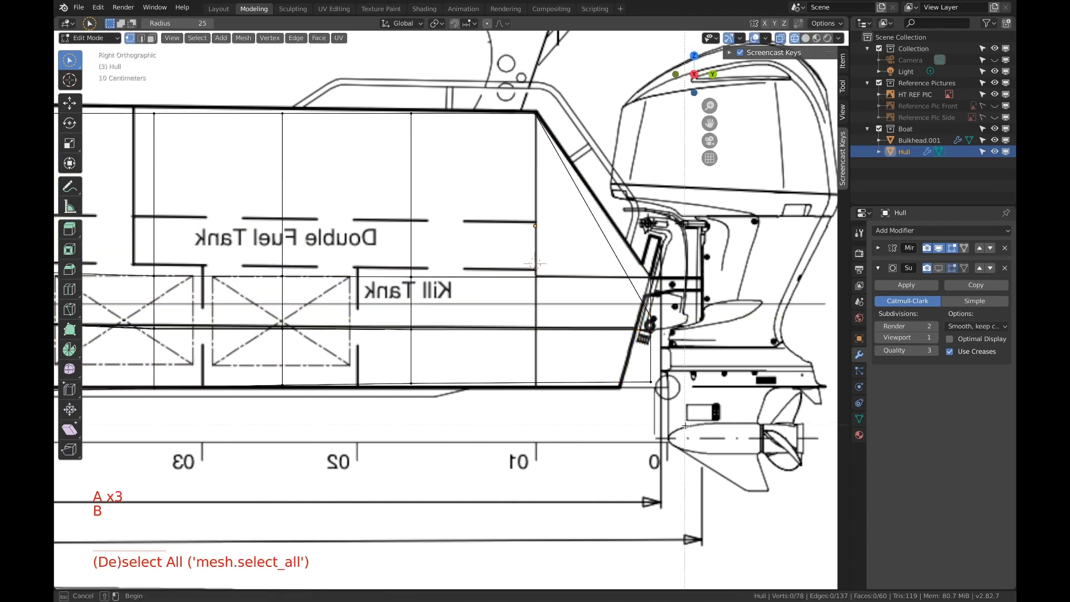
left_click_drag(625, 366, 704, 393)
key("g")
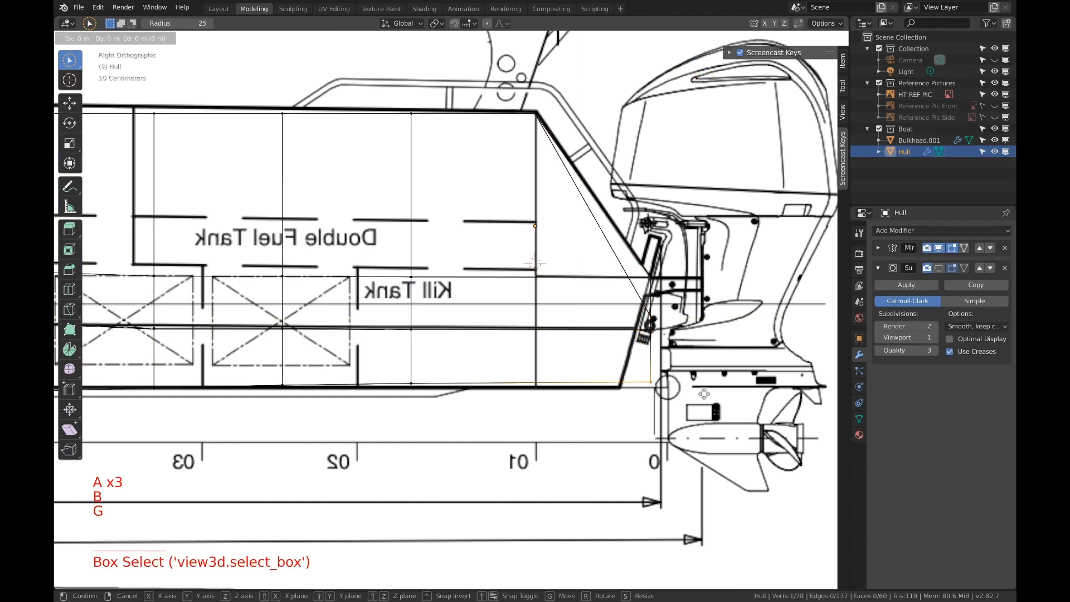
key("y")
left_click(673, 391)
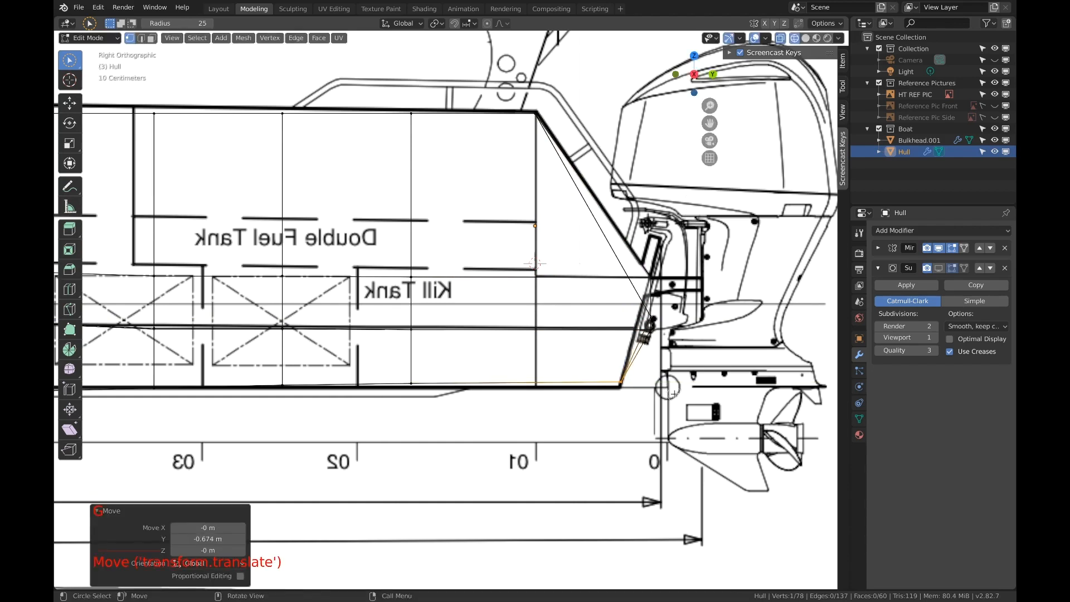
Select the transom's centreline vertex and raise it 0.803 m along Z in the back orthographic view to level its edge.
middle_click_drag(726, 347, 493, 342, "shift")
key("a")
key("a")
key("a")
key("c")
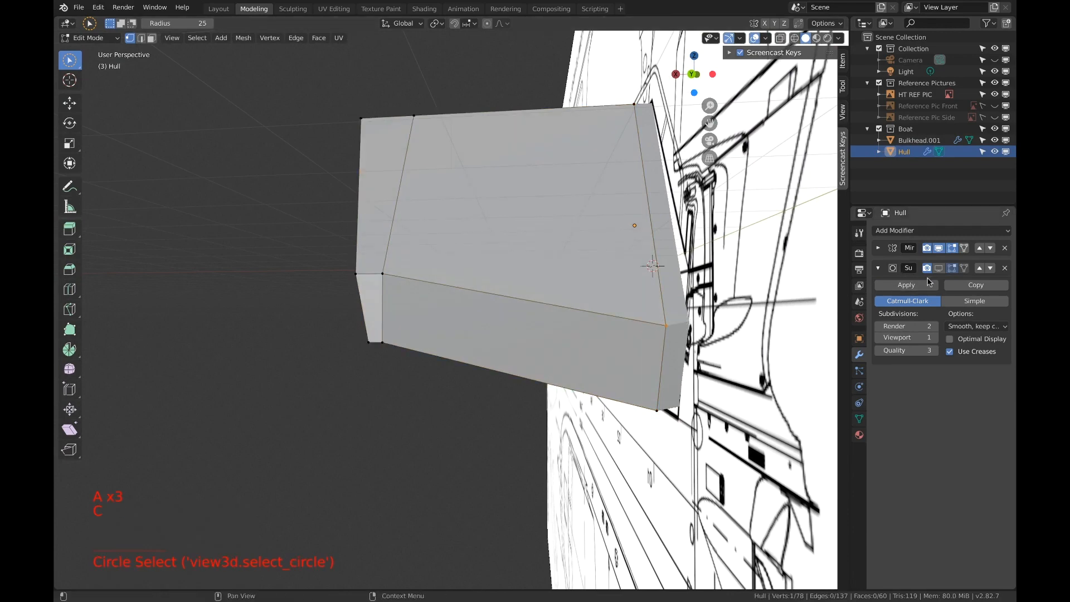
left_click(695, 74)
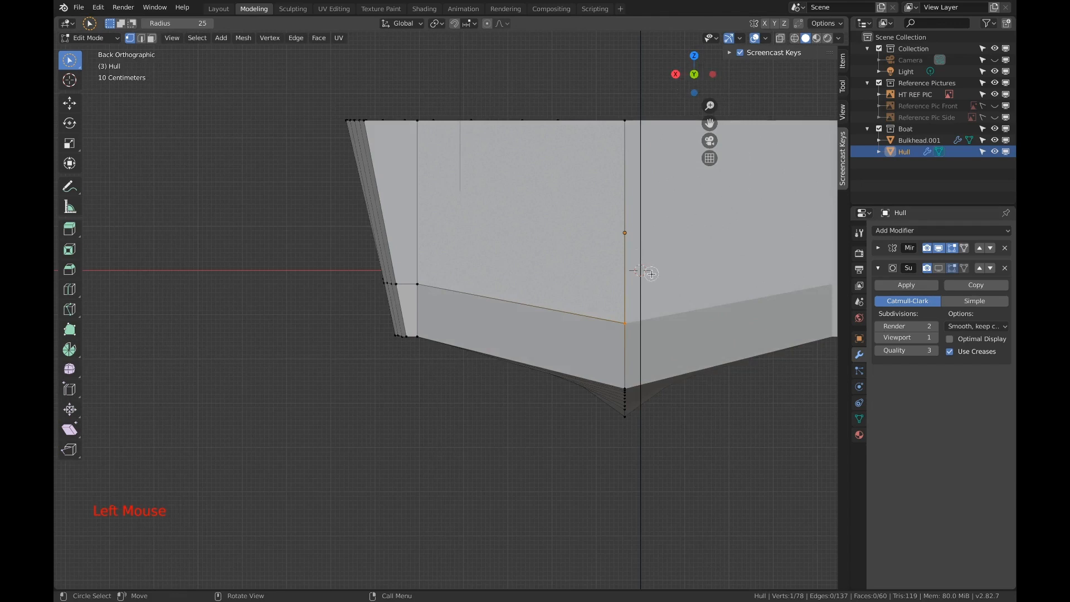
key("g")
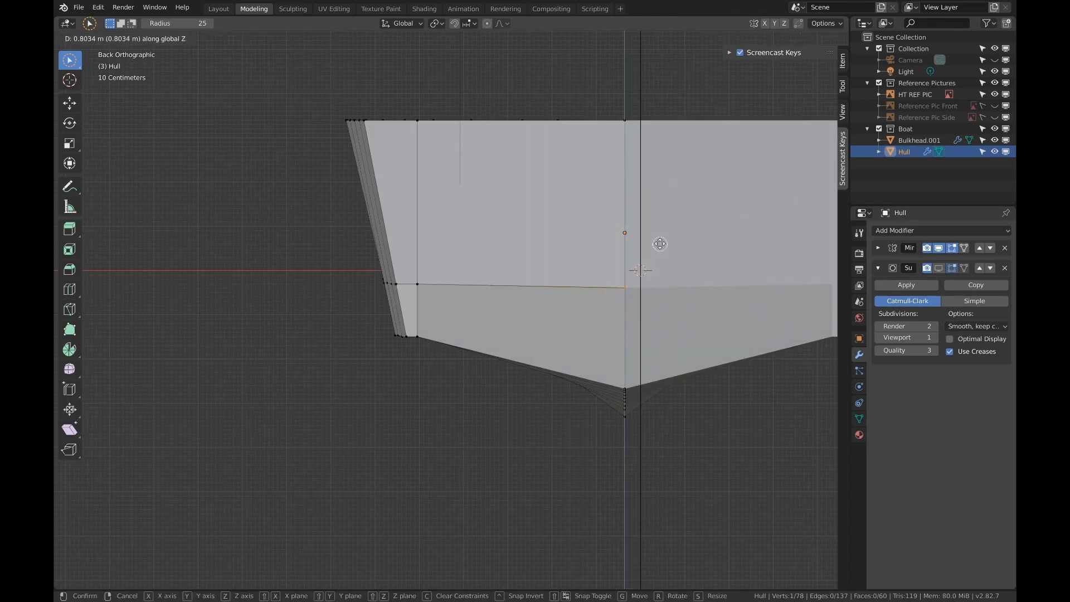
left_click(660, 244)
Try to move the stern's chine corner vertex about -0.324 m along Y in the right orthographic view, and undo the move.
middle_click_drag(660, 243, 737, 295)
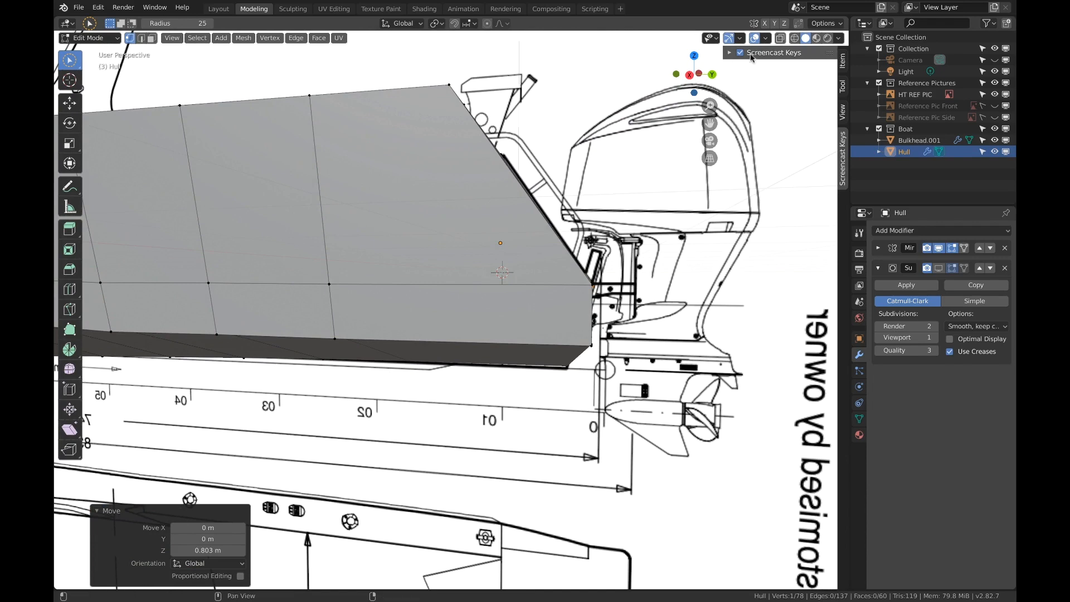
left_click(692, 74)
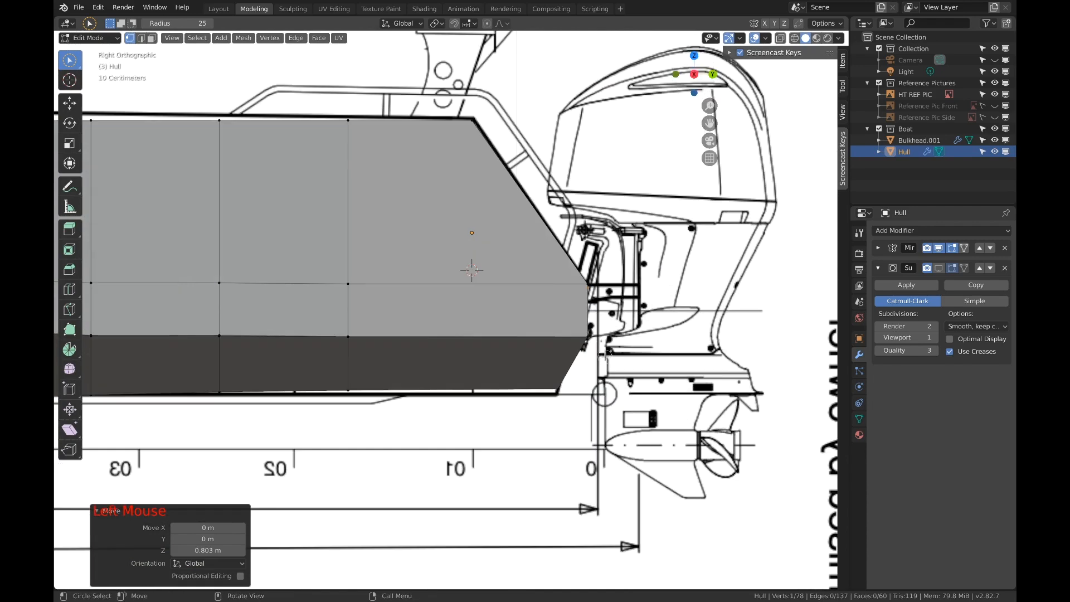
scroll(604, 354, "up", 2)
middle_click_drag(604, 355, 504, 329, "shift")
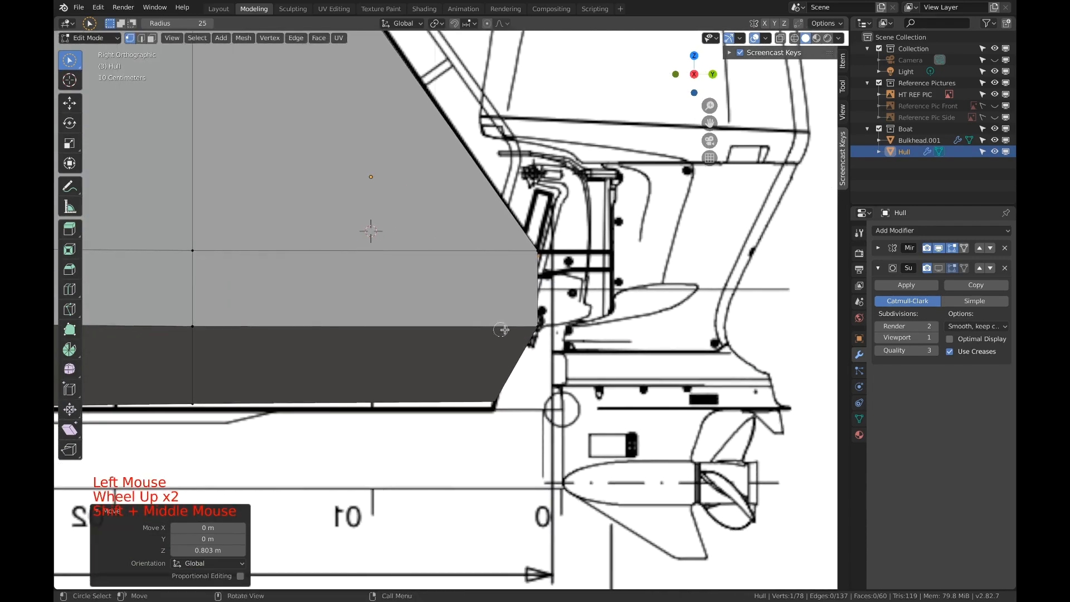
left_click(538, 327)
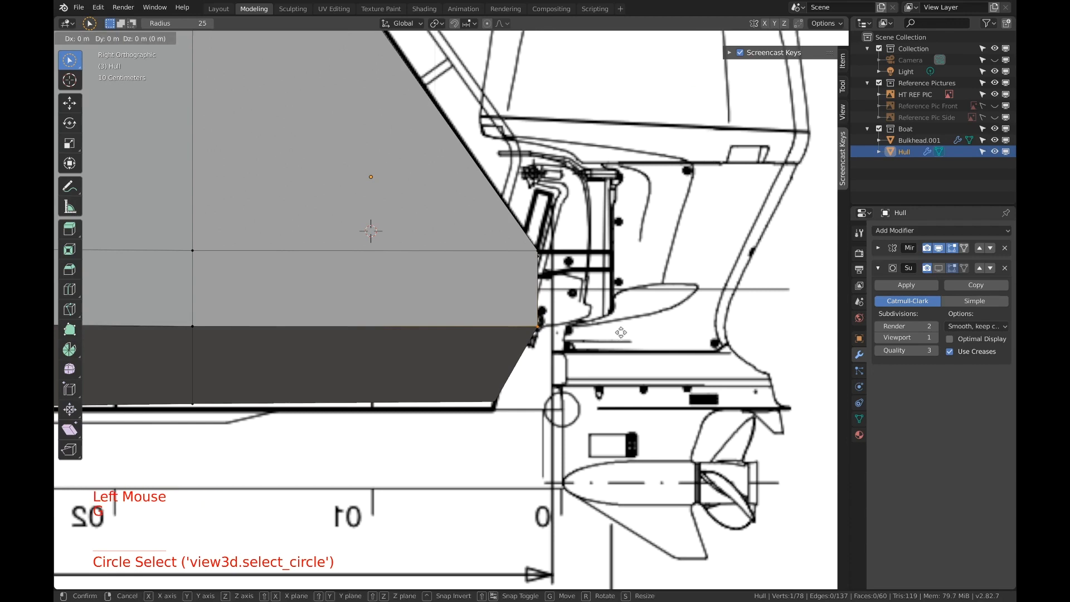
key("g")
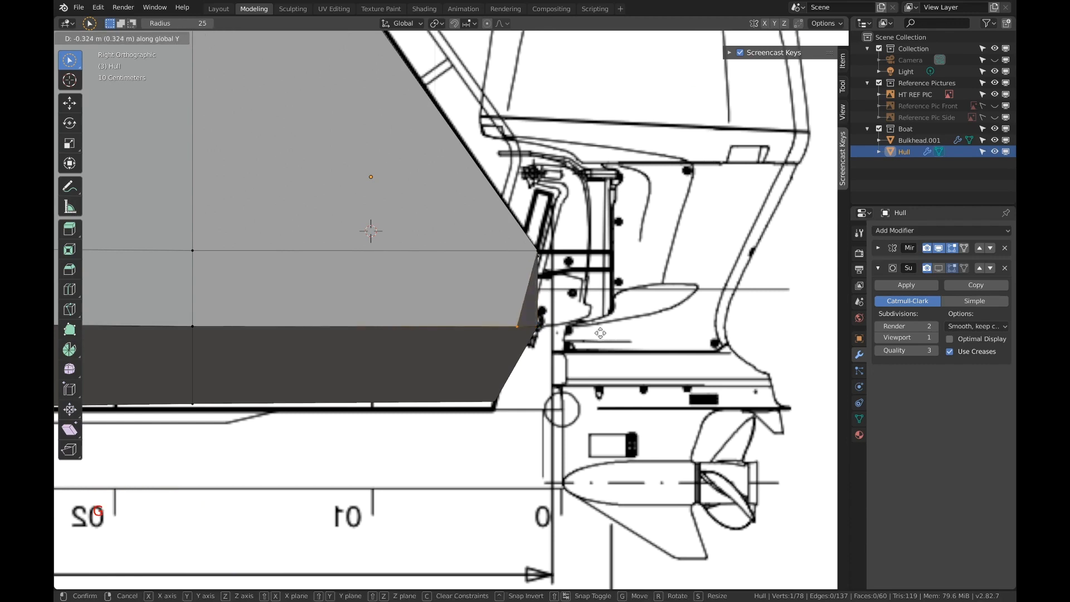
left_click(600, 333)
middle_click_drag(600, 333, 568, 296)
key("super+z")
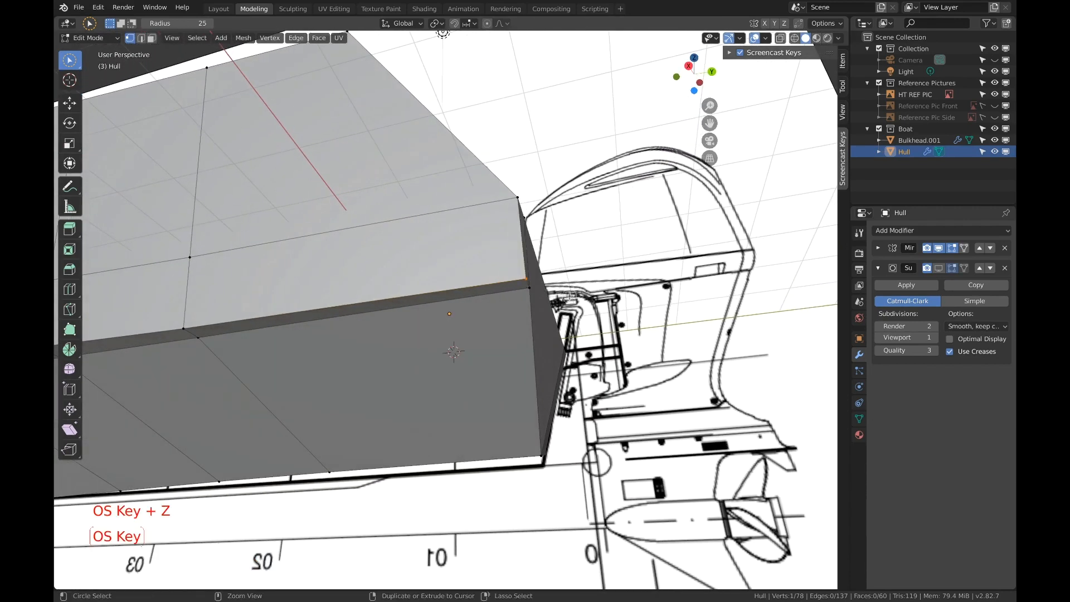
Select both chine corner vertices at the stern and knife-cut a horizontal, angle-constrained edge from the inner one across the transom to the centreline.
left_click(517, 289)
right_click(612, 276)
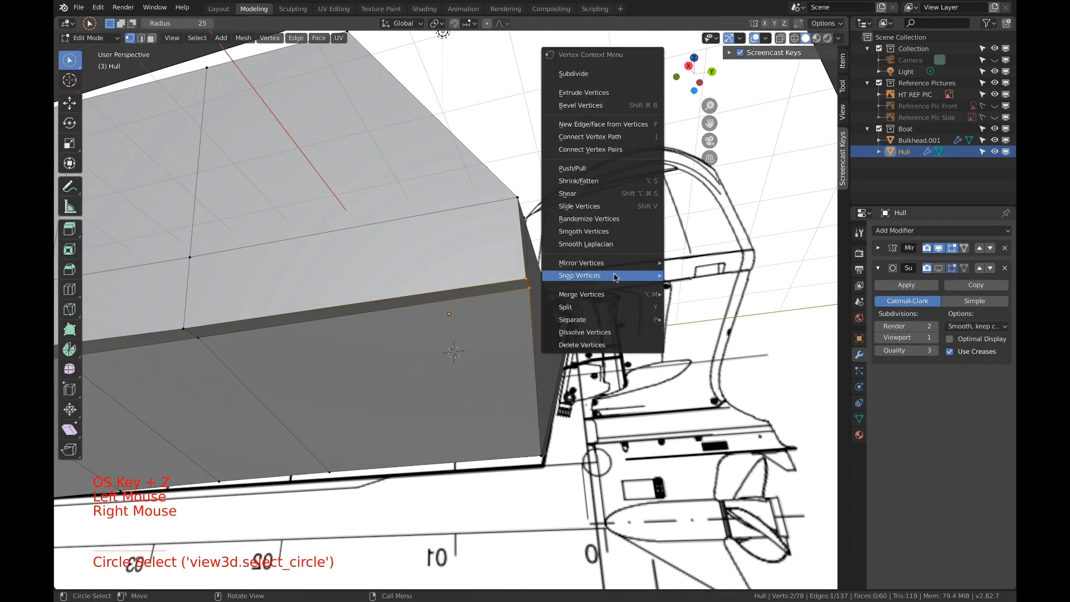
middle_click_drag(613, 275, 619, 264)
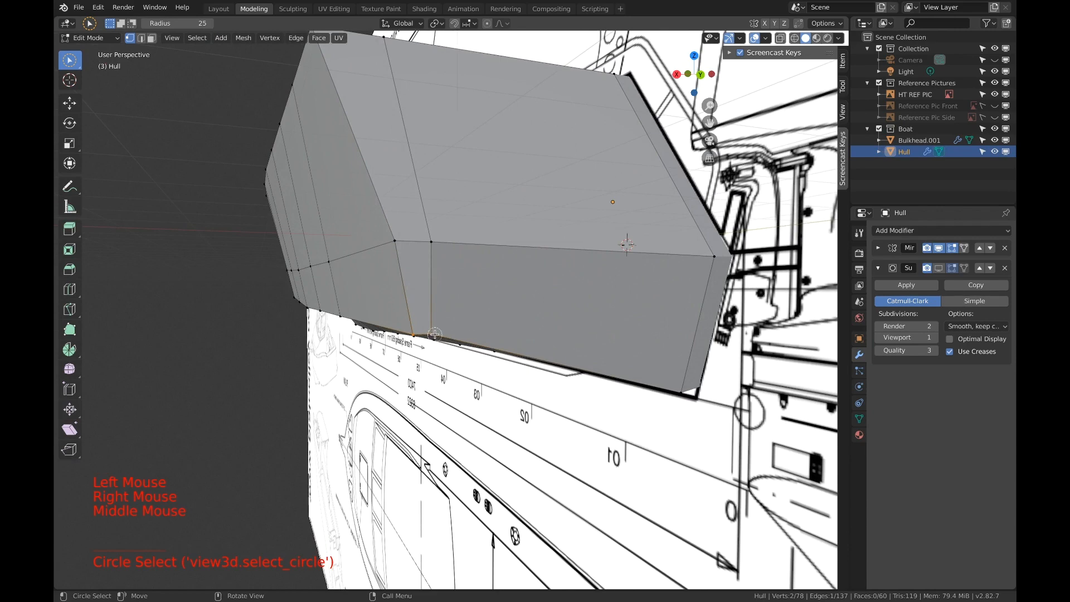
middle_click_drag(705, 333, 657, 324)
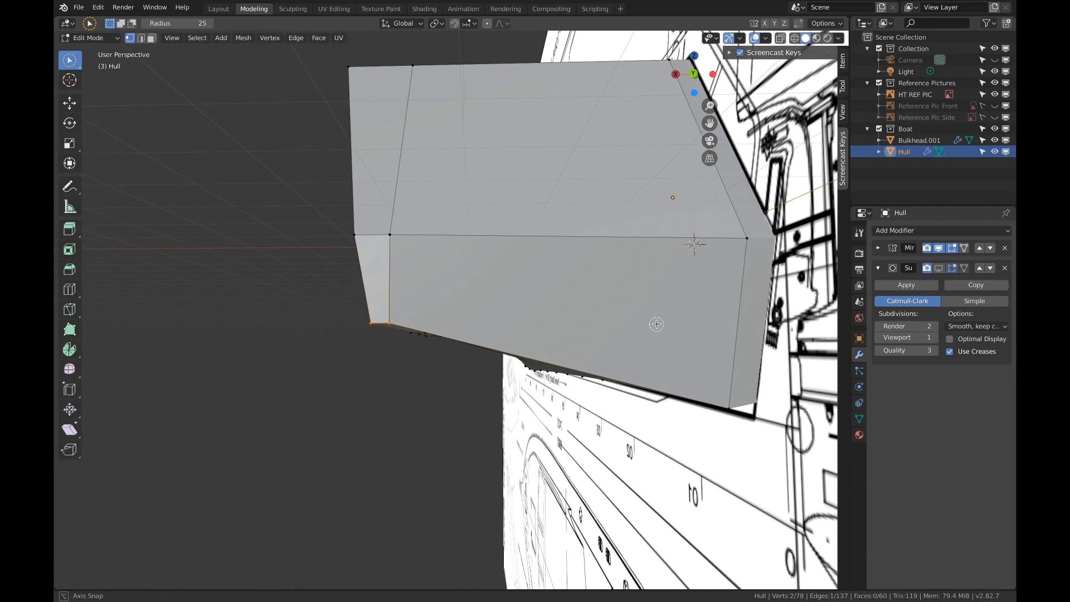
middle_click_drag(656, 324, 661, 328)
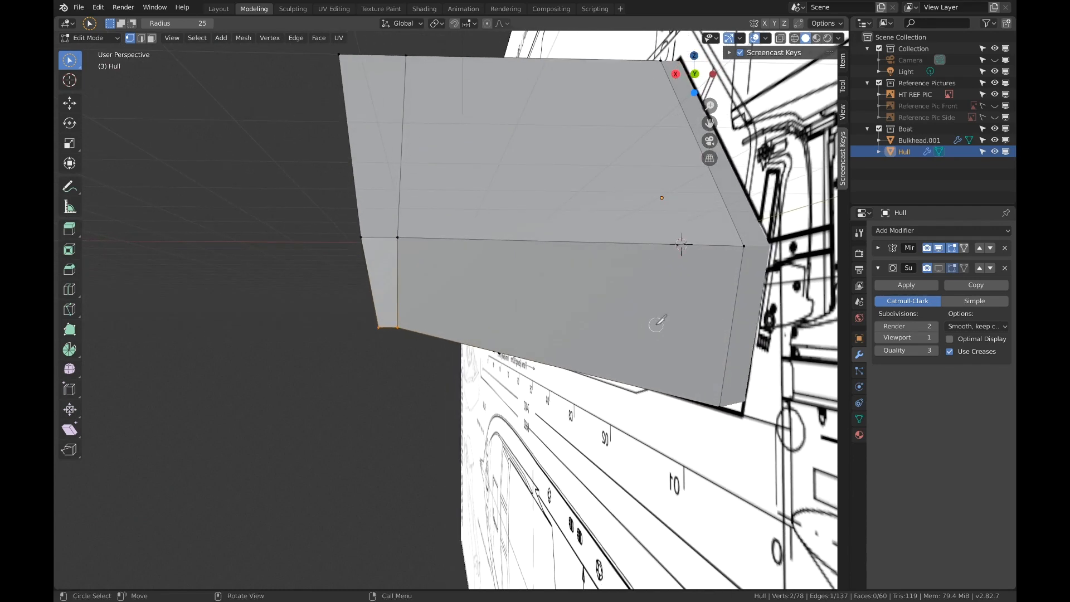
key("k")
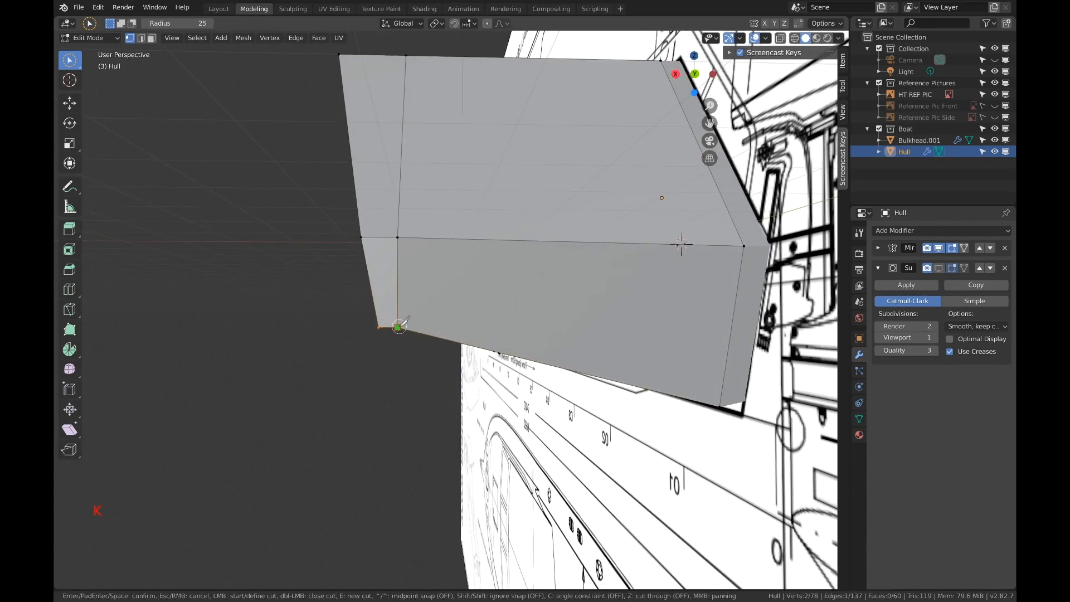
key("c")
left_click(773, 329)
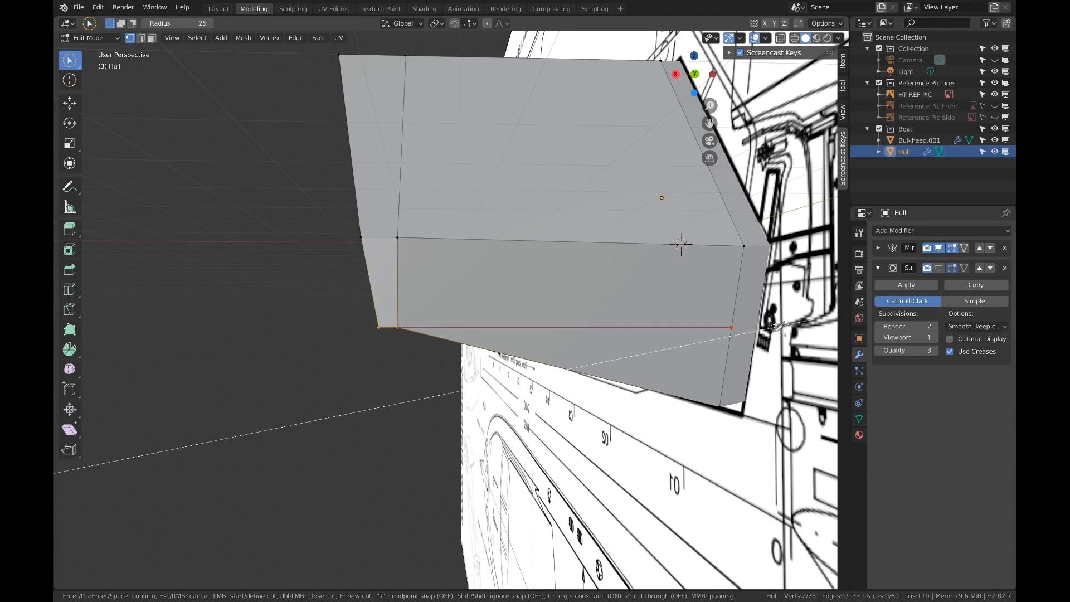
key("Return")
middle_click_drag(771, 331, 686, 223)
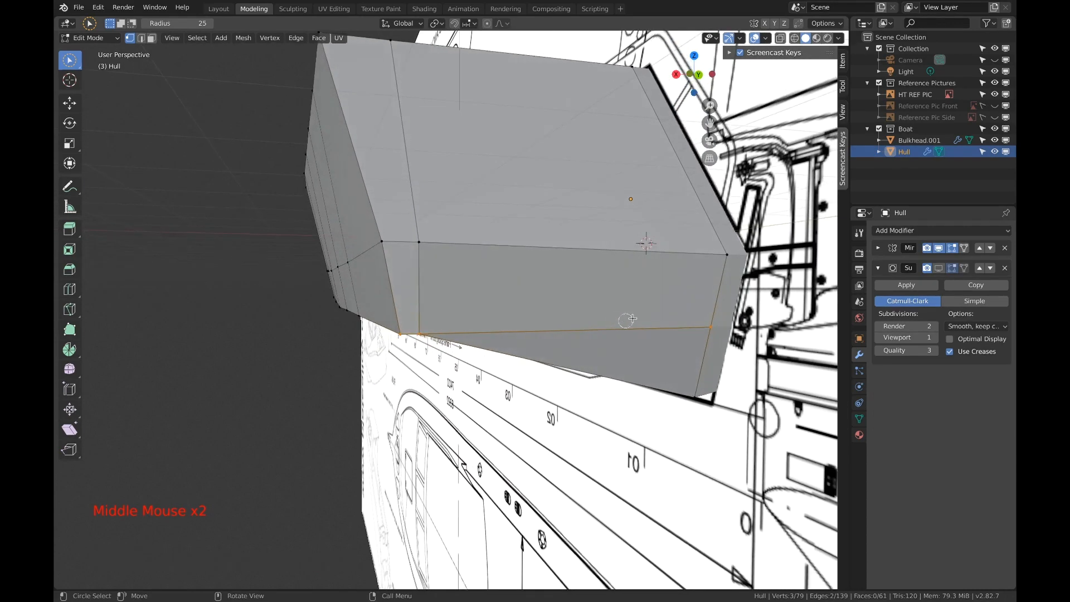
In right orthographic wireframe view, reselect the transom's chine-level vertices and move them -0.306 m along Y onto the drawing's slanted transom line.
scroll(685, 223, "down", 1)
left_click(700, 76)
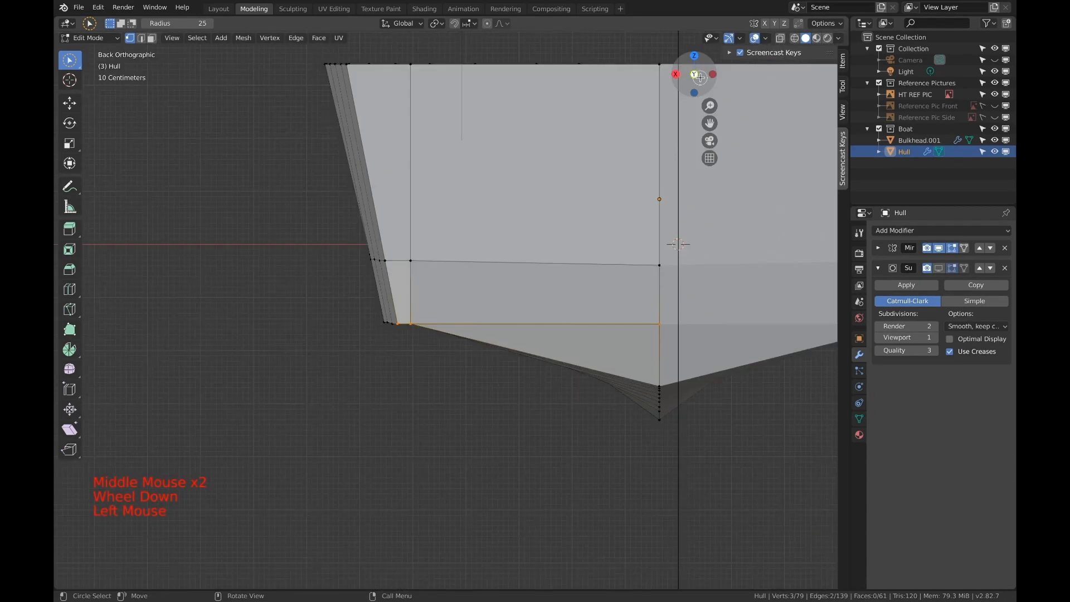
left_click(676, 75)
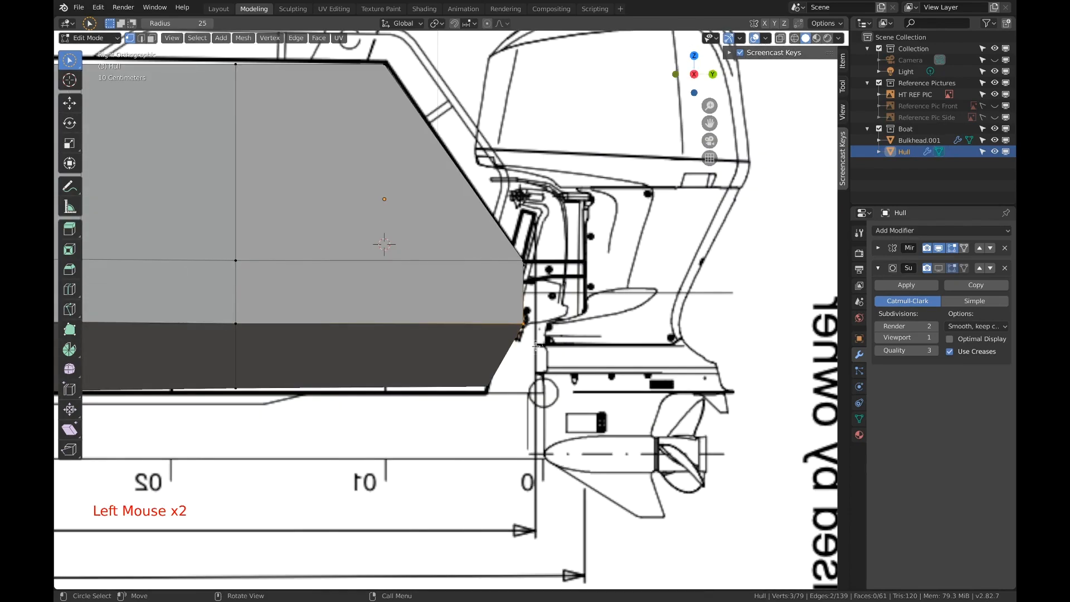
scroll(536, 345, "up", 3)
middle_click_drag(535, 340, 455, 314, "shift")
middle_click(490, 310, "shift")
key("z")
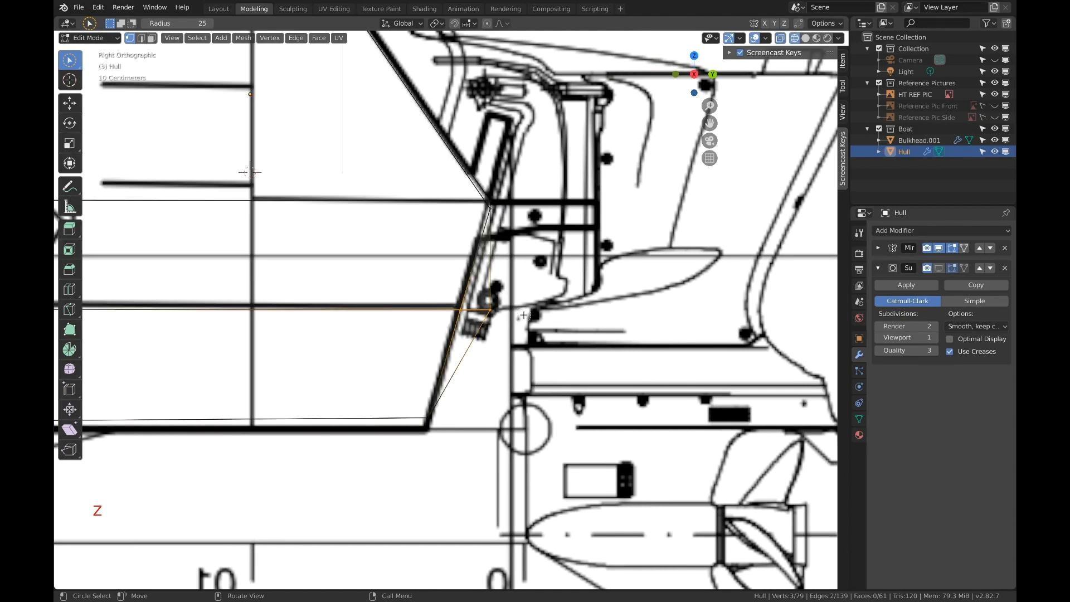
key("s")
left_click(507, 307)
key("a")
key("a")
key("a")
key("c")
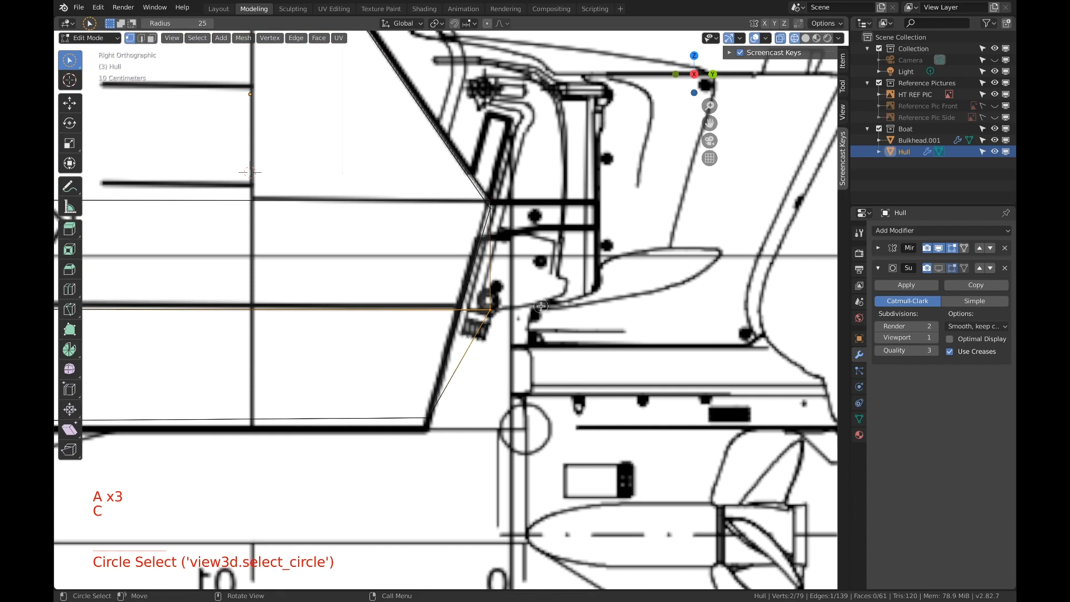
key("g")
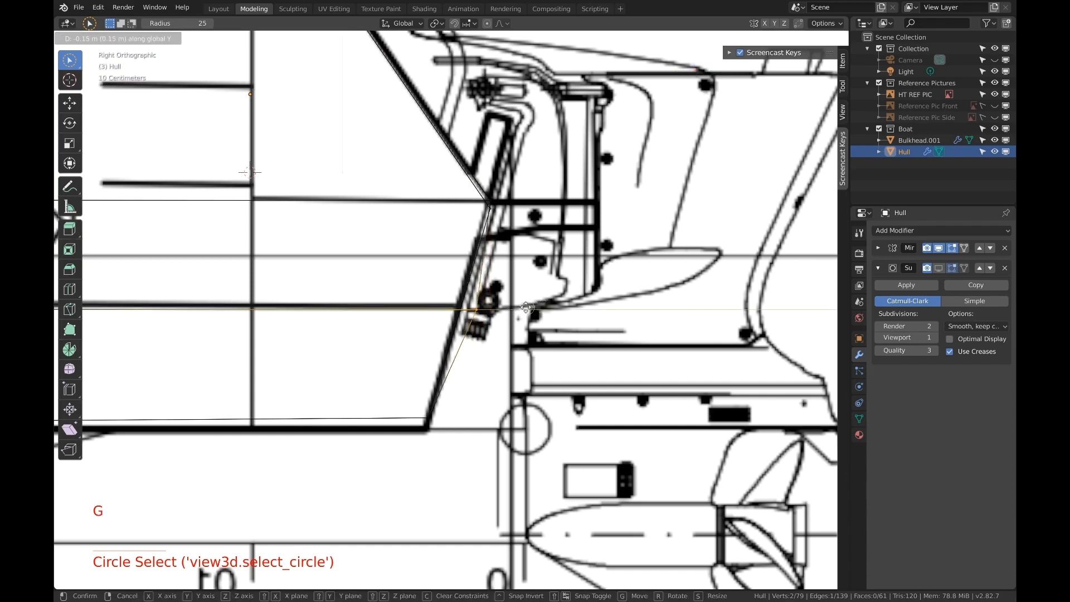
left_click(513, 307)
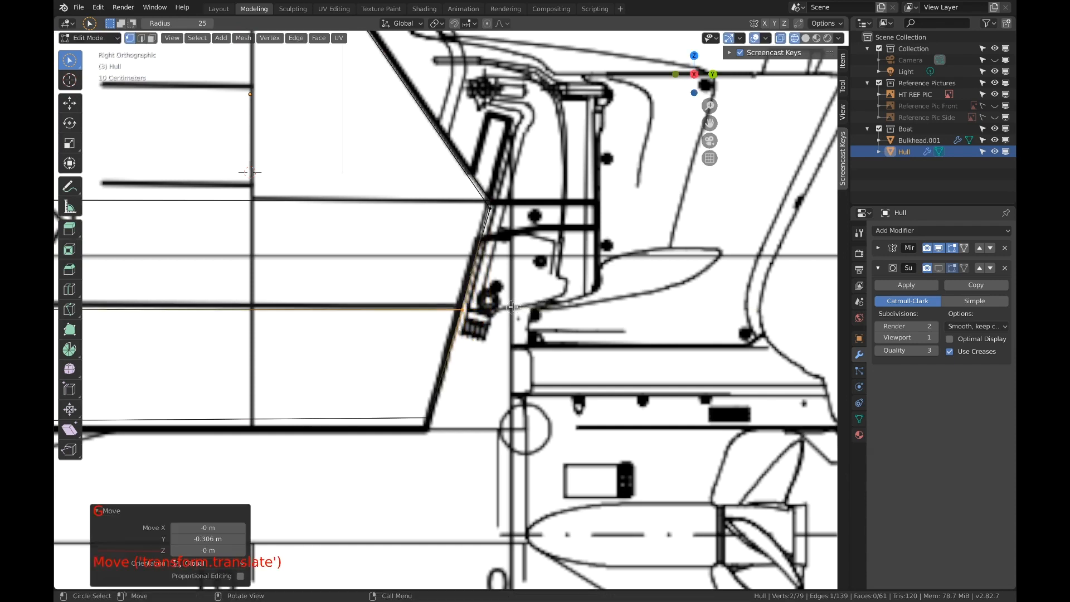
Reselect the transom's chine-level vertices in the right orthographic view, flatten them by scaling Y to 0, and switch to solid shading.
key("a")
key("a")
key("a")
key("c")
left_click(462, 309)
right_click(490, 306)
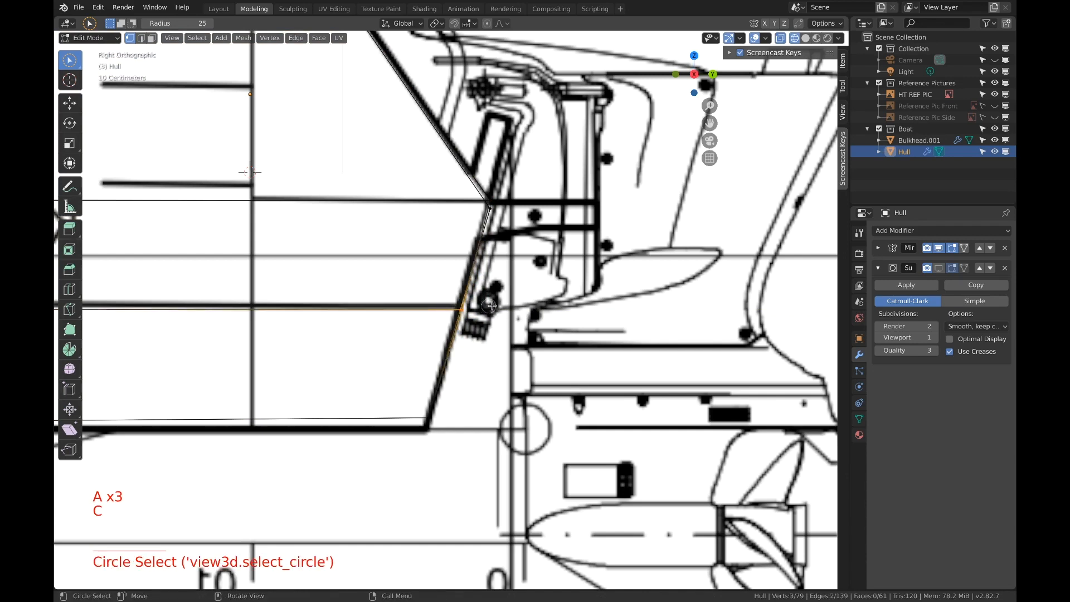
key("s")
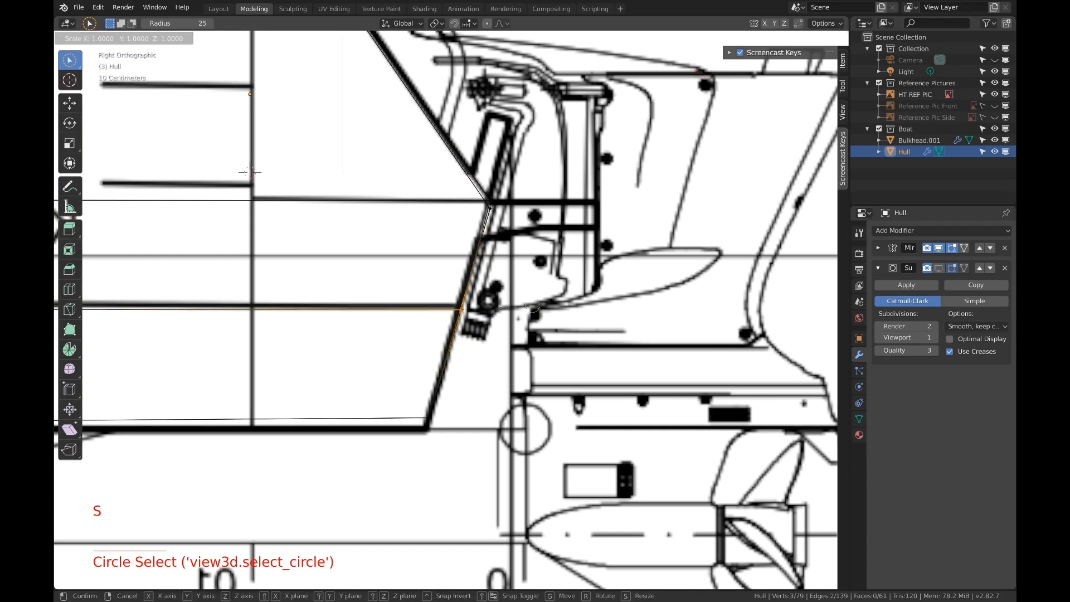
key("y")
key("0")
key("Return")
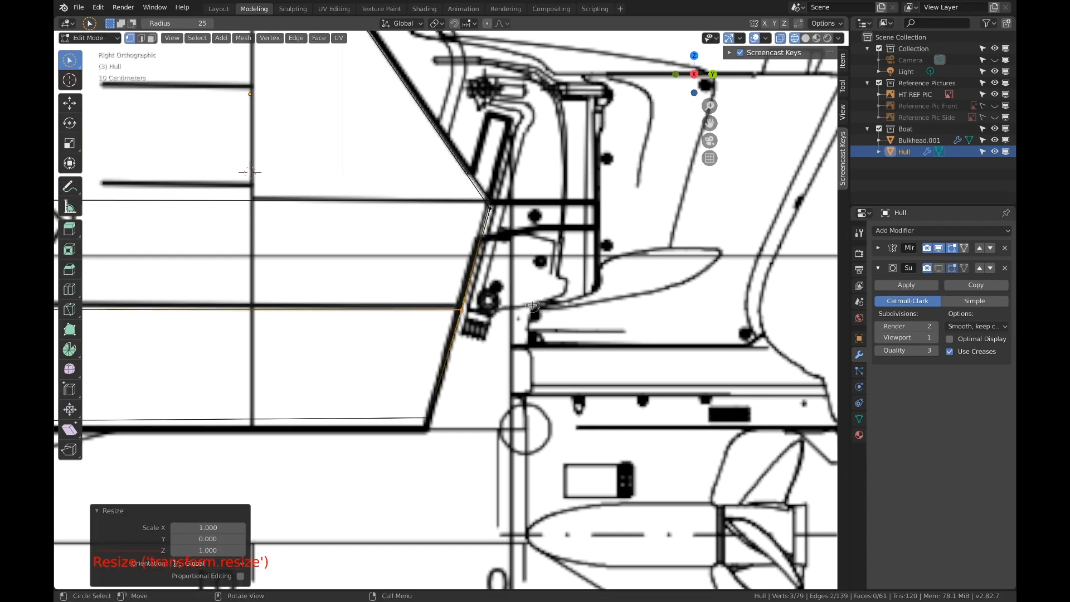
key("z")
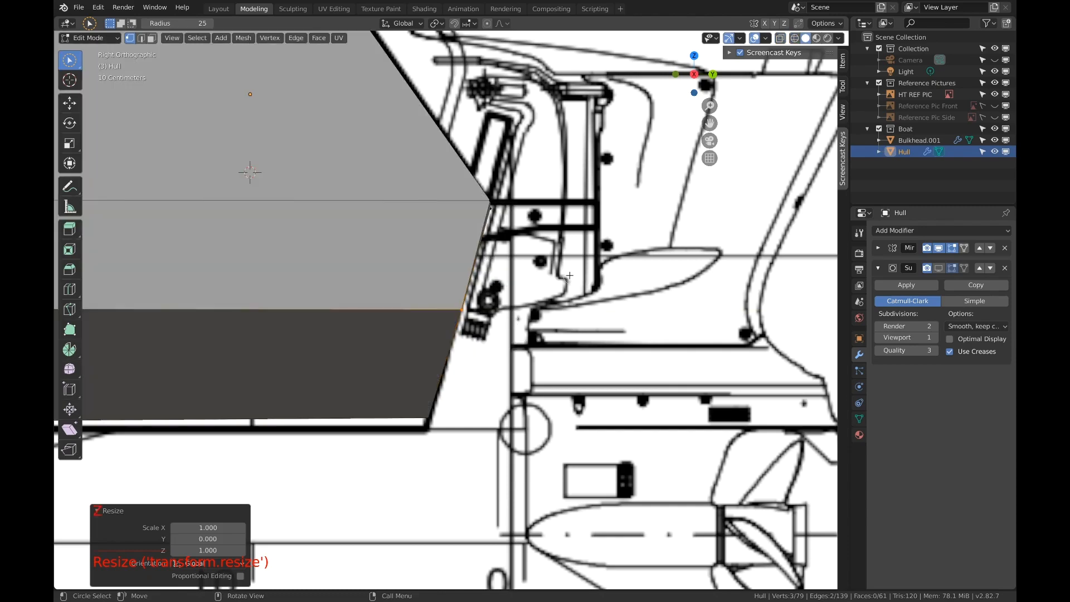
scroll(562, 273, "down", 2)
scroll(561, 273, "down", 3)
middle_click_drag(560, 273, 548, 273)
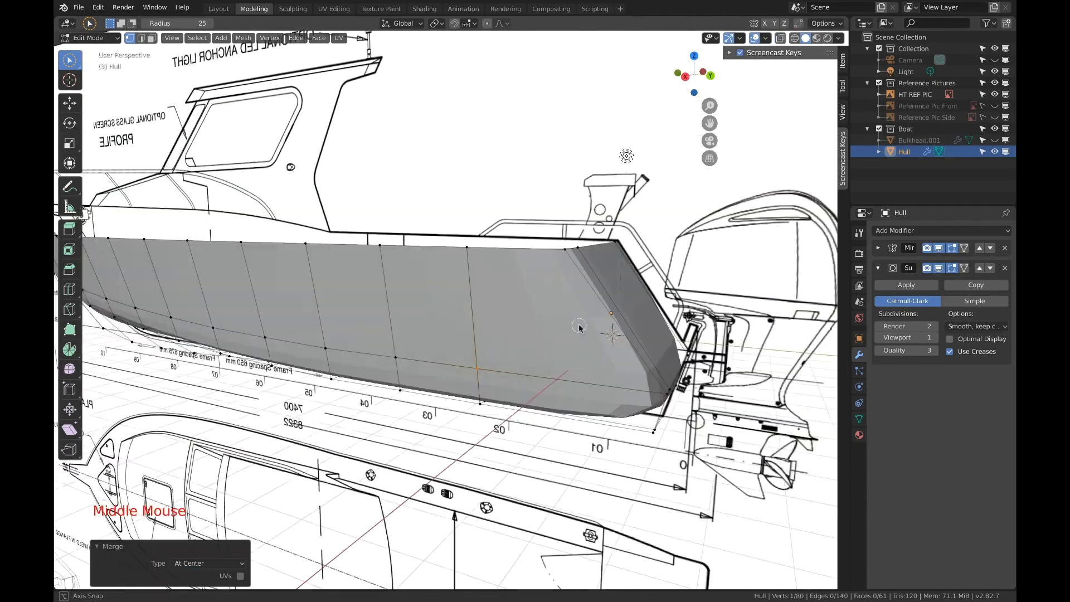
In right orthographic view, add one lengthwise loop cut through the upper hull side, slid to just below the top edge with factor 0.949.
mouse_move(580, 327)
middle_mouse_down()
mouse_move(588, 305)
mouse_move(557, 301)
mouse_move(593, 310)
middle_mouse_up()
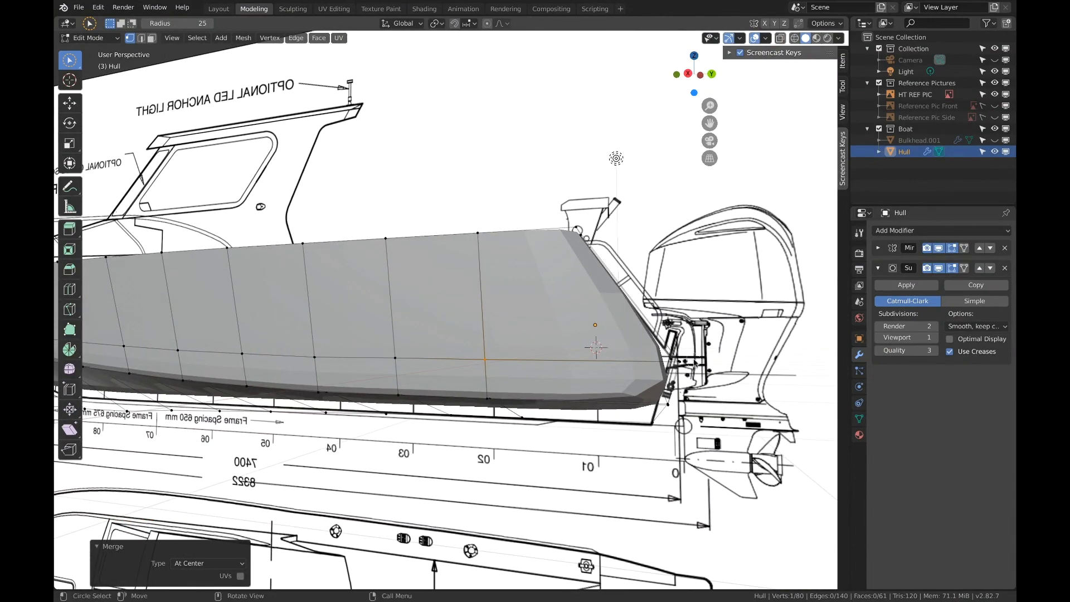
left_click(688, 73)
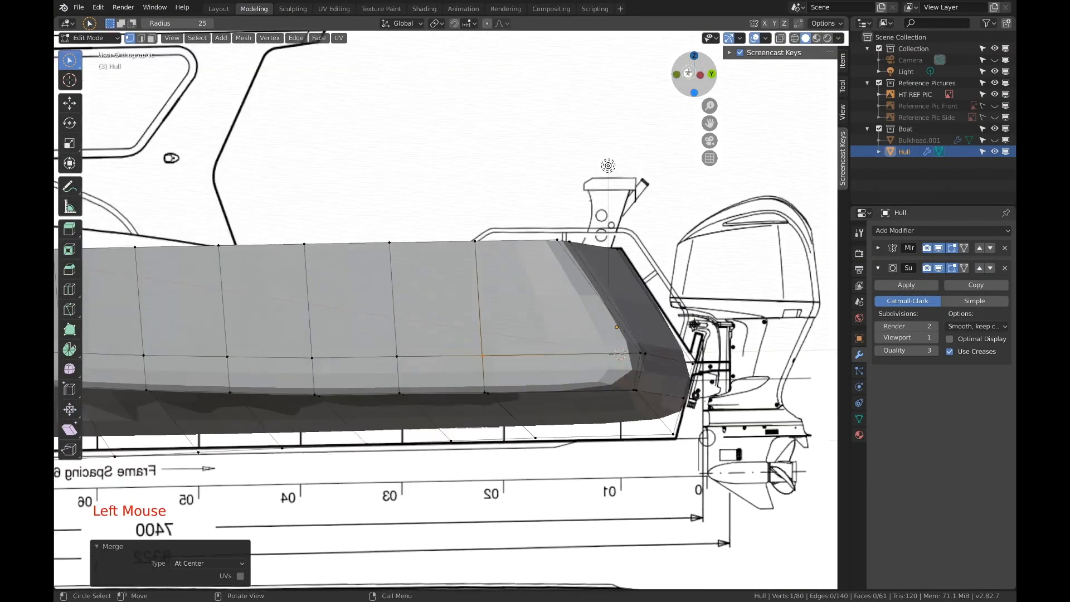
scroll(642, 359, "up", 3)
middle_click_drag(643, 360, 623, 300, "shift")
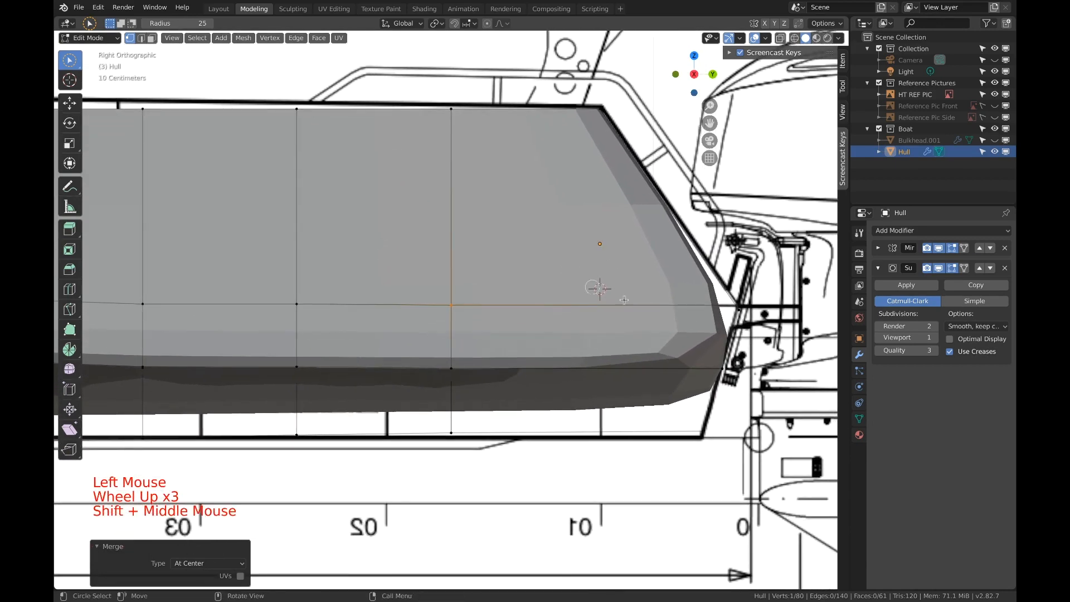
scroll(723, 323, "up", 1)
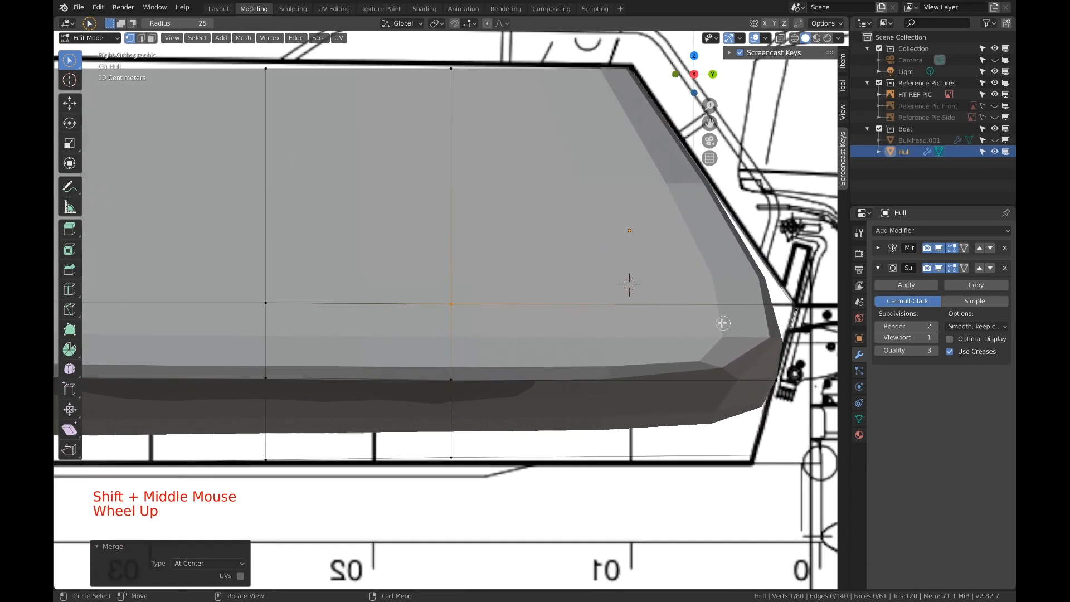
key("ctrl+r")
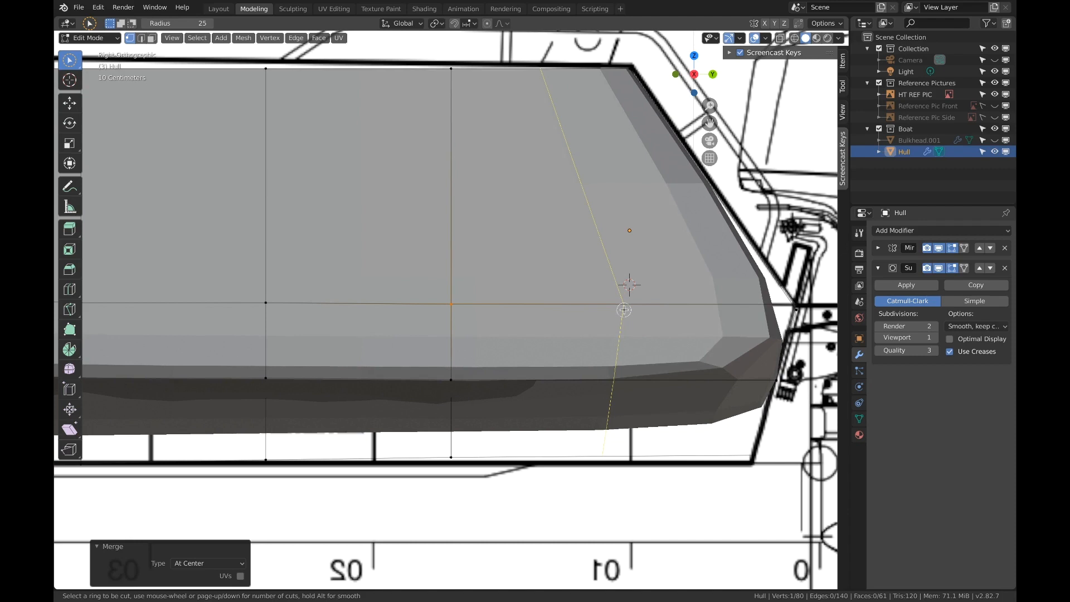
left_click(453, 190)
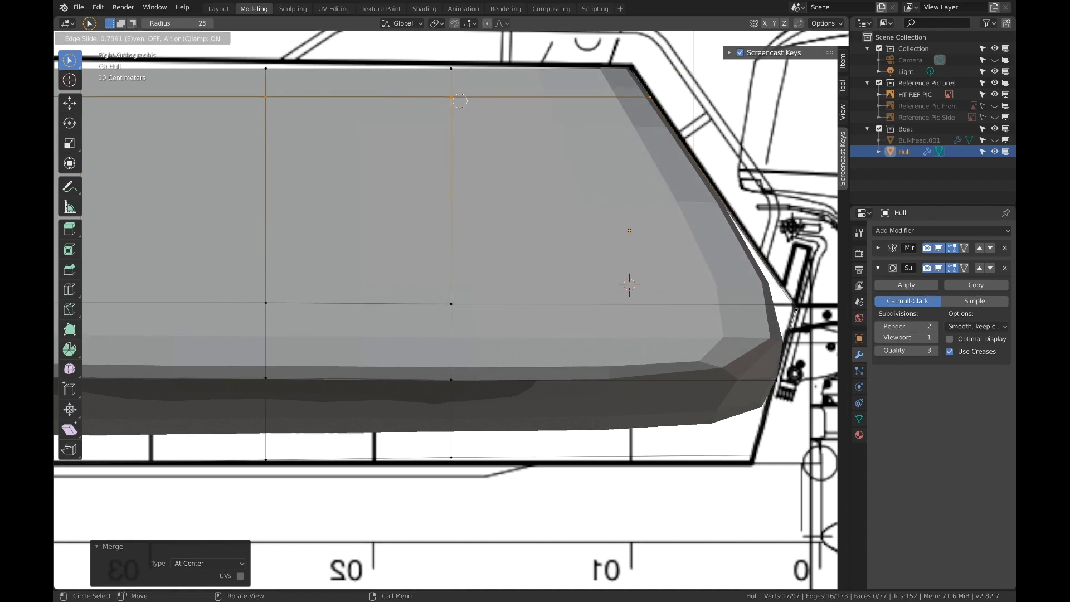
key("e")
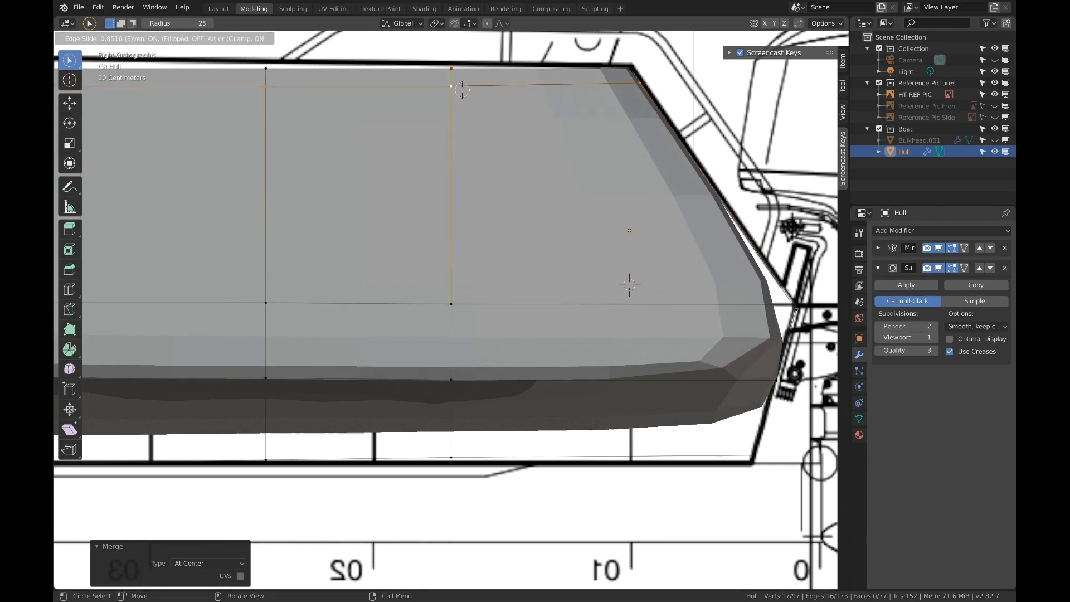
key("f")
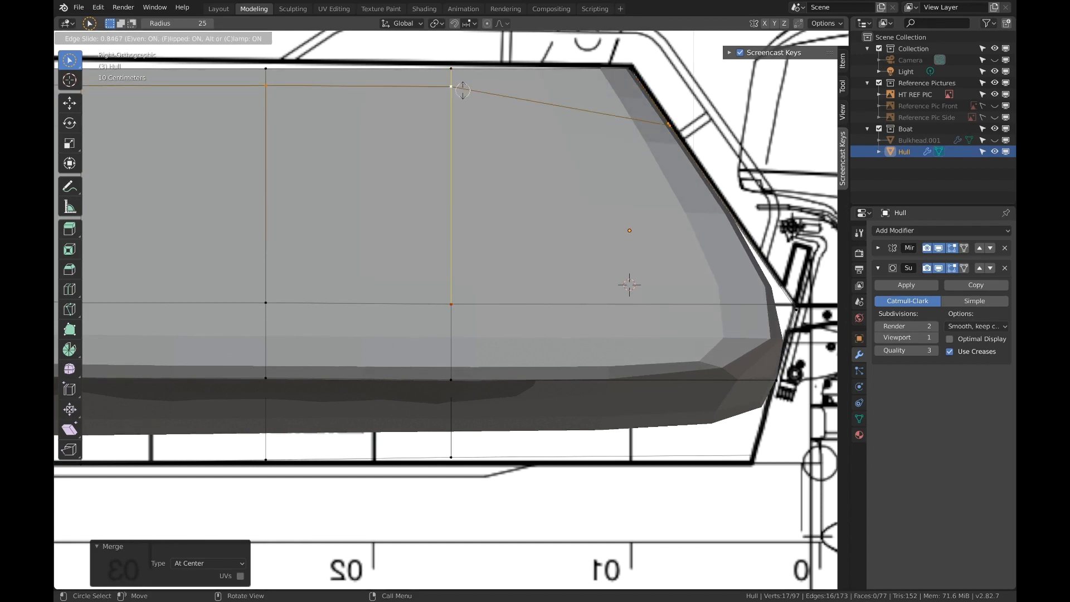
key("e")
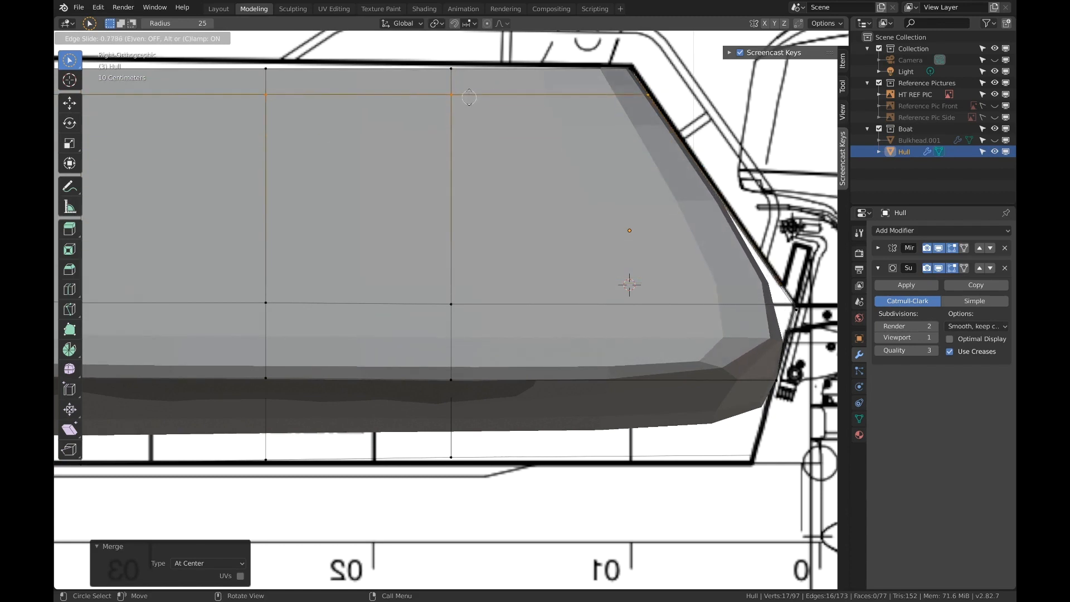
left_click(468, 79)
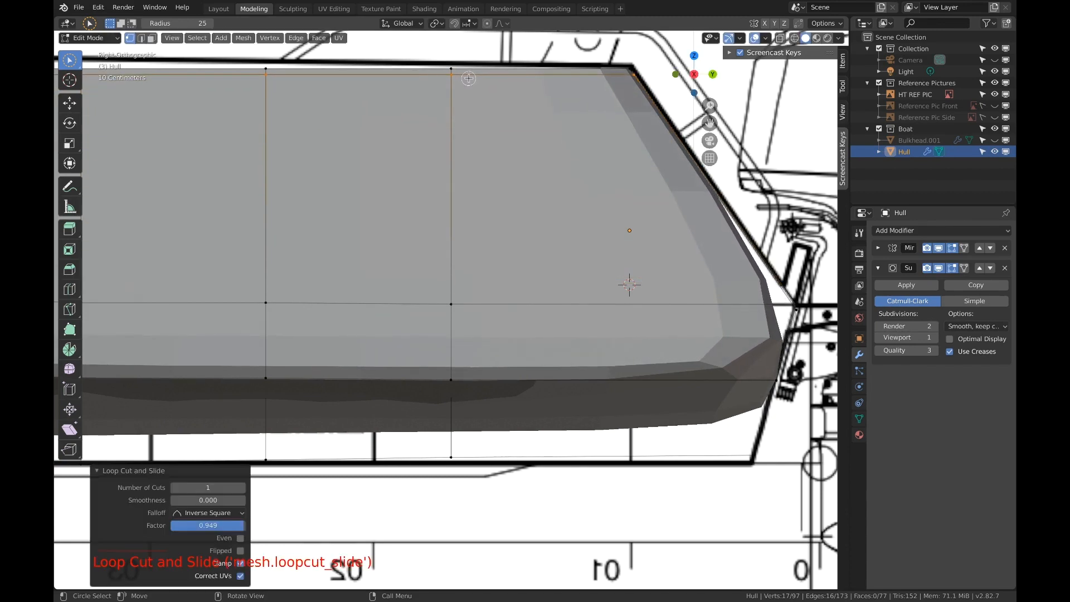
Add an upright loop cut through the hull side's aftmost panel and slide it close to the stern corner edge.
middle_click_drag(509, 139, 426, 278)
scroll(463, 166, "down", 2)
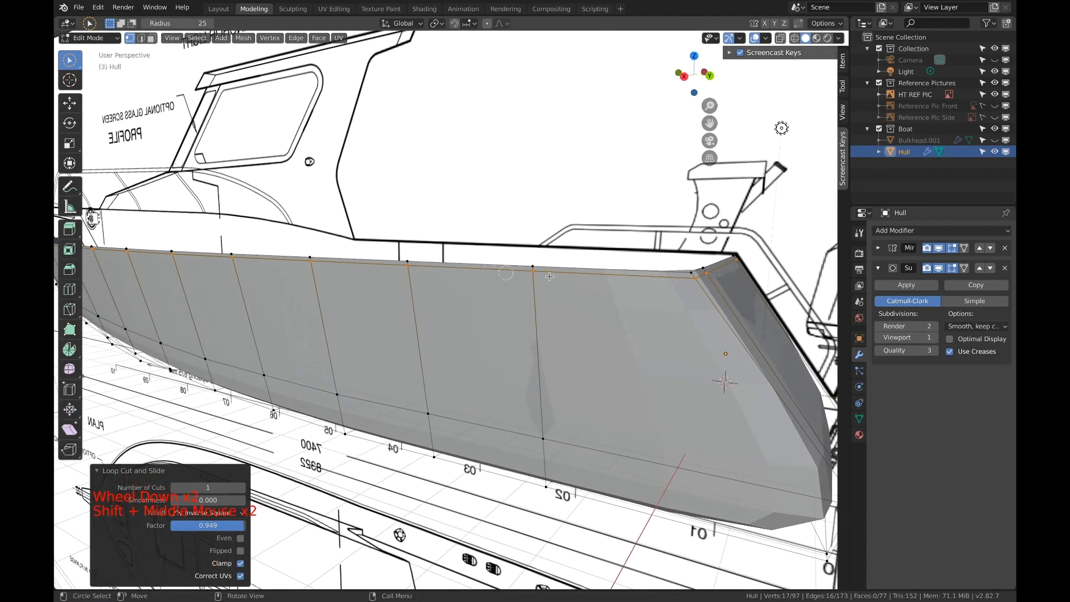
middle_click_drag(591, 287, 614, 296)
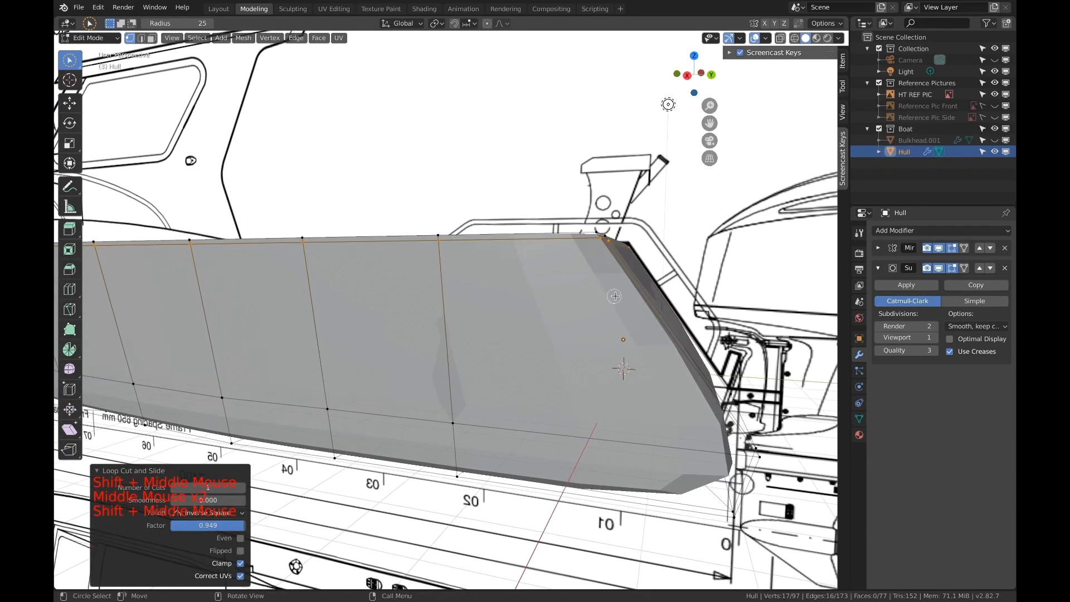
key("ctrl+r")
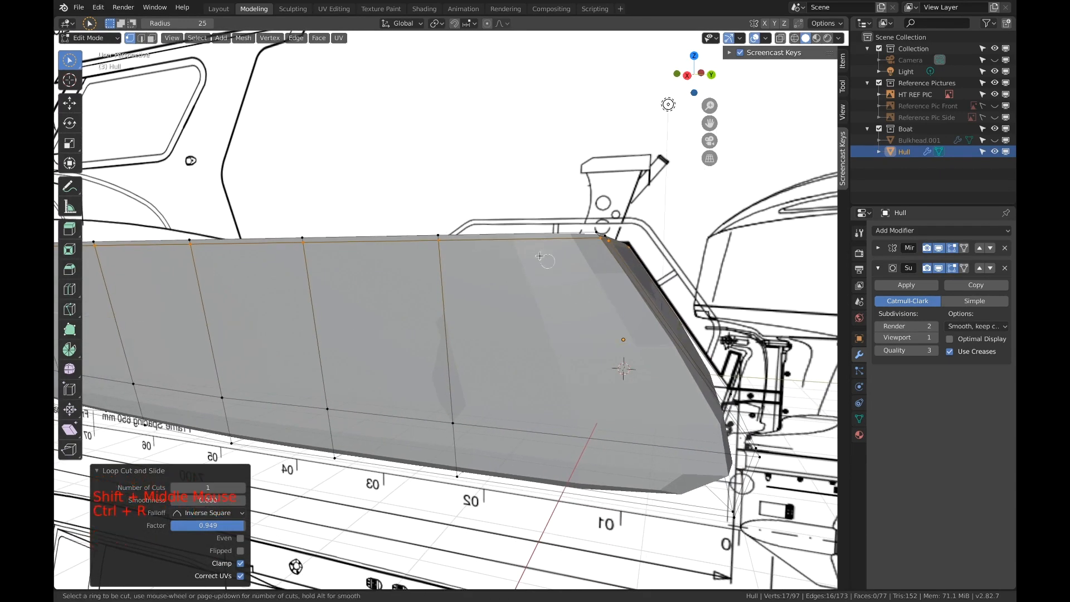
left_click(528, 240)
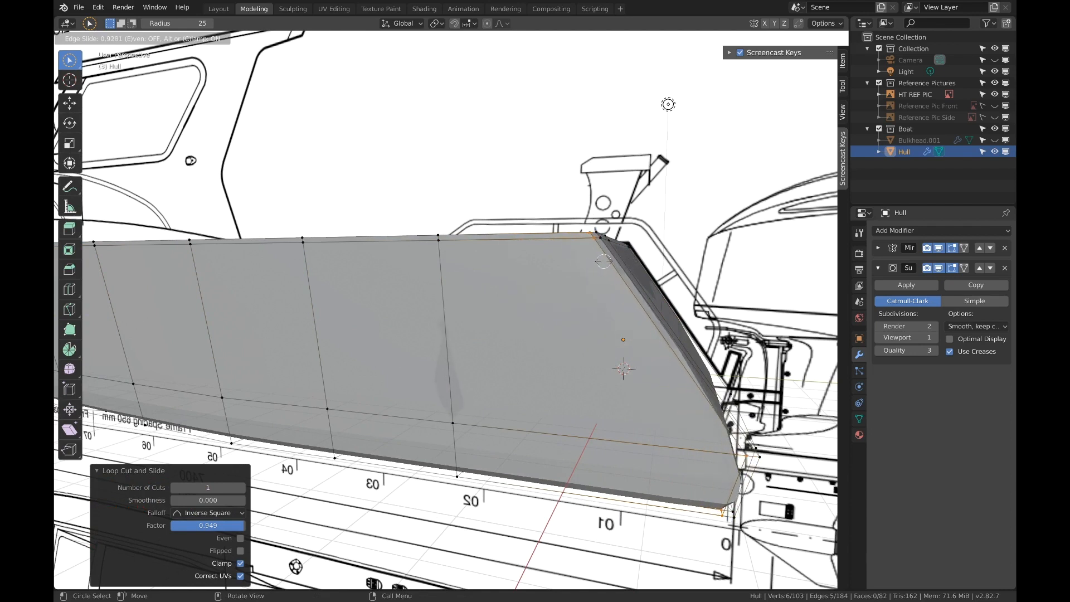
left_click(605, 261)
Add lengthwise loop cuts on both sides of the edge where the transom bends, the upper one with factor -0.980 and the lower tight beneath it.
middle_click_drag(660, 273, 546, 237)
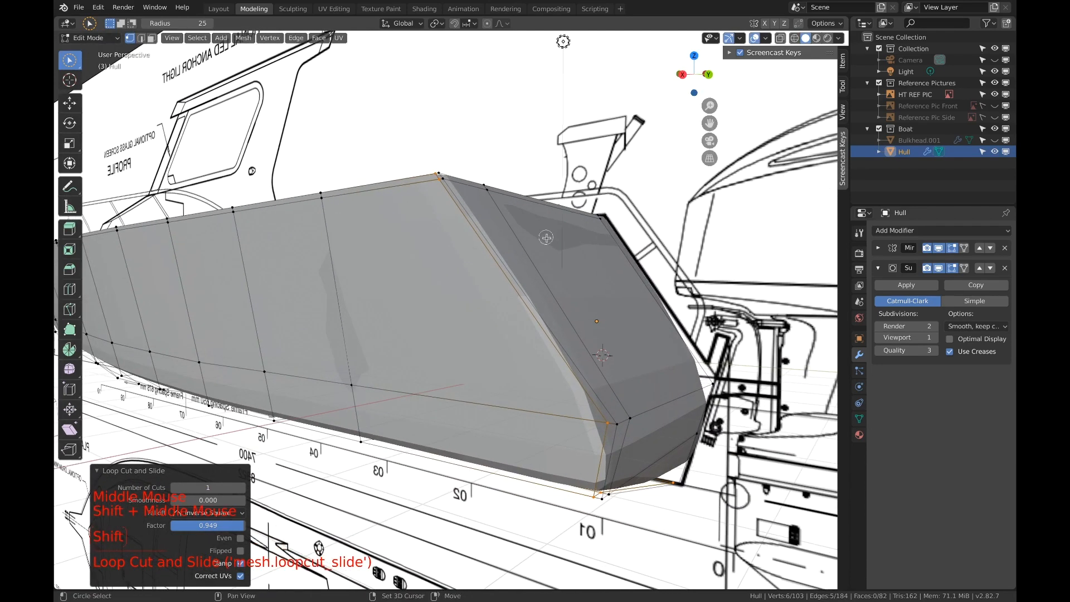
key("ctrl+r")
left_click(615, 340)
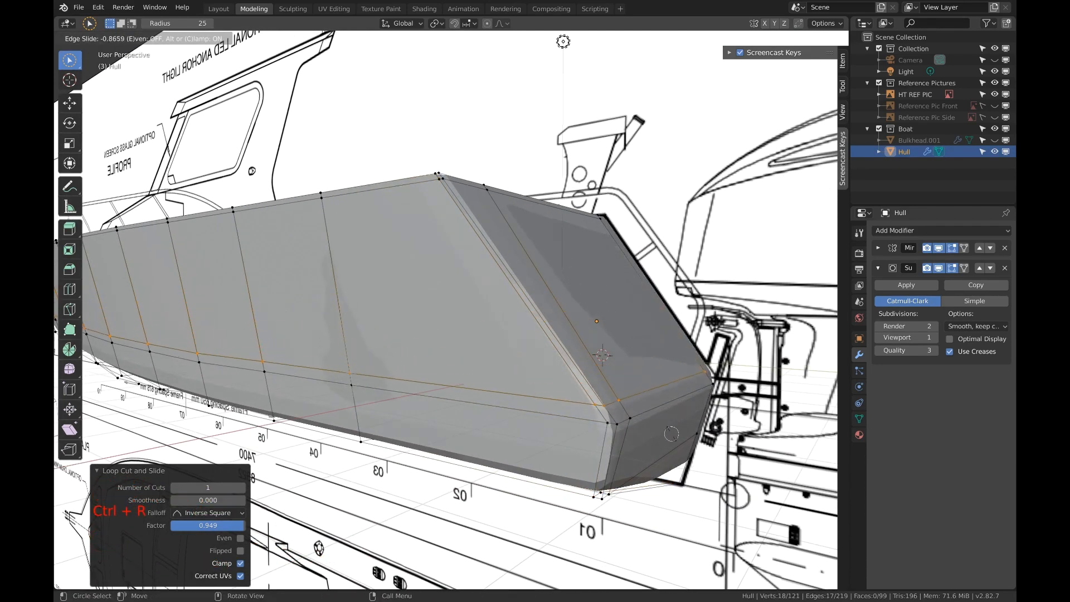
left_click(680, 444)
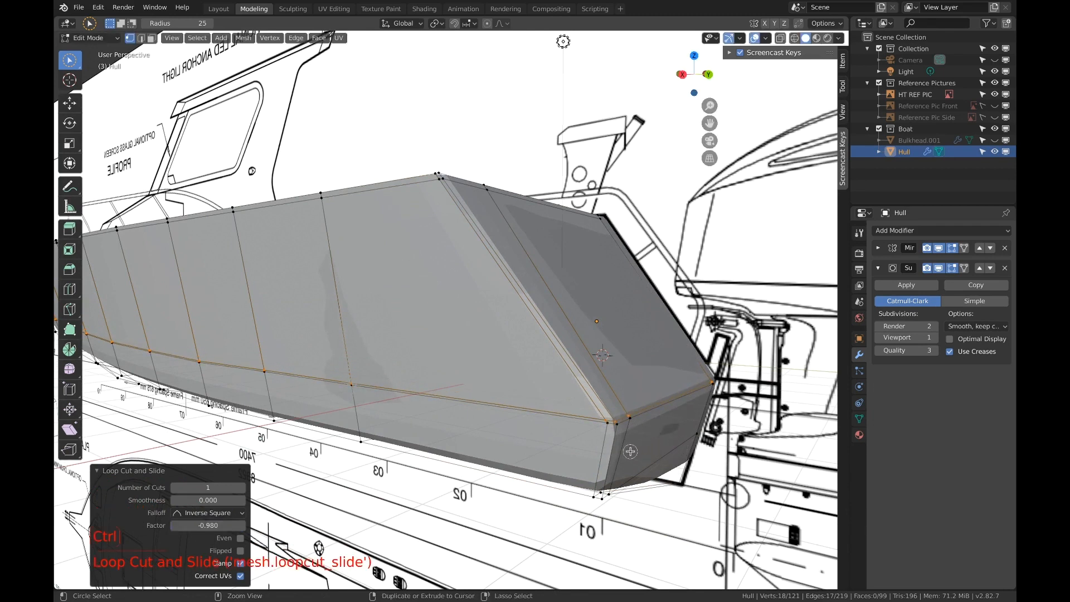
key("ctrl+r")
left_click(630, 440)
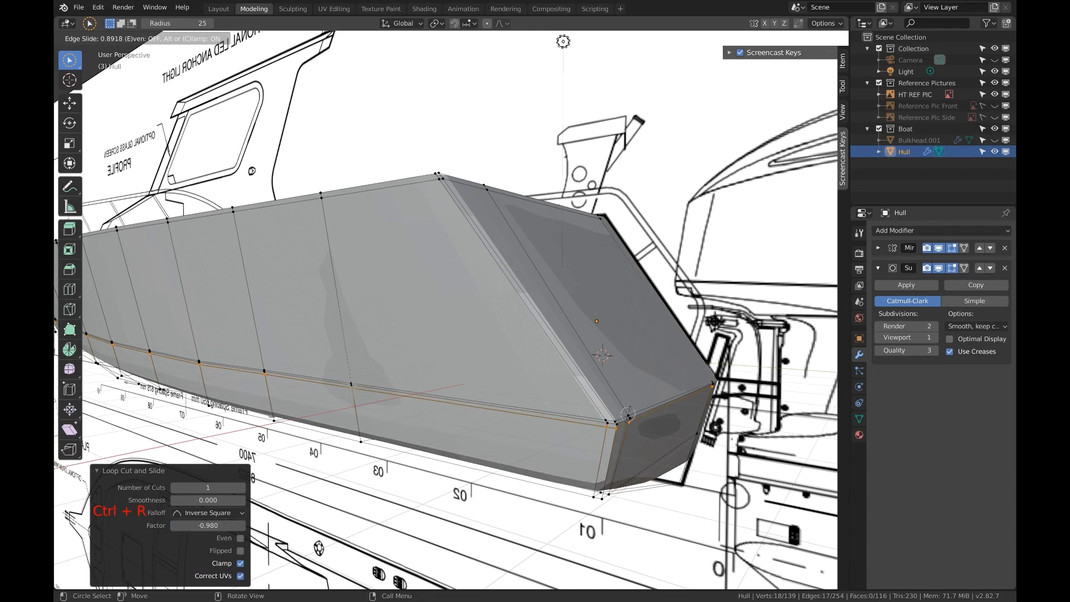
double_click(628, 415)
Add a lengthwise loop cut between the transom's bend and the chine, slid to just above the chine edge.
middle_click_drag(626, 442, 624, 360, "shift")
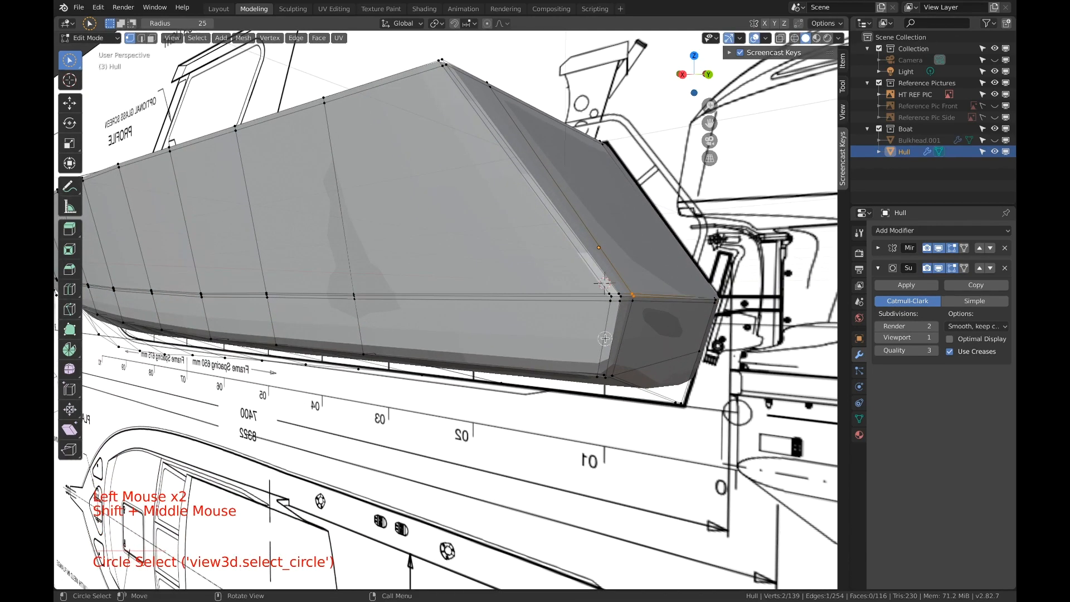
key("ctrl+r")
left_click(616, 379)
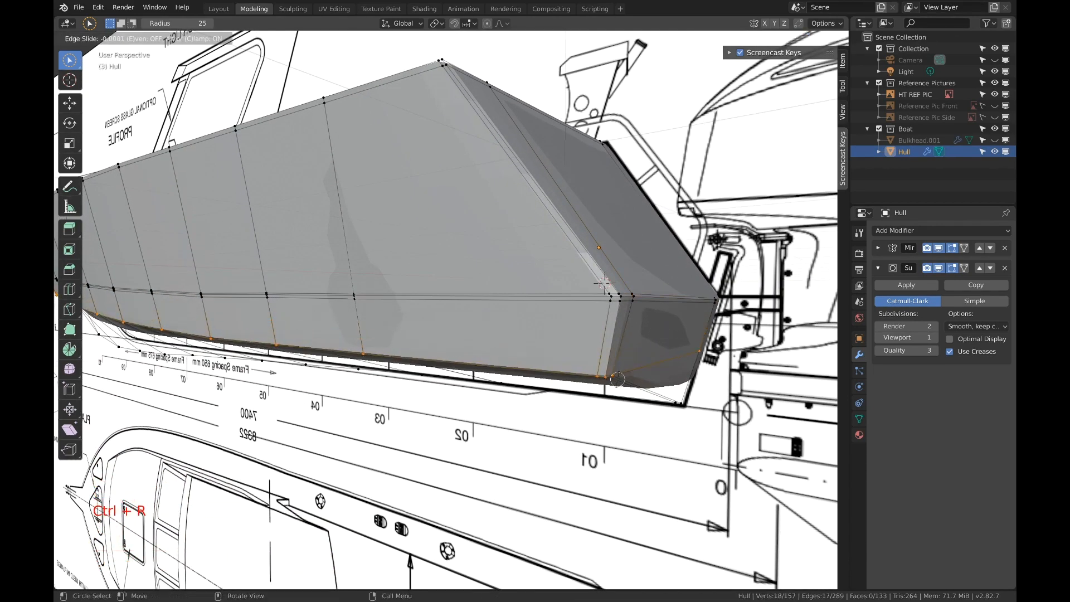
double_click(617, 379)
Add an upright loop cut through the transom's narrow outer strip and slide it close to the stern corner edge.
middle_click_drag(617, 379, 576, 405)
scroll(549, 326, "up", 2)
scroll(573, 403, "down", 1)
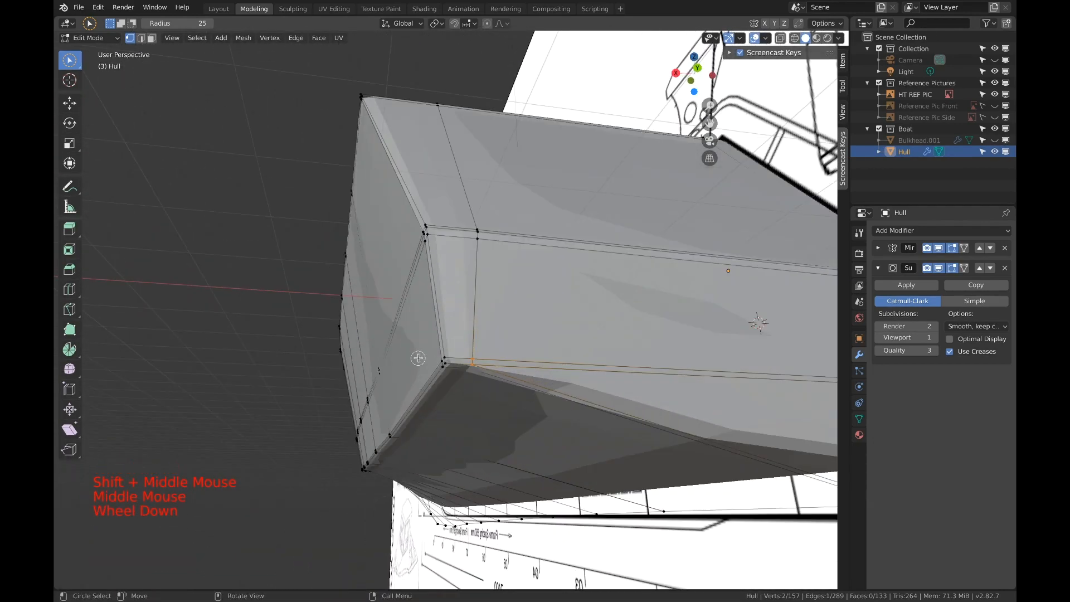
middle_click_drag(418, 358, 416, 355)
scroll(413, 355, "up", 2)
key("ctrl+r")
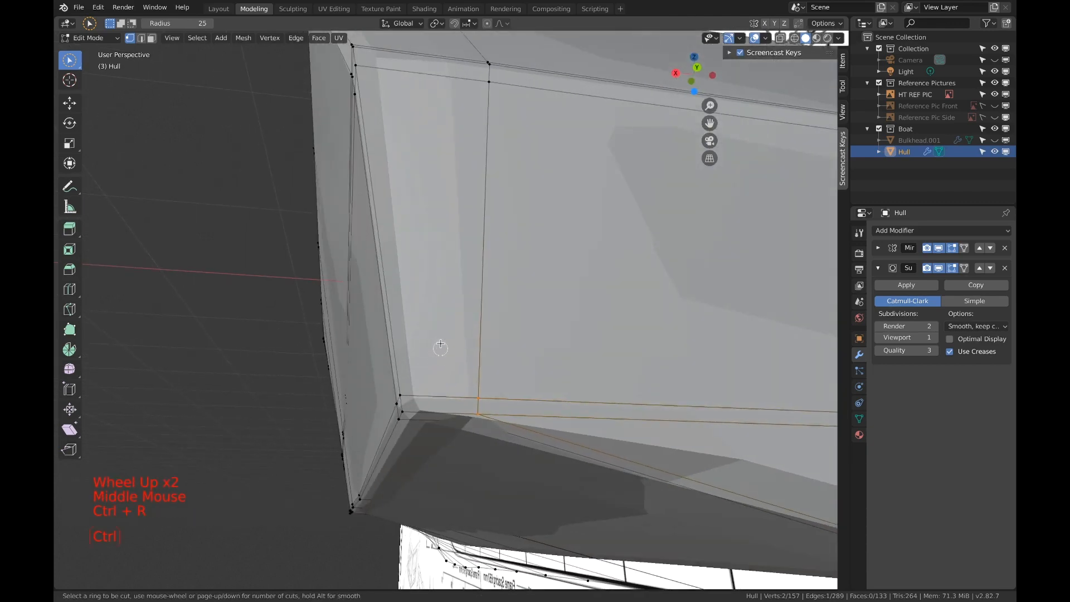
left_click(439, 390)
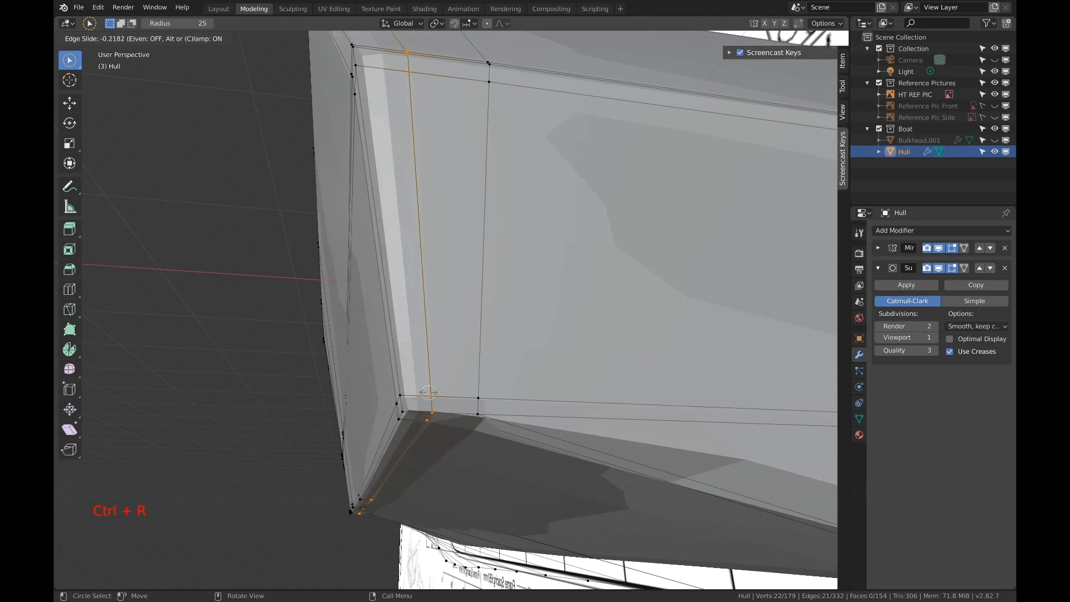
left_click(409, 395)
left_click(421, 396)
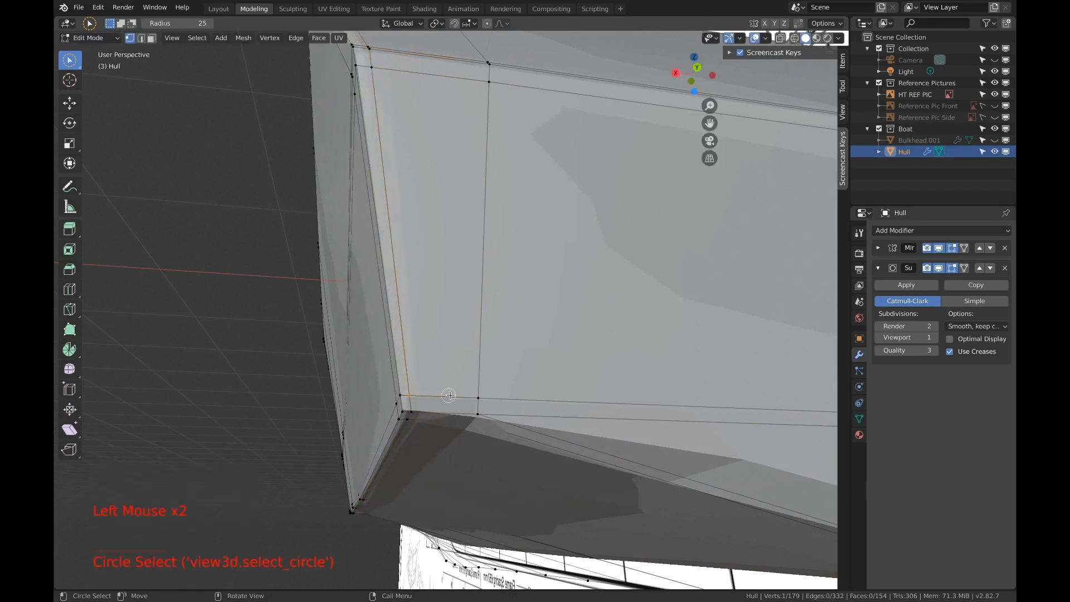
Add another upright loop cut in the transom's outer strip, slid to just outboard of the strip's inner edge.
key("ctrl+r")
left_click(457, 395)
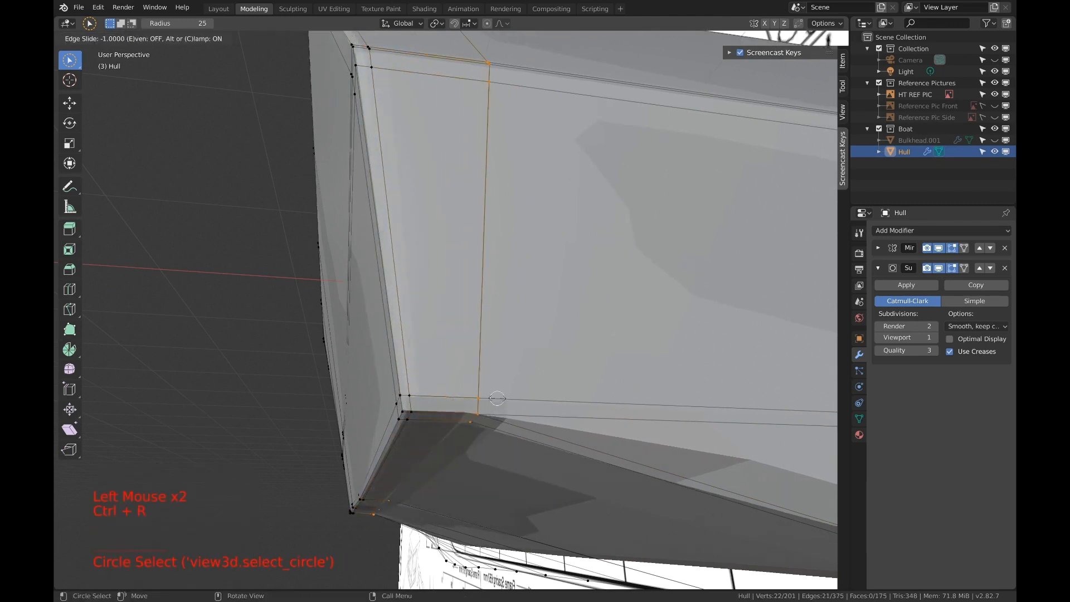
left_click(486, 397)
left_click(521, 399)
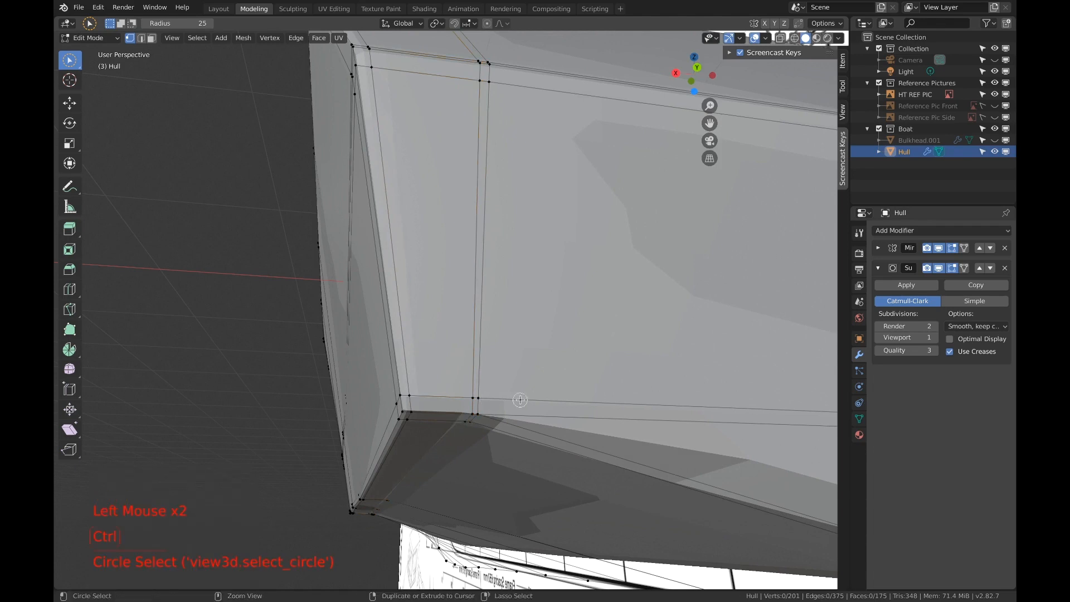
Add an upright loop cut through the wide central transom panel, slid outboard to sit beside the outer strip's inner edge.
key("ctrl+r")
scroll(642, 380, "down", 4)
key("ctrl+r")
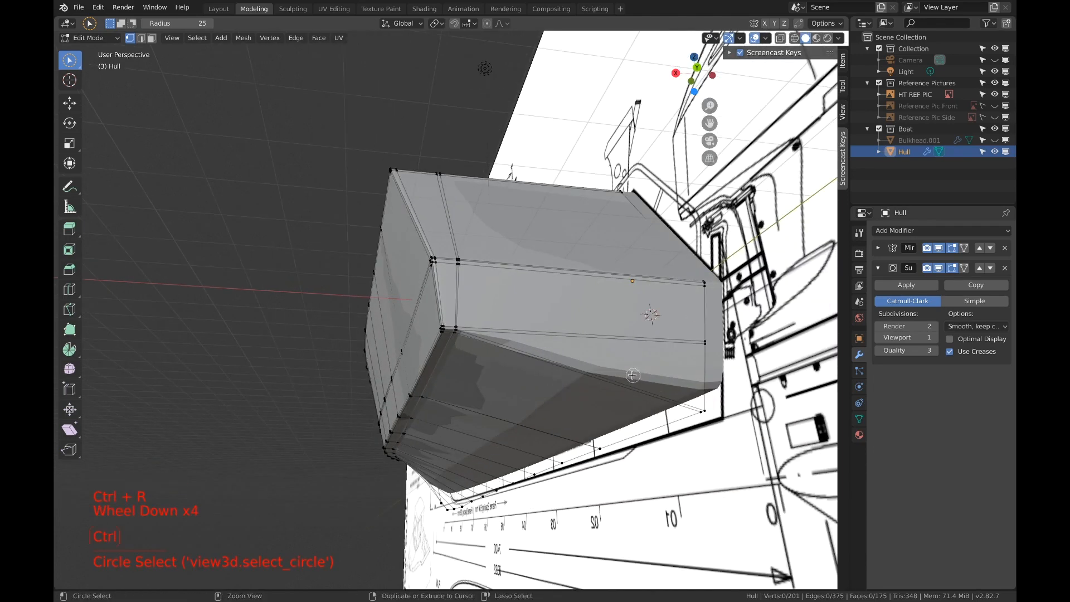
left_click(608, 323)
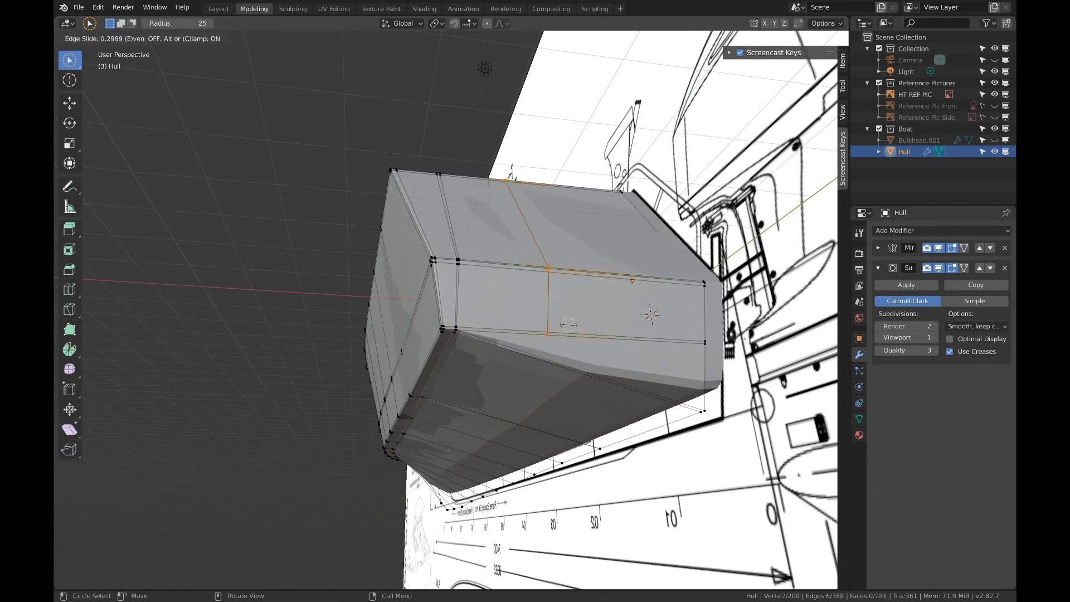
left_click(489, 331)
left_click(488, 335)
scroll(494, 353, "up", 3)
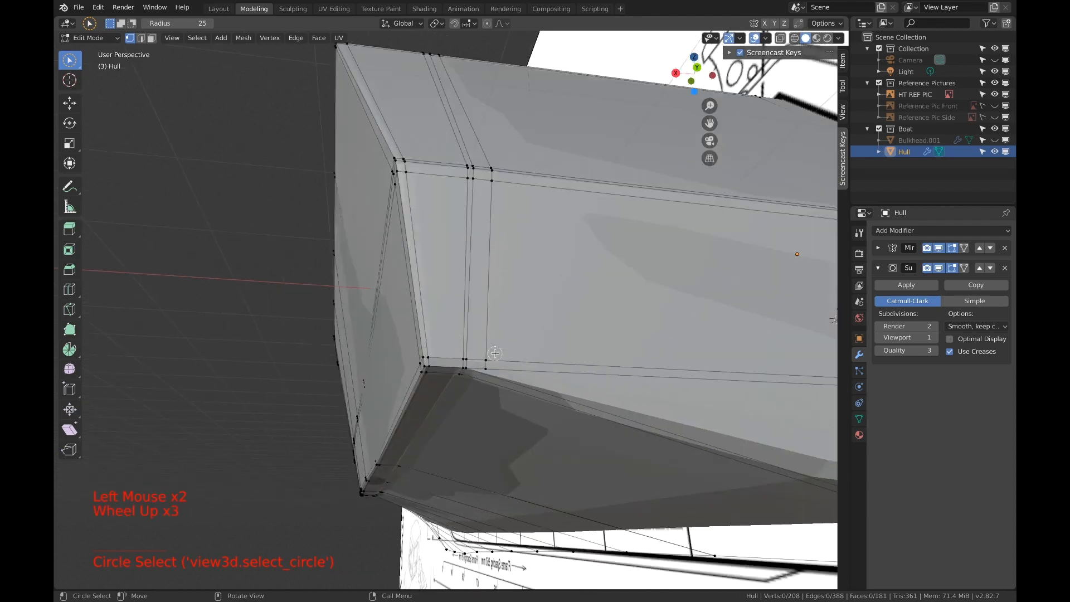
middle_click_drag(574, 401, 480, 328, "shift")
scroll(676, 351, "down", 3)
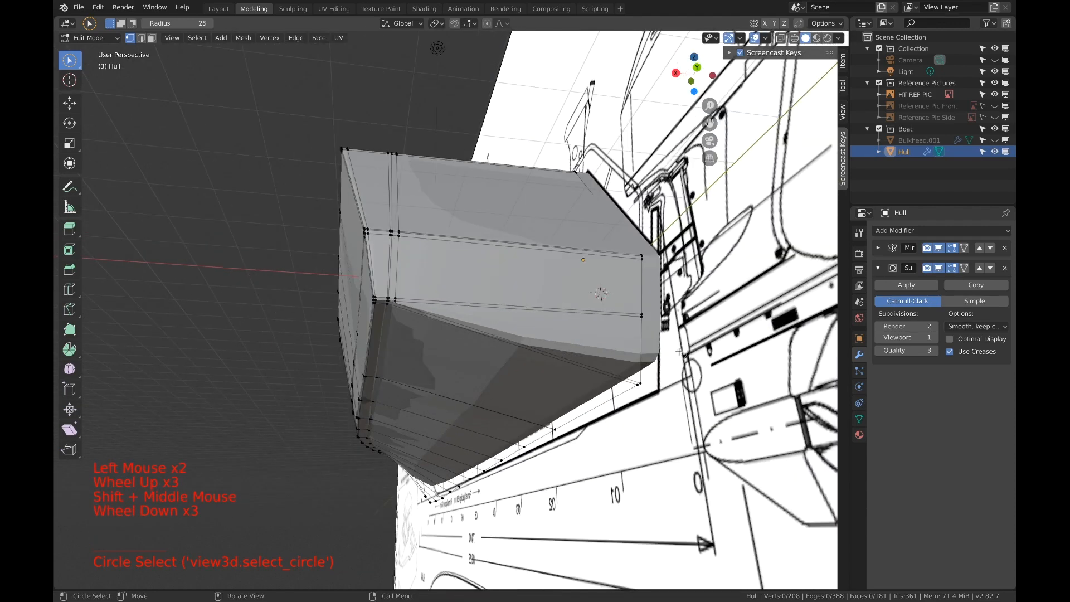
Add a lengthwise loop cut through the hull's bottom panels and slide it outboard, close beside the outer strip's inner edge.
scroll(432, 339, "up", 2)
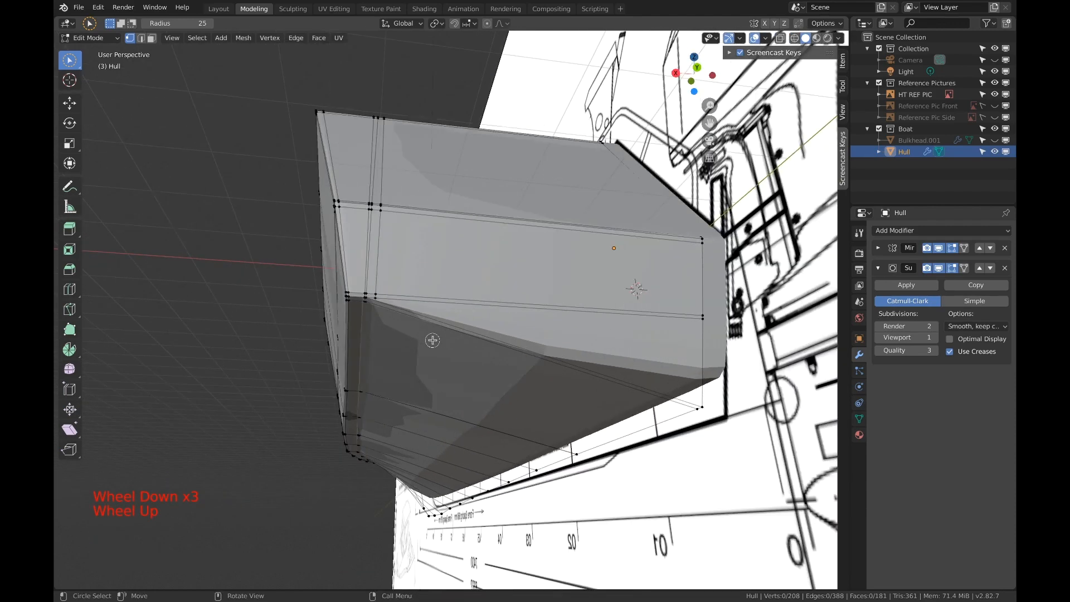
middle_click_drag(433, 337, 436, 324)
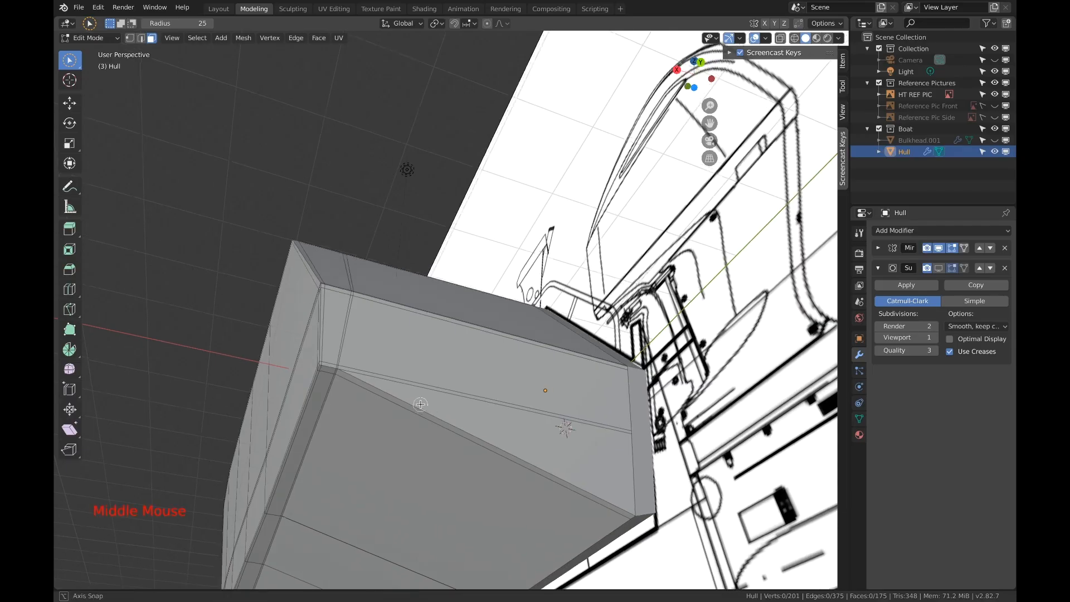
middle_click_drag(423, 479, 407, 496)
middle_click_drag(548, 469, 541, 410, "shift")
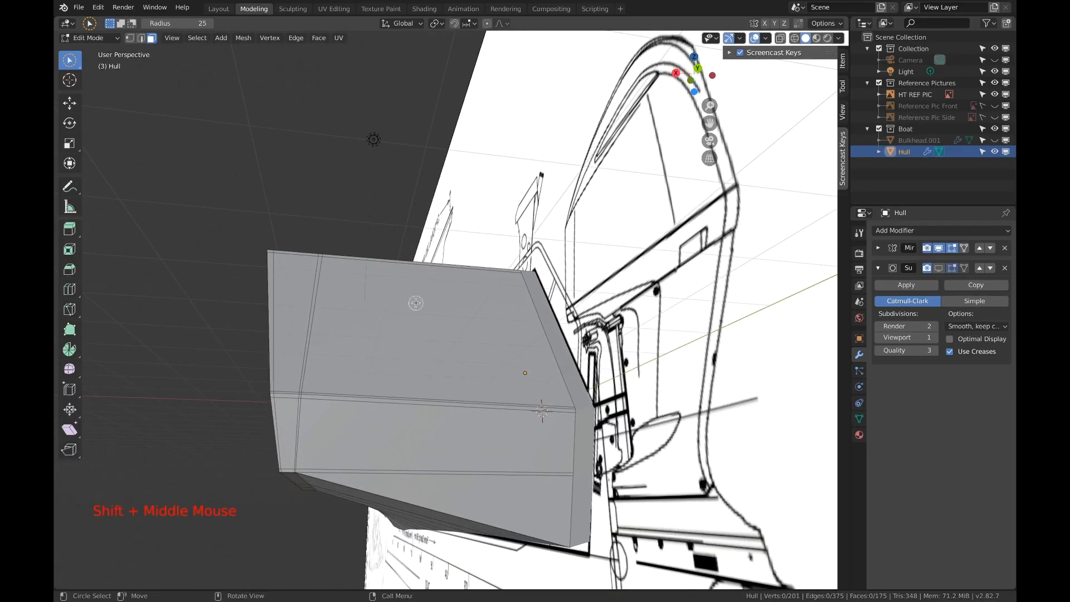
middle_click_drag(417, 303, 385, 351, "shift")
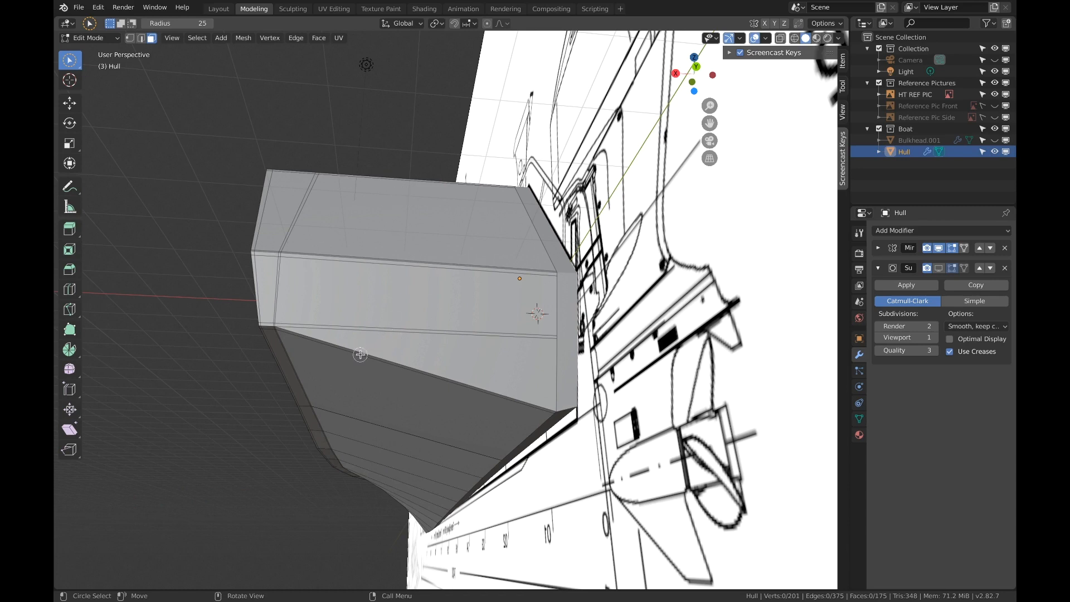
middle_click_drag(327, 352, 337, 344)
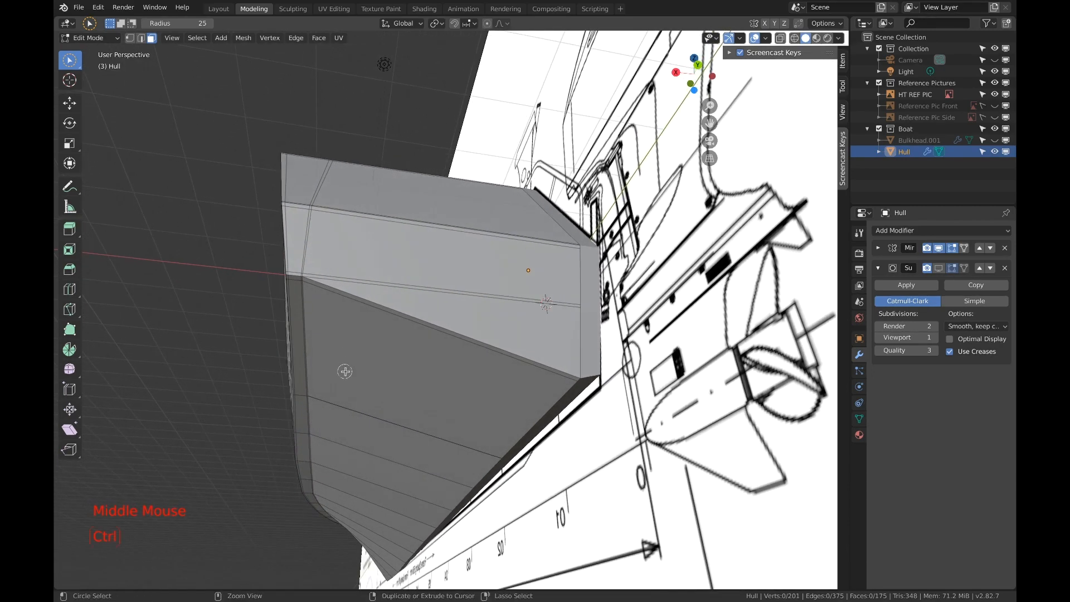
key("ctrl+r")
left_click(335, 410)
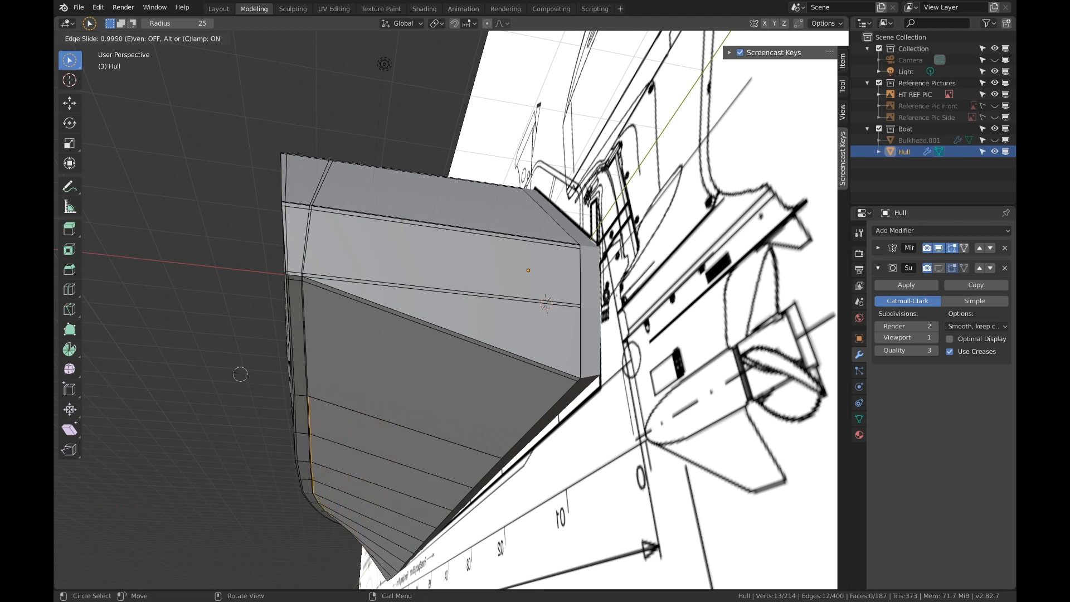
double_click(244, 375)
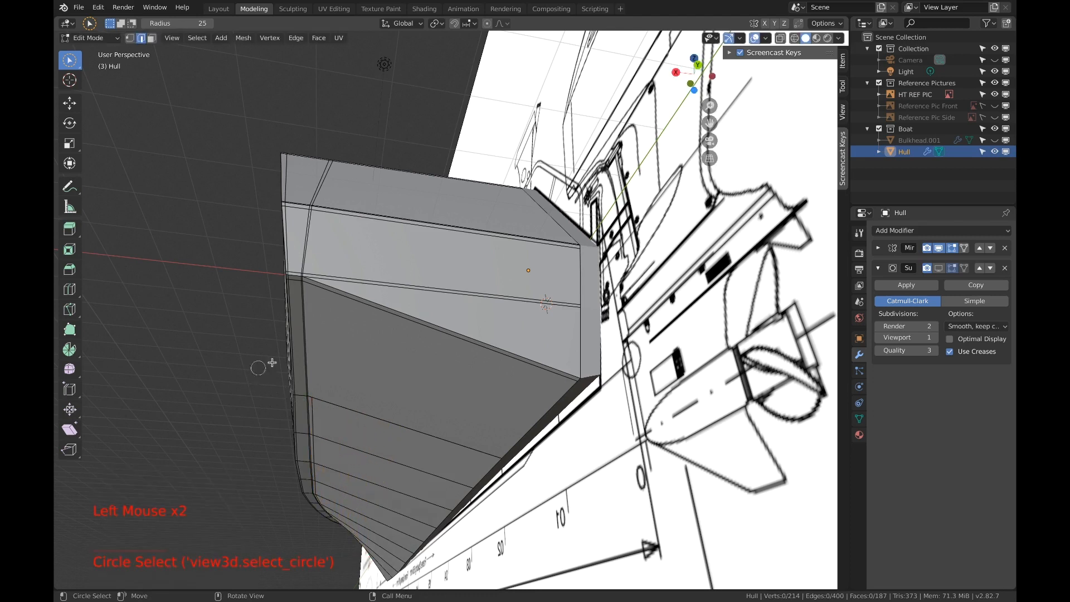
Add an upright loop cut through the wide central transom panel and slide it outboard beside the outer strip's inner edge.
key("ctrl+r")
left_click(440, 233)
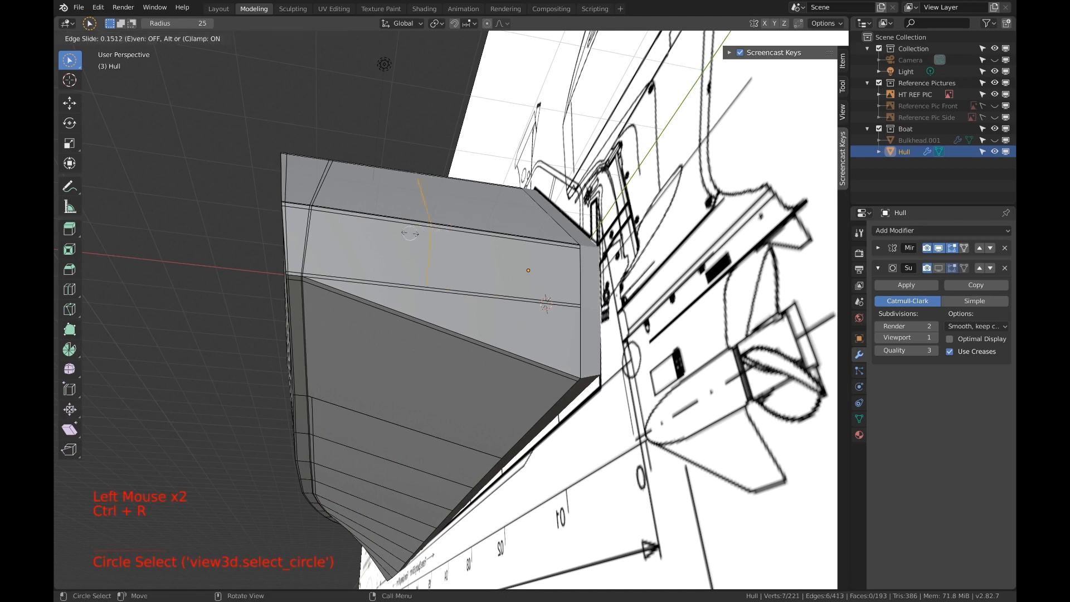
left_click(306, 238)
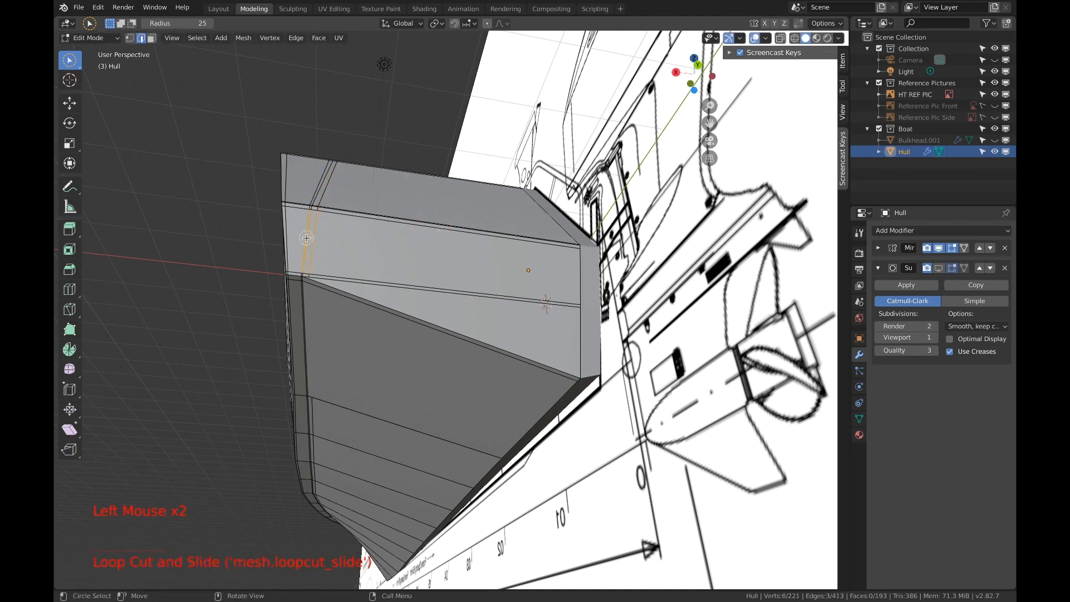
left_click(328, 308)
Knife-cut from the new transom loop's lower end across the chine strip to the end of the bottom panels' new loop.
scroll(320, 306, "up", 2)
scroll(320, 307, "up", 1, "shift")
middle_click_drag(320, 306, 426, 316, "shift")
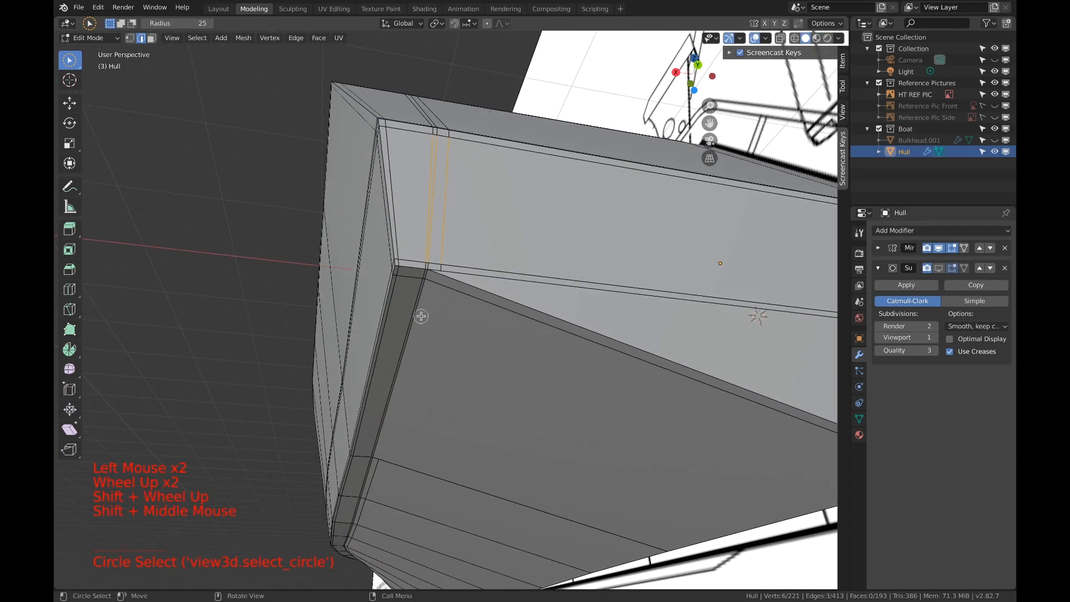
key("k")
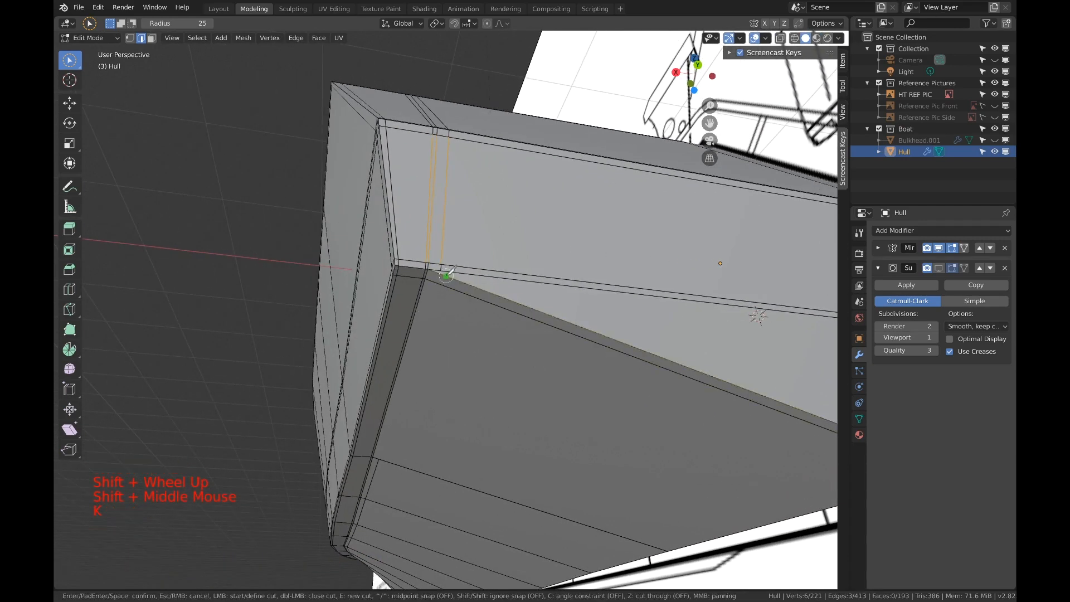
left_click(440, 271)
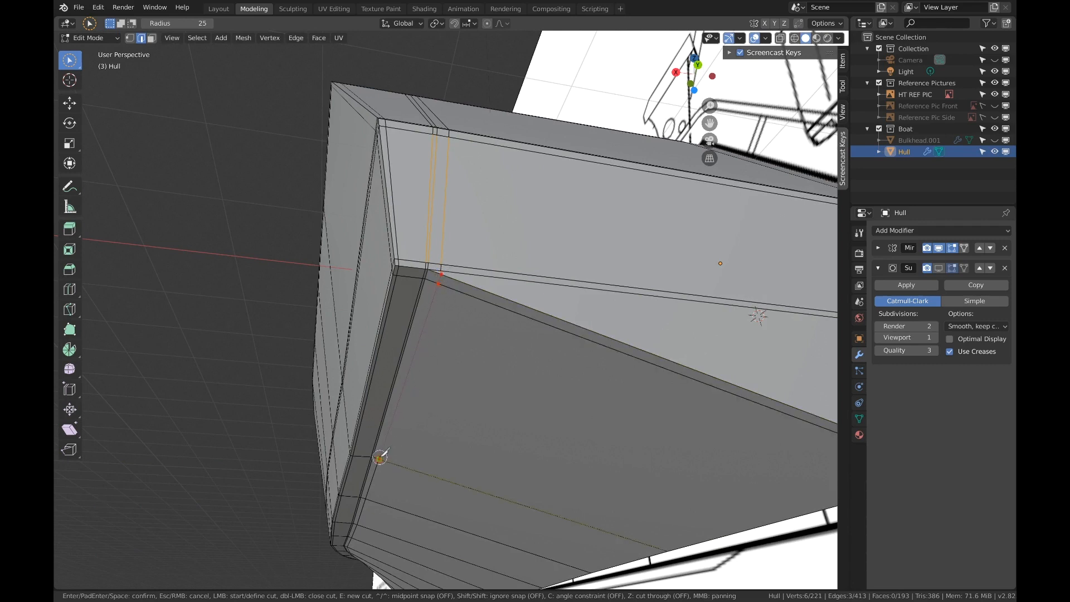
left_click(379, 458)
key("Return")
Examine the knife cut and the surrounding edge flow where the transom meets the hull bottom.
middle_click_drag(465, 378, 455, 388)
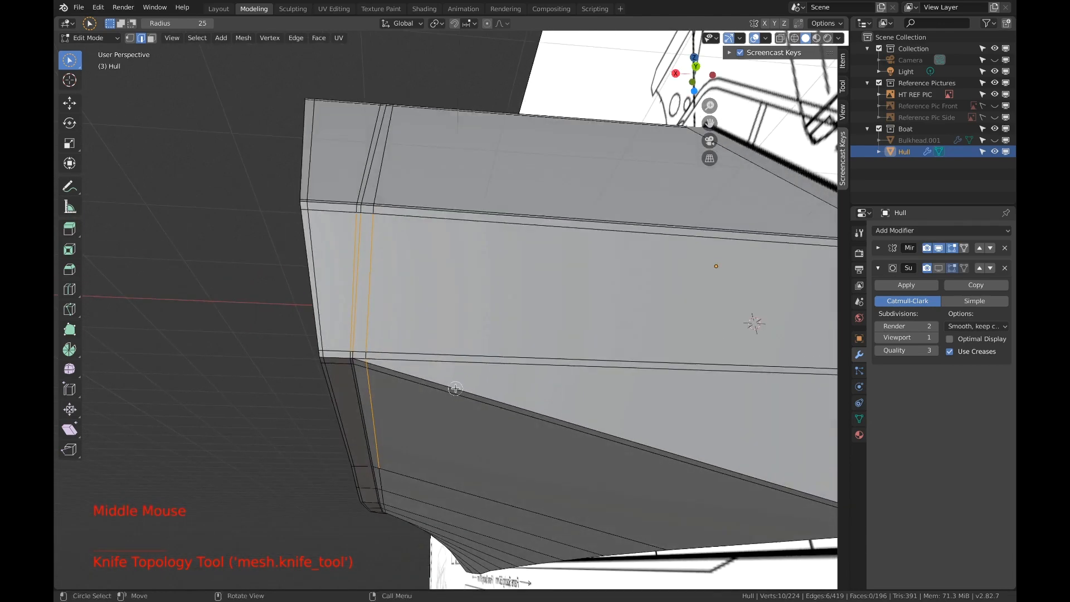
scroll(382, 381, "down", 1)
scroll(382, 381, "up", 2)
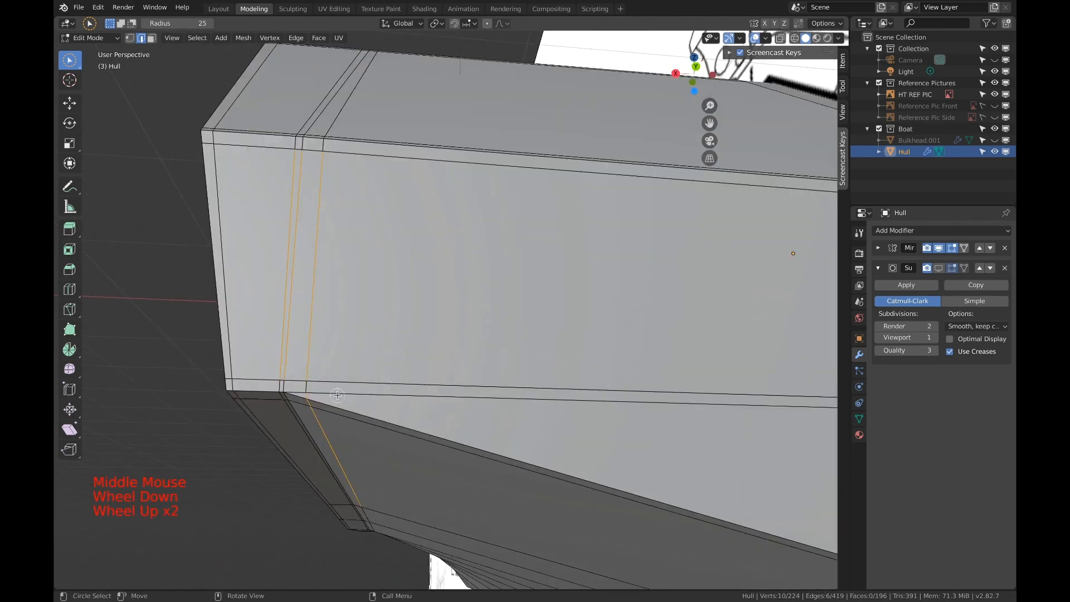
middle_click_drag(337, 395, 377, 383, "shift")
scroll(425, 375, "up", 2)
scroll(424, 376, "down", 1)
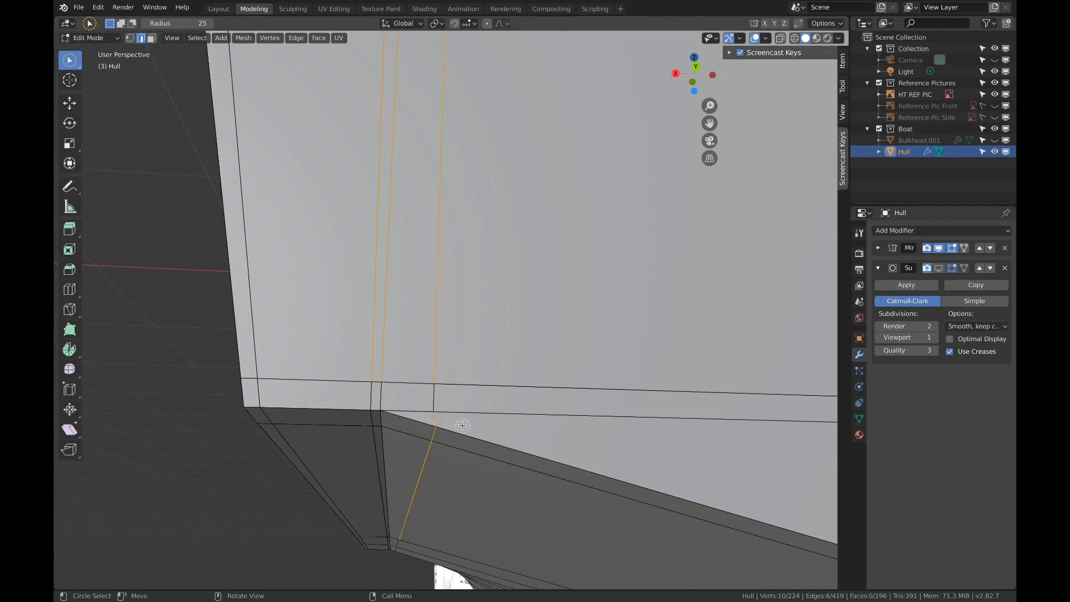
scroll(455, 419, "down", 1)
middle_click_drag(463, 416, 460, 399)
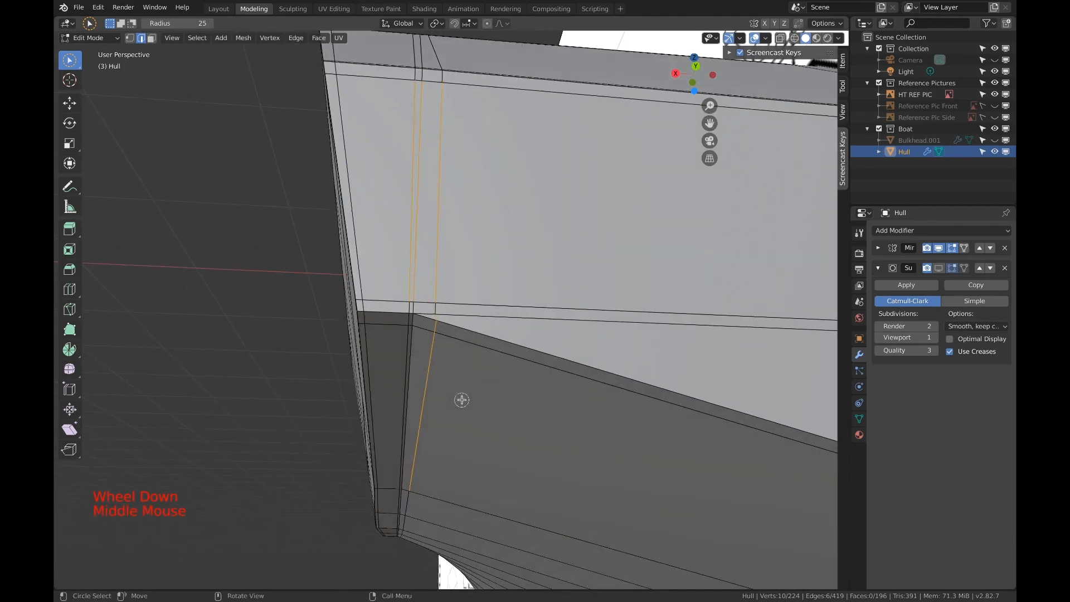
scroll(481, 353, "down", 2)
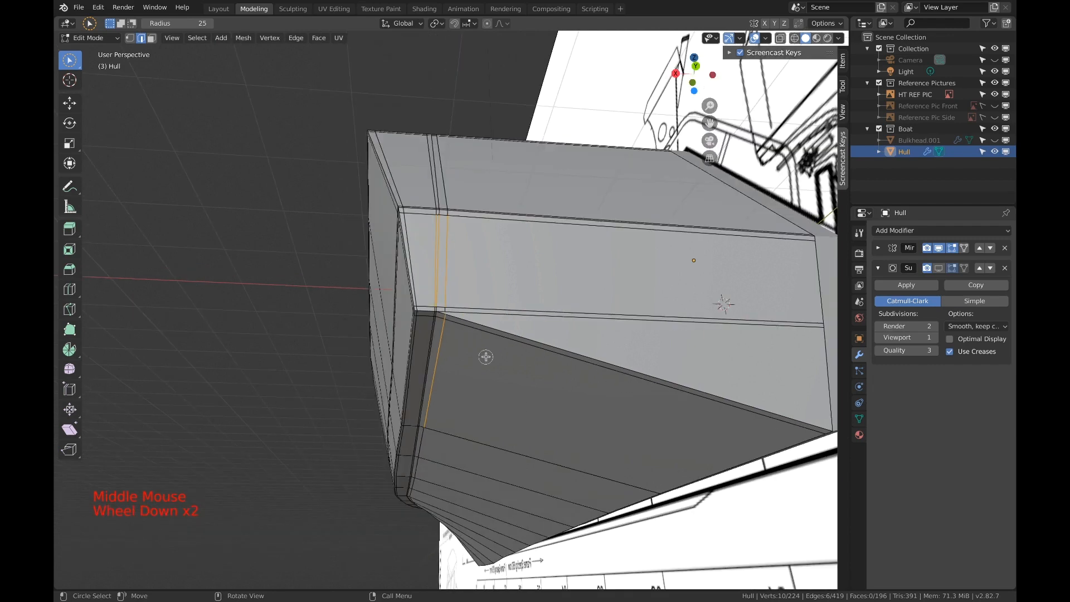
middle_click_drag(485, 354, 484, 363)
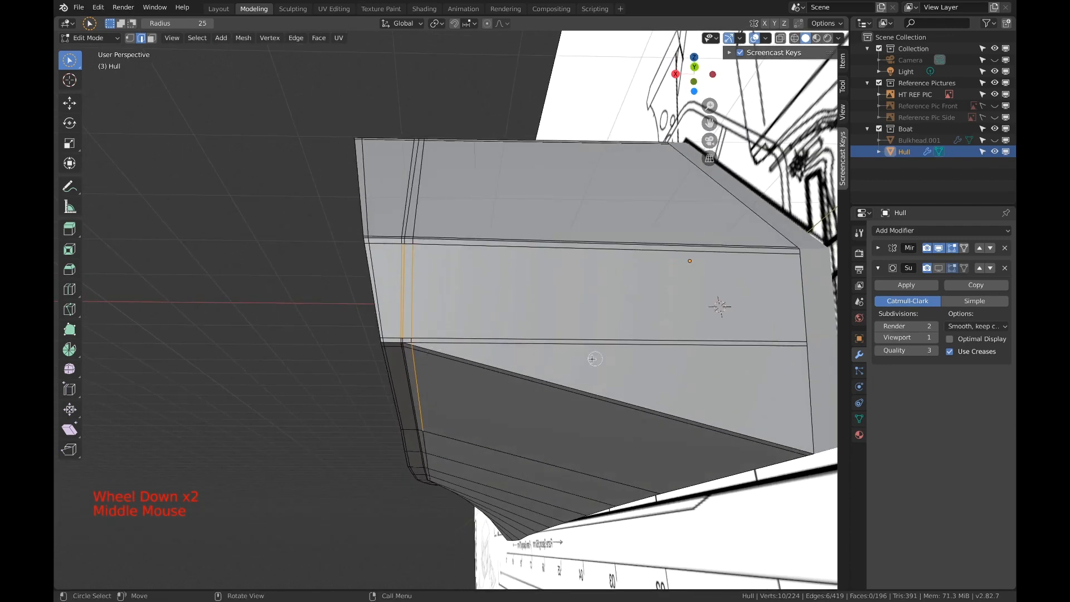
Test face-loop selections across the transom and bottom panels to locate where the mesh flow breaks.
key("3")
left_click(618, 367)
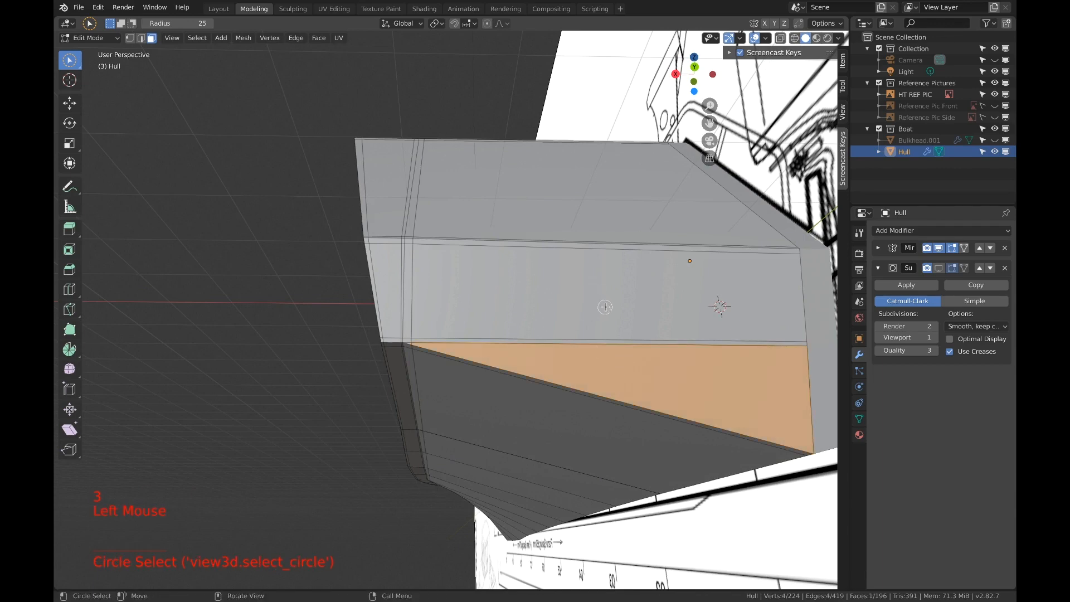
left_click(614, 343, "alt")
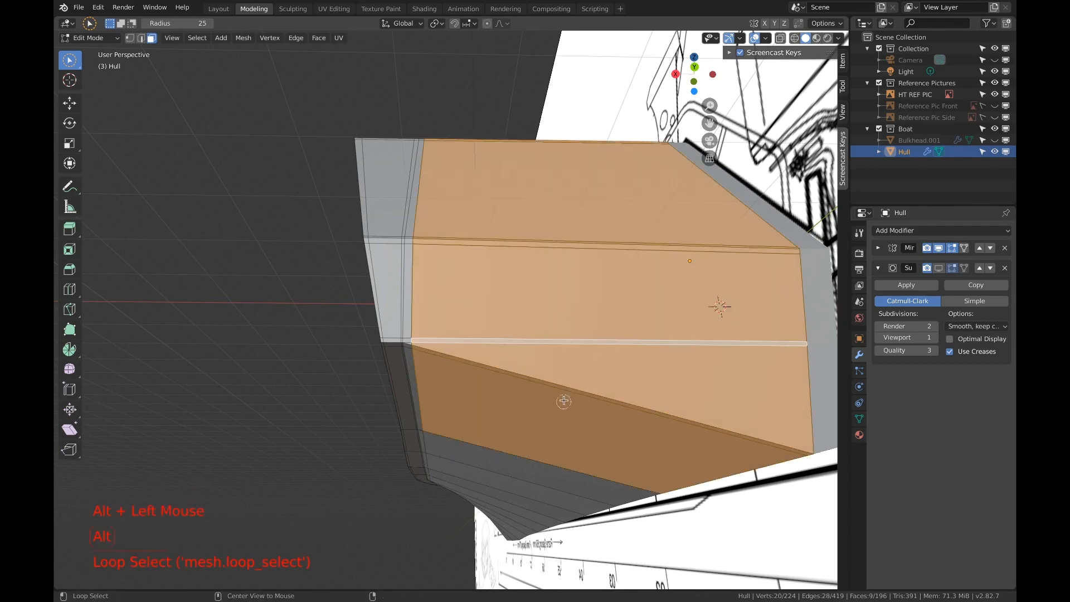
middle_click_drag(563, 401, 568, 376)
left_click(535, 448, "alt")
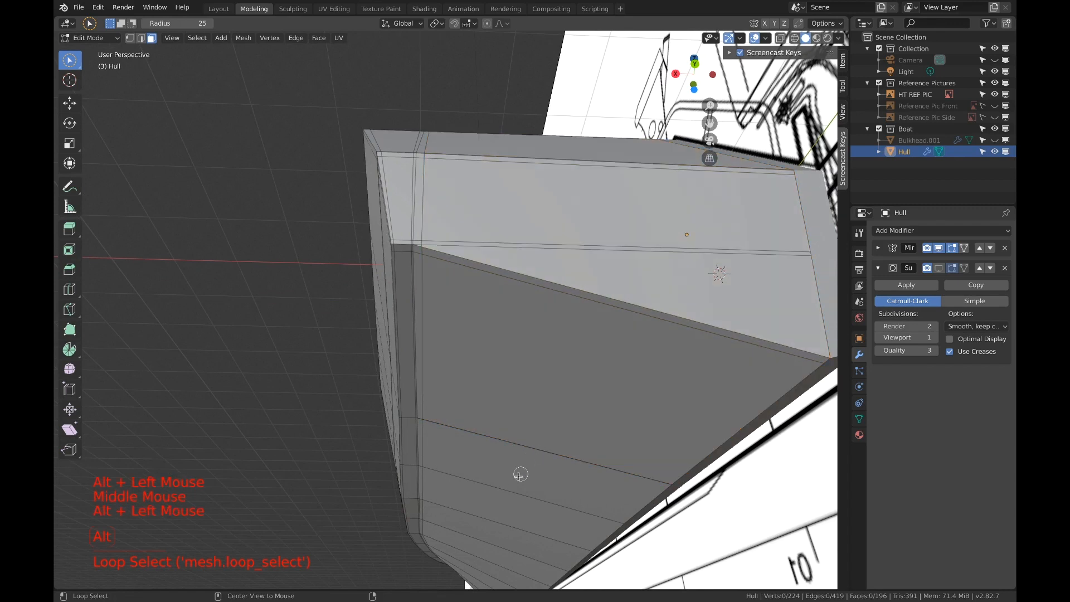
left_click(511, 494, "alt")
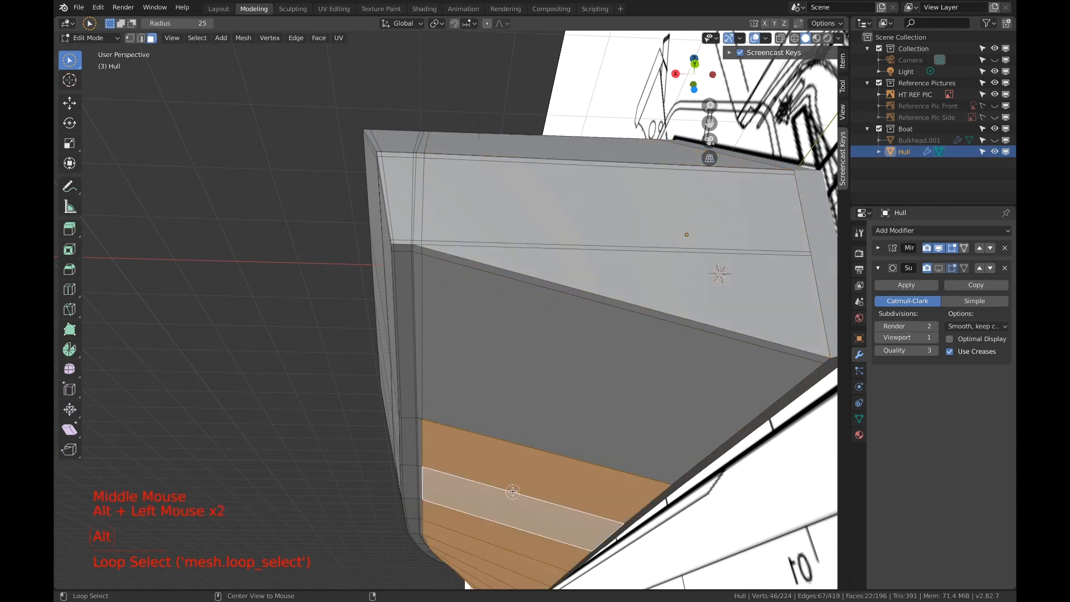
left_click(528, 449, "alt")
left_click(589, 299, "alt")
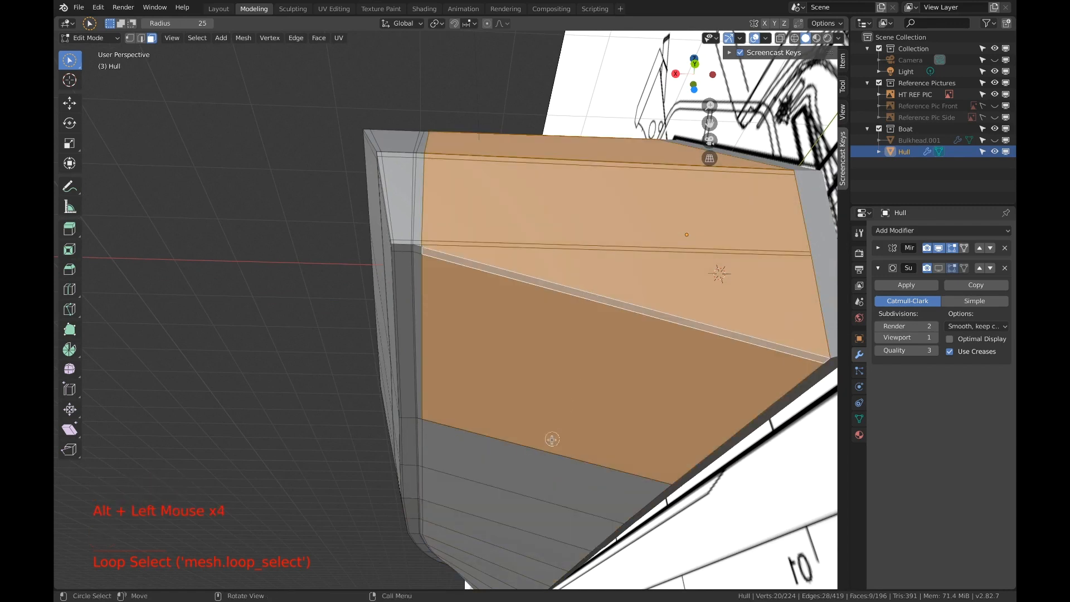
Check the join at the centreline end of the seam between the bottom panels by test-moving its vertex, cancelling the move.
middle_click_drag(550, 440, 461, 366)
scroll(553, 379, "up", 2)
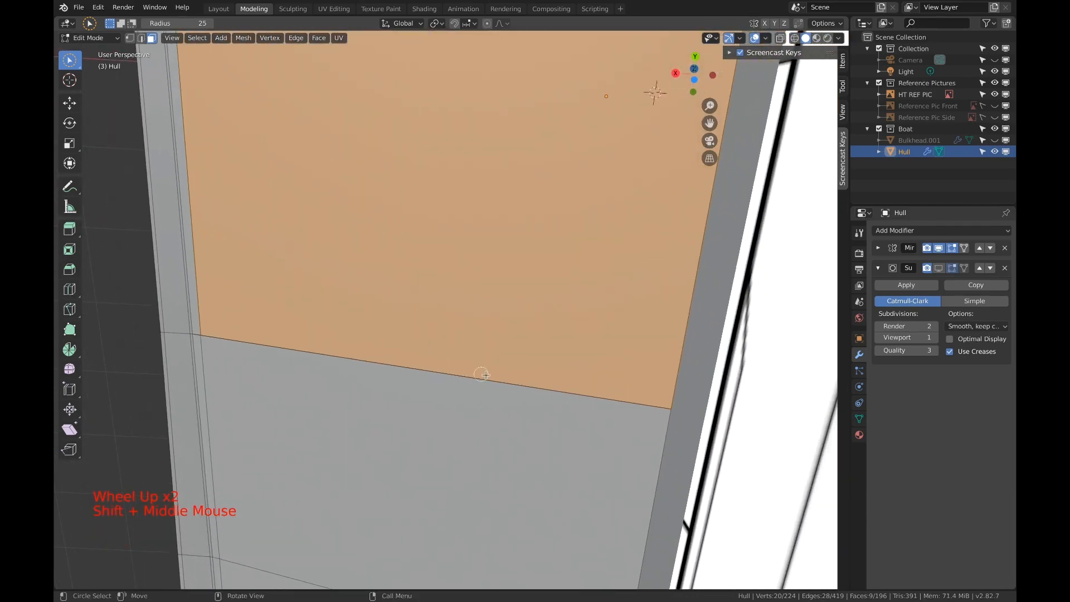
key("1")
left_click(673, 408)
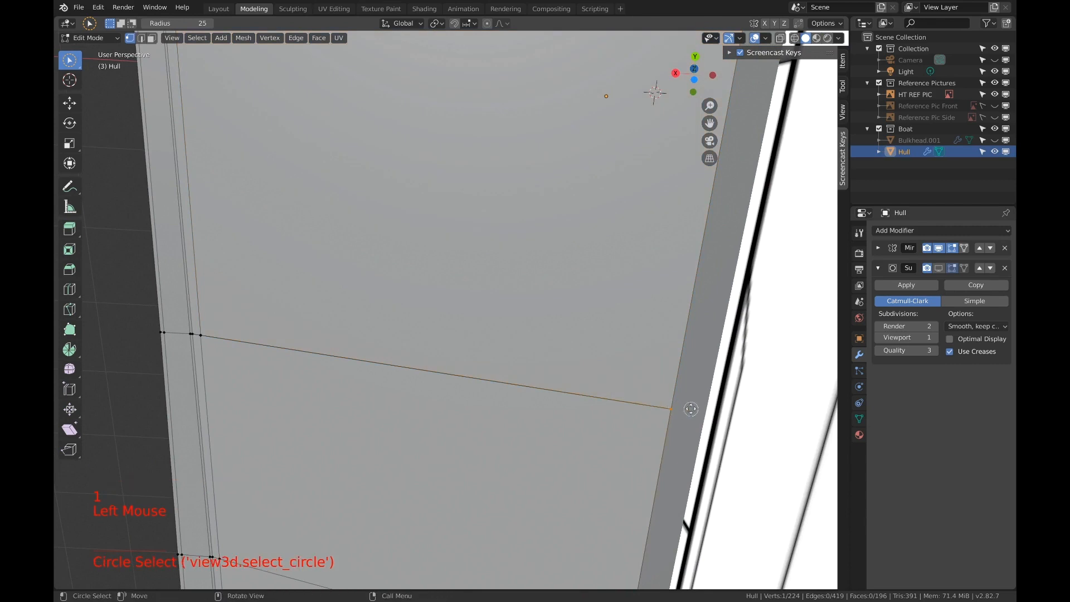
key("g")
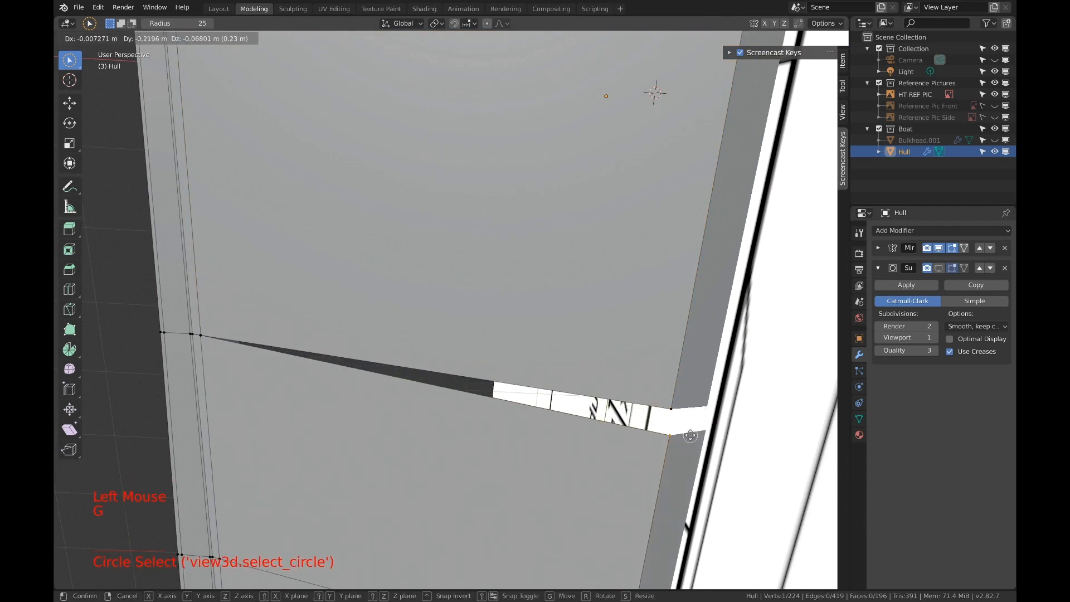
key("Escape")
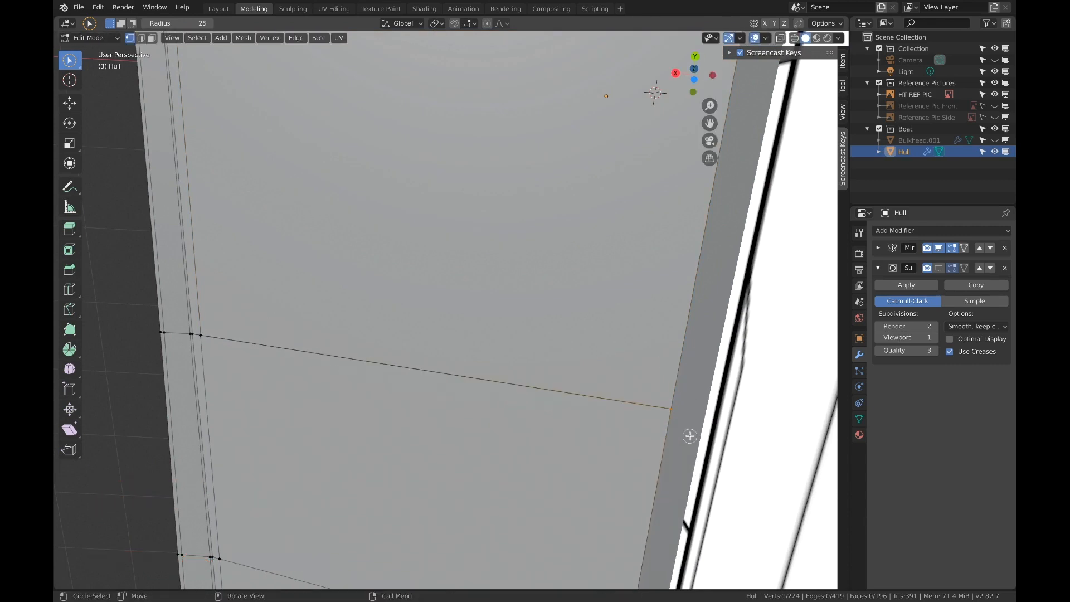
In wireframe, select the overlapping vertices at the seam's centreline end, merge them at center and return to solid shading.
key("a")
key("a")
key("a")
key("z")
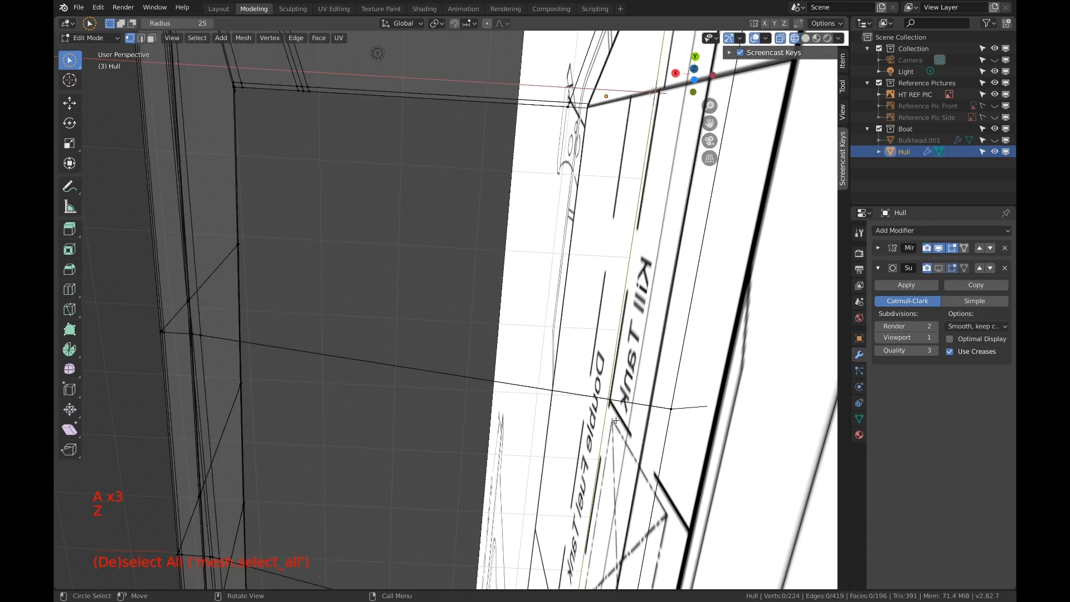
key("c")
left_click(670, 411)
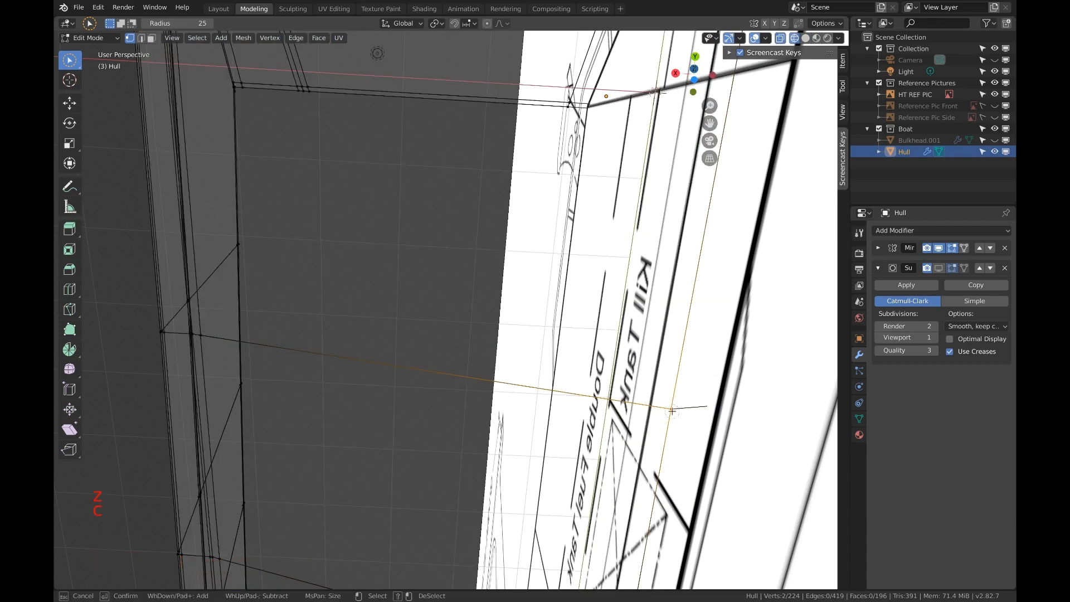
right_click(700, 414)
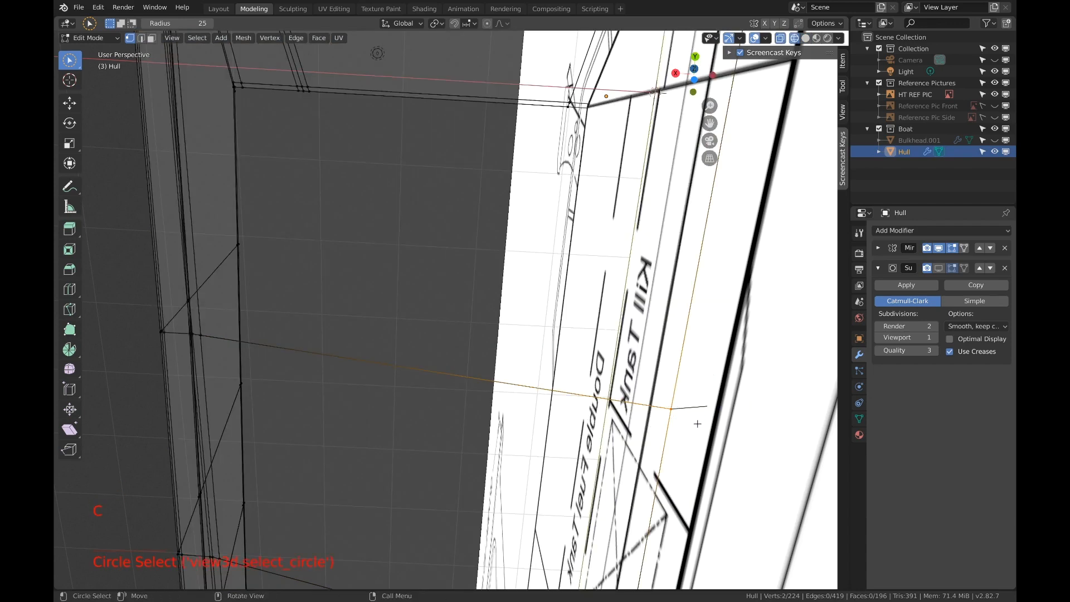
key("alt+m")
left_click(683, 424)
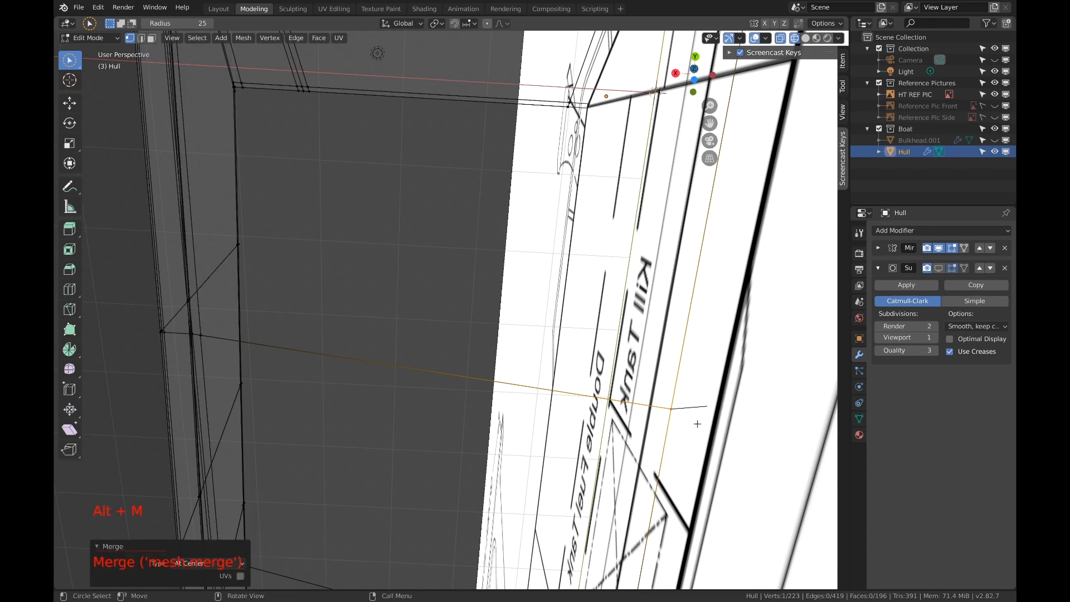
key("z")
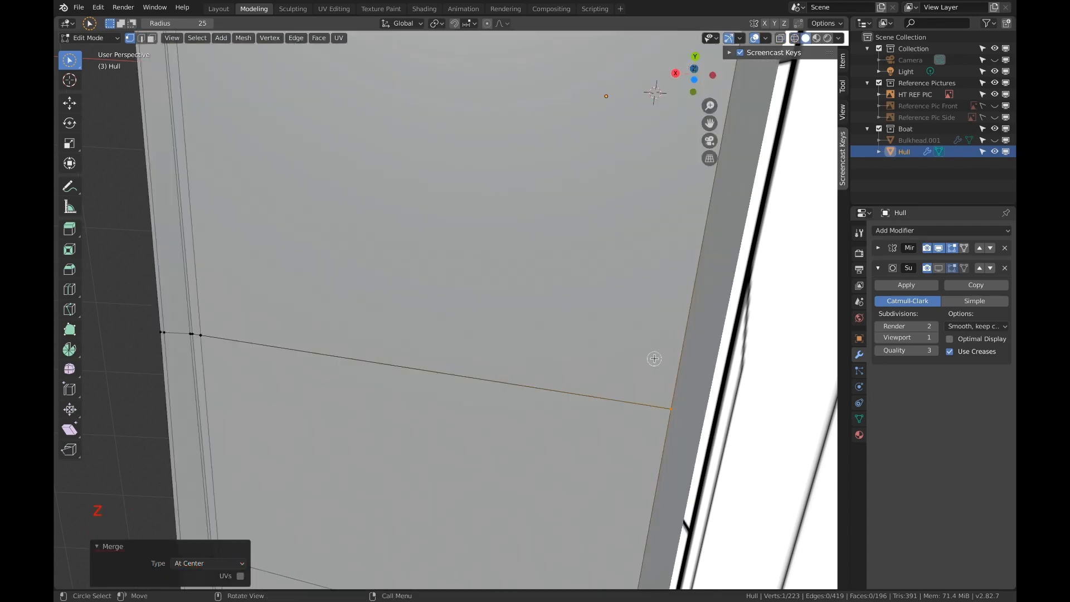
Test edge- and face-loop selections along the transom's lower edge and across the bottom panels.
scroll(574, 328, "down", 5)
middle_click_drag(574, 328, 558, 365)
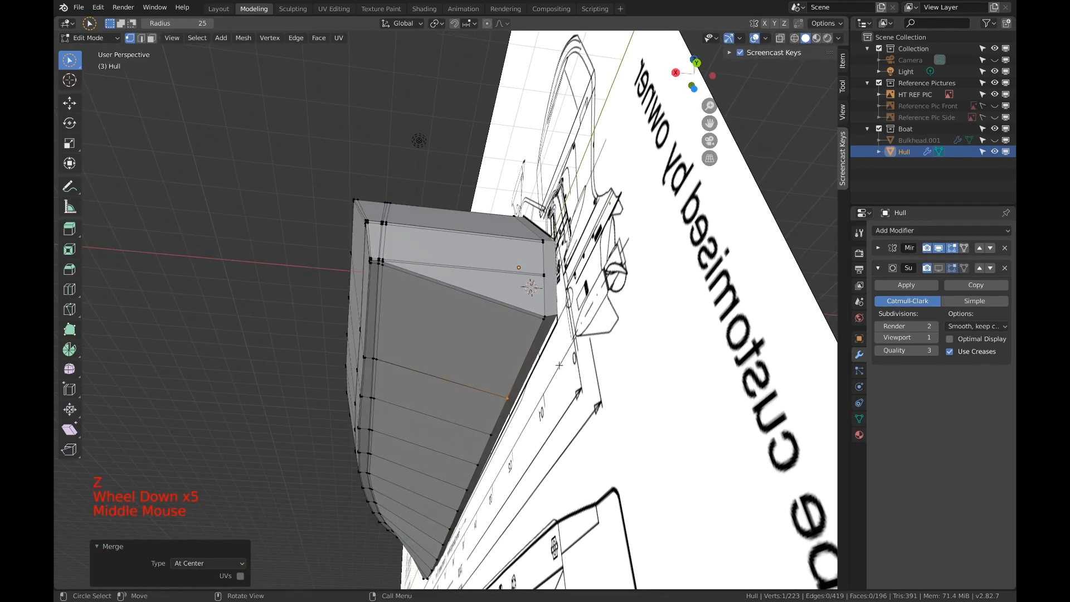
left_click(490, 297, "alt")
left_click(485, 298, "alt")
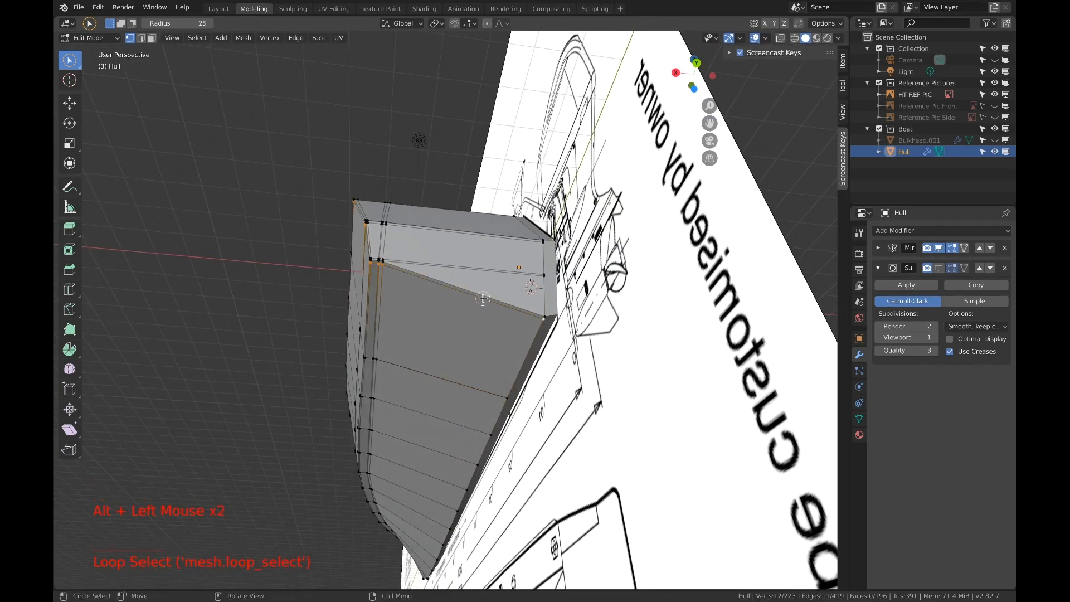
key("2")
left_click(484, 296, "alt")
key("3")
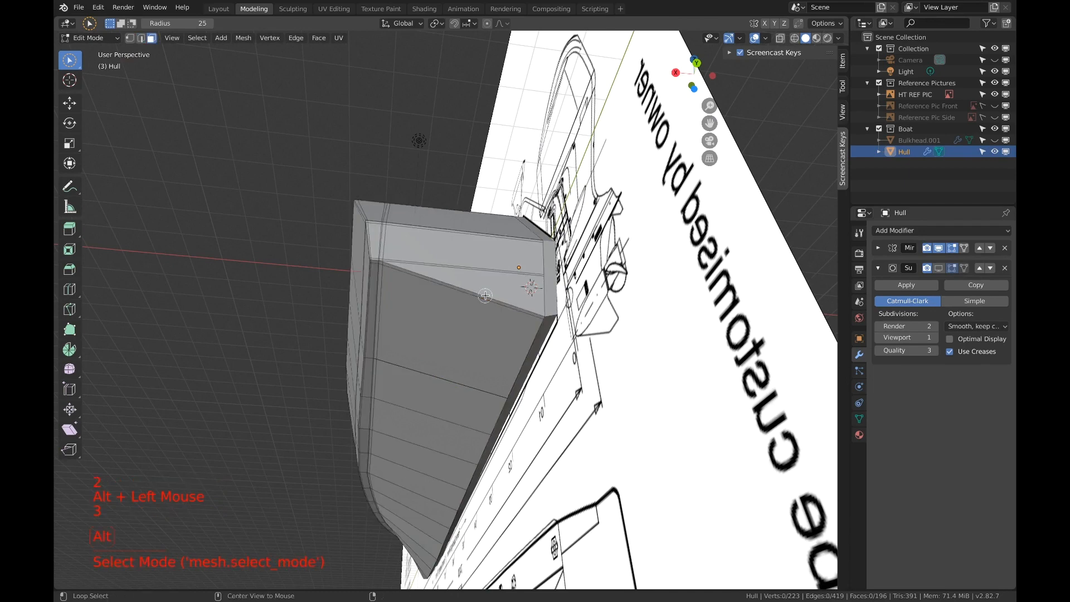
left_click(485, 295, "alt")
left_click(442, 392, "alt")
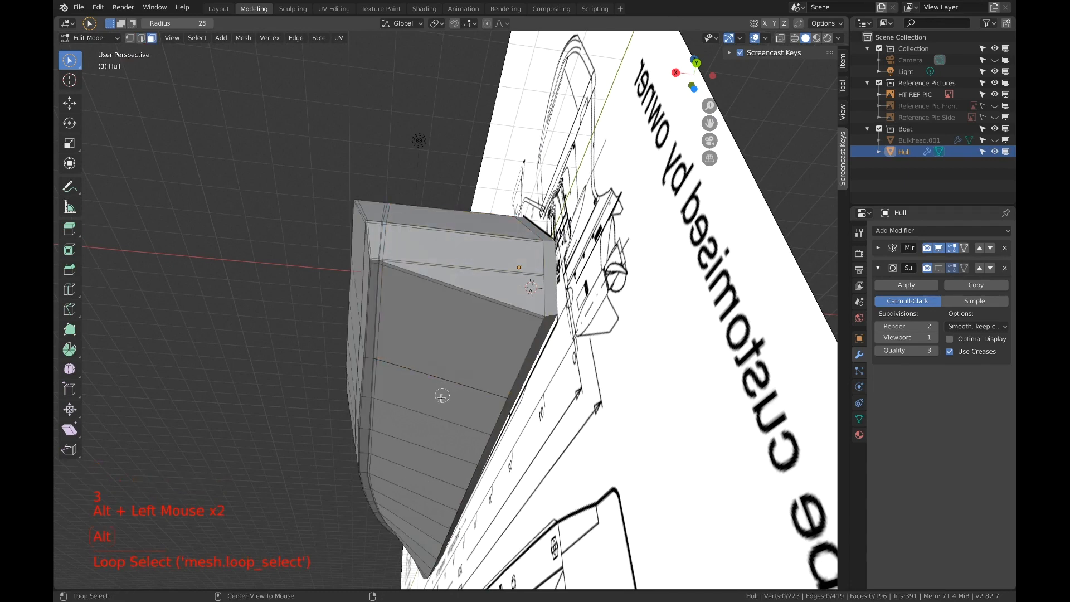
left_click(441, 395, "alt")
Check the vertices at both ends of the seam between the rear bottom panels by selecting and test-moving them, cancelling the moves.
middle_click_drag(441, 395, 470, 296)
scroll(449, 363, "up", 4)
scroll(502, 301, "down", 1)
key("1")
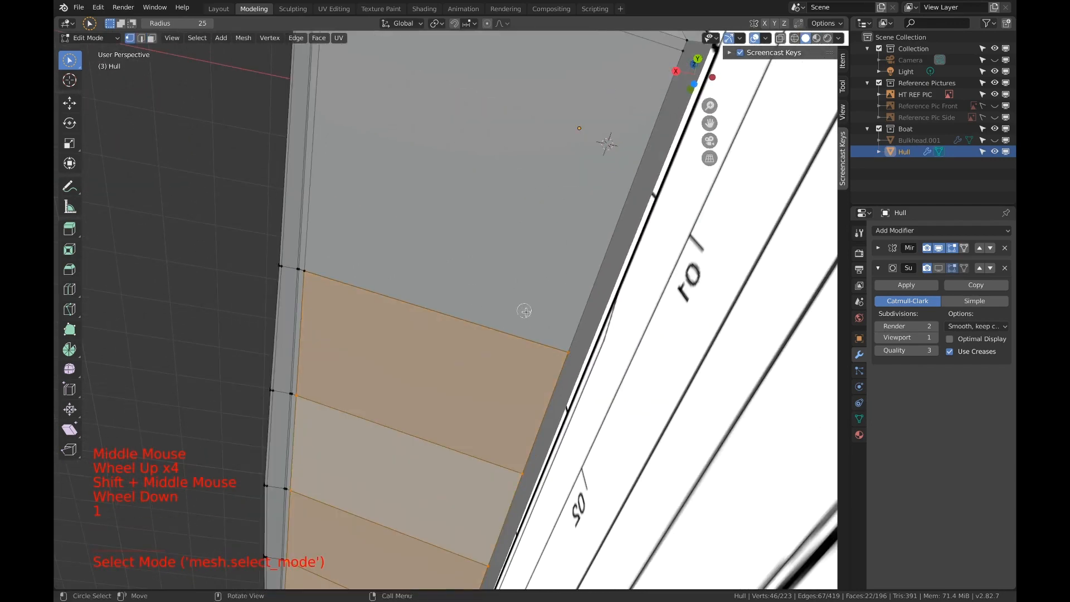
left_click(575, 345)
key("g")
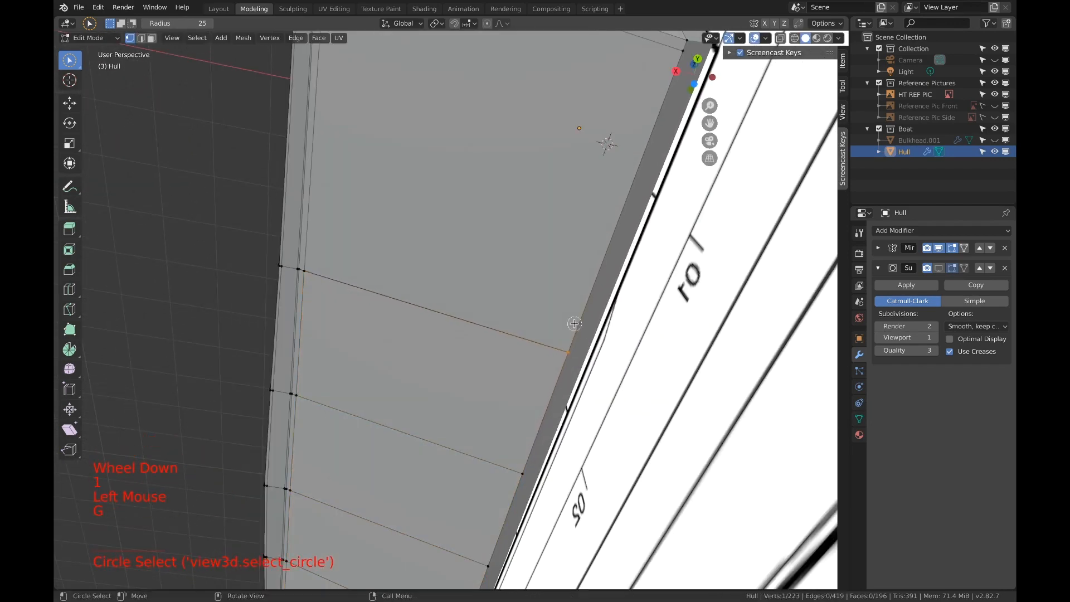
left_click(327, 280)
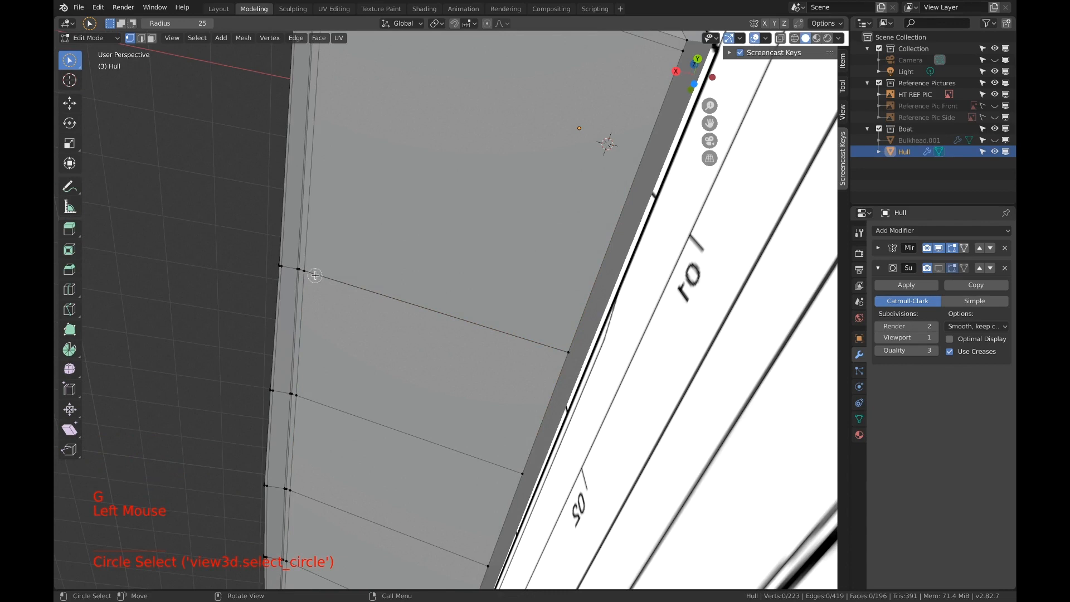
left_click(315, 275)
key("g")
key("Escape")
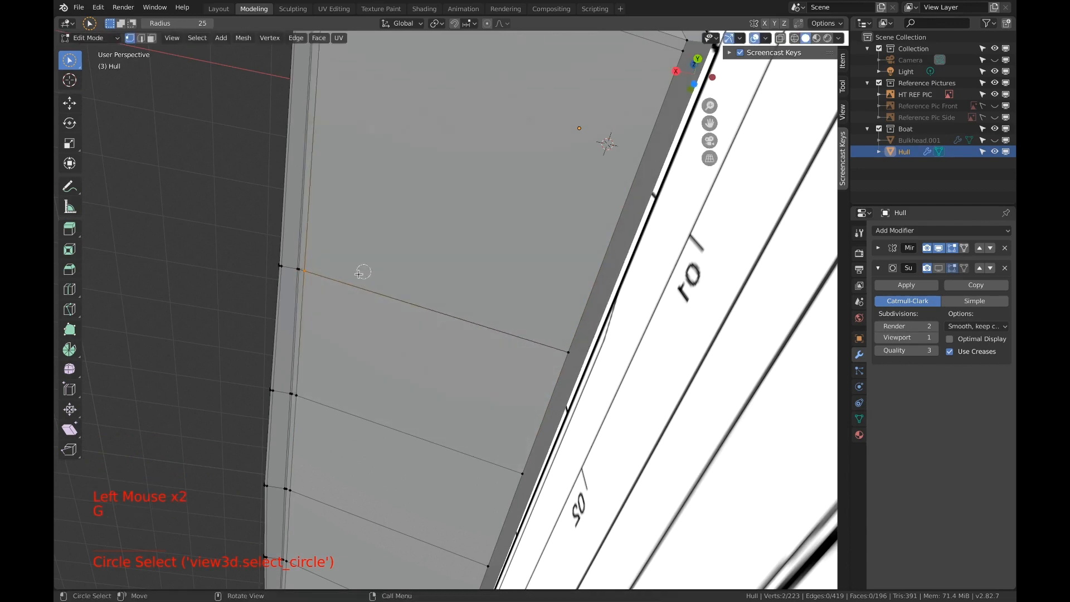
Examine the seam's outer end beside the chine strip, selecting its vertices individually to look for overlapping points.
scroll(334, 279, "up", 3)
middle_click_drag(322, 282, 468, 265, "shift")
scroll(322, 233, "up", 2)
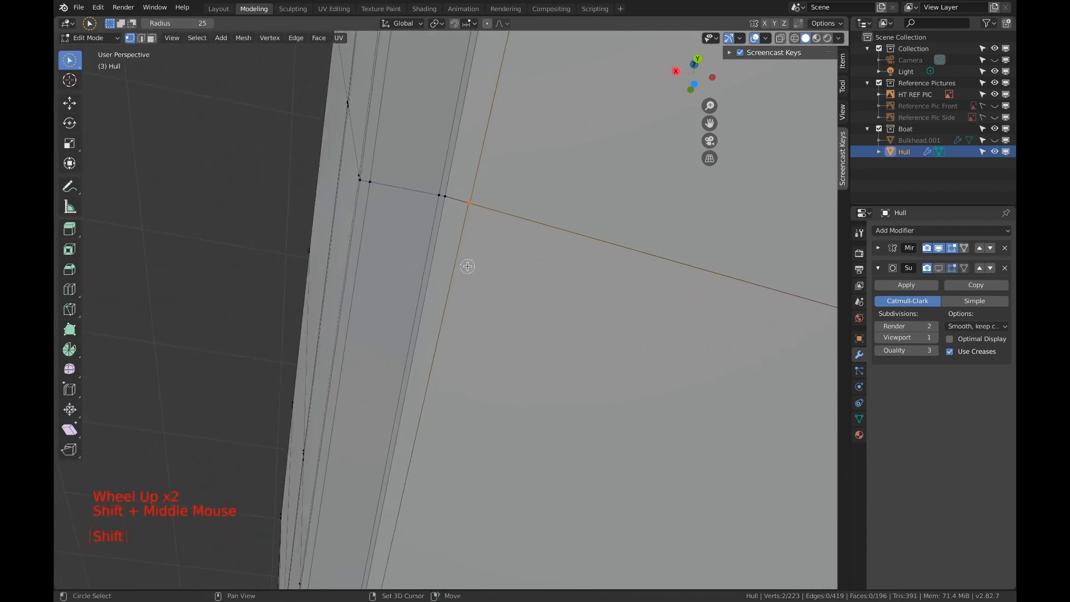
left_click(448, 197)
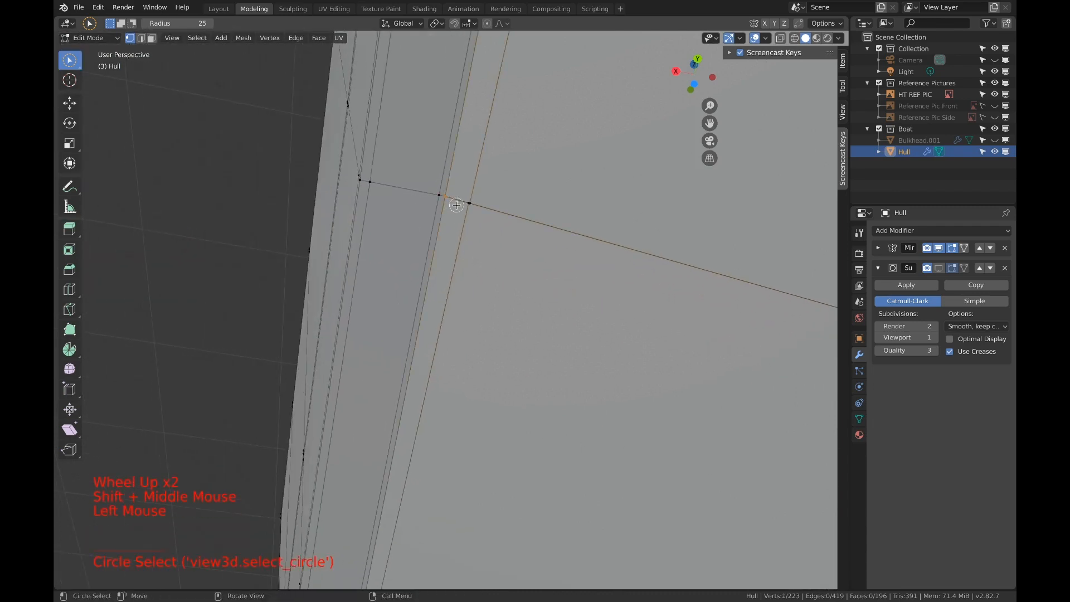
key("g")
left_click(478, 231)
left_click(480, 224)
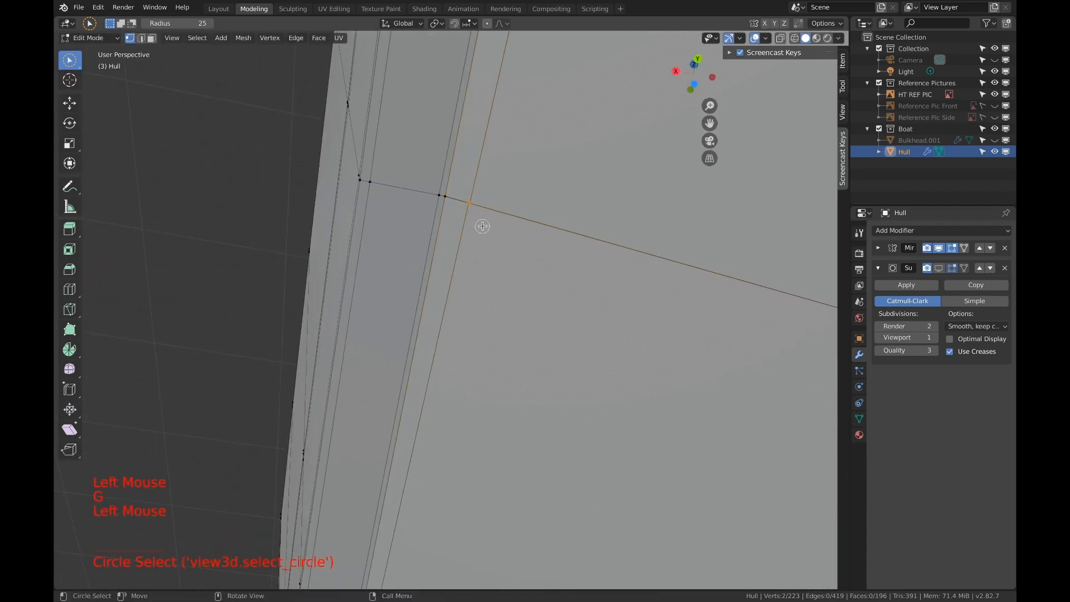
scroll(483, 226, "up", 3)
middle_click_drag(483, 227, 490, 305, "shift")
scroll(490, 304, "down", 2)
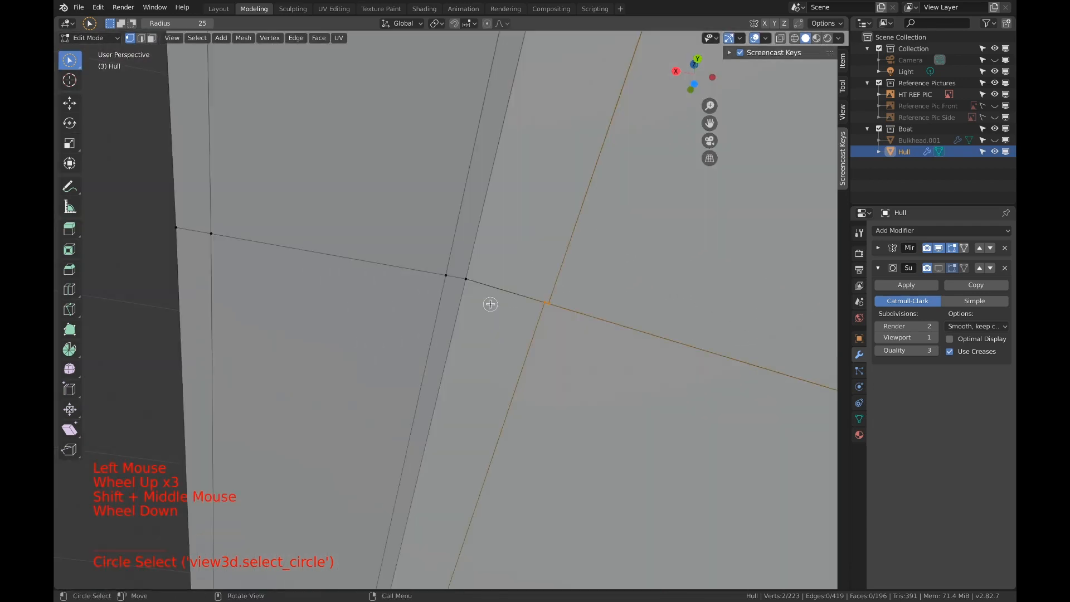
scroll(491, 301, "up", 1)
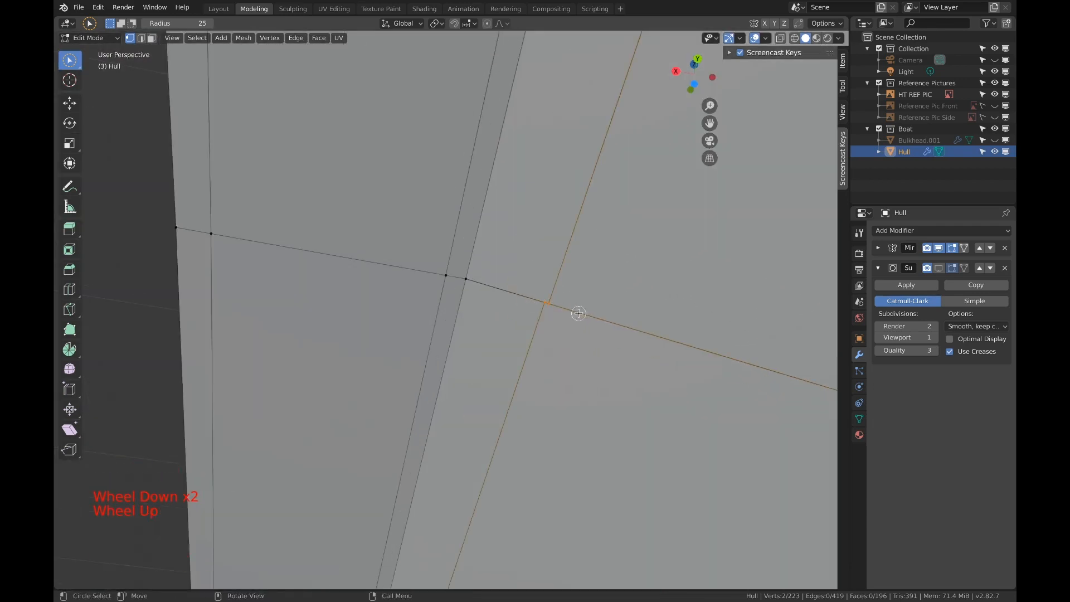
Select the two overlapping vertices at the seam's outer end and merge them at center.
key("a")
key("a")
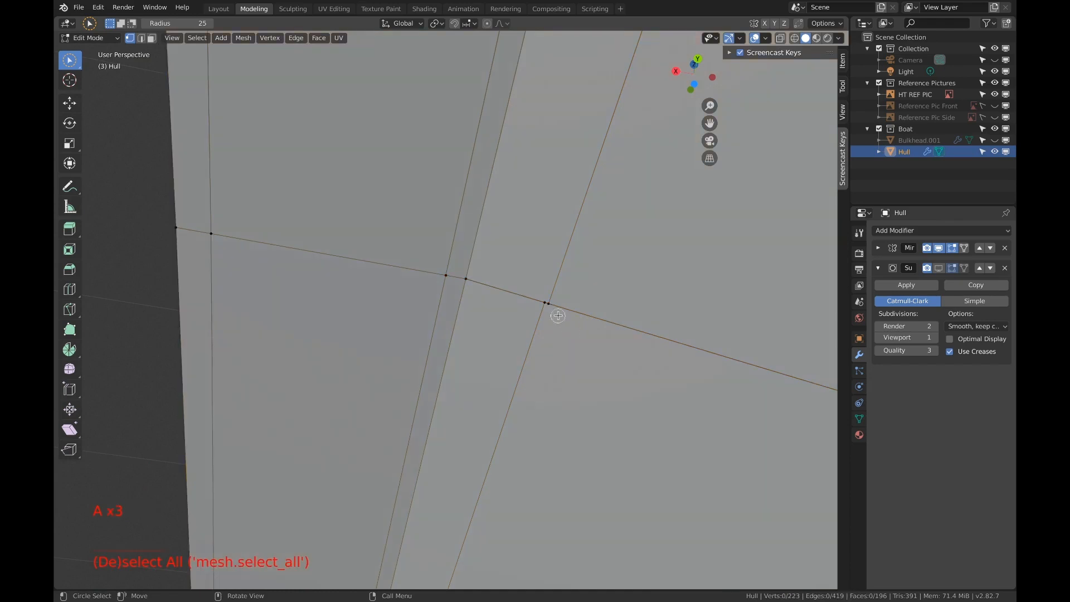
key("a")
key("c")
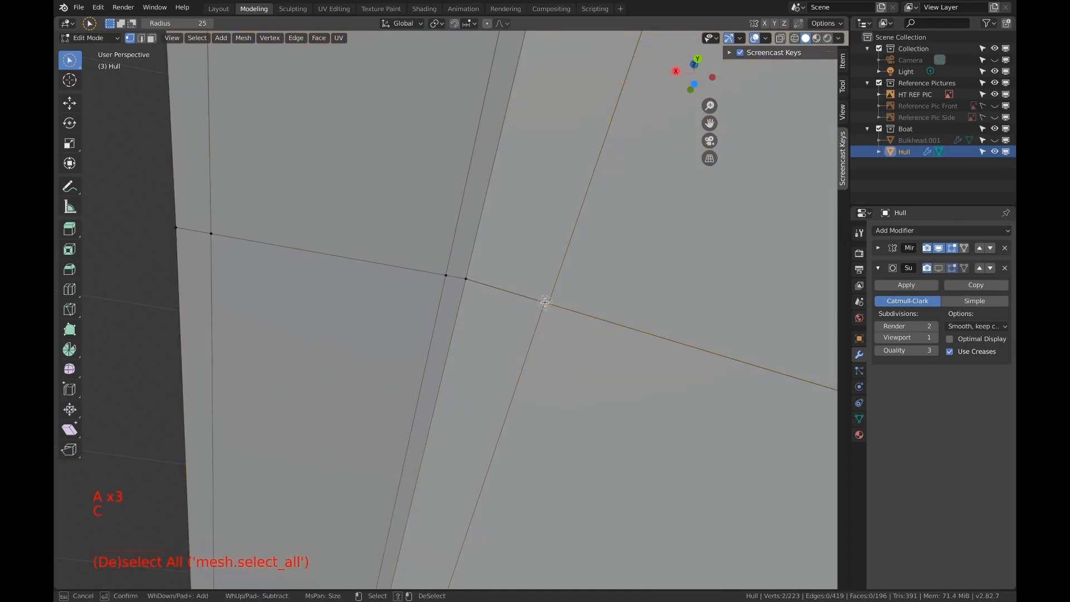
key("alt+m")
left_click(593, 359)
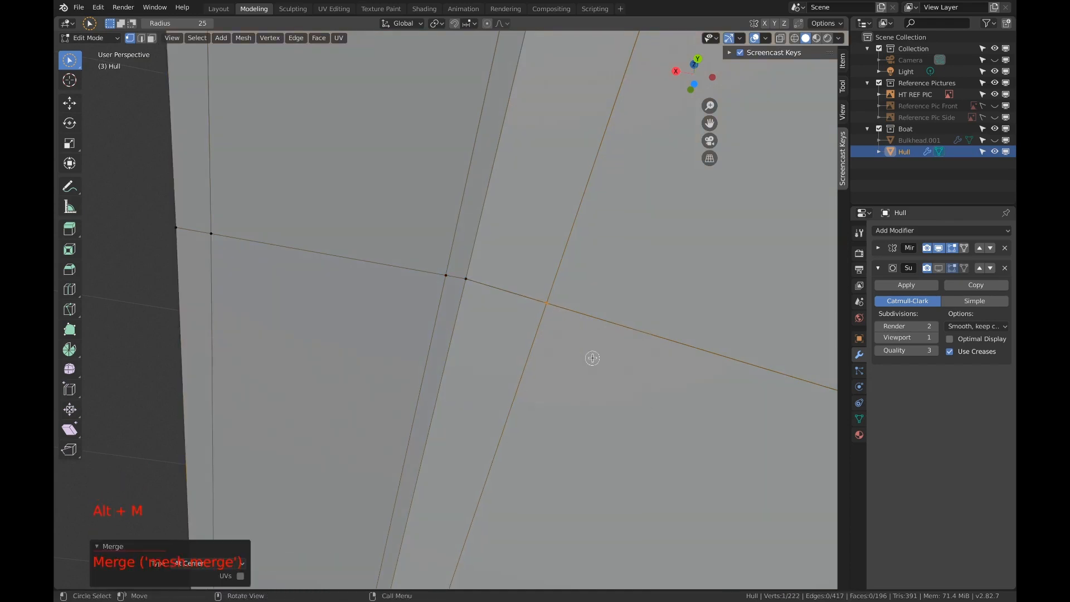
Test whether a face loop started at the transom's lower edge strip runs through the repaired bottom panels.
scroll(592, 358, "down", 10)
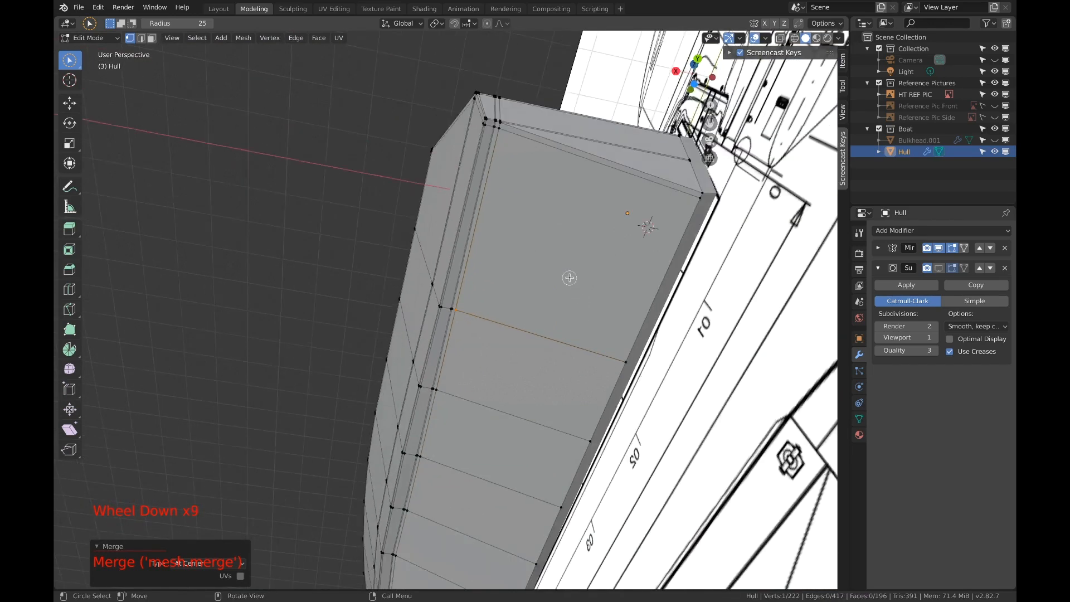
middle_click_drag(568, 277, 540, 333, "shift")
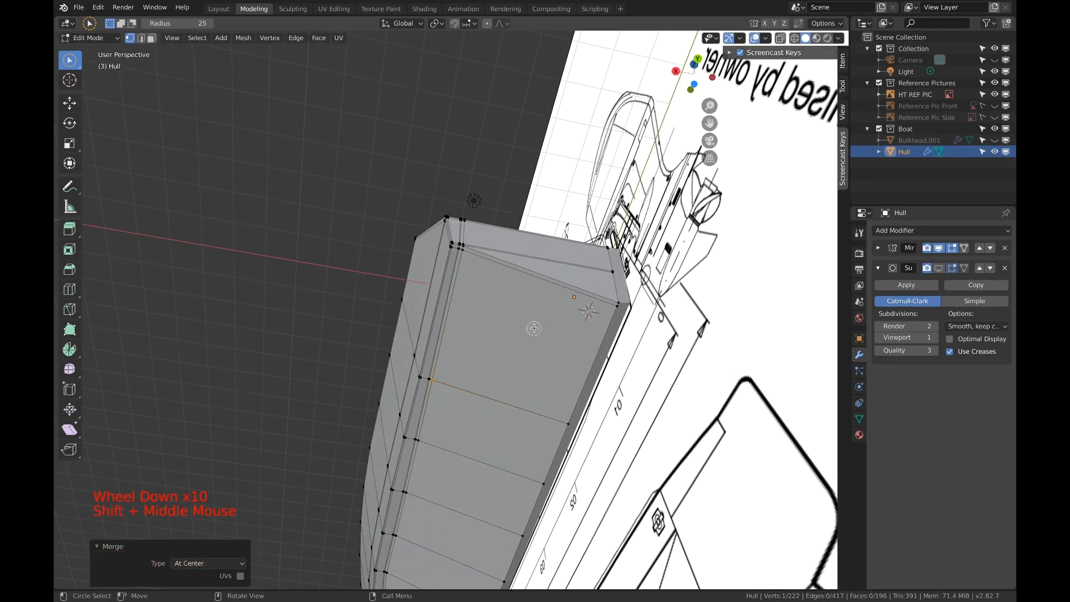
key("3")
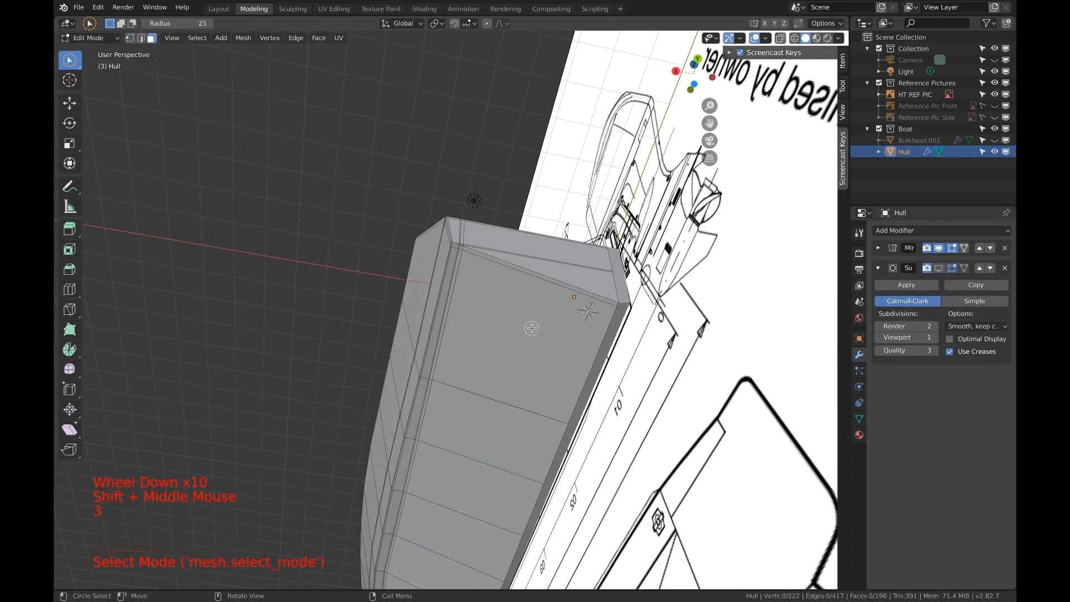
left_click(550, 281, "alt")
scroll(540, 288, "down", 1)
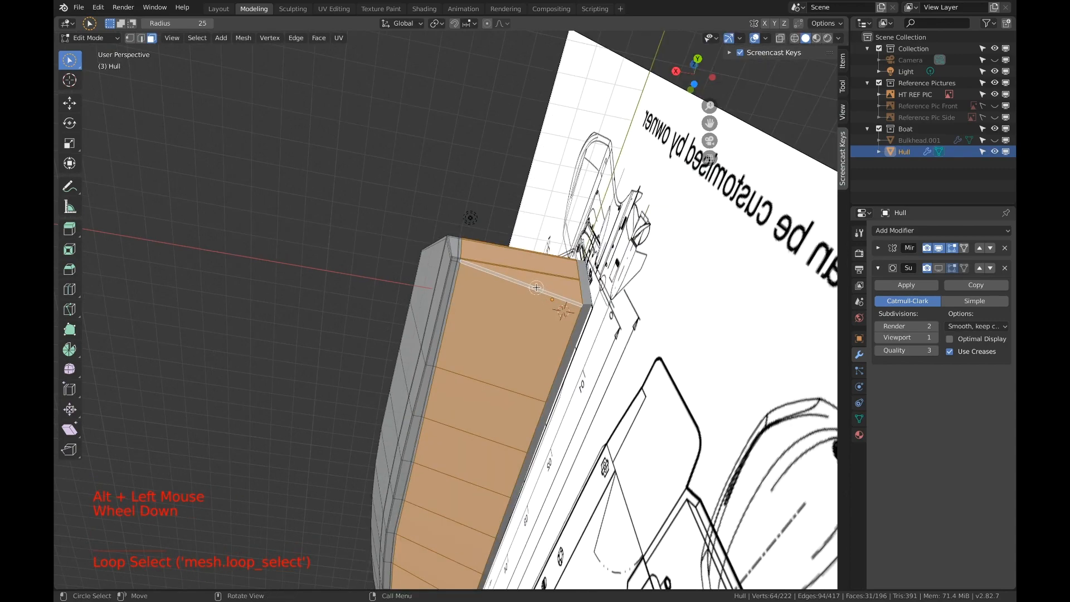
Examine the outer lower stern corner by selecting the face loops that cross the side, transom and chine strips.
mouse_move(536, 287)
middle_mouse_down()
mouse_move(537, 414)
mouse_move(493, 303)
mouse_move(462, 308)
middle_mouse_up()
scroll(493, 304, "up", 3)
scroll(492, 304, "up", 5)
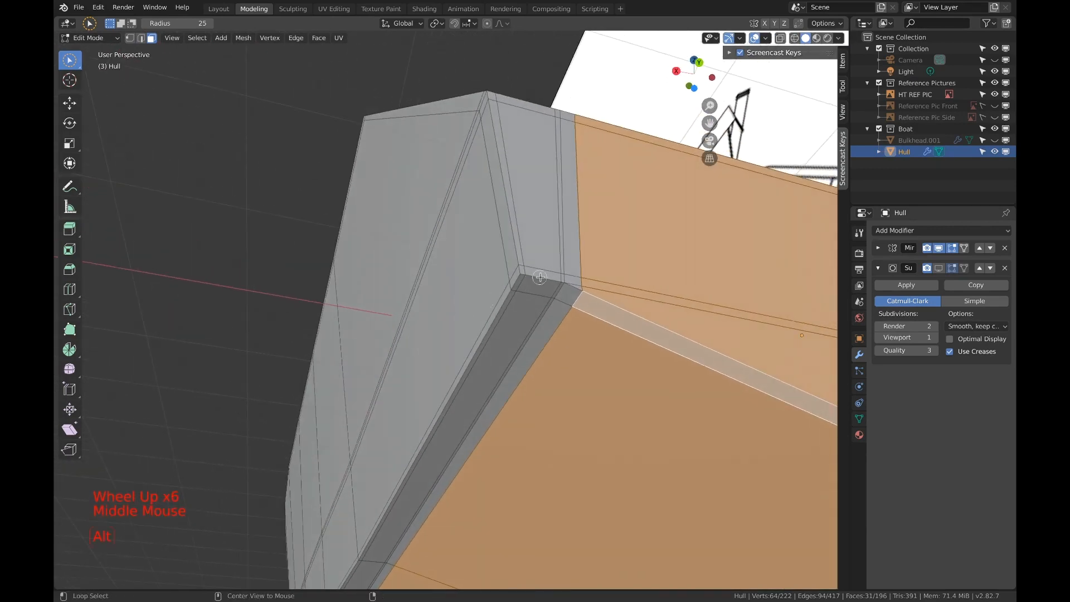
left_click(546, 275, "alt")
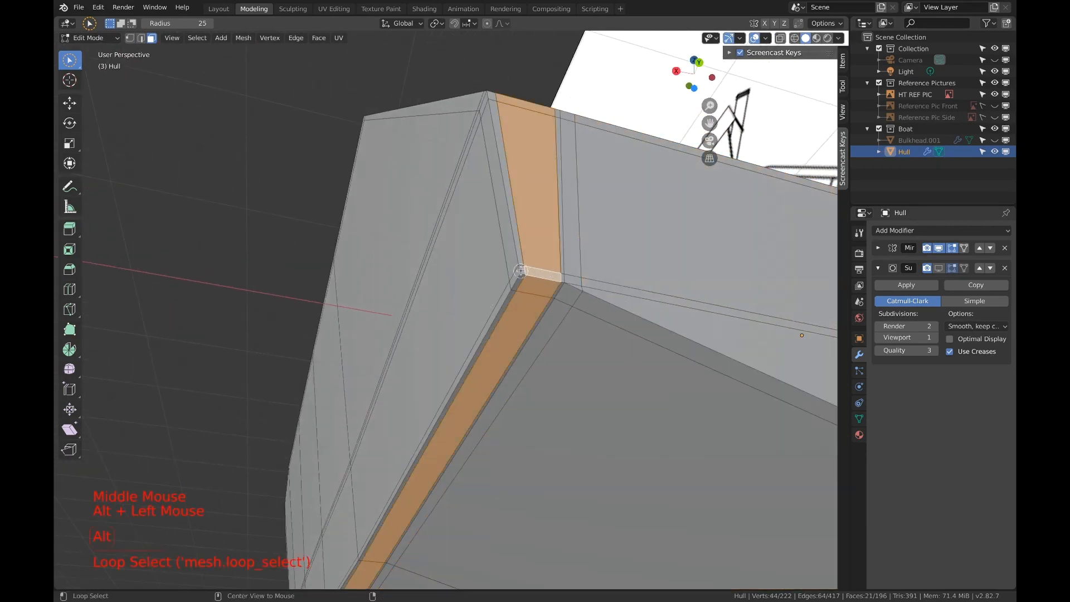
left_click(520, 271, "alt")
left_click(513, 245, "alt")
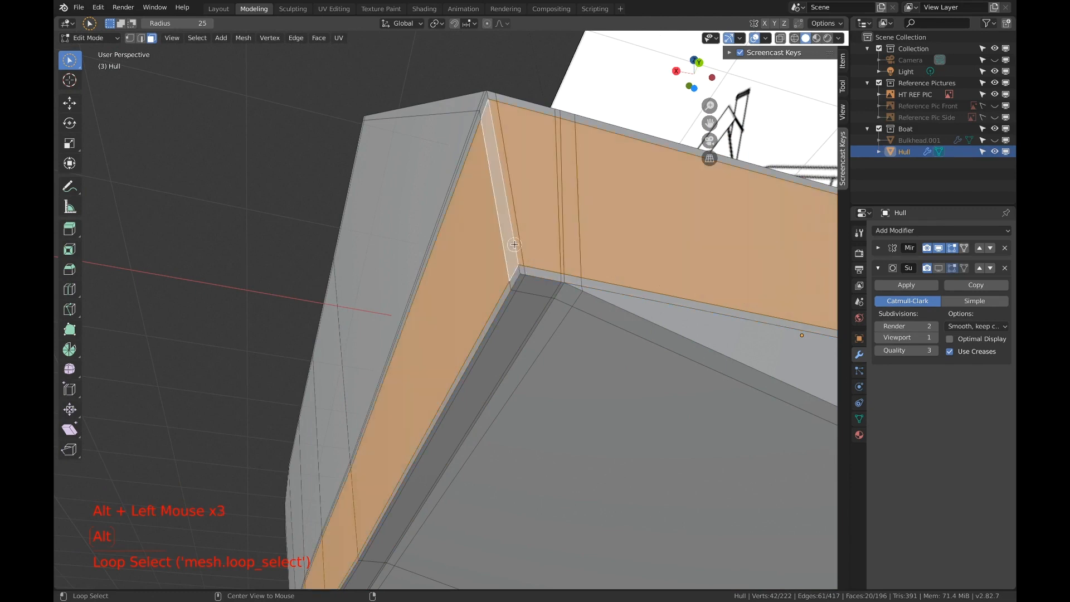
left_click(583, 278, "alt")
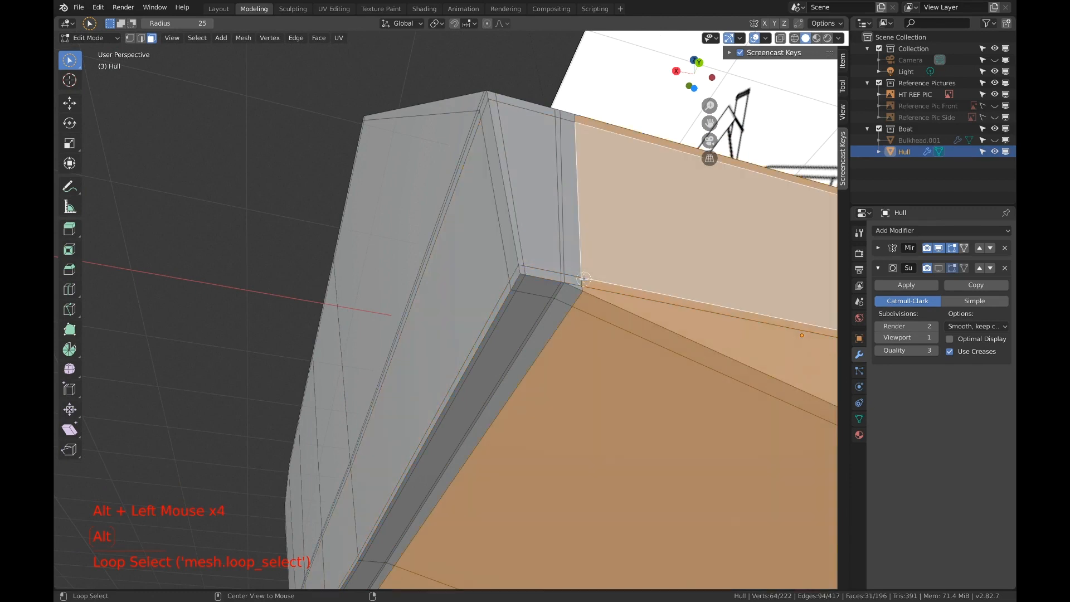
left_click(565, 302, "alt")
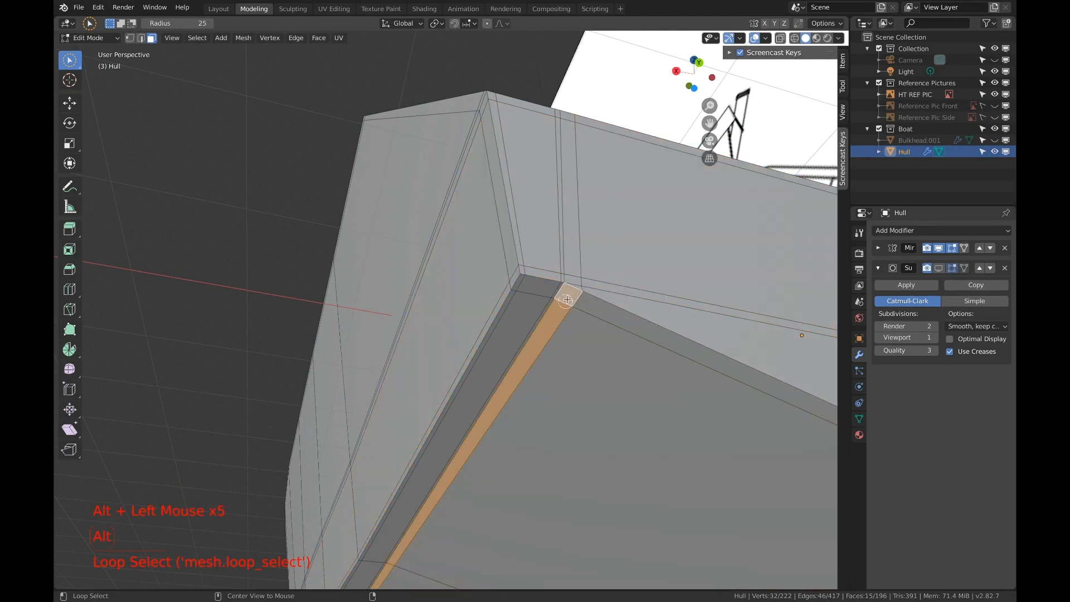
Recheck the narrow strip below the transom with loop selections in vertex and face modes.
scroll(567, 299, "up", 2)
scroll(641, 297, "down", 2)
scroll(637, 295, "up", 1)
middle_click_drag(637, 294, 602, 327)
left_click(623, 322, "alt")
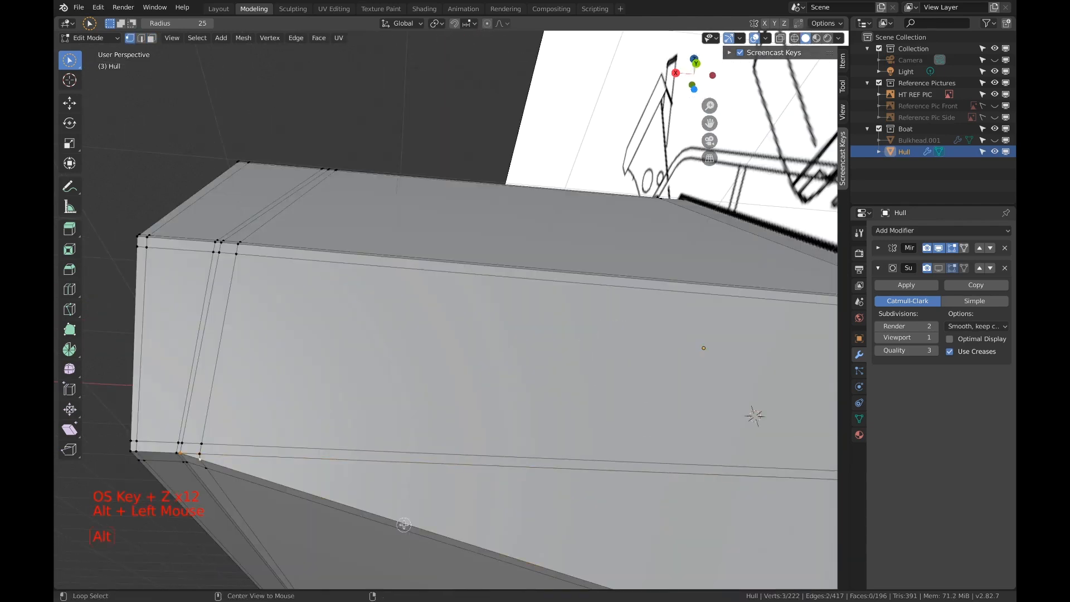
left_click(404, 525, "alt")
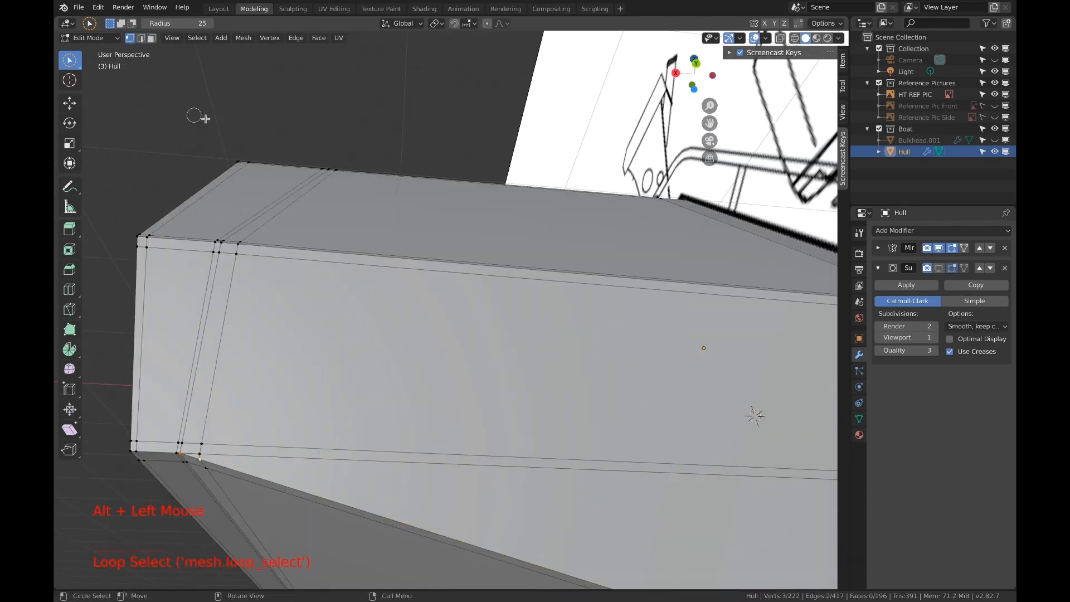
key("3")
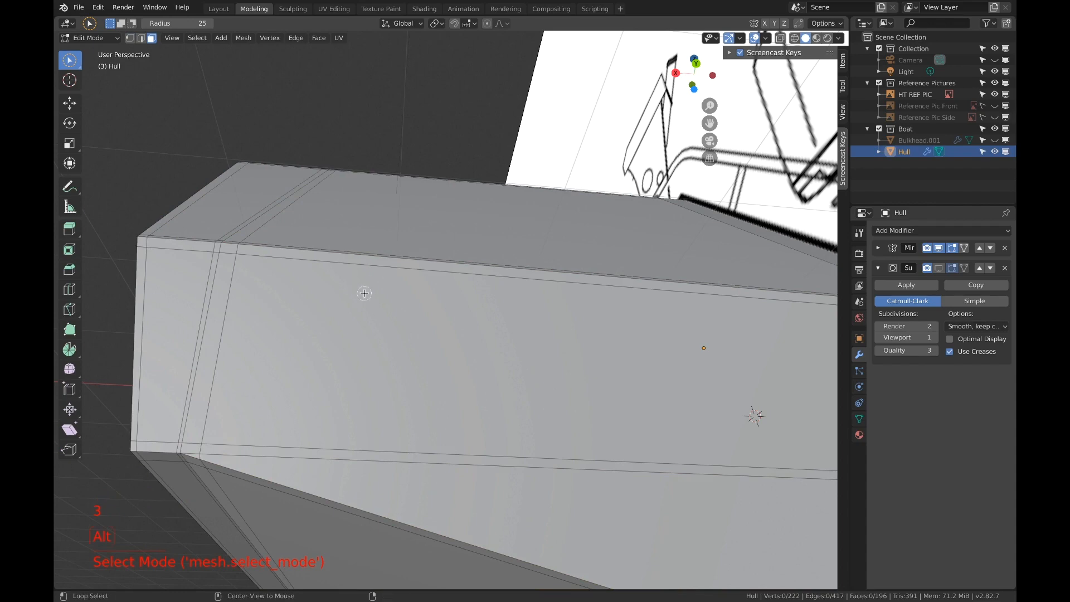
left_click(410, 528, "alt")
scroll(472, 334, "down", 2)
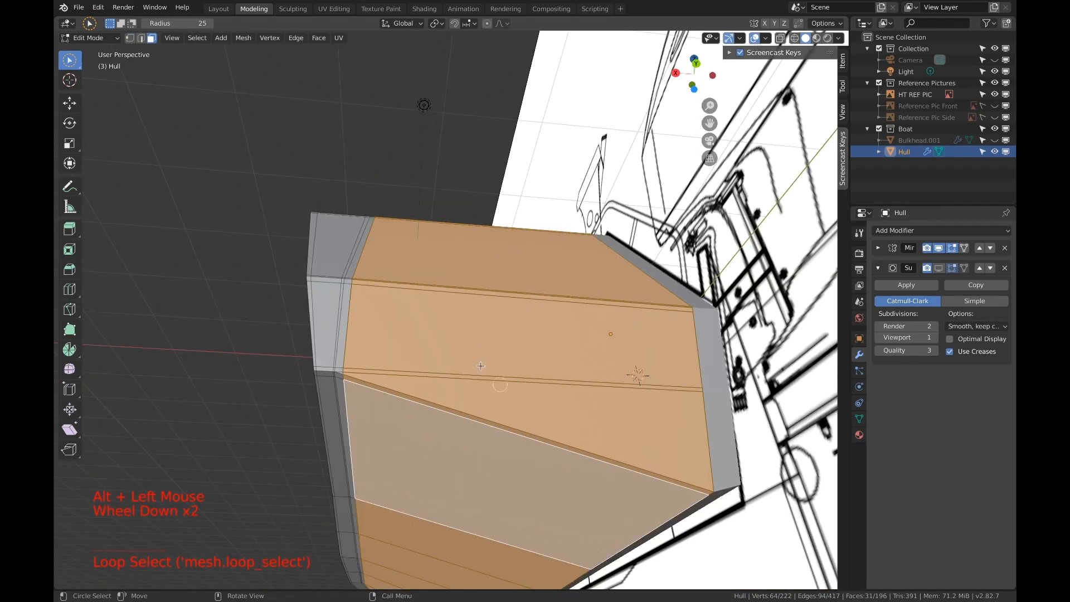
Trace each narrow face loop through the lower transom corner and around the hull side to check the supporting strips.
scroll(345, 383, "up", 3)
scroll(337, 383, "down", 1)
middle_click_drag(337, 383, 443, 421, "shift")
scroll(471, 455, "up", 1)
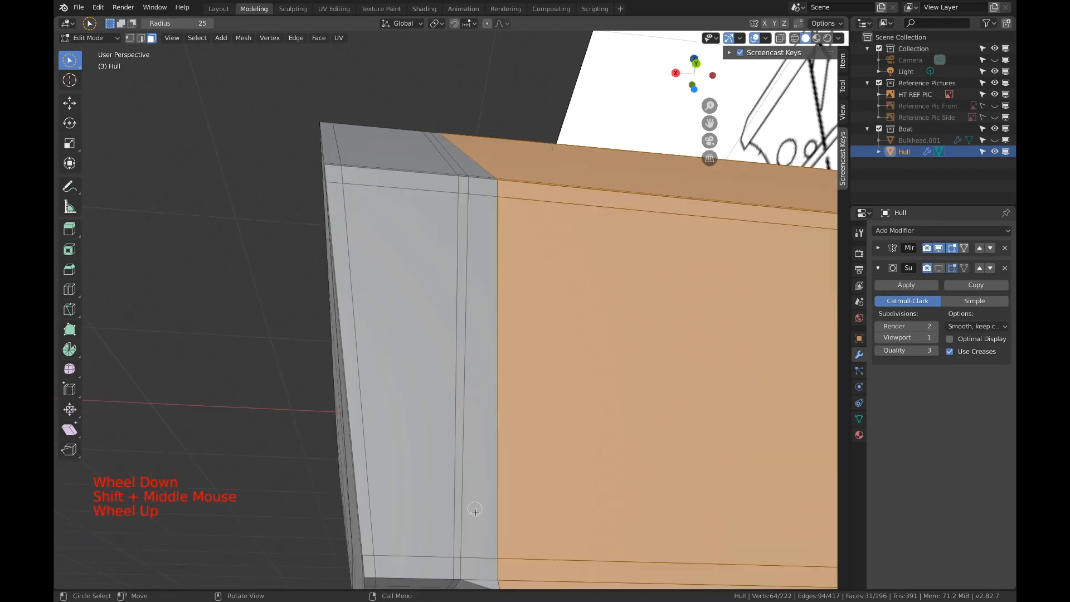
middle_click_drag(492, 570, 474, 484, "shift")
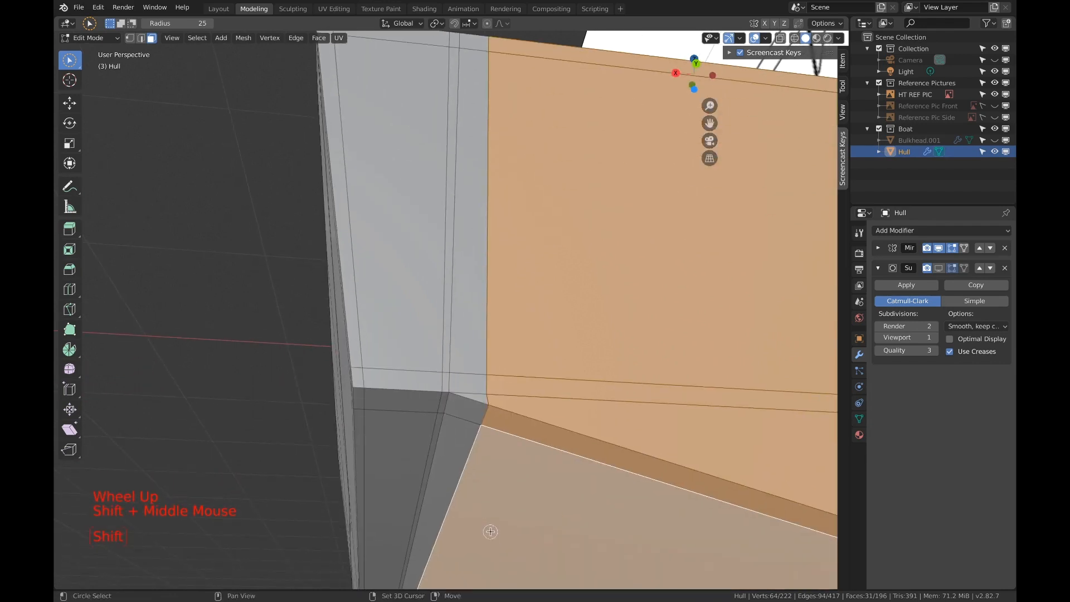
left_click(471, 401, "alt")
left_click(473, 388, "alt")
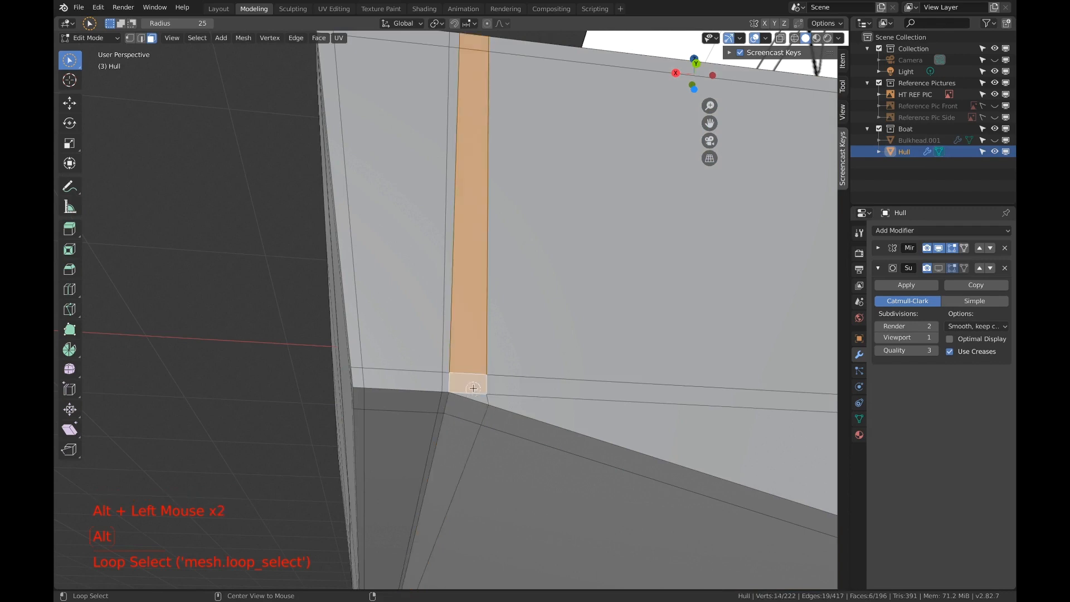
left_click(450, 390, "alt")
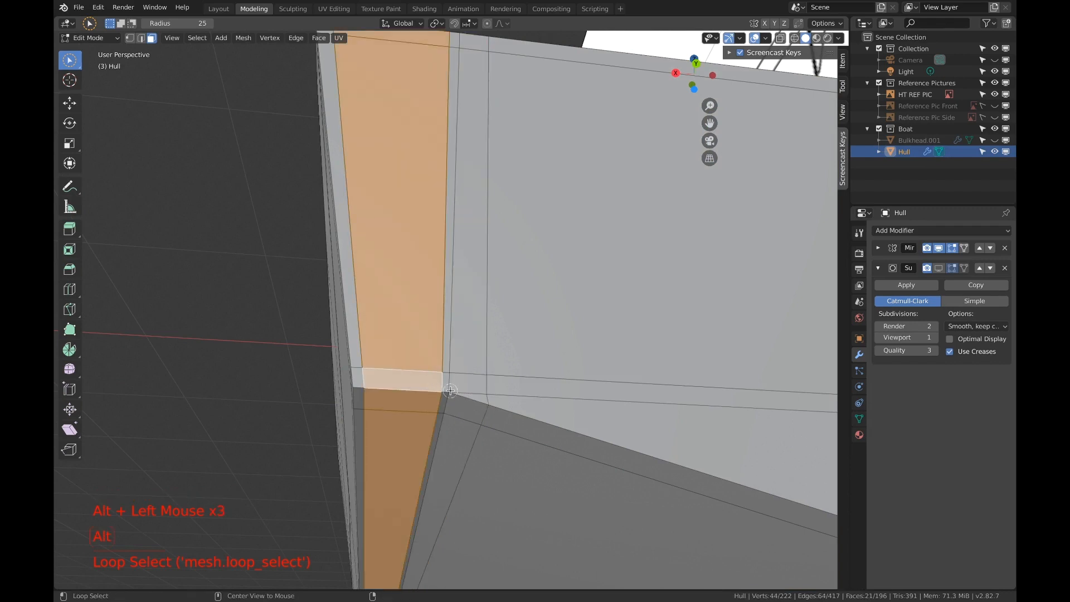
left_click(446, 390, "alt")
left_click(357, 387, "alt")
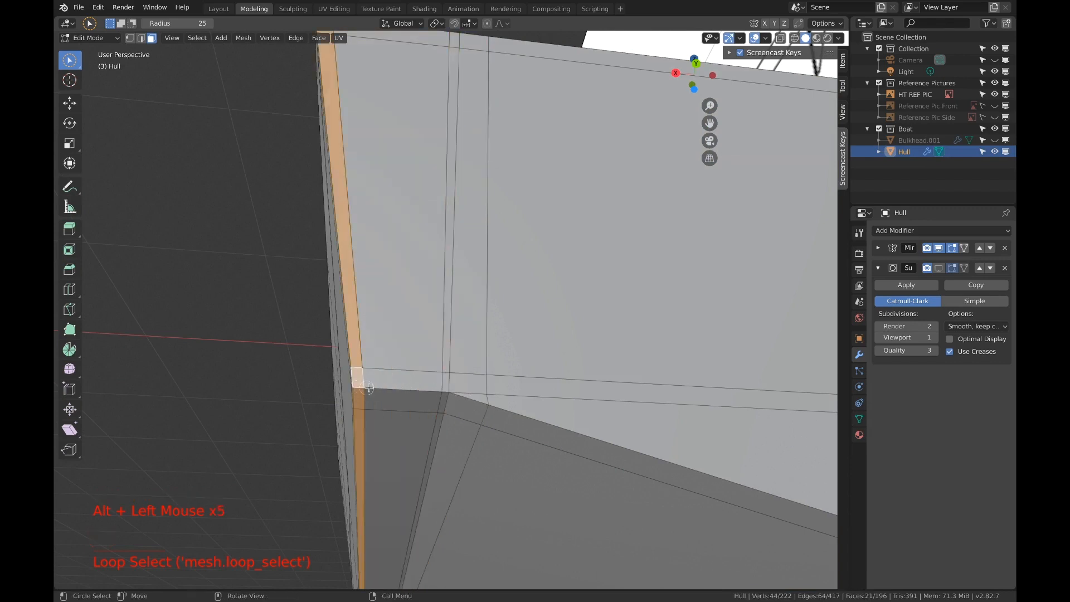
middle_click_drag(358, 387, 396, 389)
left_click(649, 460, "alt")
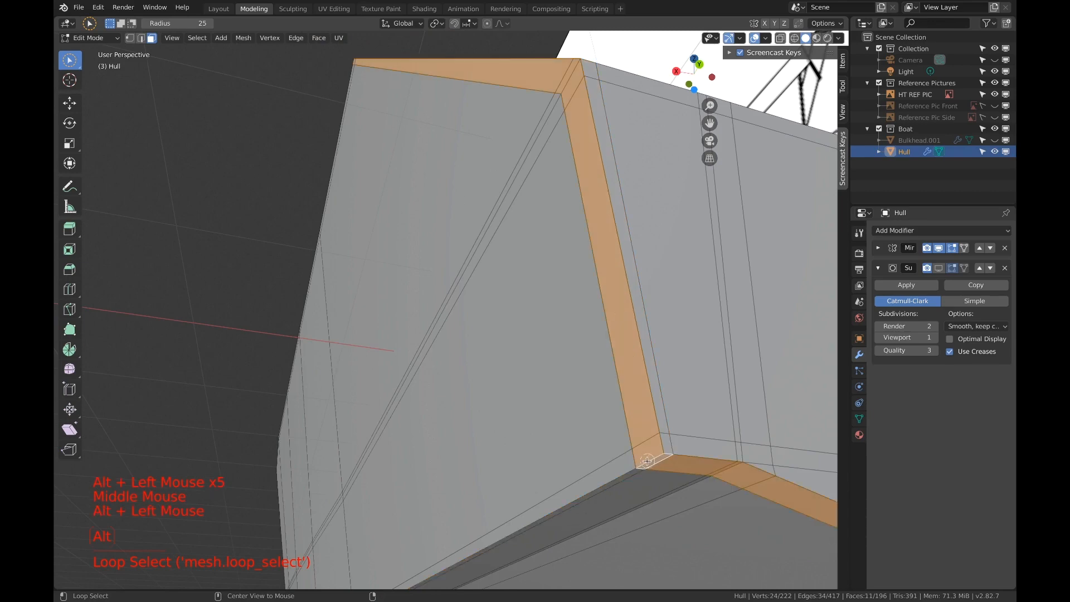
Check the crosswise face loops from the lower transom corner forward through the hull's aft sections.
left_click(617, 473, "alt")
scroll(617, 473, "down", 7)
middle_click_drag(617, 473, 526, 377)
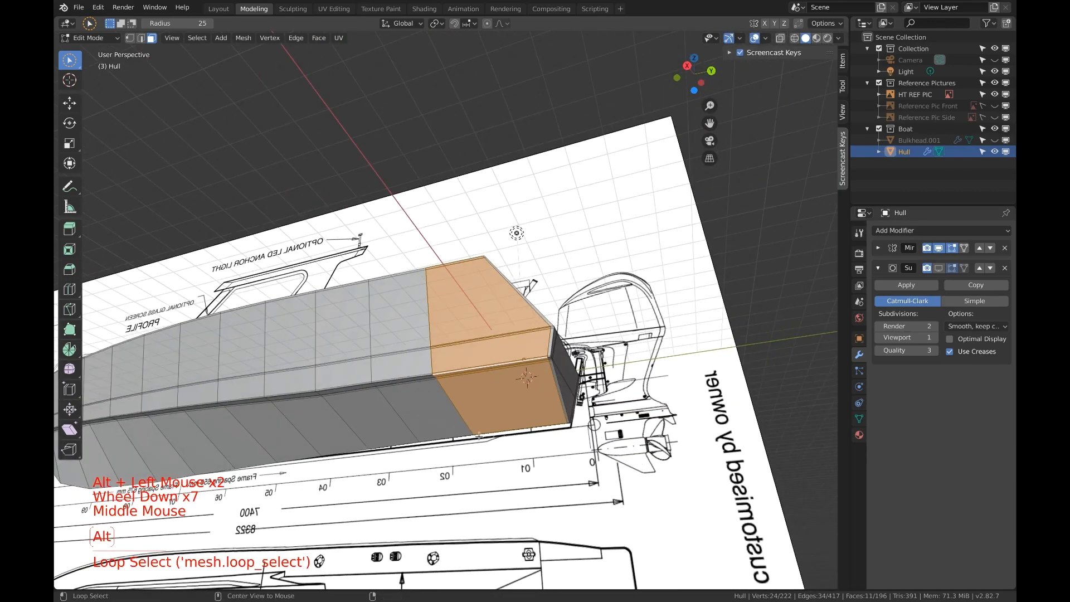
left_click(421, 385, "alt")
left_click(345, 381, "alt")
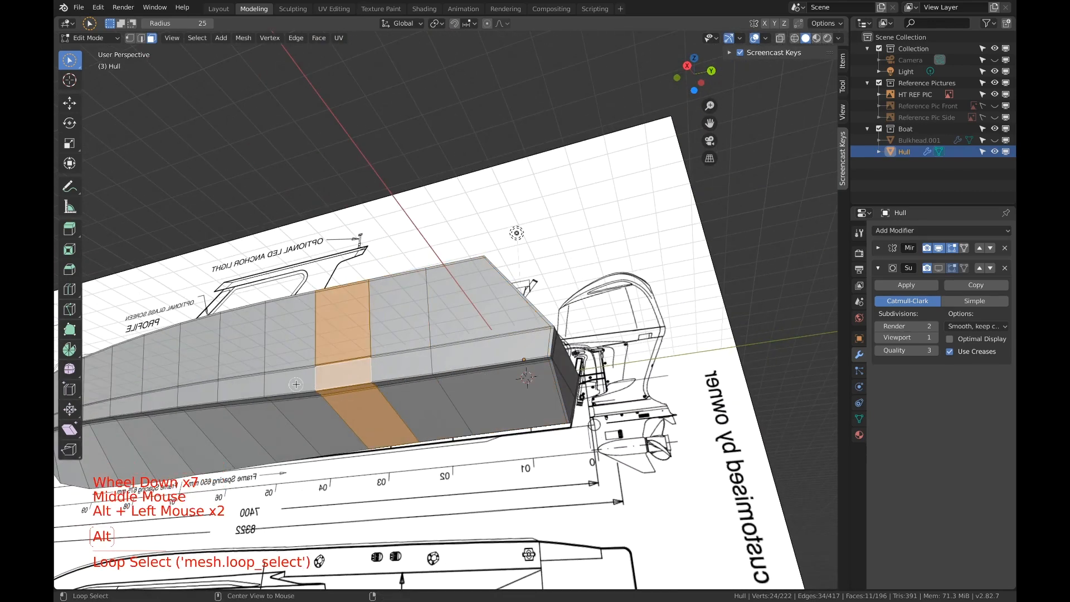
left_click(294, 384, "alt")
left_click(257, 384, "alt")
Trace the crosswise face loops section by section along the midship side, chine strip and bottom panels.
middle_click_drag(278, 386, 607, 449)
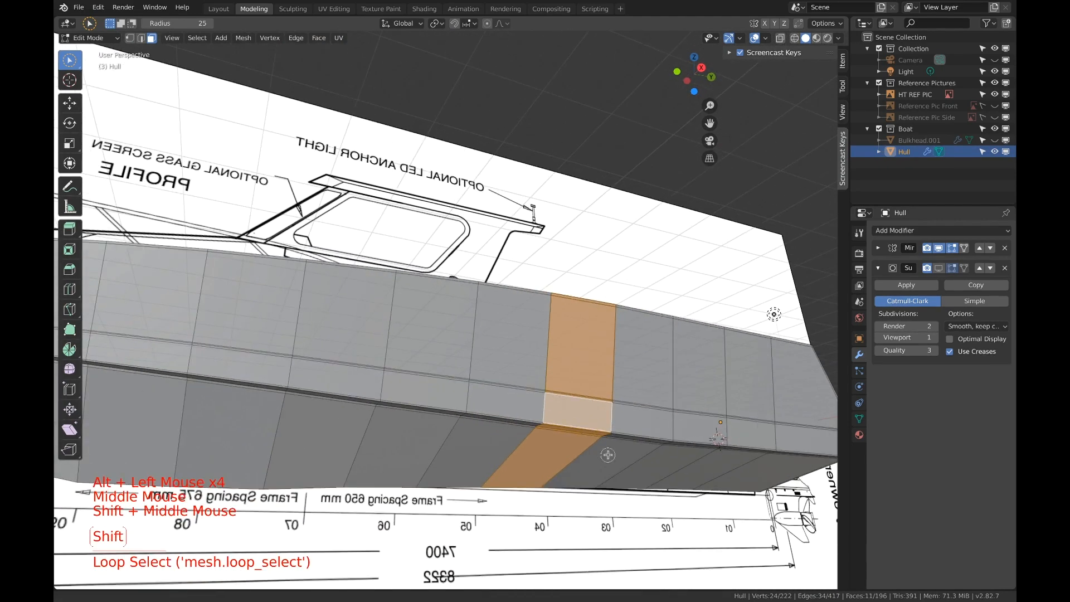
left_click(484, 406, "alt")
left_click(445, 400, "alt")
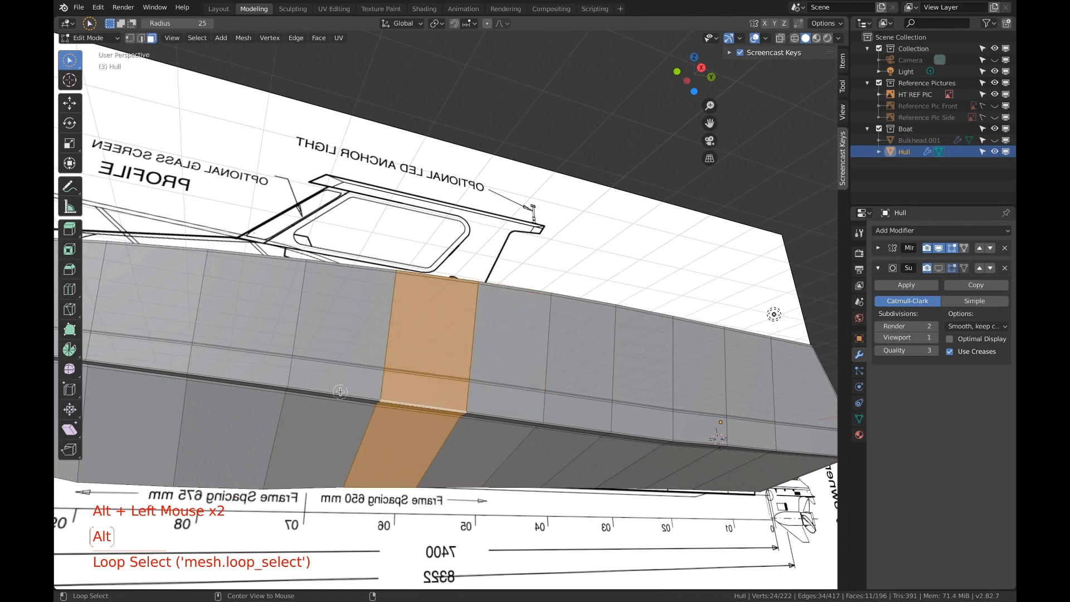
left_click(334, 389, "alt")
left_click(271, 379, "alt")
left_click(159, 359, "alt")
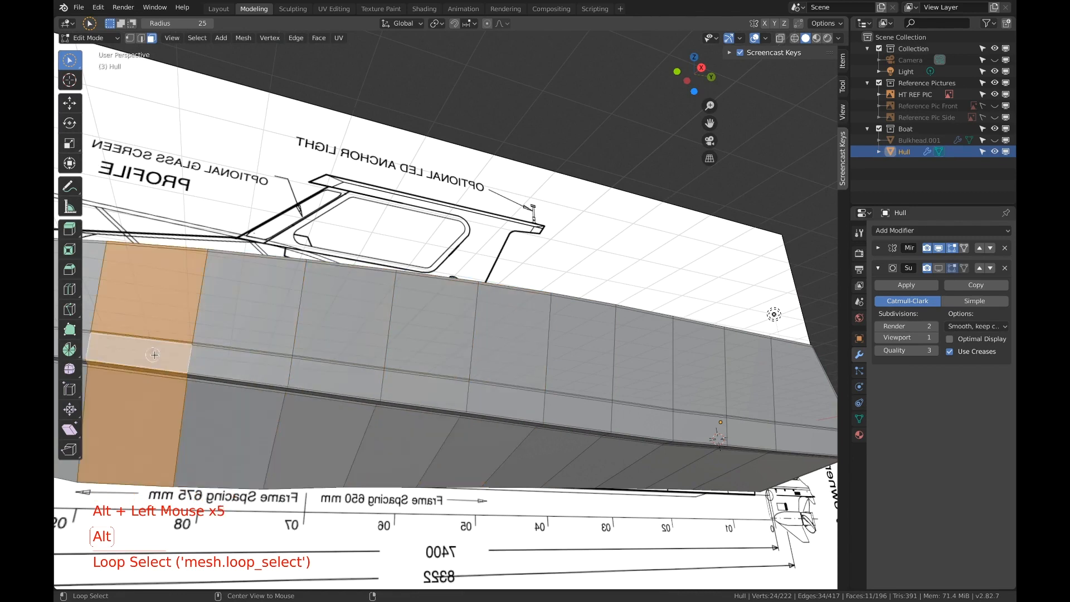
Check the face loops through the forward hull sections up to the bow's side and bottom panels.
middle_click_drag(133, 354, 405, 398, "shift")
left_click(329, 393, "alt")
left_click(234, 384, "alt")
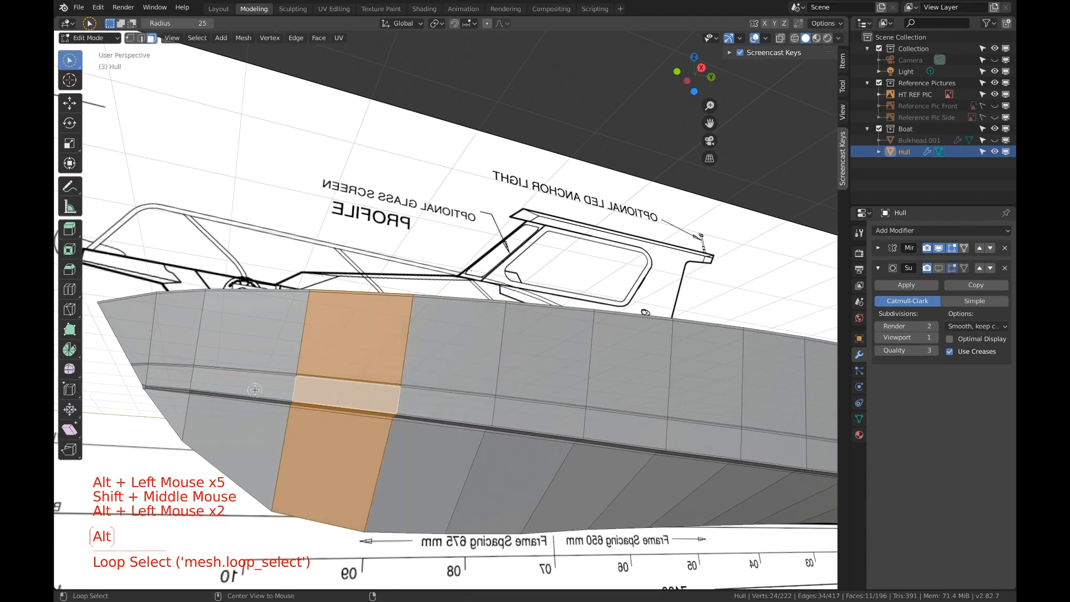
left_click(156, 360, "alt")
left_click(147, 339, "alt")
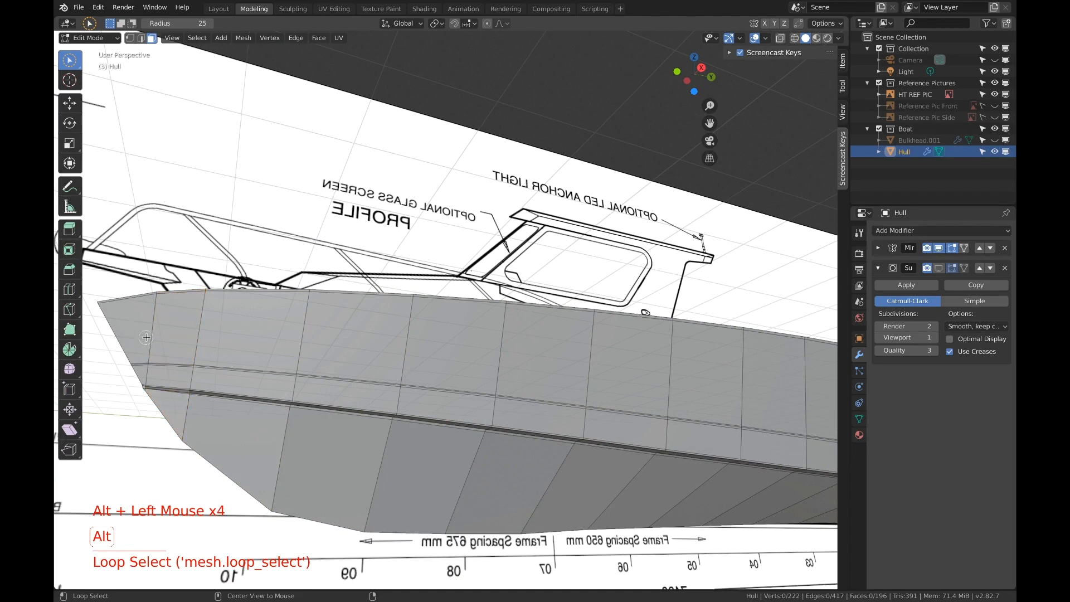
left_click(144, 359, "alt")
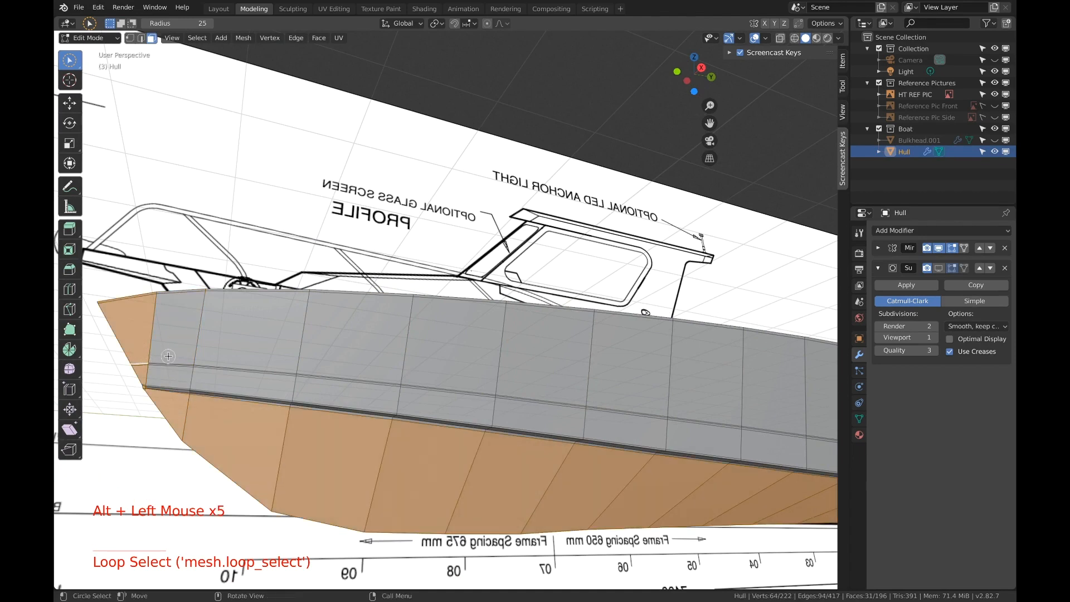
Examine the bow end of the hull up close, where the side, chine strip and bottom panels meet.
scroll(168, 356, "up", 2)
mouse_move(168, 356)
middle_mouse_down("shift")
mouse_move(607, 382)
mouse_move(510, 385)
mouse_move(523, 376)
mouse_move(533, 393)
mouse_move(488, 416)
middle_mouse_up("shift")
scroll(610, 384, "up", 1)
scroll(613, 385, "up", 2)
scroll(513, 383, "down", 2)
scroll(523, 376, "down", 1)
scroll(485, 414, "down", 1)
middle_click_drag(485, 413, 425, 431)
scroll(474, 366, "down", 3)
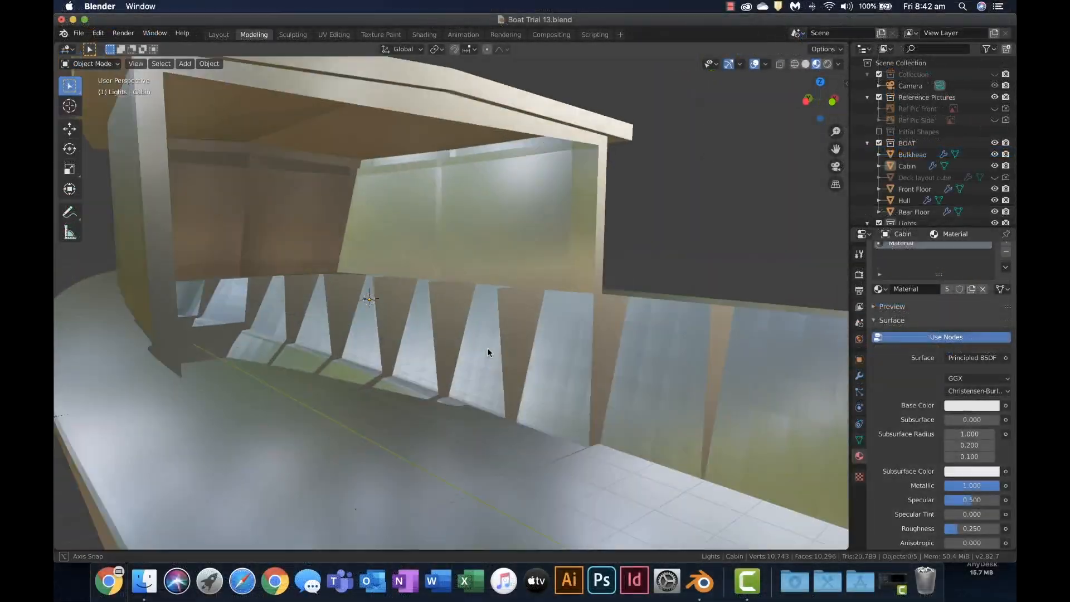
Inspect the boat in Boat Trial 13.blend, from the cabin interior to the hull's bow and underside.
scroll(486, 354, "up", 4)
middle_click_drag(486, 353, 415, 295)
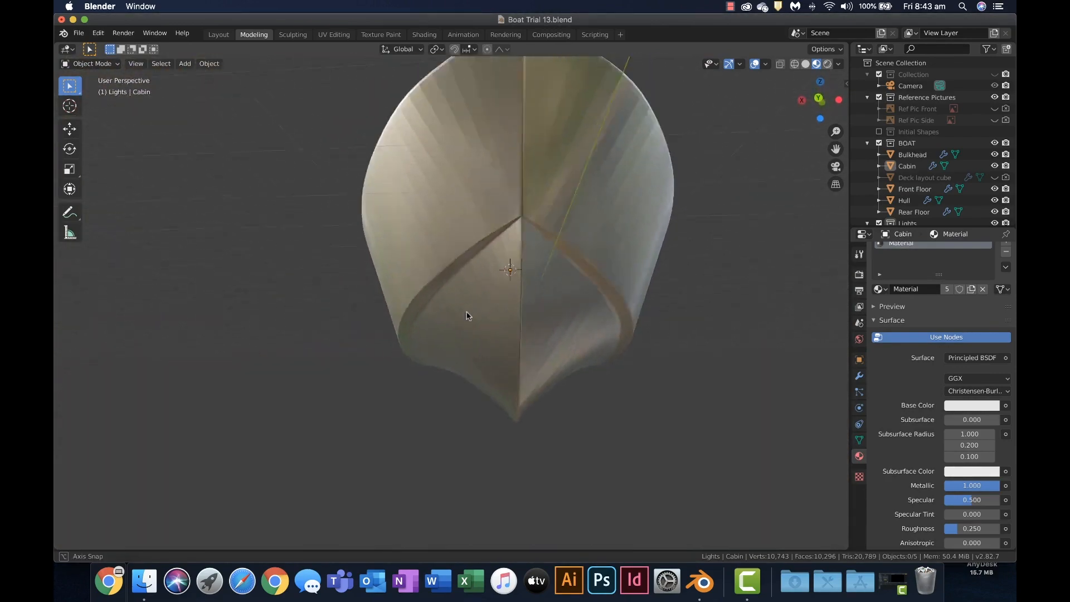